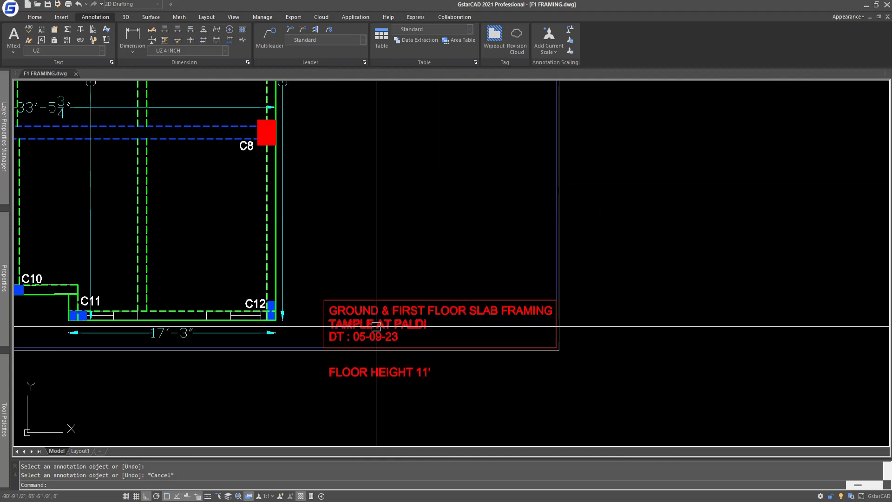
Step: Examine the framing plan: the title block with the floor height, the overall column and beam layout, and columns C5 and C2 up close
middle_click_drag(465, 337, 553, 339)
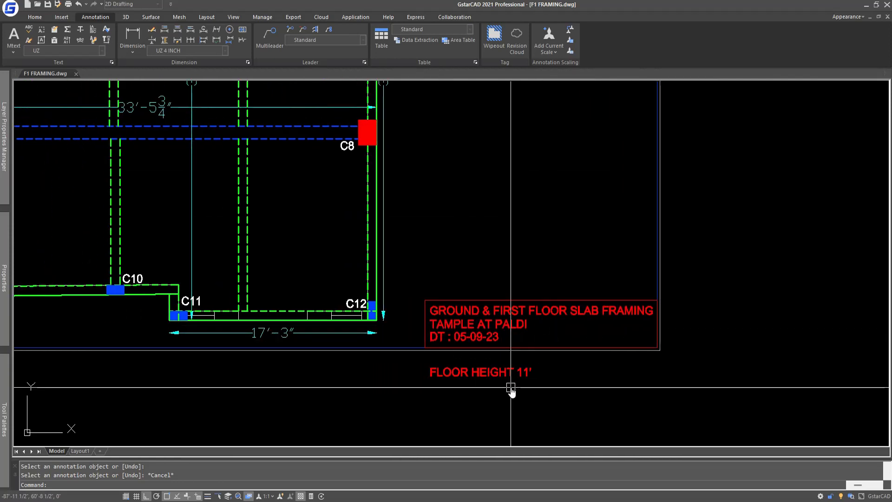
scroll(520, 381, "down", 5)
scroll(460, 307, "up", 2)
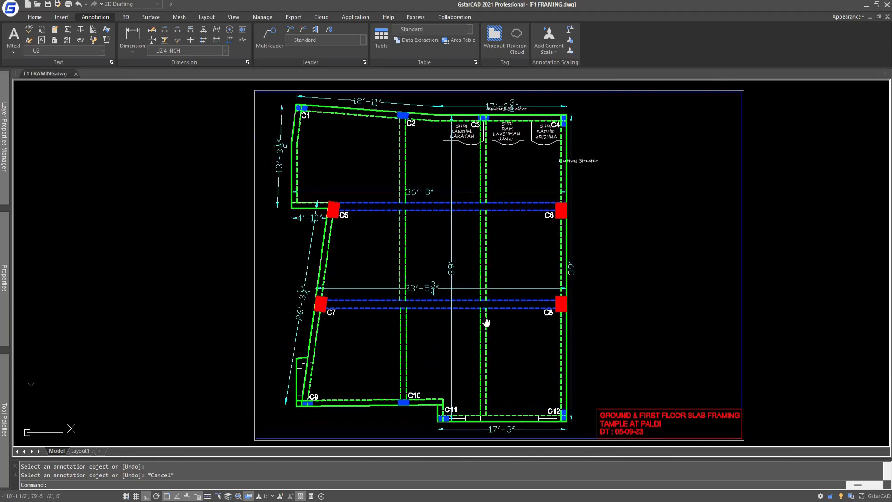
middle_click_drag(378, 255, 392, 278)
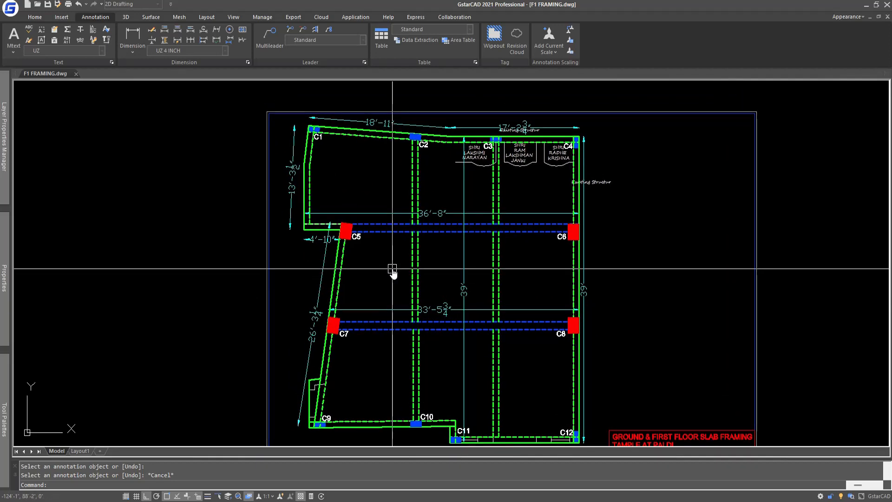
scroll(355, 245, "up", 5)
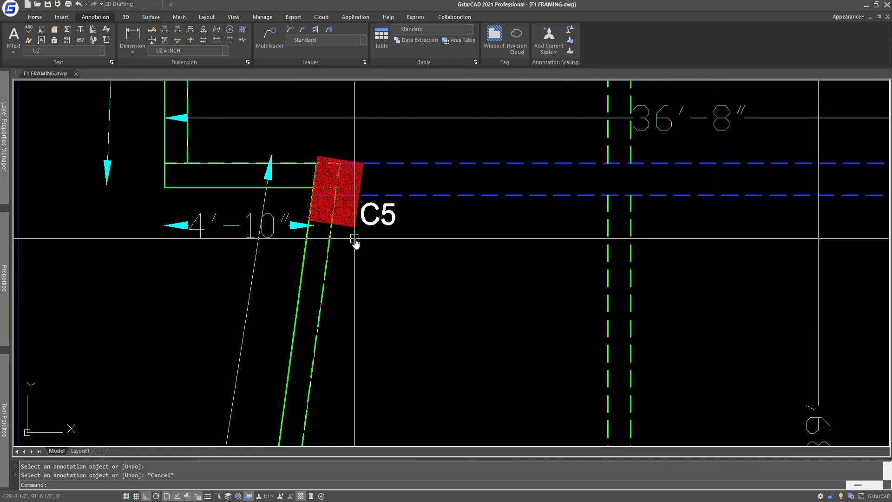
left_click_drag(355, 240, 354, 226)
scroll(358, 218, "down", 2)
middle_click_drag(357, 157, 388, 279)
scroll(517, 222, "up", 8)
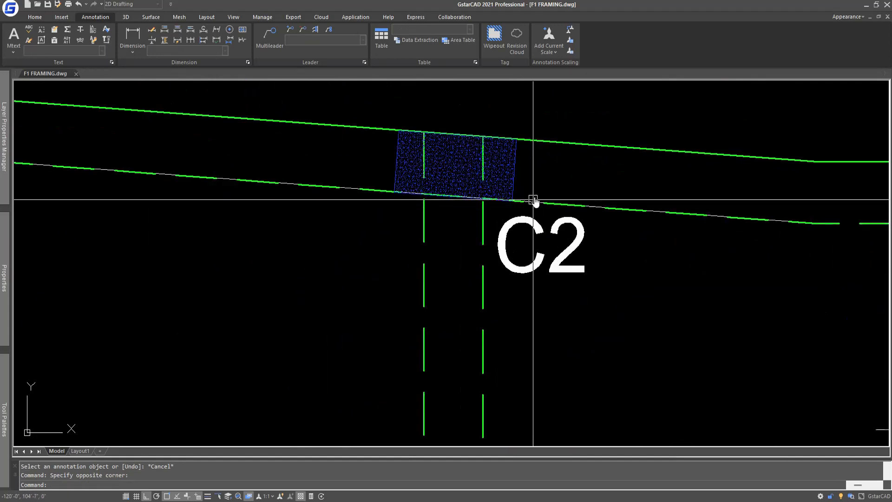
left_click(534, 188)
left_click(498, 174)
scroll(522, 203, "down", 2)
scroll(422, 195, "down", 7)
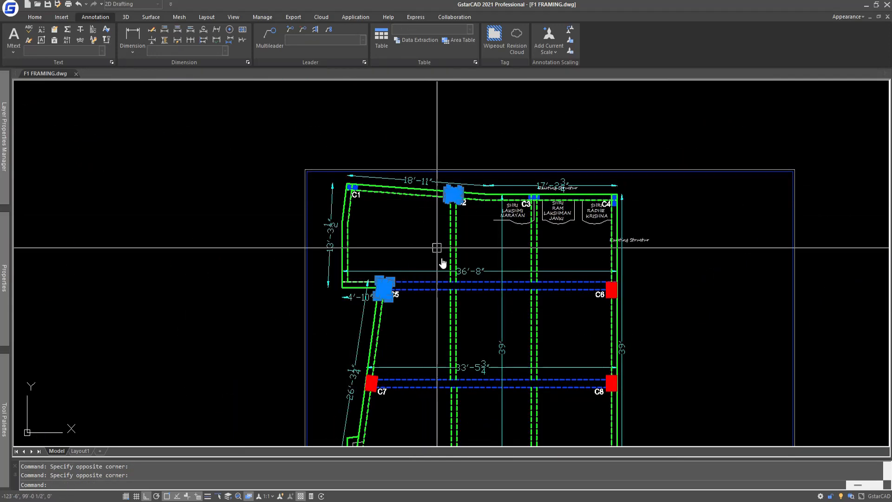
scroll(434, 294, "up", 6)
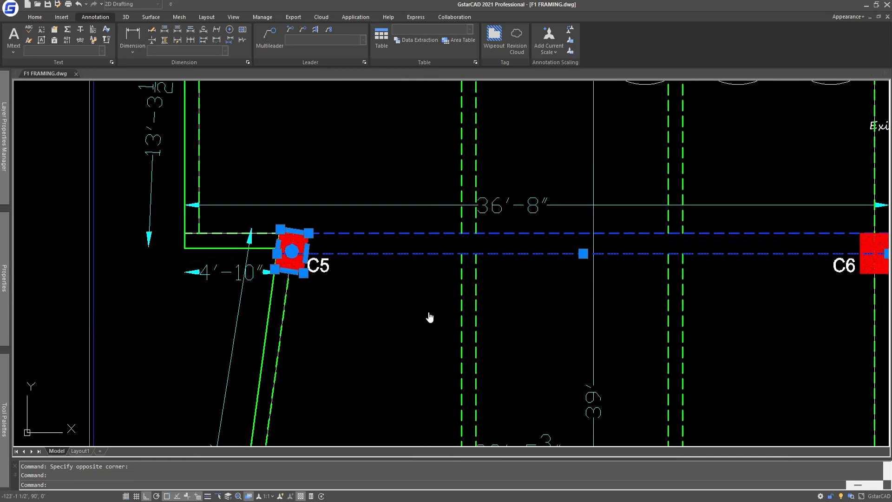
key("Escape")
scroll(421, 322, "down", 4)
mouse_move(421, 322)
middle_mouse_down()
mouse_move(438, 288)
mouse_move(439, 306)
middle_mouse_up()
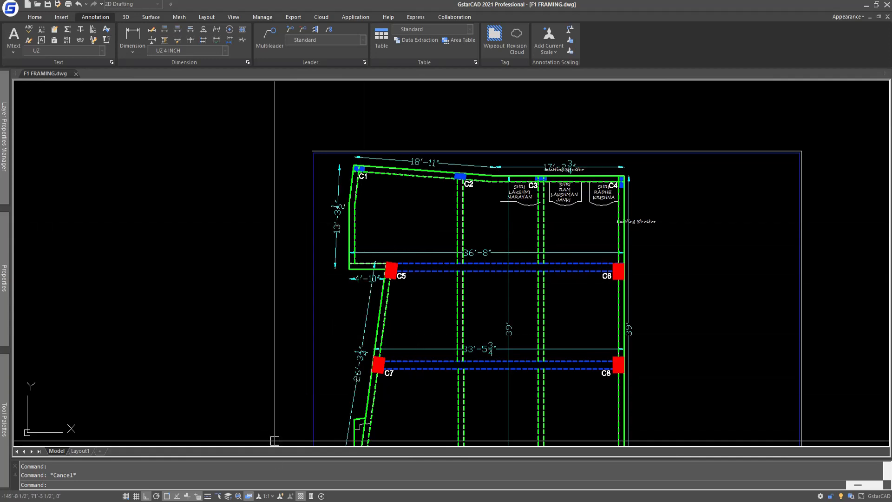
Step: Switch to STAAD.Pro and start a new Space model with the file name Temple at Paldi
left_click(232, 469)
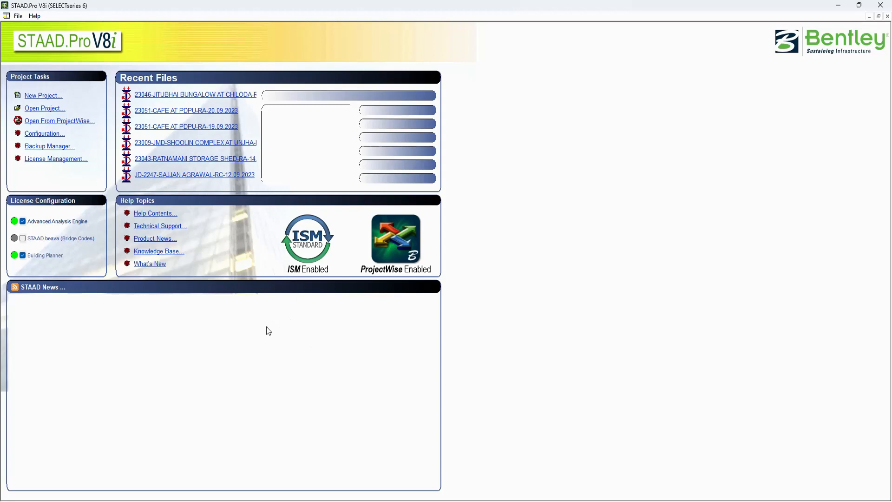
left_click(40, 96)
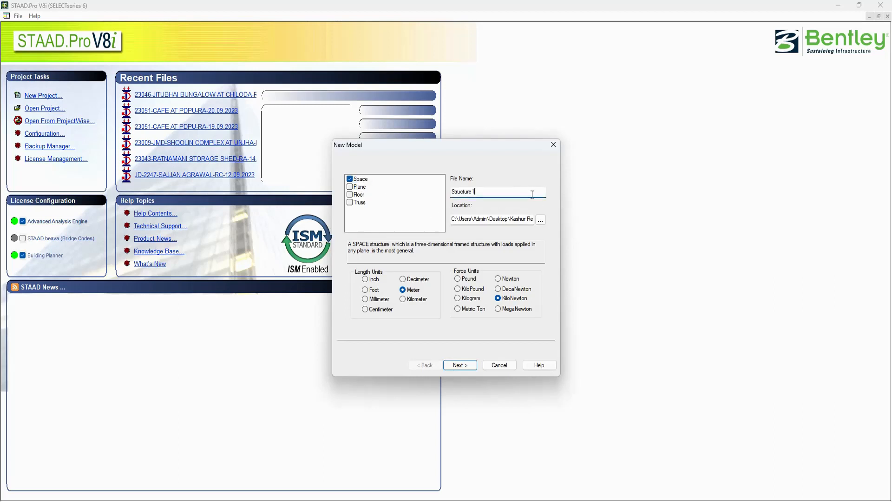
type("Temple at Paldi")
Step: Set the new model's save location to the Temple at Paldi folder on the desktop
left_click(540, 219)
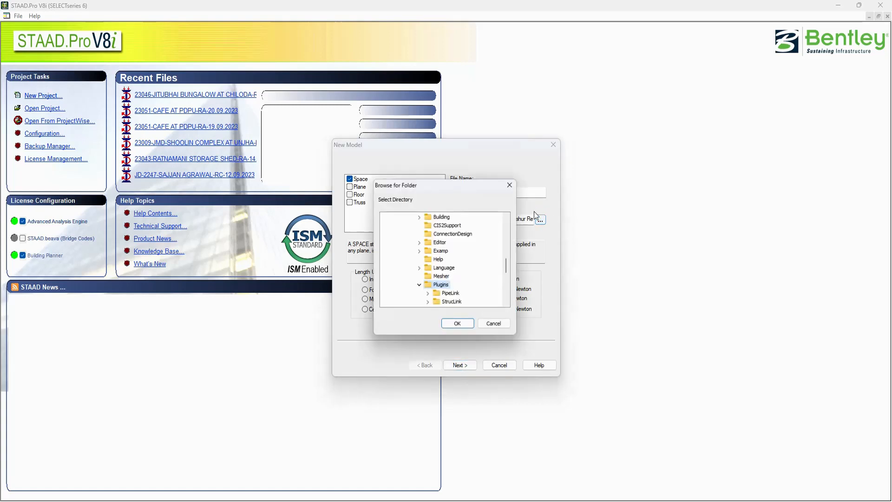
left_click(420, 286)
scroll(413, 266, "up", 8)
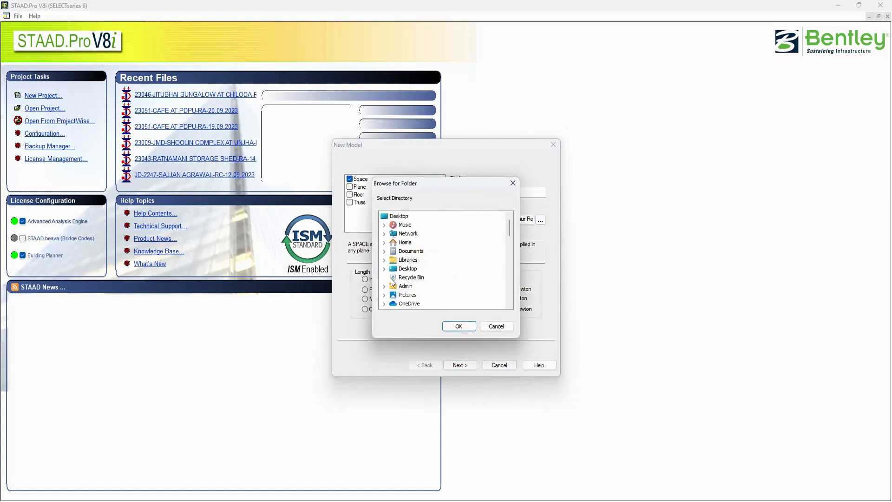
scroll(392, 279, "down", 2)
left_click(385, 278)
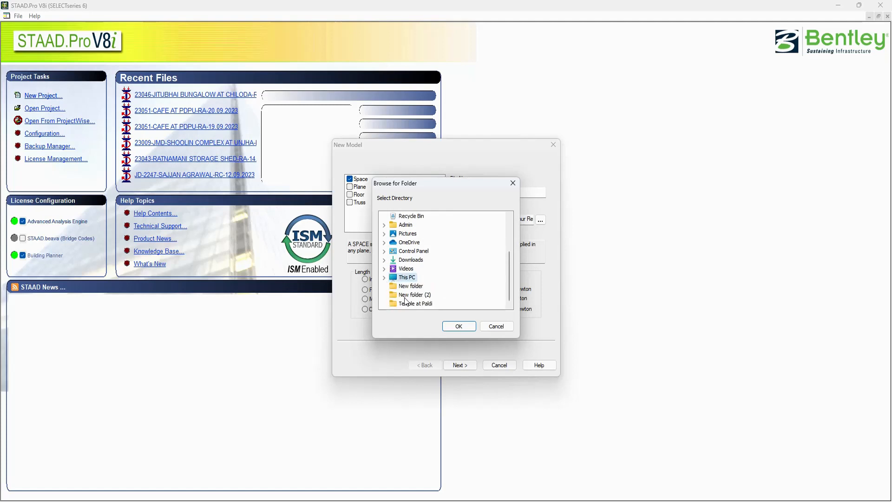
left_click(457, 326)
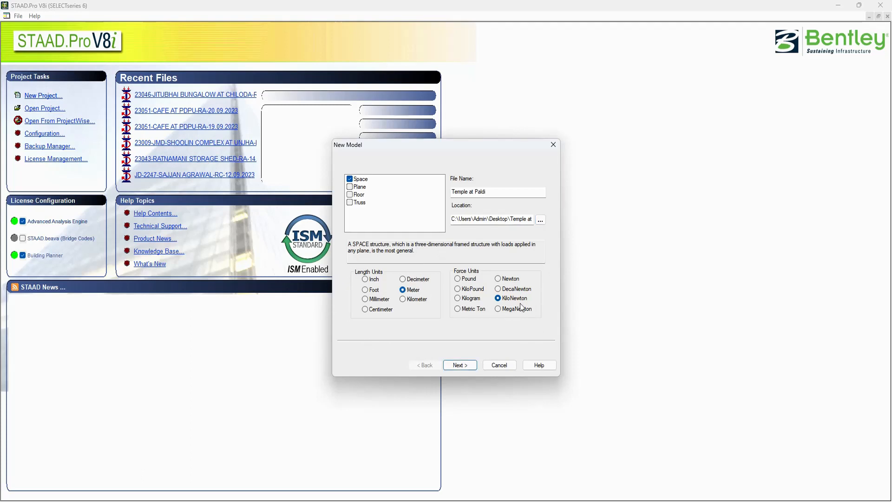
Step: Keep meter and kilonewton units and create the model with Edit Job Information as the starting task
left_click(472, 366)
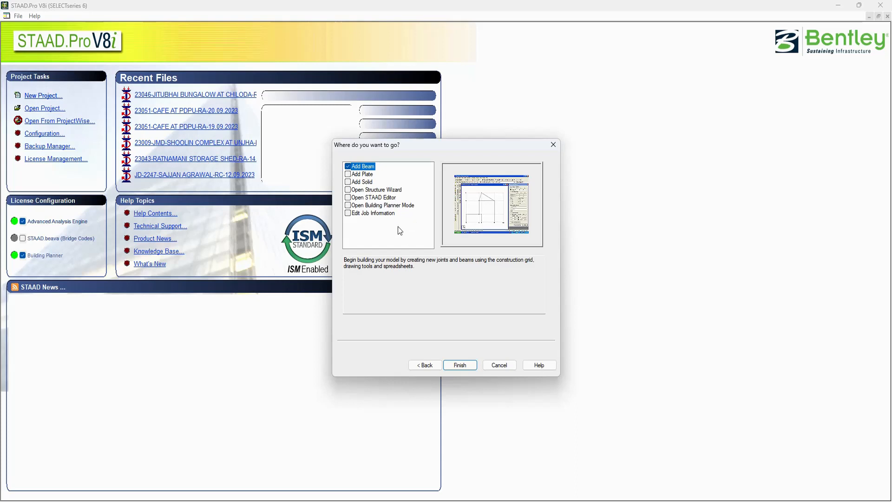
left_click(374, 214)
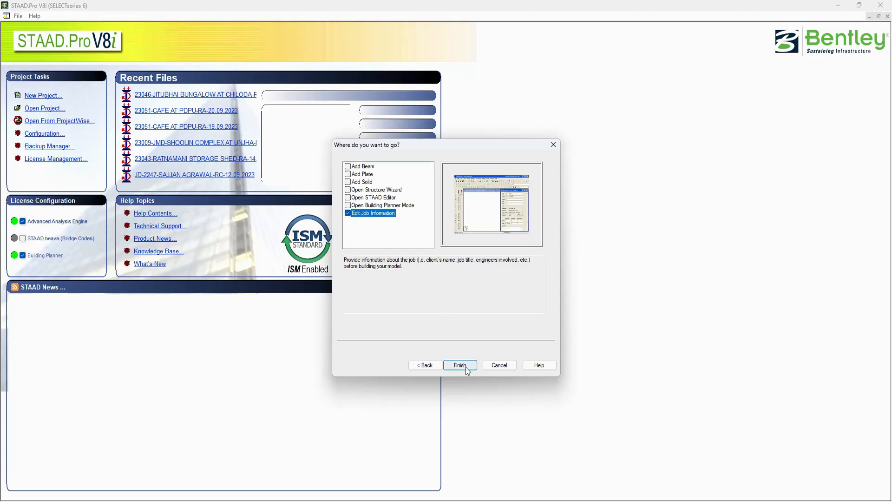
left_click(466, 367)
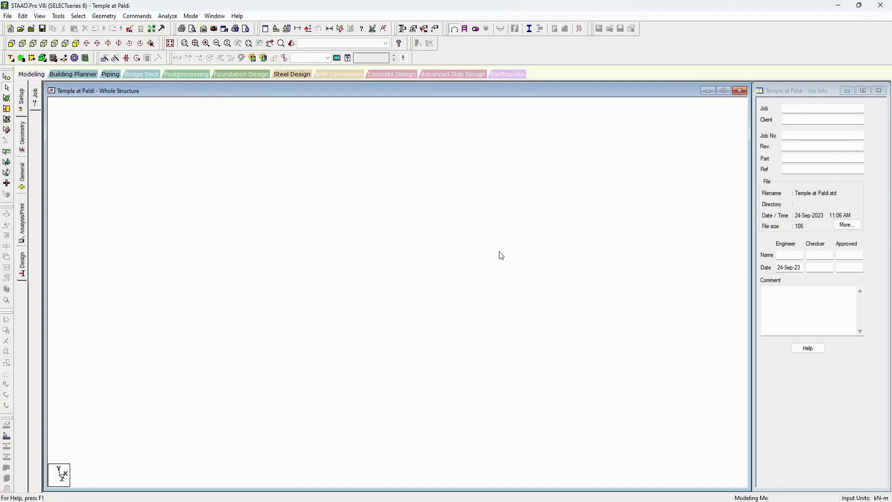
Step: Fill in the job information with job Temple at Paldi, revision RA, the client's name and the engineer's initials
left_click(811, 106)
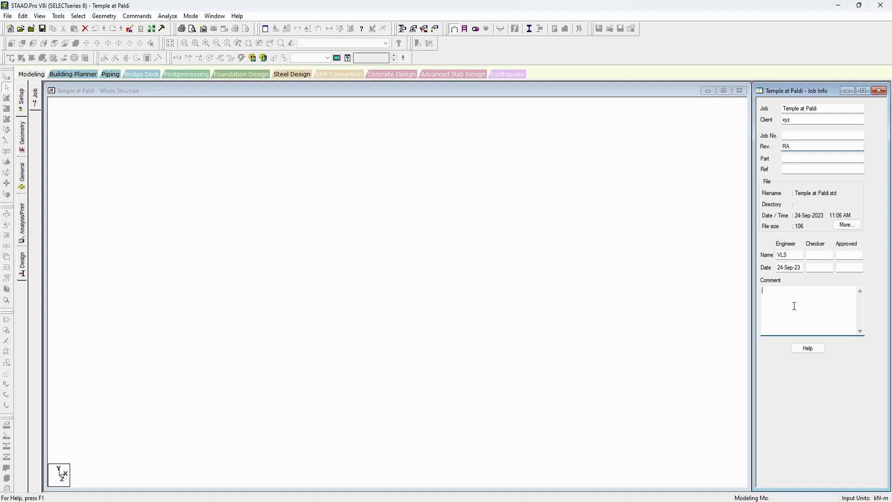
left_click(402, 256)
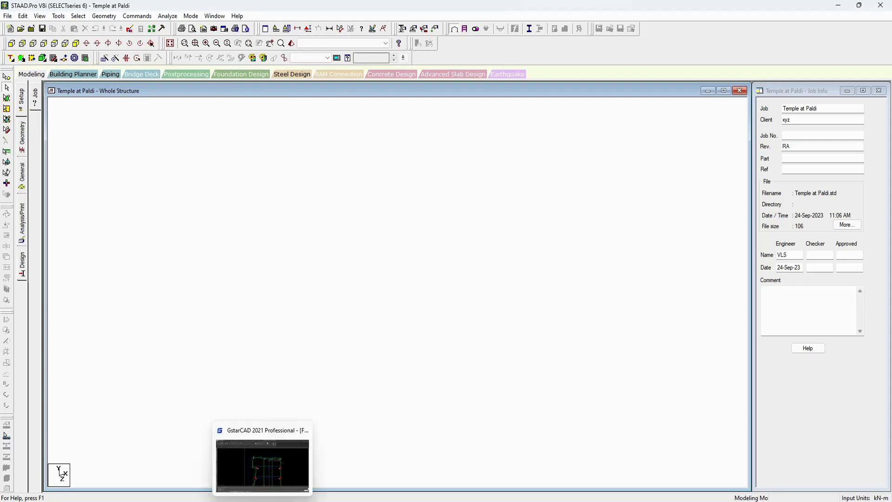
Step: Switch to GstarCAD and show columns C1 and C2 of the framing plan up close
left_click(264, 462)
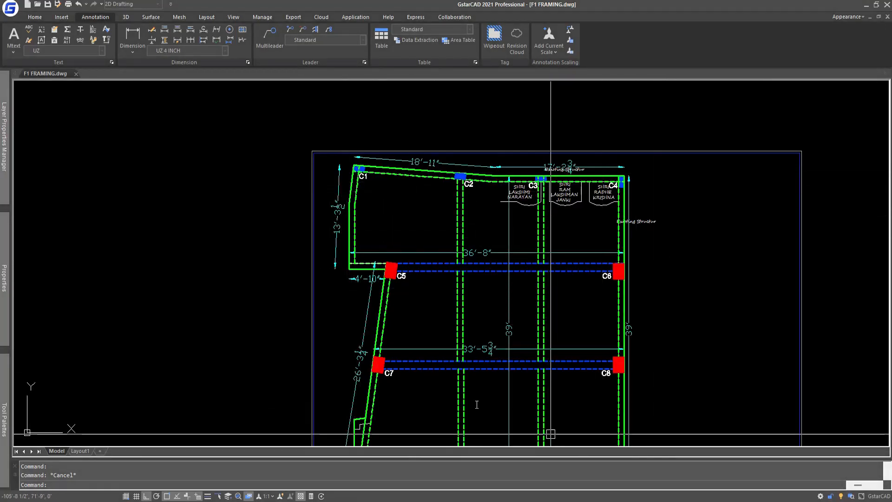
mouse_move(461, 384)
middle_mouse_down()
mouse_move(470, 275)
mouse_move(472, 396)
middle_mouse_up()
middle_click_drag(424, 251, 428, 285)
scroll(423, 252, "up", 2)
scroll(379, 262, "up", 4)
Step: Place a horizontal linear dimension between the centres of columns C1 and C2, below the beam
type("d")
key("Return")
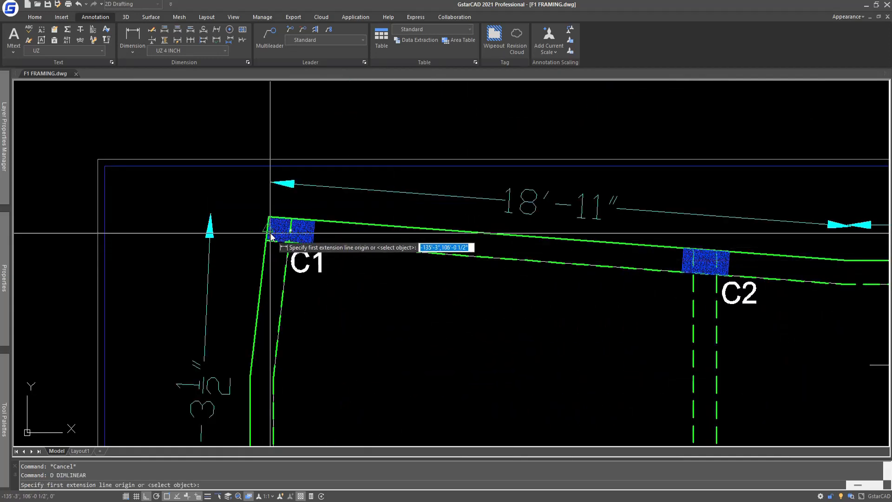
left_click(291, 230)
left_click(707, 269)
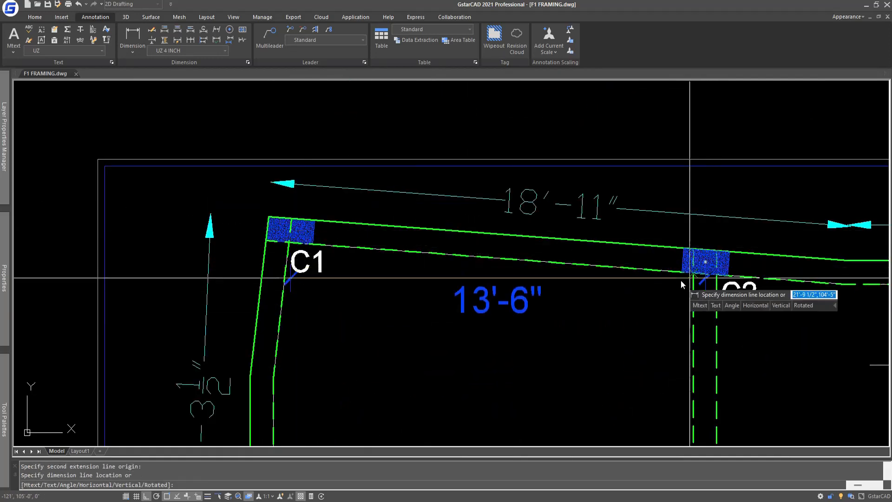
left_click(625, 293)
Step: Erase the horizontal dimension just placed between columns C1 and C2
left_click(593, 342)
left_click(579, 287)
type("e")
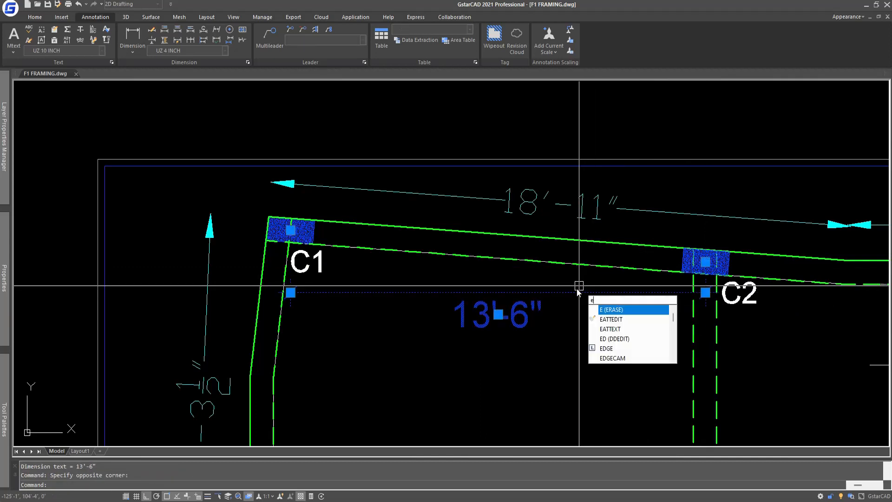
key("Return")
key("Escape")
middle_click_drag(545, 309, 545, 297)
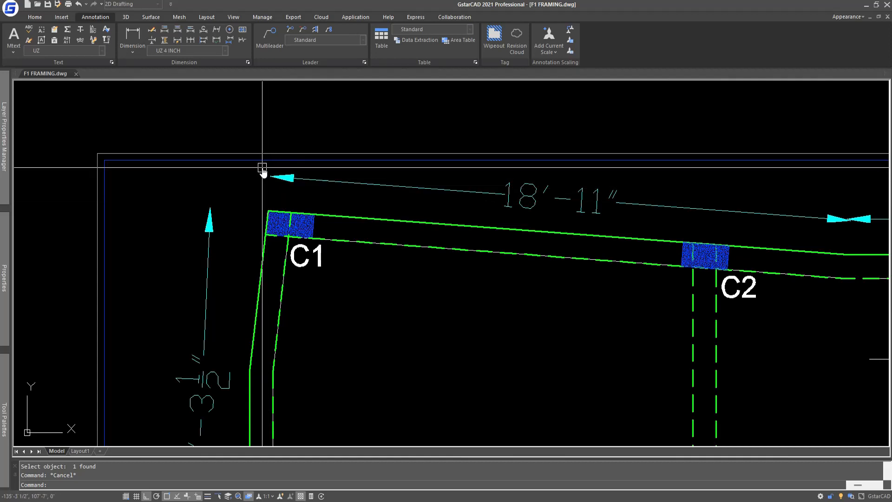
Step: Modify the UZ 4 INCH style override to display alternate units, placed below the primary value
left_click(248, 62)
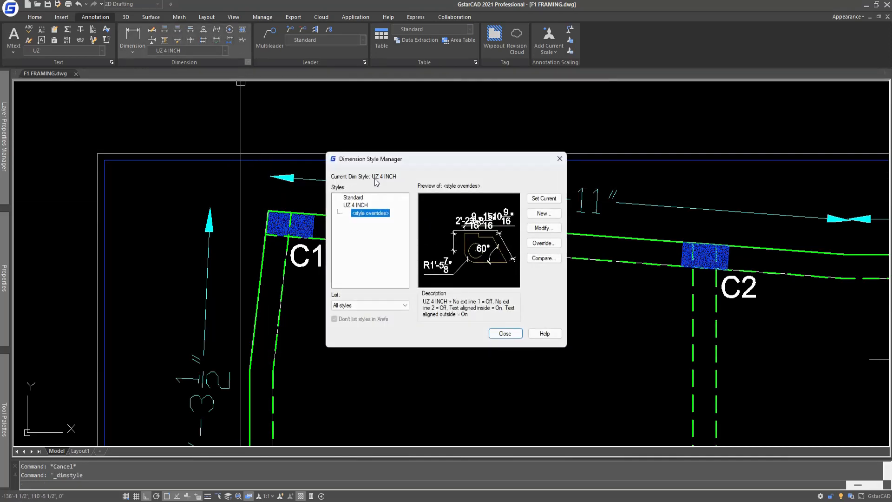
left_click(503, 335)
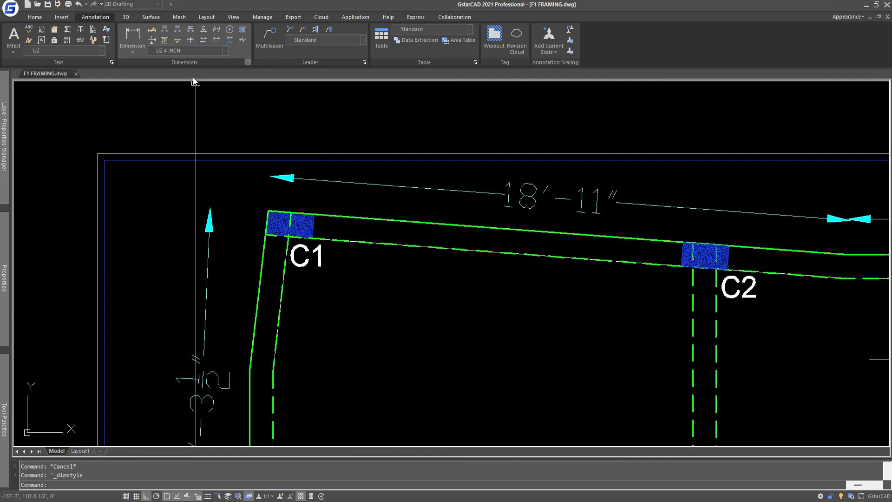
left_click(247, 62)
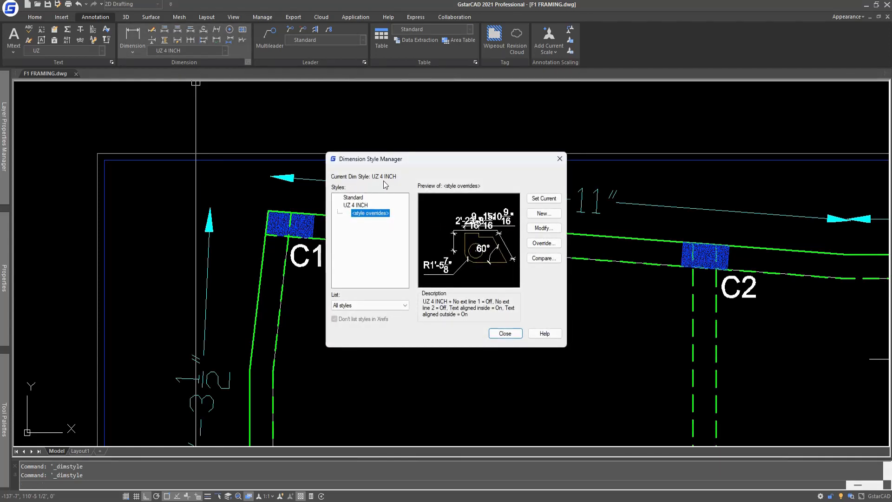
left_click(553, 230)
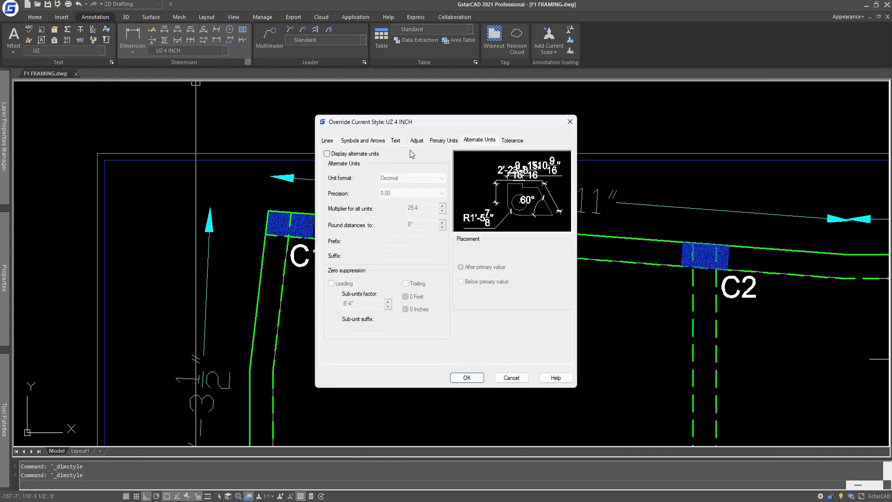
left_click(368, 155)
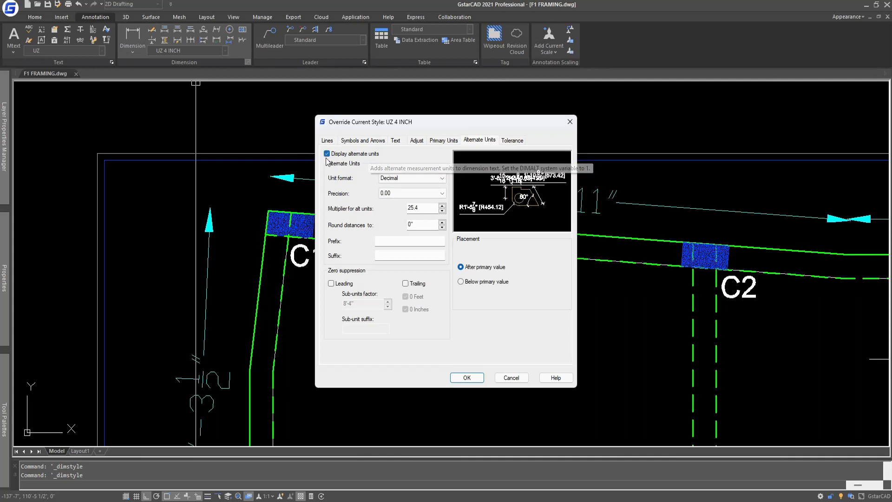
left_click(460, 282)
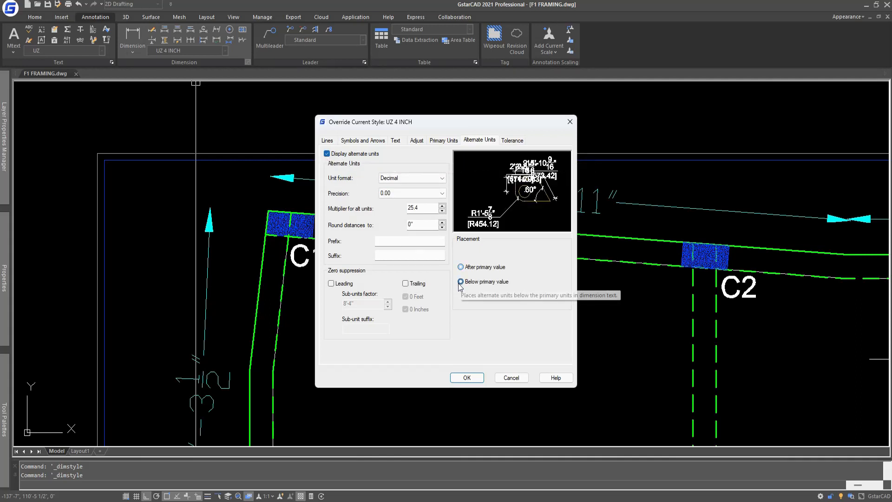
left_click(467, 378)
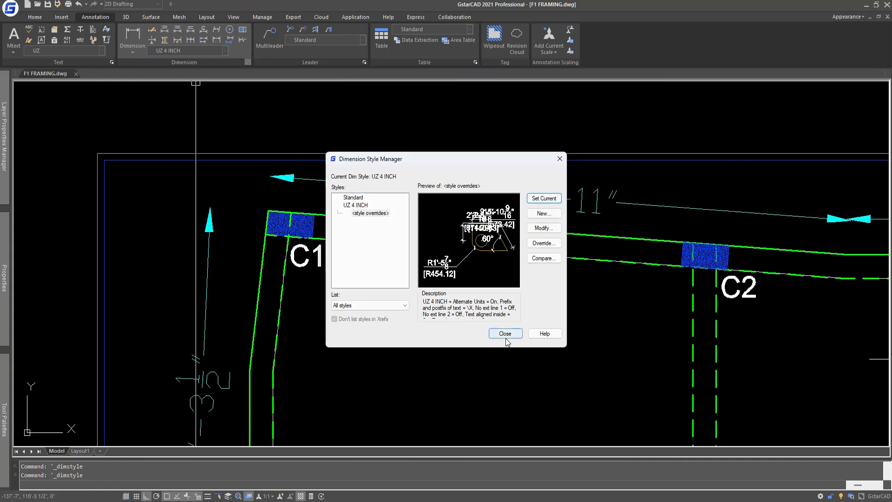
left_click(506, 338)
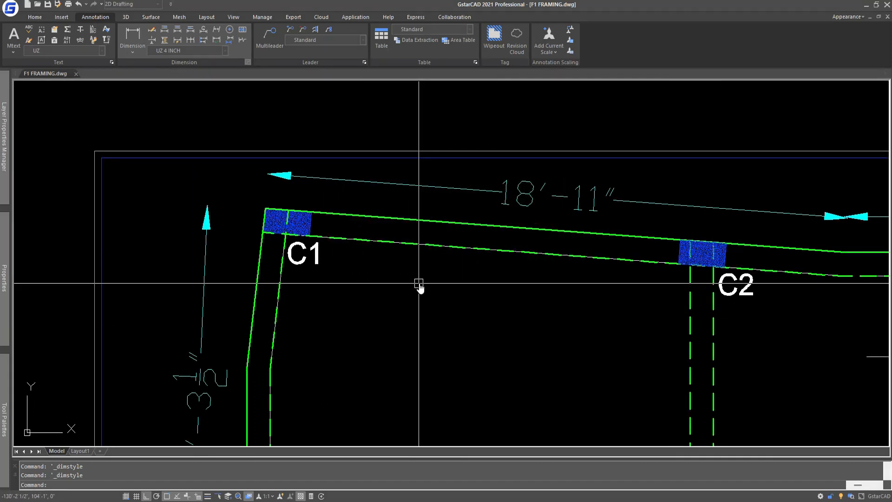
Step: Dimension the horizontal distance between the centres of columns C1 and C2, showing both primary and alternate units
type("d")
key("space")
left_click(287, 222)
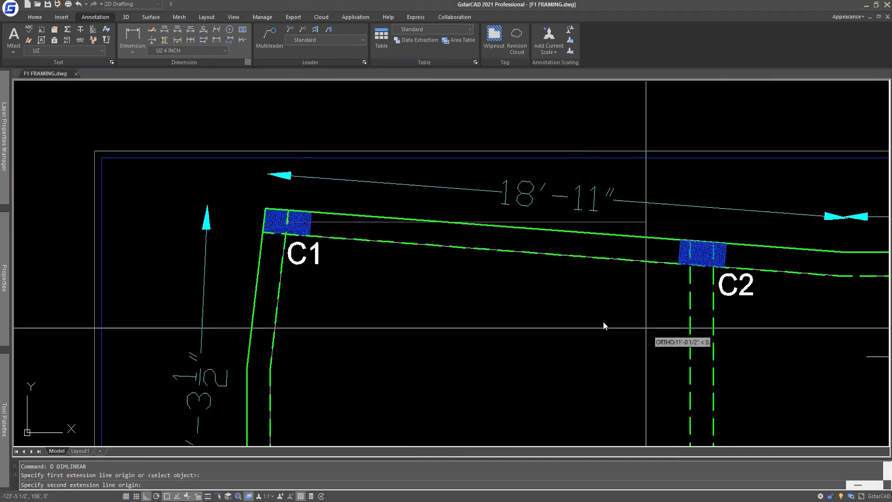
left_click(703, 257)
left_click(613, 289)
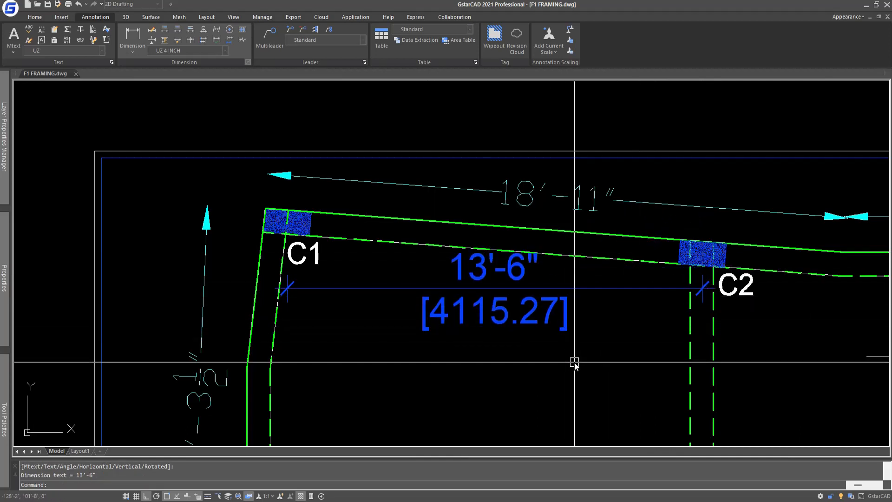
Step: Dimension the vertical offset between the centres of columns C1 and C2, placing the dimension outside the plan beside C1
key("space")
left_click(287, 222)
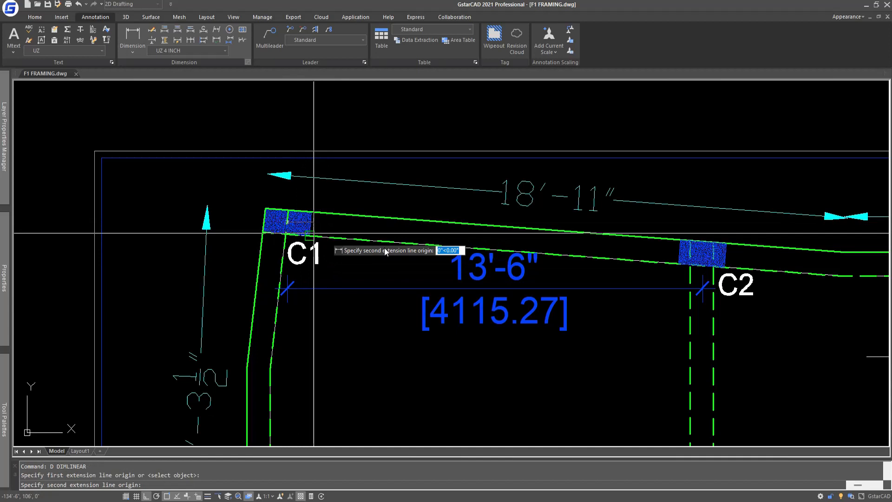
left_click(703, 254)
left_click(239, 245)
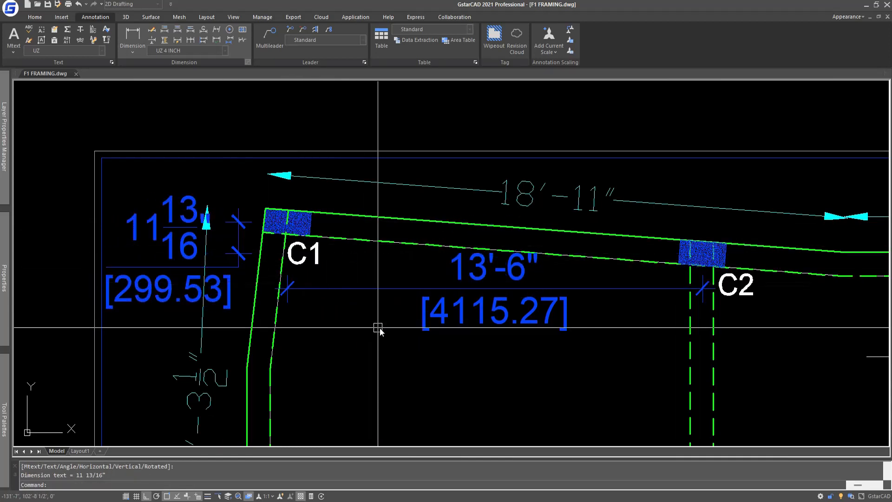
Step: Dimension the horizontal distance between the centres of columns C2 and C3, just below the beam
middle_click_drag(378, 329, 368, 321)
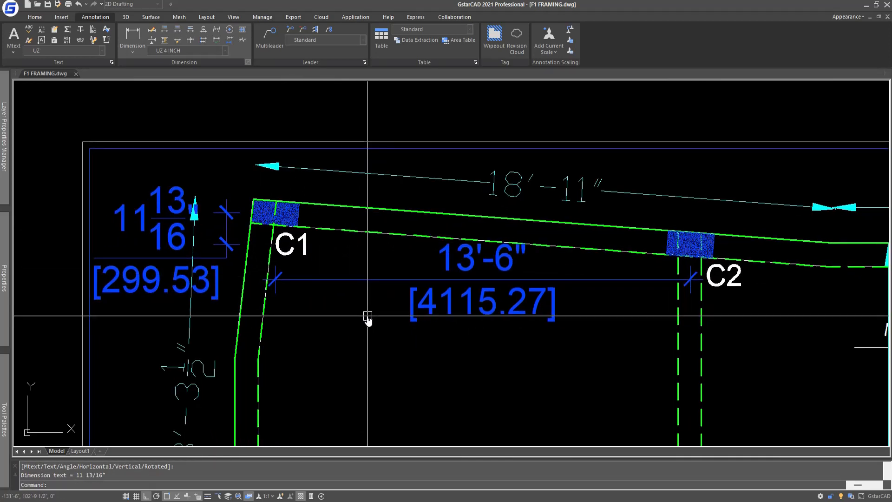
scroll(369, 318, "down", 3)
scroll(465, 342, "up", 4)
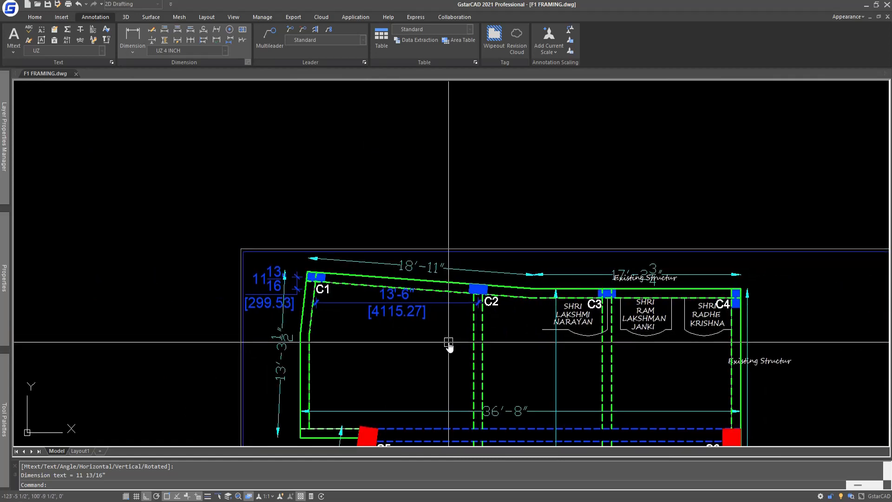
middle_click_drag(437, 340, 394, 328)
middle_click_drag(479, 322, 450, 335)
key("space")
left_click(412, 281)
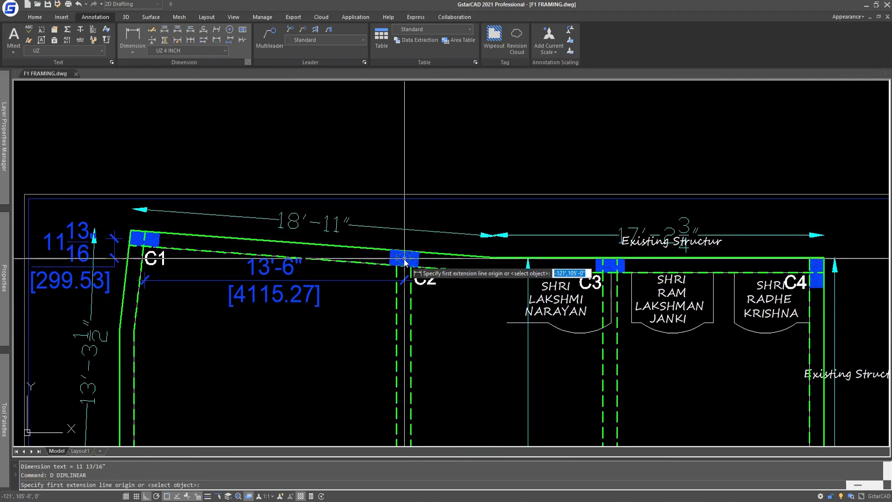
left_click(596, 265)
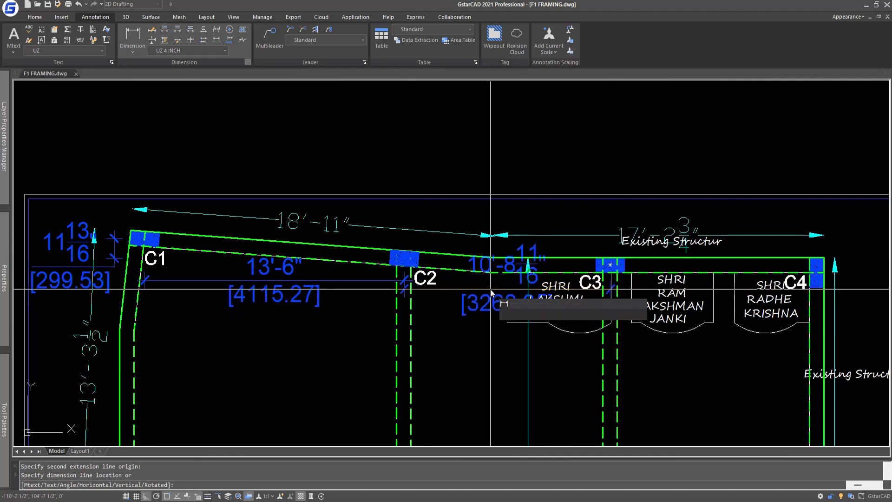
left_click(489, 291)
Step: Dimension the horizontal distance between the centres of columns C3 and C4, placing the dimension line below the deity labels
middle_click_drag(579, 356, 470, 353)
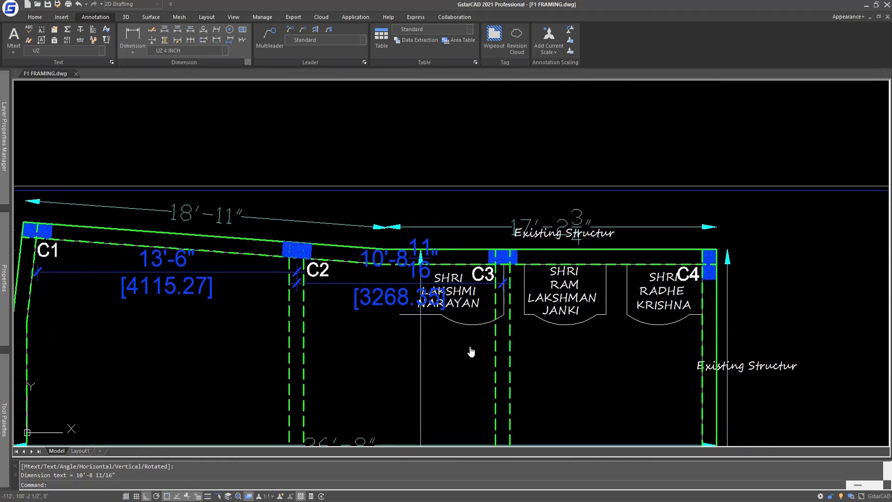
middle_click_drag(556, 339, 542, 346)
type("d")
key("Return")
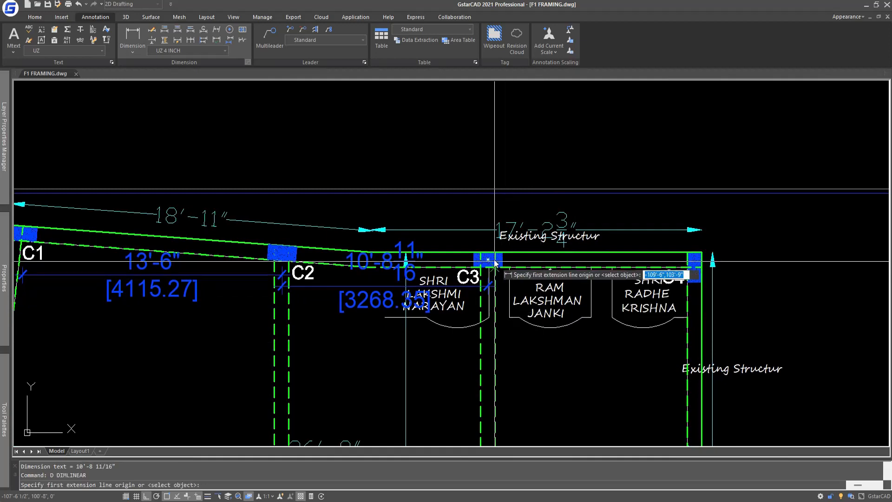
left_click(488, 259)
left_click(696, 268)
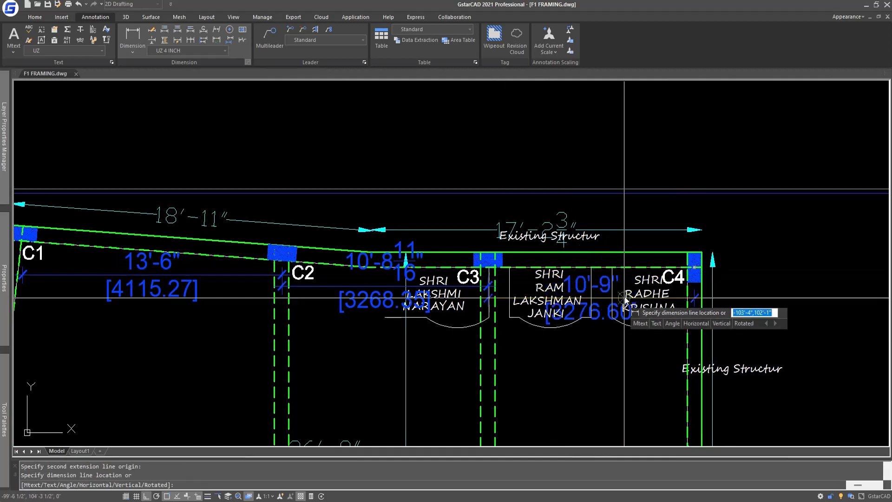
left_click(696, 341)
Step: Dimension the vertical distance between the centres of columns C4 and C6, placing it outside the plan's outer edge
scroll(696, 342, "down", 3)
scroll(465, 328, "up", 2)
middle_click_drag(466, 328, 478, 314)
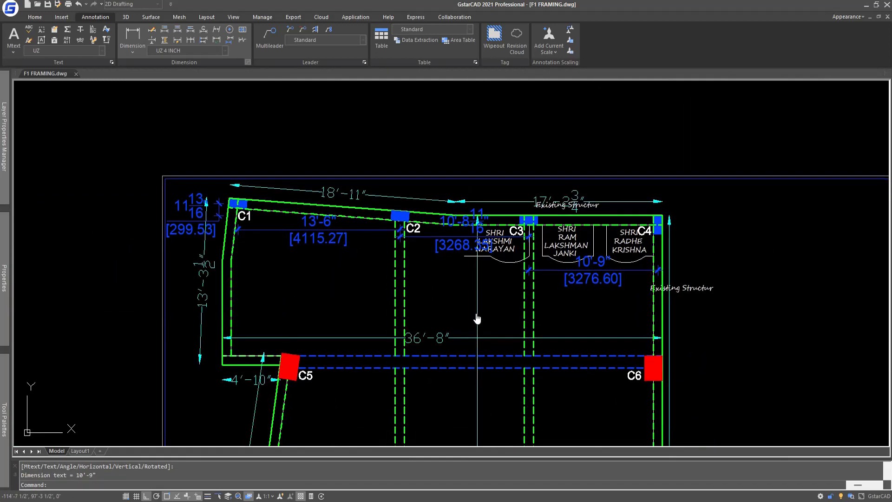
middle_click_drag(548, 319, 522, 316)
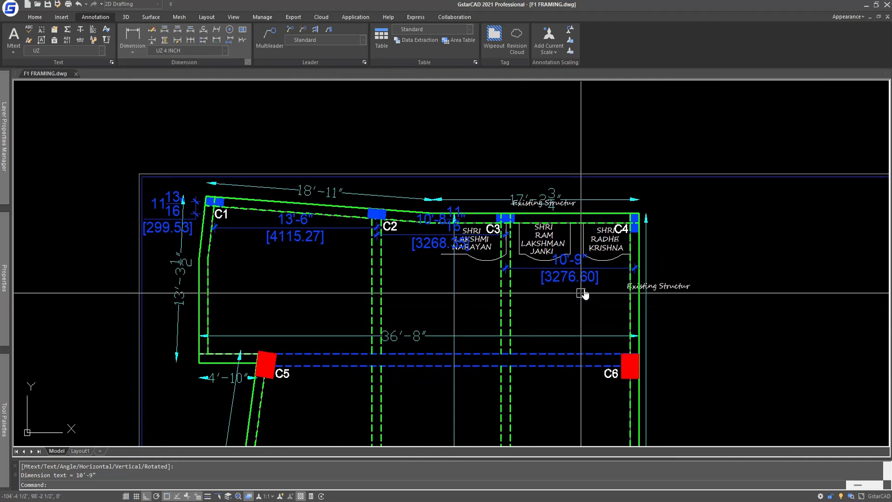
type("d")
key("Return")
scroll(628, 237, "up", 4)
left_click(643, 208)
scroll(644, 209, "down", 4)
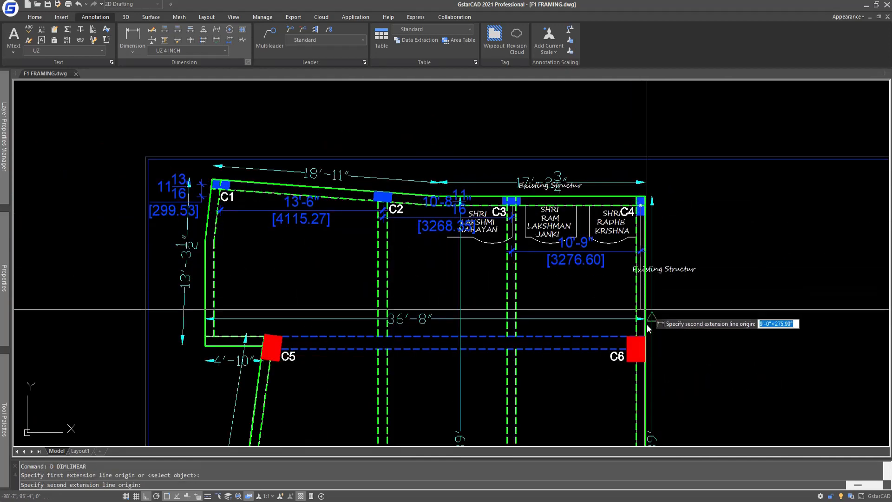
scroll(669, 326, "up", 2)
left_click(629, 366)
left_click(736, 325)
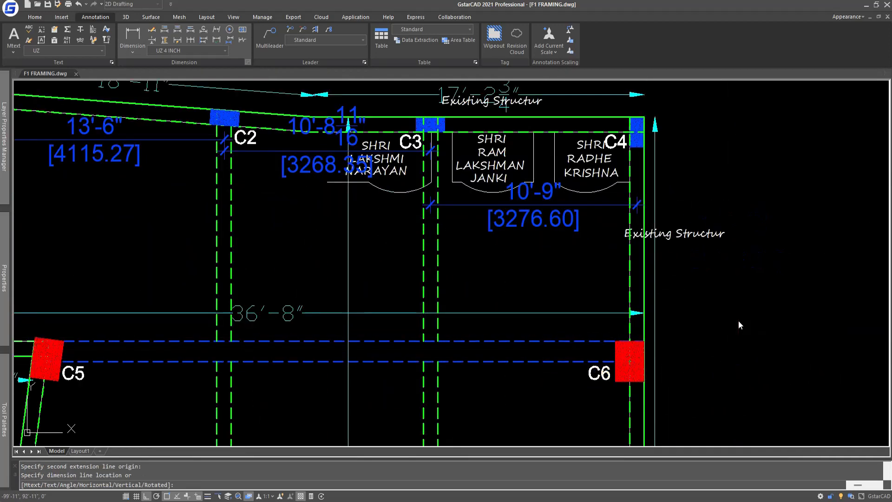
type("d")
key("Return")
scroll(693, 339, "down", 4)
scroll(633, 253, "up", 4)
left_click(567, 183)
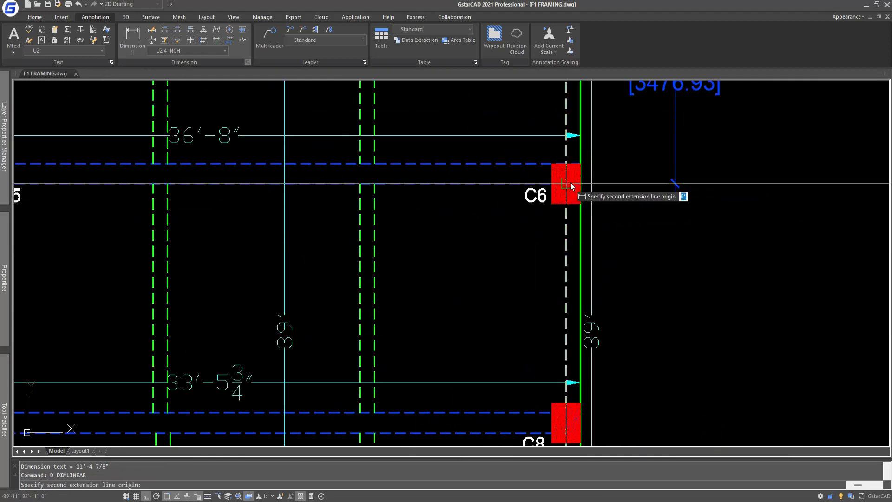
scroll(571, 183, "down", 4)
scroll(582, 263, "up", 4)
left_click(559, 289)
scroll(586, 297, "down", 4)
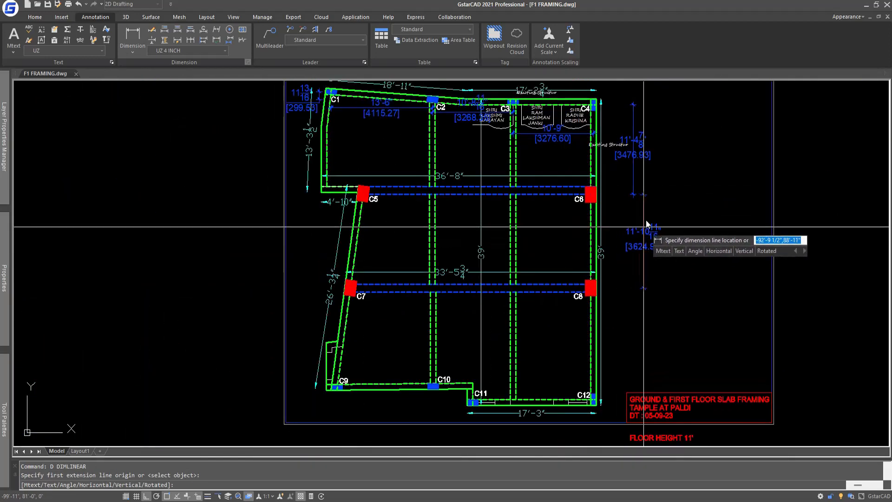
key("Escape")
Step: Dimension the vertical distance between the centres of columns C6 and C8, in line with the C4–C6 dimension
type("d")
key("Return")
left_click(593, 199)
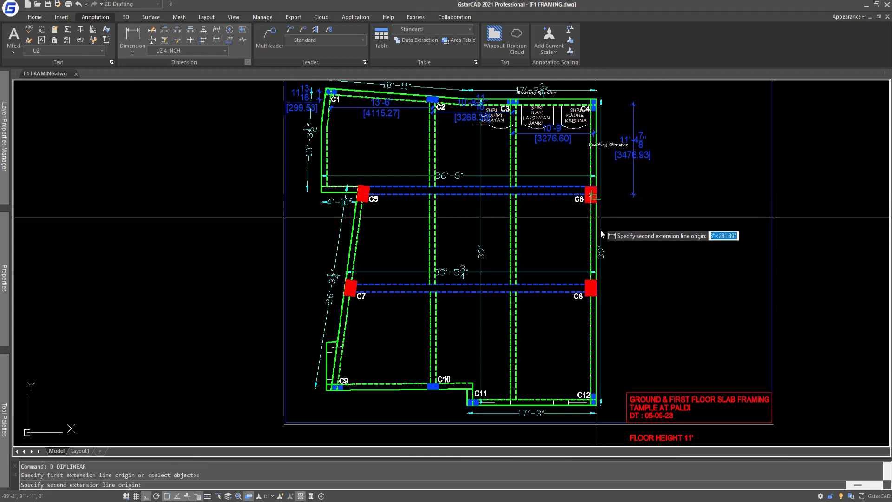
scroll(590, 293, "up", 4)
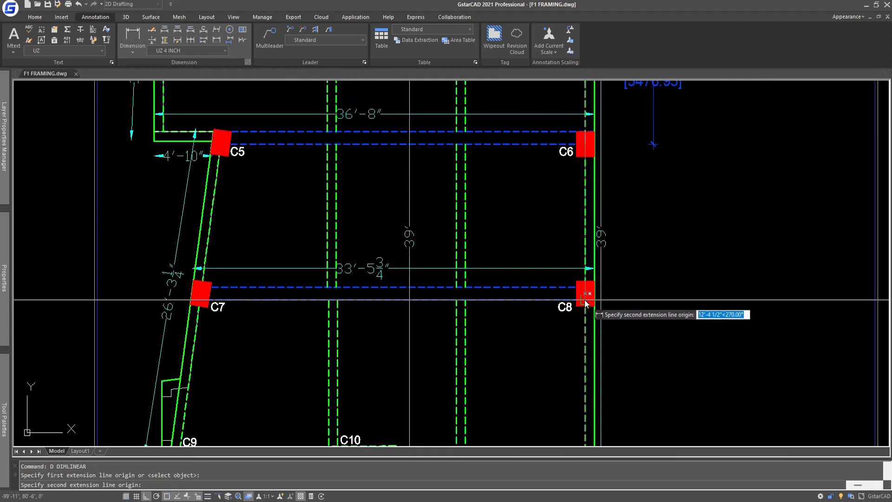
left_click(585, 303)
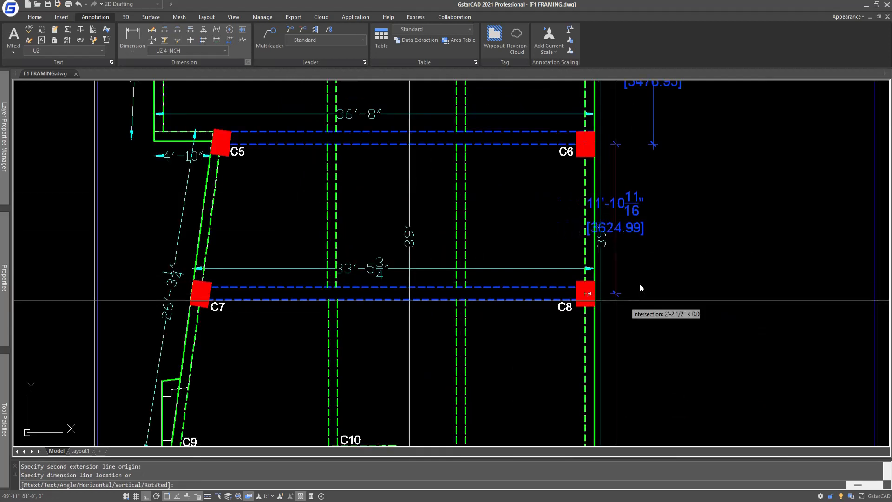
left_click(653, 209)
Step: Dimension the vertical distance between the centres of columns C8 and C12, in line with the C6–C8 dimension
middle_click_drag(657, 337, 637, 273)
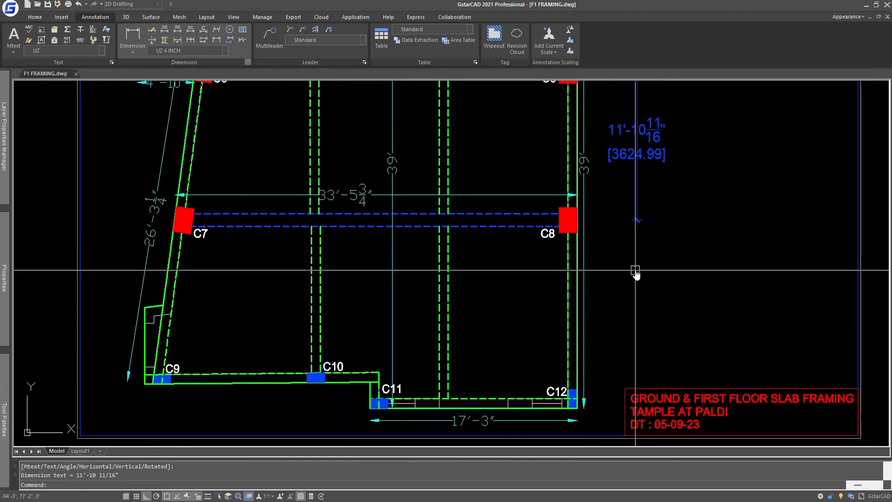
type("d")
key("Return")
left_click(568, 219)
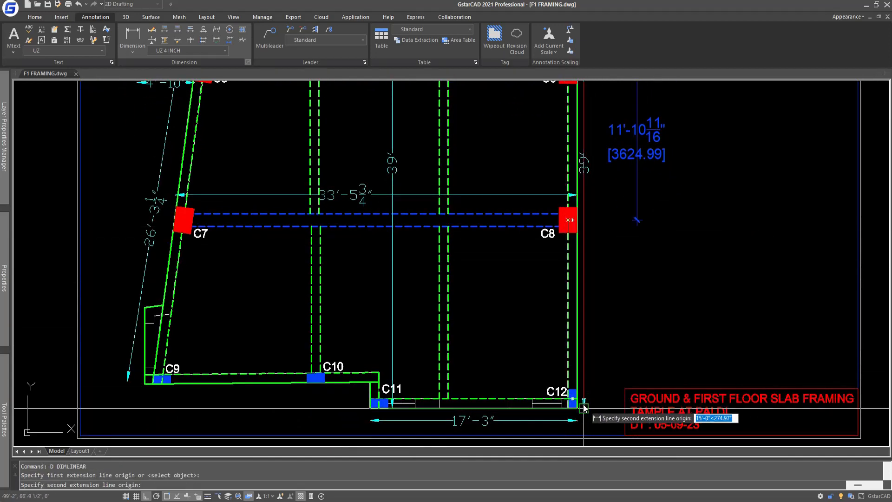
scroll(581, 408, "up", 4)
left_click(572, 398)
scroll(564, 380, "down", 4)
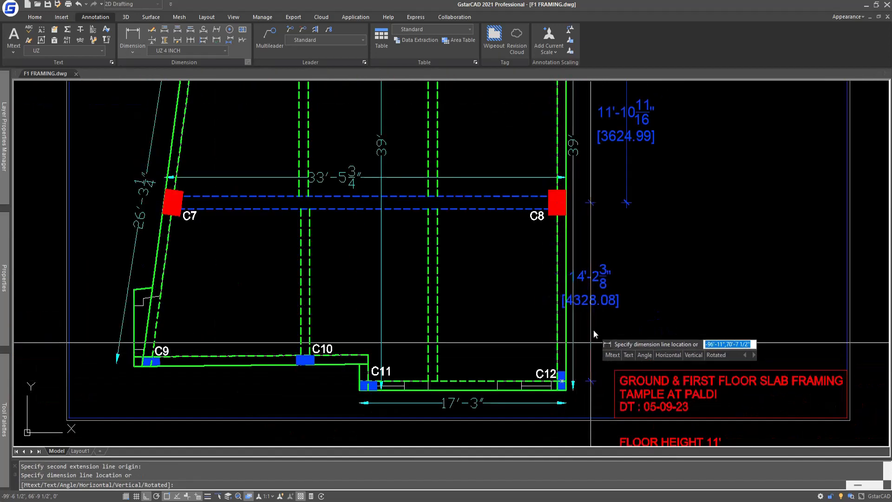
left_click(625, 258)
Step: Dimension the horizontal distance between the centres of columns C5 and C6, just below their connecting beam
middle_click_drag(503, 315, 550, 342)
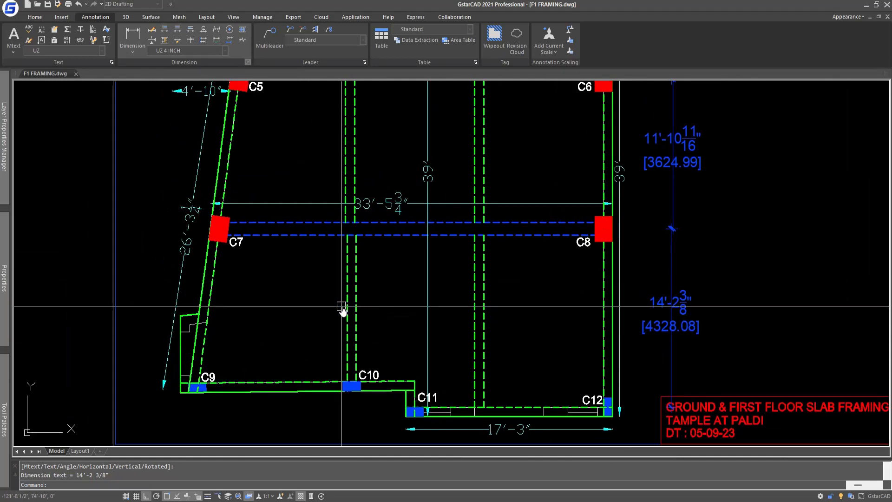
mouse_move(343, 308)
middle_mouse_down()
mouse_move(414, 388)
mouse_move(378, 259)
middle_mouse_up()
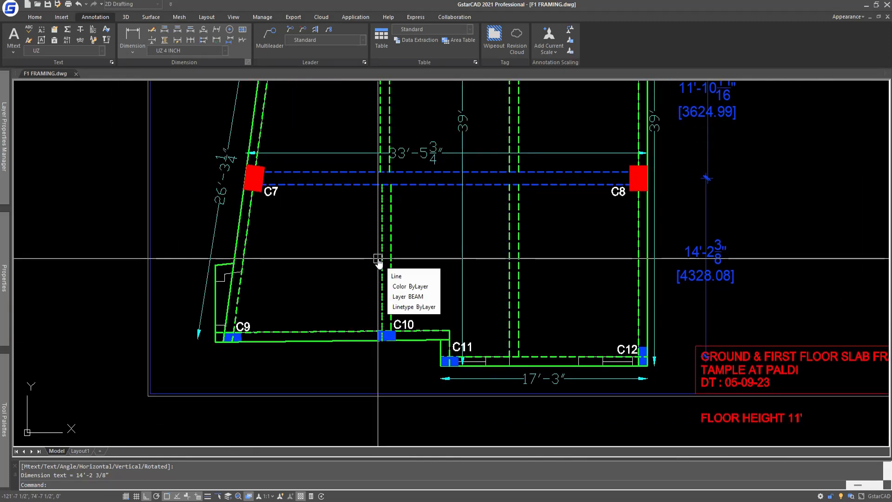
middle_click_drag(447, 302, 489, 293)
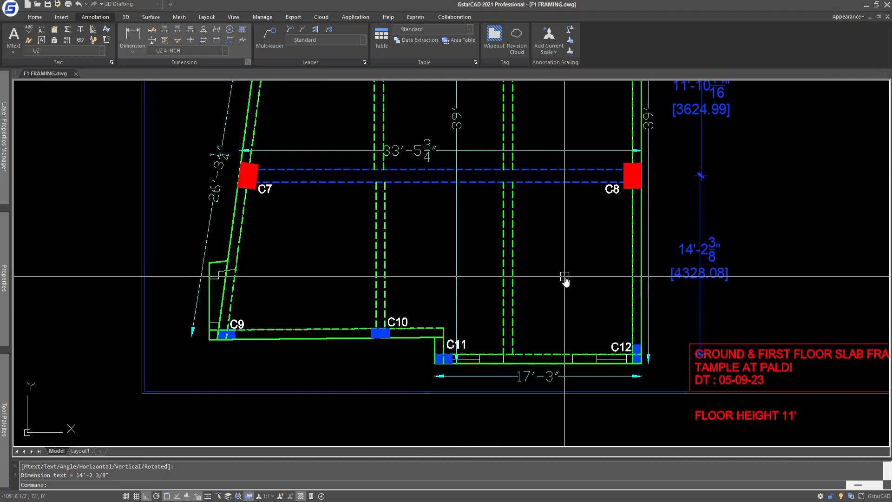
middle_click_drag(563, 279, 556, 342)
scroll(558, 342, "down", 5)
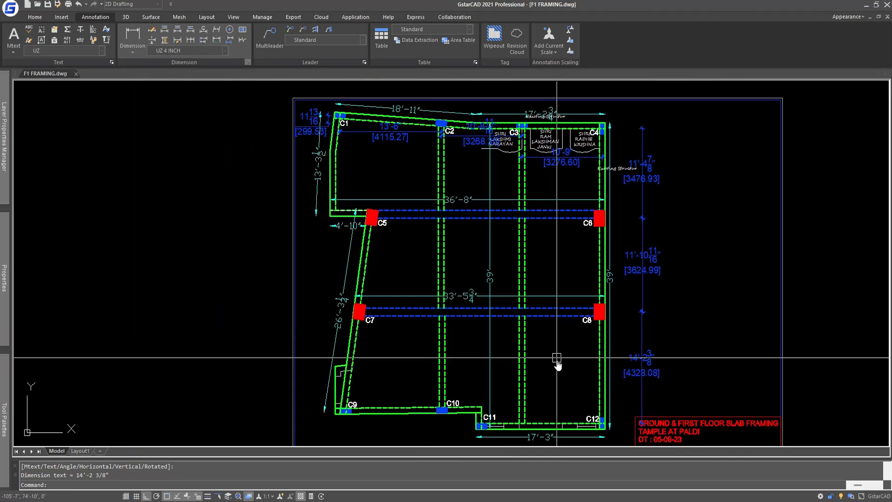
scroll(402, 262, "up", 8)
type("d")
key("space")
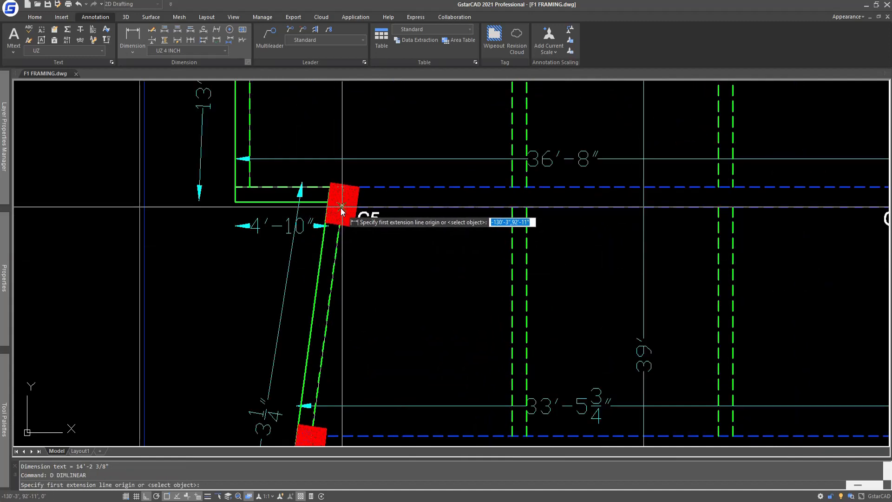
left_click(343, 207)
scroll(394, 236, "down", 5)
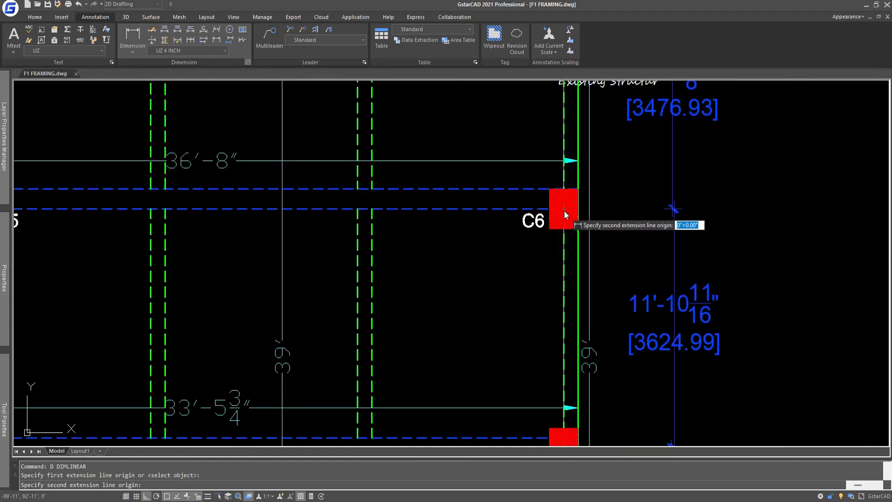
left_click(579, 225)
left_click(504, 261)
Step: Dimension the horizontal distance between the centres of columns C7 and C8, just below their connecting beam
scroll(473, 293, "down", 5)
type("d")
key("Return")
scroll(325, 278, "up", 4)
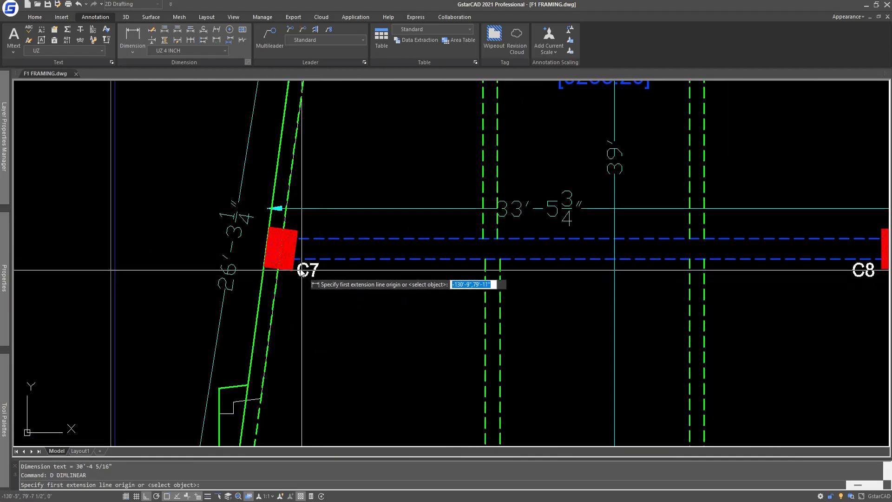
left_click(309, 268)
scroll(309, 269, "down", 2)
scroll(544, 270, "up", 2)
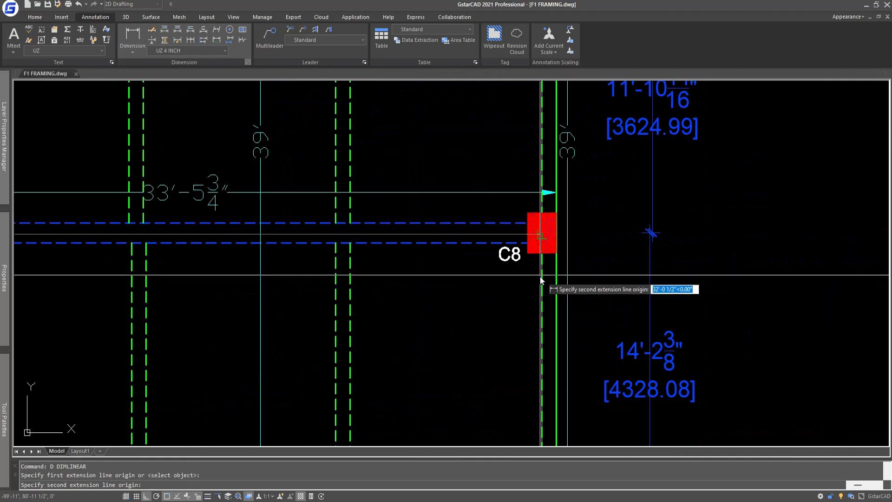
left_click(542, 235)
scroll(436, 283, "down", 2)
left_click(431, 283)
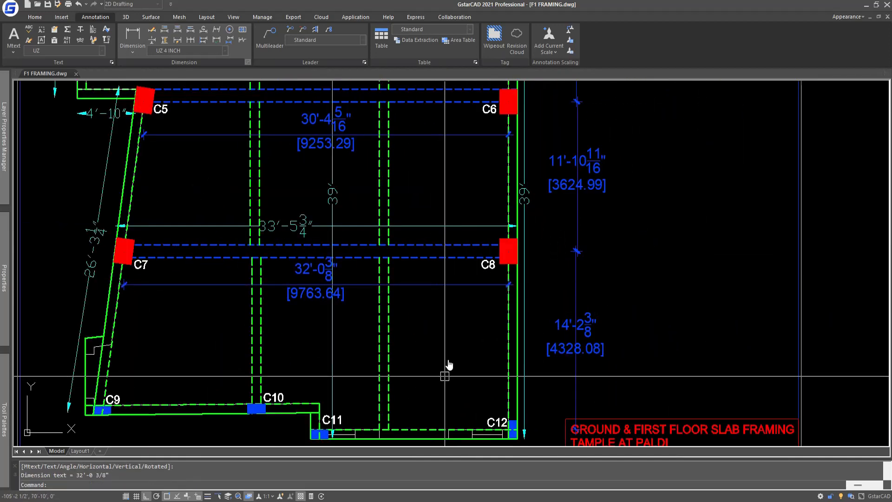
Step: Dimension the horizontal distance between the centres of columns C9 and C10, placing the dimension below the plan's border line
scroll(191, 318, "up", 2)
type("d")
key("Return")
scroll(186, 279, "up", 4)
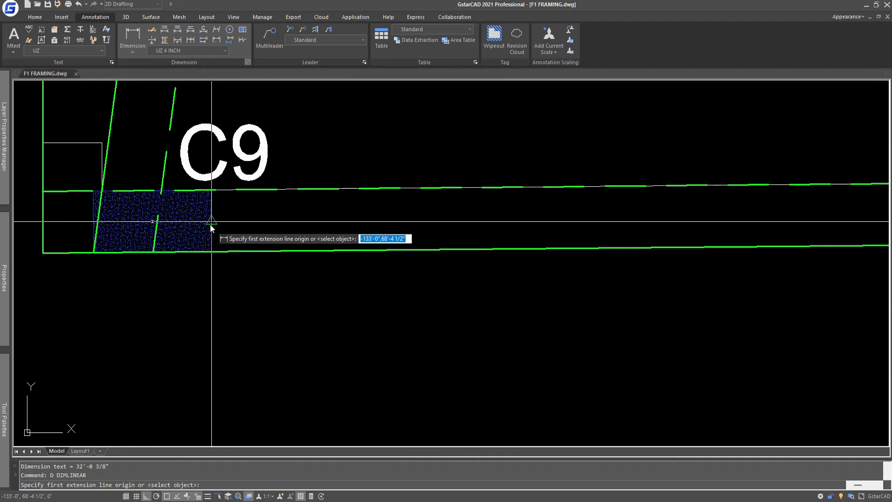
left_click(154, 225)
scroll(183, 264, "down", 3)
scroll(384, 247, "up", 2)
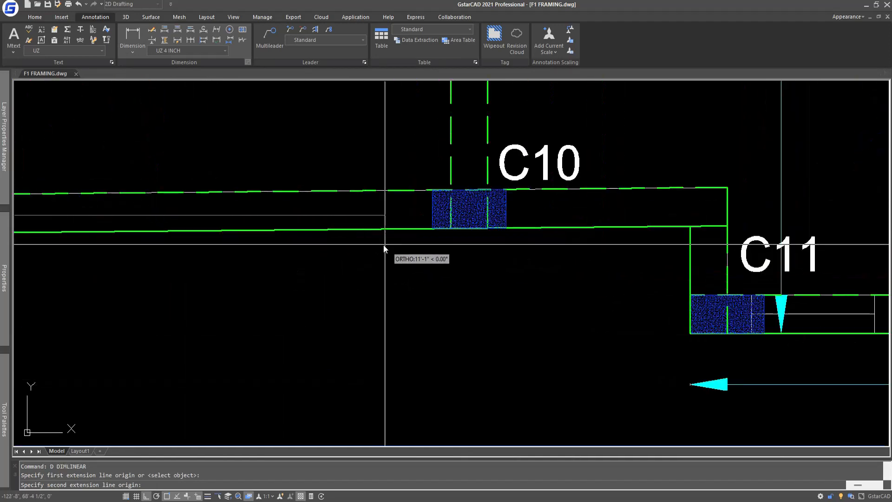
left_click(470, 207)
scroll(398, 249, "down", 3)
scroll(365, 274, "up", 2)
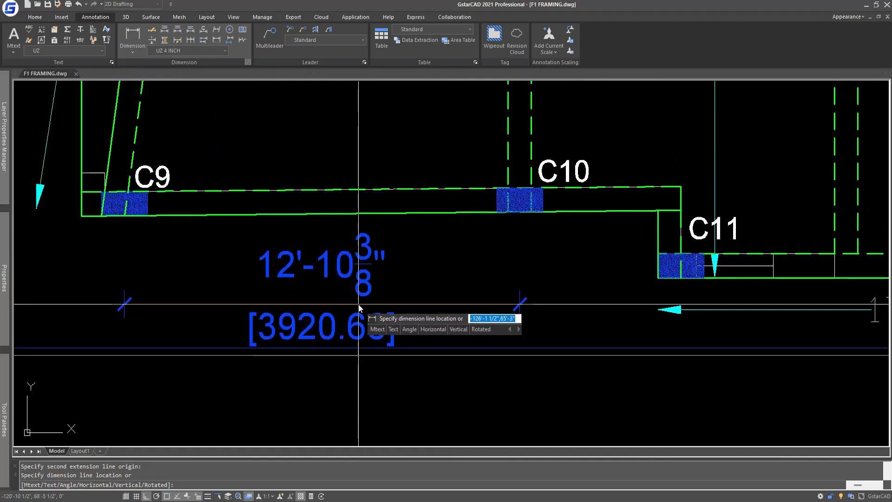
scroll(362, 320, "down", 3)
scroll(362, 319, "up", 2)
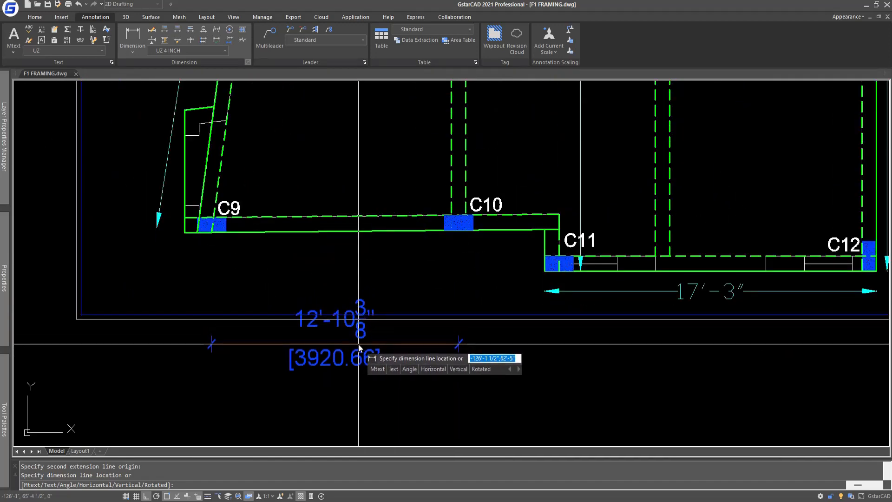
left_click(359, 344)
Step: Continue the C9–C10 dimension horizontally to the centres of columns C11 and C12, below the plan's border line
type("dco")
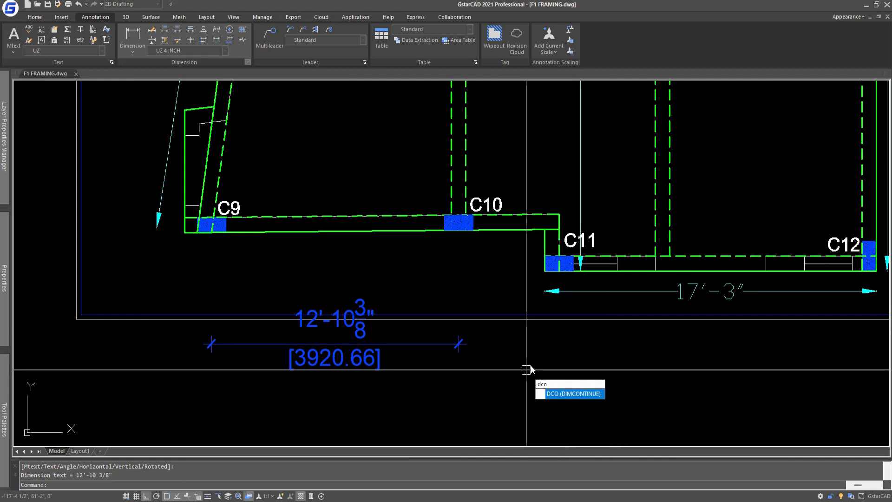
key("Return")
left_click(550, 270)
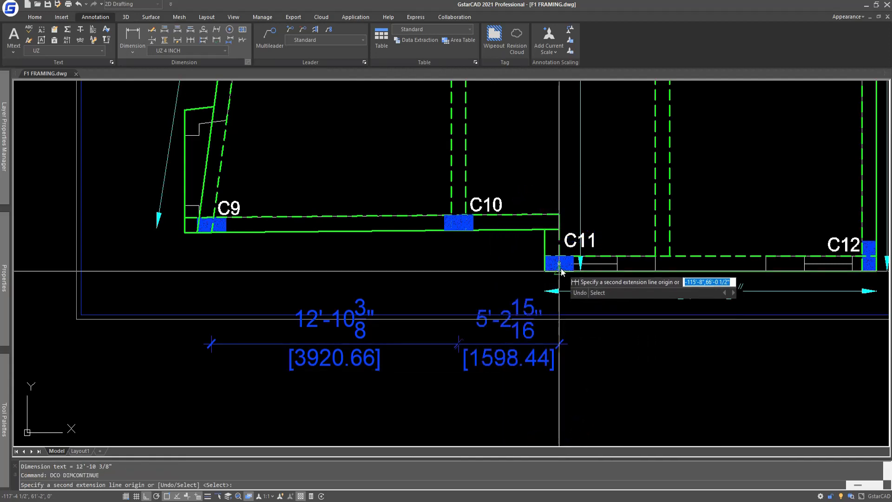
scroll(550, 284, "down", 4)
scroll(680, 296, "up", 4)
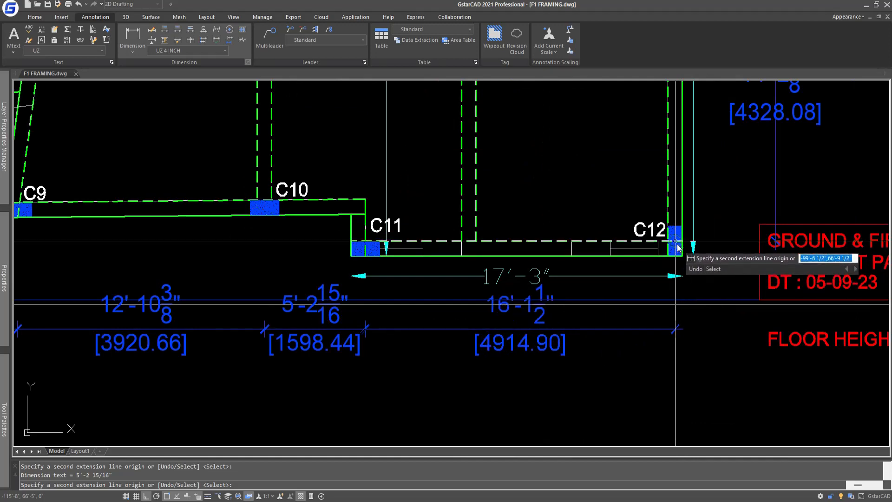
left_click(679, 260)
scroll(671, 270, "down", 4)
key("Escape")
middle_click_drag(655, 322, 657, 354)
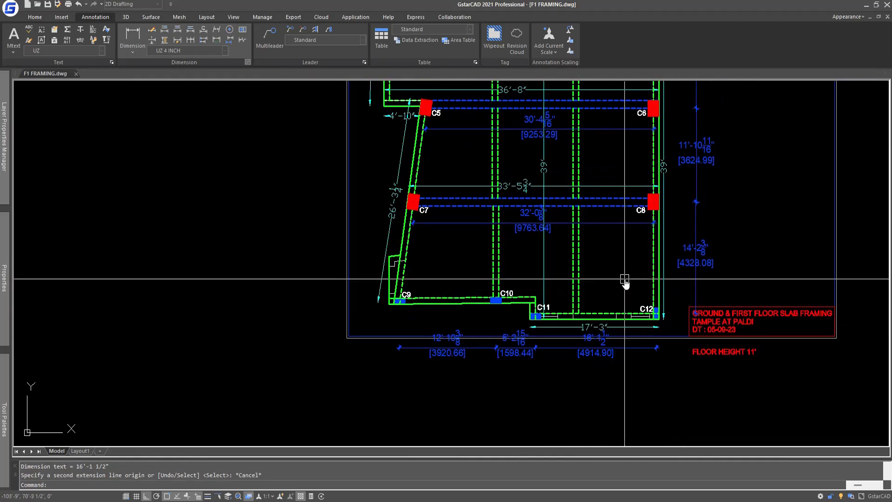
Step: Dimension the vertical distance between the centres of columns C11 and C10, placing the dimension between C9 and C10
scroll(516, 321, "up", 4)
scroll(517, 320, "up", 2)
type("d")
key("Return")
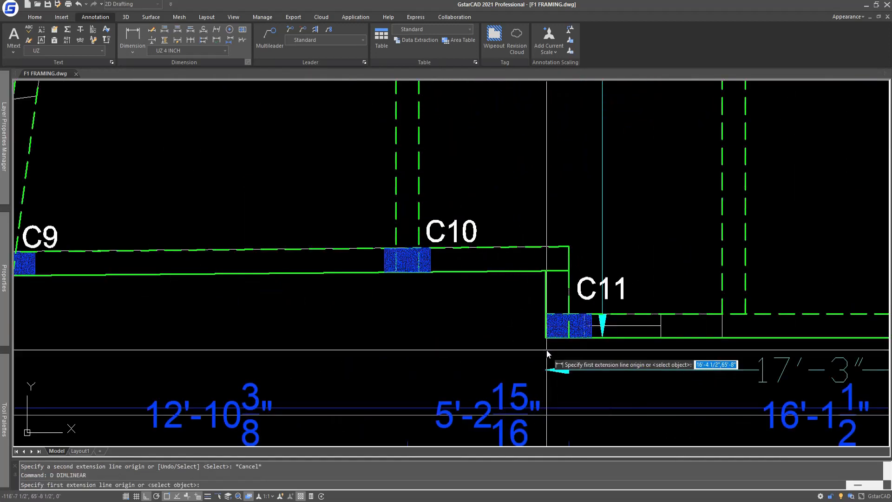
left_click(532, 326)
left_click(408, 260)
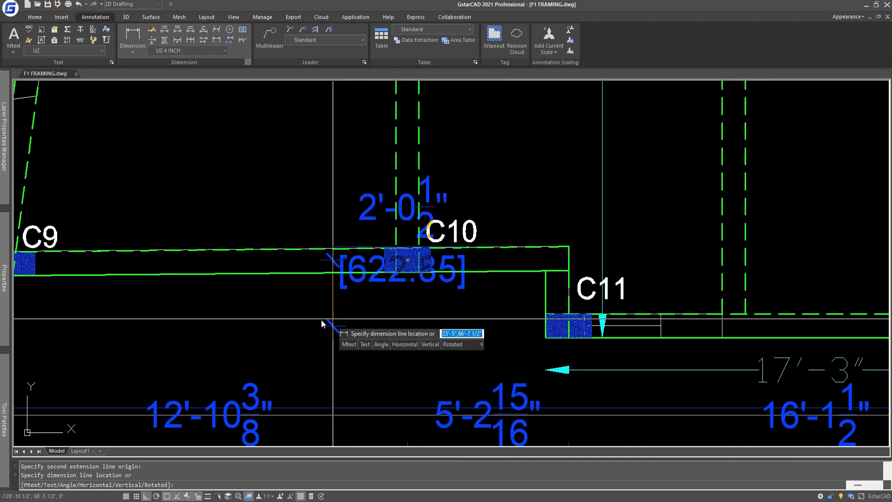
left_click(241, 320)
scroll(241, 321, "down", 6)
middle_click_drag(408, 325, 480, 359)
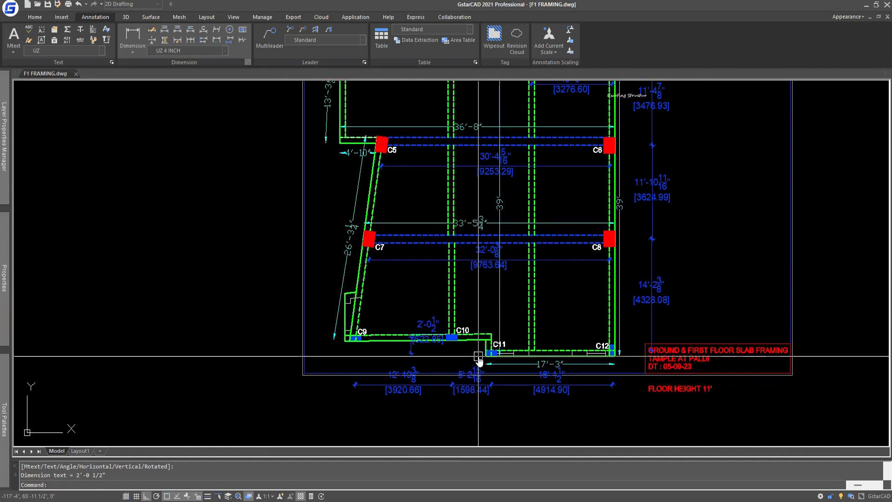
Step: Dimension the horizontal distance from the centre of column C5 to the midpoint of the adjoining beam's outer end, placing it above the beam
scroll(367, 301, "up", 4)
scroll(353, 275, "down", 2)
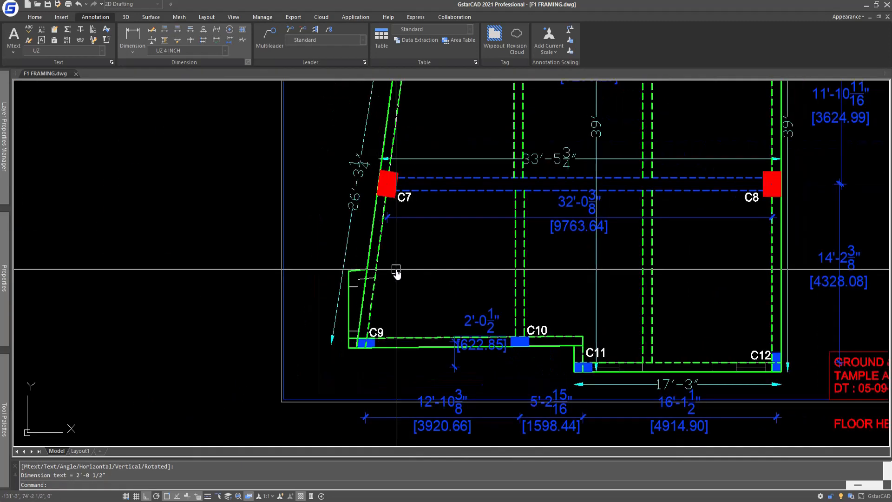
scroll(401, 305, "up", 1)
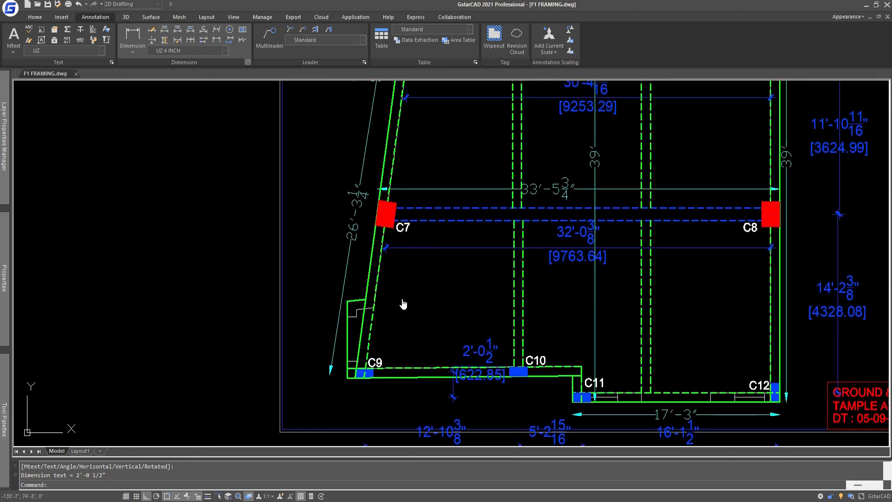
mouse_move(404, 305)
middle_mouse_down()
mouse_move(434, 257)
mouse_move(436, 368)
middle_mouse_up()
scroll(435, 304, "down", 2)
middle_click_drag(437, 267, 439, 297)
scroll(425, 270, "up", 3)
type("d")
key("space")
left_click(460, 234)
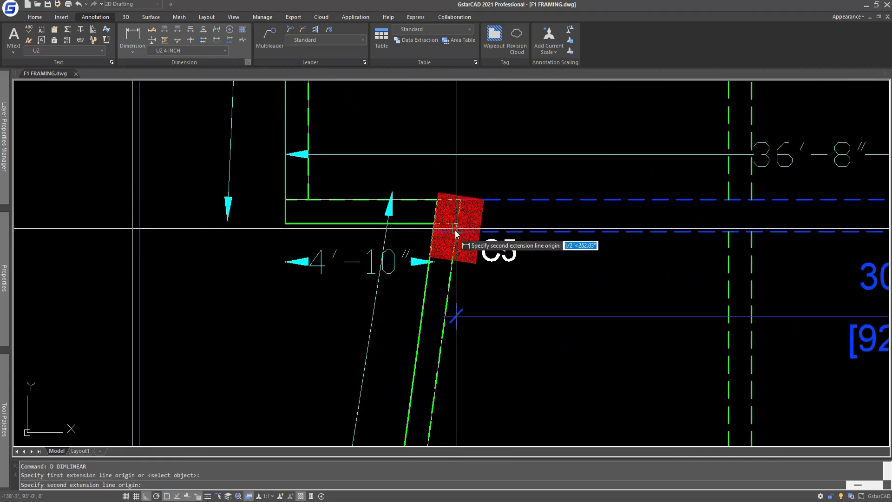
scroll(456, 235, "down", 4)
scroll(395, 237, "up", 4)
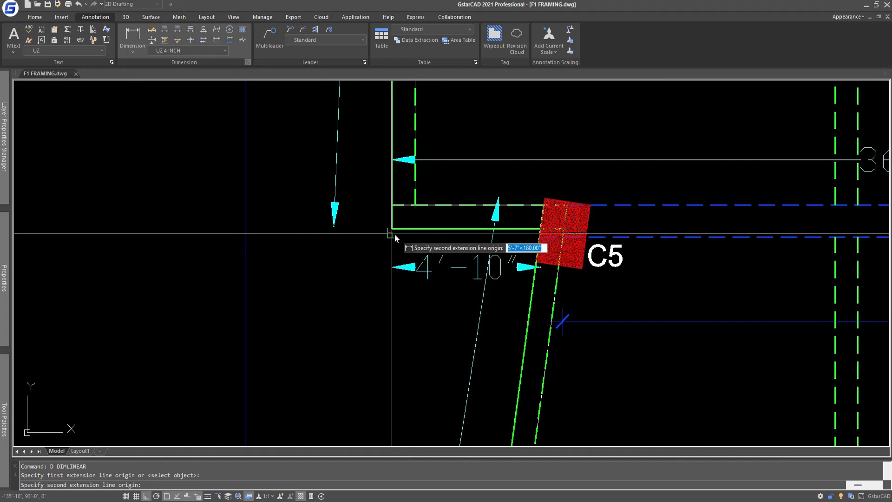
right_click(411, 215, "shift")
left_click(437, 240)
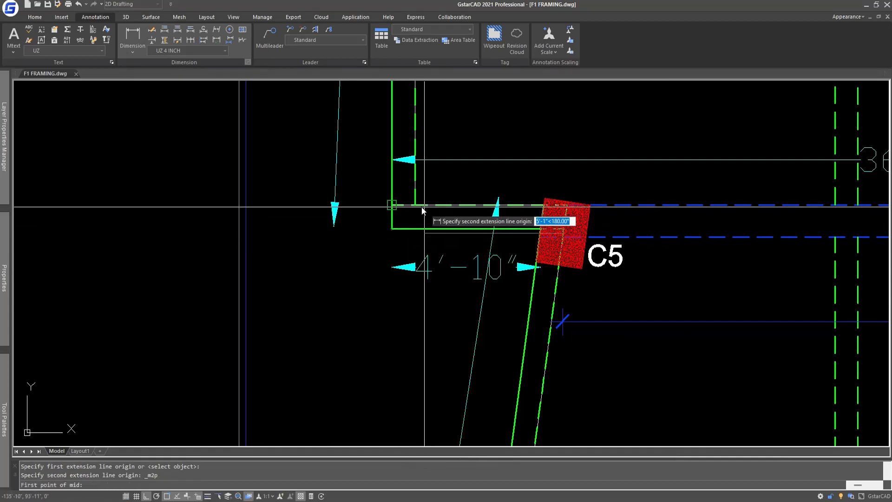
left_click(392, 205)
left_click(393, 231)
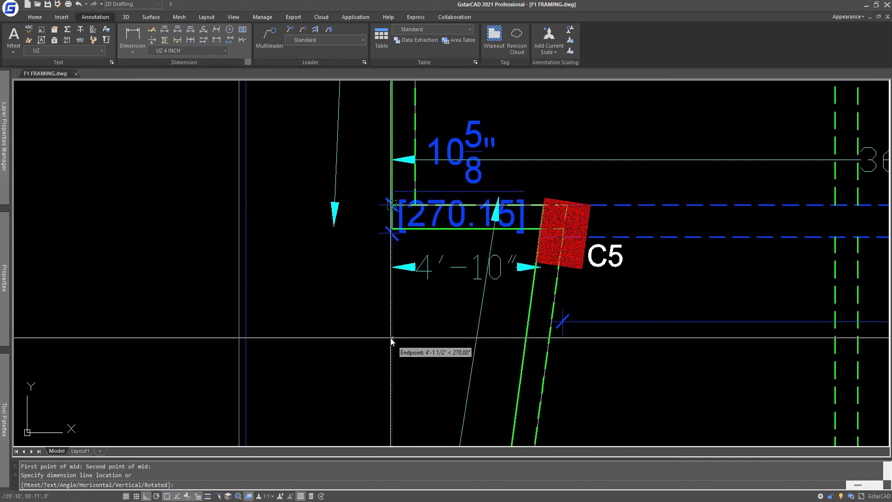
left_click(489, 132)
Step: Arrange the GstarCAD framing plan side by side with the STAAD.Pro window of Temple at Paldi
scroll(464, 184, "down", 3)
middle_click_drag(576, 268, 484, 314)
scroll(485, 279, "down", 4)
scroll(483, 258, "up", 2)
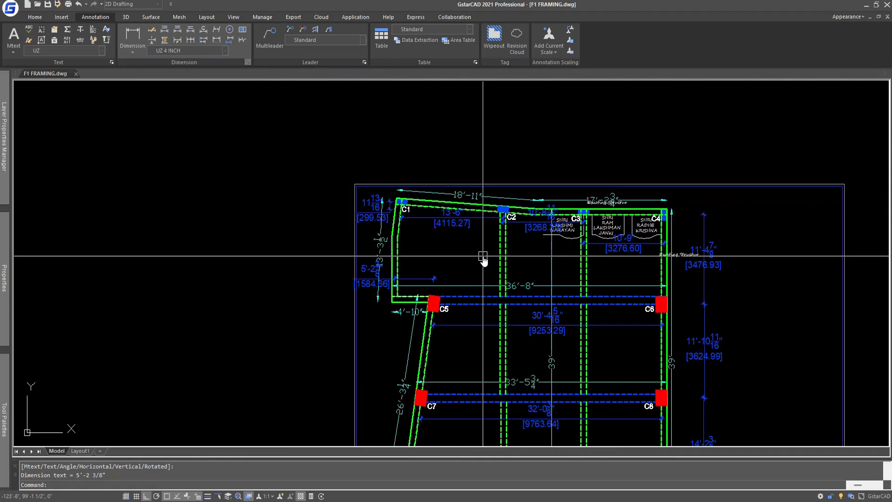
middle_click_drag(483, 259, 480, 223)
left_click_drag(606, 6, 1, 134)
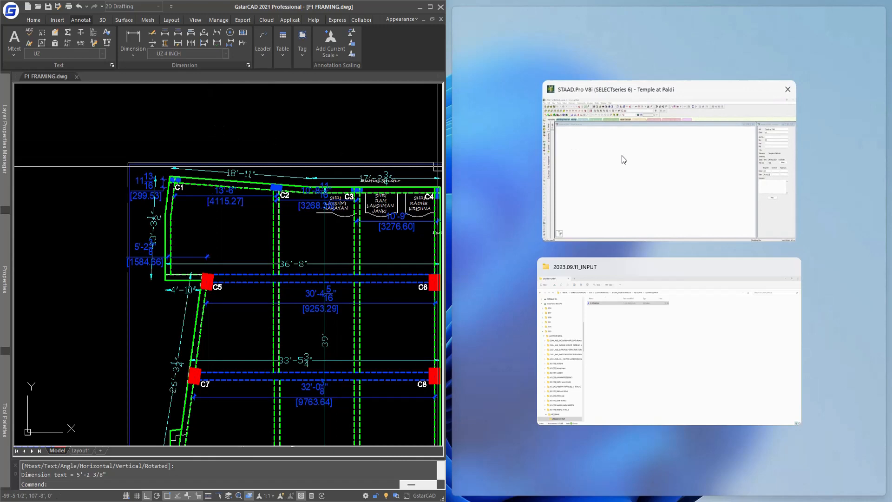
left_click(622, 155)
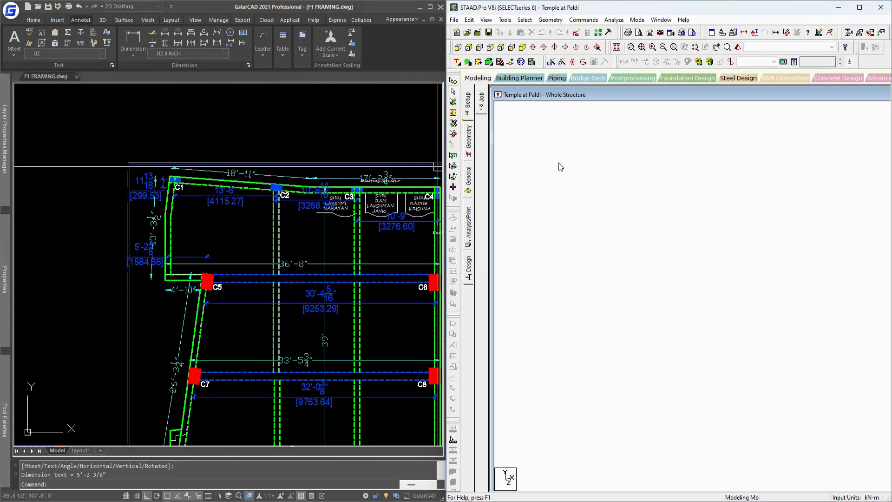
scroll(238, 230, "up", 3)
middle_click_drag(234, 236, 218, 235)
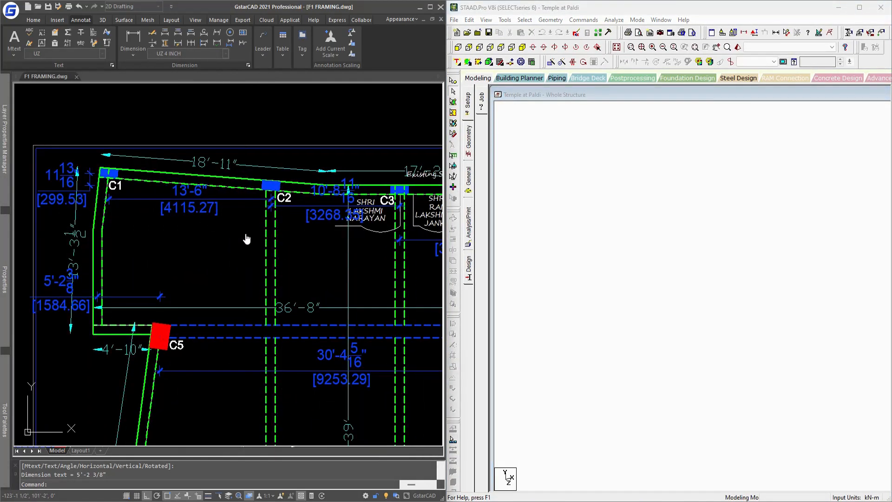
Step: Open the beam geometry page with its Nodes and Beams tables in STAAD.Pro and close the Snap Node/Beam grid dialog
left_click(635, 212)
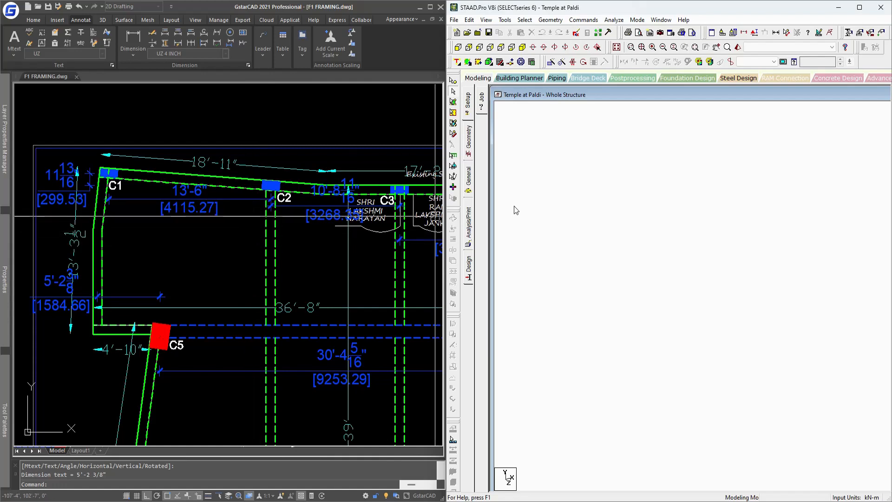
left_click(470, 148)
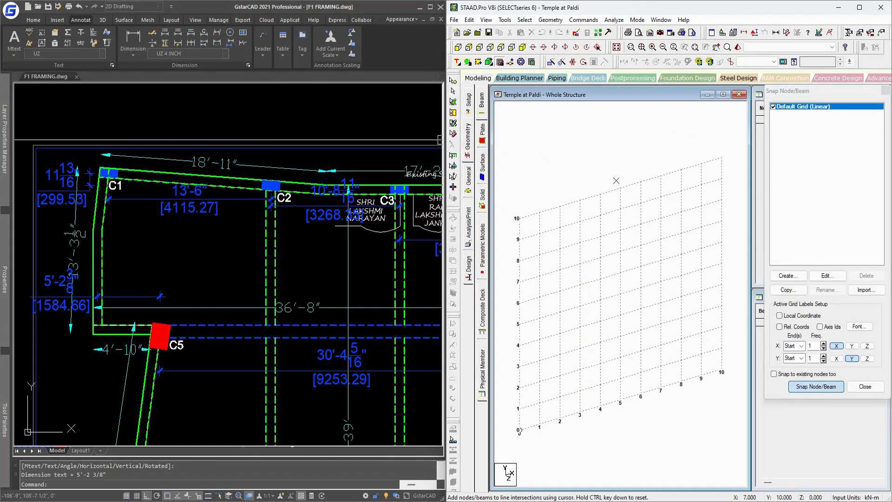
left_click(876, 96)
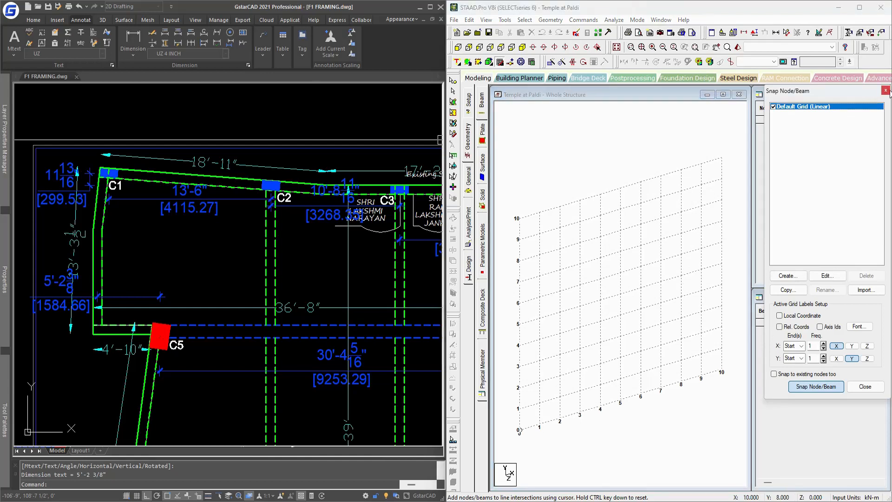
left_click(887, 91)
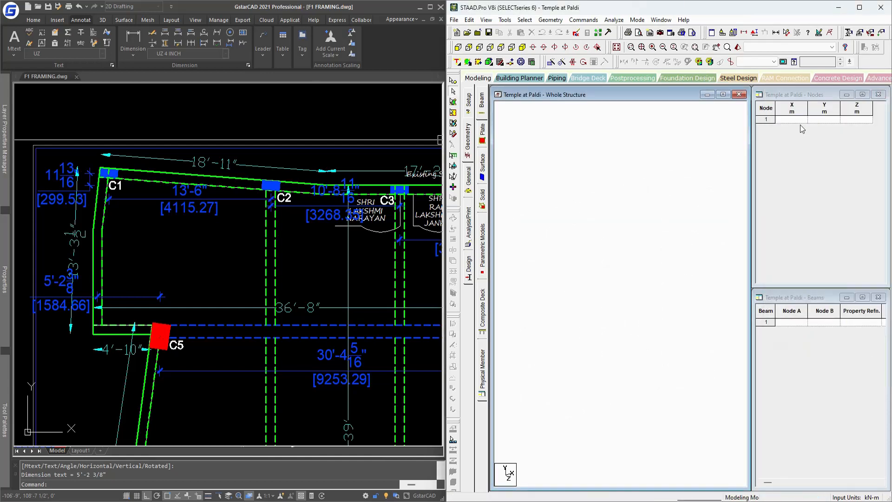
left_click(805, 100)
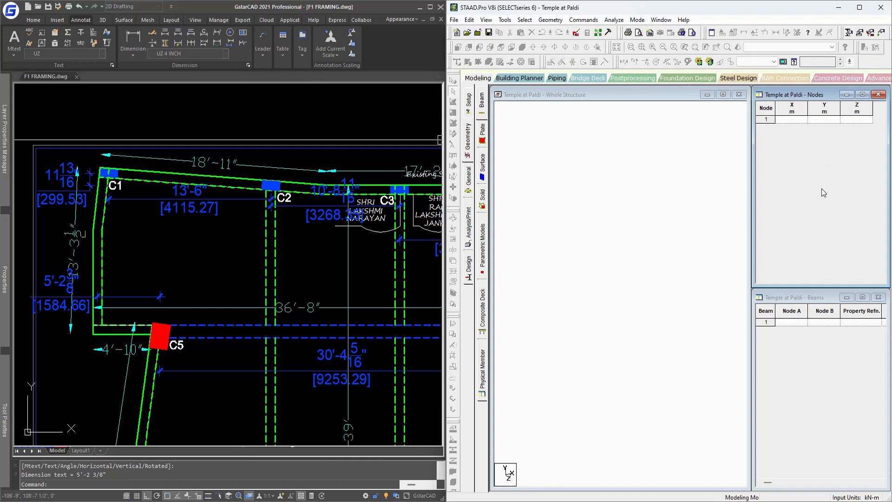
Step: Define node 1 at the origin in the Nodes table, with X 0, Y 0 and Z 0
left_click(798, 120)
type("0")
key("Return")
type("0")
key("Return")
type("000")
key("Return")
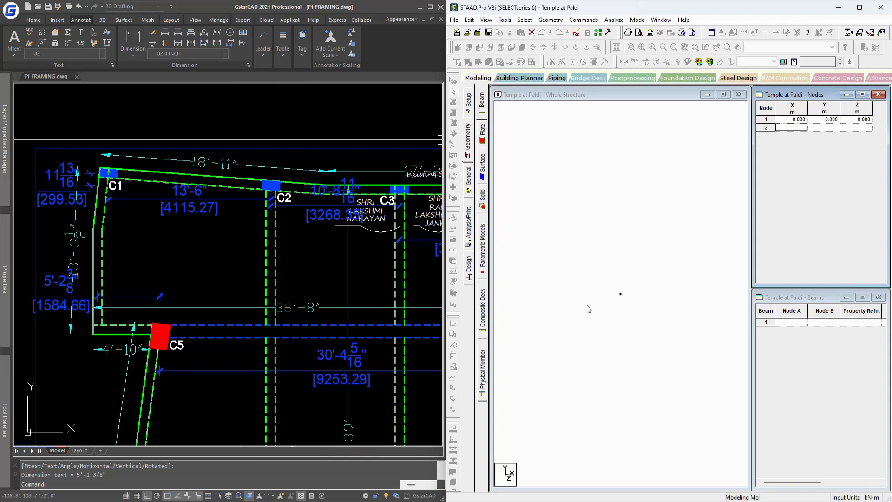
Step: Examine the framing plan around columns C1 and C2 for their horizontal and vertical centre distances
left_click(587, 322)
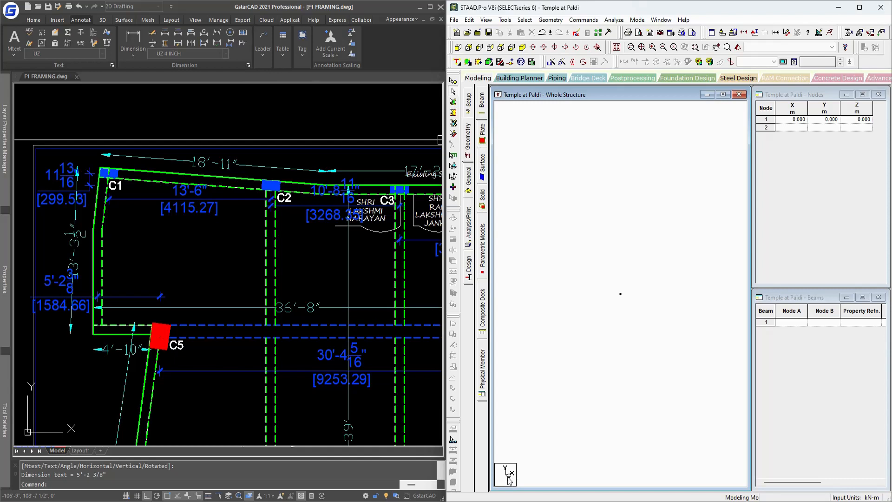
scroll(275, 291, "down", 5)
scroll(213, 258, "up", 5)
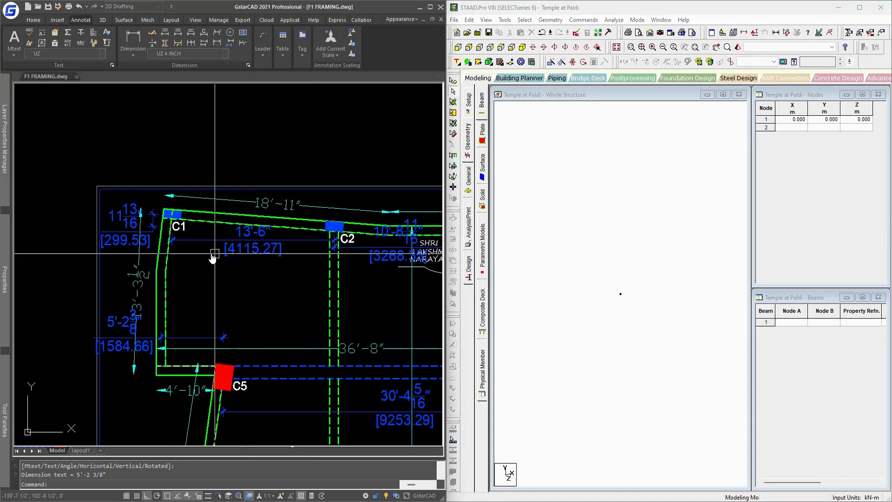
scroll(158, 214, "up", 4)
scroll(172, 242, "down", 5)
scroll(237, 284, "up", 2)
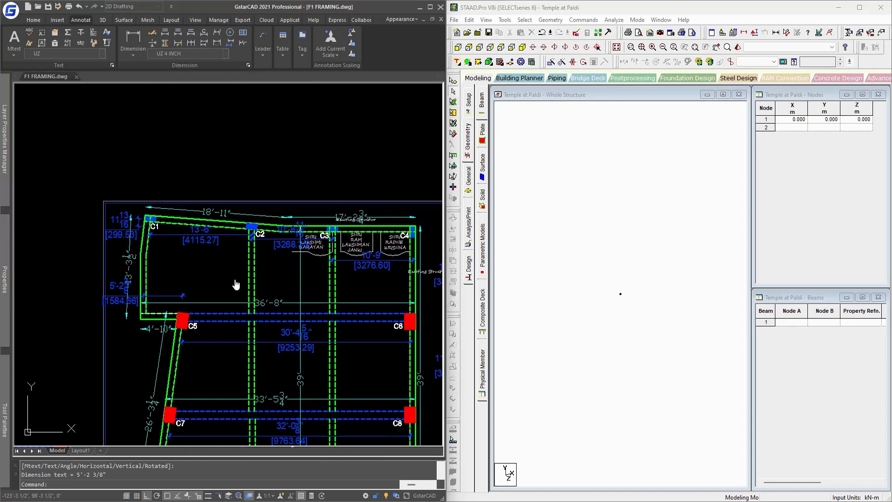
left_click(802, 128)
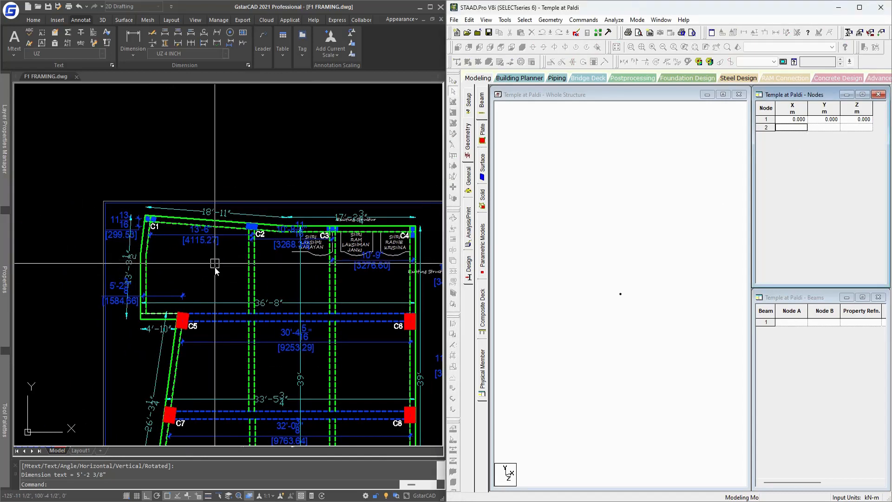
scroll(209, 261, "up", 4)
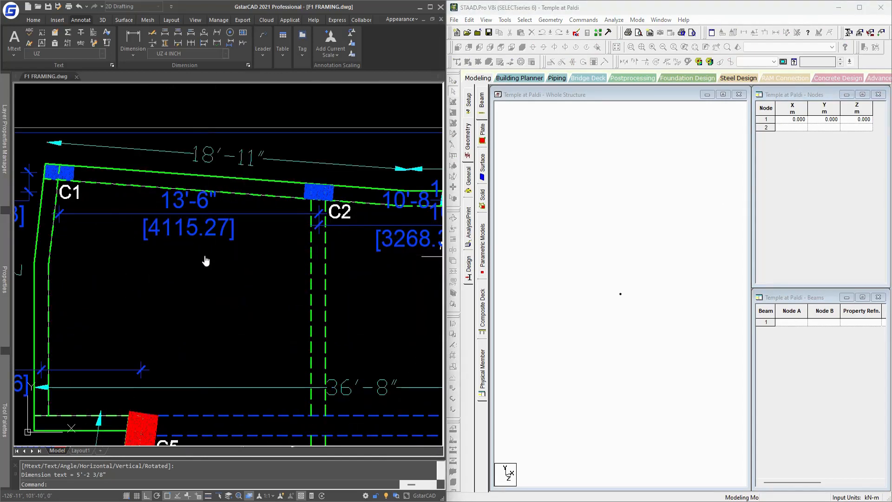
scroll(232, 241, "down", 2)
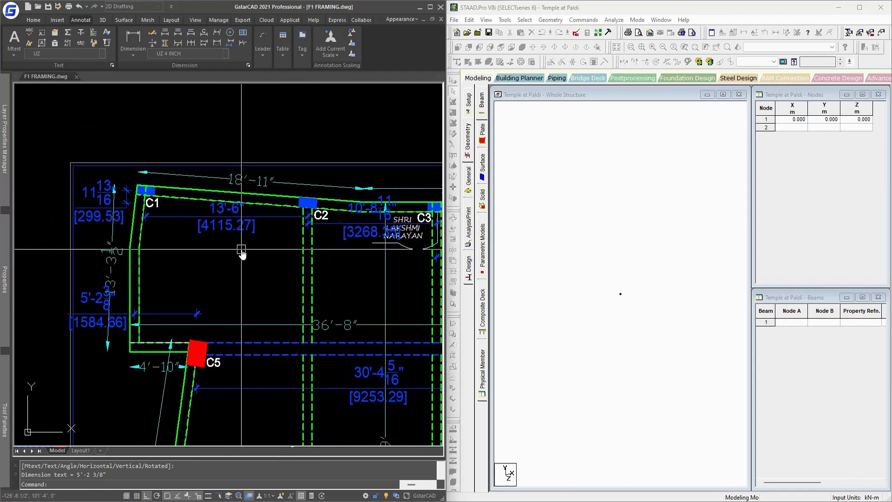
middle_click_drag(231, 236, 244, 235)
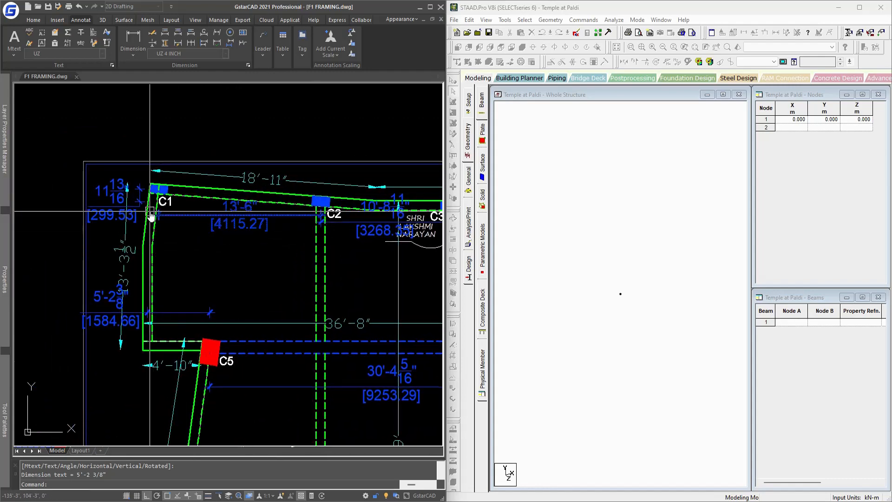
Step: Add node 2 for column C2 in the Nodes table, with X 4.115, Y 0 and Z 0.300 m
left_click(800, 136)
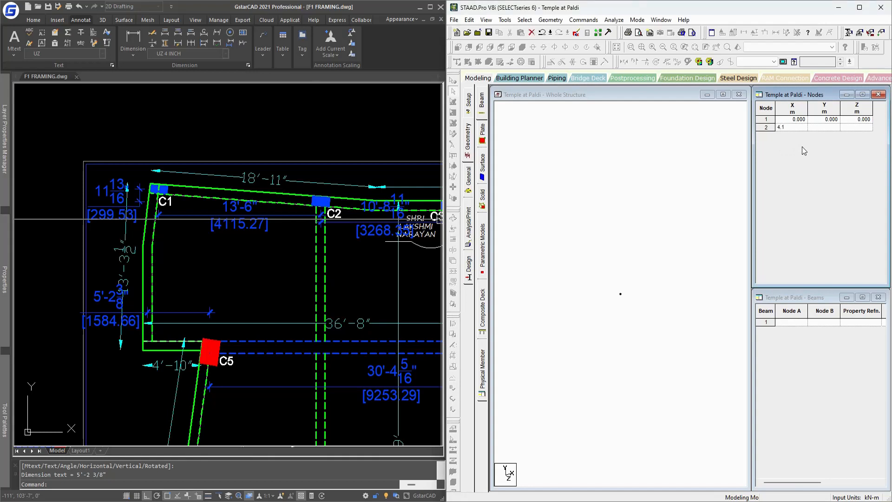
type("4.115")
key("Tab")
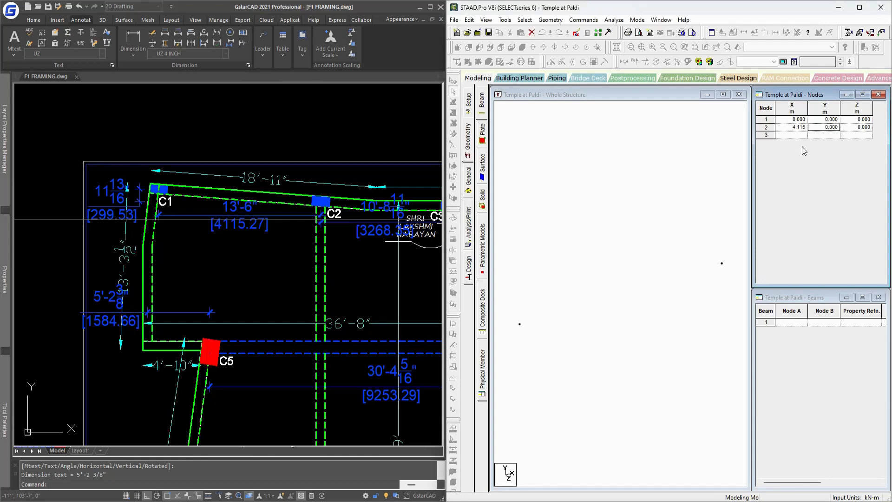
type("0.")
key("BackSpace")
type("0")
key("Tab")
type("0.300")
Step: Switch the whole-structure view to a plan view looking from above
left_click(597, 252)
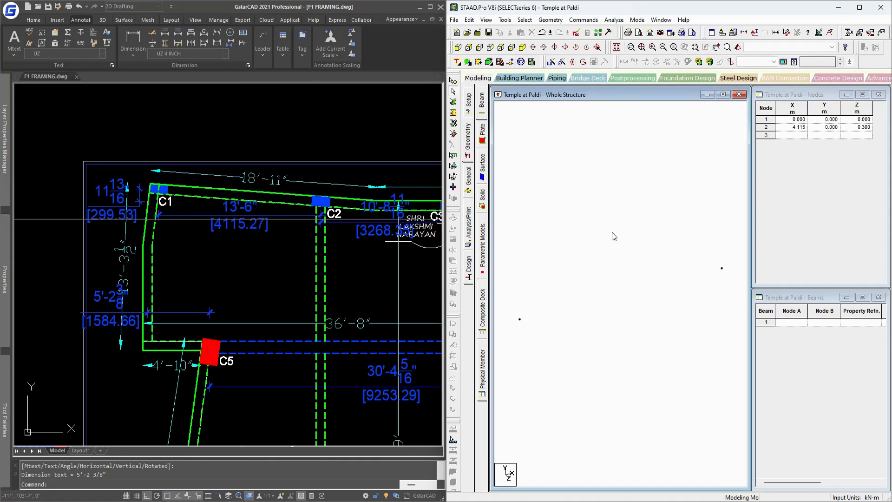
left_click(501, 47)
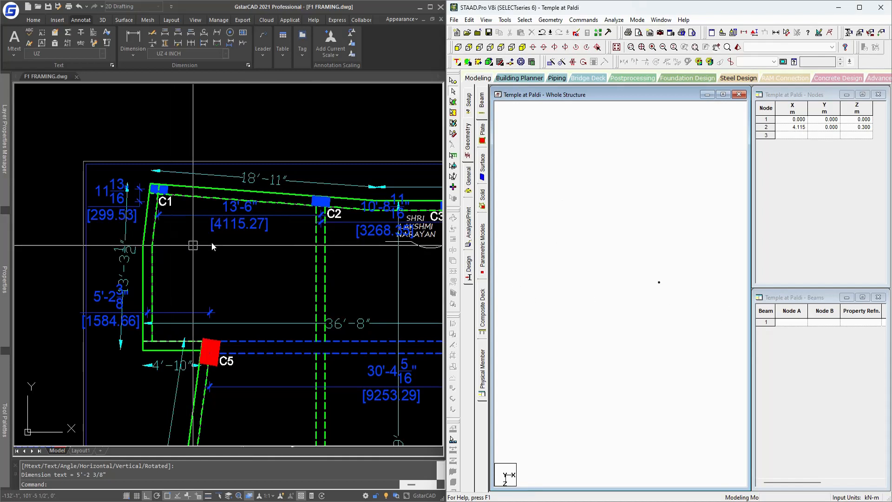
mouse_move(247, 253)
middle_mouse_down()
mouse_move(138, 243)
mouse_move(118, 253)
middle_mouse_up()
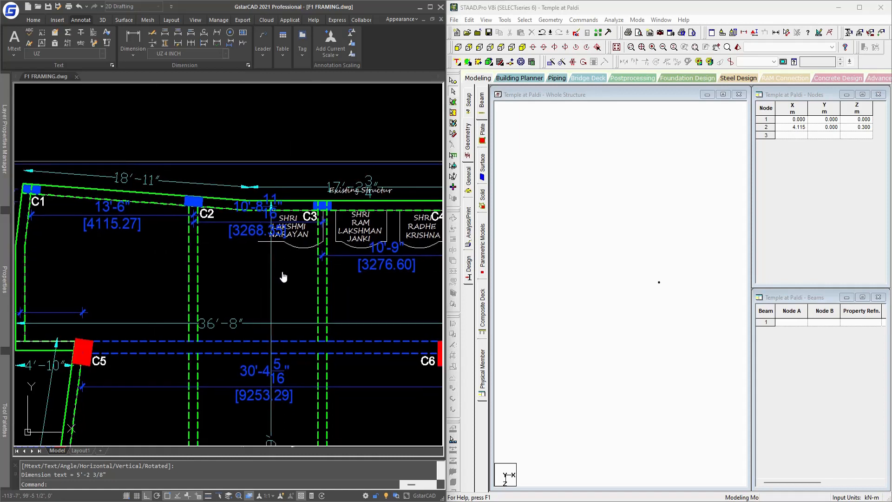
Step: Select node 2 in the whole-structure plan view
left_click(812, 99)
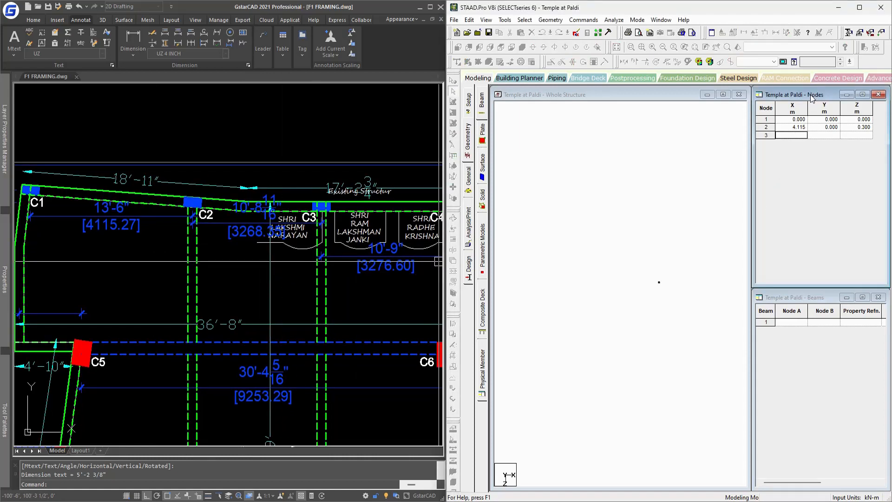
left_click(623, 245)
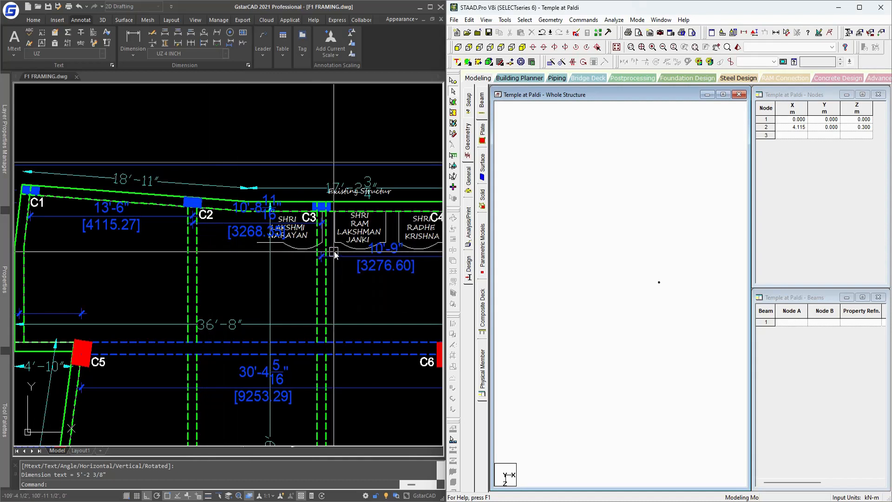
middle_click_drag(353, 274, 251, 278)
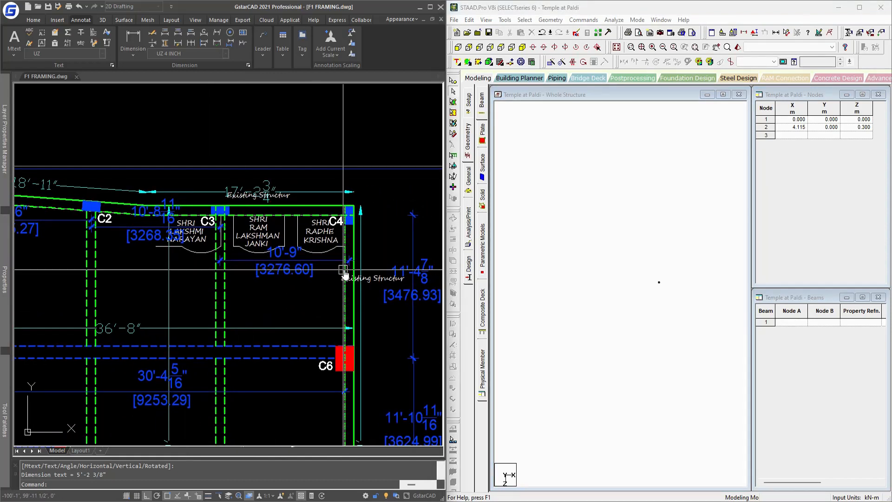
middle_click_drag(622, 225, 590, 227)
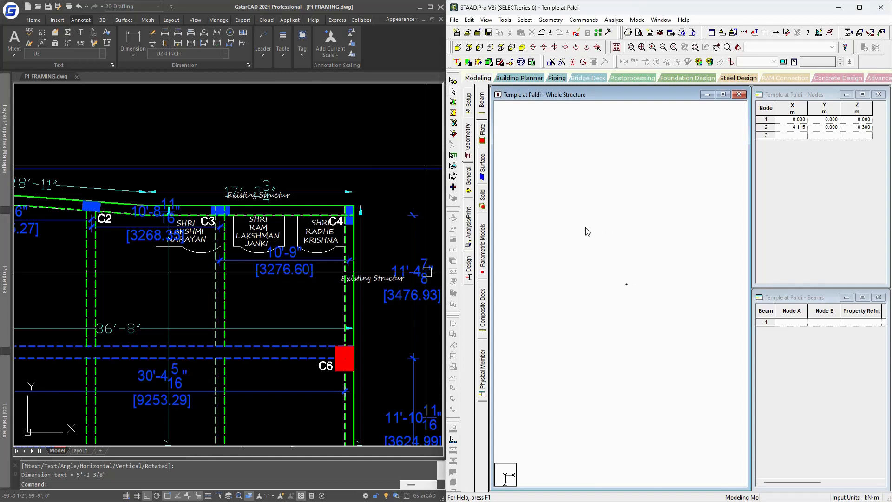
left_click(454, 81)
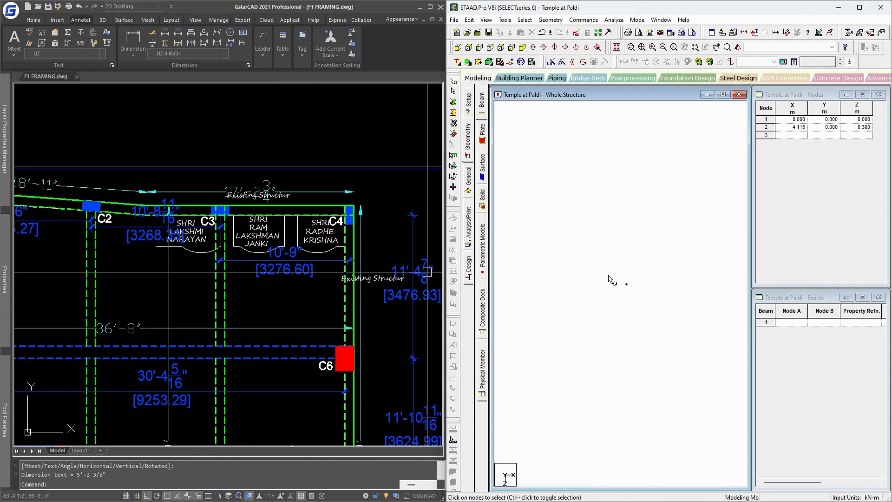
left_click_drag(609, 273, 638, 300)
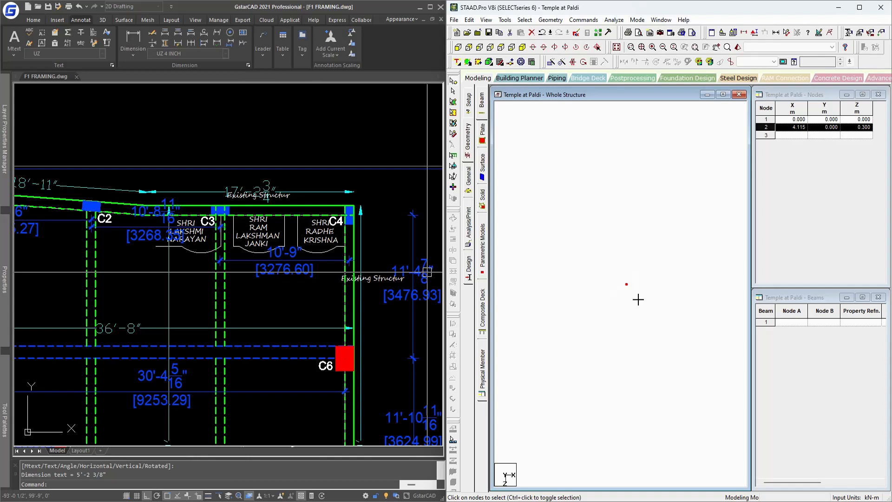
Step: Start a Translational Repeat of node 2 in the global X direction with 2 steps
left_click(551, 63)
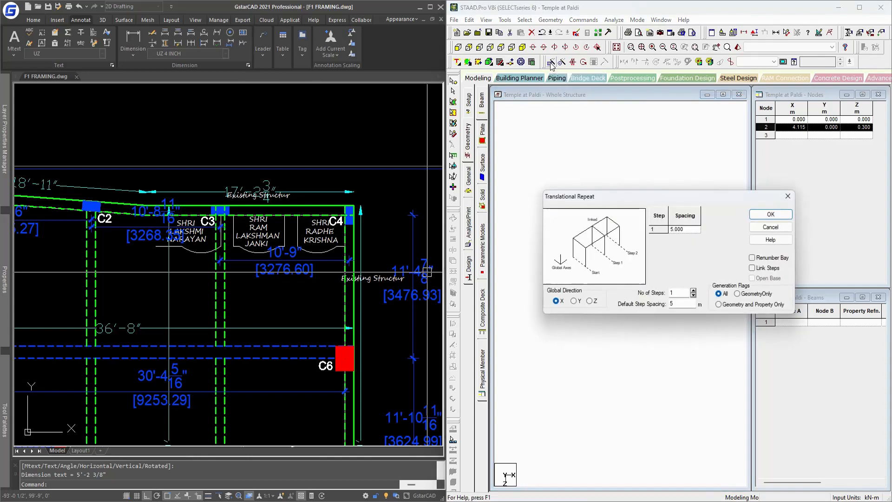
left_click(764, 231)
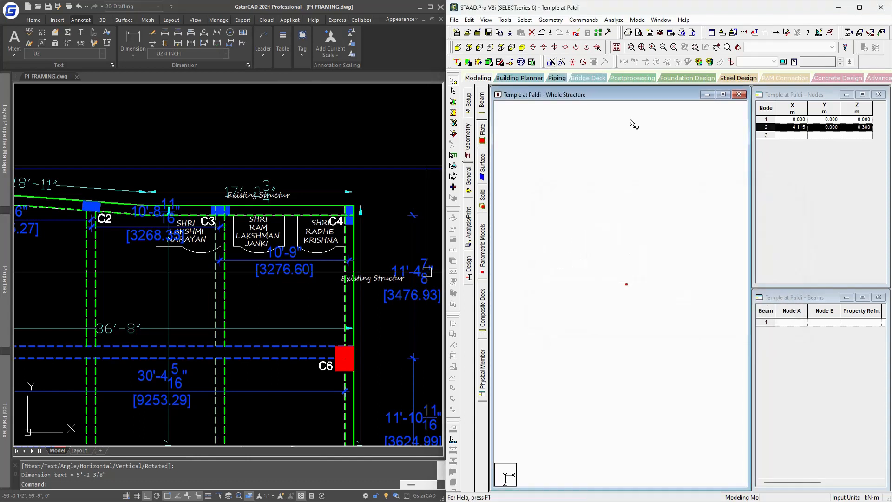
left_click(505, 20)
mouse_move(548, 24)
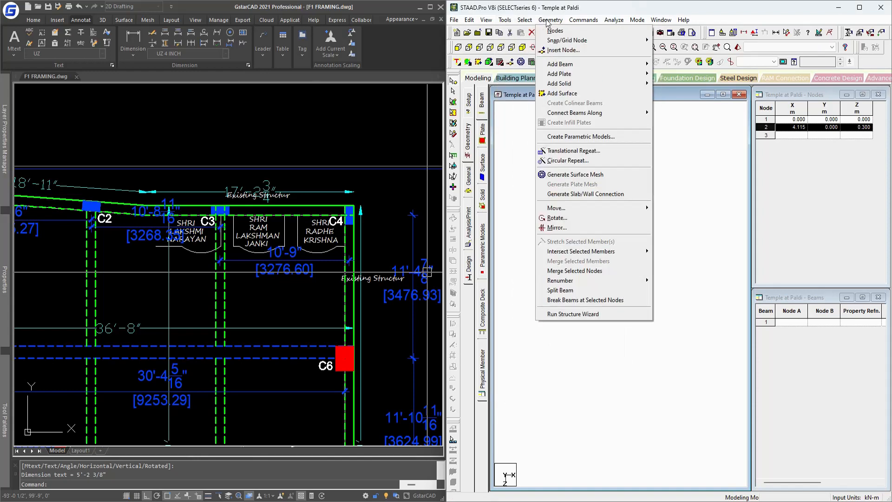
left_click(580, 152)
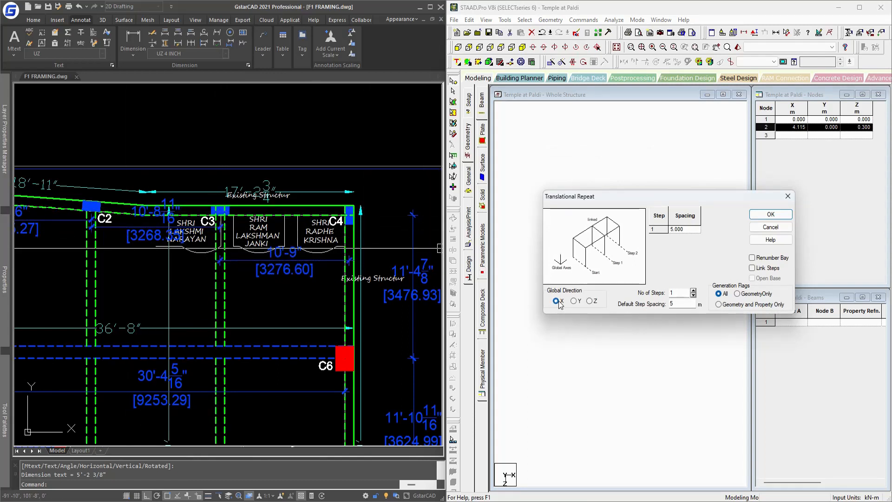
double_click(667, 293)
type("2")
left_click(706, 278)
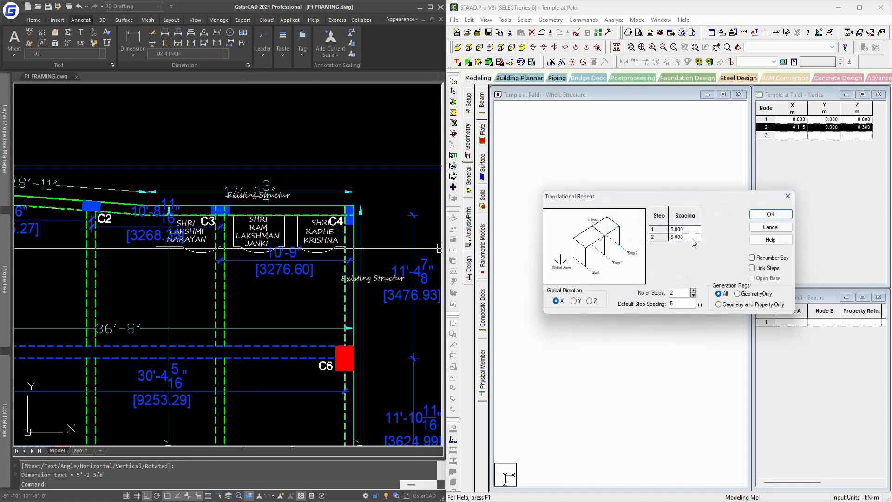
Step: Set the spacing of the first repeat step to 3.268 m, matching the C2 to C3 distance in the framing plan
left_click(690, 231)
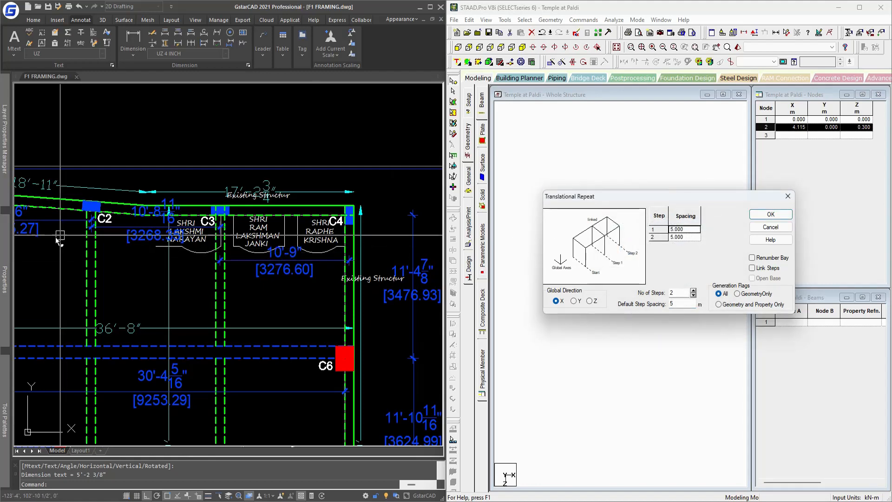
left_click(107, 256)
scroll(135, 254, "up", 2)
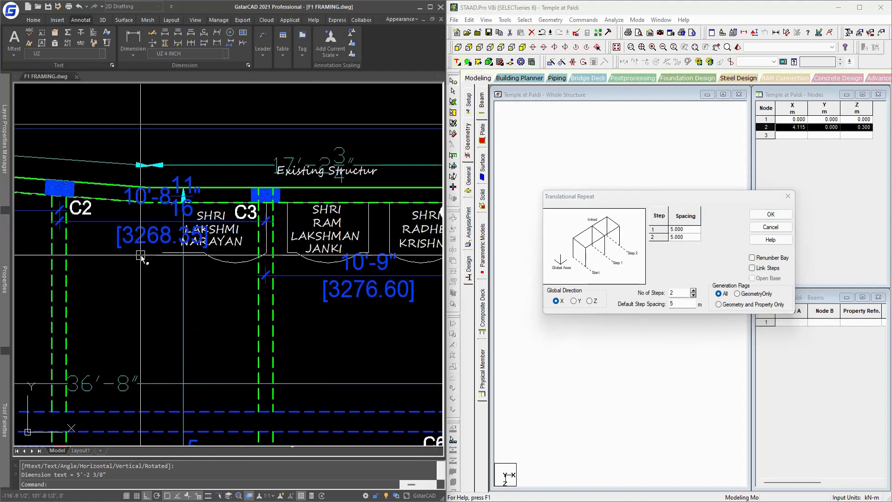
left_click(687, 234)
left_click_drag(686, 230, 619, 231)
type("3.26")
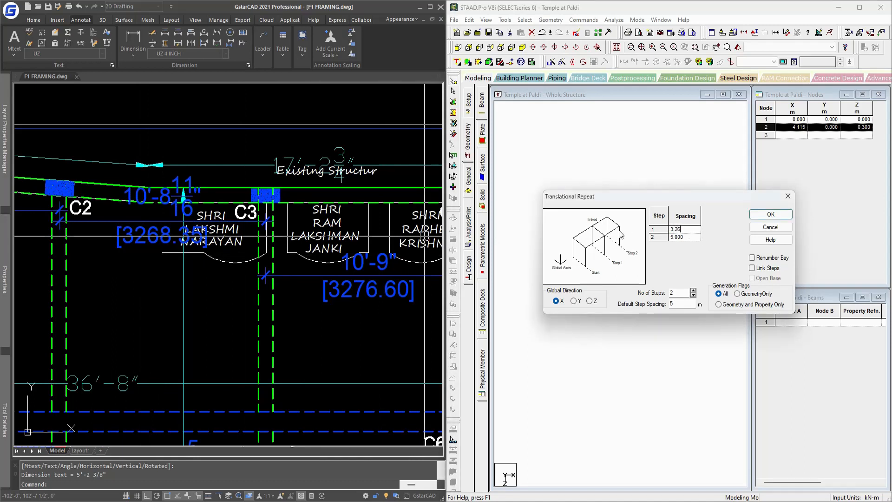
type("8")
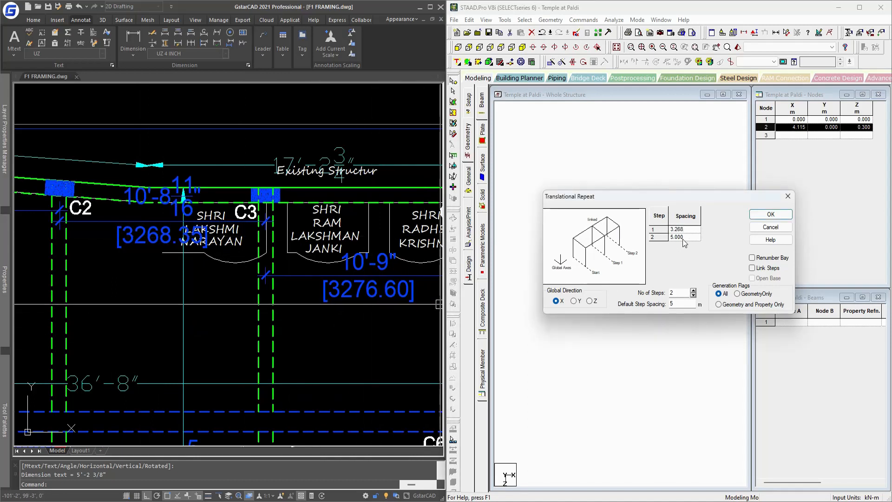
Step: Set the second step spacing to 3.276 m and generate the nodes for columns C3 and C4 without bay renumbering or linked steps
left_click_drag(686, 237, 655, 238)
type("3.276")
left_click_drag(742, 202, 704, 201)
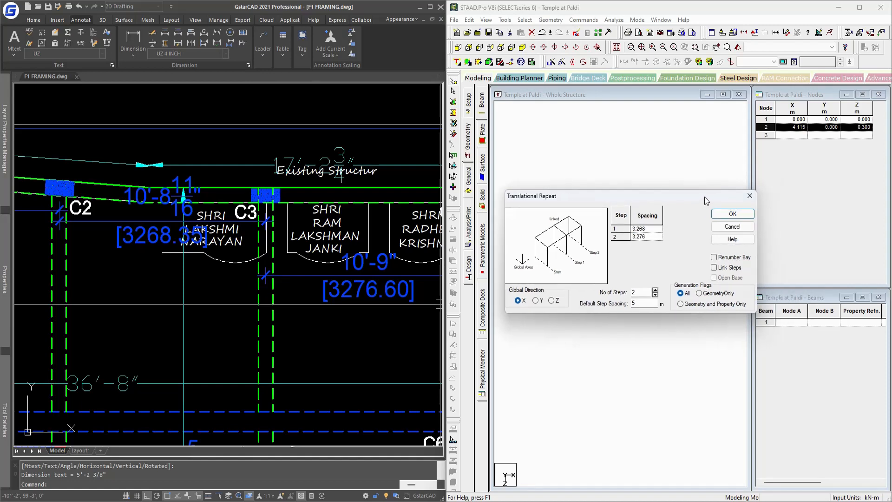
left_click(733, 258)
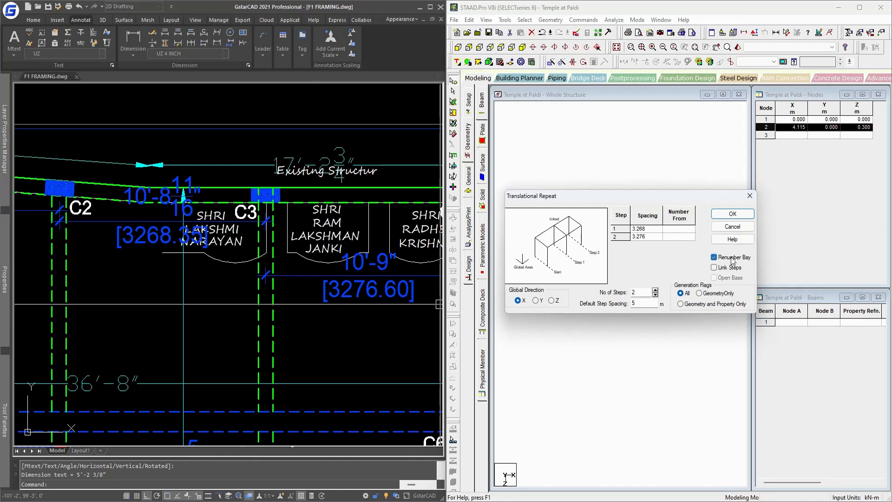
left_click(732, 259)
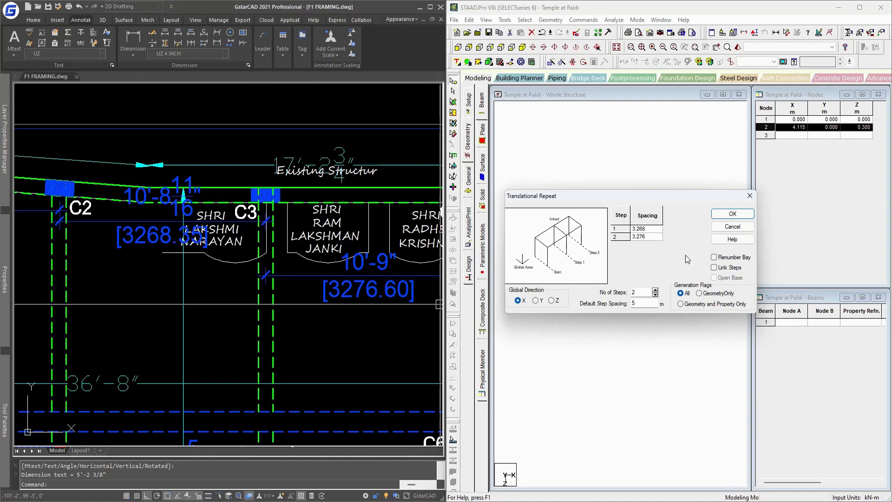
left_click(725, 215)
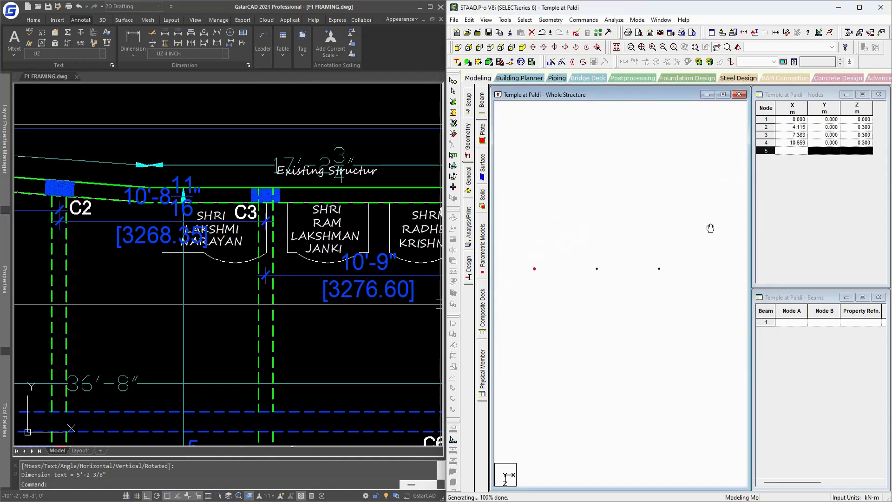
Step: Examine the framing plan around columns C4, C6 and C8 for their vertical centre distances
middle_click_drag(581, 224, 667, 229)
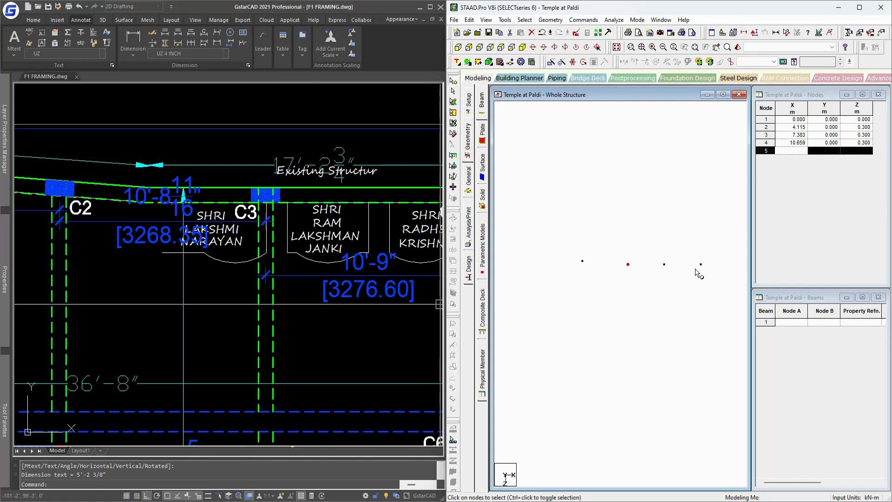
middle_click_drag(280, 254, 280, 223)
scroll(257, 209, "down", 8)
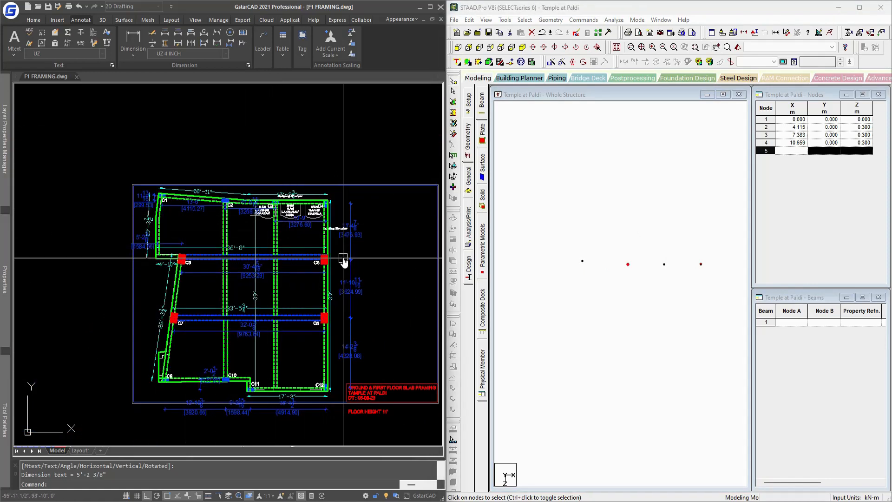
scroll(346, 259, "up", 5)
scroll(333, 253, "down", 2)
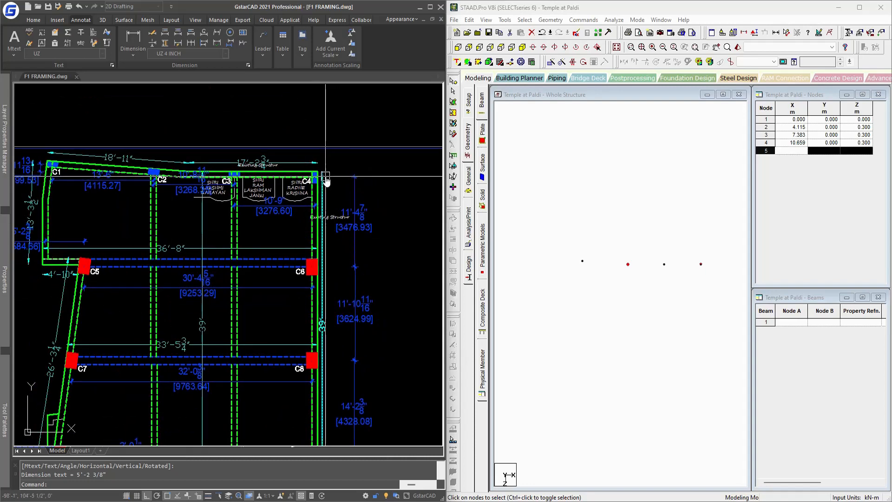
scroll(340, 263, "up", 2)
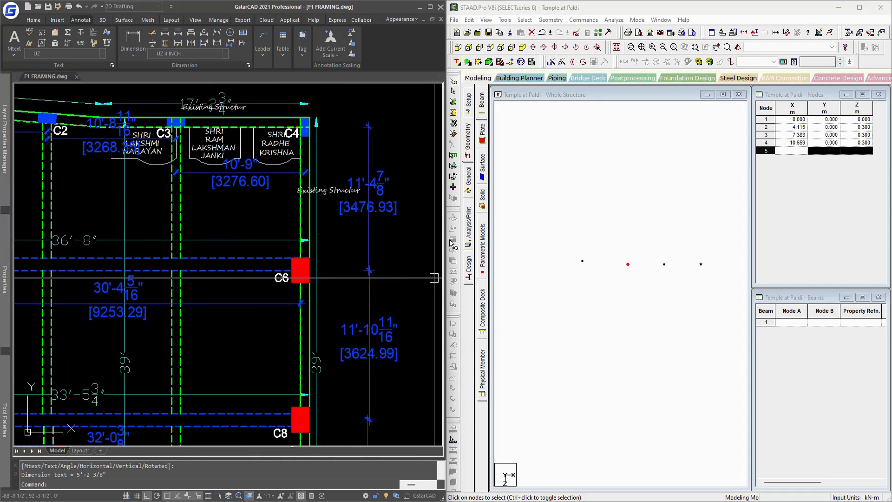
left_click(259, 298)
left_click(337, 239)
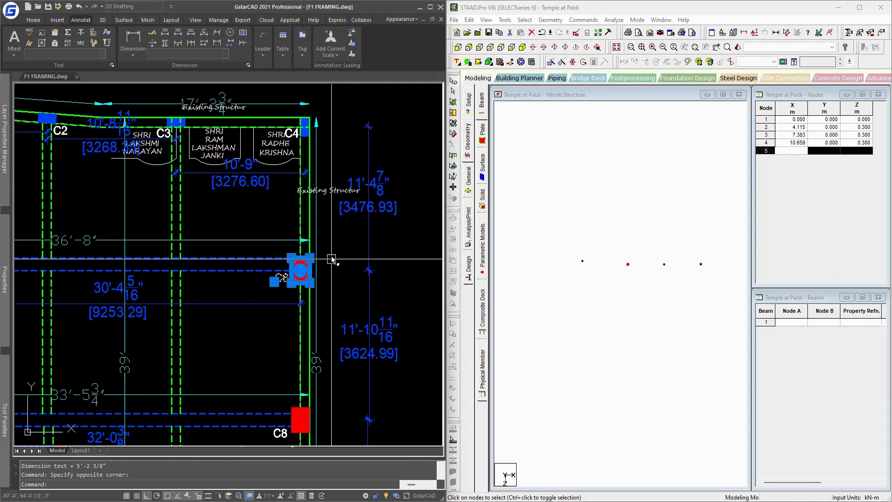
key("Escape")
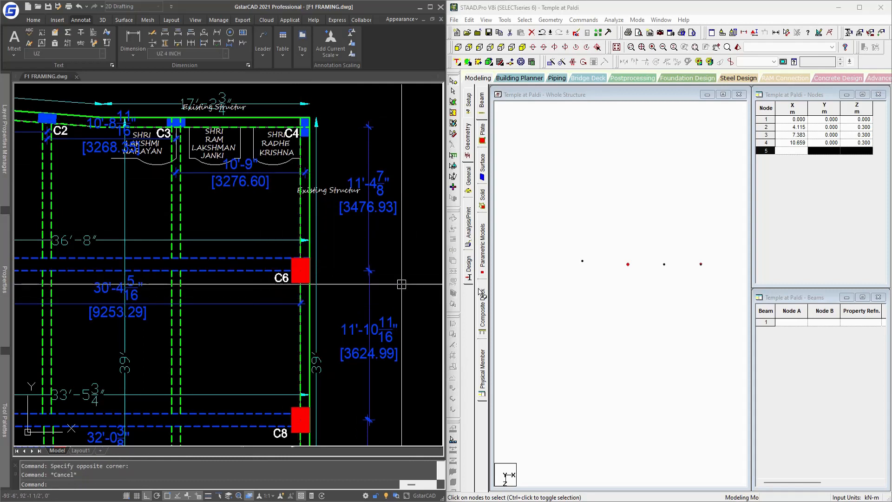
Step: Copy node 4 at column C4 and paste it offset along Z for column C6, placing it at Z 3.777 m
left_click_drag(691, 246, 705, 277)
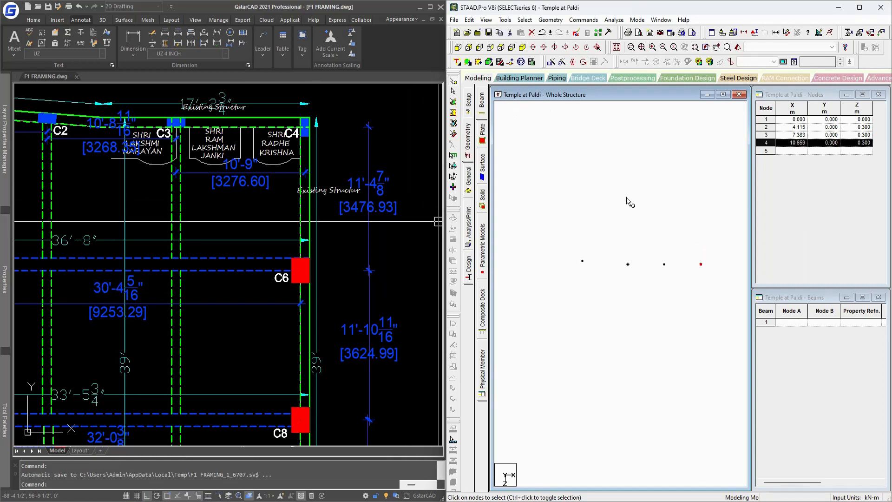
key("ctrl+c")
key("ctrl+v")
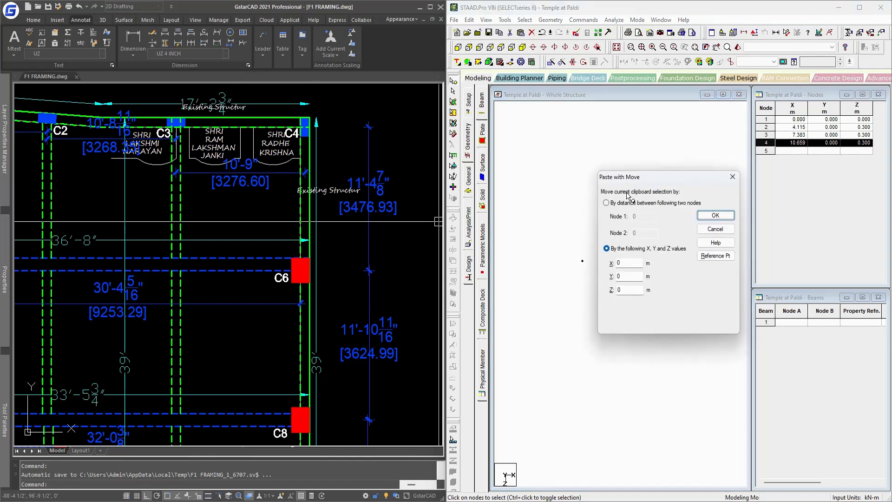
left_click_drag(638, 179, 635, 177)
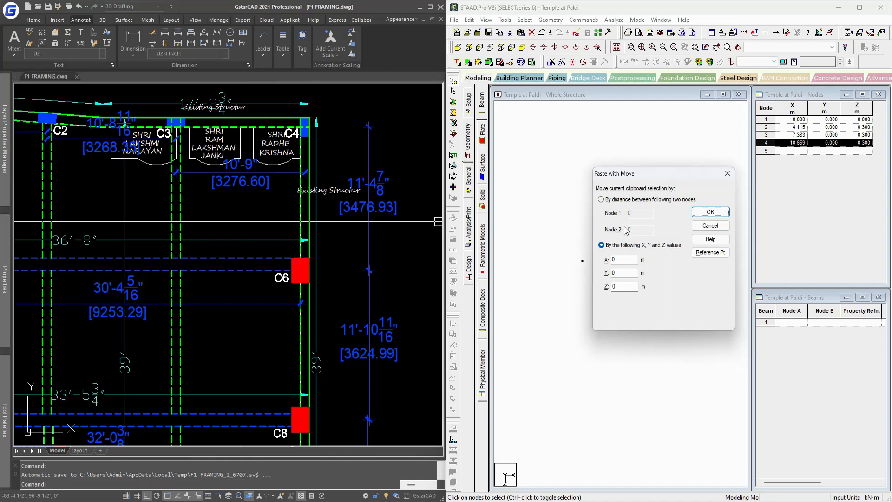
left_click_drag(628, 286, 597, 287)
left_click(711, 212)
Step: Paste a copy of the C6 node offset in negative X for column C5, placing it at X 1.406 and Z 3.777 m
left_click_drag(710, 280, 689, 302)
scroll(343, 329, "down", 3)
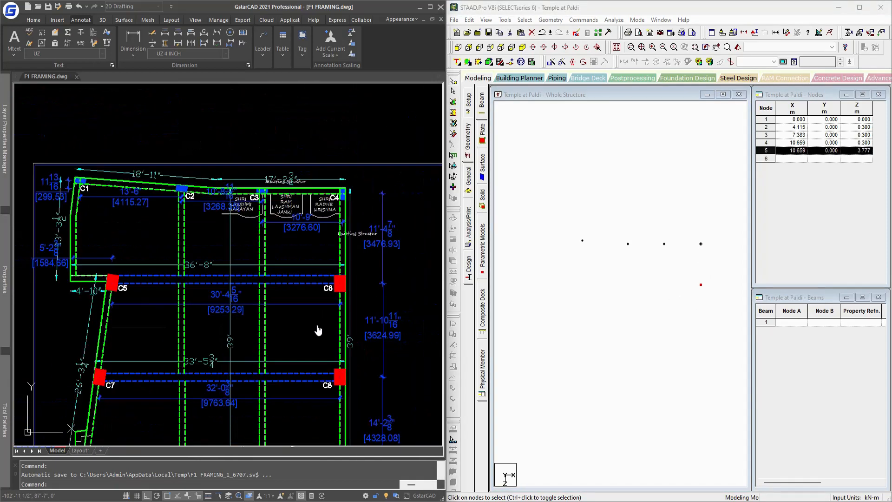
scroll(295, 319, "up", 3)
middle_click_drag(234, 322, 203, 332)
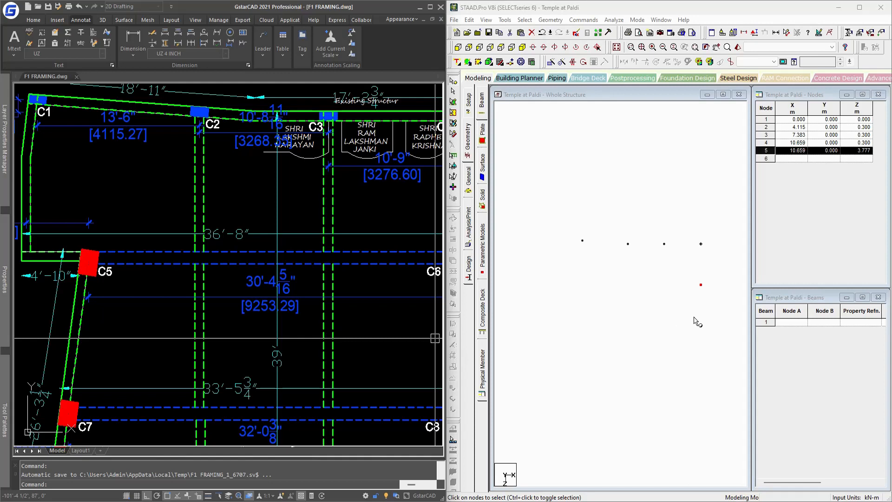
left_click_drag(715, 278, 687, 306)
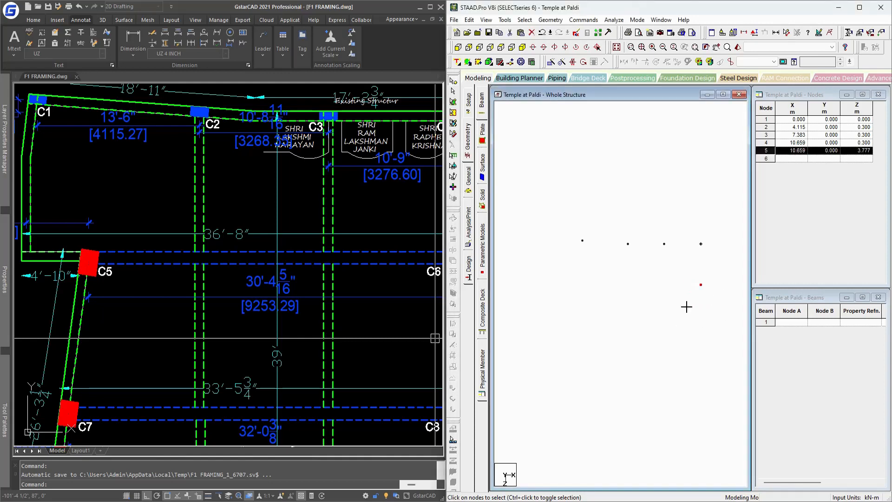
key("ctrl+v")
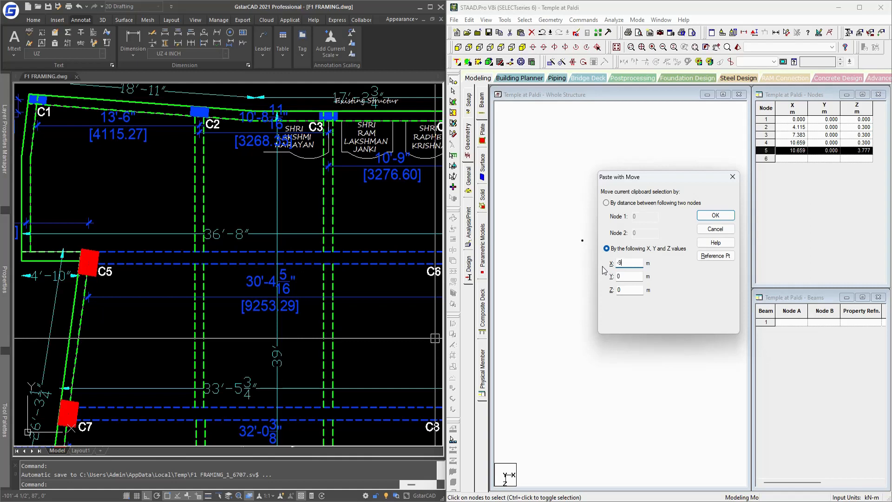
left_click(701, 217)
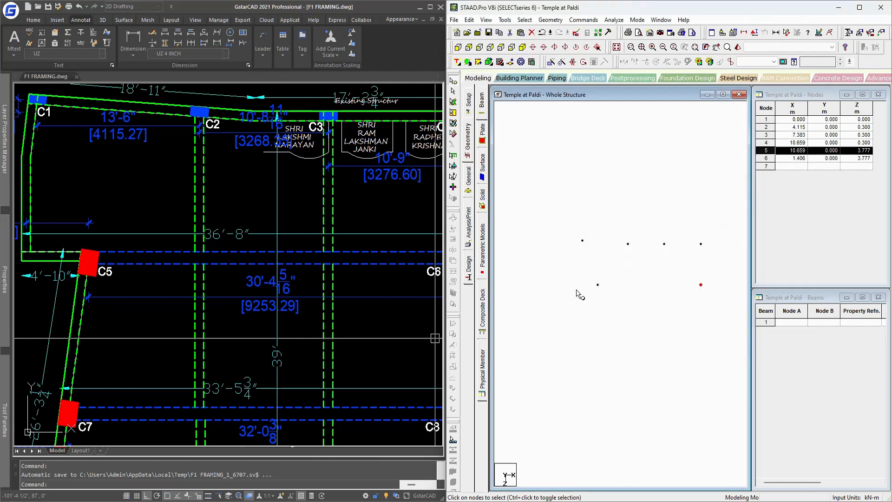
Step: Copy the C6 node and paste it offset 3.625 m along Z for column C8
middle_click_drag(262, 353, 252, 258)
scroll(252, 258, "down", 4)
scroll(282, 258, "up", 2)
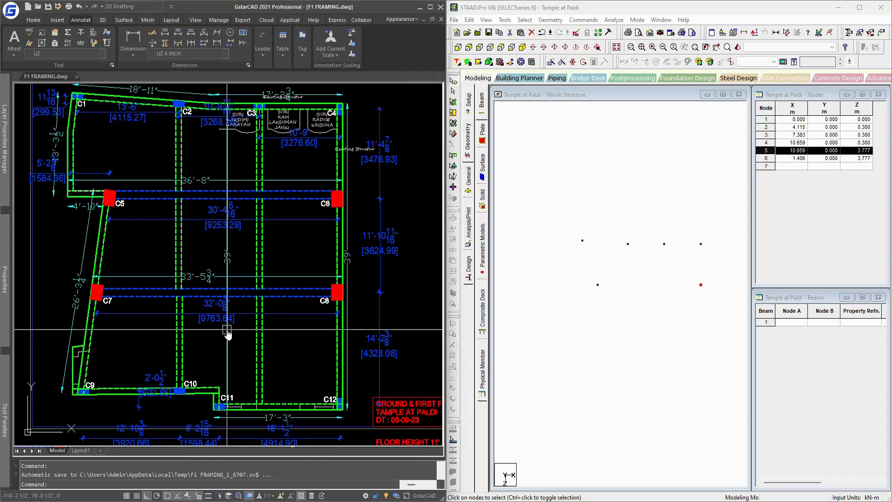
left_click(703, 277)
left_click_drag(702, 277, 694, 301)
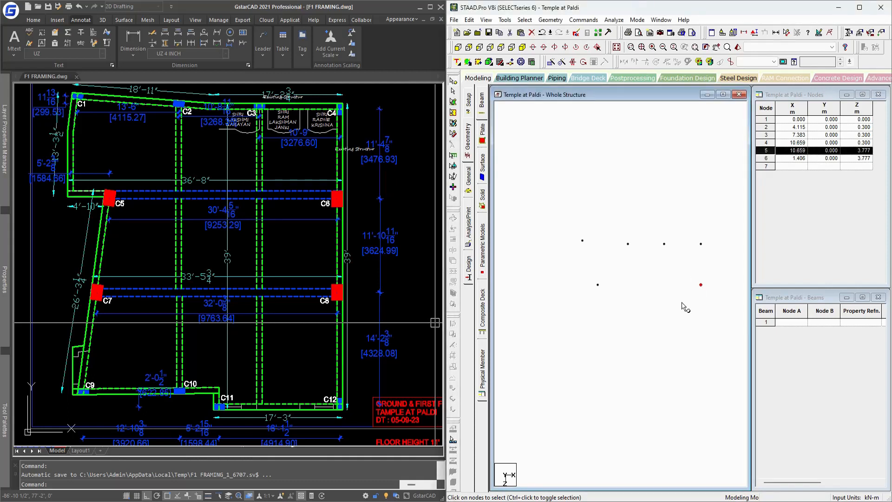
key("ctrl+v")
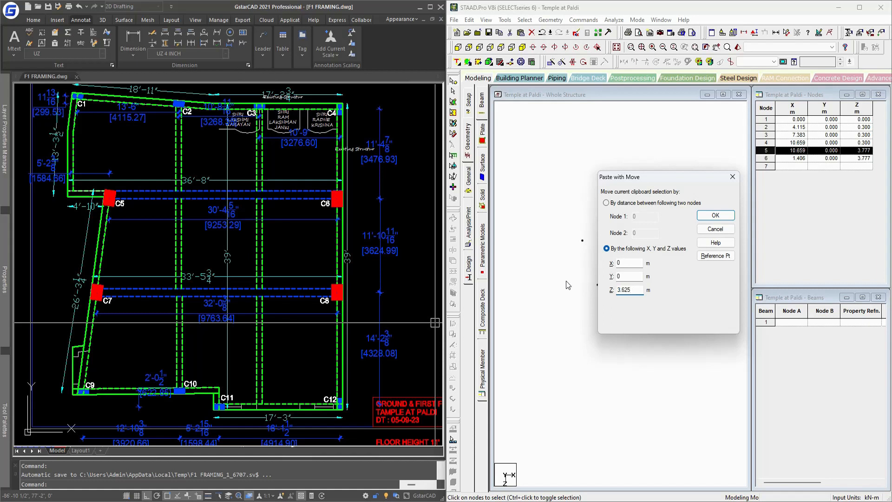
left_click(715, 216)
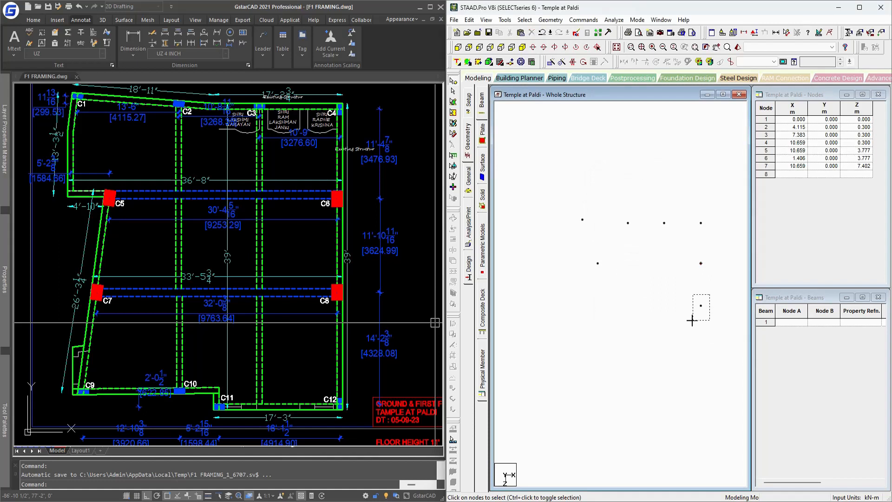
Step: Paste a copy of the C8 node offset in negative X for column C7, placing it at X 0.896 and Z 7.402 m
key("ctrl+v")
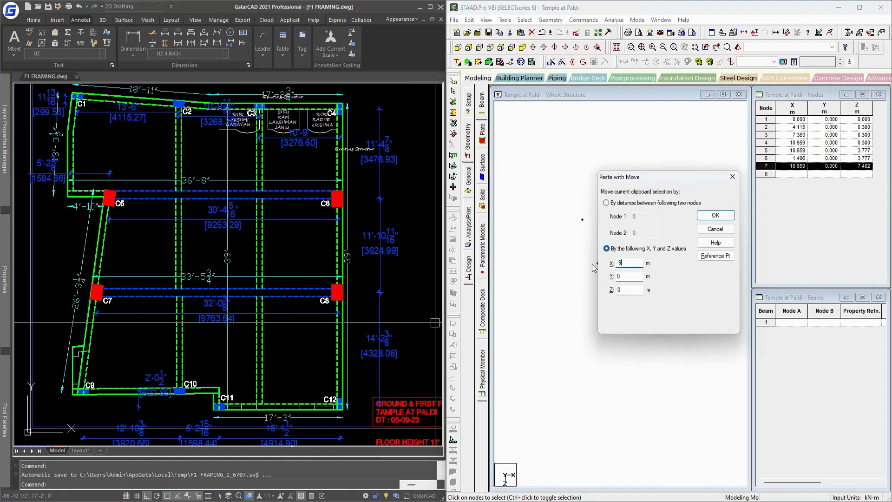
left_click(715, 215)
Step: Paste a copy of the C8 node offset 4.328 m along Z for column C12
middle_click_drag(274, 332, 270, 291)
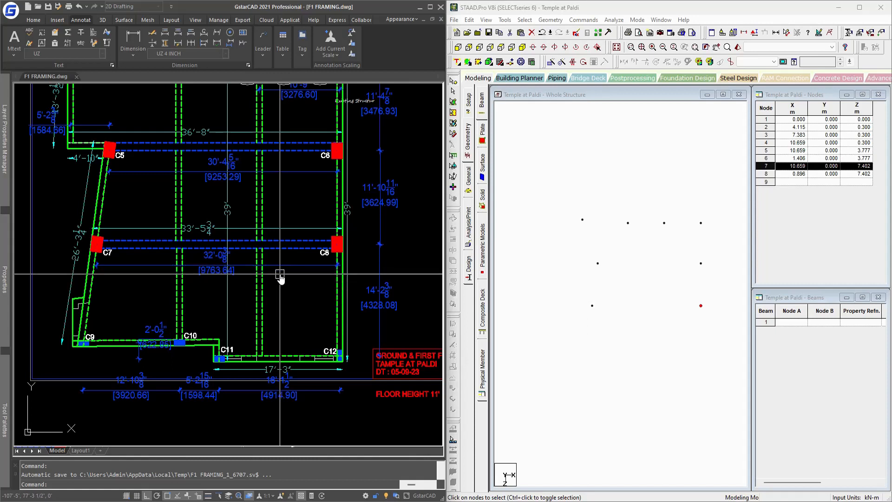
left_click_drag(721, 291, 692, 323)
key("ctrl+v")
left_click_drag(641, 287, 598, 293)
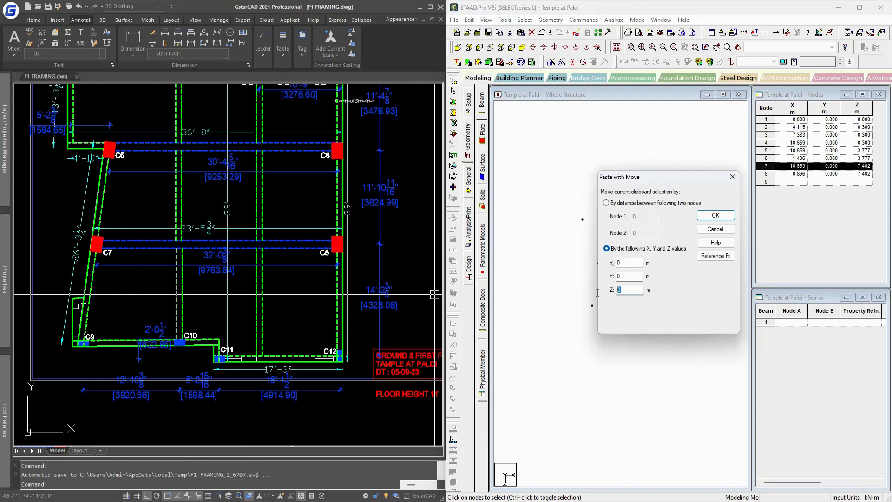
type("4.328")
key("Return")
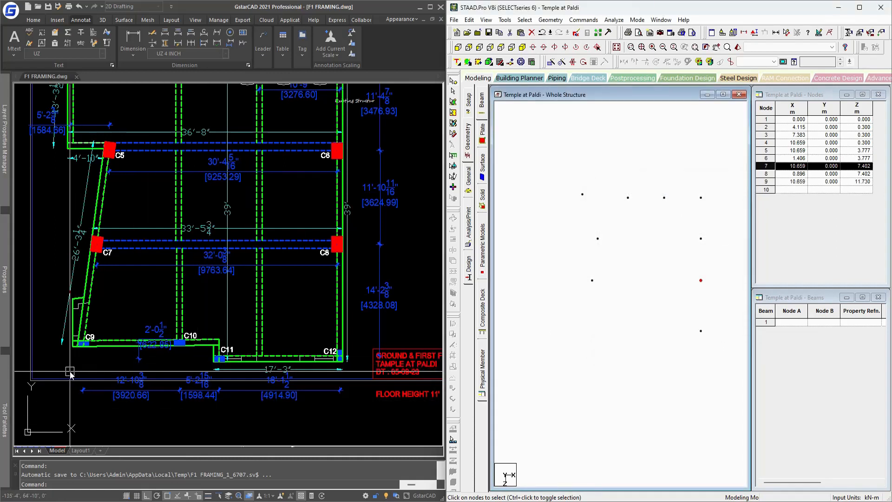
Step: Repeat the C12 node along X in three steps of -4.915, -1.598 and -3.920 m for columns C11, C10 and C9
left_click_drag(710, 319, 686, 354)
left_click(551, 62)
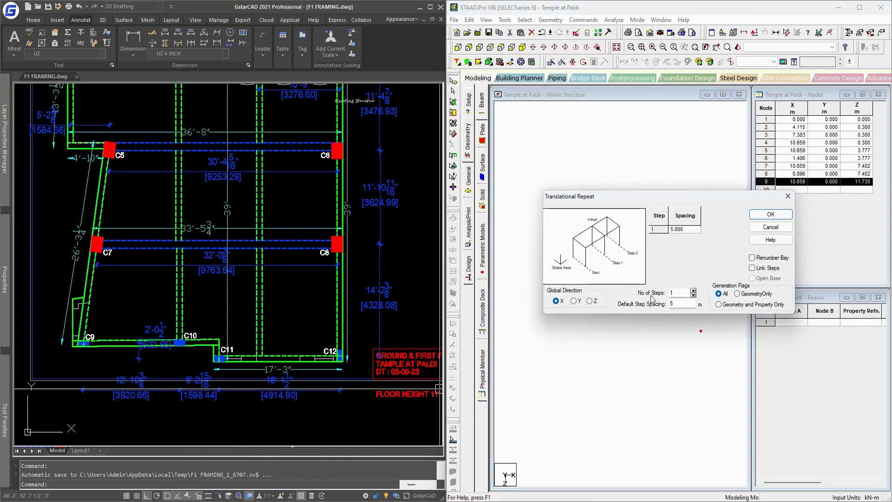
double_click(668, 293)
type("3")
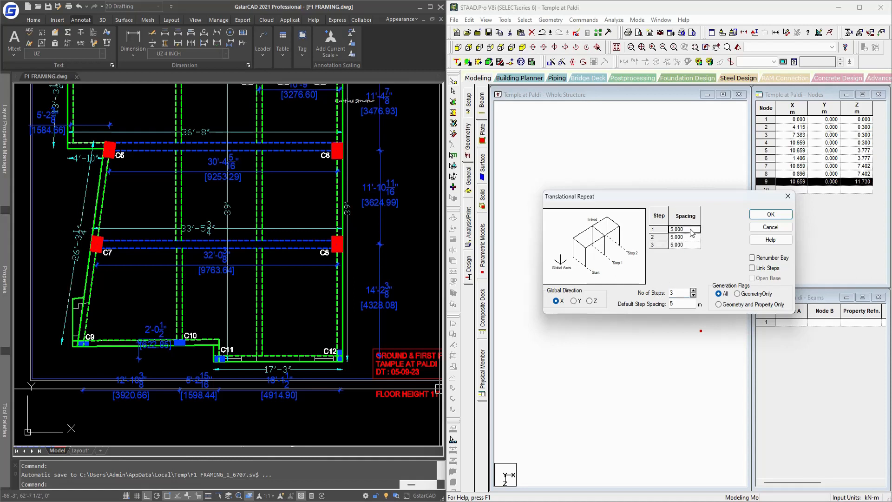
type("-4.915")
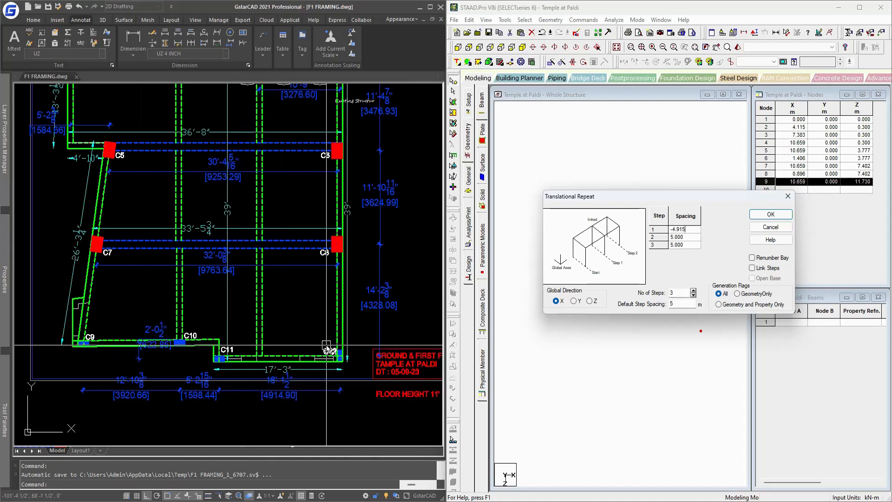
left_click(694, 238)
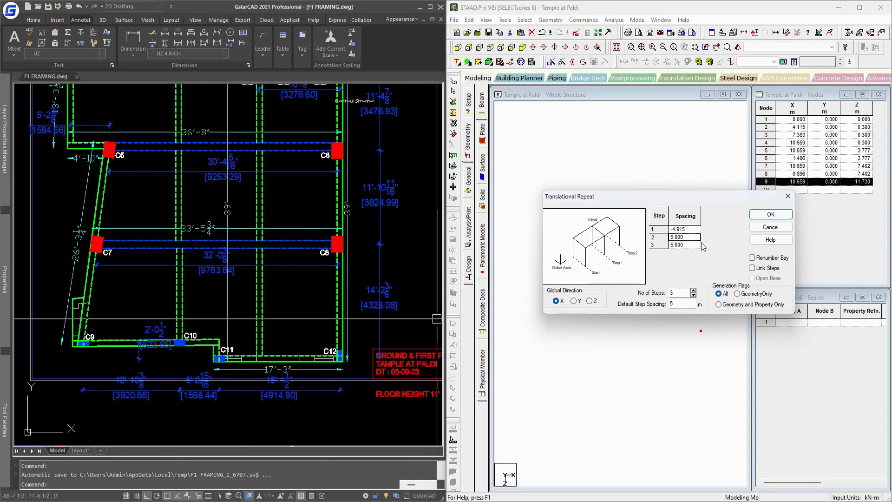
type("-1.598")
left_click(699, 245)
type("-3.92")
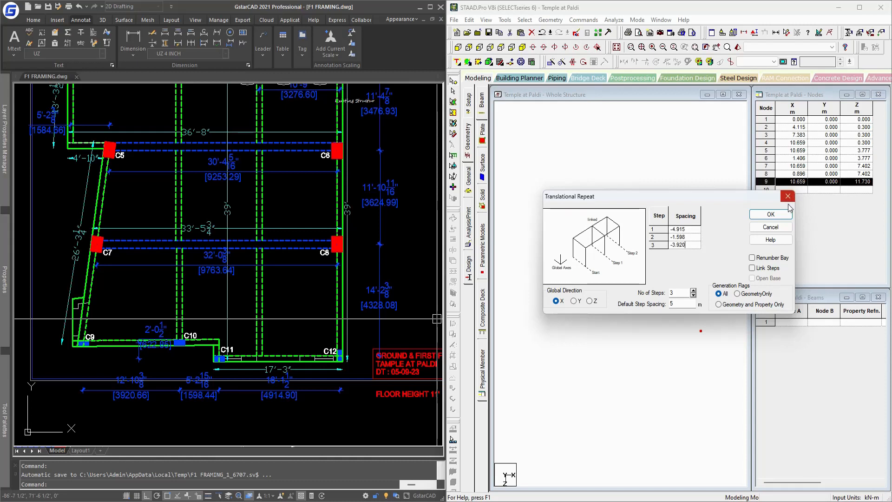
left_click(782, 217)
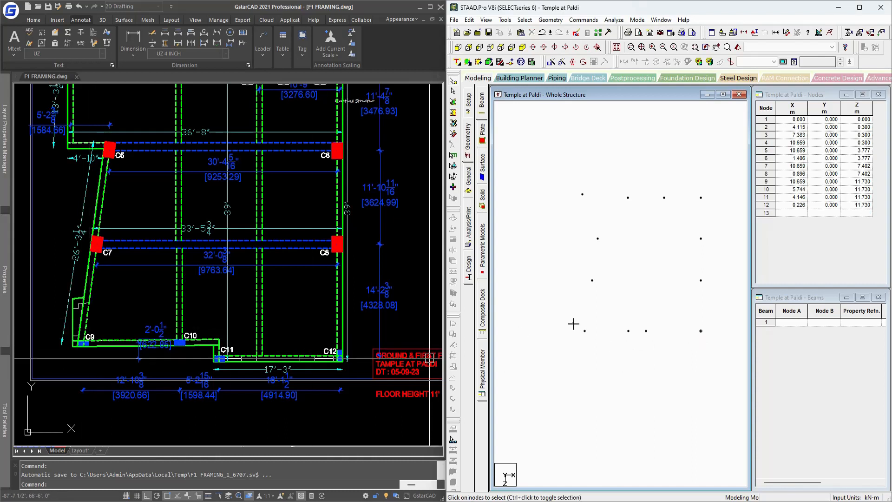
Step: Move the C9 and C10 nodes in negative Z to Z 11.107 m, allowing existing members to be split at the moved nodes
left_click_drag(574, 322, 635, 343)
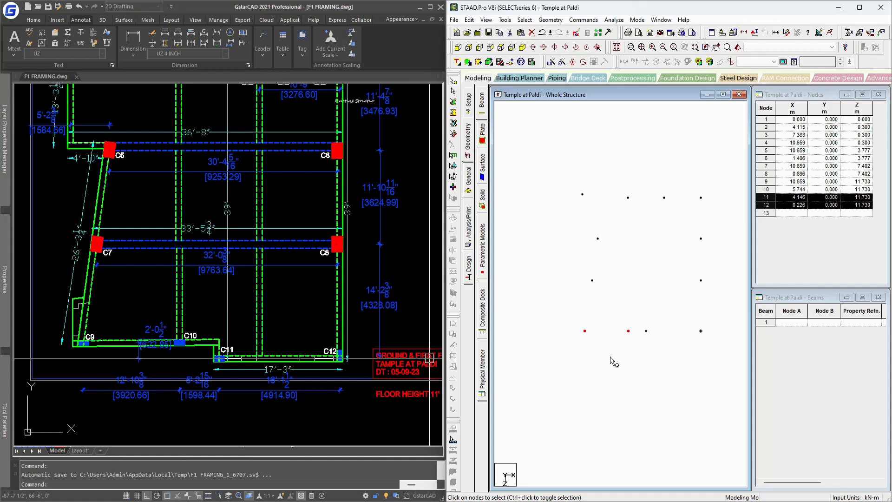
scroll(153, 357, "up", 2)
scroll(153, 357, "up", 3)
middle_click_drag(164, 361, 193, 359)
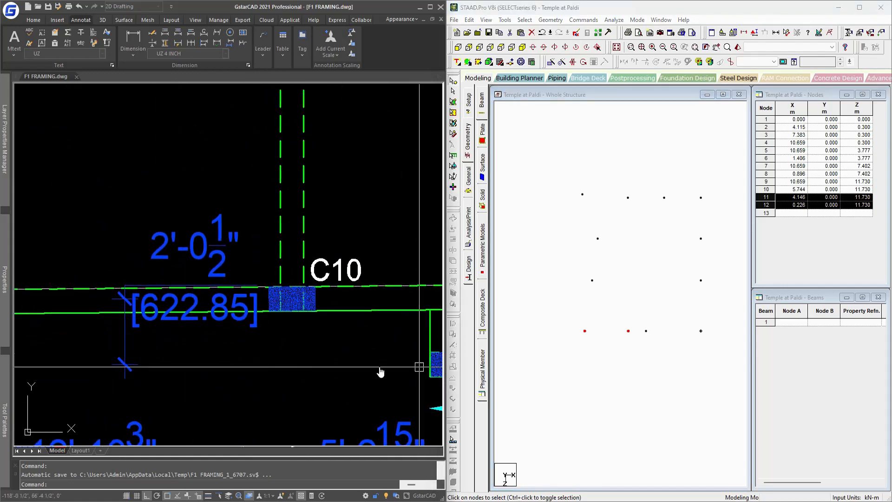
left_click_drag(633, 321, 550, 361)
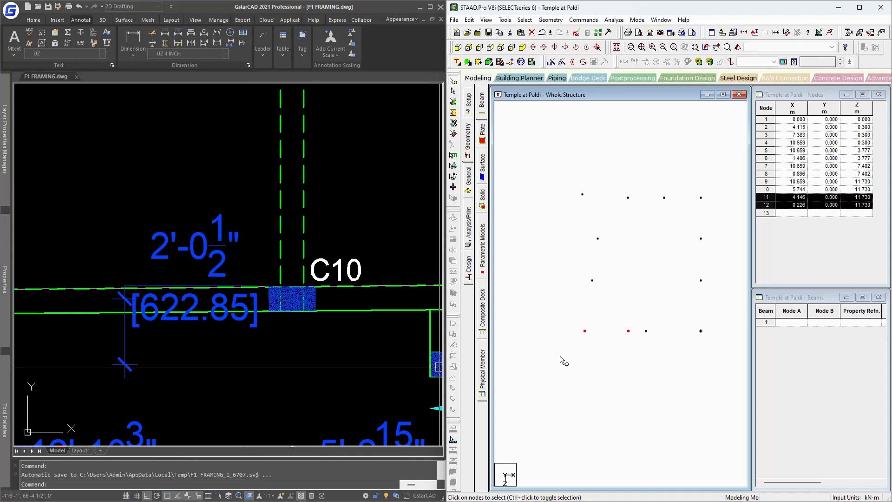
key("F2")
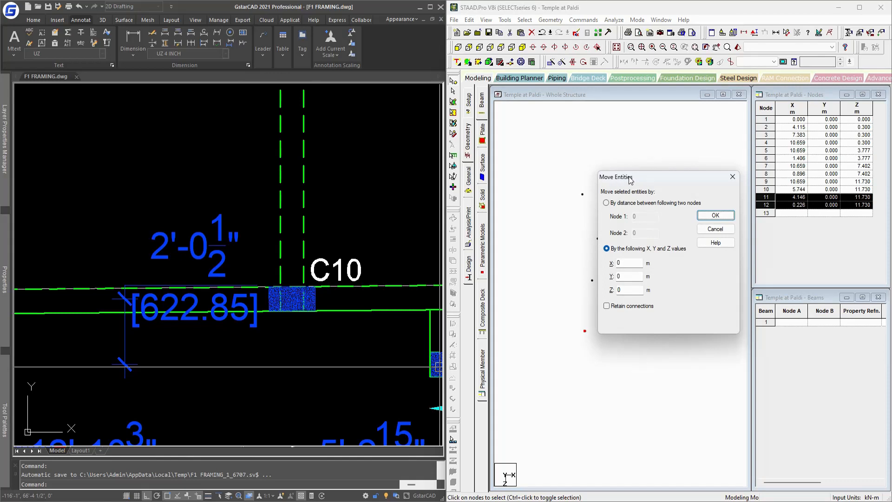
left_click(733, 177)
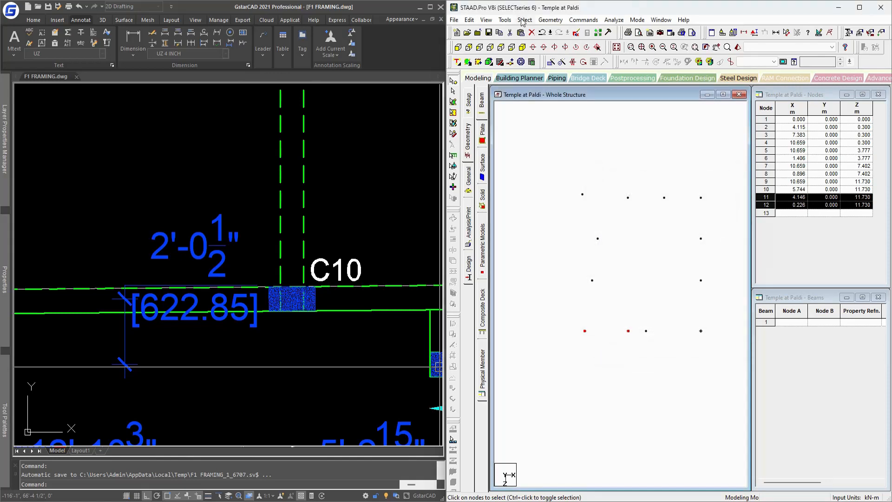
left_click(556, 21)
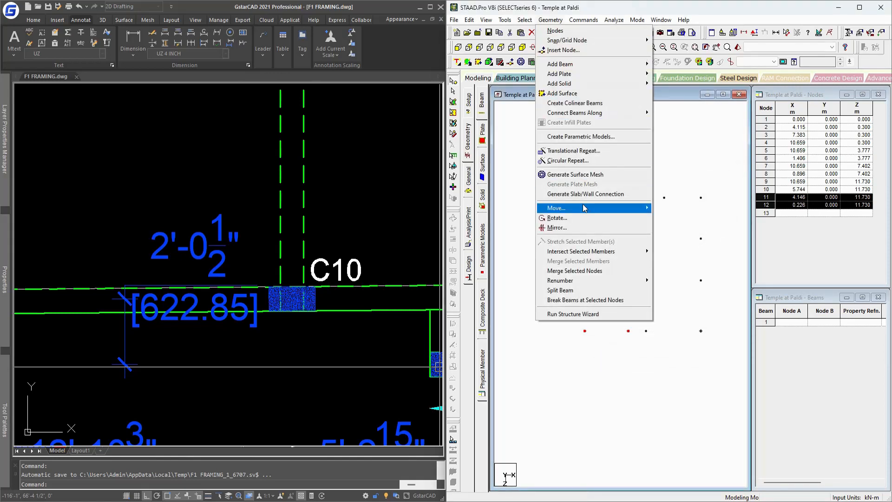
left_click(667, 208)
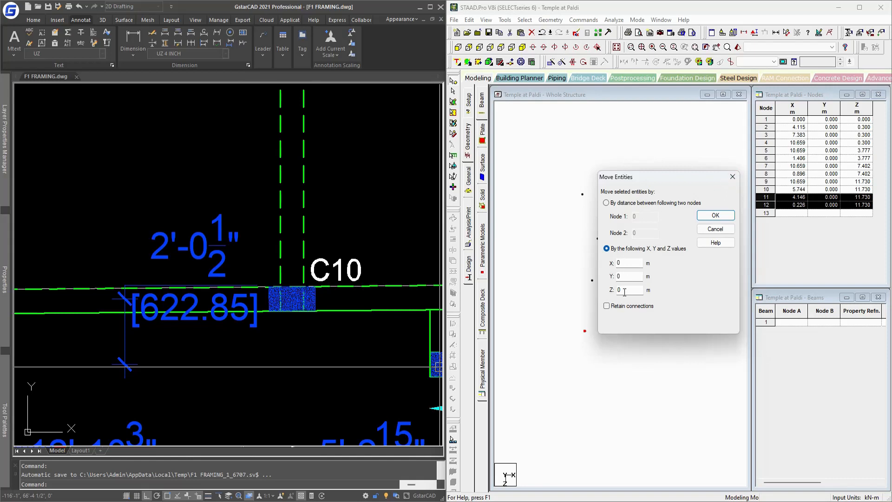
left_click_drag(625, 291, 613, 292)
left_click(707, 216)
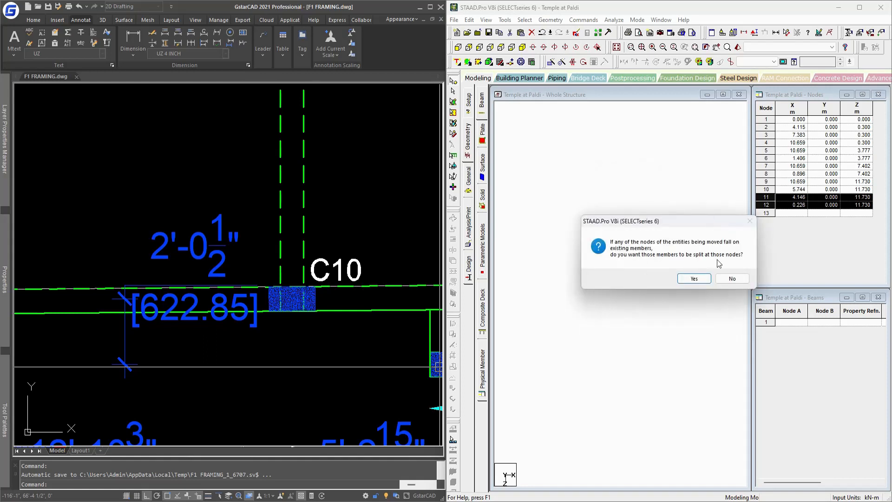
left_click(697, 278)
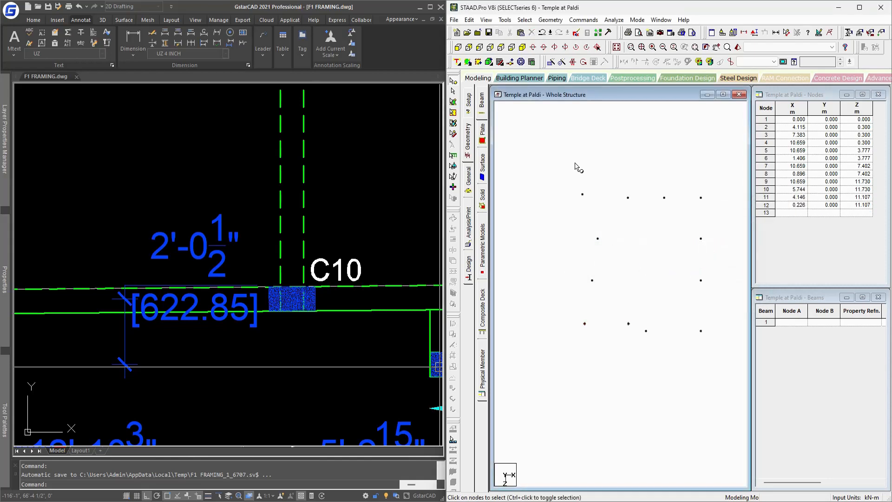
Step: Compare the layout of the twelve column nodes with the framing plan in isometric and top views
left_click(617, 47)
middle_click_drag(637, 259, 669, 225)
scroll(357, 217, "down", 4)
middle_click_drag(357, 217, 356, 225)
scroll(356, 225, "down", 4)
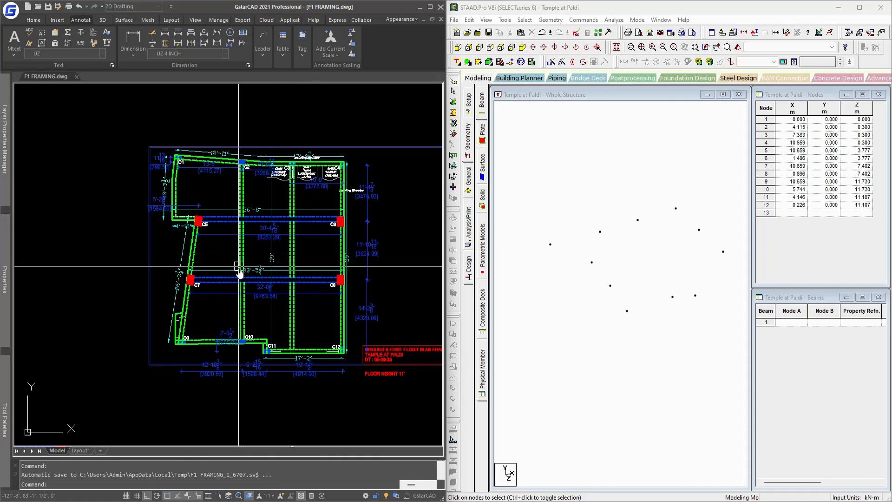
left_click(557, 208)
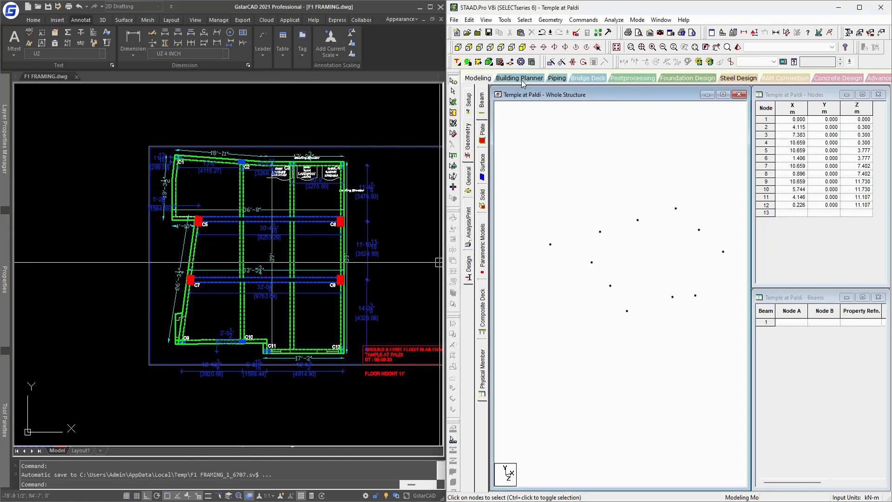
left_click(501, 47)
scroll(623, 274, "down", 3)
middle_click_drag(654, 273, 633, 285)
scroll(633, 288, "down", 1)
scroll(631, 285, "up", 1)
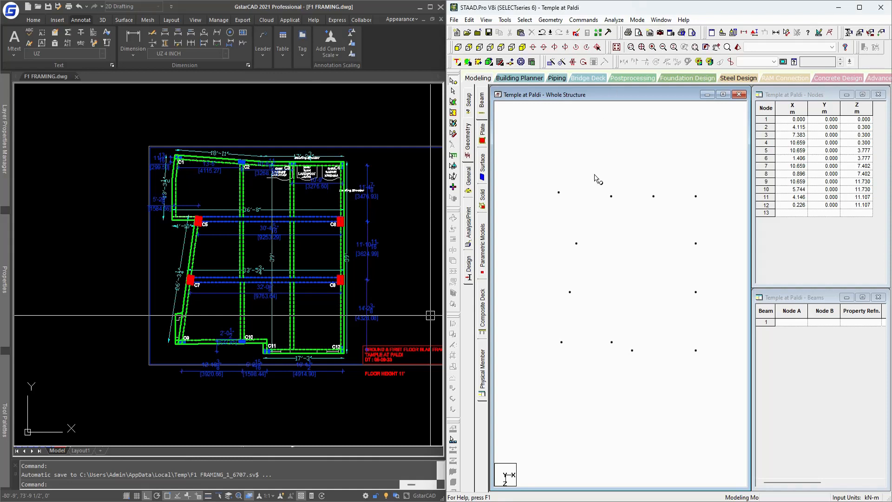
Step: Set up a three-step translational repeat of all column nodes along Y and accept the auto save of the file
left_click(616, 49)
key("ctrl+a")
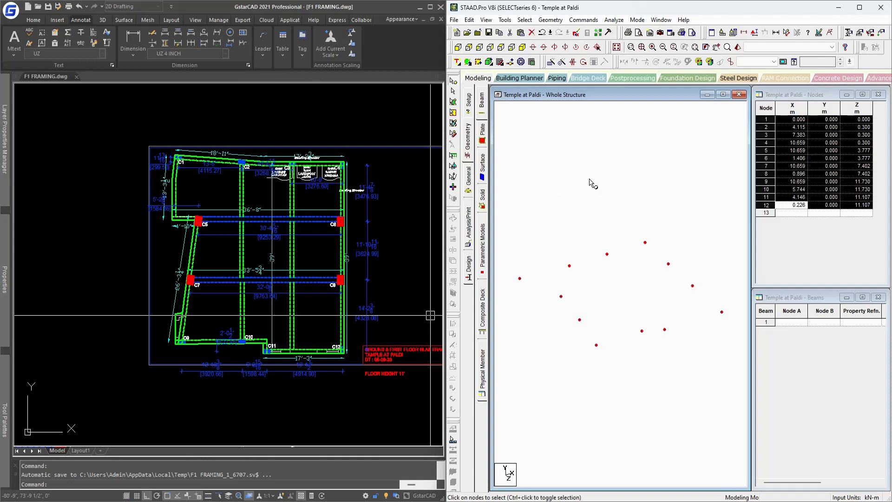
left_click(551, 62)
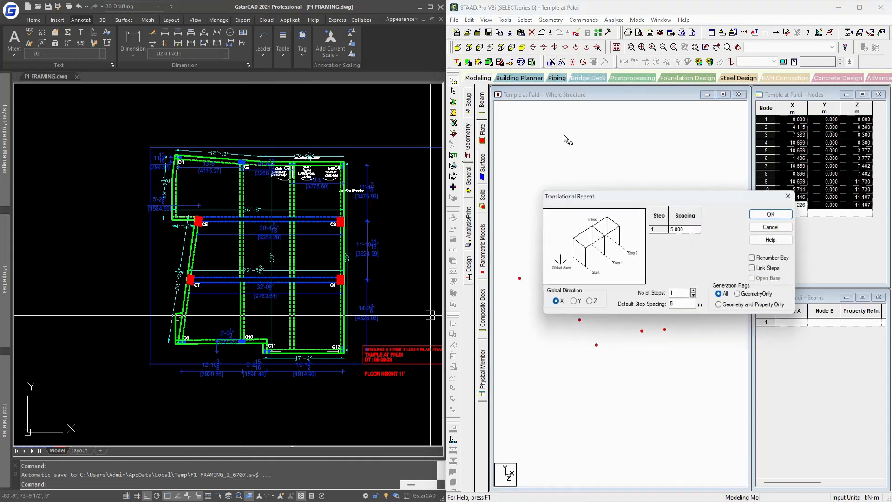
left_click(575, 302)
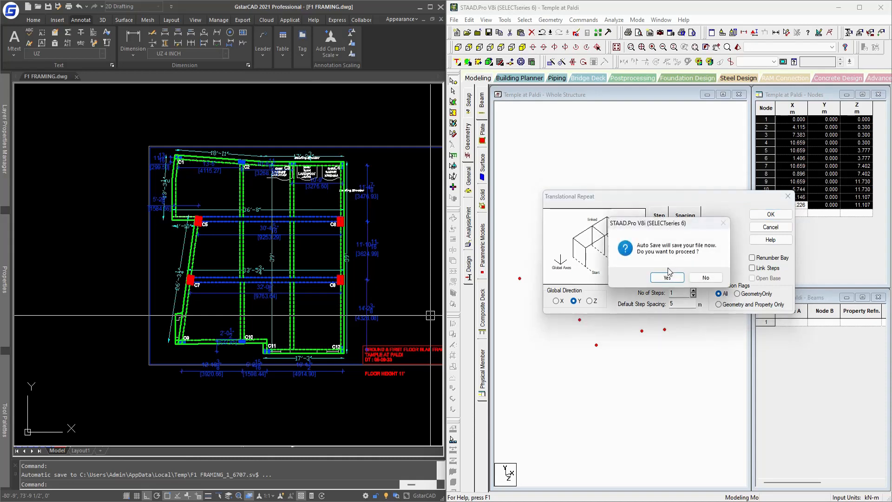
left_click(667, 278)
left_click(611, 270)
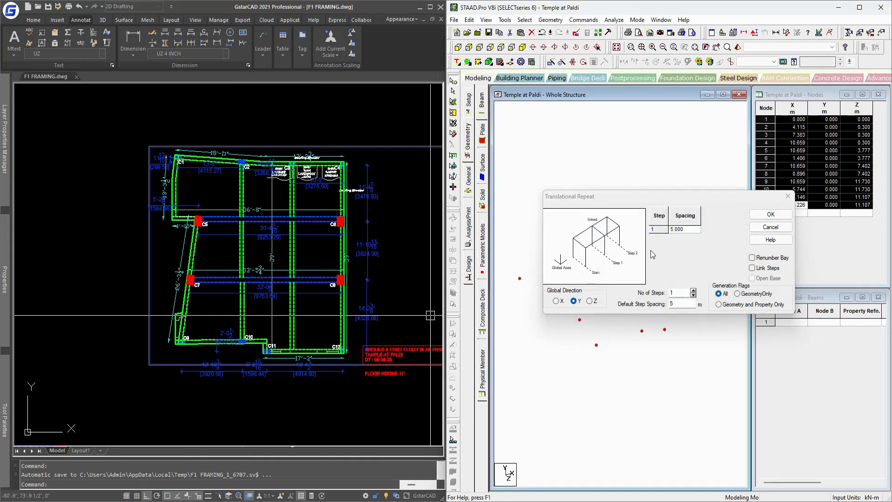
type("3")
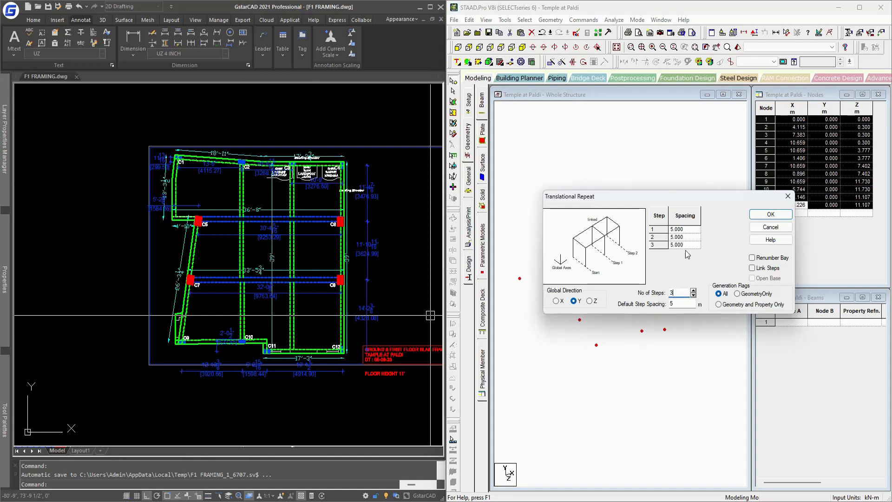
Step: Set the step spacings to 1.05, 3.35 and 3.35 m, enable linked steps and generate the columns
left_click(692, 233)
left_click(692, 237)
left_click(695, 238)
type("3.35")
left_click(690, 246)
type("3.35")
left_click(760, 268)
left_click(771, 215)
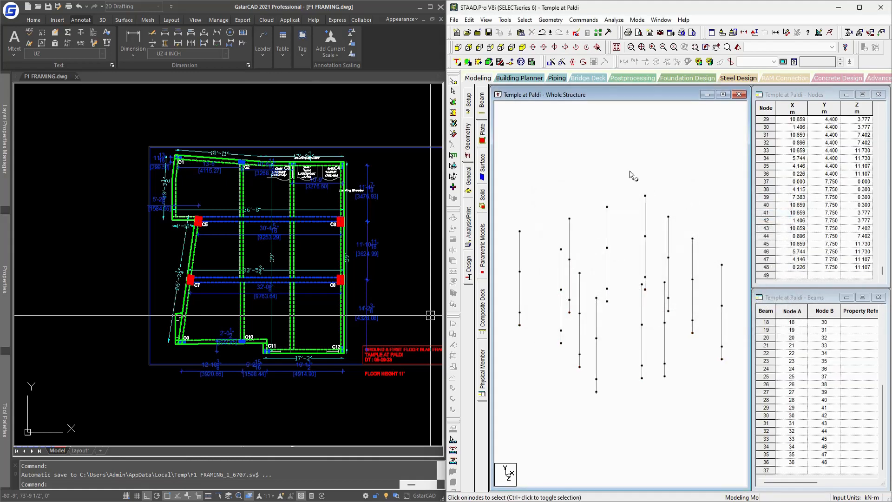
Step: Isolate the plinth-level nodes at Y 1.050 m and show only them in the top view
left_click(458, 47)
left_click_drag(717, 332, 503, 344)
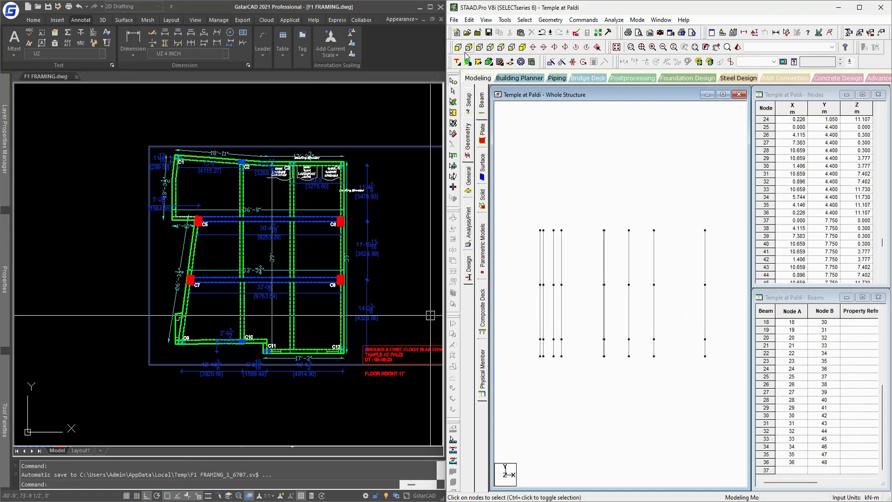
left_click_drag(719, 324, 527, 342)
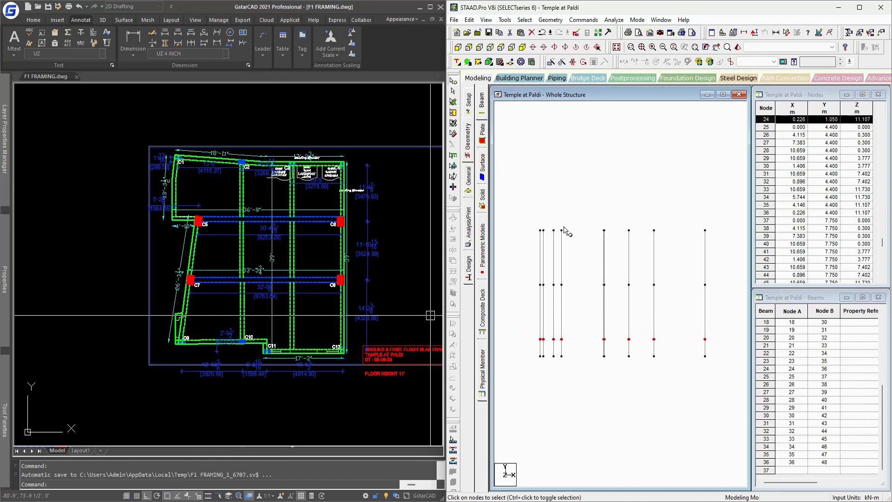
key("alt+v")
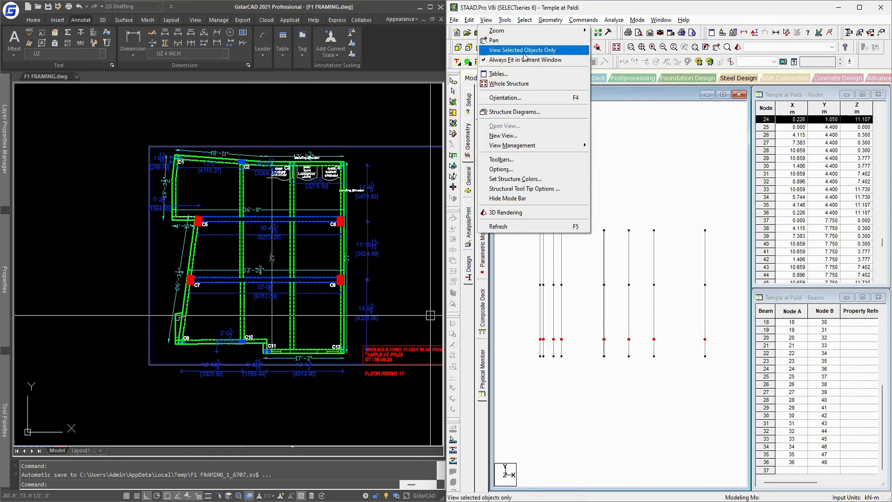
left_click(524, 51)
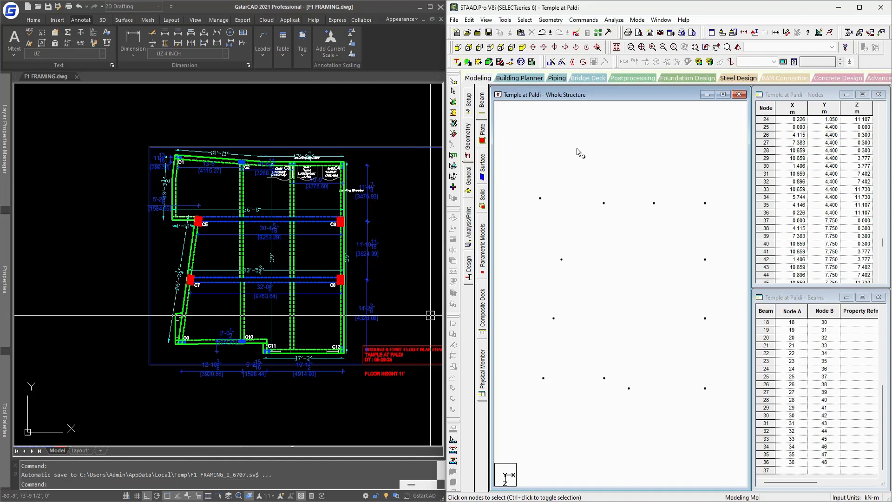
Step: Add point-to-point beams along the C1–C4, C5–C6 and C7–C8 rows at plinth level
left_click(458, 64)
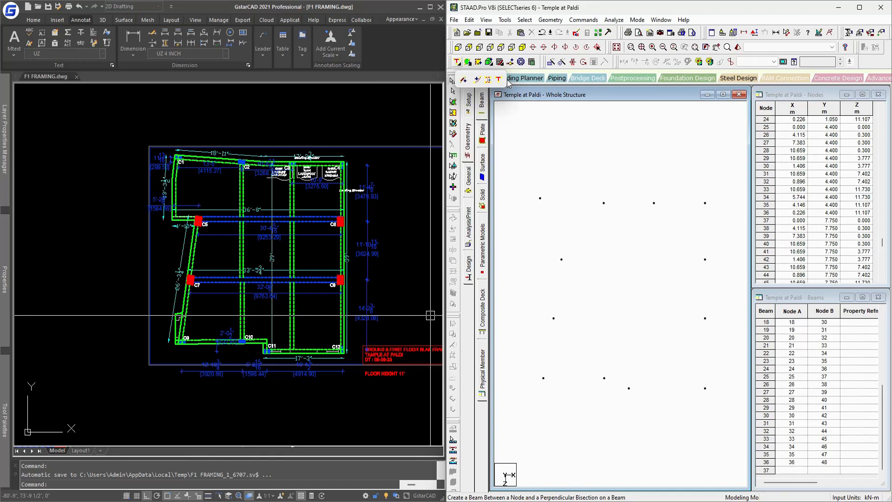
left_click(464, 82)
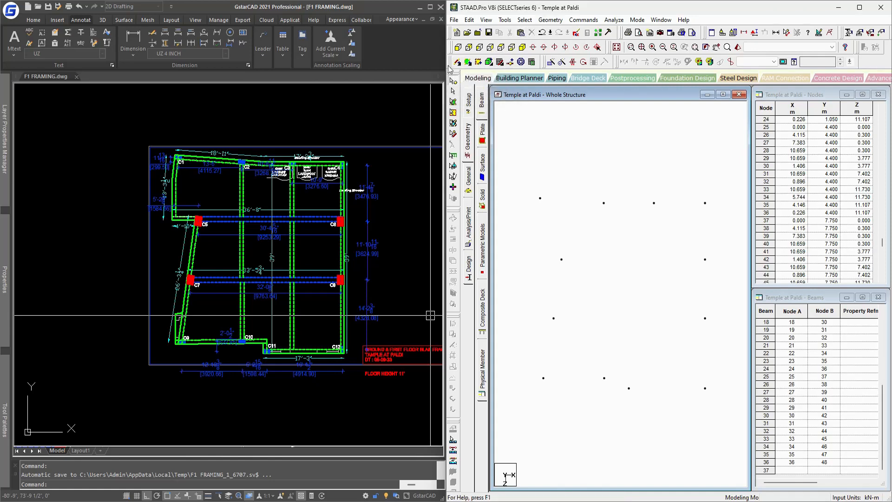
left_click(548, 20)
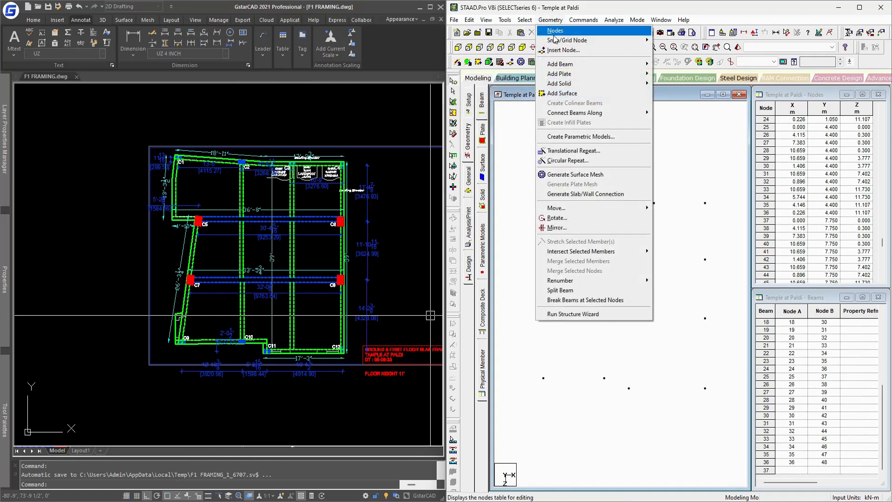
mouse_move(572, 65)
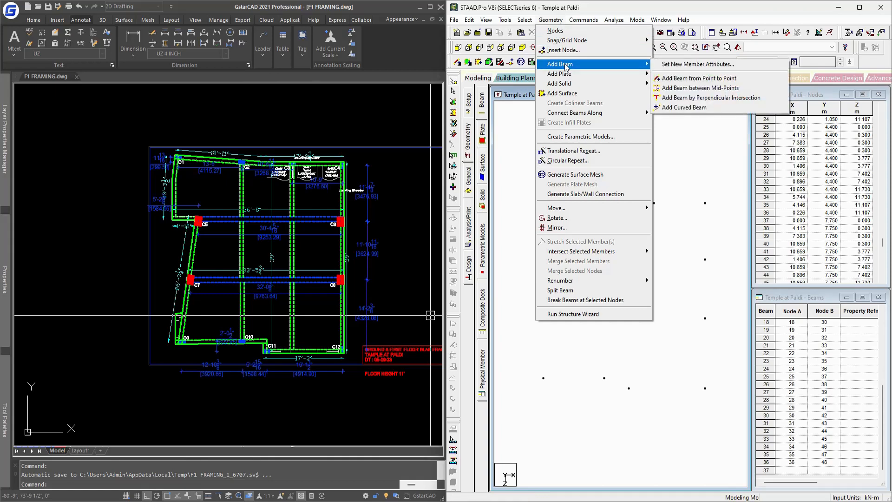
left_click(705, 79)
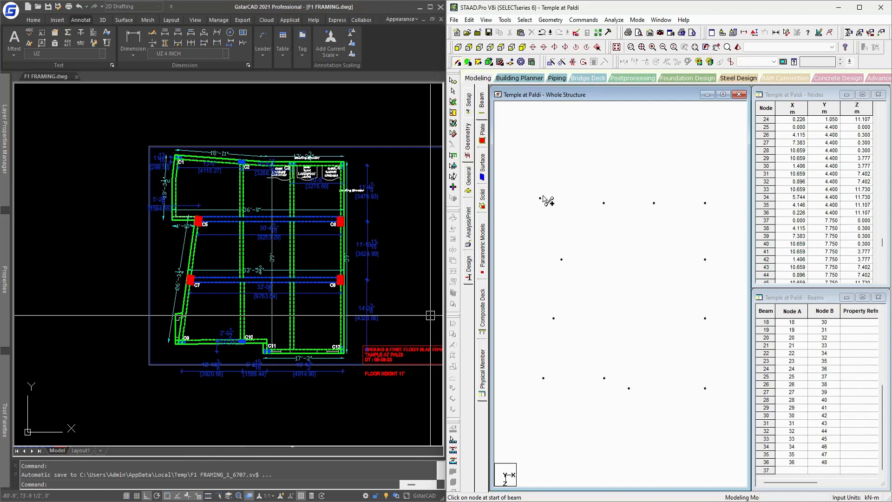
mouse_move(540, 198)
left_mouse_down()
mouse_move(625, 213)
mouse_move(655, 204)
mouse_move(709, 218)
mouse_move(706, 204)
left_mouse_up()
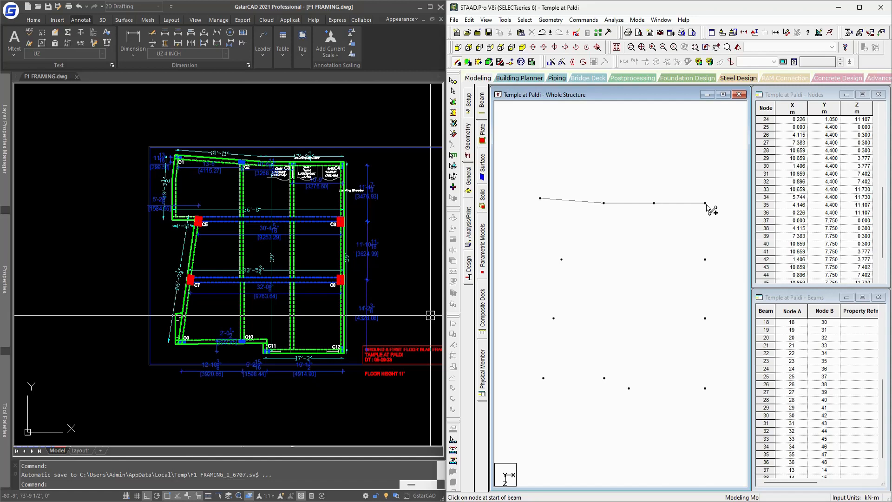
left_click_drag(562, 259, 705, 260)
left_click_drag(553, 318, 705, 319)
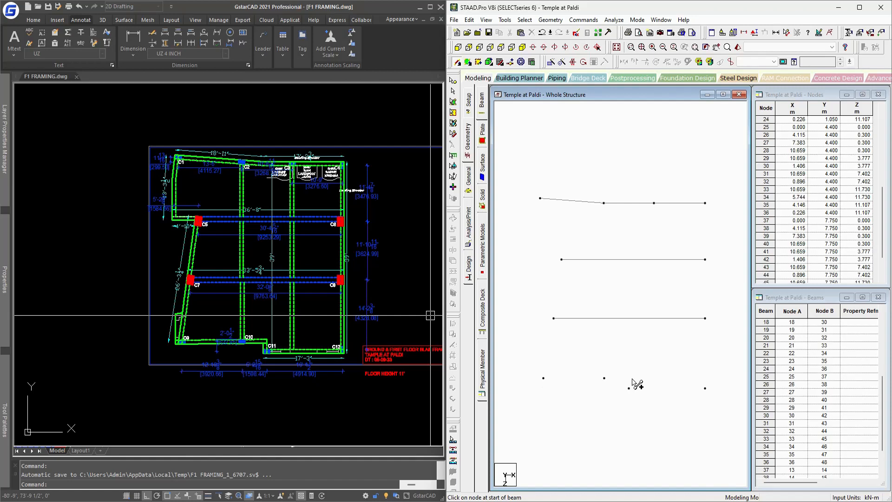
Step: Select the C9 to C12 nodes and connect them with beams along the X axis
middle_click_drag(633, 379, 635, 365)
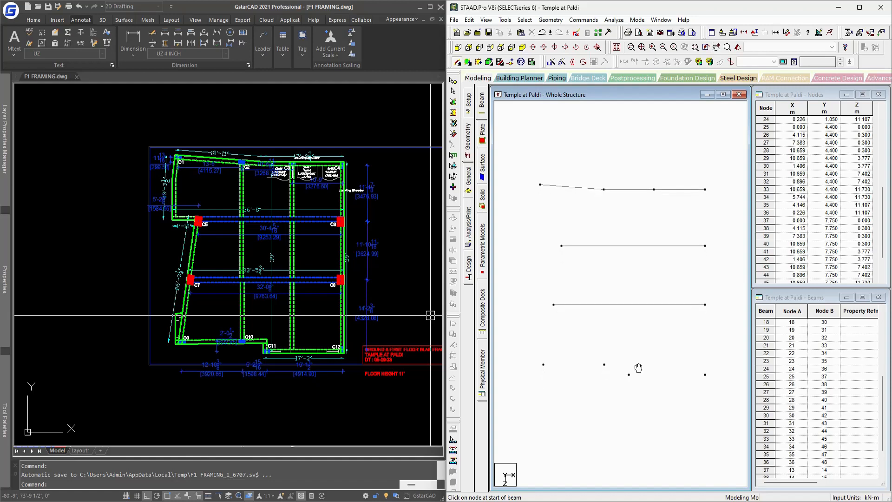
left_click(454, 81)
left_click_drag(674, 386, 724, 395)
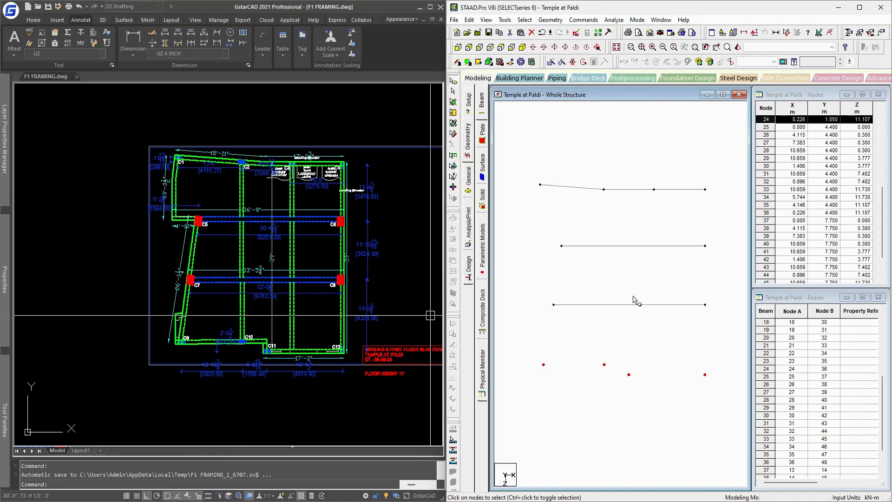
left_click(543, 20)
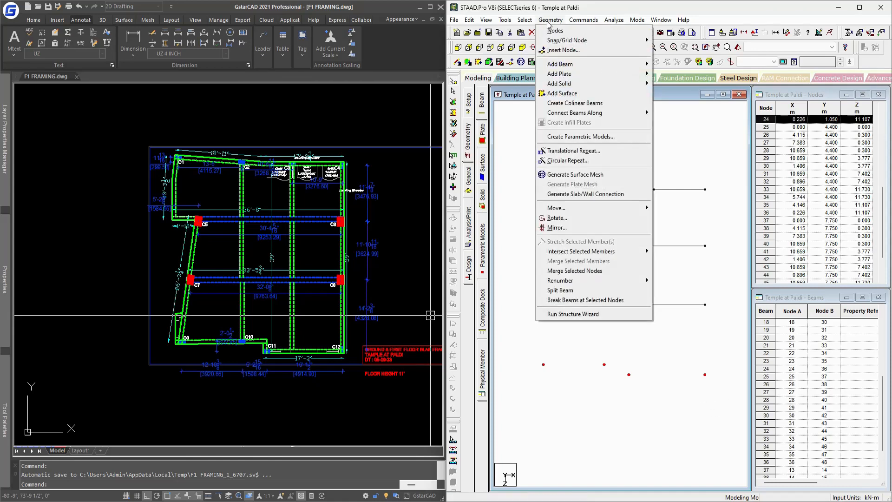
mouse_move(588, 74)
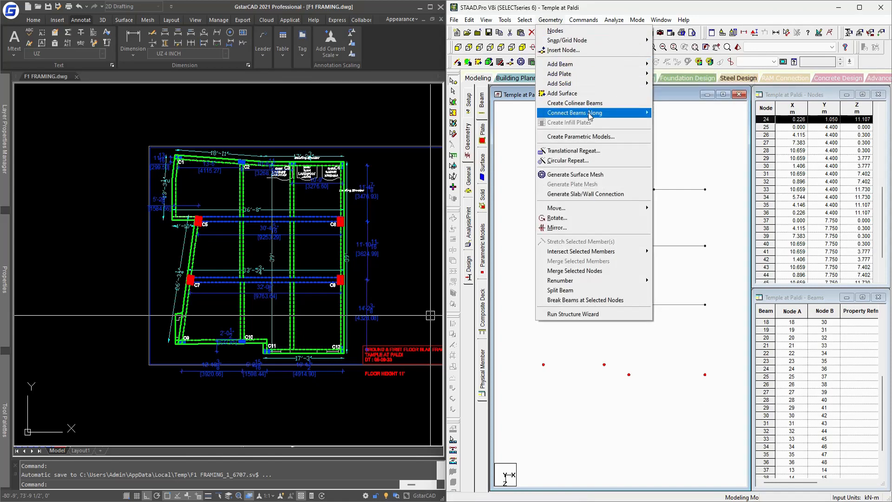
mouse_move(589, 116)
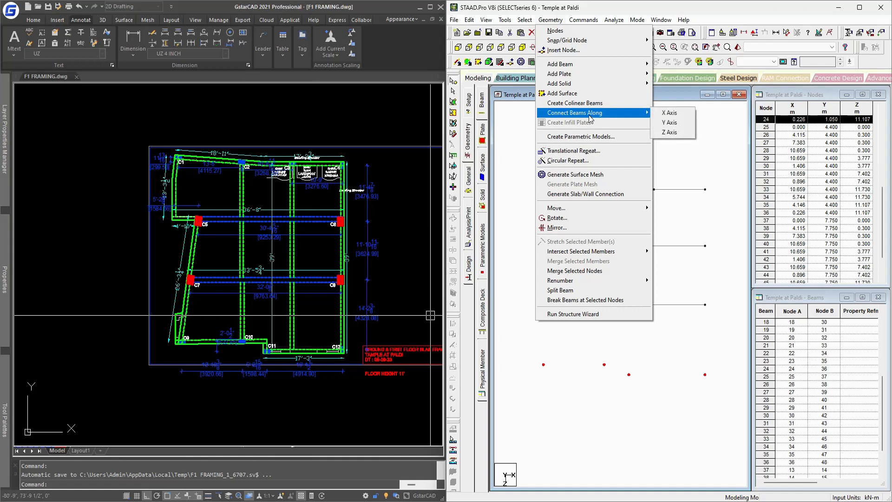
left_click(675, 117)
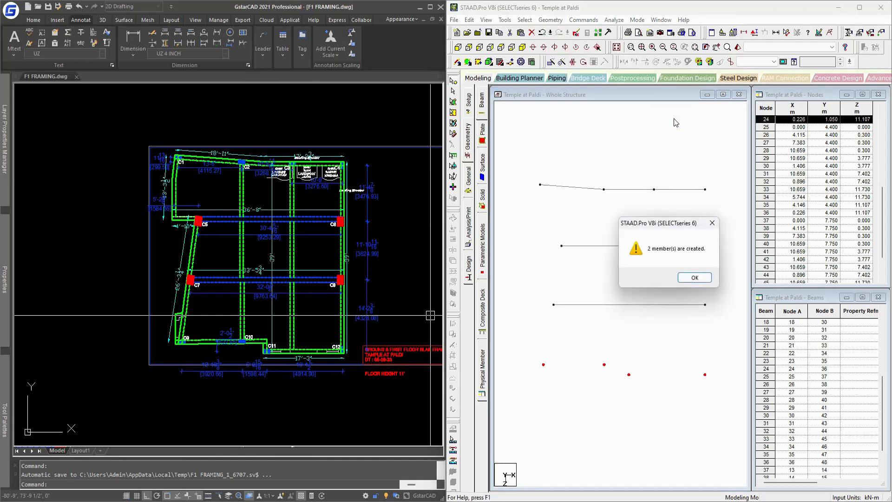
key("Return")
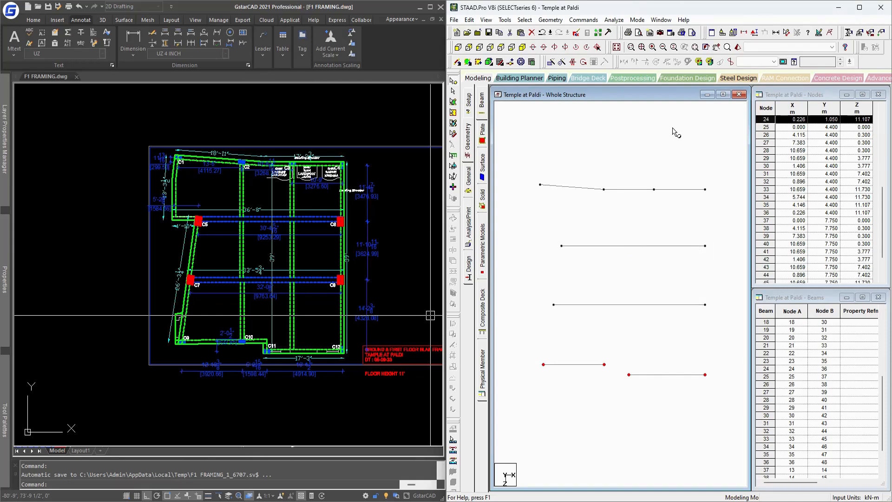
Step: Select the C4, C6, C8 and C12 nodes and connect them with beams along the Z axis
left_click_drag(691, 159, 725, 430)
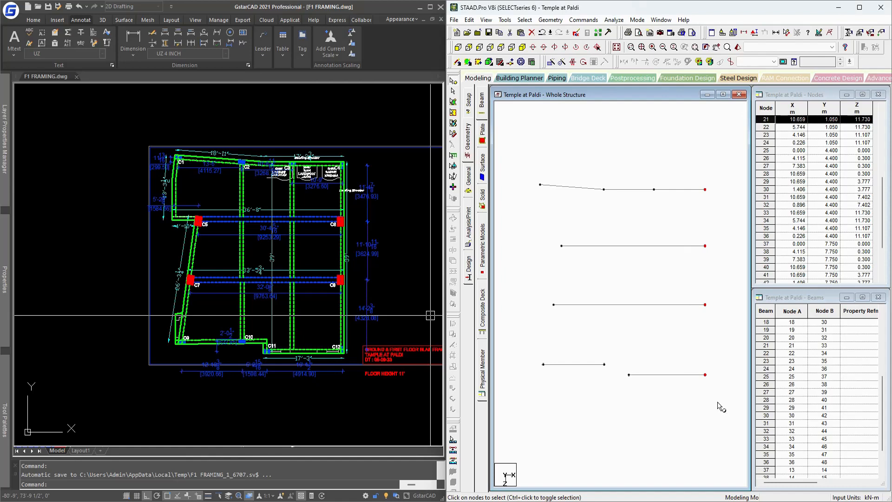
left_click(558, 20)
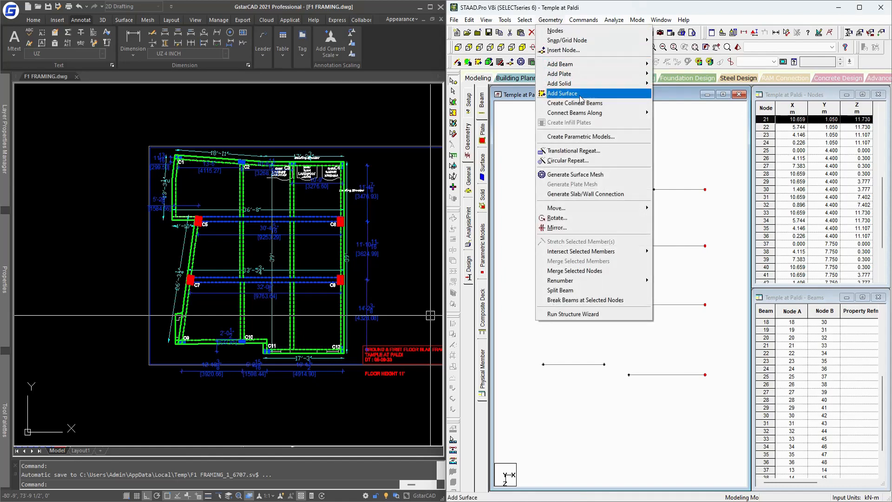
mouse_move(596, 114)
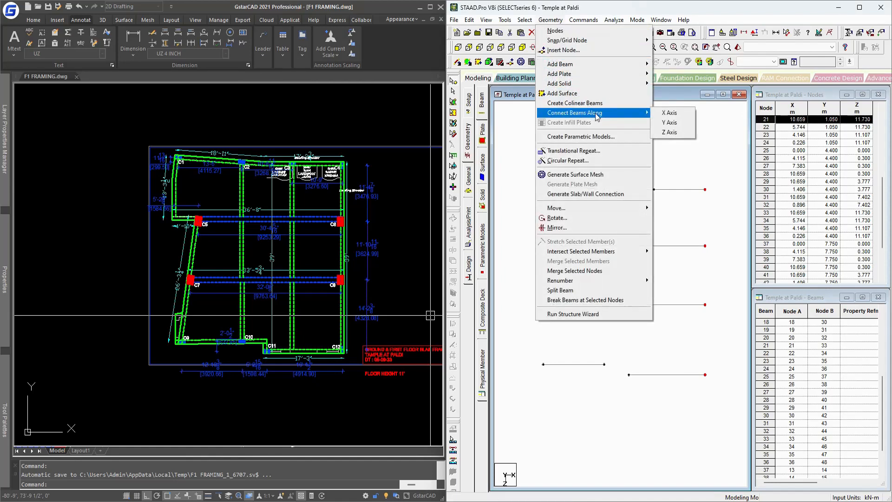
left_click(670, 132)
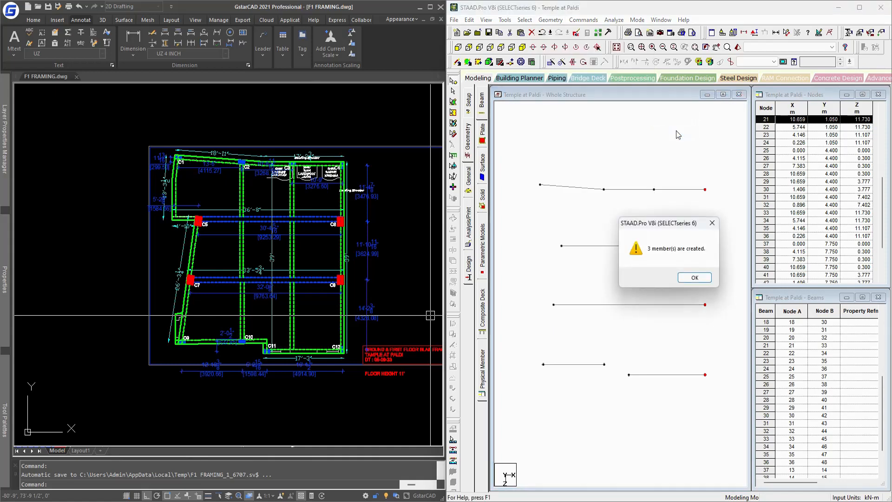
left_click(700, 281)
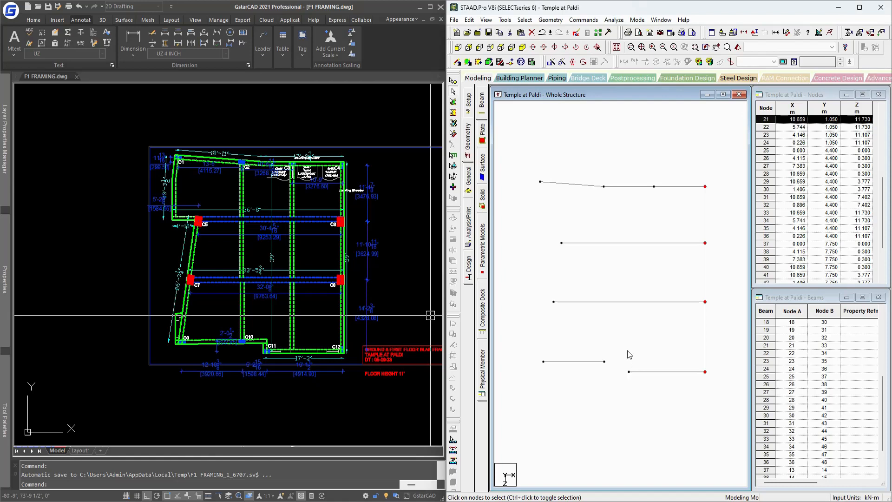
Step: Copy the C4–C12 beam line and paste it at the C3 and C2 nodes, using its C4 end as the reference point
left_click_drag(698, 163, 715, 405)
key("ctrl+v")
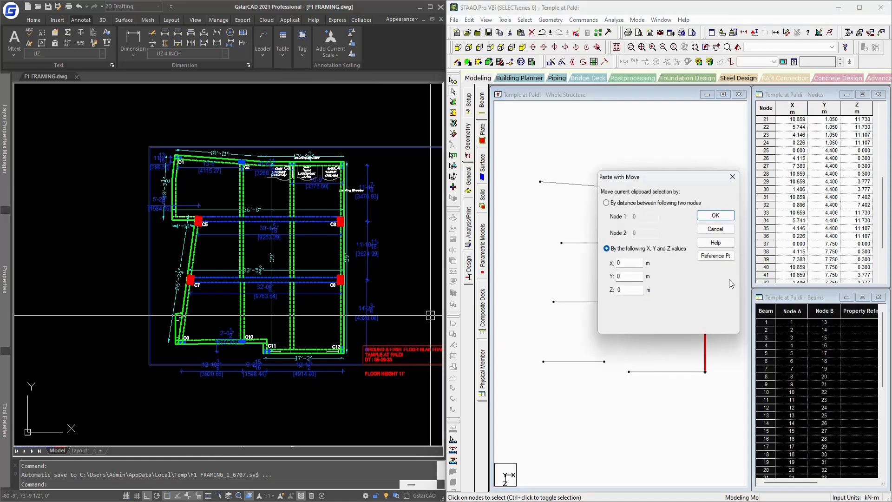
left_click(716, 256)
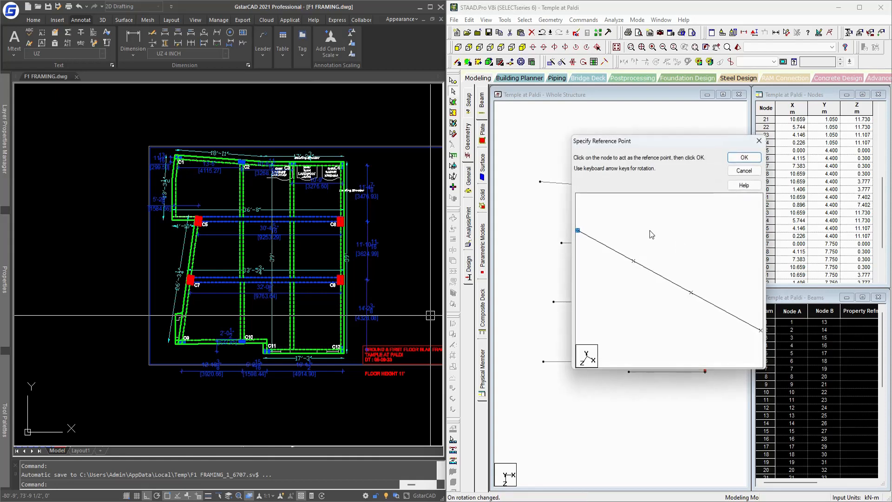
left_click(743, 159)
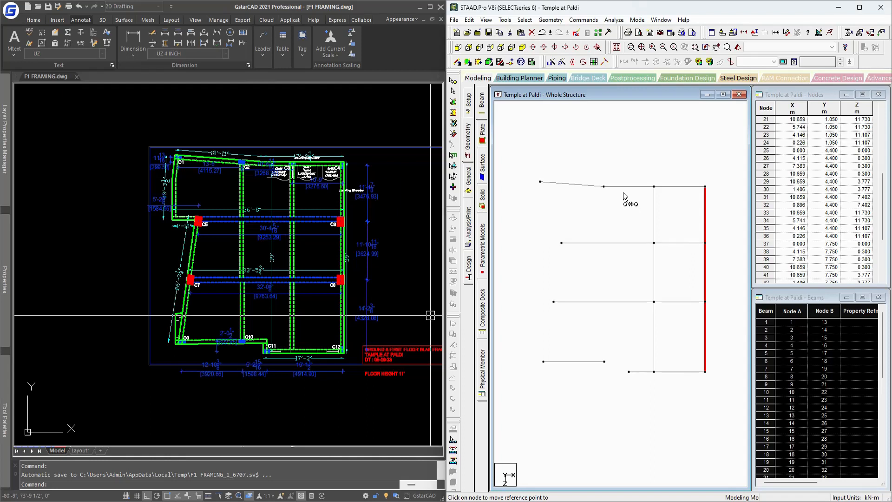
left_click(604, 186)
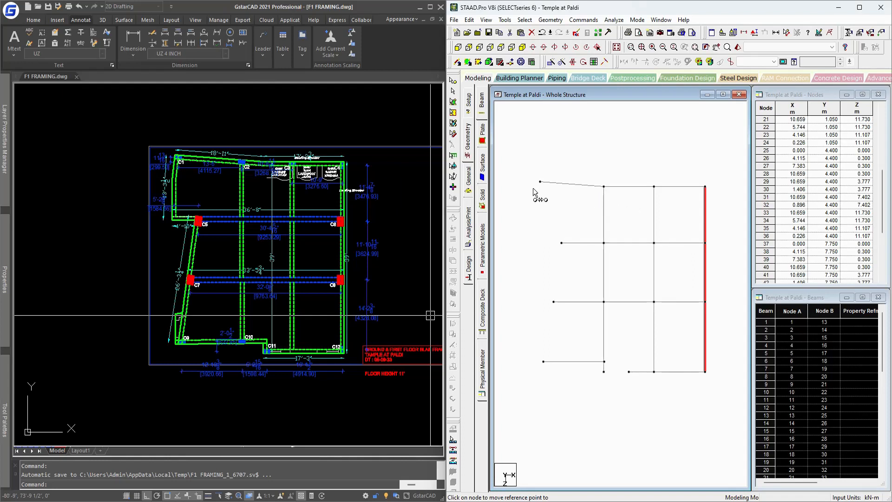
Step: Add a short beam from the lower end of the C2 beam line to the C11 node, copy it and delete the original
scroll(571, 205, "up", 2)
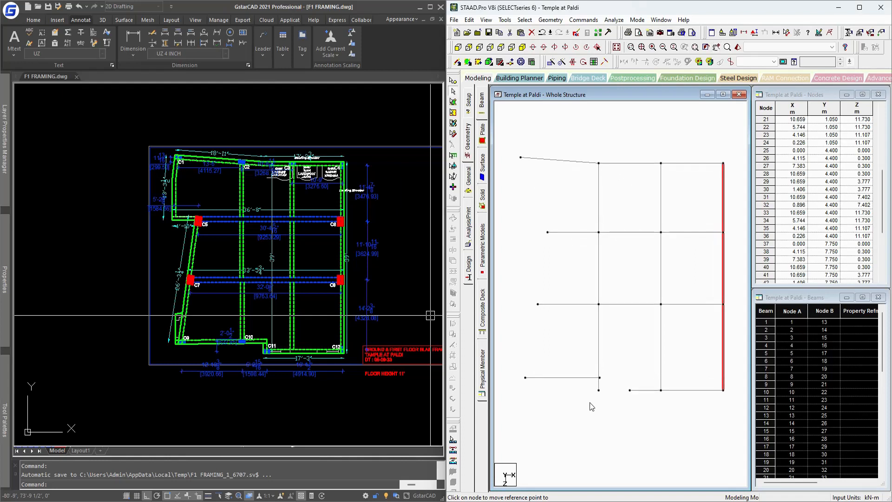
middle_click_drag(603, 395, 606, 385)
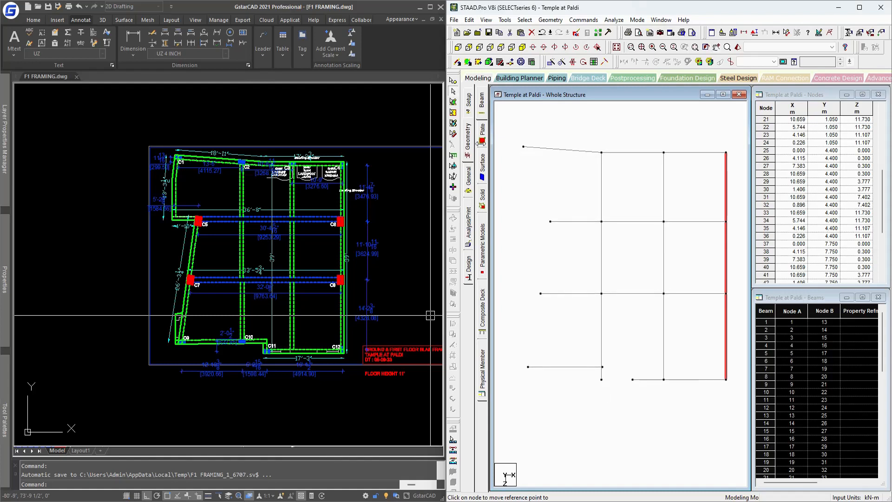
left_click(457, 62)
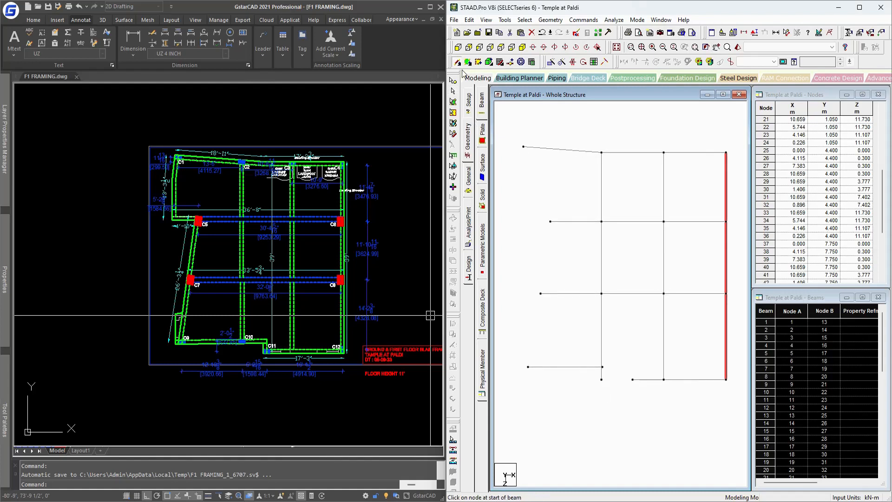
left_click(601, 380)
left_click(633, 380)
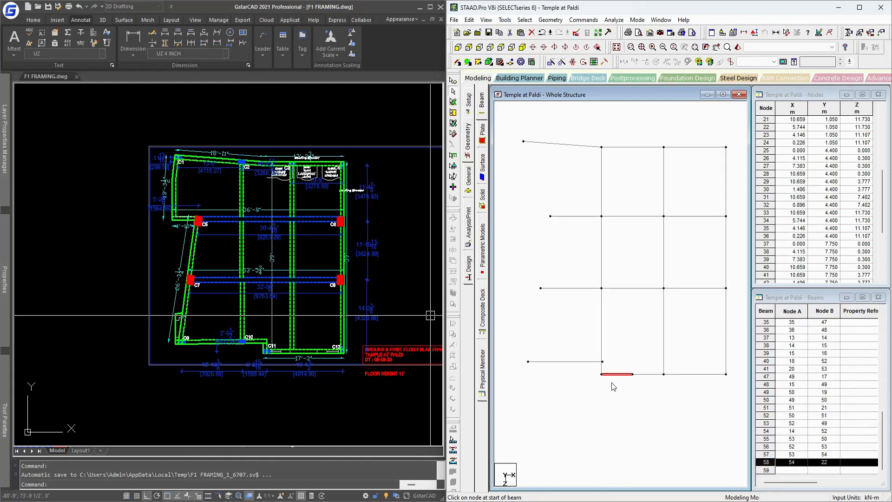
key("Delete")
key("Return")
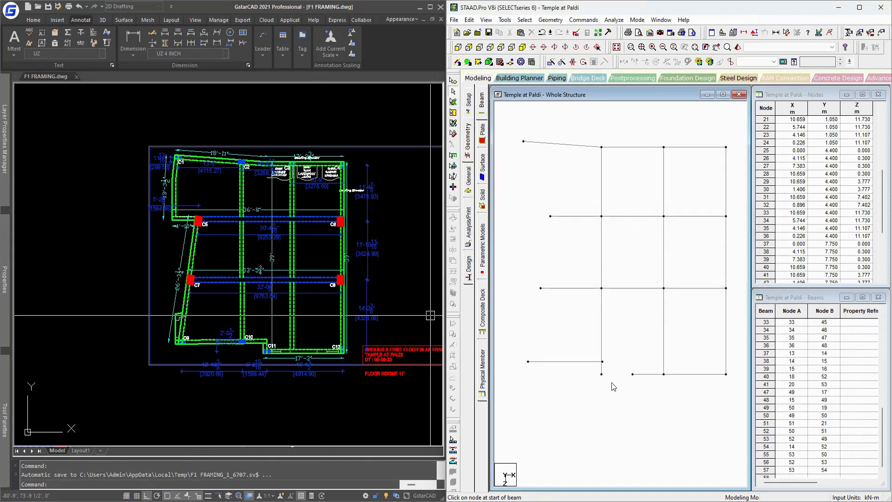
Step: Paste the copied short beam at the C10 node, using its west end as the reference point
key("ctrl+v")
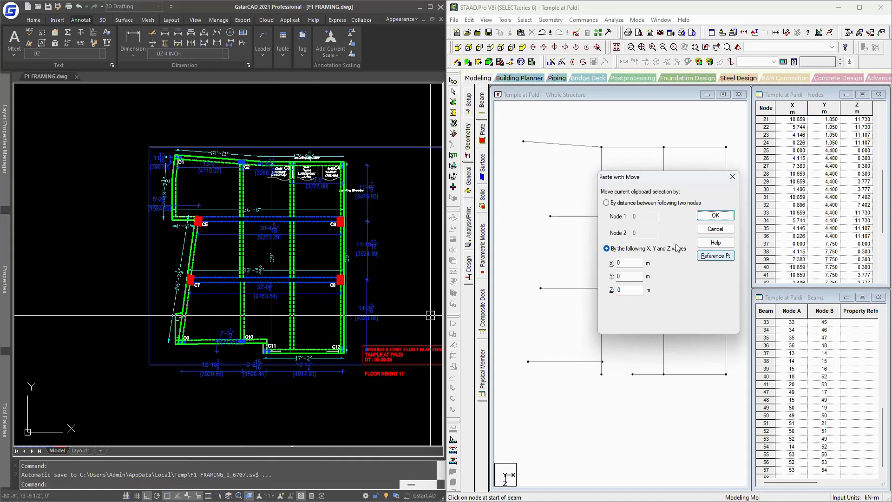
left_click(715, 257)
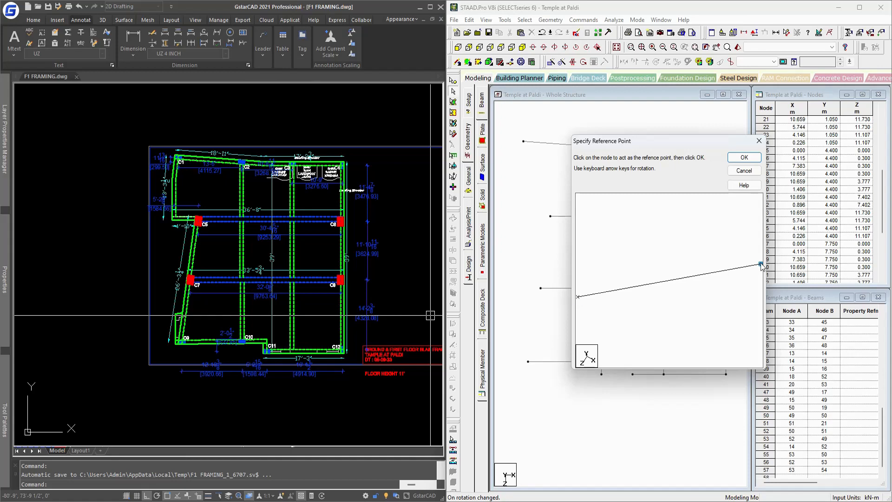
left_click(743, 158)
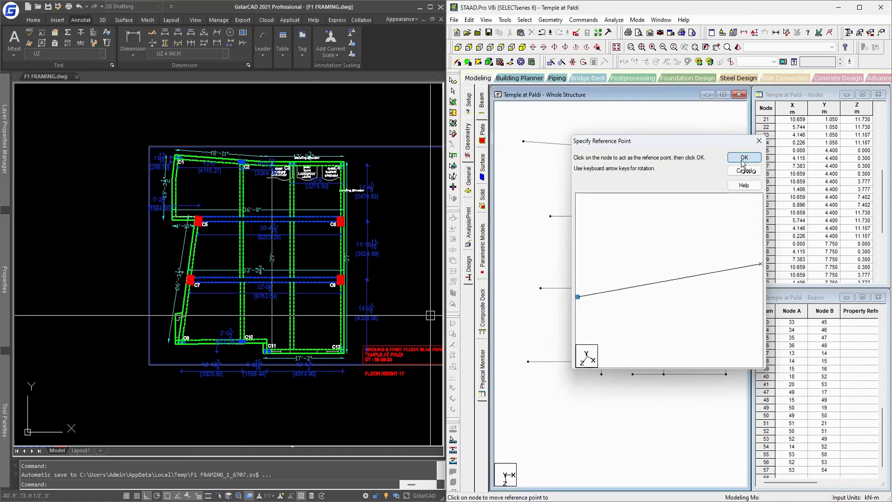
left_click(603, 372)
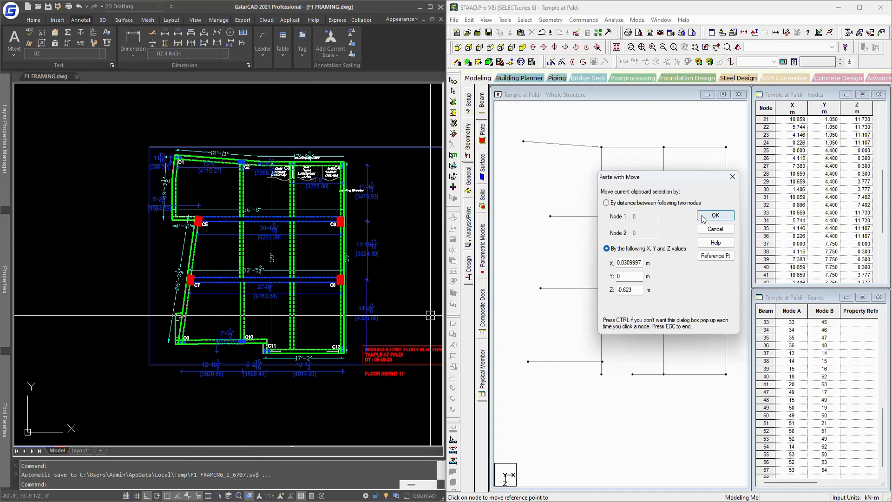
left_click(715, 215)
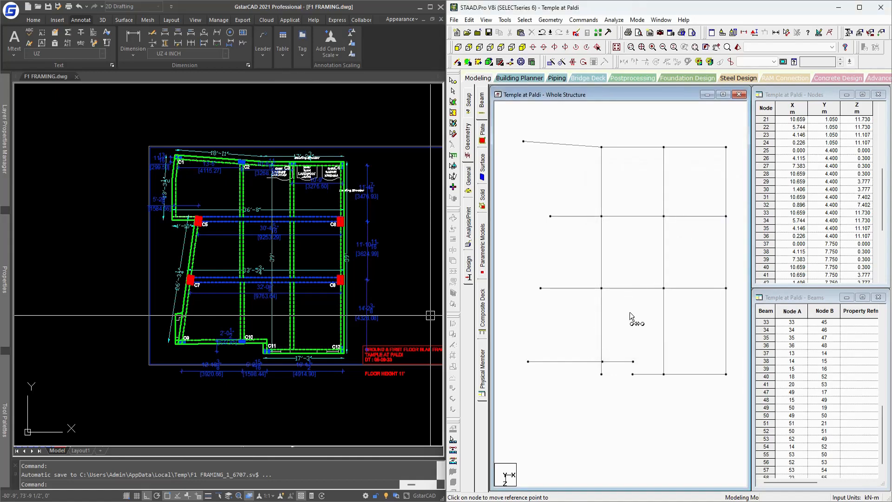
Step: Add a beam by perpendicular intersection from the C11 node to the short beam extending from C10
middle_click_drag(630, 314, 636, 295)
scroll(624, 299, "up", 2)
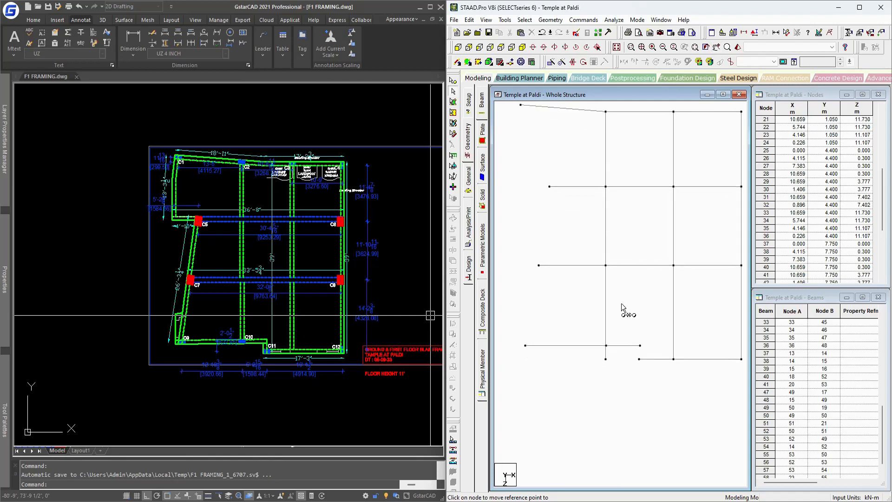
scroll(620, 303, "up", 1)
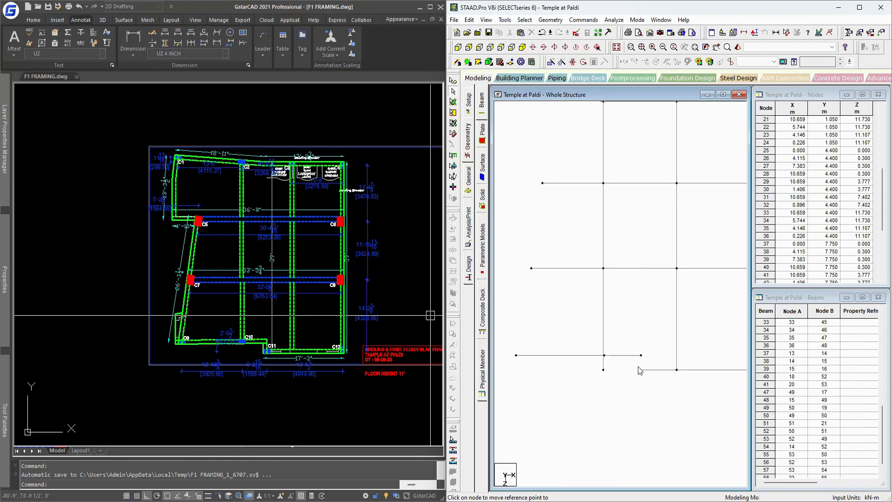
left_click(560, 21)
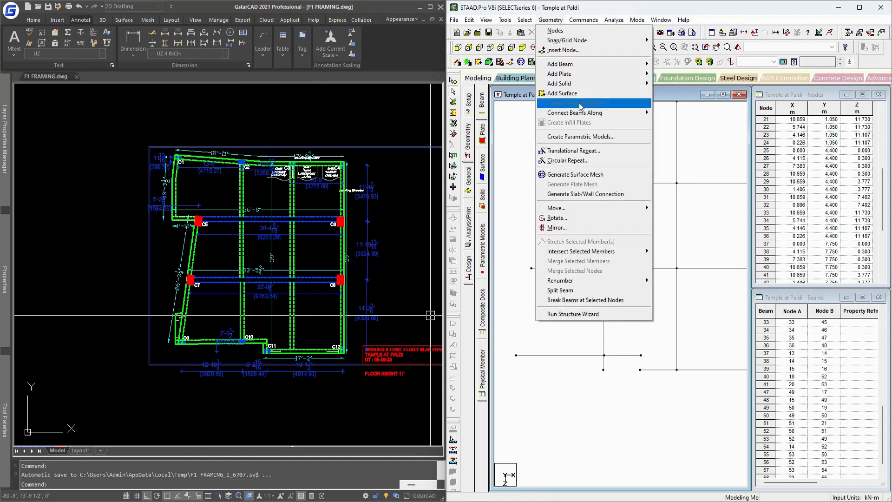
mouse_move(595, 63)
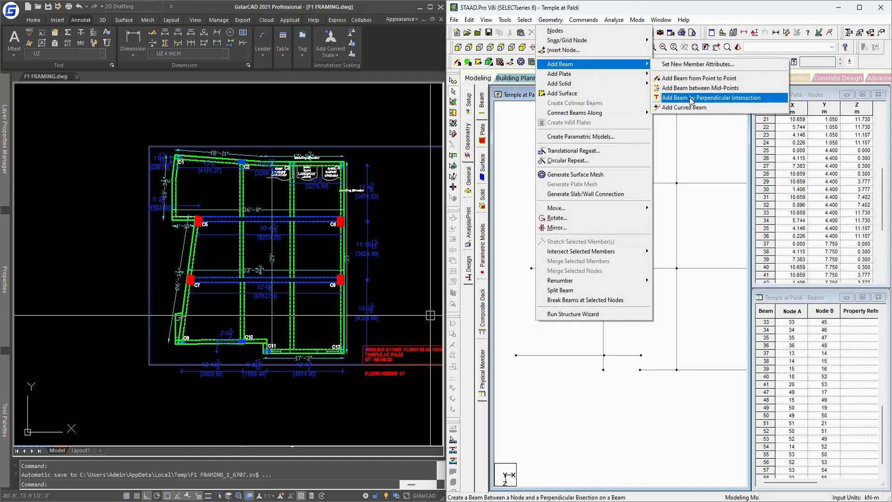
left_click(729, 99)
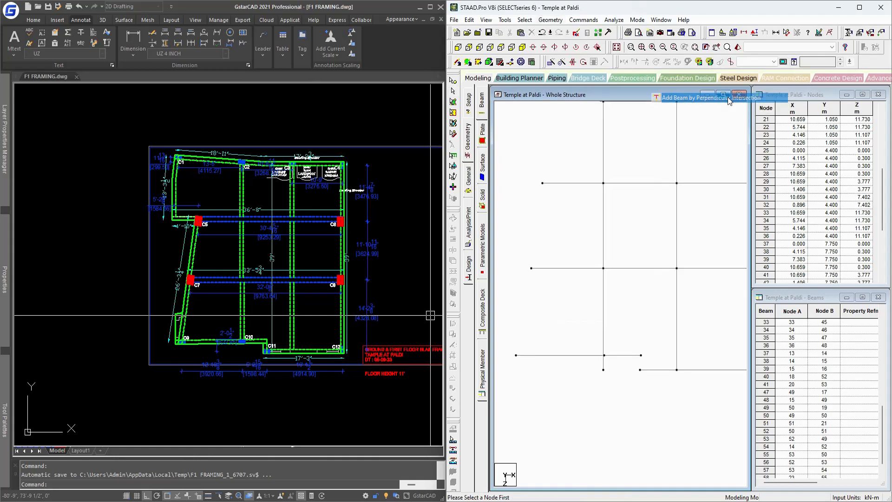
left_click(639, 370)
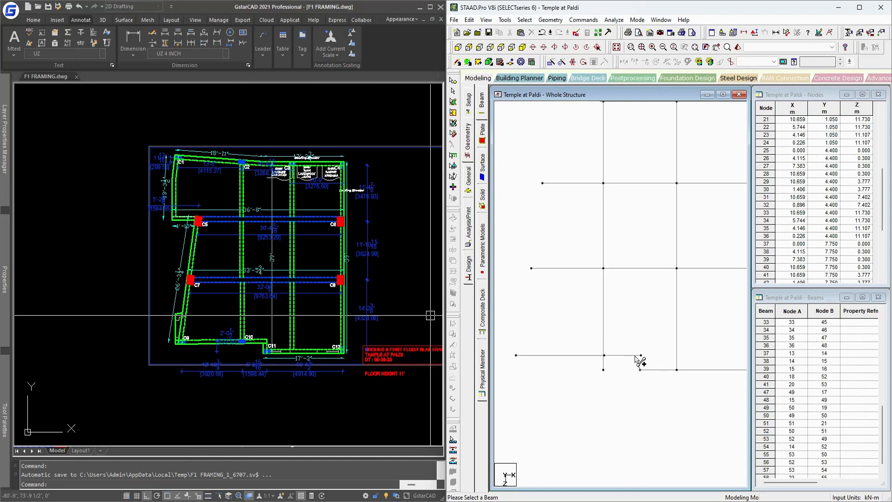
left_click(655, 355)
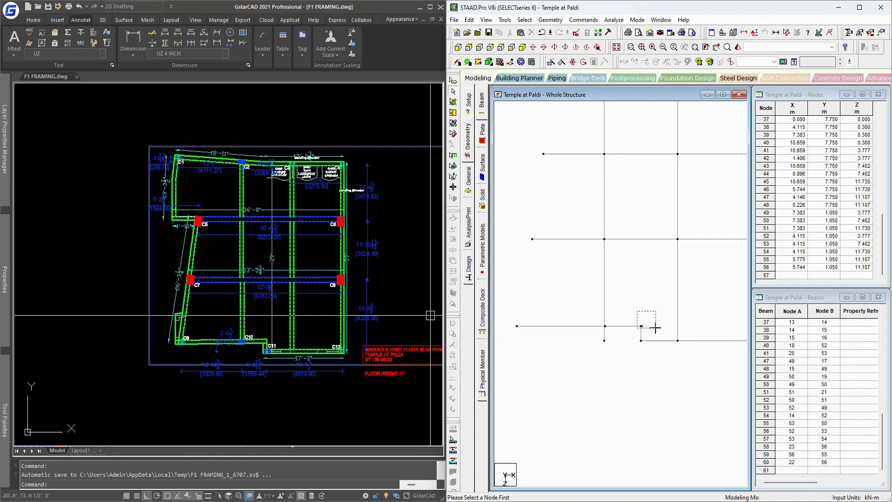
Step: Delete the tiny leftover beam that overhangs past the corner where the C10 and C11 beams meet
left_click(656, 328)
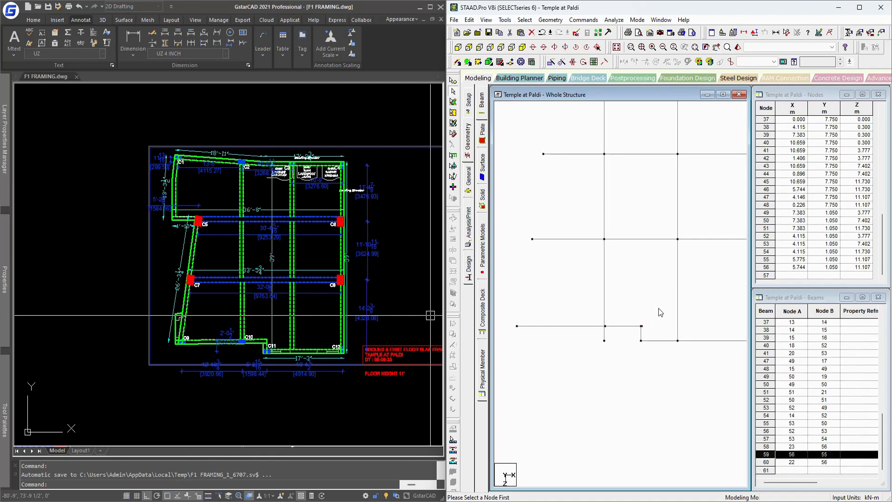
left_click(649, 300)
scroll(649, 299, "up", 4)
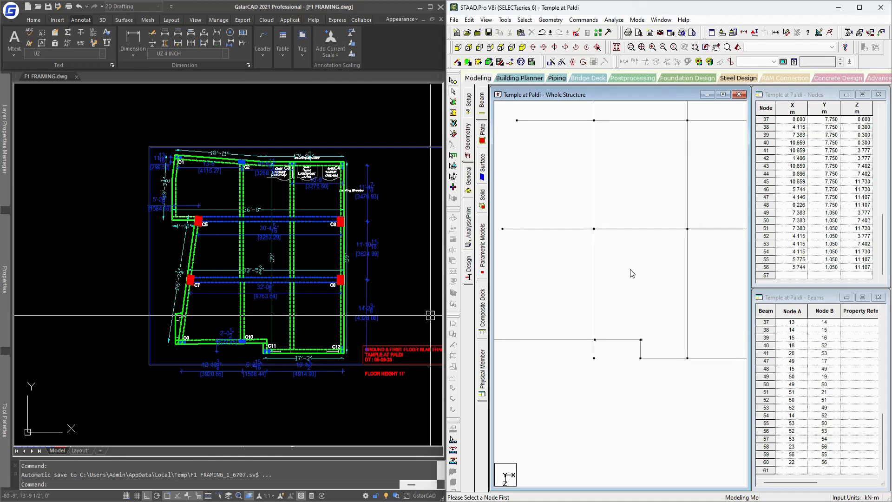
middle_click_drag(662, 350, 623, 294)
left_click_drag(591, 285, 614, 310)
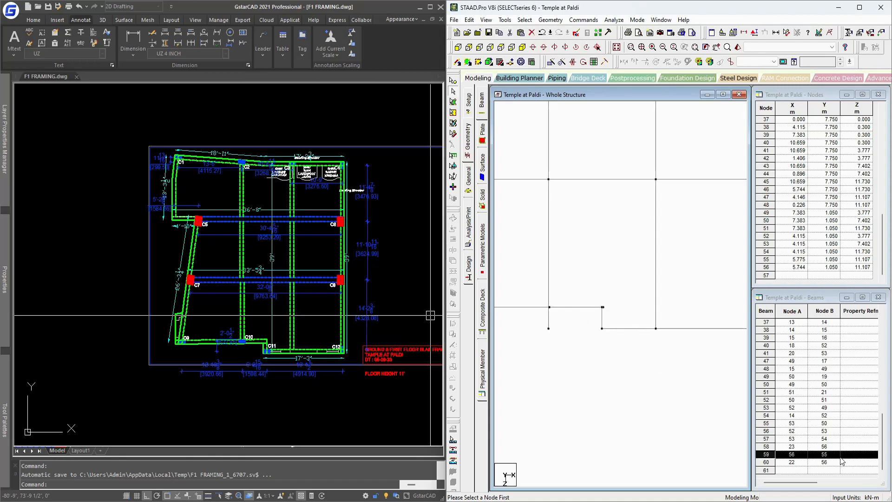
middle_click_drag(561, 342, 563, 333)
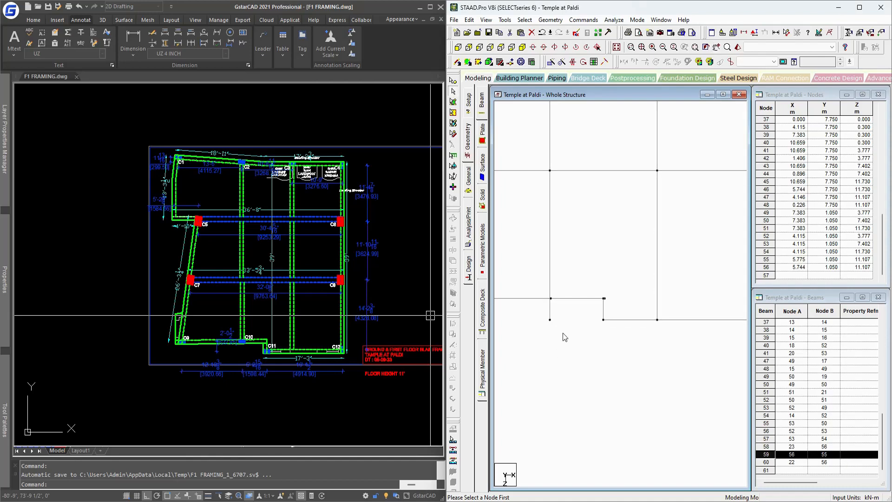
key("Delete")
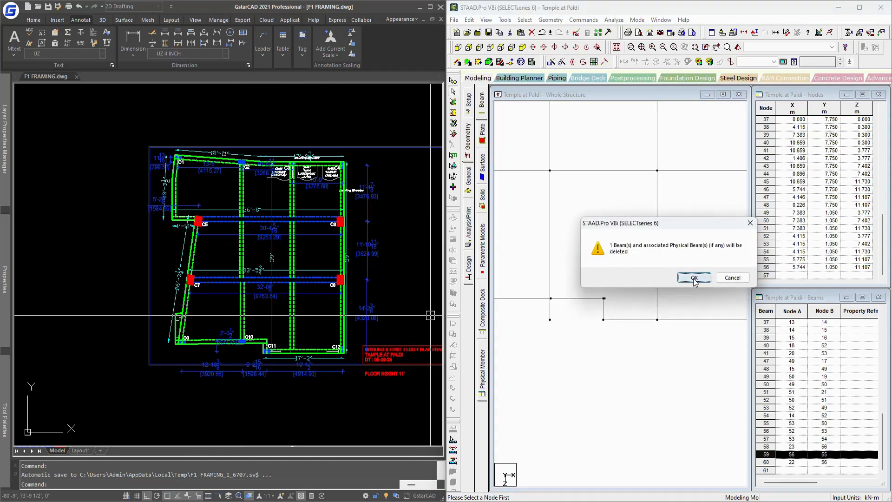
left_click(692, 278)
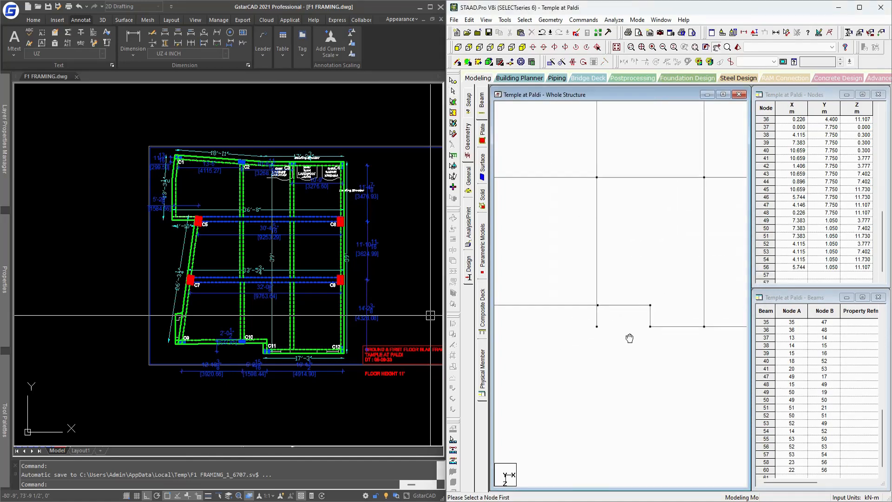
Step: Examine where the C2 beam line crosses the C9–C10 beam and extends past it
middle_click_drag(626, 331, 669, 332)
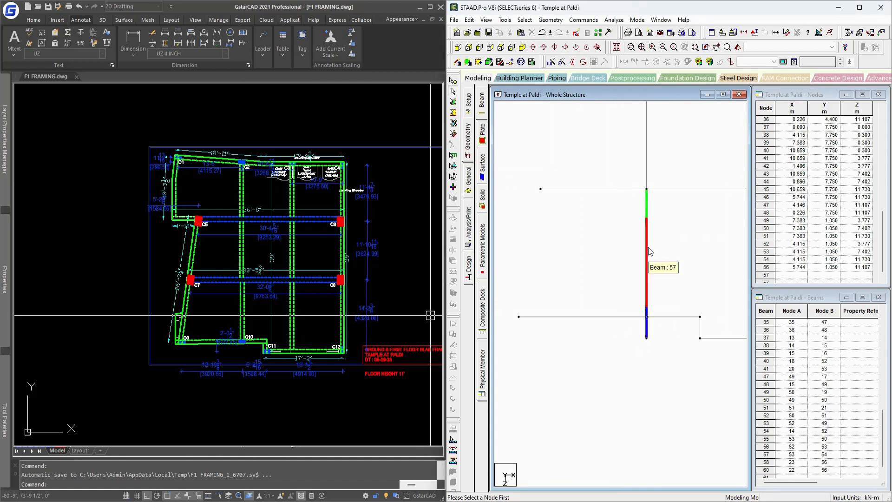
scroll(646, 336, "up", 1)
scroll(647, 335, "up", 1)
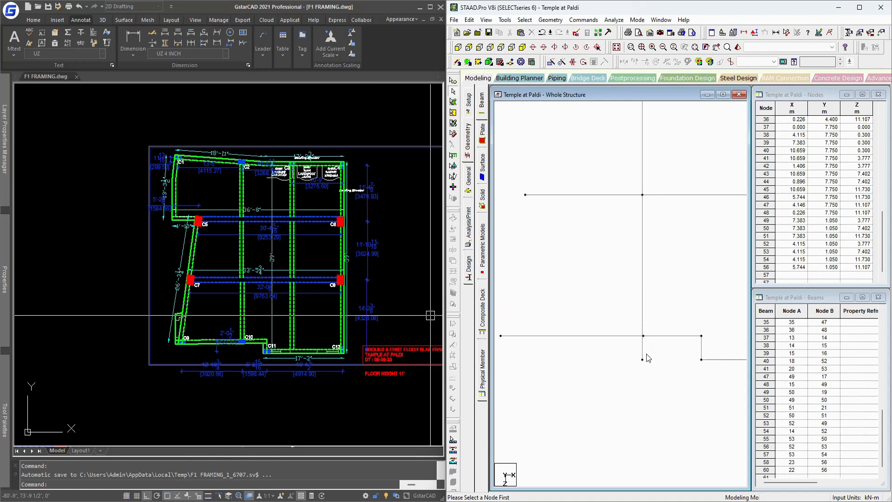
scroll(649, 351, "down", 5)
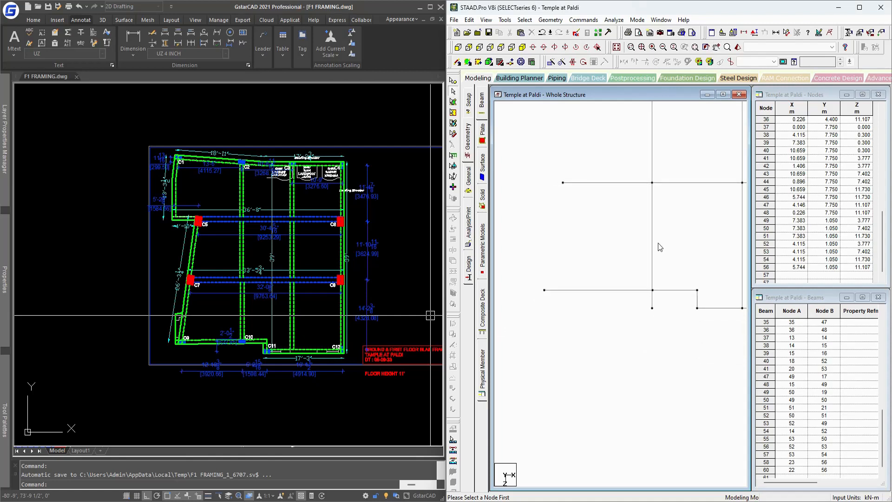
scroll(659, 247, "down", 3)
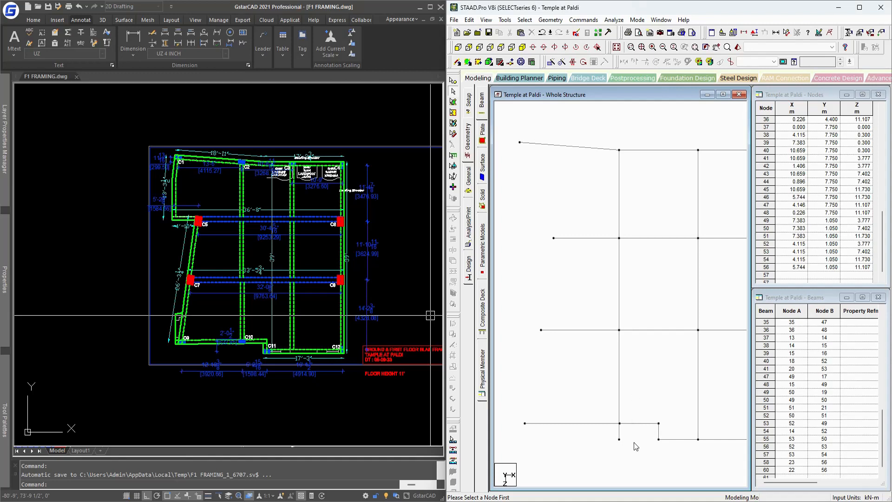
middle_click_drag(634, 442, 636, 415)
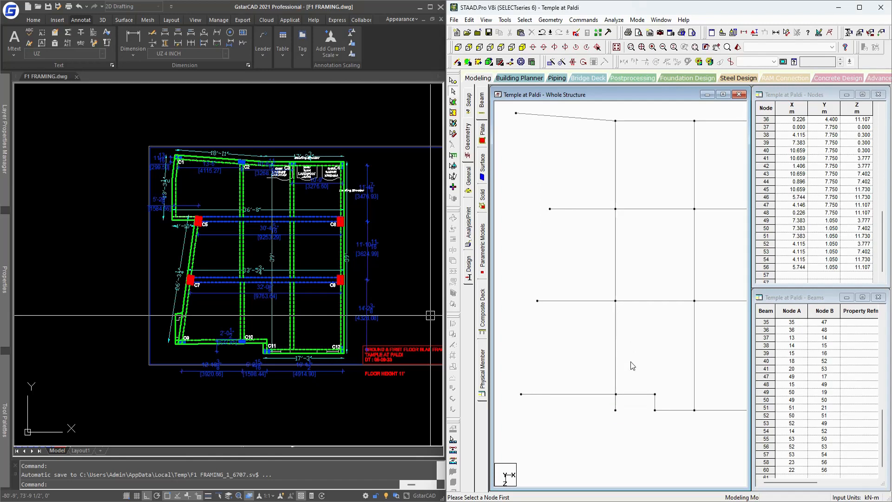
scroll(626, 403, "up", 2)
middle_click_drag(629, 425, 630, 347)
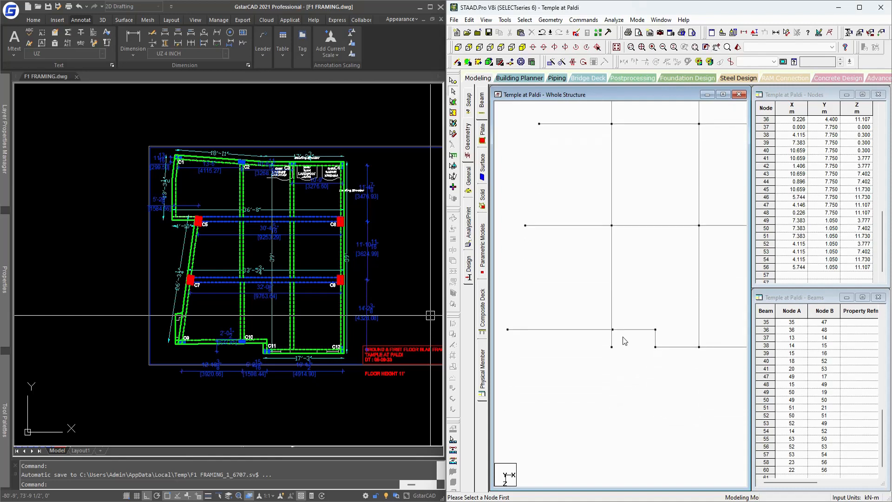
scroll(618, 338, "up", 1)
scroll(617, 334, "up", 1)
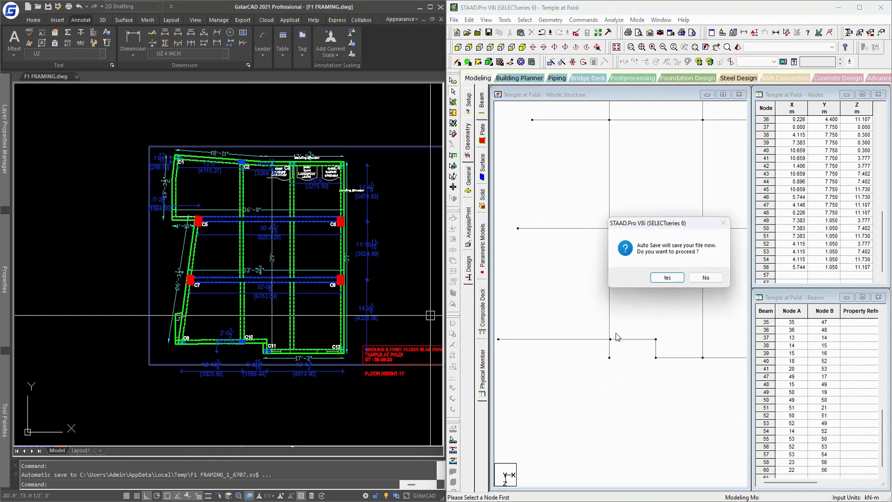
Step: Let the auto save proceed and intersect the last C2-line beam with the C9–C10 beam at zero tolerance
left_click(676, 277)
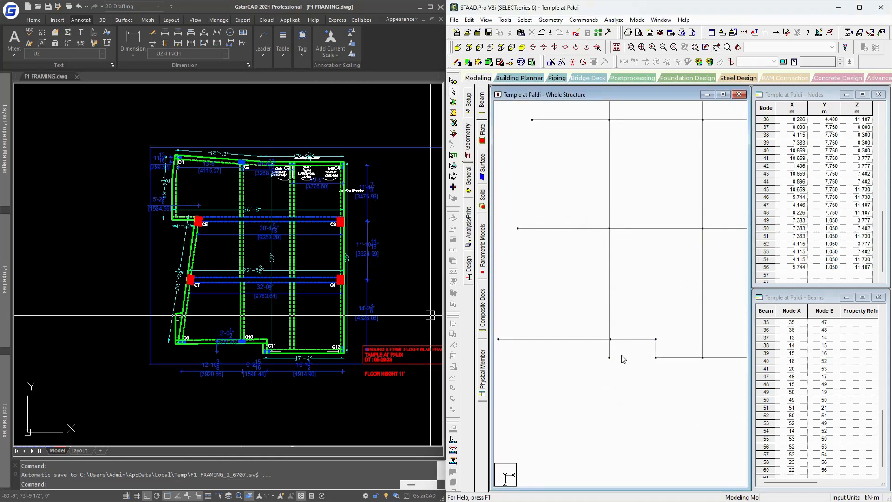
left_click(610, 349)
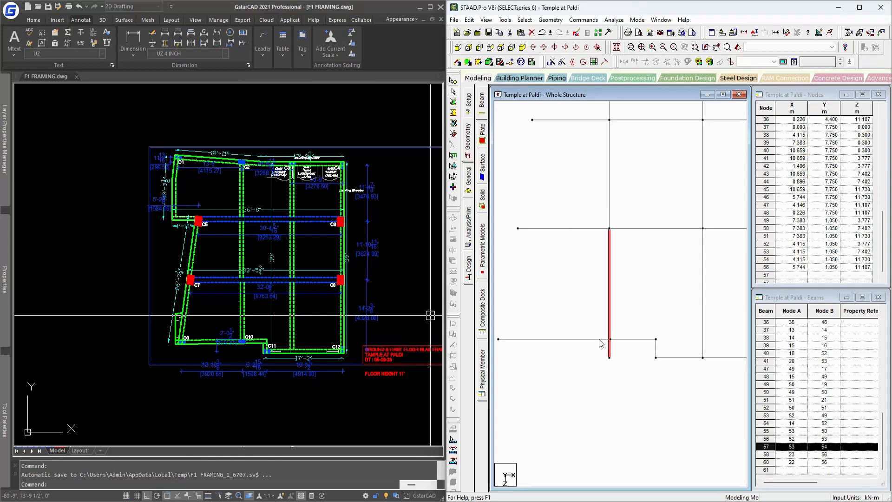
left_click(601, 340, "ctrl")
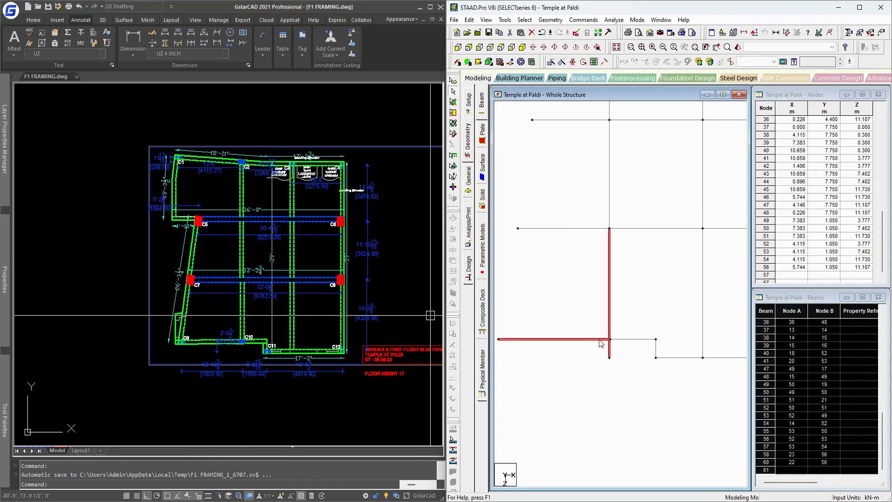
left_click(550, 19)
mouse_move(596, 254)
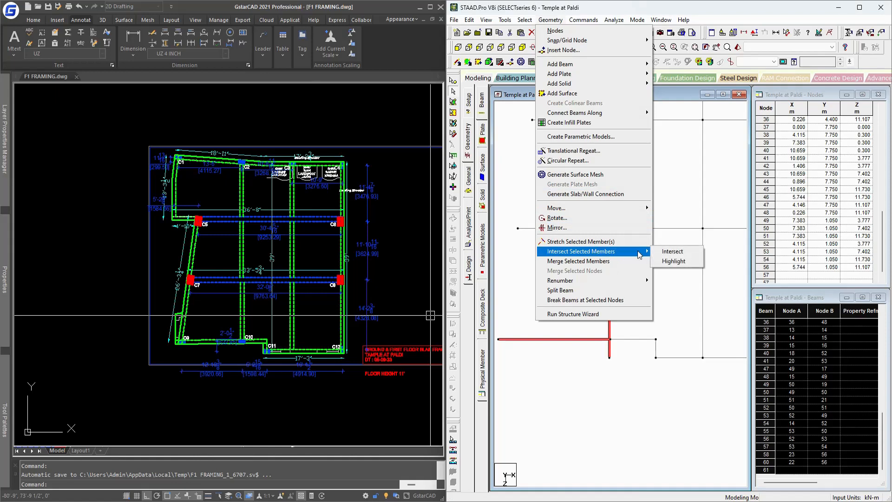
left_click(666, 252)
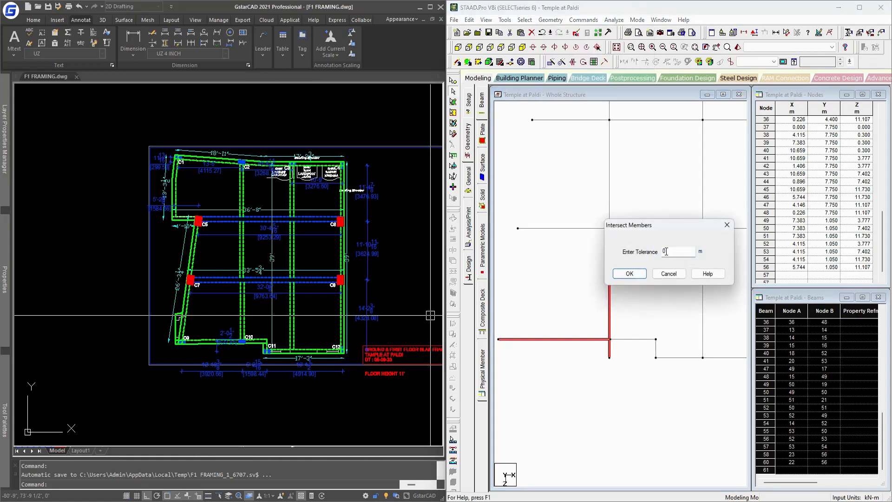
left_click(633, 273)
left_click(693, 278)
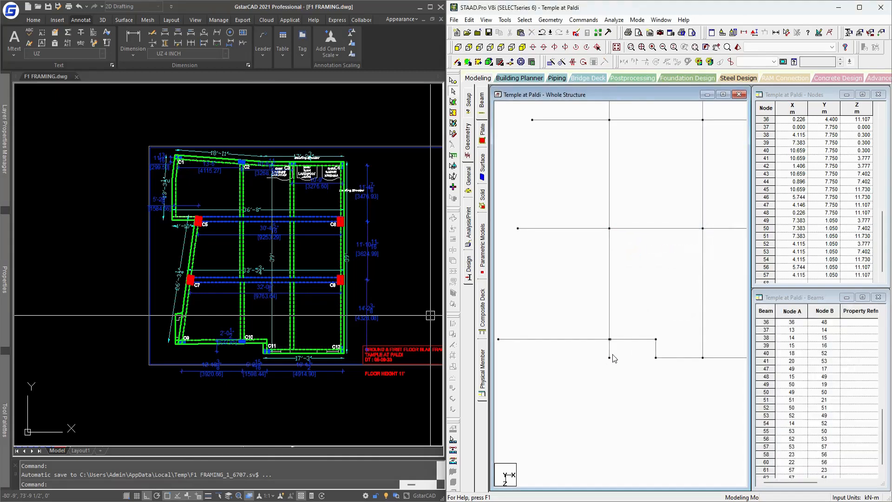
Step: Delete the short C2-line stub extending past the C9–C10 beam, along with its orphaned node
left_click(610, 352)
key("Delete")
key("Return")
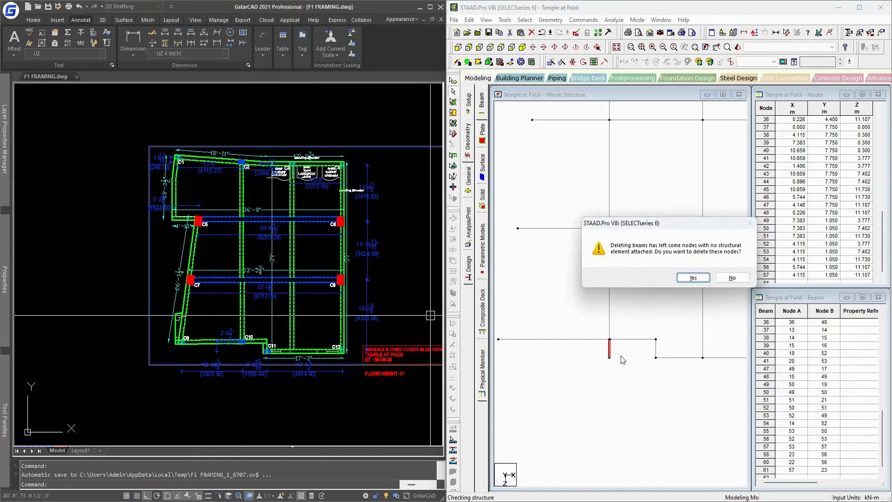
key("Return")
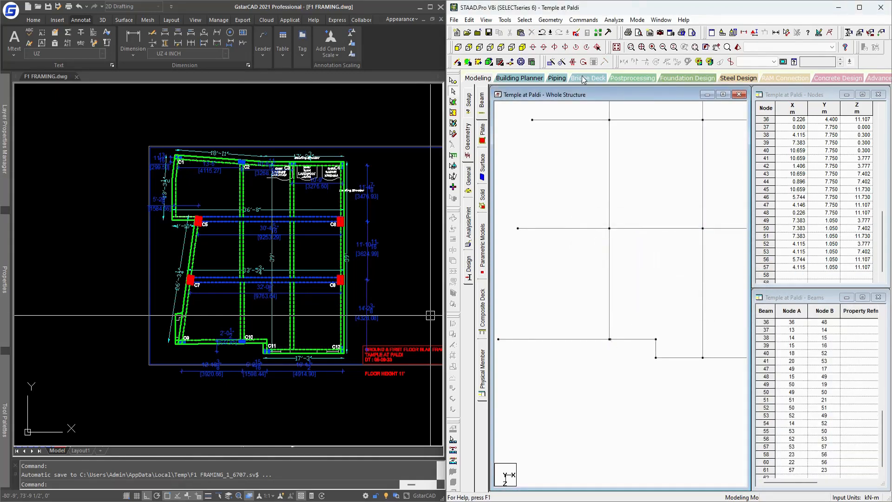
Step: Zoom in on the tiny beam segment at C10 and check its length and end coordinates
left_click(695, 47)
left_click_drag(614, 335, 607, 354)
double_click(637, 136)
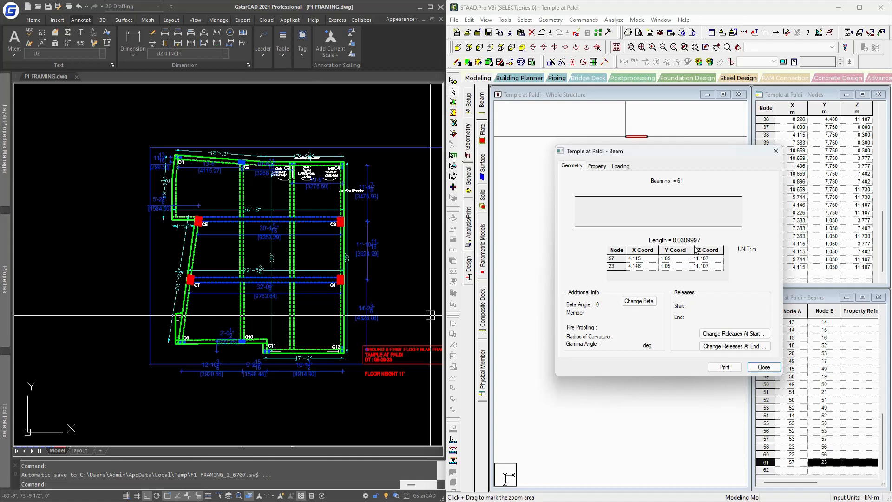
left_click(775, 151)
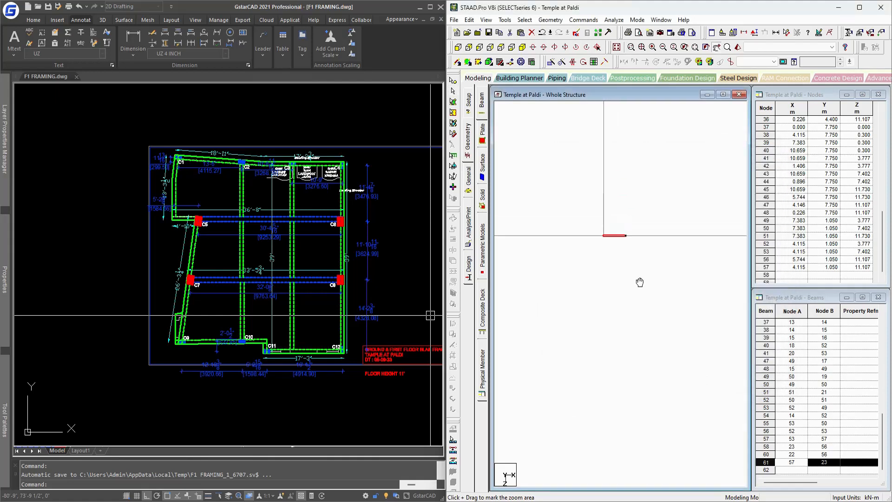
Step: Paste a copy of the full-height C10 column with its plinth-level node on the adjacent node where the C2-line beam ends
left_click(617, 48)
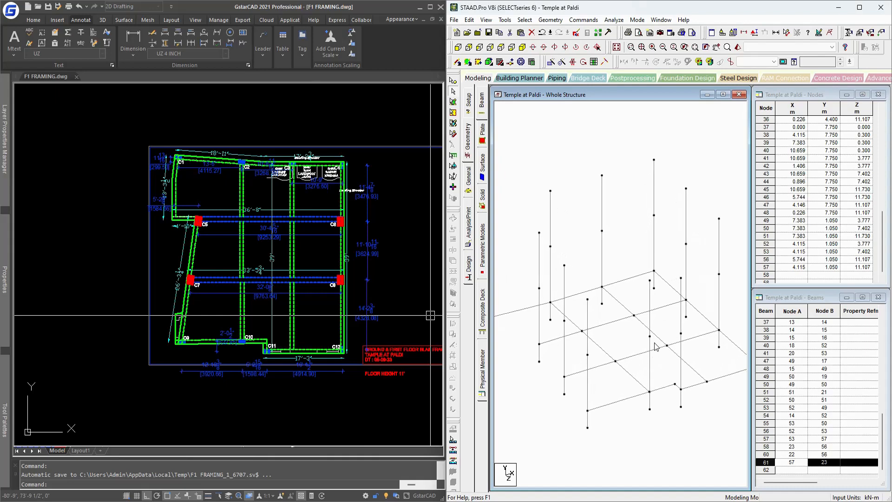
left_click(650, 297)
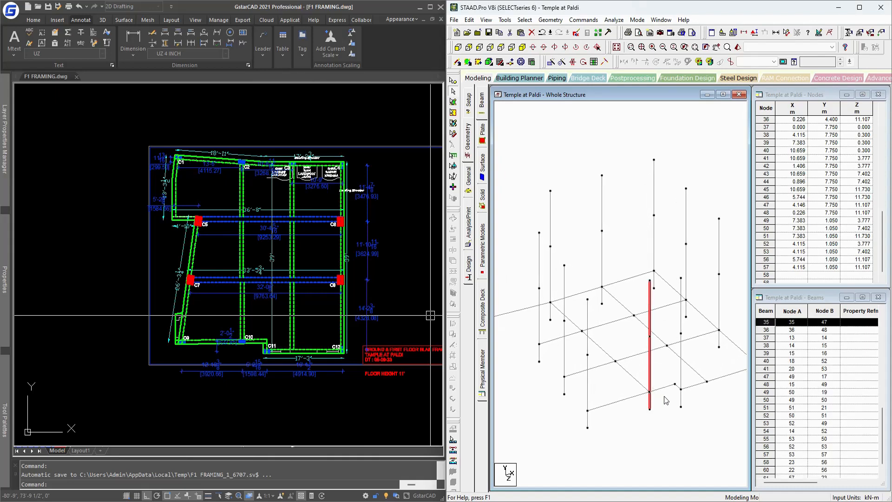
scroll(652, 408, "up", 5)
scroll(671, 358, "up", 5)
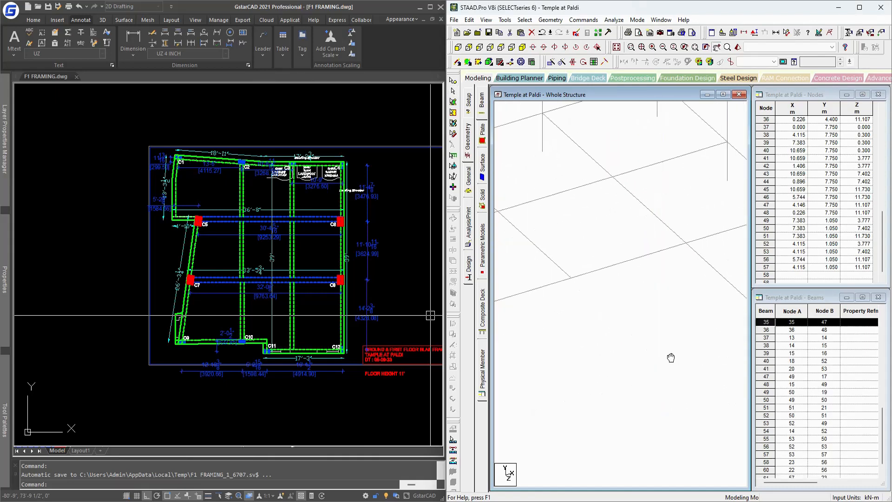
scroll(617, 320, "up", 5)
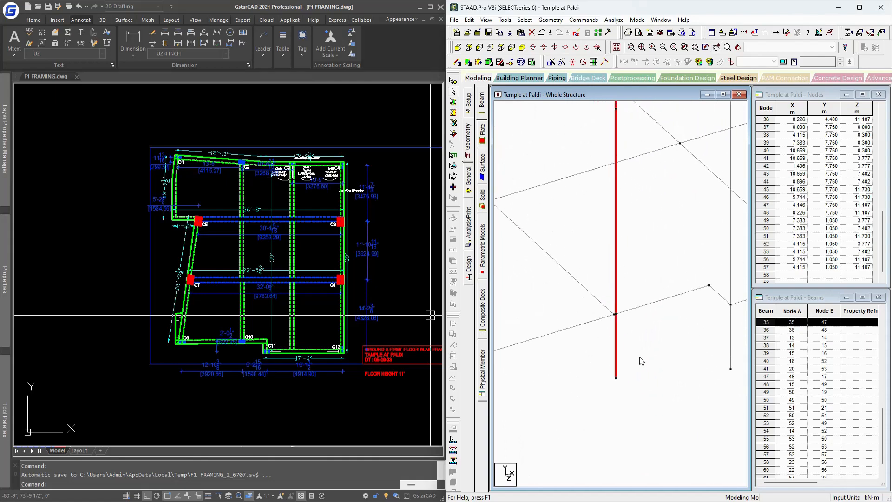
scroll(648, 353, "up", 4)
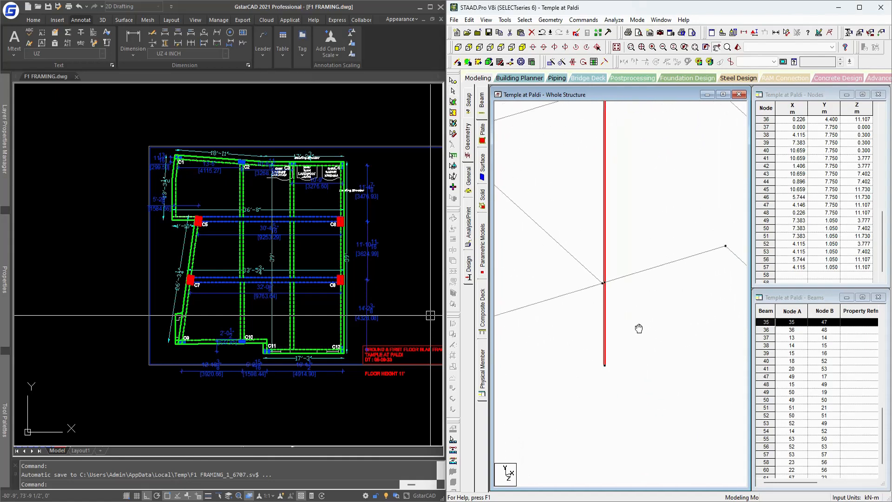
scroll(663, 273, "up", 3)
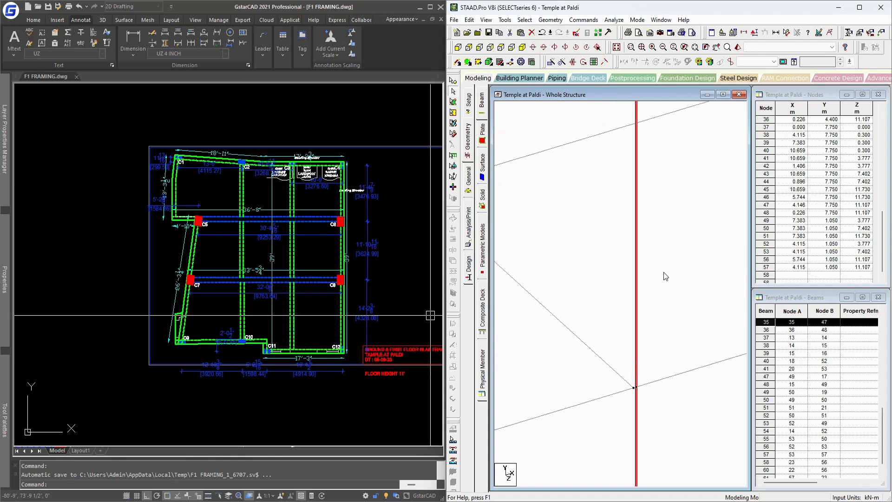
middle_click_drag(691, 399, 612, 94)
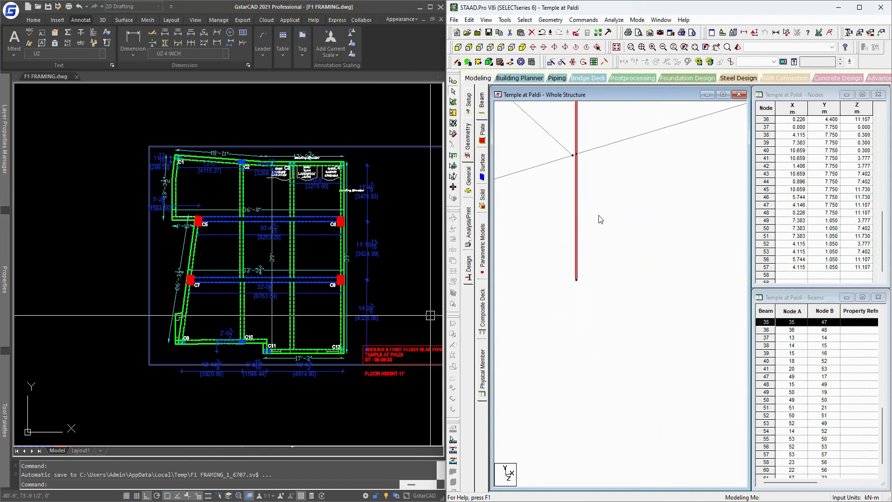
scroll(598, 216, "up", 5)
middle_click_drag(633, 339, 599, 186)
scroll(599, 183, "up", 3)
middle_click_drag(622, 246, 621, 240)
key("ctrl+v")
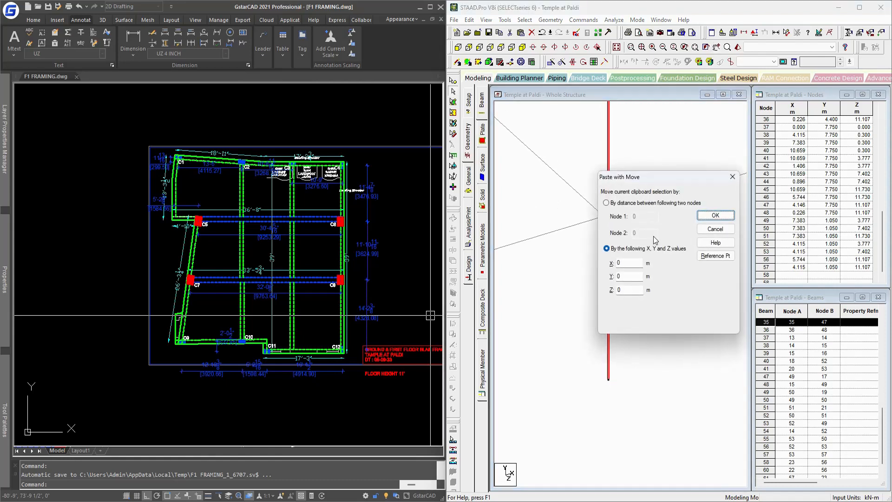
left_click(711, 255)
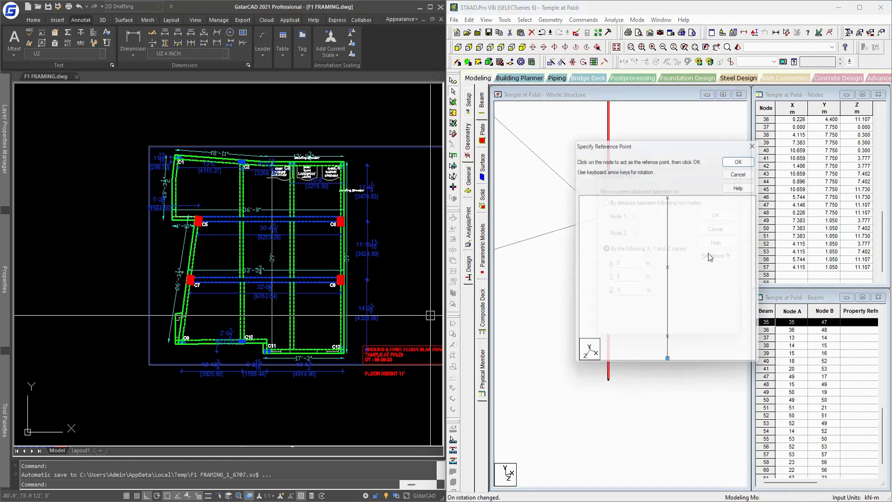
left_click(669, 342)
left_click(744, 158)
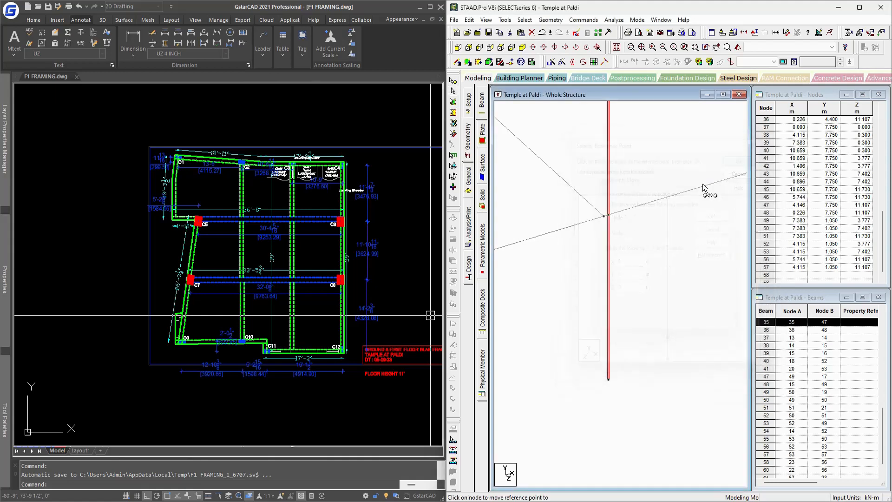
left_click(606, 218)
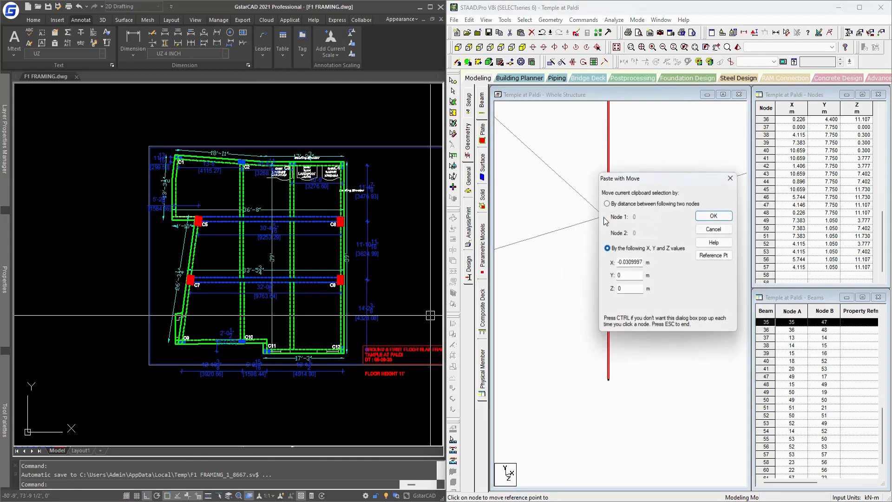
left_click(715, 215)
Step: Delete the original misaligned C10 column members together with their orphaned nodes
middle_click_drag(669, 235, 662, 380)
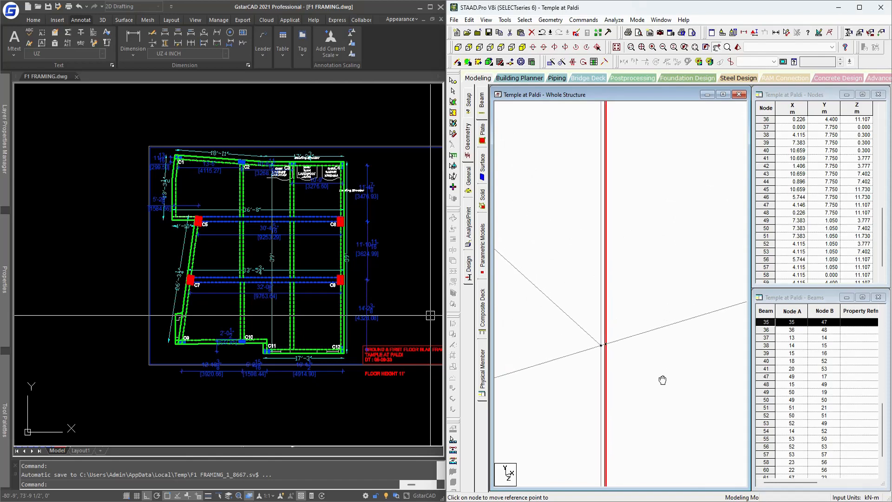
mouse_move(655, 266)
middle_mouse_down()
mouse_move(665, 290)
mouse_move(659, 258)
middle_mouse_up()
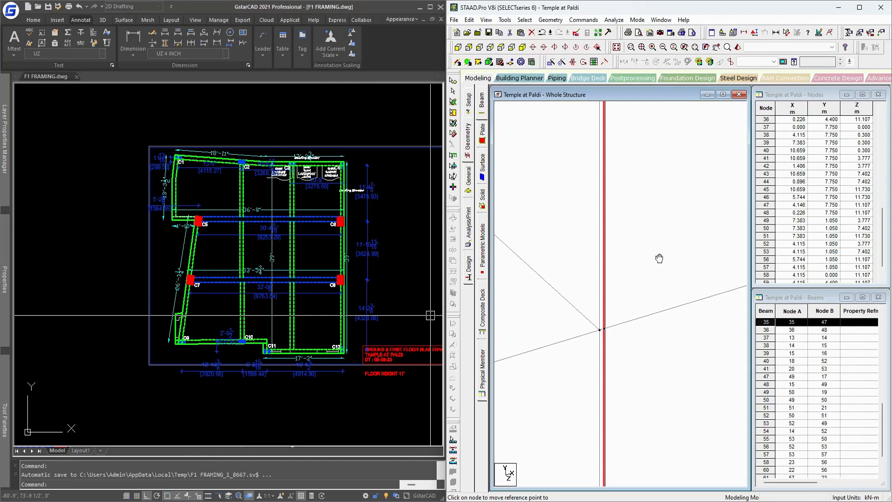
key("Delete")
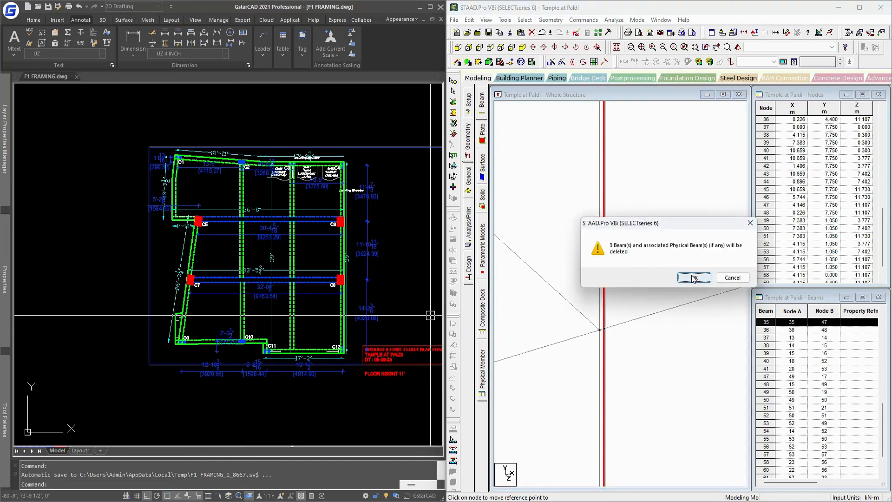
left_click(694, 278)
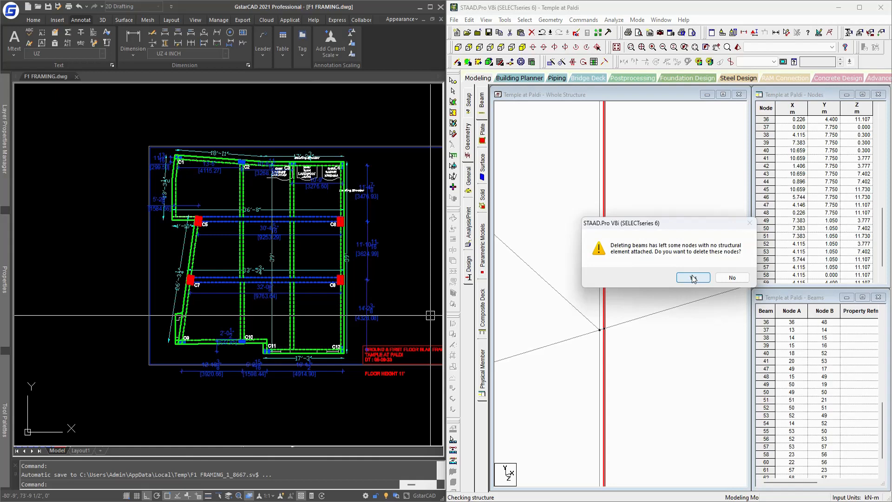
left_click(693, 278)
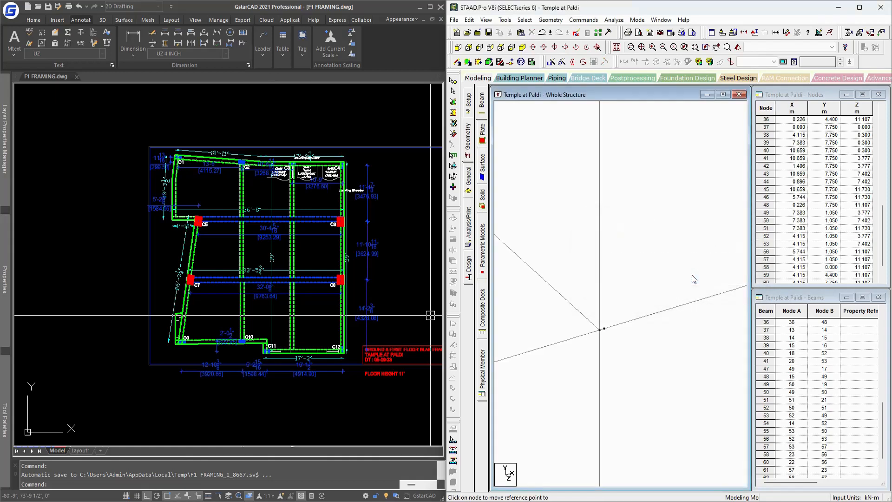
Step: Merge the tiny segment at C10 with the adjoining plinth beam towards C11, retaining beam number 58
left_click(607, 291)
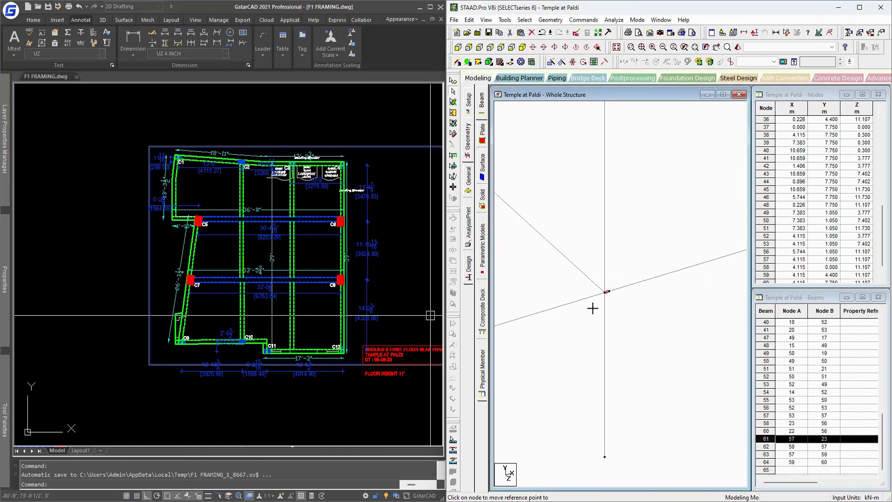
left_click(649, 282, "ctrl")
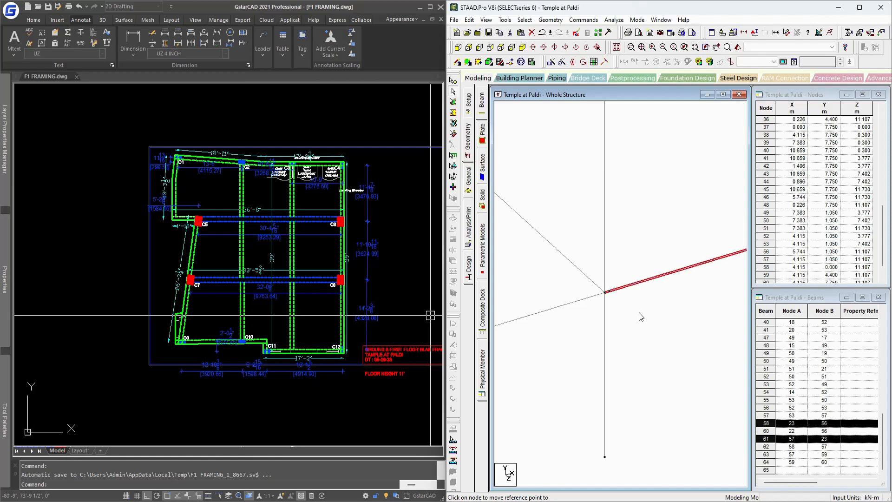
middle_click_drag(669, 226, 617, 327)
left_click(615, 327)
left_click(550, 300)
left_click(553, 278)
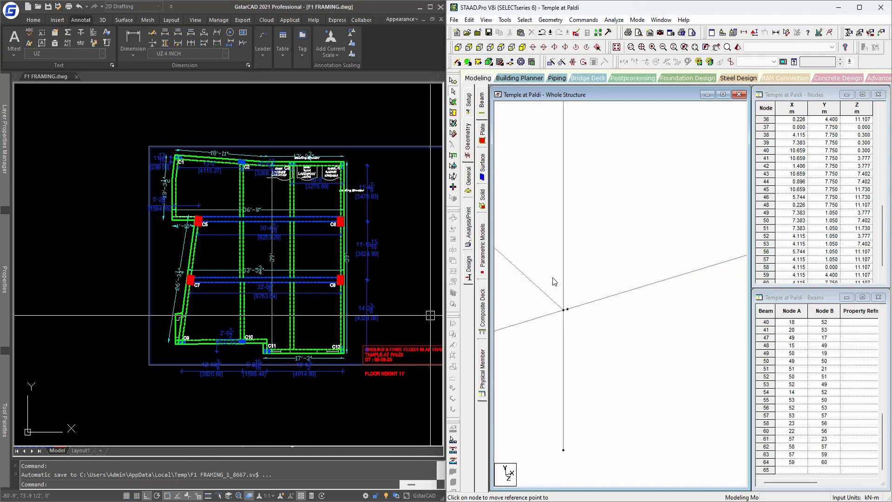
left_click(601, 298)
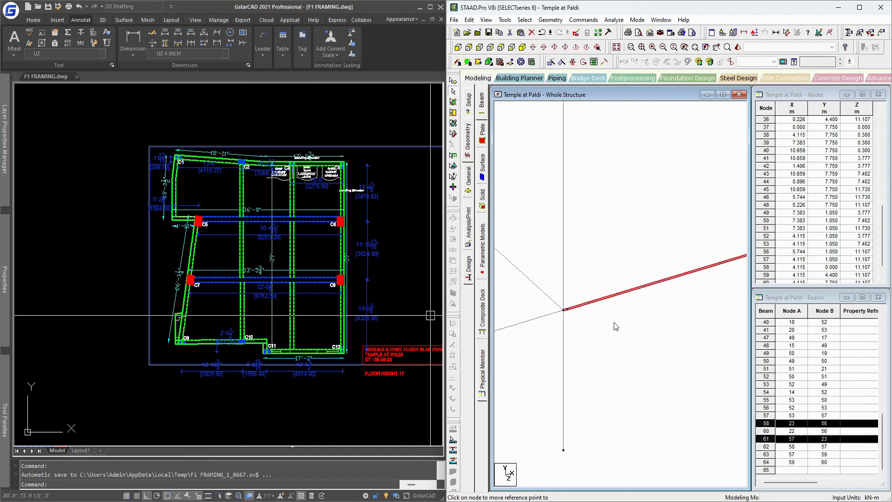
key("alt+g")
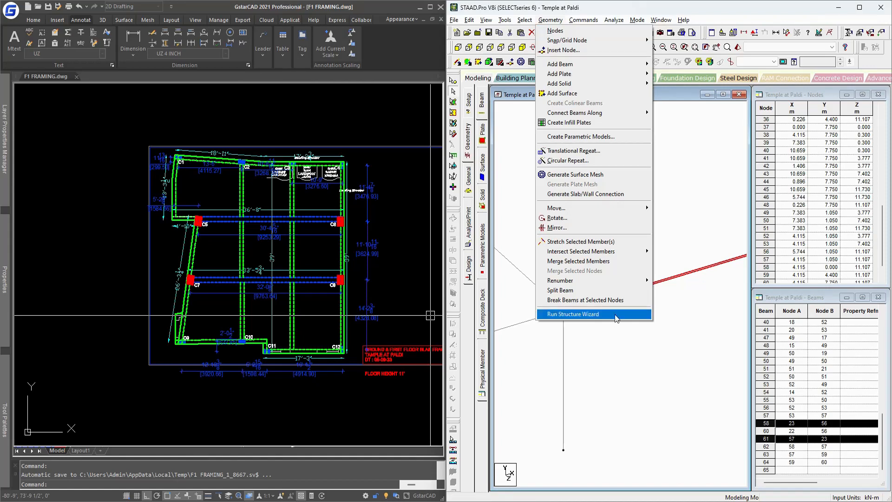
left_click(614, 262)
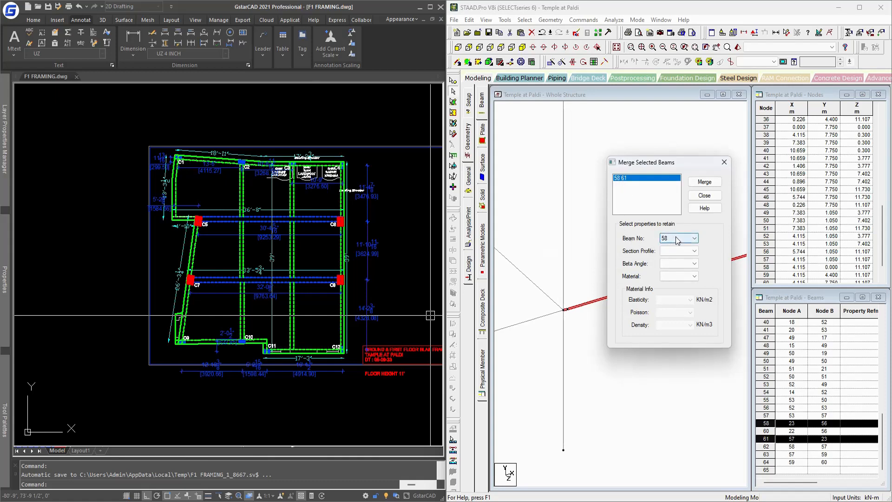
left_click(704, 182)
left_click(704, 196)
Step: Isolate all plinth-level beams so only they are displayed, and show them in plan view
middle_click_drag(669, 171, 640, 237)
scroll(626, 201, "down", 2)
left_click(617, 47)
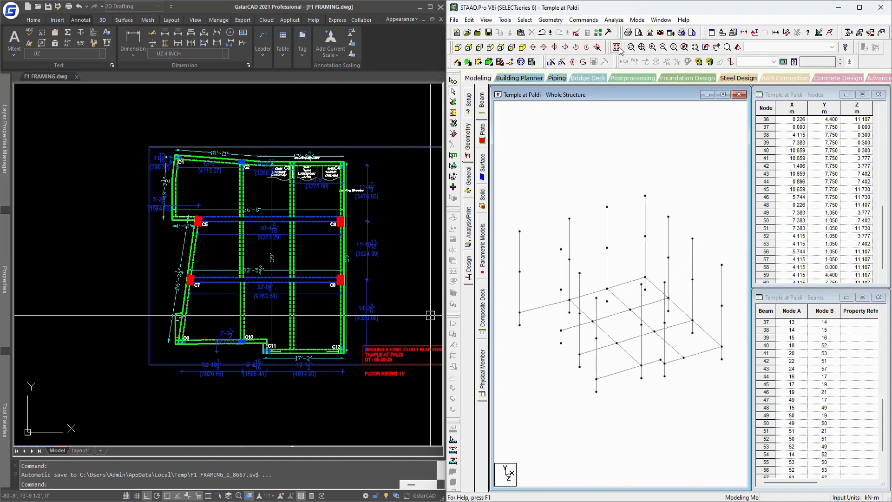
left_click(494, 63)
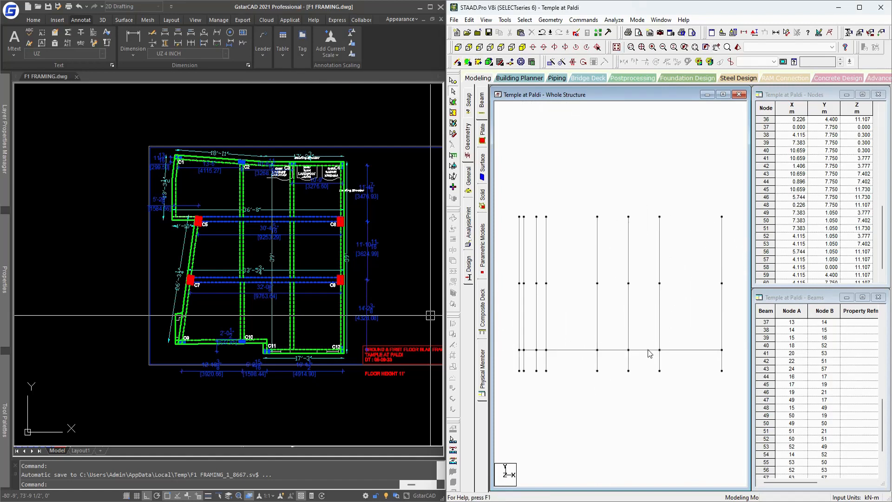
mouse_move(722, 345)
left_mouse_down()
mouse_move(619, 342)
mouse_move(506, 360)
mouse_move(734, 354)
left_mouse_up()
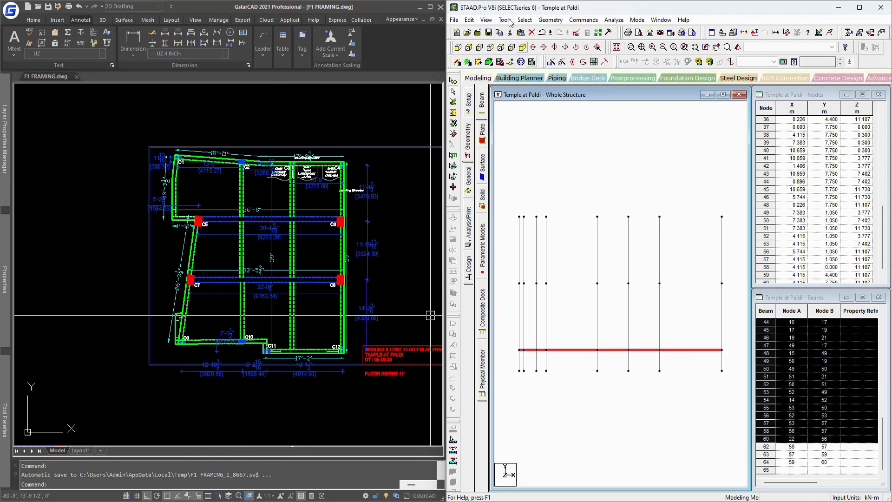
left_click(486, 20)
left_click(522, 49)
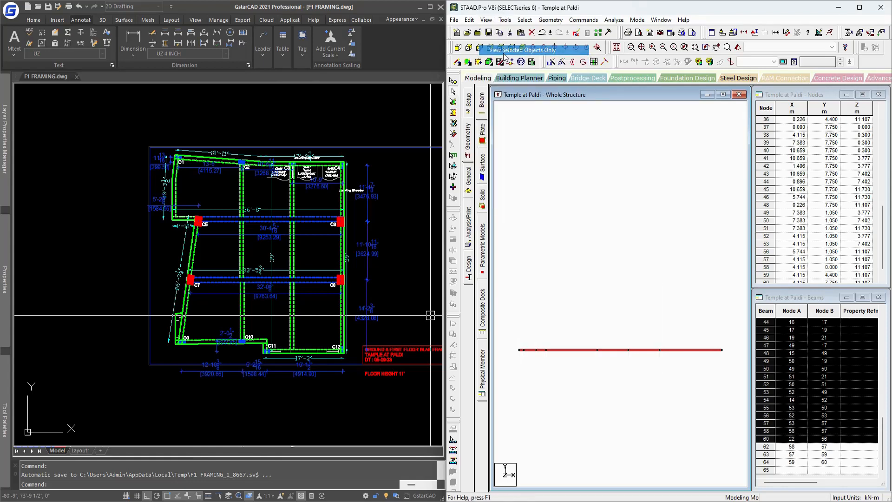
left_click(501, 47)
left_click(603, 165)
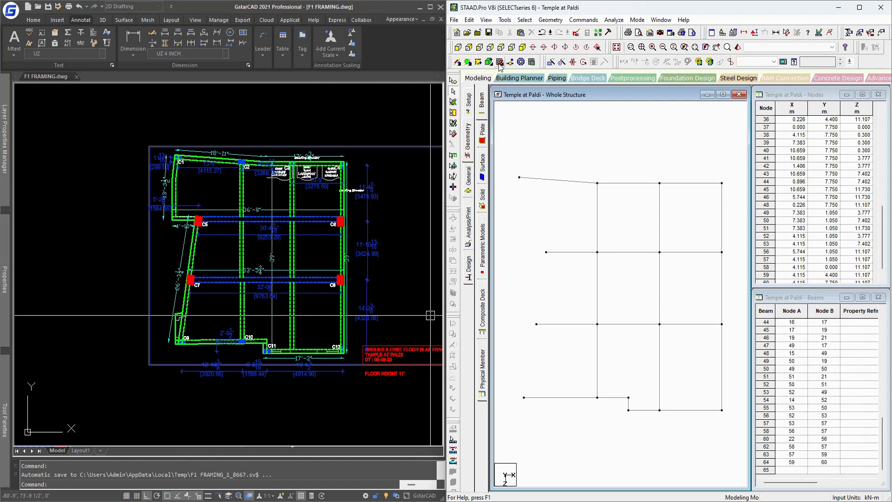
Step: Add plinth beams from C9 to C7 and from C7 to C5 along the slanted edge
left_click(458, 62)
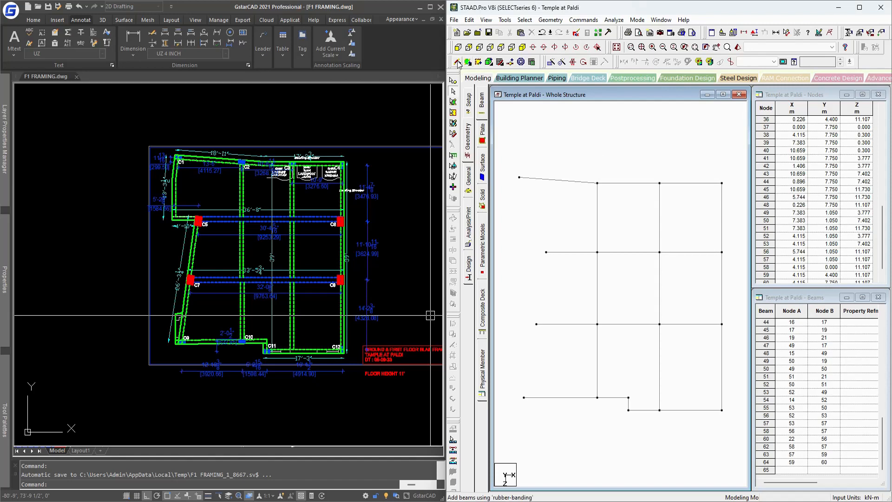
left_click(524, 397)
left_click(537, 324)
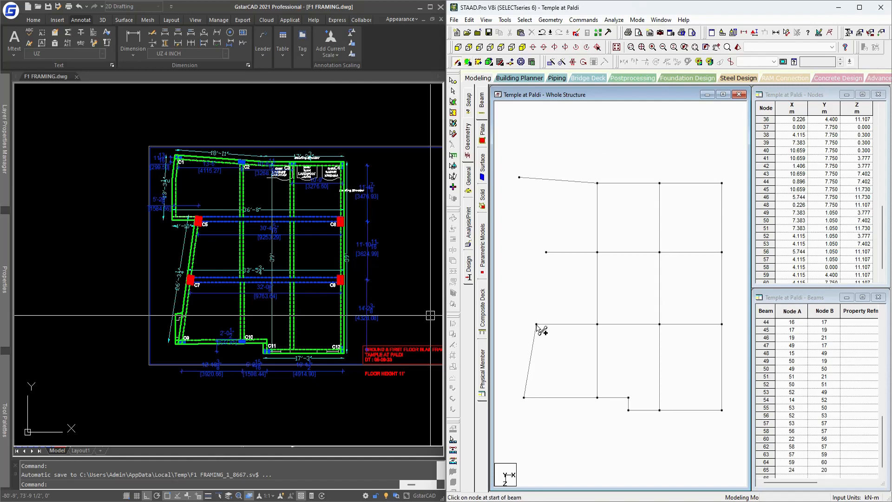
left_click(546, 252)
Step: In GstarCAD, examine the beam corner between C1 and C5 and which points its horizontal offset dimension from C5 spans
middle_click_drag(170, 217, 178, 218)
scroll(177, 217, "up", 3)
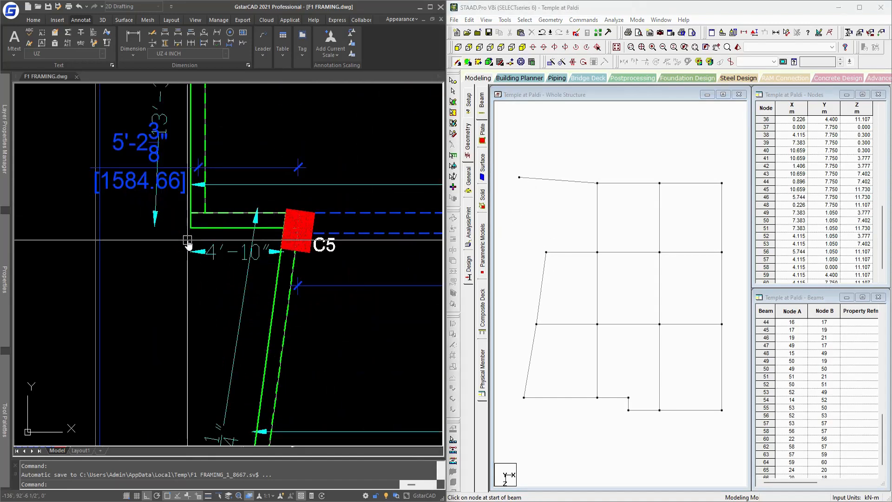
scroll(205, 226, "down", 2)
scroll(205, 215, "up", 1)
mouse_move(212, 153)
middle_mouse_down()
mouse_move(205, 215)
mouse_move(217, 209)
middle_mouse_up()
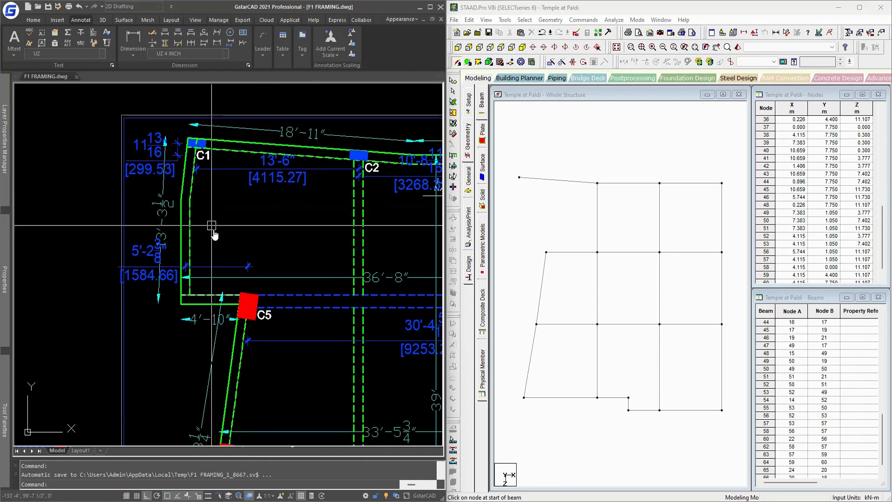
scroll(205, 307, "up", 1)
left_click(222, 242)
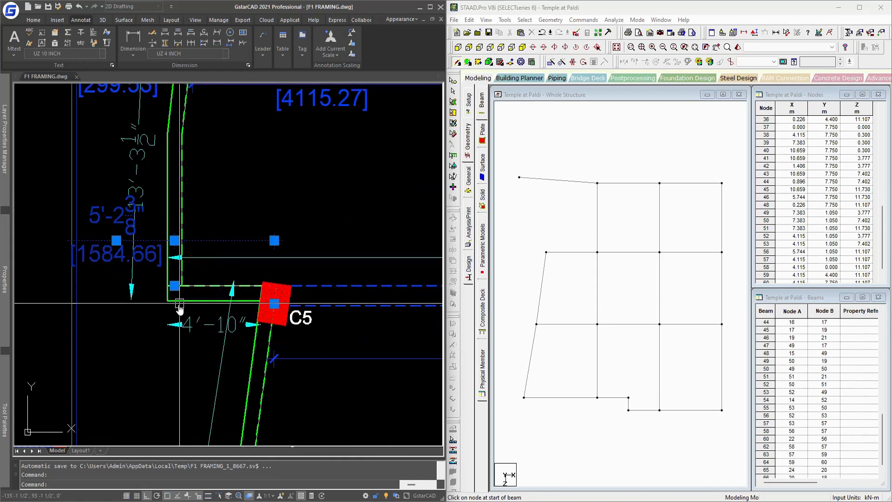
key("Escape")
Step: In STAAD.Pro, copy the C5 plinth node -1.585 m along X with a one-step Translational Repeat, linking it with a beam
left_click(551, 278)
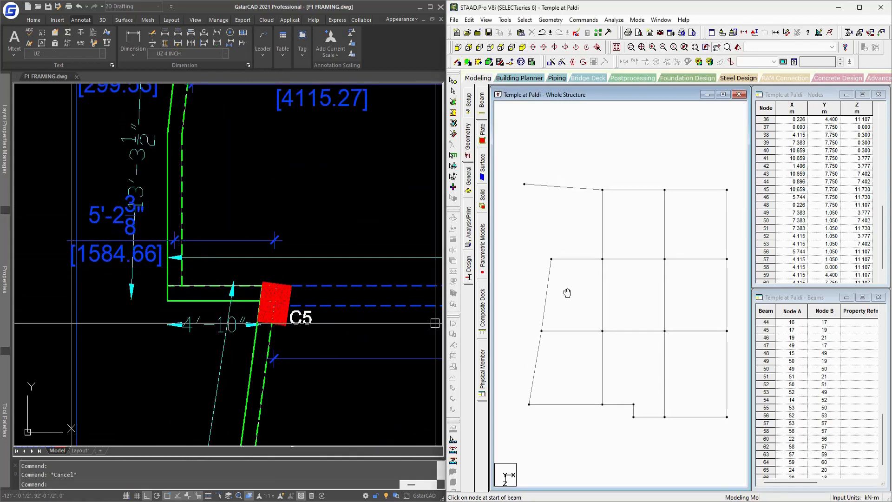
left_click(454, 83)
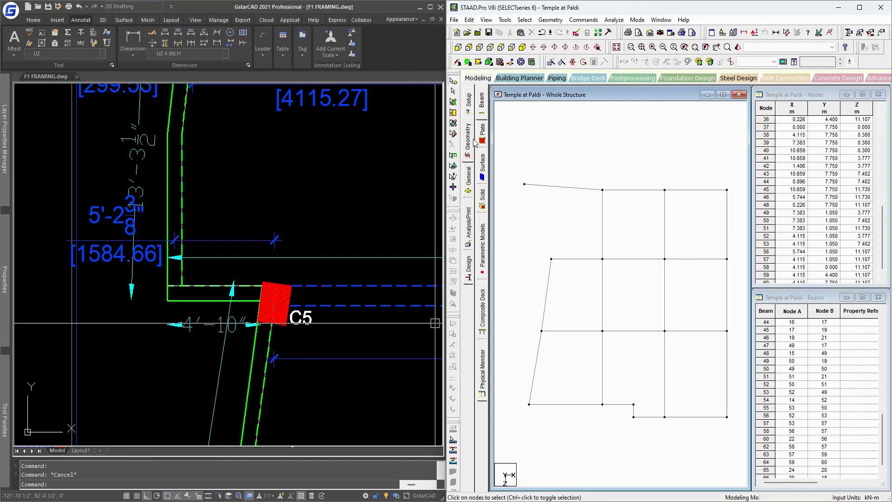
left_click(560, 270)
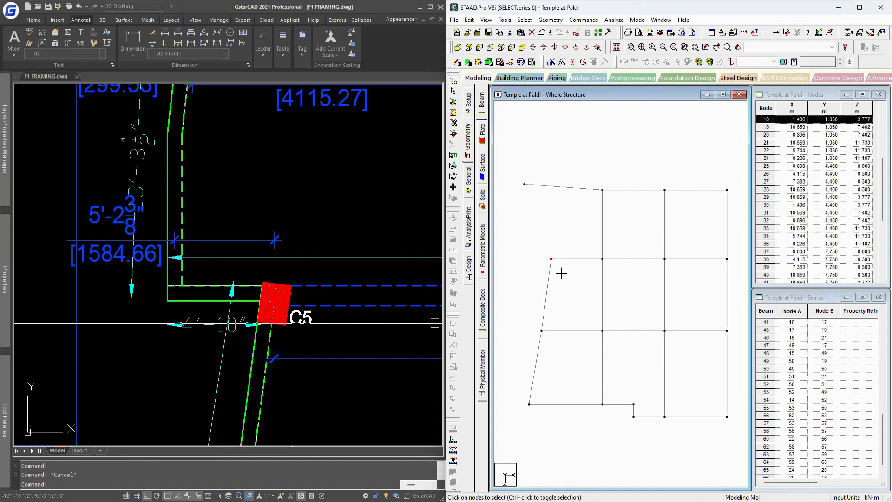
left_click(551, 61)
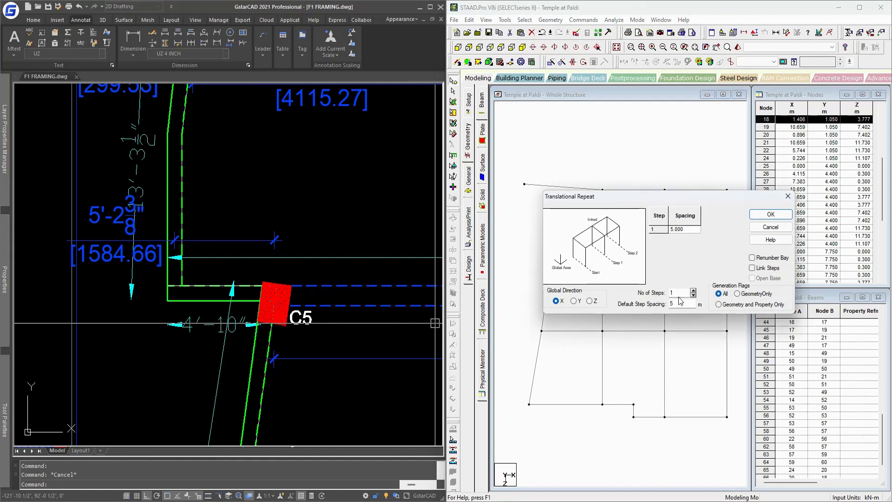
left_click(695, 231)
type("-1.585")
left_click(770, 214)
mouse_move(561, 251)
middle_mouse_down()
mouse_move(600, 266)
mouse_move(583, 265)
mouse_move(588, 300)
middle_mouse_up()
scroll(599, 265, "up", 1)
left_click(590, 257)
Step: In GstarCAD, add a vertical linear dimension from the beam bend below C1 to the beam corner beside C5
scroll(583, 265, "up", 2)
middle_click_drag(243, 189, 255, 241)
type("d")
key("space")
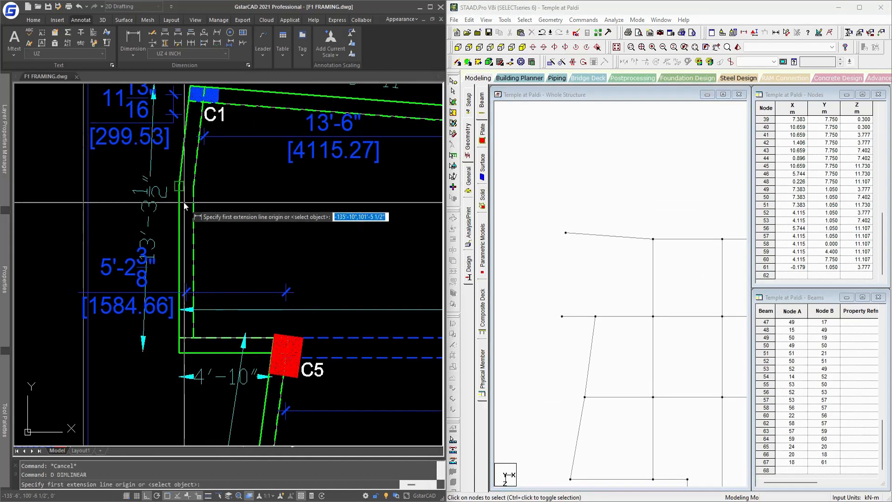
left_click(177, 188)
left_click(180, 344)
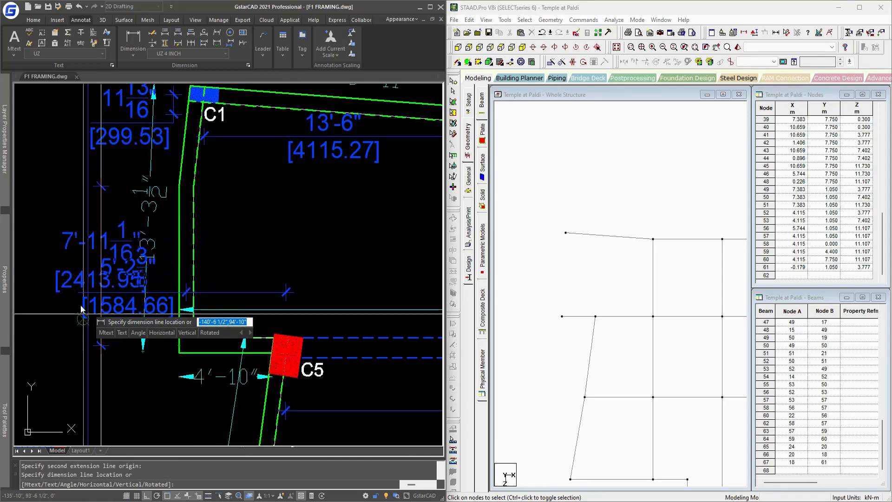
middle_click_drag(50, 292, 126, 295)
left_click(105, 302)
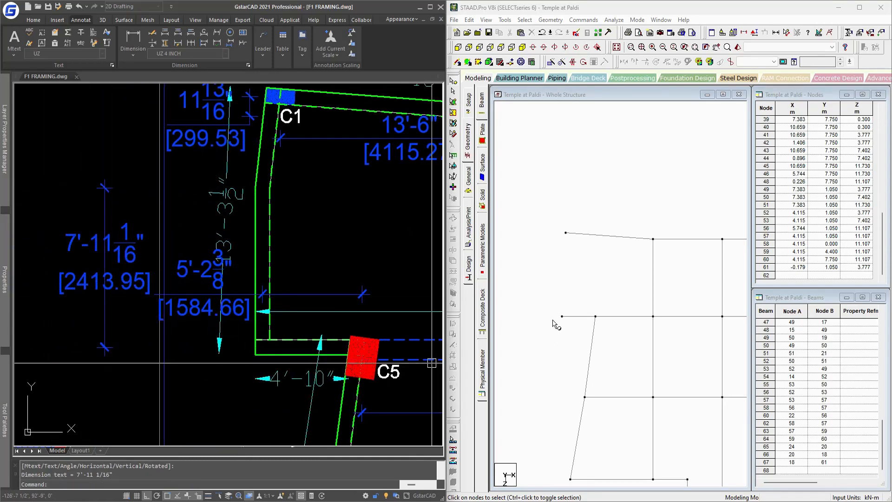
Step: In STAAD.Pro, copy the offset corner node beside C5 by -2.414 m along Z using Translational Repeat, linking it with a beam
left_click_drag(551, 312, 566, 325)
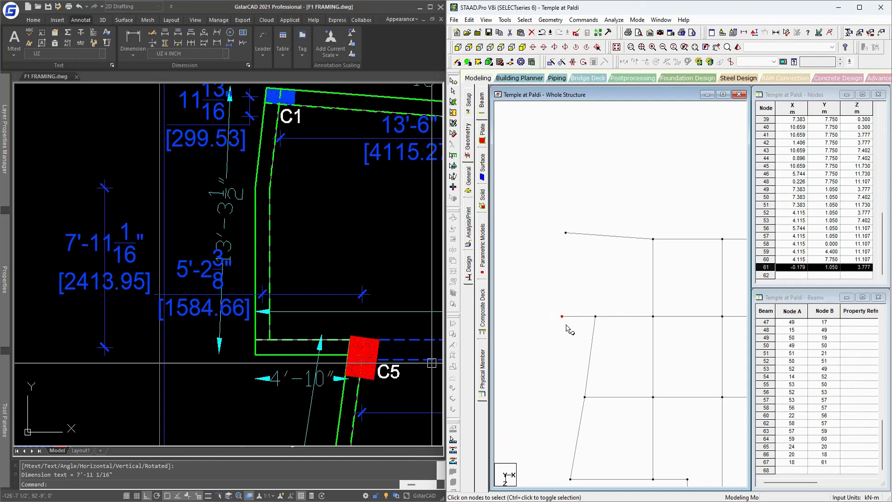
left_click(551, 62)
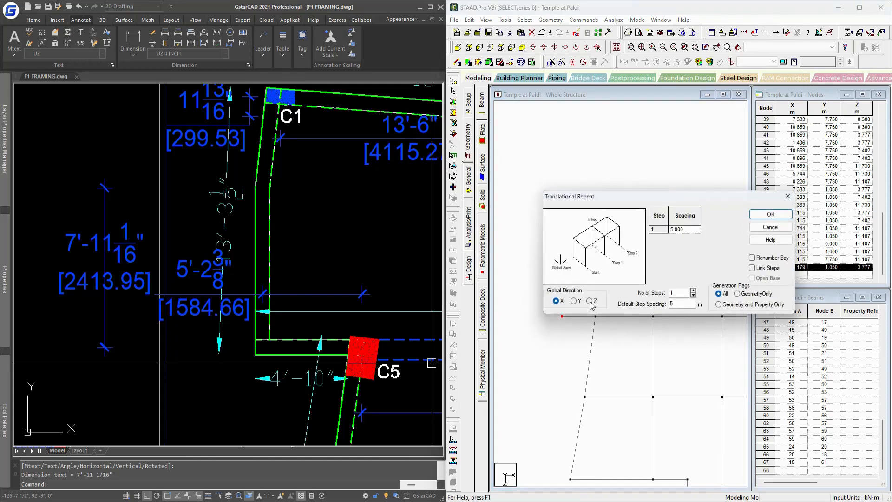
left_click_drag(675, 303, 662, 306)
left_click(767, 215)
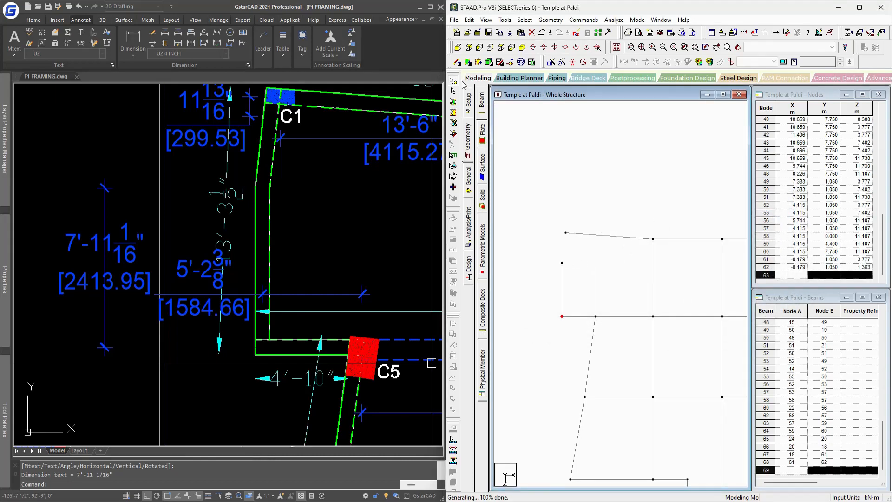
Step: Add a plinth beam from the bend node to the C1 node to close the outer edge
left_click(458, 62)
left_click(561, 263)
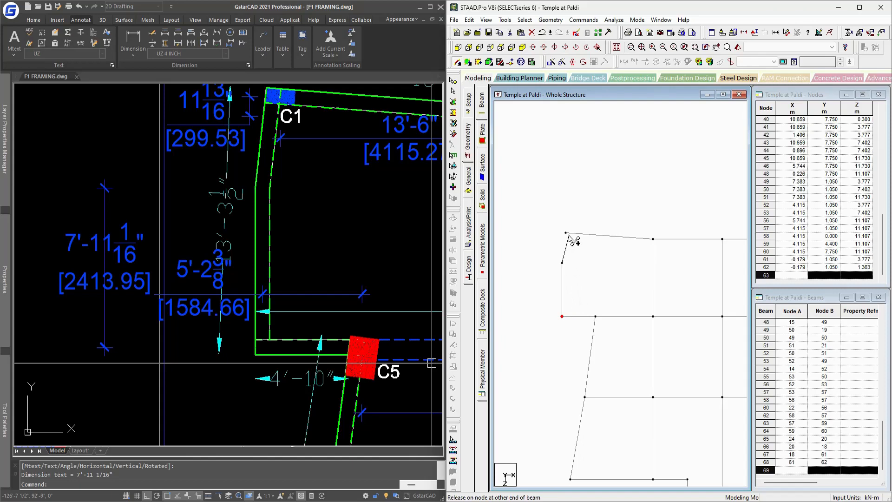
left_click(565, 233)
middle_click_drag(616, 302, 580, 269)
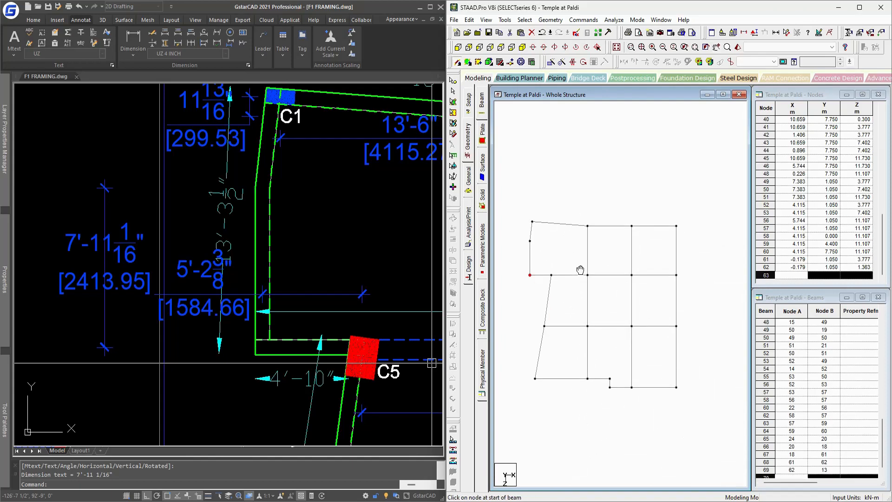
key("Escape")
Step: Compare the completed plinth beams with the full framing plan, then clear the selection and display the whole structure in isometric view
left_click(237, 228)
scroll(230, 227, "down", 8)
scroll(312, 275, "up", 4)
middle_click_drag(312, 275, 310, 289)
middle_click_drag(649, 296, 658, 282)
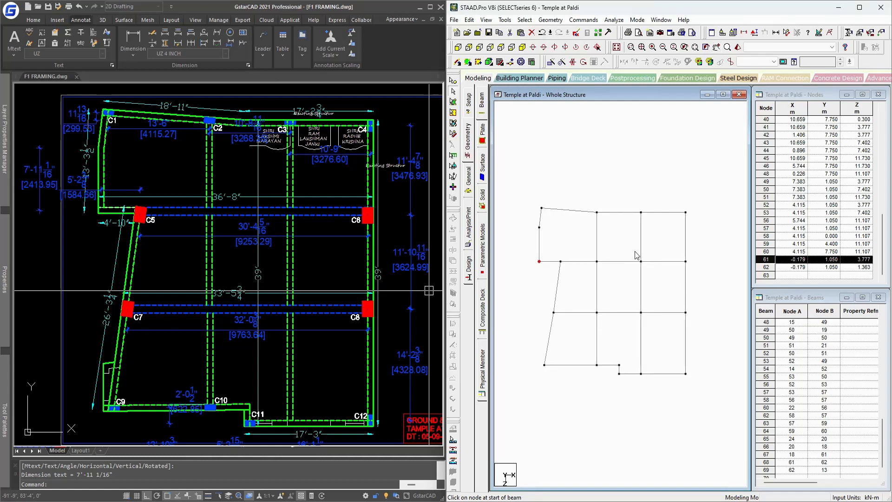
left_click(602, 164)
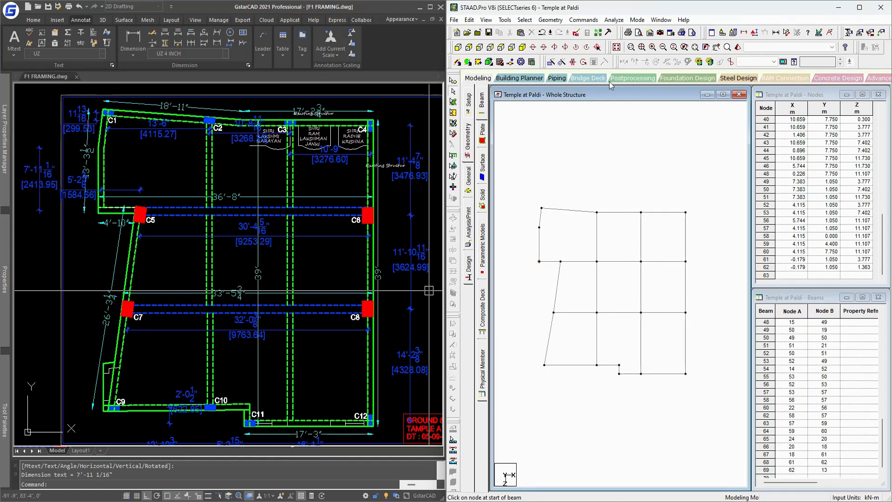
left_click(616, 48)
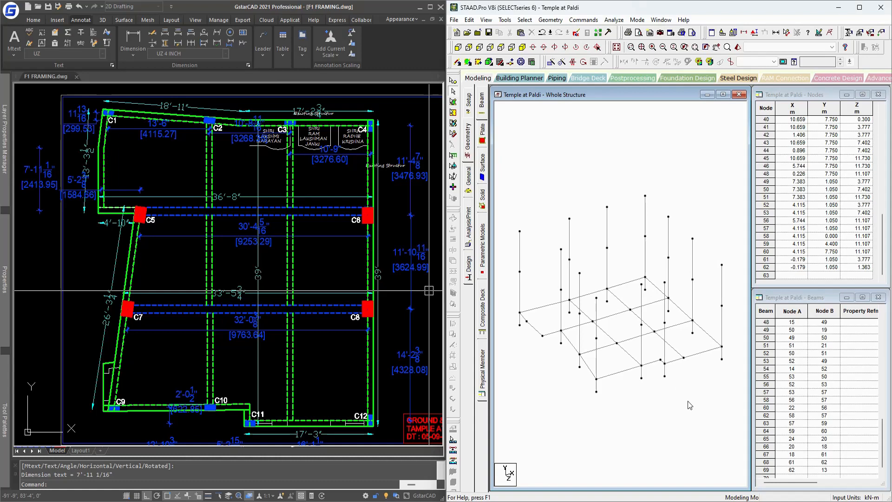
middle_click_drag(688, 401, 688, 398)
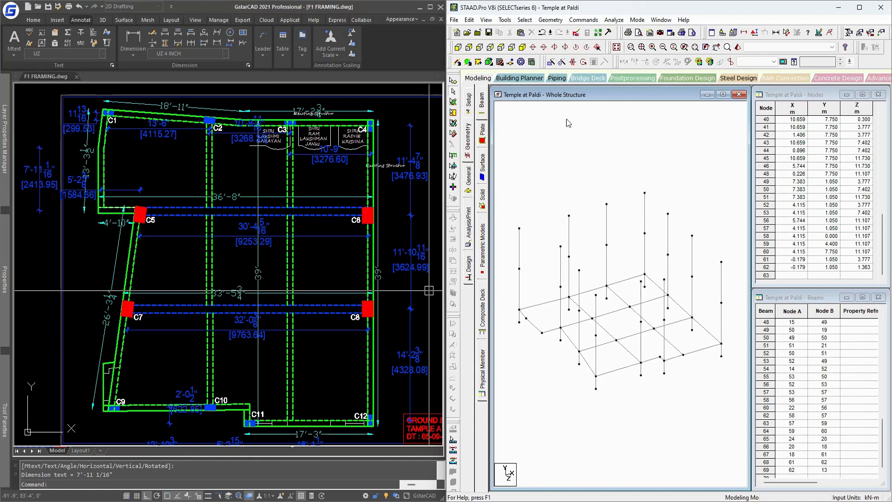
Step: Select all plinth-level beams in an elevation view of the whole structure
left_click(457, 62)
left_click(457, 47)
left_click_drag(557, 329, 717, 330)
left_click(617, 47)
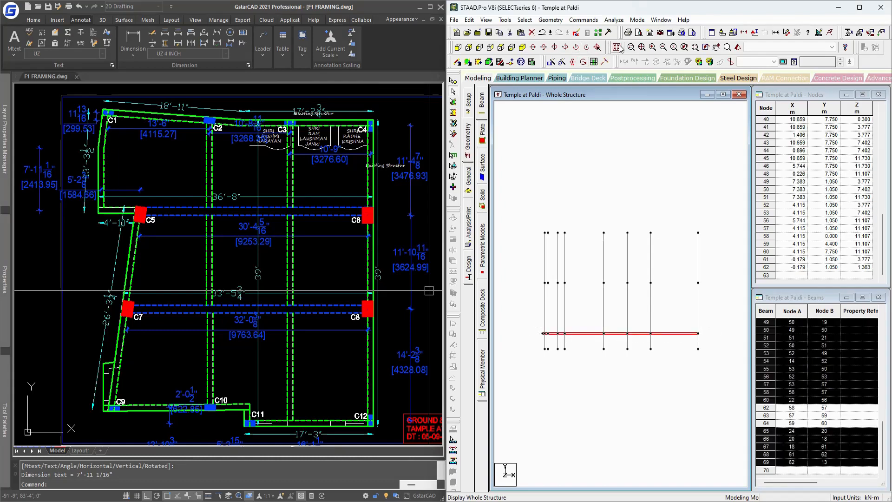
Step: Copy the selected plinth beams to the 4.400 m and 7.750 m levels, using the C1 node as the paste reference point
middle_click_drag(604, 173, 627, 174)
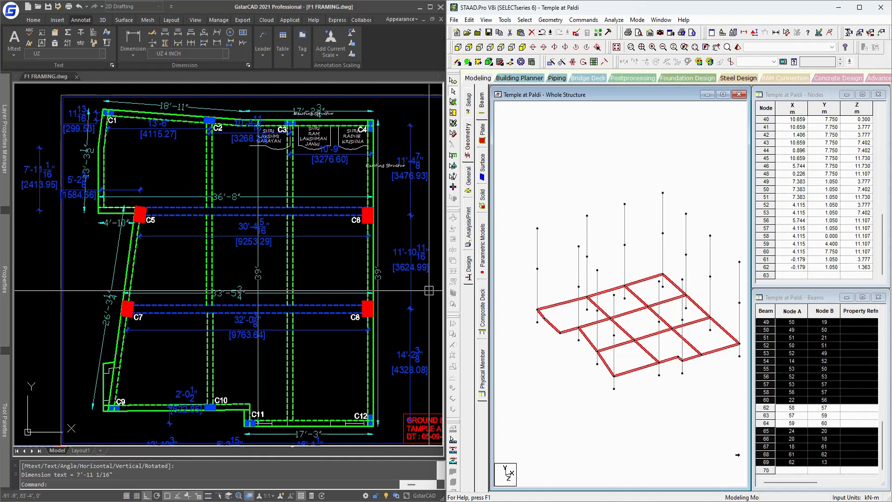
scroll(549, 331, "up", 1)
scroll(524, 364, "up", 1)
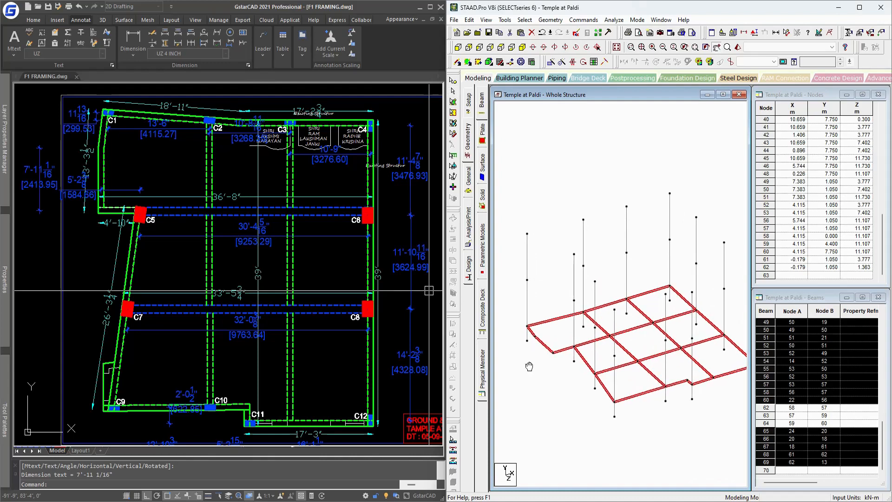
middle_click_drag(552, 406, 541, 358)
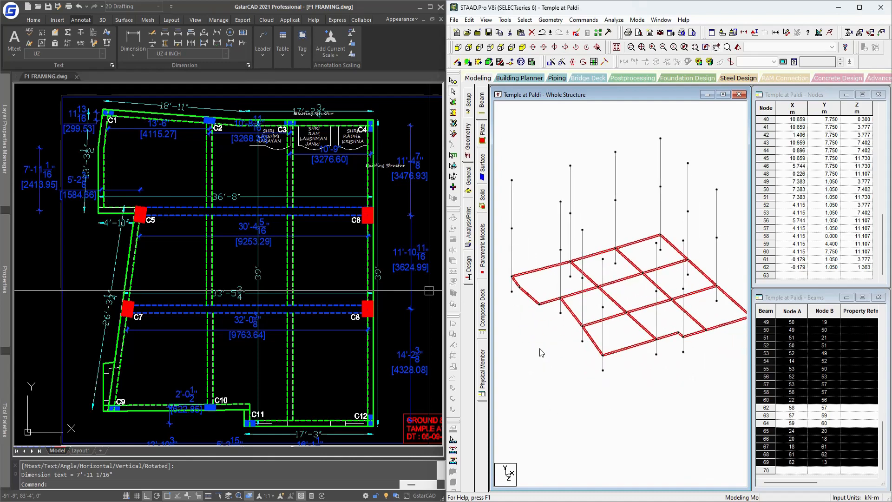
key("ctrl+v")
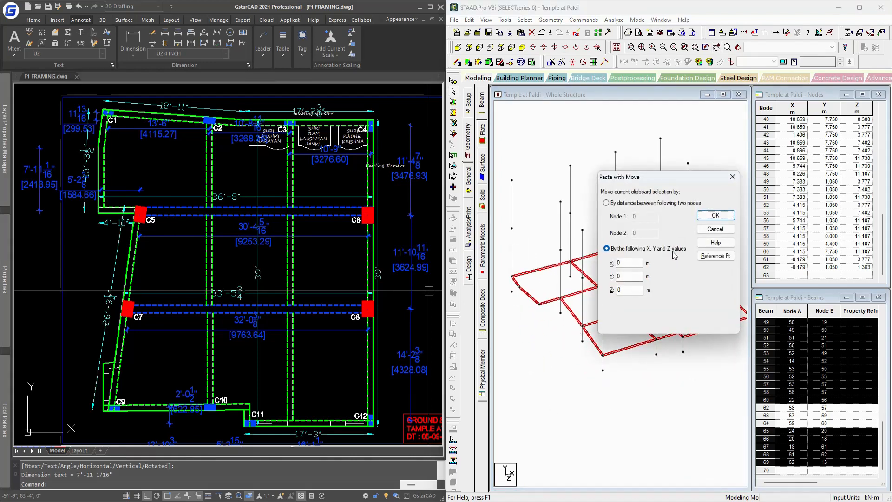
left_click(716, 256)
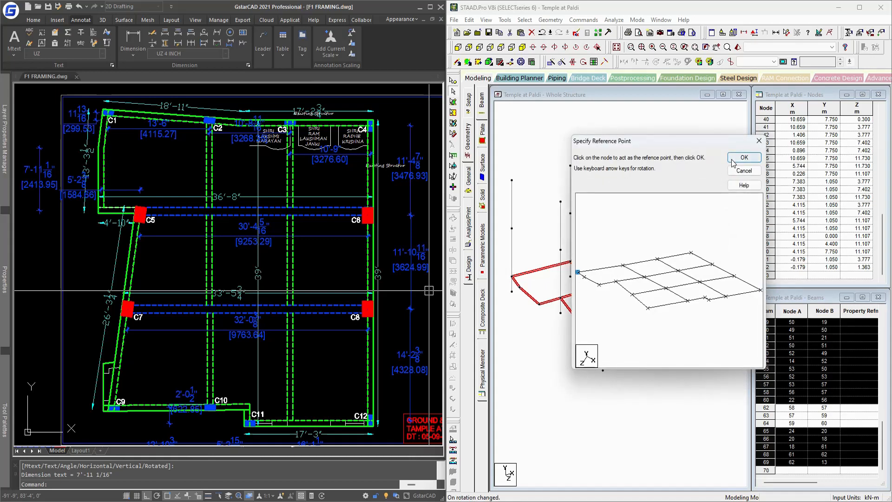
left_click(733, 160)
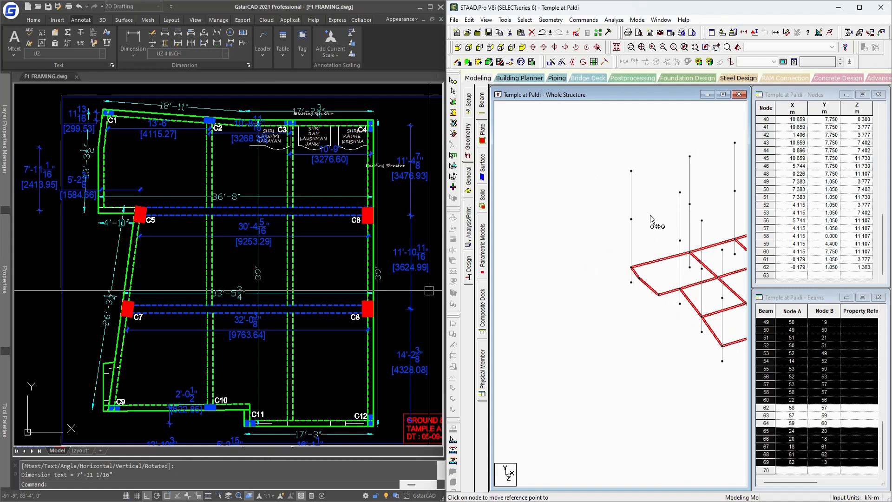
middle_click_drag(653, 216, 597, 239)
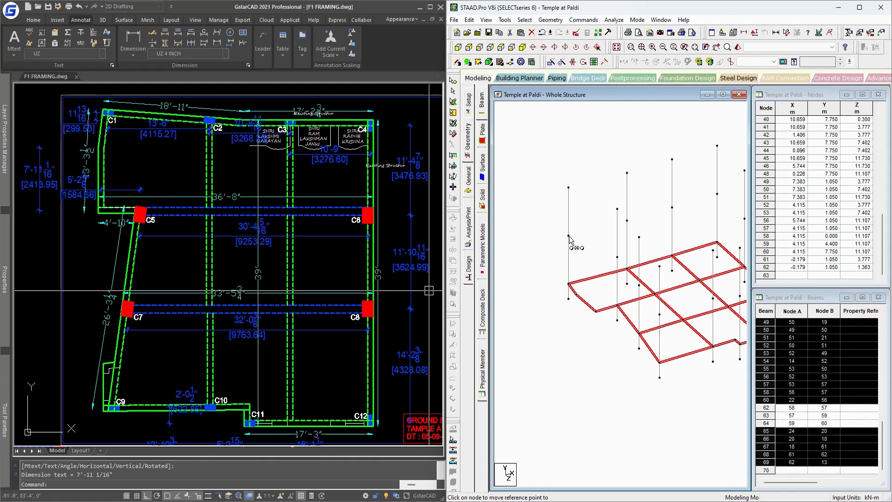
left_click(569, 236)
left_click(569, 188)
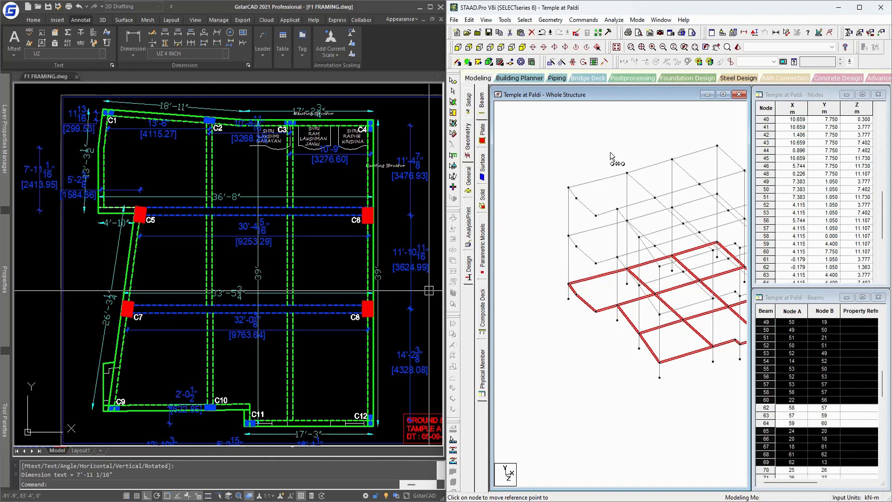
Step: Leave the paste mode, fit the whole frame in view and deselect the plinth beams
middle_click_drag(611, 153, 542, 150)
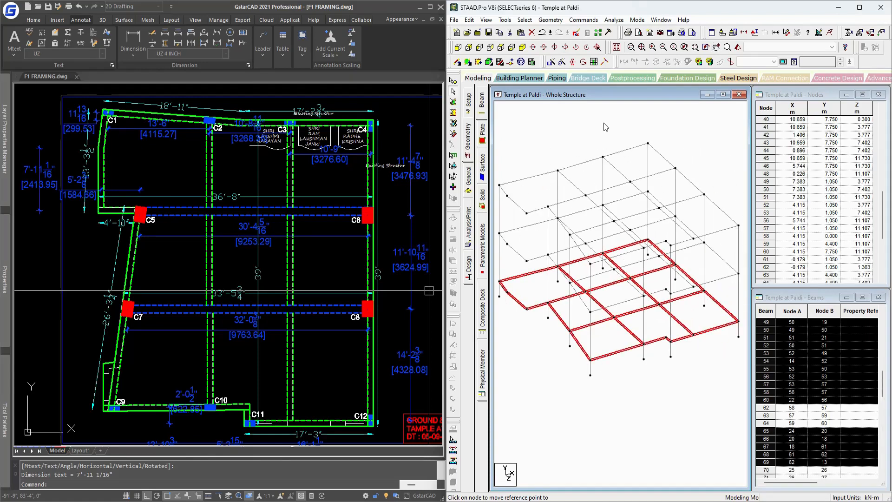
middle_click_drag(604, 122, 628, 120)
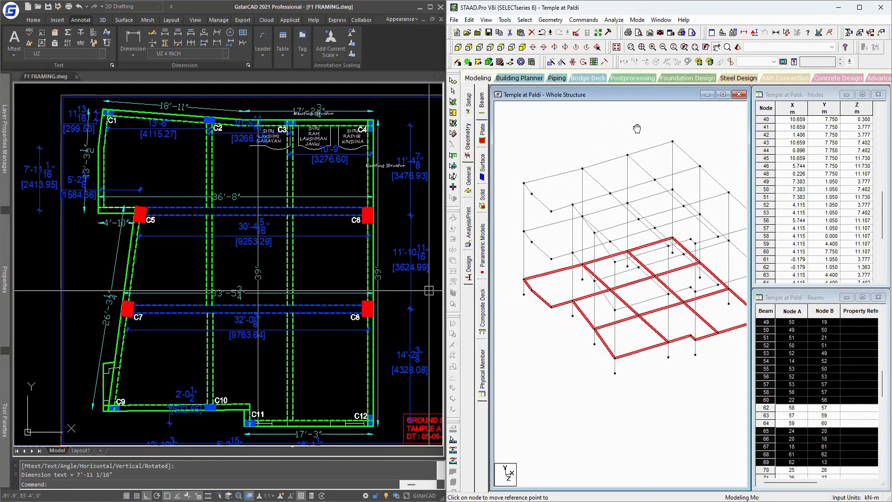
left_click(617, 48)
middle_click_drag(611, 177, 620, 164)
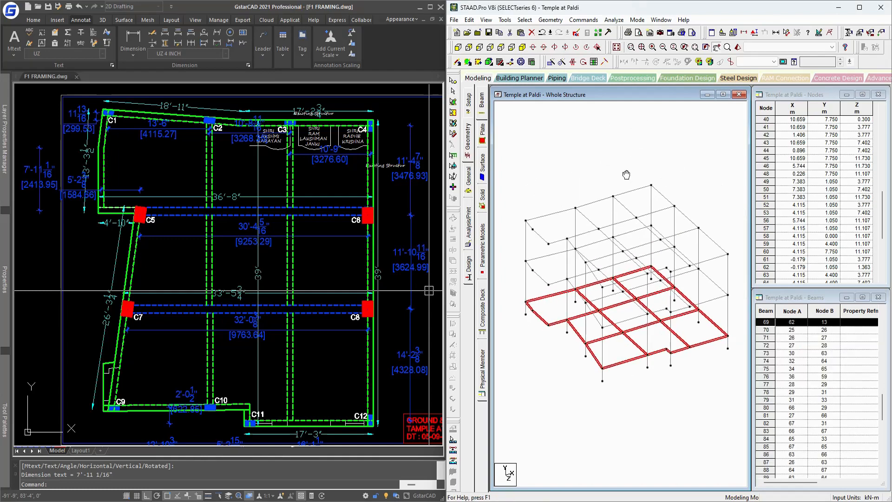
left_click(609, 150)
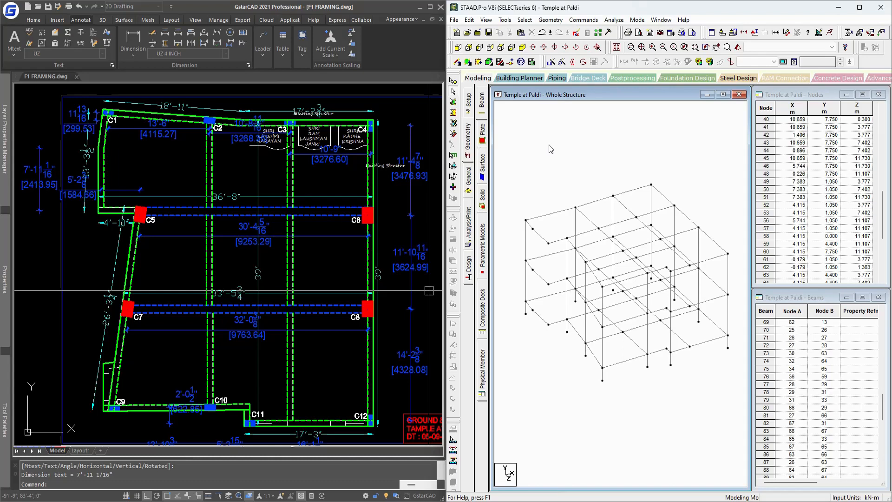
Step: Create a fixed support definition for the structure
left_click(469, 185)
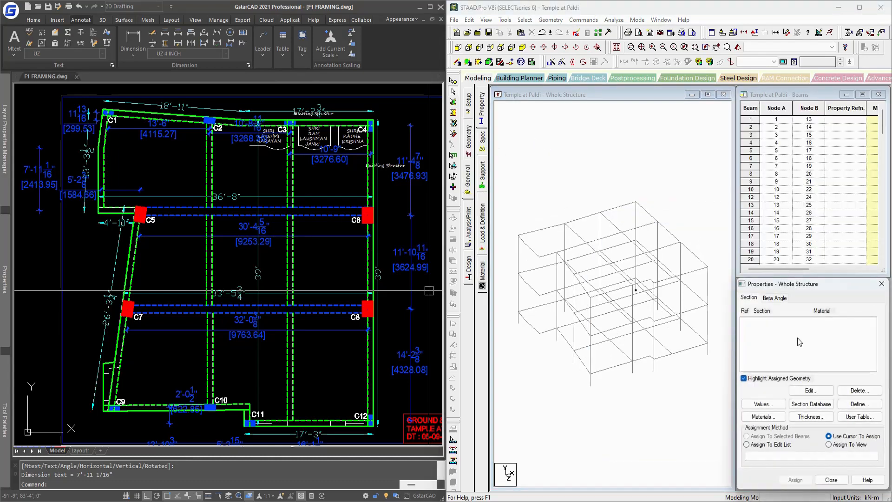
left_click(484, 176)
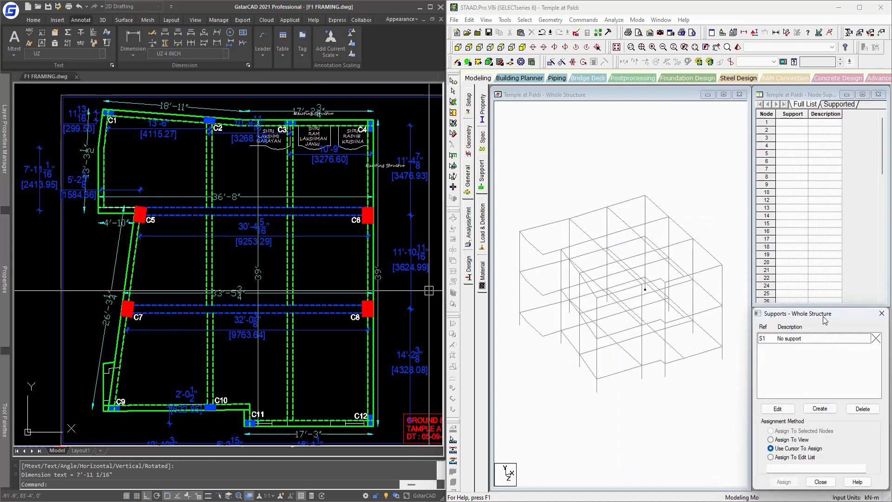
left_click(820, 409)
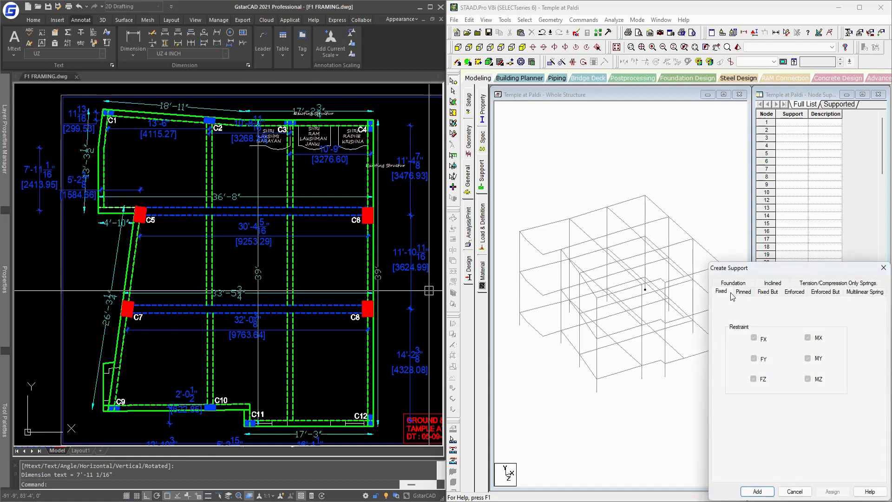
left_click(757, 491)
Step: Try to select all column base nodes in the front elevation for the Support 2 definition
left_click(786, 349)
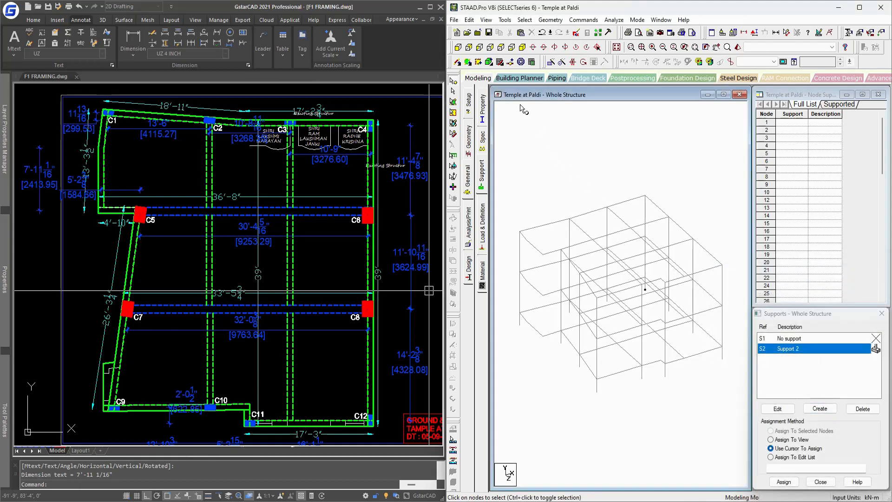
left_click(459, 47)
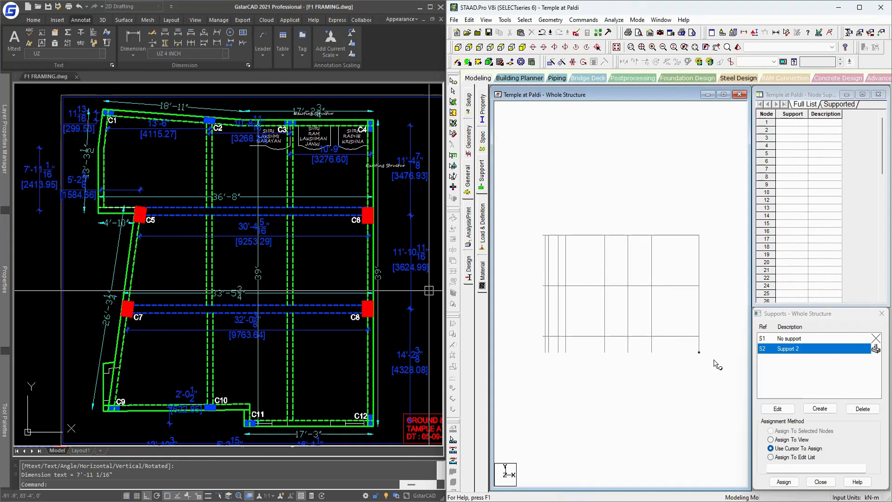
left_click_drag(706, 350, 500, 398)
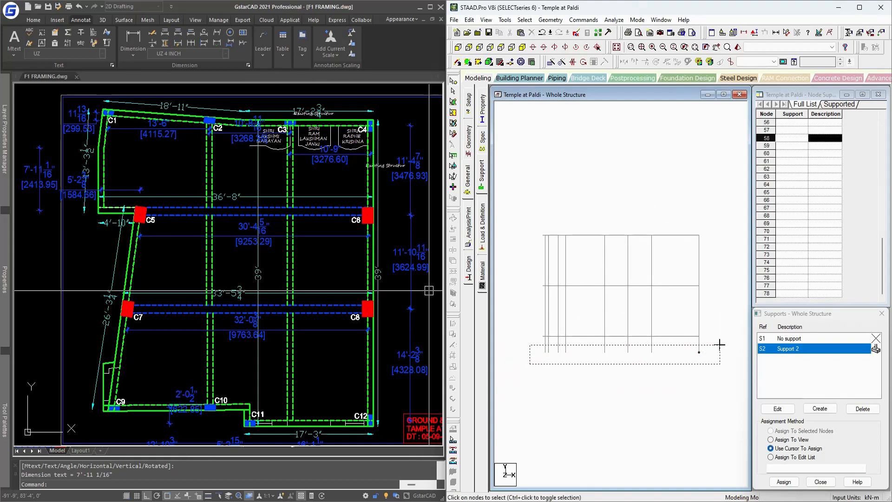
left_click_drag(714, 348, 534, 379)
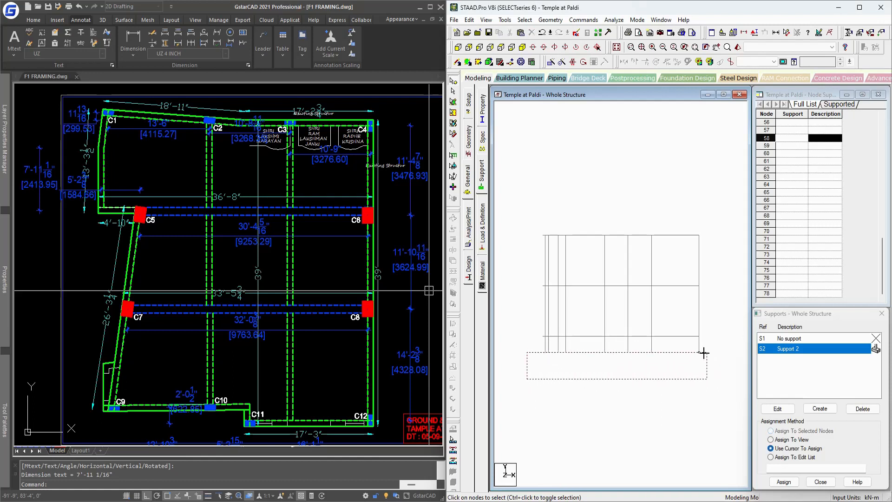
left_click_drag(710, 349, 510, 393)
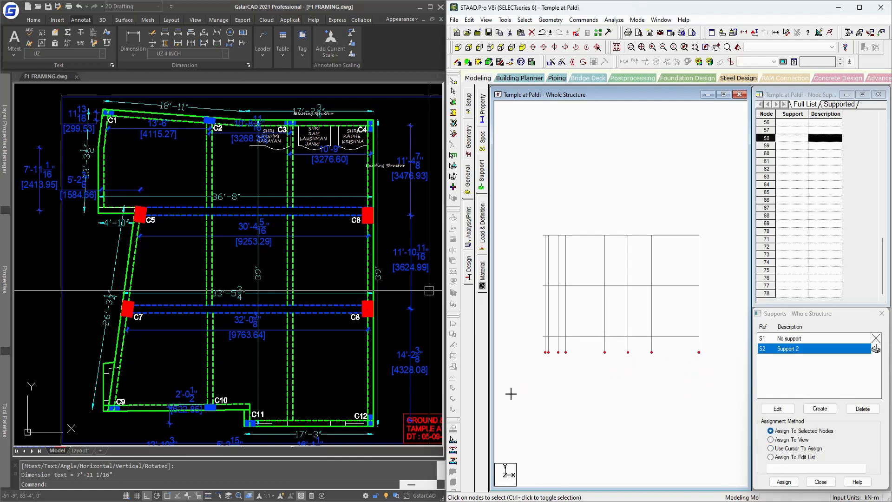
left_click(511, 394)
Step: Try to select the column base nodes in the front elevation using the Drag Line selection mode
left_click(525, 19)
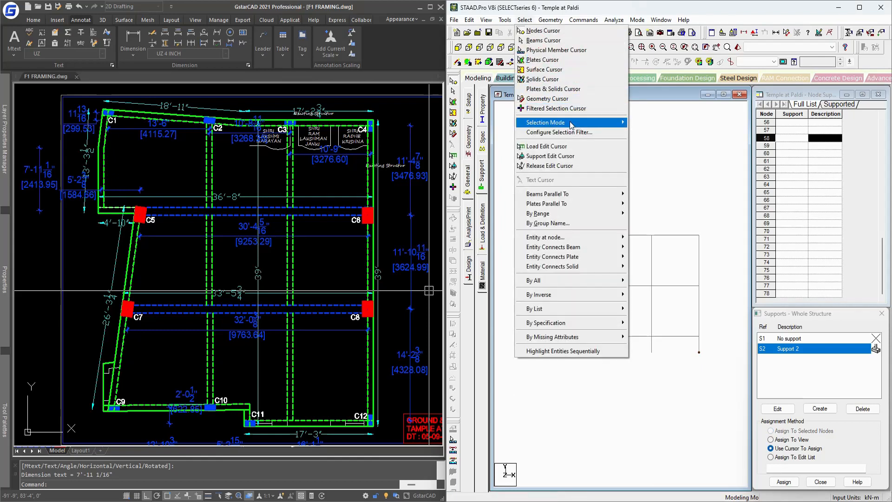
mouse_move(571, 125)
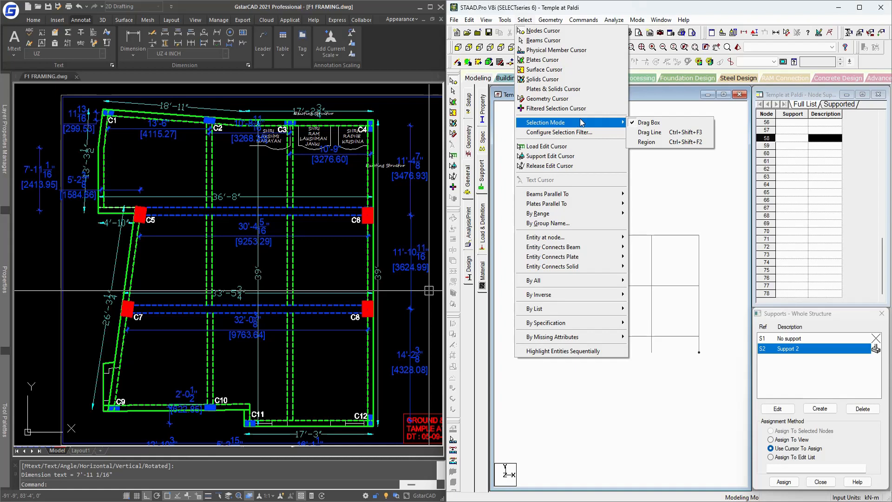
left_click(650, 132)
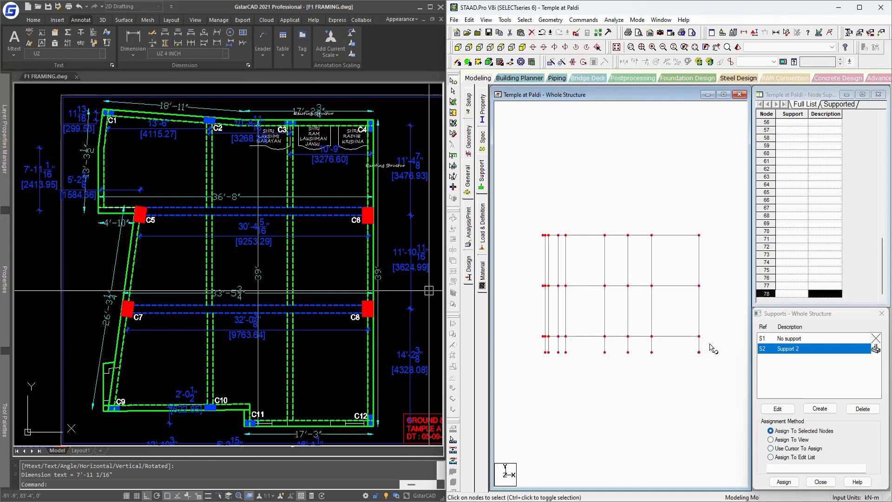
left_click_drag(710, 344, 513, 342)
left_click_drag(586, 211, 576, 392)
left_click_drag(713, 305, 516, 340)
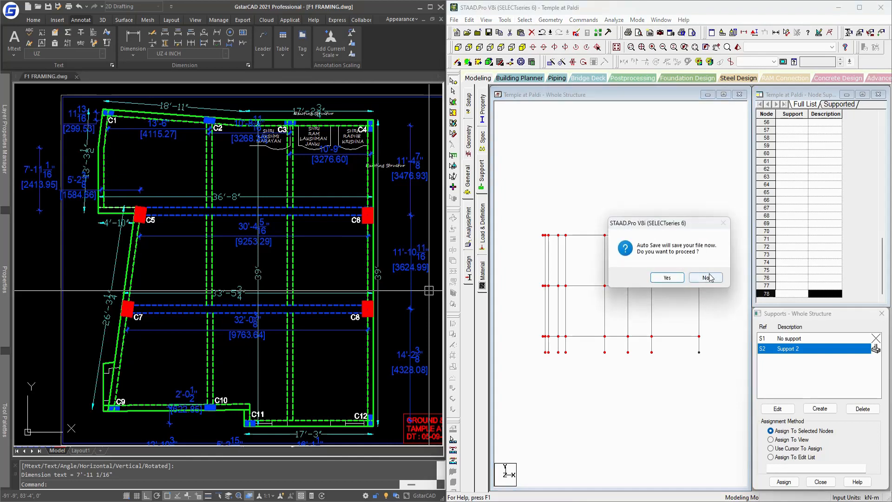
Step: Try to enclose the column base nodes with a polygon using the Region selection mode, and abandon the outline
left_click(526, 20)
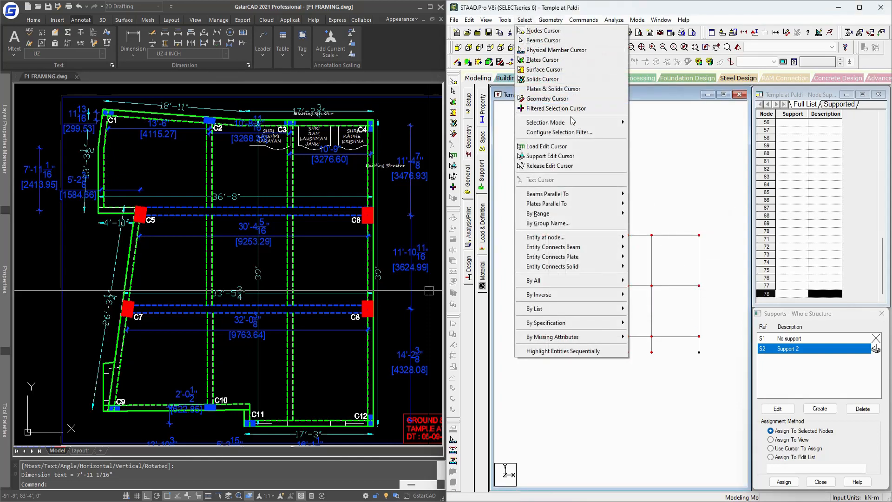
mouse_move(574, 125)
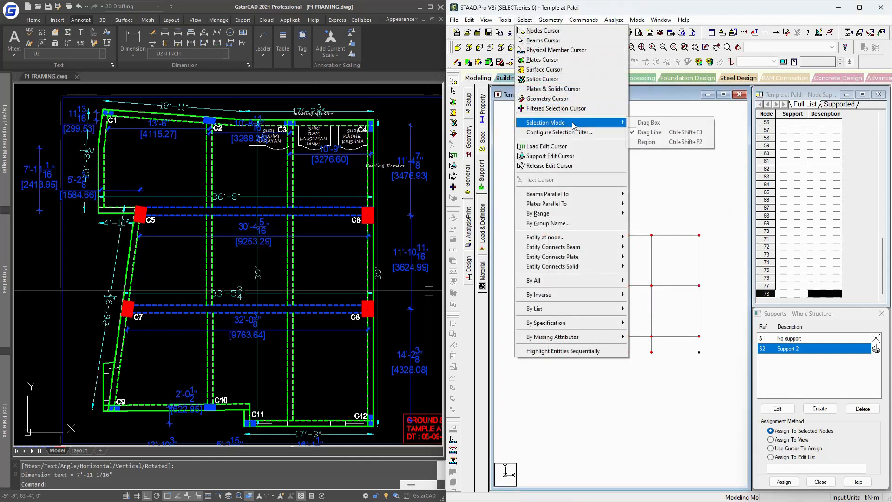
left_click(646, 142)
left_click(529, 347)
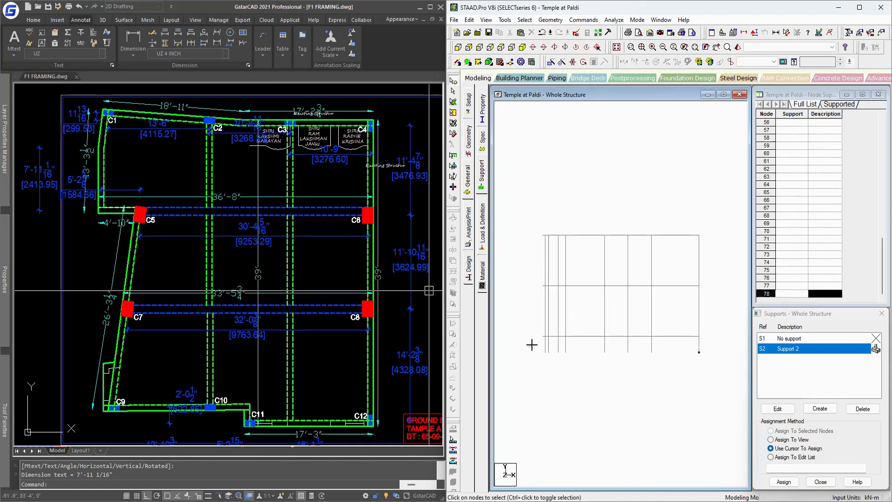
left_click(721, 310)
left_click(722, 392)
left_click(529, 379)
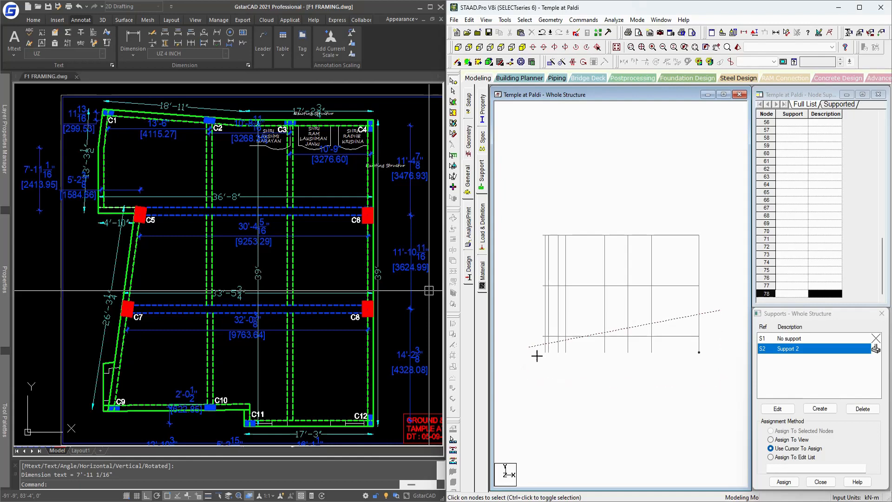
right_click(535, 353)
left_click(525, 336)
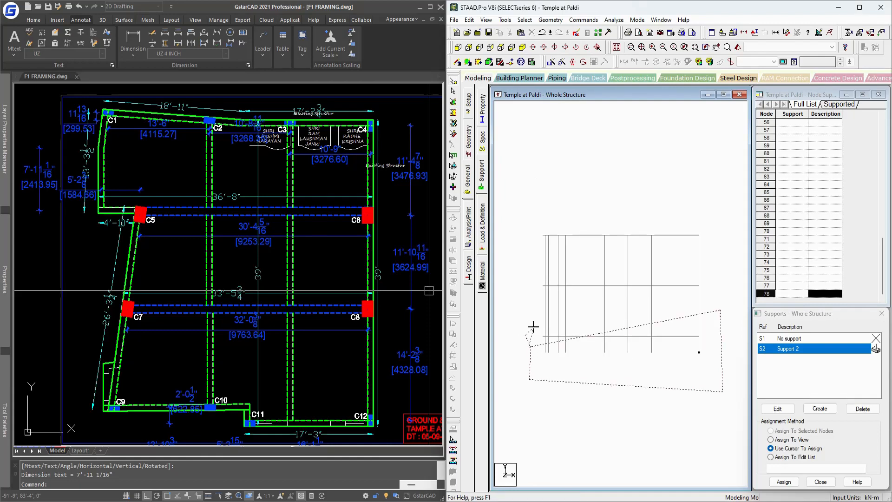
right_click(530, 308)
left_click(528, 306)
right_click(531, 305)
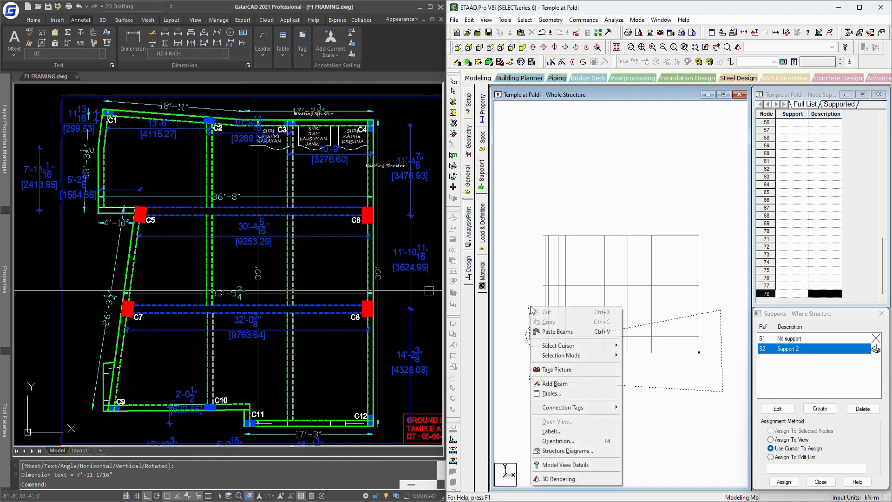
left_click(531, 304)
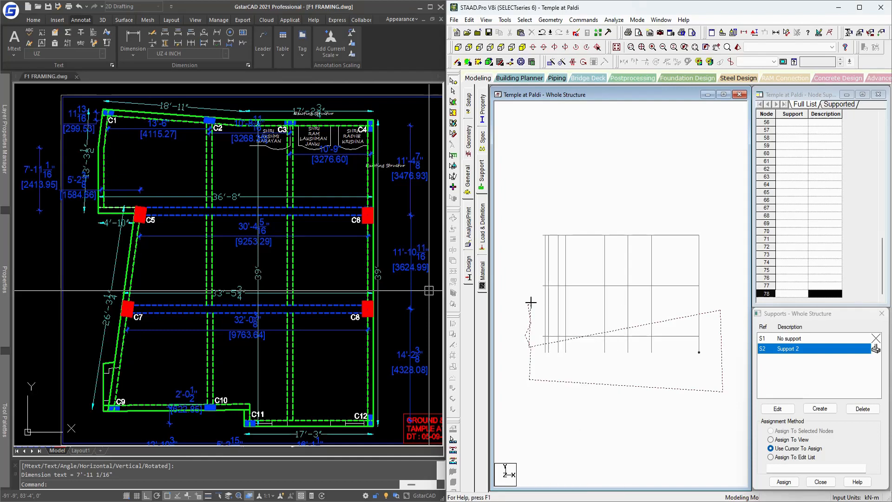
left_click(582, 202)
left_click(599, 351)
key("Escape")
scroll(616, 374, "down", 2)
scroll(618, 379, "up", 2)
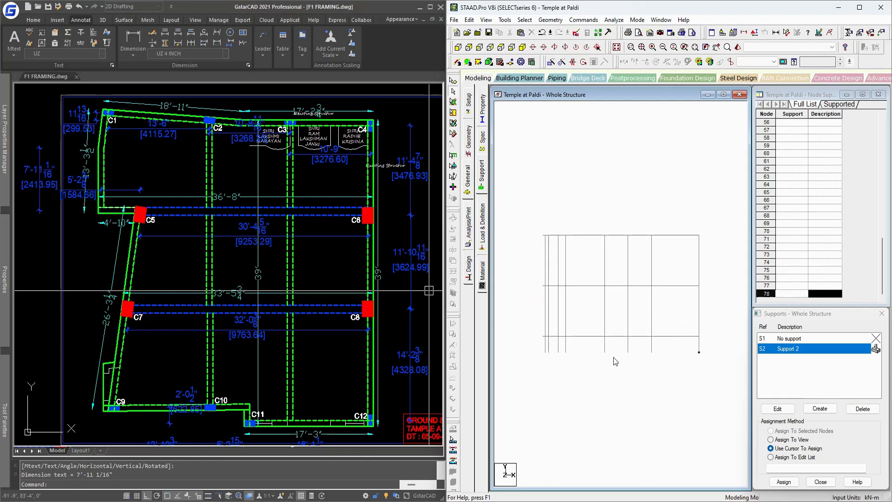
Step: Try switching the selection mode between Drag Line, Drag Box and Region, and reactivate the nodes cursor
left_click(524, 20)
mouse_move(574, 122)
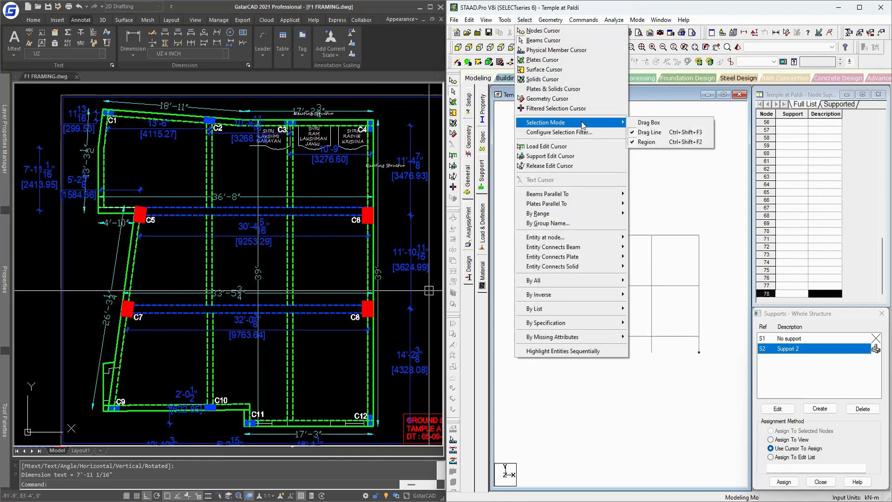
left_click(651, 133)
left_click(526, 21)
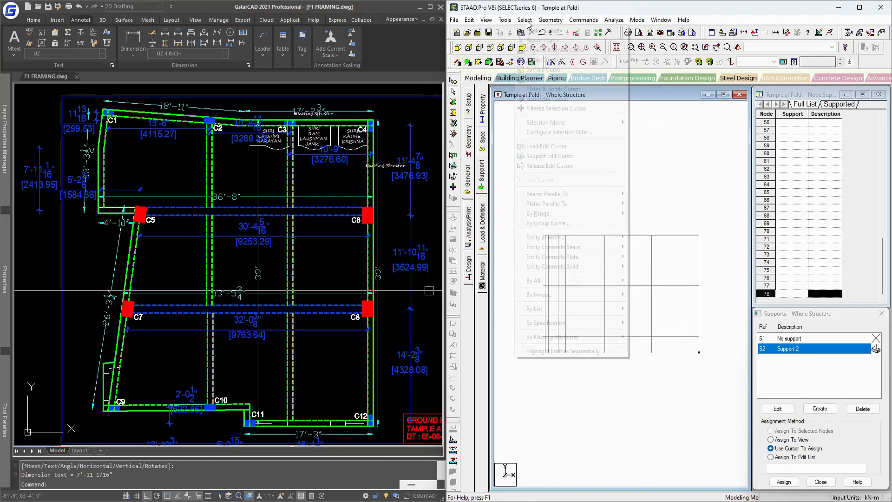
mouse_move(589, 122)
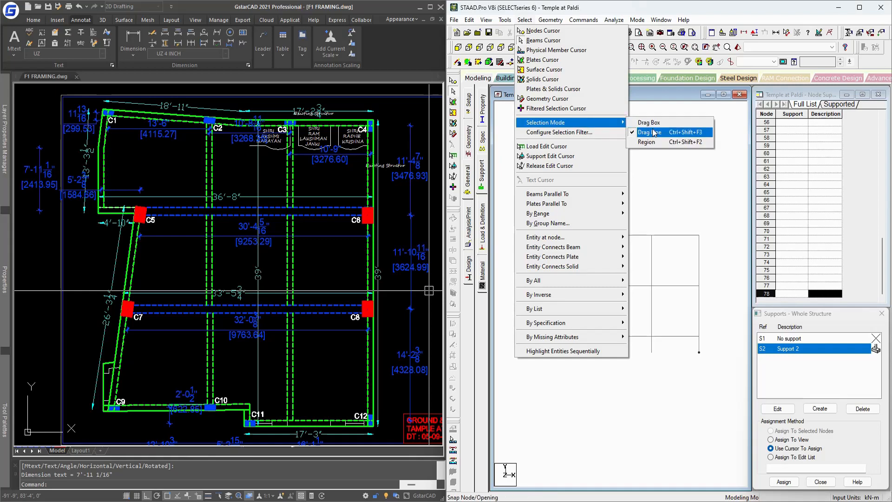
left_click(652, 124)
left_click(524, 20)
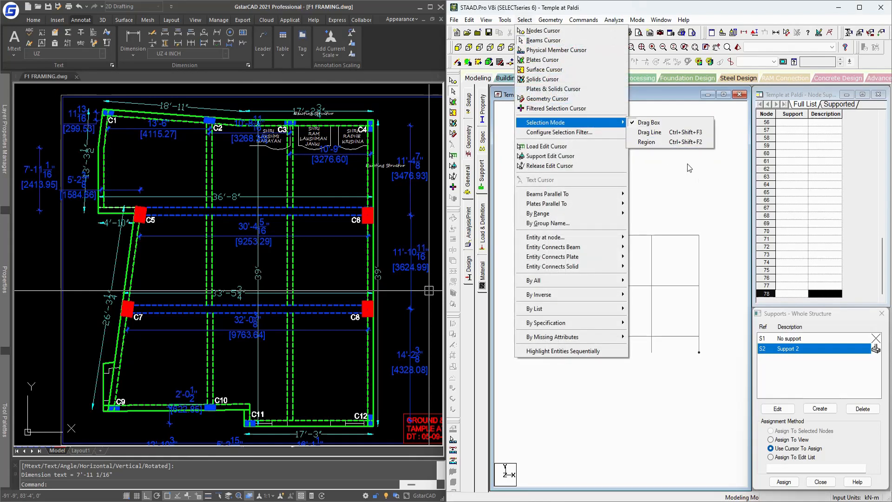
left_click(660, 142)
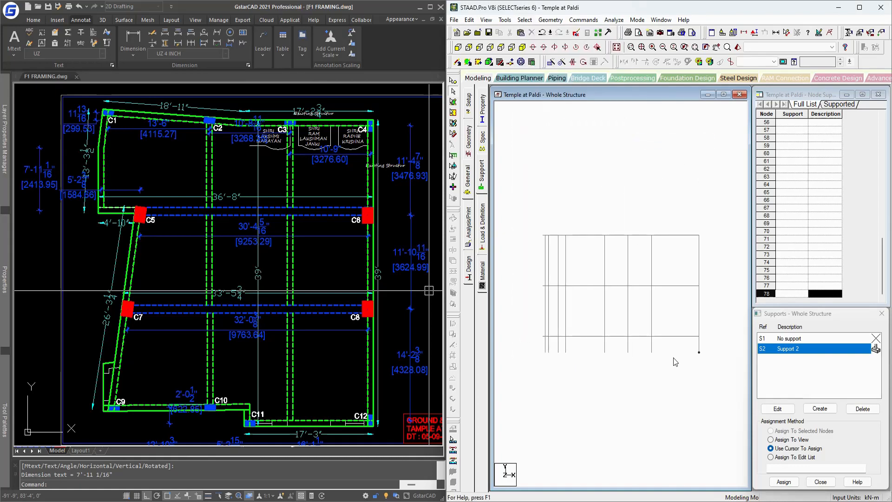
left_click(524, 20)
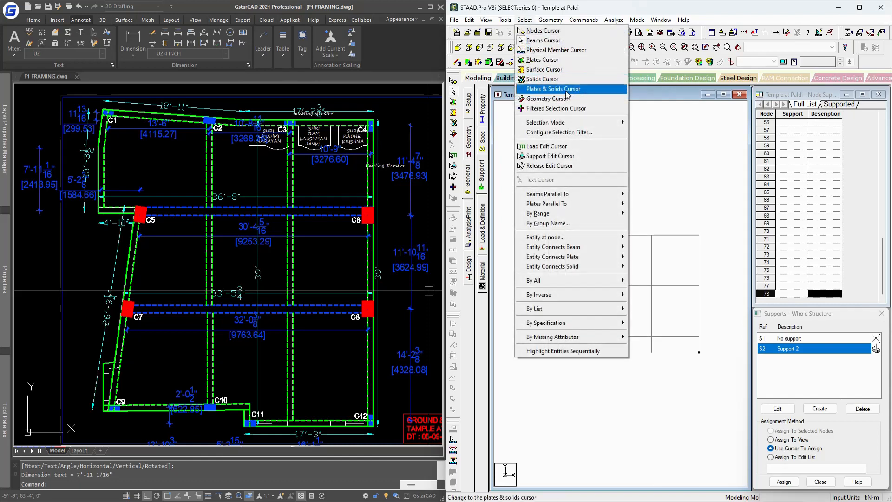
mouse_move(576, 122)
left_click(646, 132)
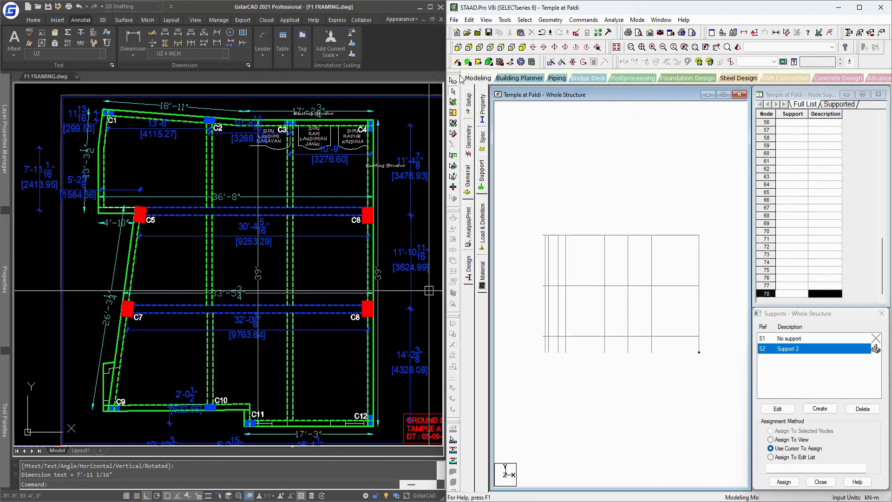
left_click(453, 92)
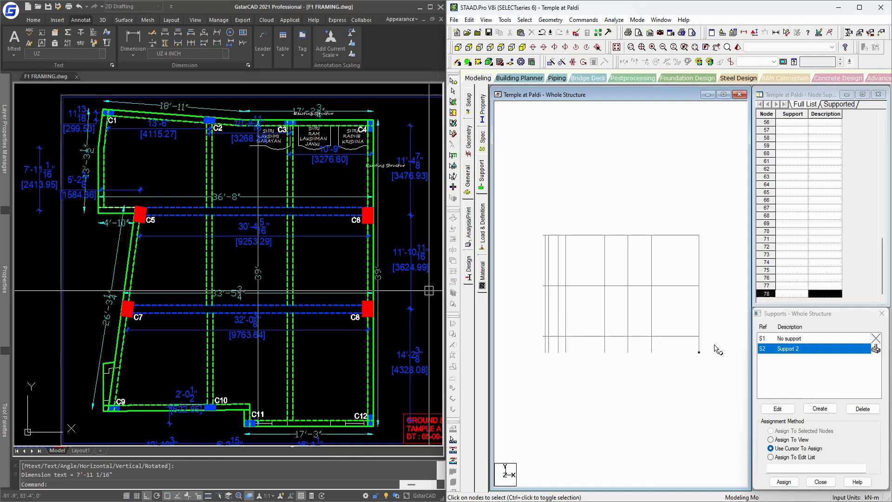
Step: Maximize the whole-structure view, show its front elevation and set the selection mode to Drag Box
scroll(638, 371, "up", 1)
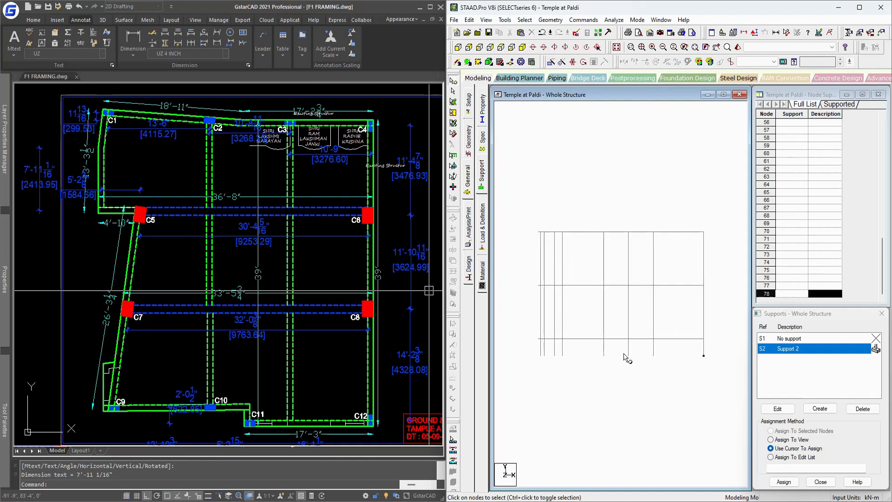
left_click(482, 78)
middle_click_drag(655, 324, 663, 300)
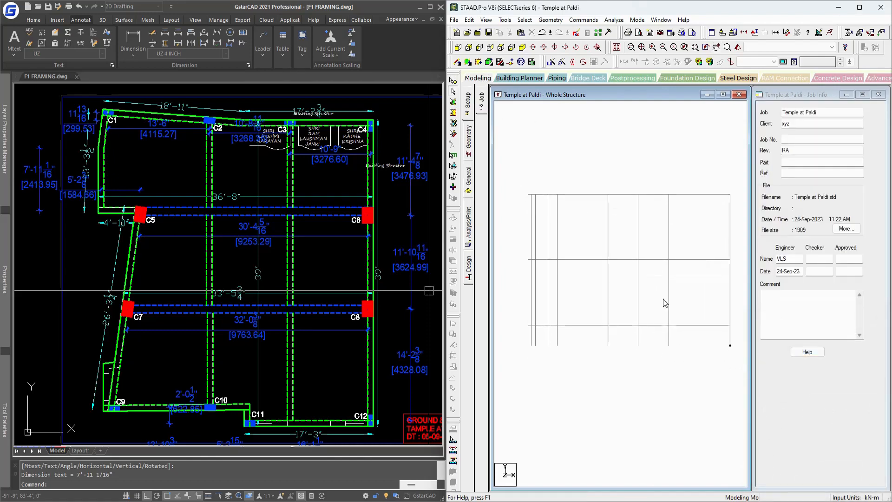
scroll(561, 193, "down", 1)
left_click(723, 95)
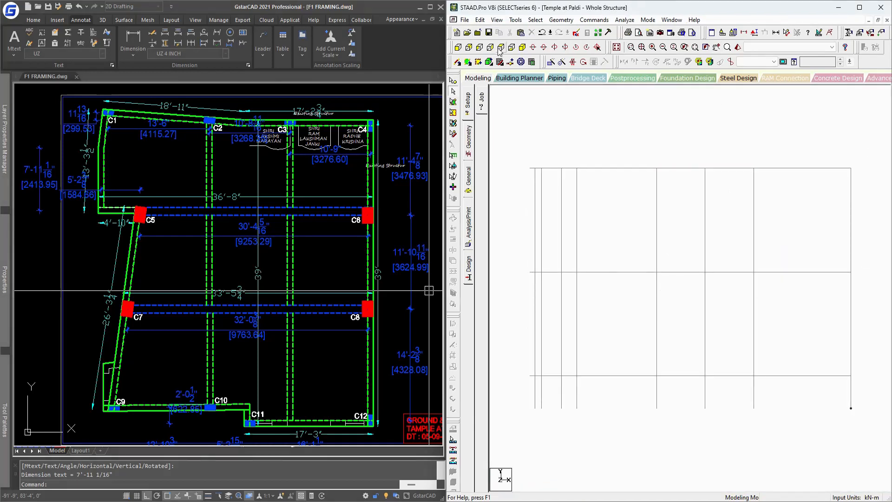
left_click(617, 46)
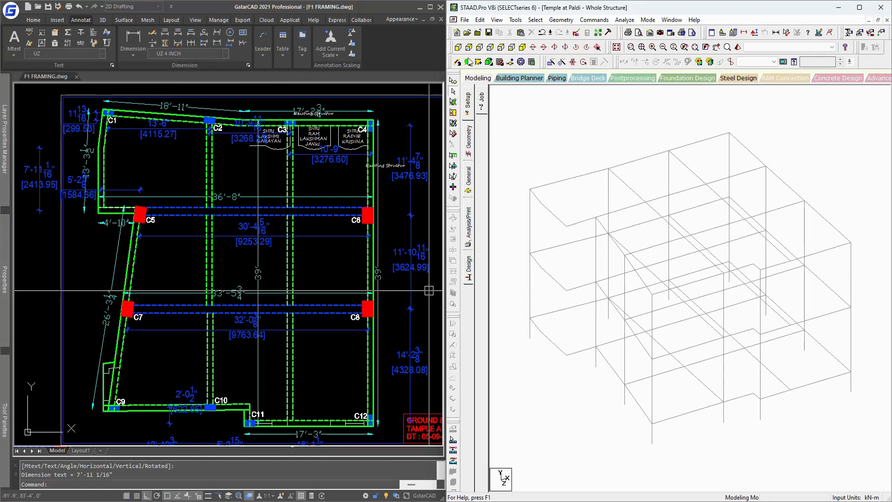
left_click(459, 48)
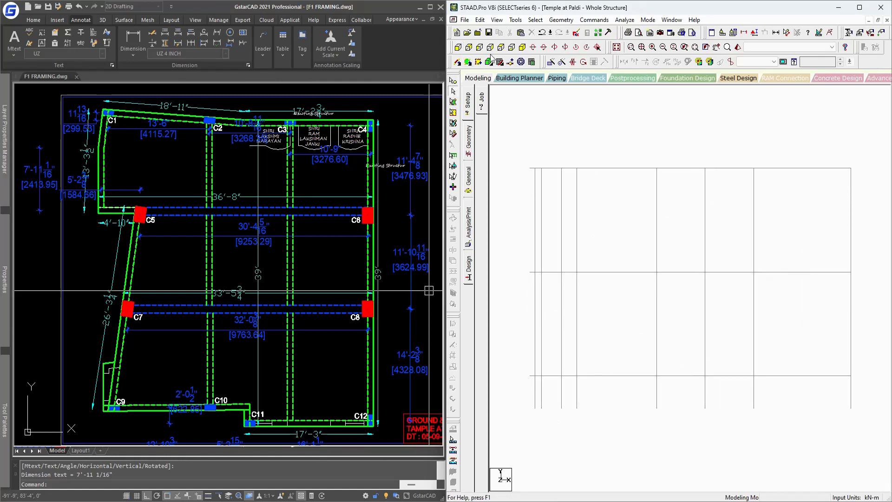
left_click(535, 19)
mouse_move(576, 122)
left_click(669, 126)
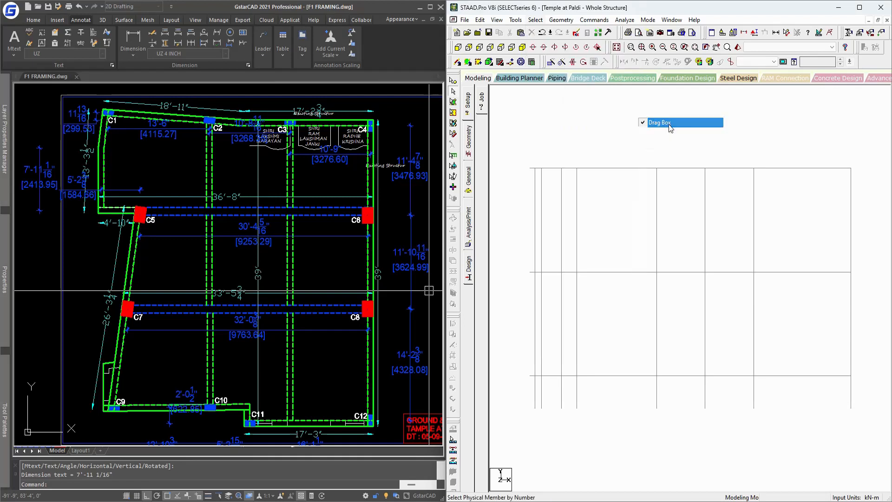
scroll(671, 321, "down", 3)
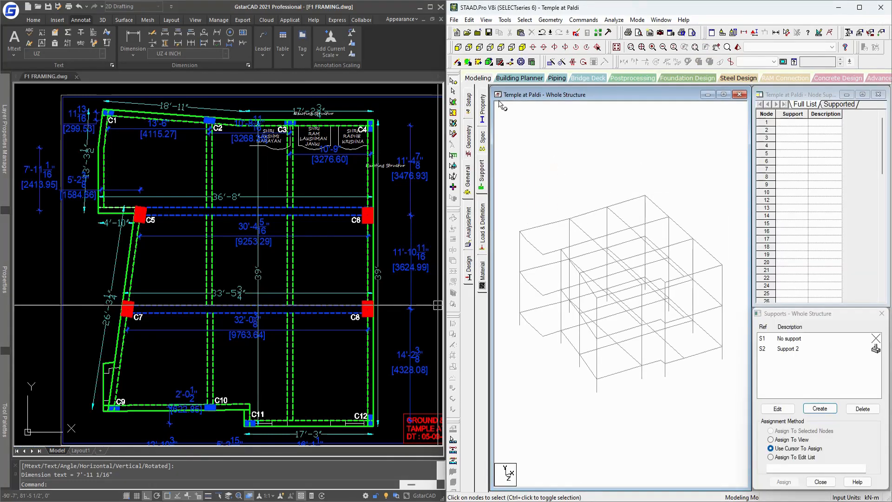
Step: Box-select all column base nodes in the front elevation and assign Support 2 to the selected nodes
left_click(457, 47)
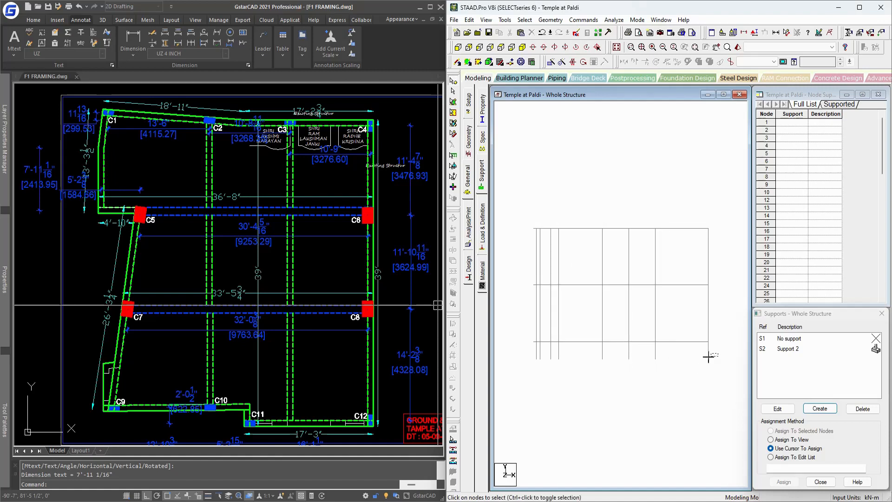
left_click_drag(718, 353, 522, 387)
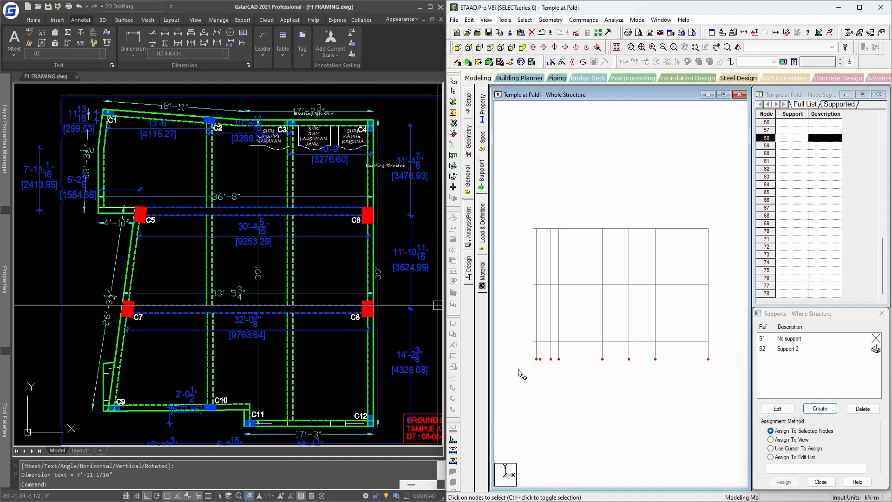
left_click(785, 350)
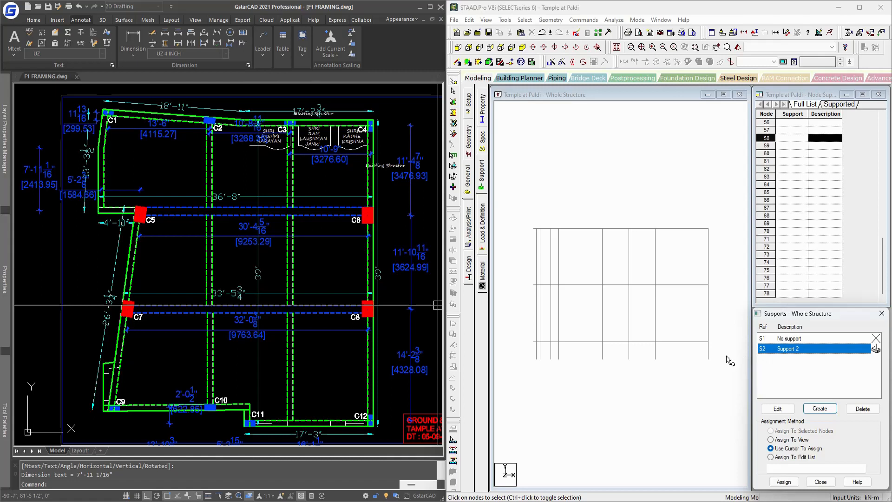
left_click_drag(727, 356, 523, 405)
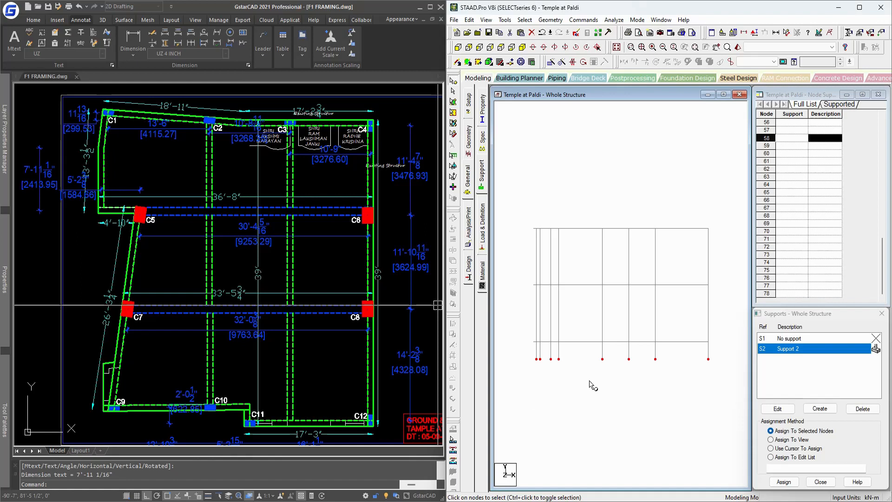
left_click(783, 348)
left_click_drag(717, 358, 519, 381)
left_click(783, 482)
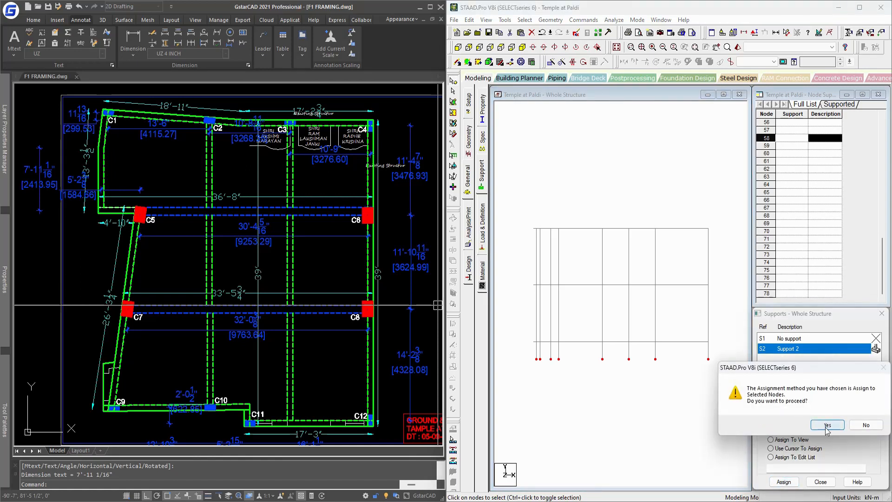
left_click(828, 425)
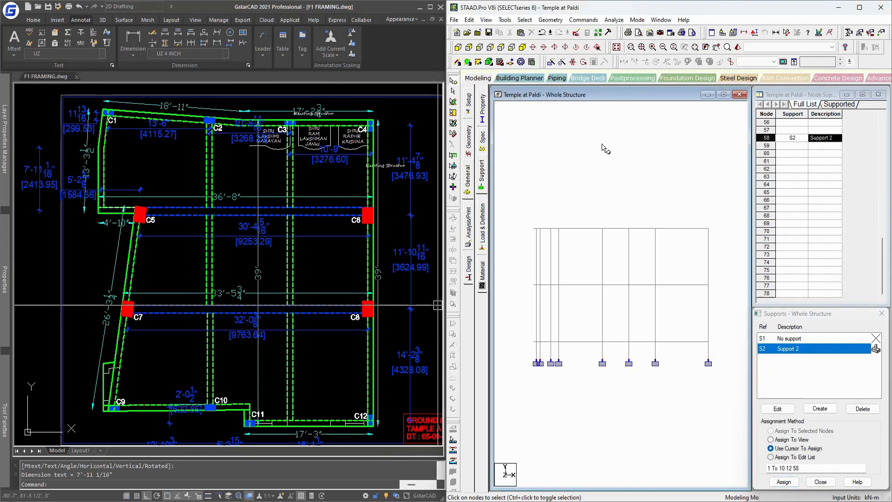
Step: Select all members parallel to the Y axis in the isometric view, and clear the selection
left_click(616, 47)
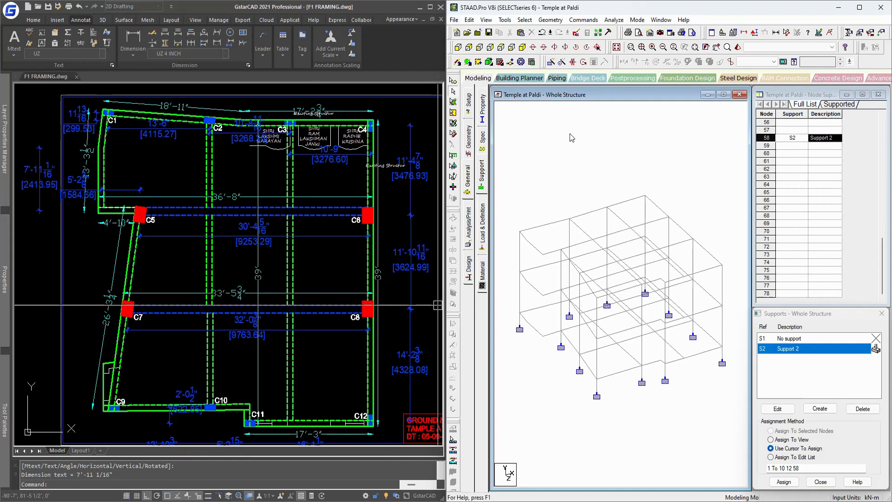
key("alt+s")
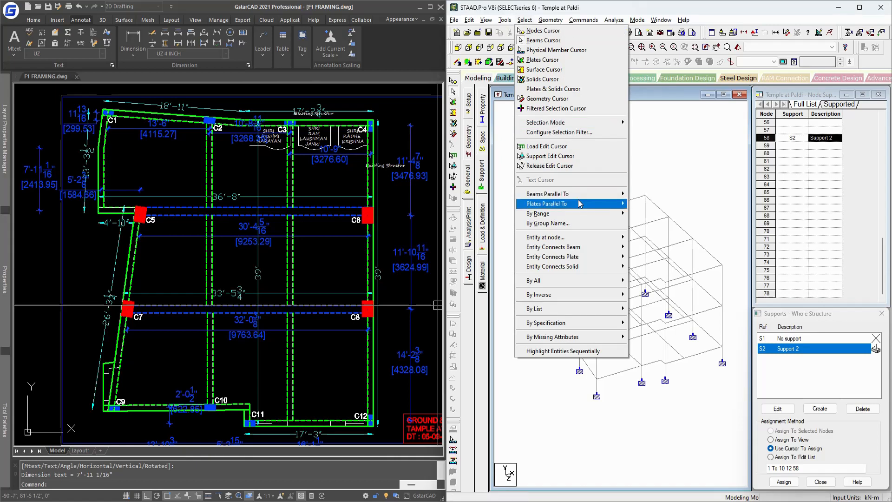
mouse_move(604, 195)
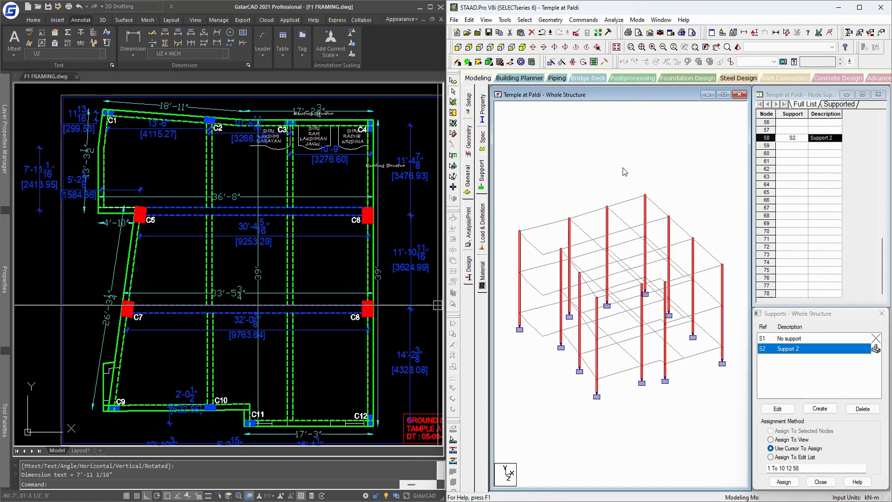
left_click(612, 165)
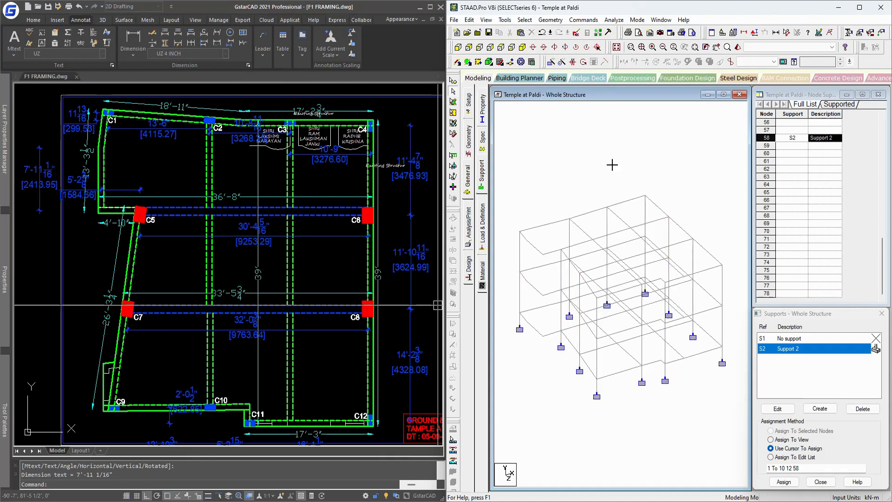
key("alt+s")
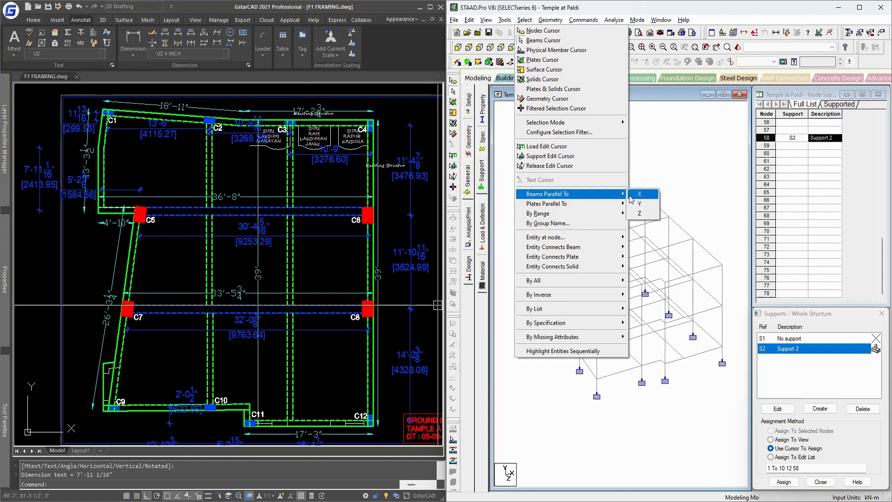
left_click(633, 194)
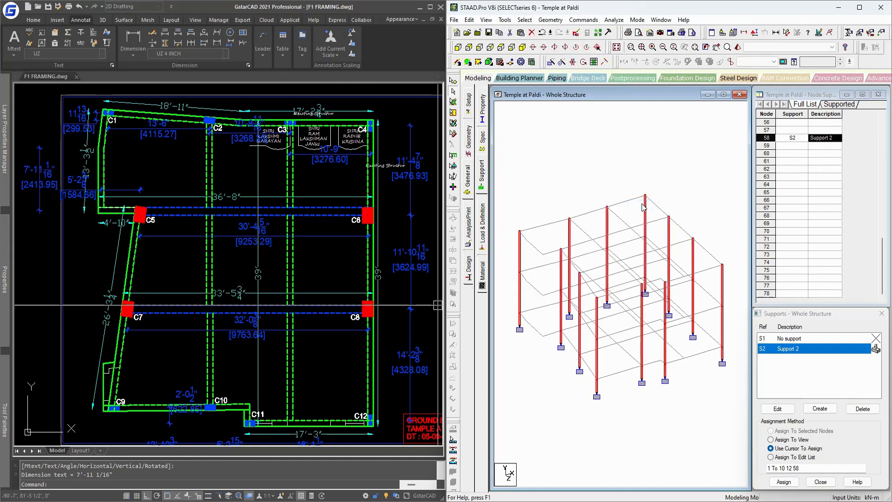
left_click(627, 189)
Step: Select the members parallel to the X axis together with those parallel to the Z axis, and clear the selection
key("alt+s")
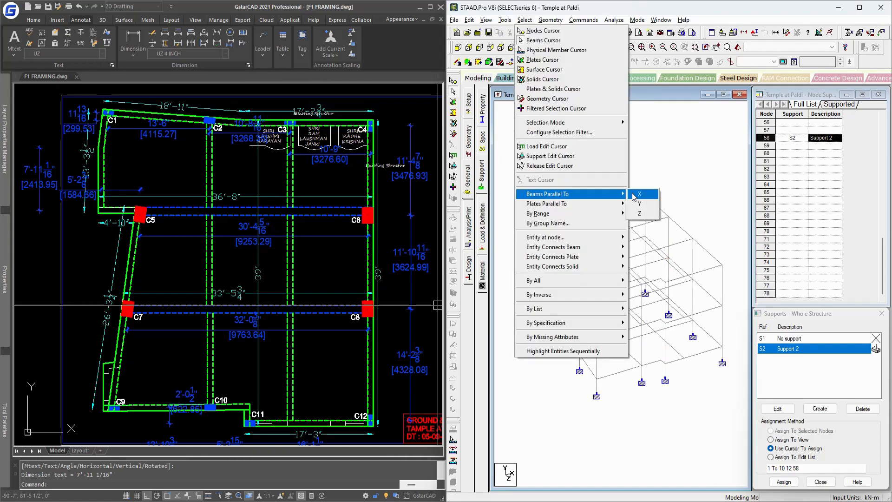
left_click(640, 194)
key("alt+s")
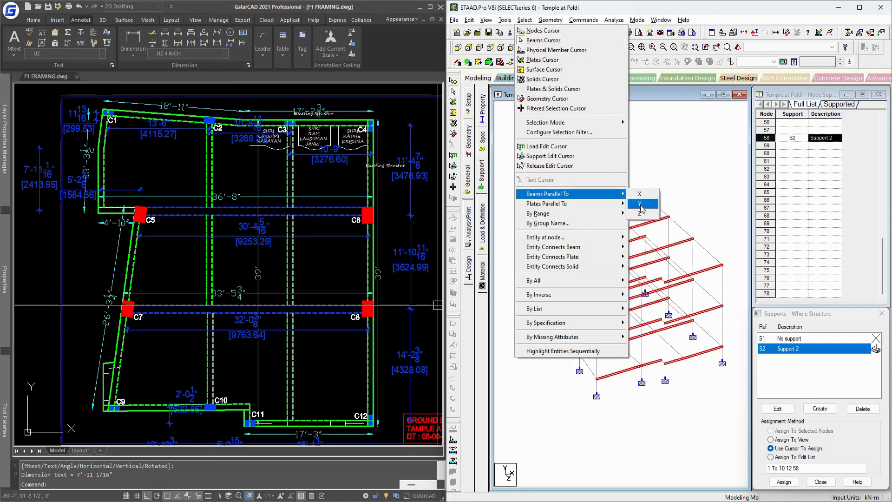
left_click(640, 213)
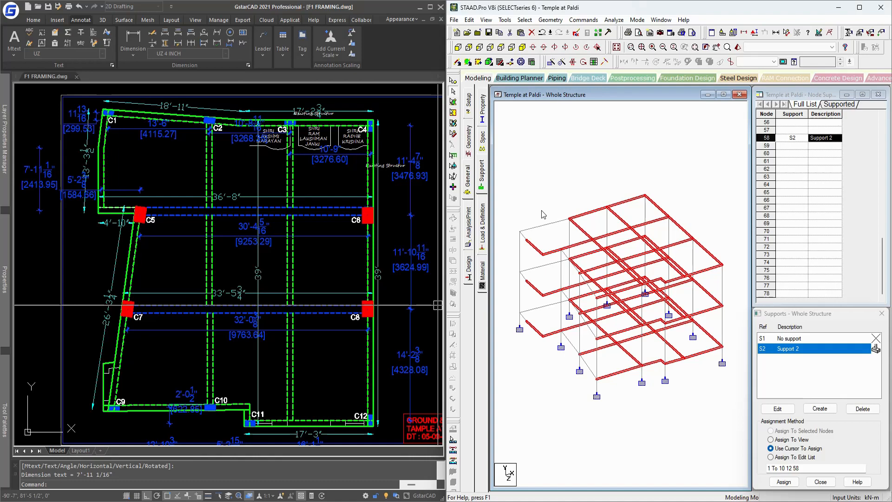
left_click(549, 187)
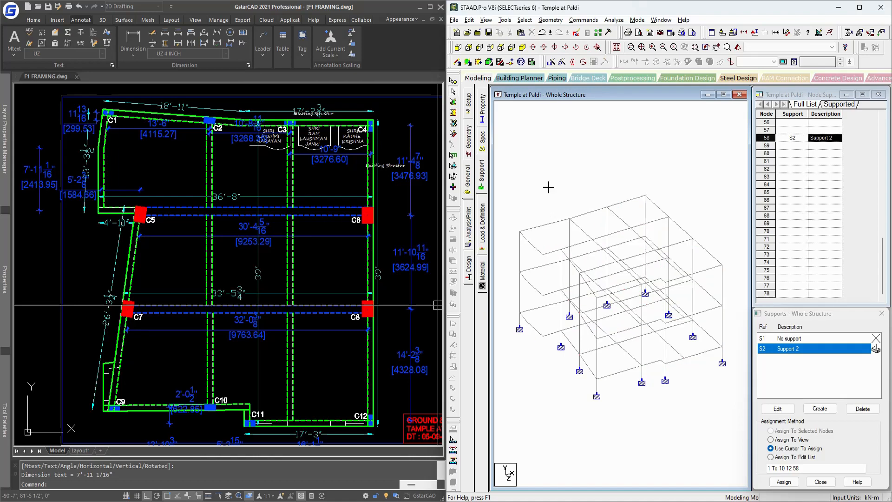
Step: Select the columns parallel to Y, invert the selection to pick all floor beams, and clear it
key("alt+s")
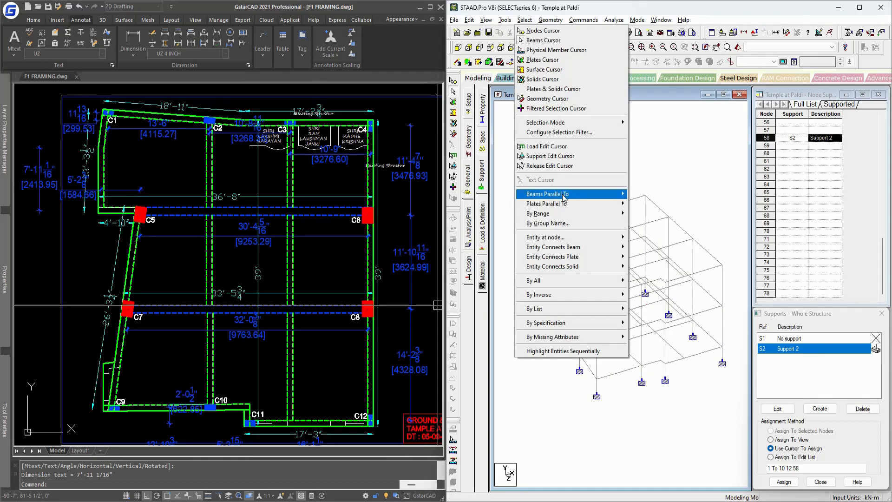
mouse_move(564, 198)
left_click(636, 205)
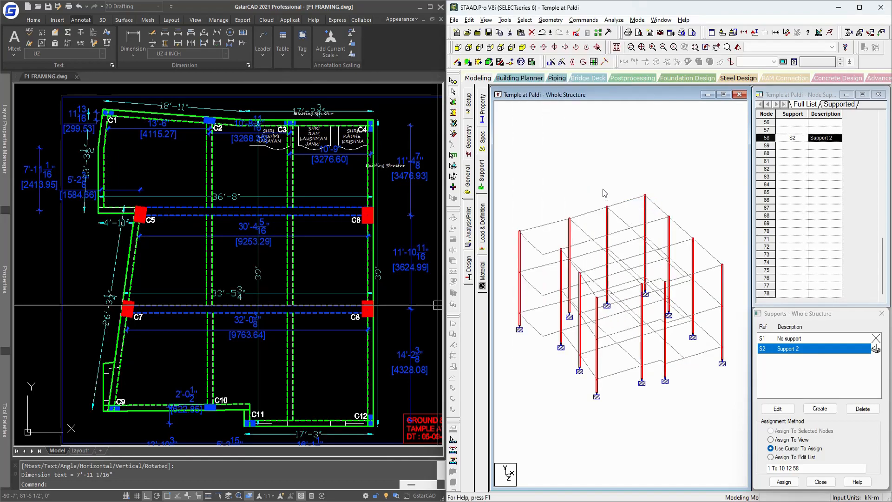
key("alt+s")
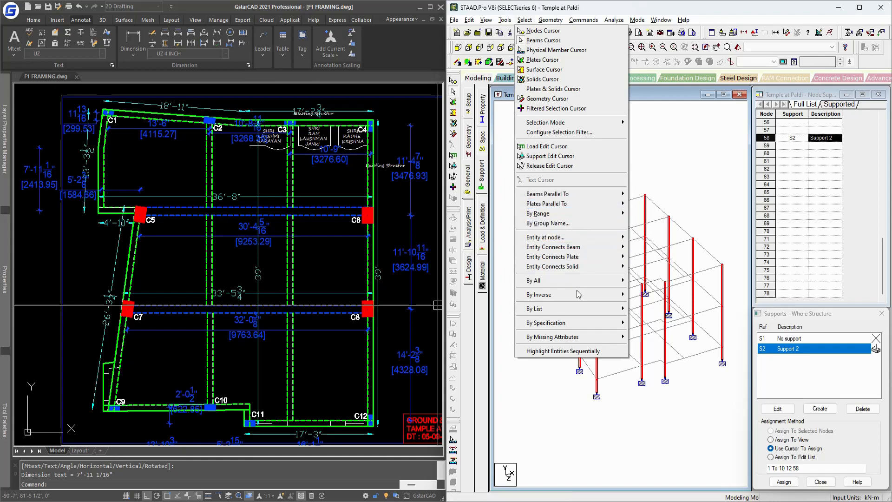
mouse_move(578, 294)
left_click(656, 305)
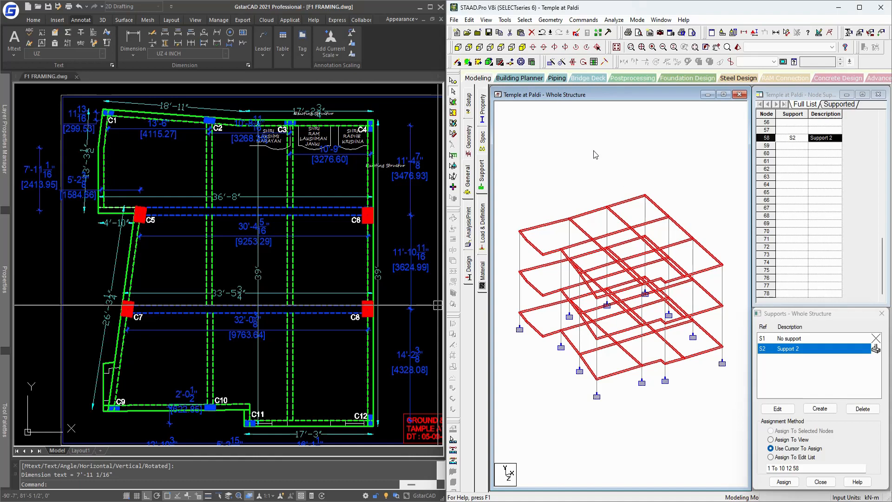
left_click(575, 175)
Step: Select the columns parallel to Y, display only these selected objects, and clear the selection
key("alt+s")
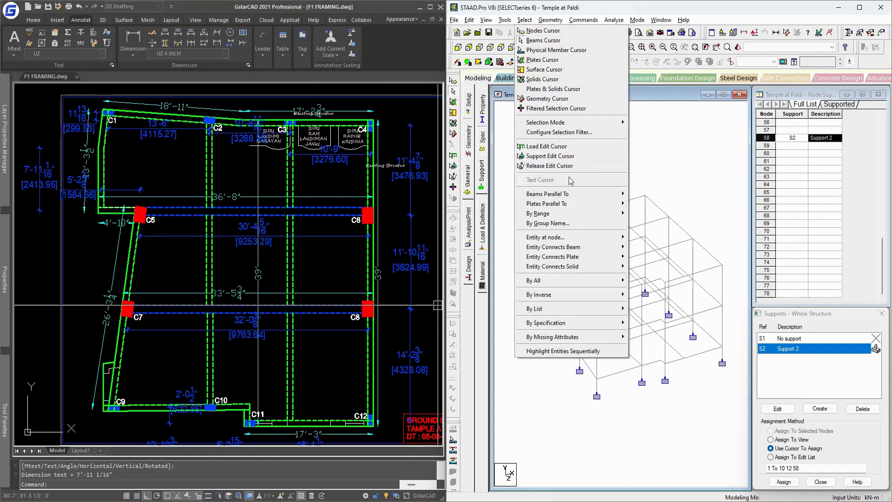
mouse_move(599, 195)
left_click(637, 205)
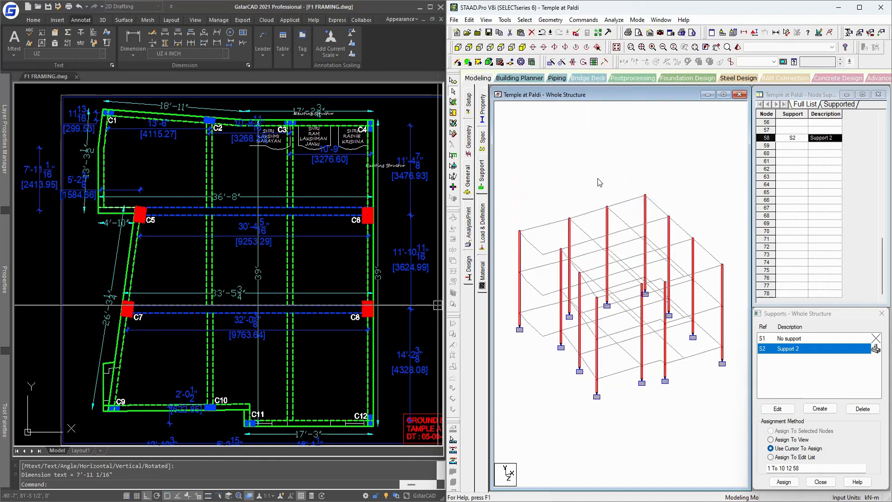
key("alt+v")
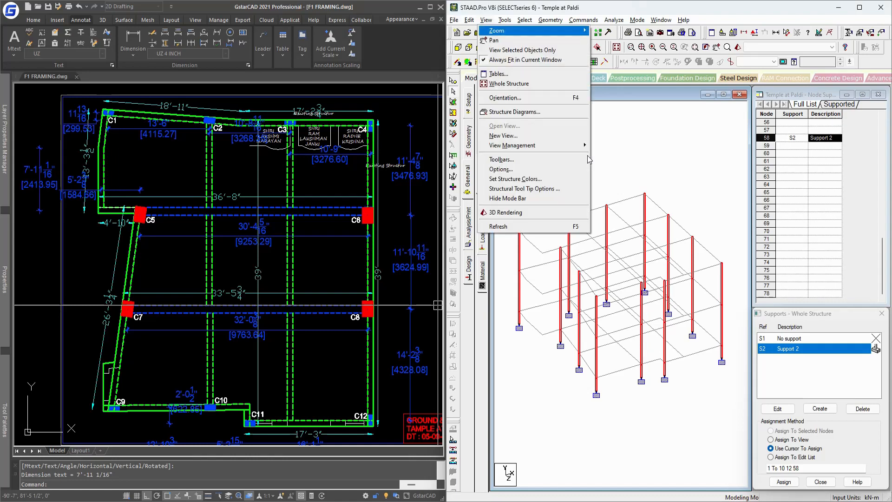
key("v")
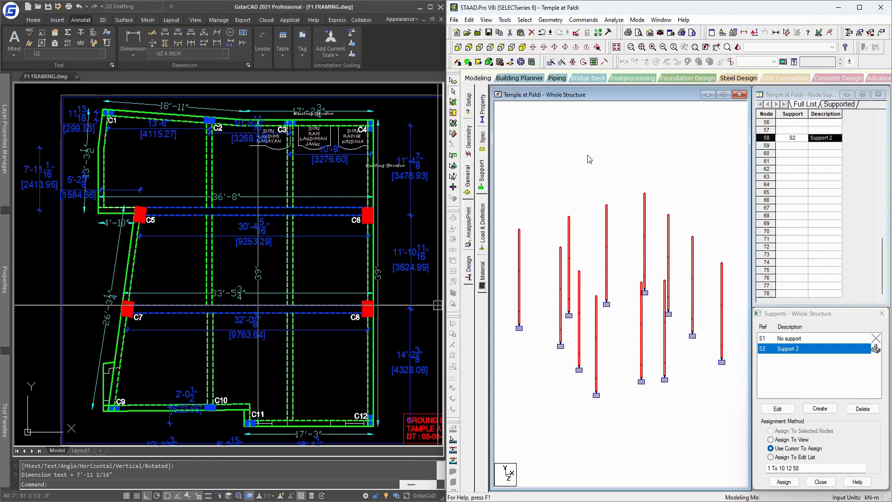
left_click(589, 159)
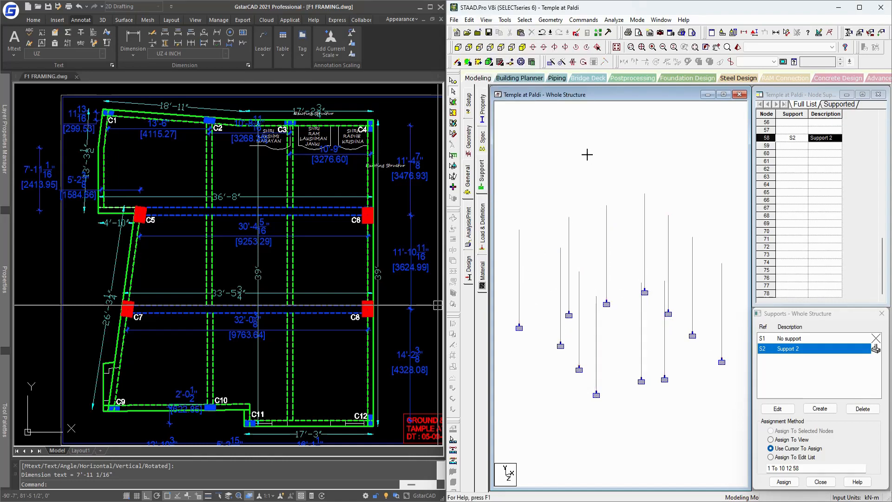
Step: Show the structure in plan view and open the definition of a new section property
left_click(501, 48)
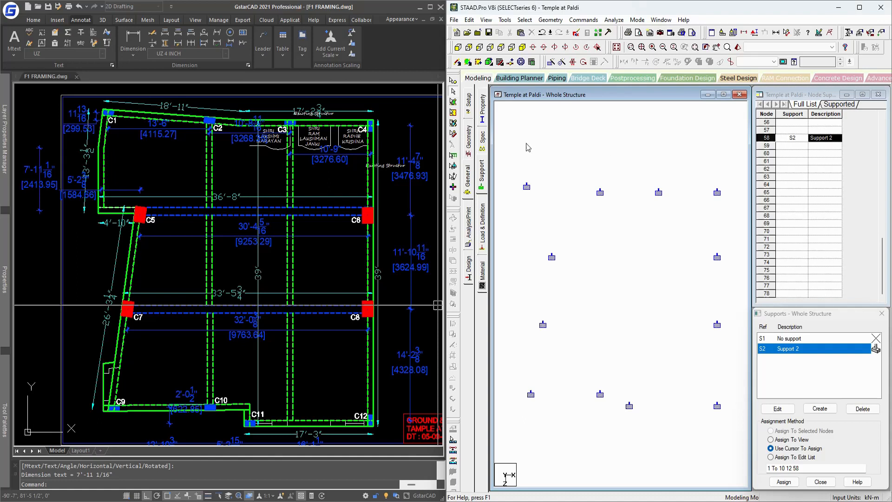
left_click(484, 116)
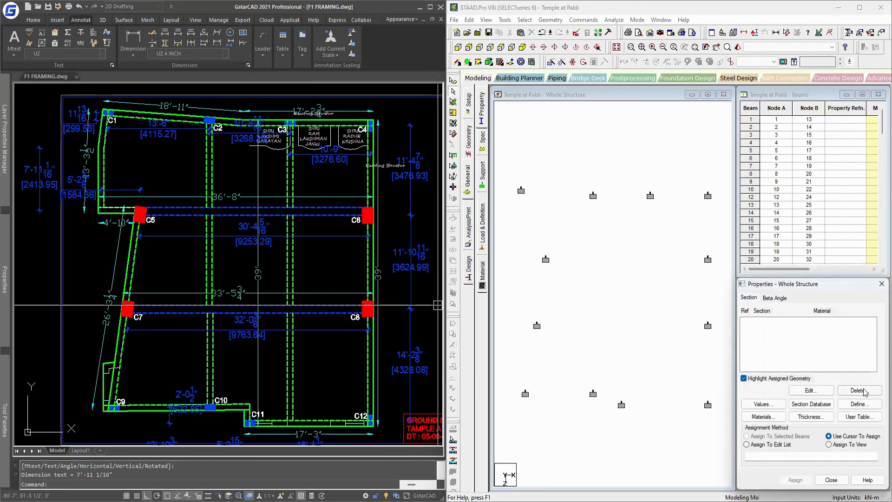
left_click(859, 406)
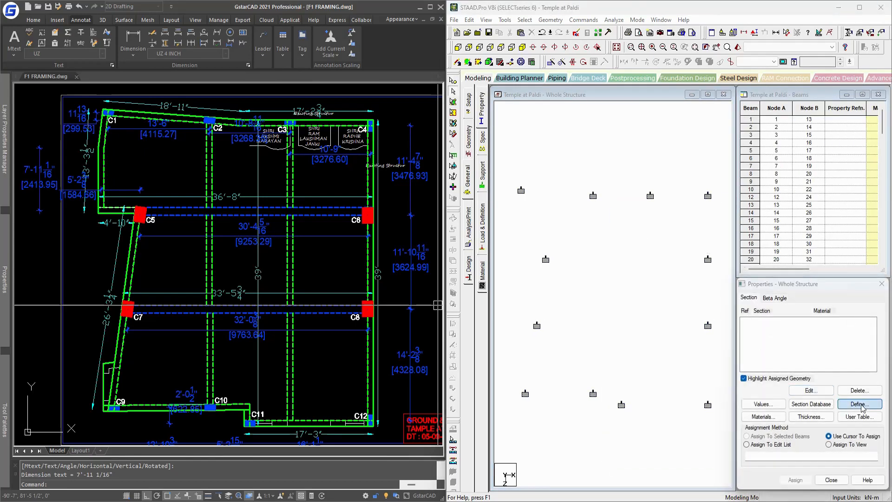
Step: Switch to the GstarCAD framing plan and examine columns C1, C2 and C3 up close
scroll(113, 116, "up", 8)
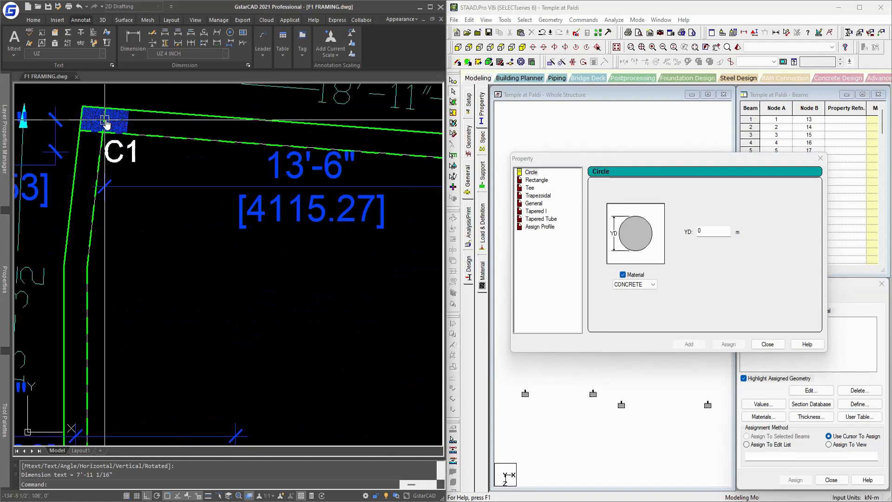
scroll(196, 200, "down", 4)
scroll(200, 200, "up", 6)
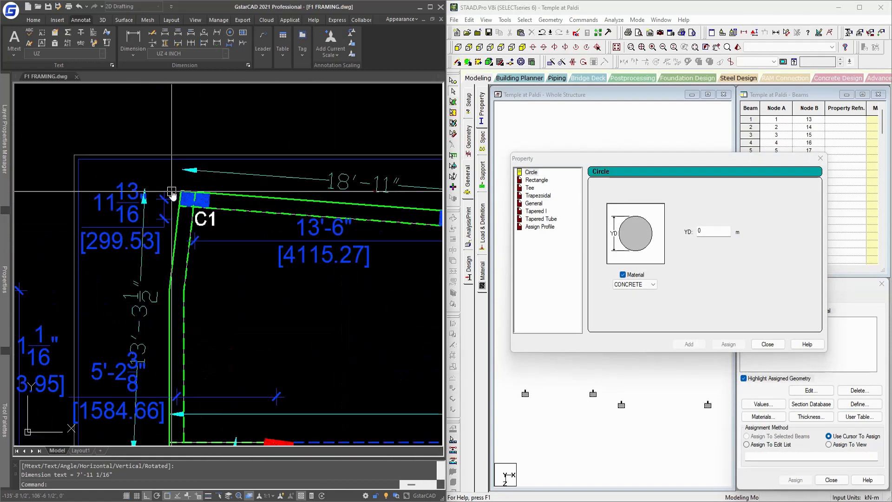
left_click(248, 206)
key("Escape")
scroll(248, 206, "down", 5)
scroll(294, 207, "up", 8)
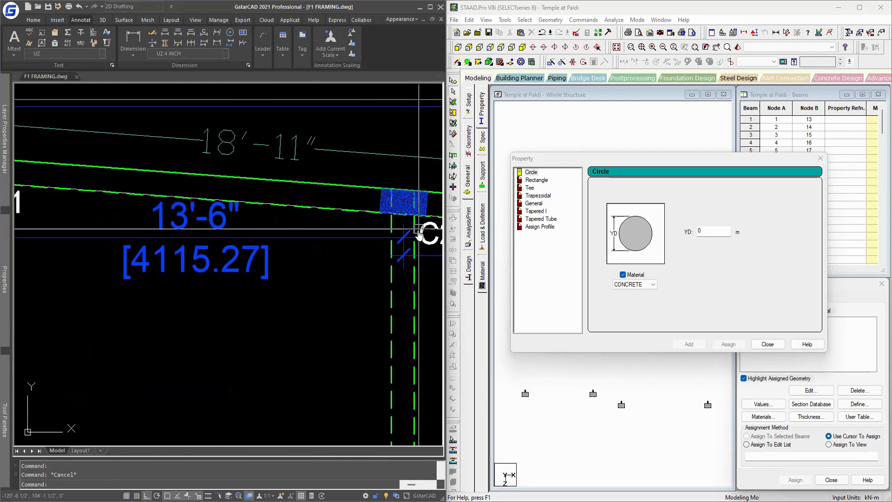
scroll(358, 224, "down", 6)
scroll(358, 224, "up", 5)
scroll(355, 227, "down", 3)
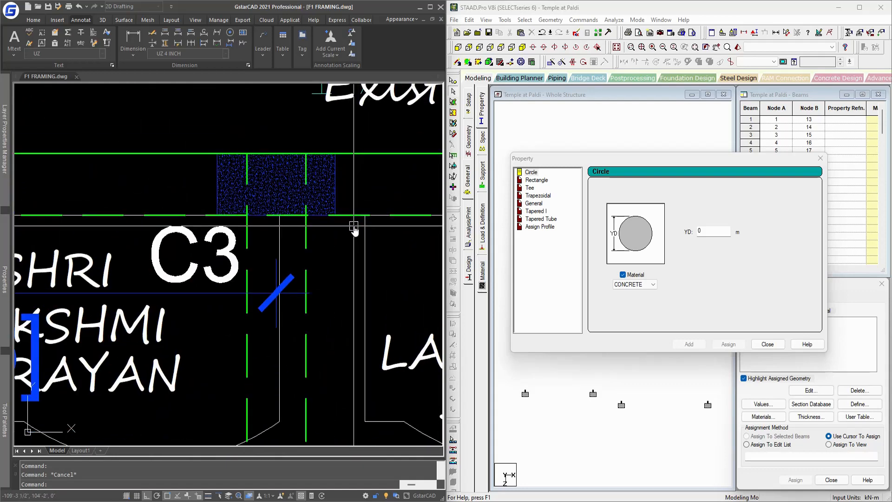
Step: Check column C3's depth by previewing a linear dimension between its opposite corners, then cancel without placing it
scroll(353, 232, "up", 3)
type("d")
key("Return")
left_click(340, 224)
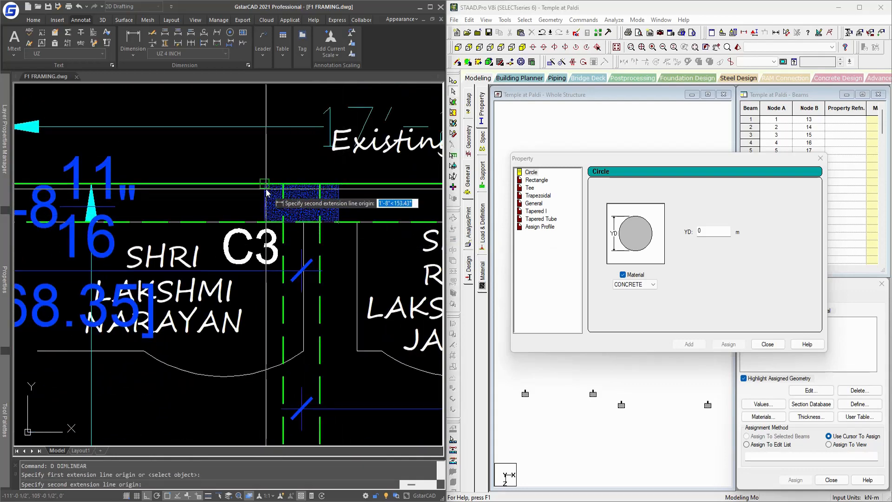
left_click(266, 193)
scroll(261, 196, "down", 5)
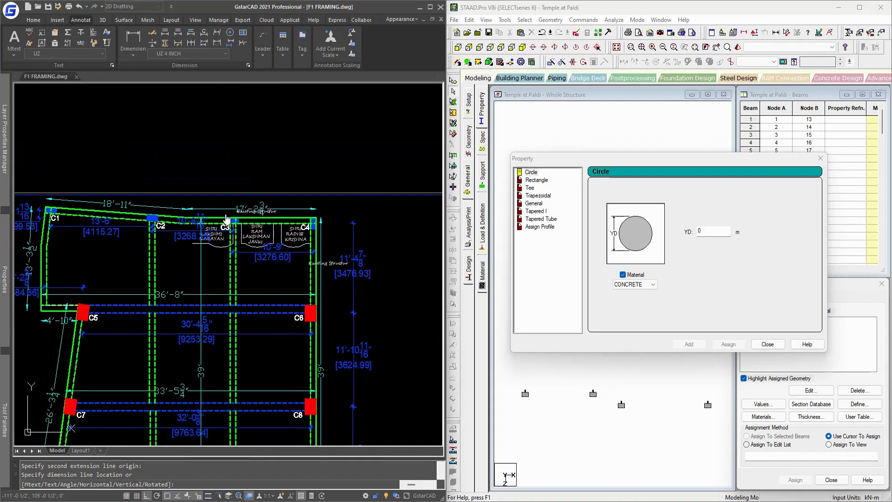
scroll(249, 155, "up", 4)
scroll(250, 153, "down", 2)
scroll(222, 219, "up", 4)
middle_click_drag(204, 276, 303, 229)
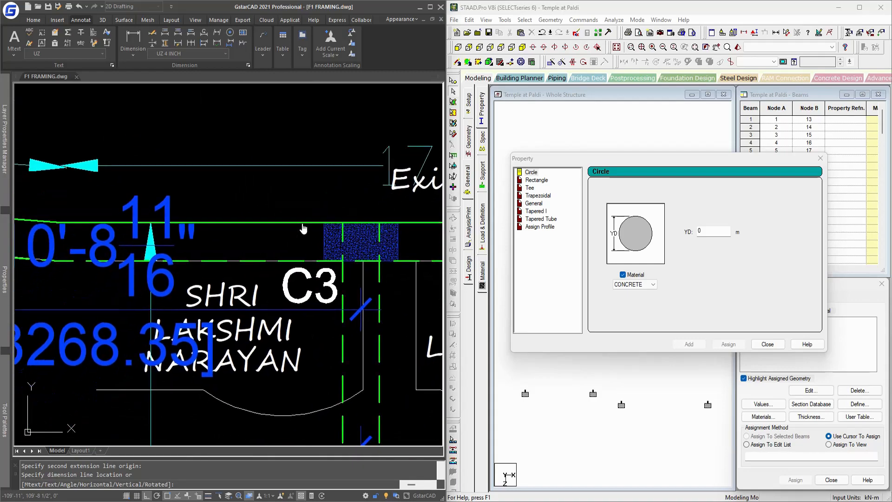
scroll(213, 226, "down", 4)
scroll(79, 237, "up", 4)
scroll(144, 237, "down", 4)
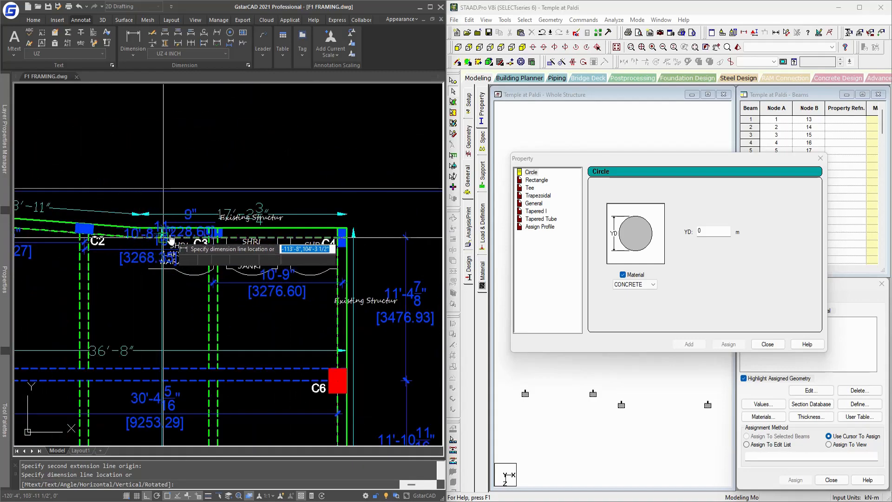
scroll(258, 248, "up", 5)
key("Escape")
Step: Check column C3's width by previewing a linear dimension above the column, leaving it unplaced
middle_click_drag(293, 244, 290, 248)
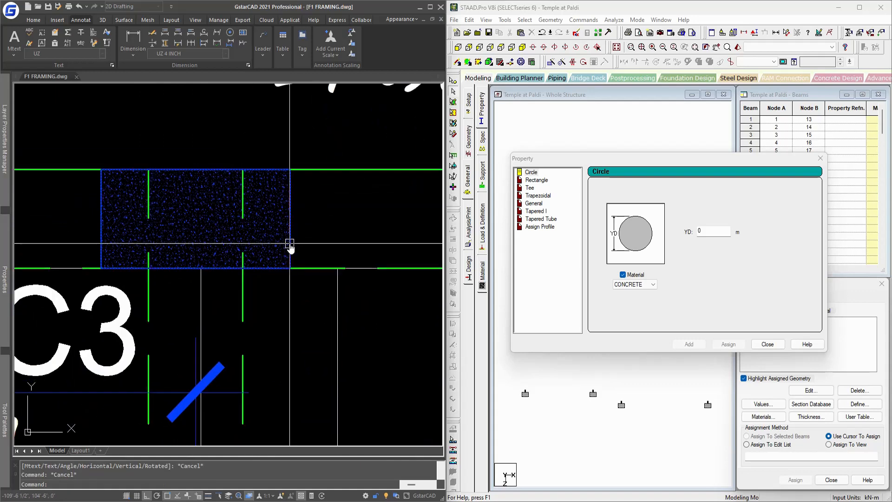
type("d")
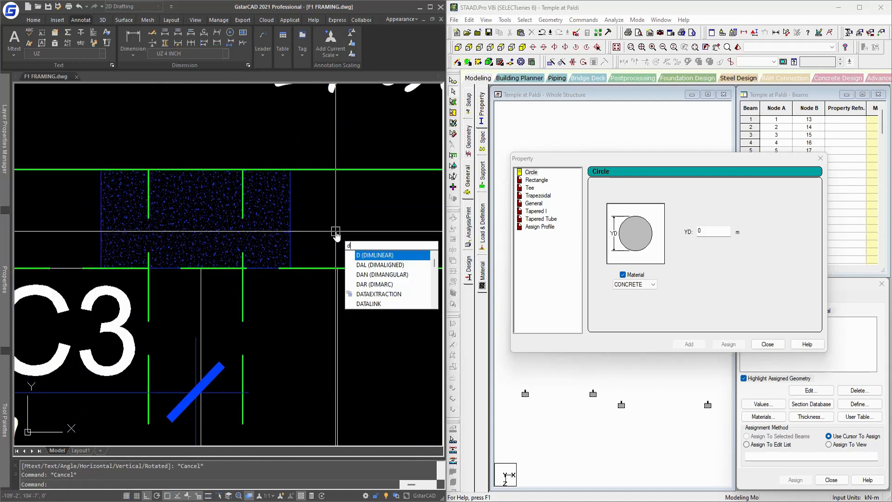
key("Return")
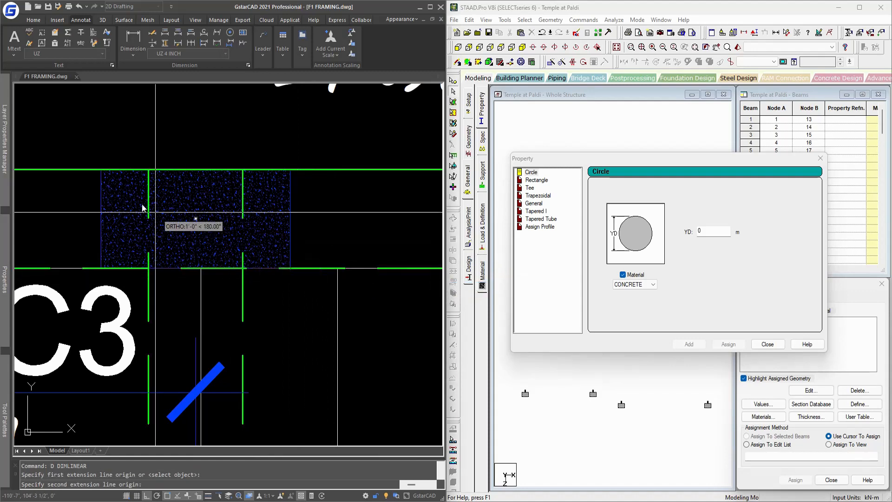
left_click(149, 204)
left_click(99, 174)
scroll(92, 190, "down", 5)
middle_click_drag(92, 192, 260, 222)
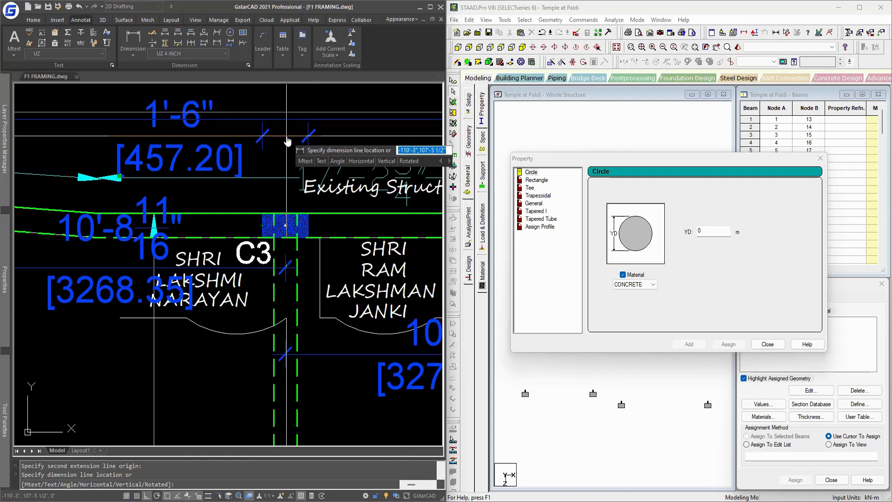
key("Escape")
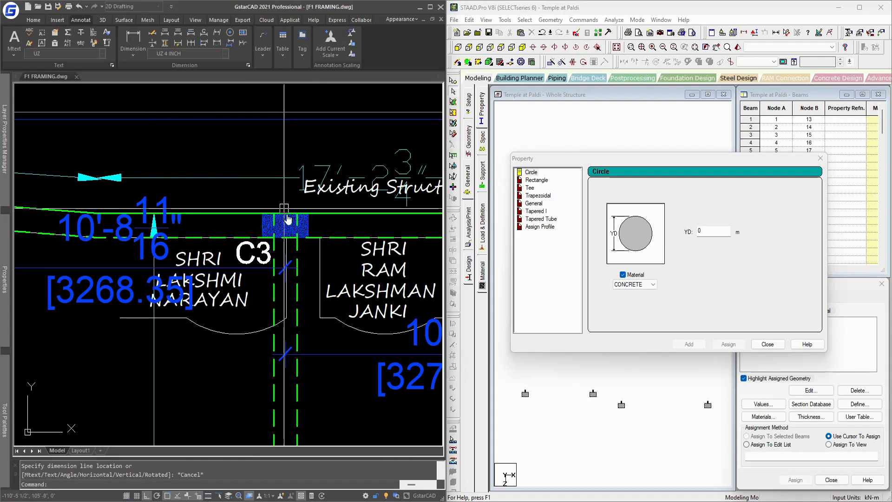
Step: Measure the distance between column C3's opposite corners and read its X and Y deltas
scroll(334, 255, "up", 4)
type("di")
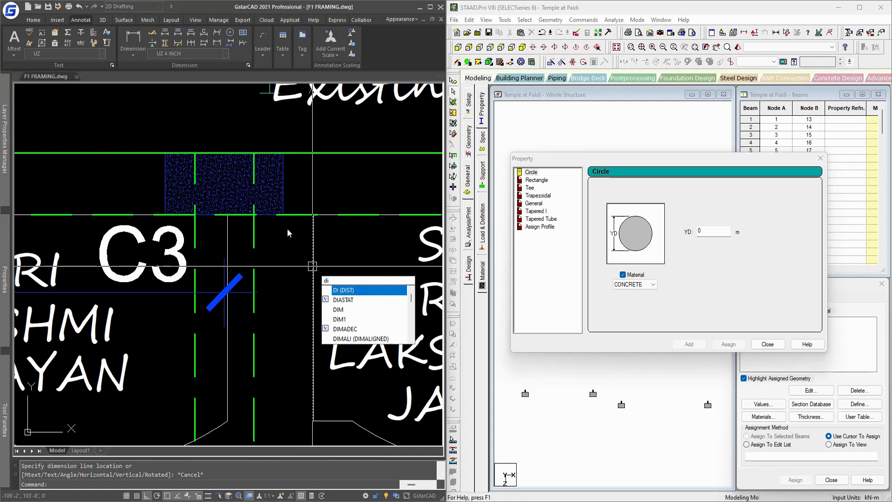
key("Return")
left_click(283, 215)
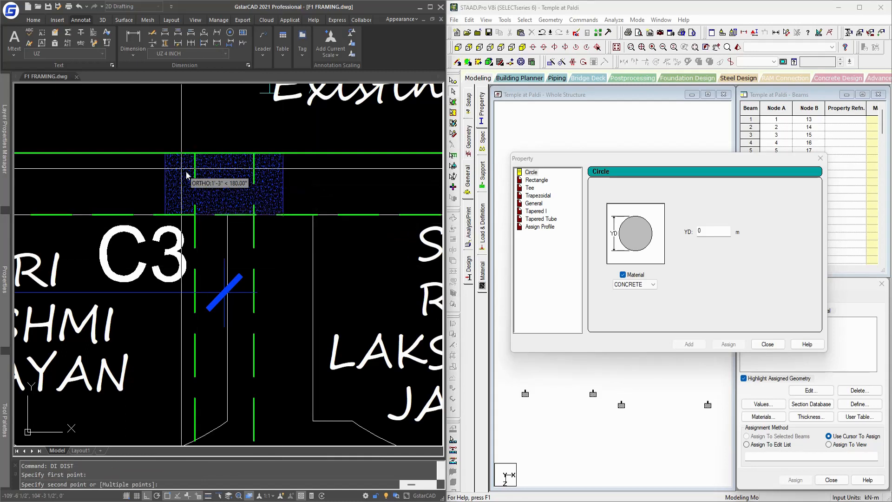
left_click(162, 154)
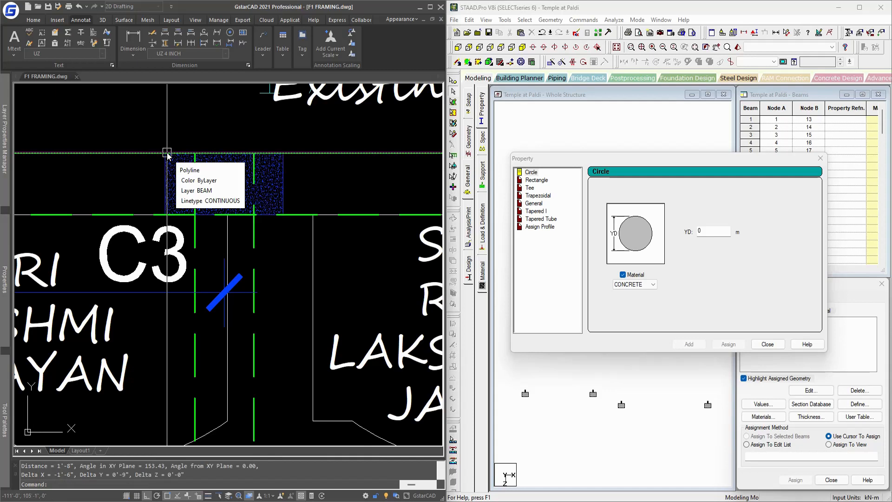
left_click_drag(203, 470, 58, 473)
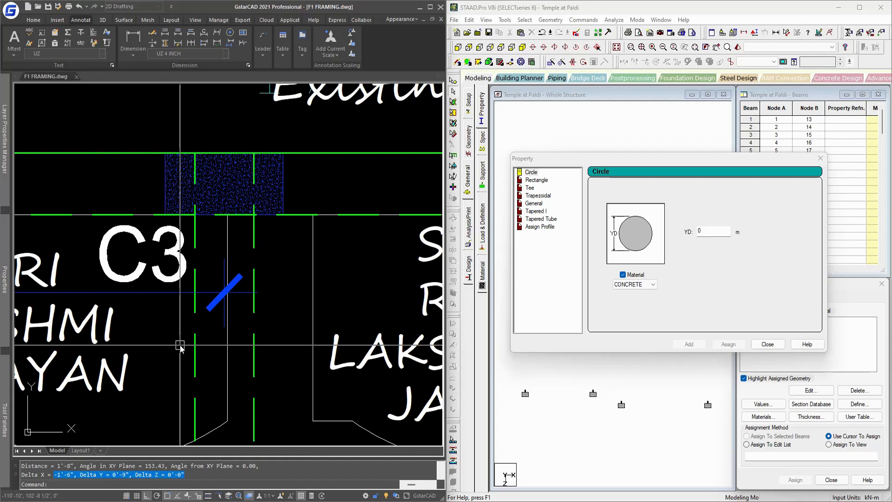
key("Escape")
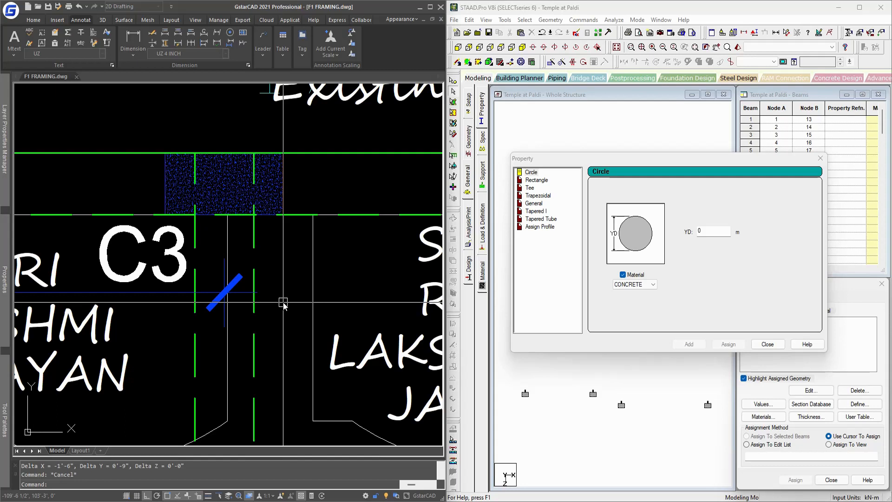
left_click(536, 180)
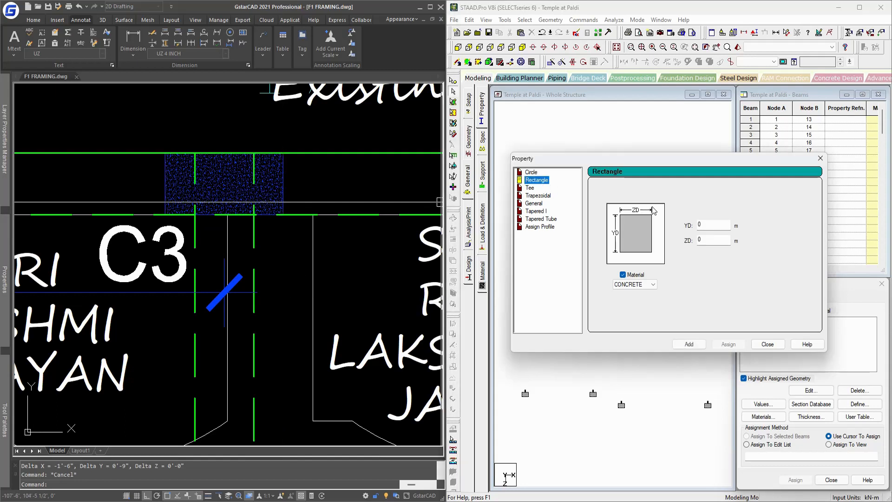
double_click(715, 226)
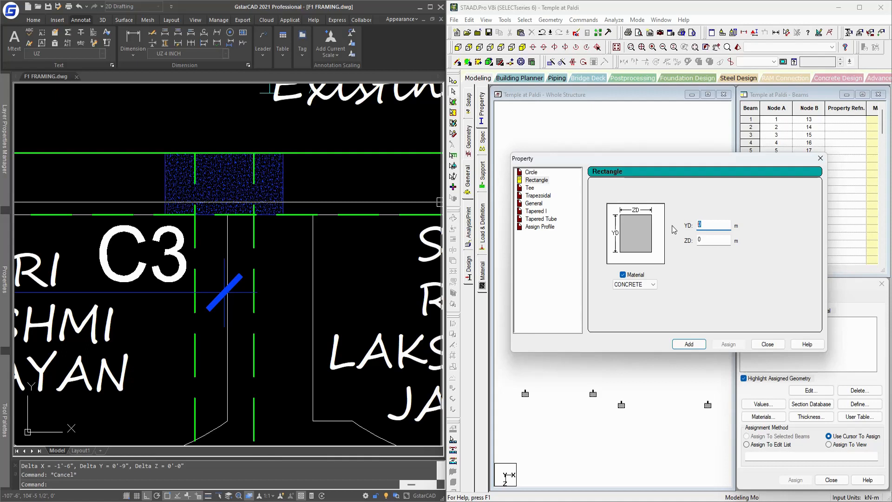
left_click(767, 344)
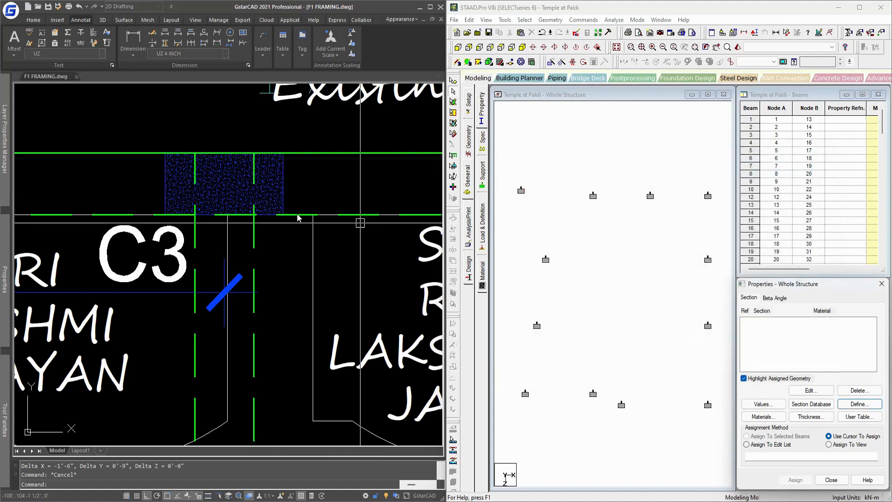
Step: In STAAD.Pro, add a rectangular concrete section with YD 0.45 m and ZD 0.23 m
scroll(278, 213, "down", 5)
scroll(258, 212, "up", 4)
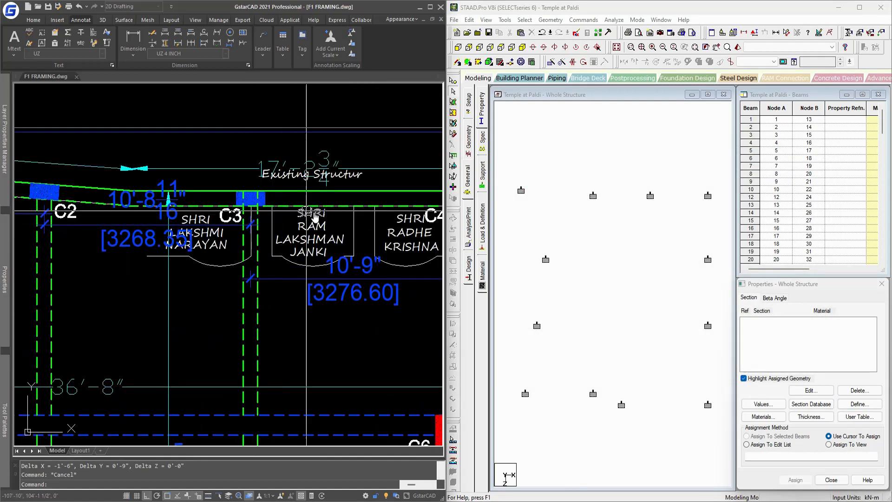
middle_click_drag(316, 218, 283, 224)
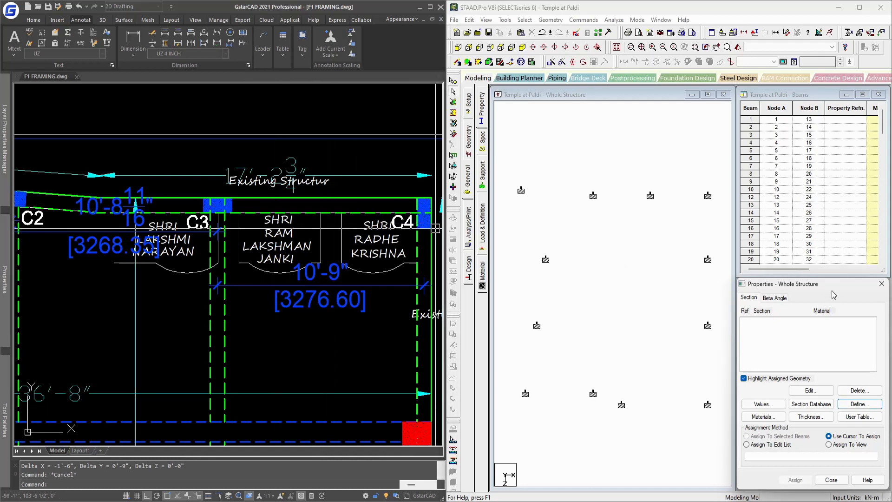
left_click(859, 404)
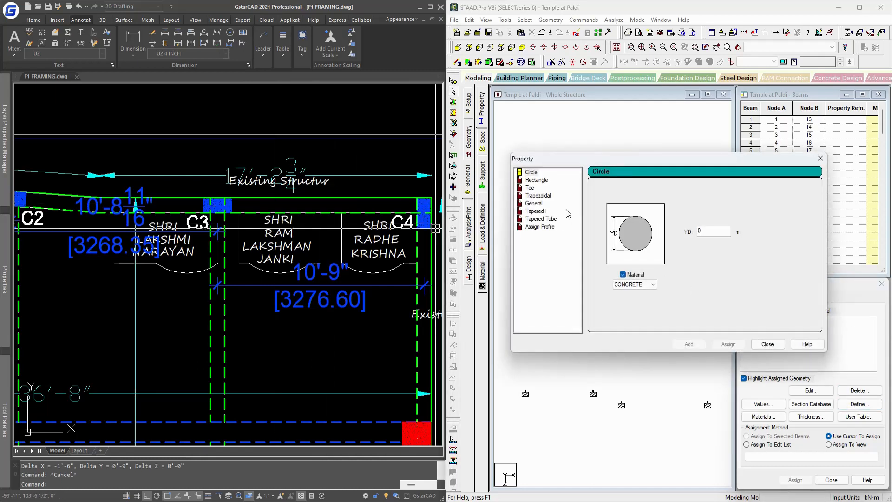
left_click(537, 181)
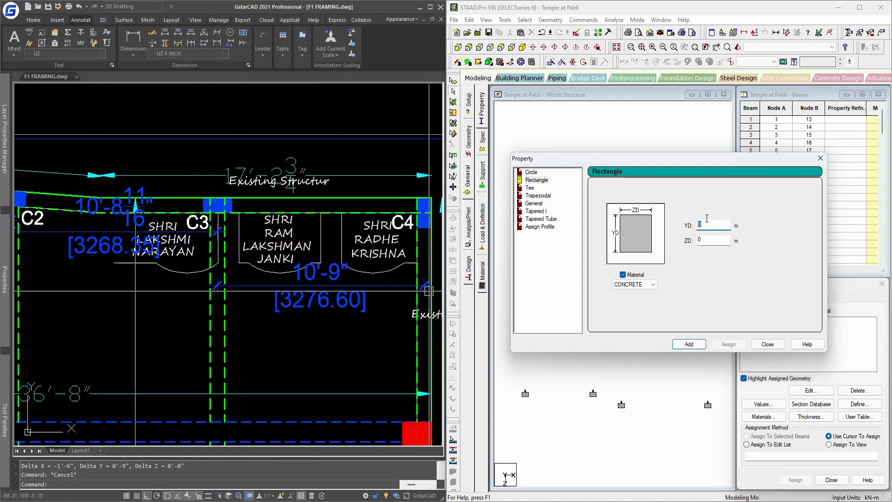
key("Tab")
left_click(689, 344)
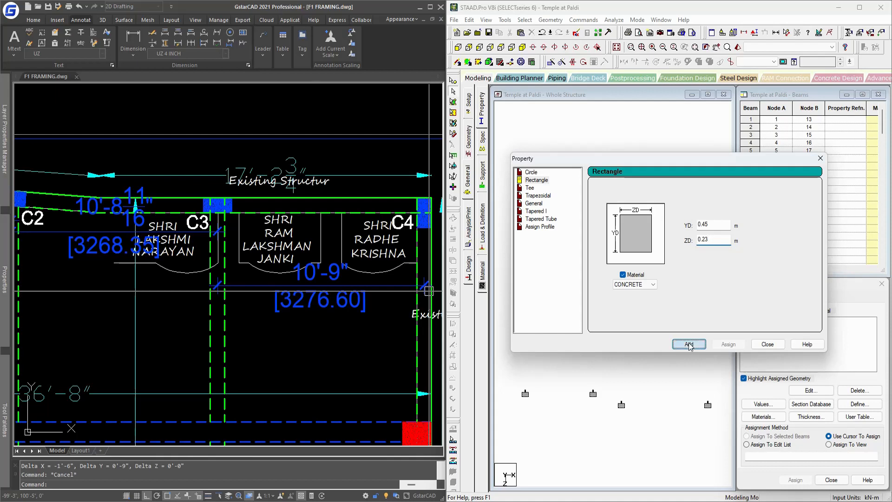
Step: Add a second rectangular concrete section with YD 0.23 m and ZD 0.45 m
double_click(702, 227)
key("Tab")
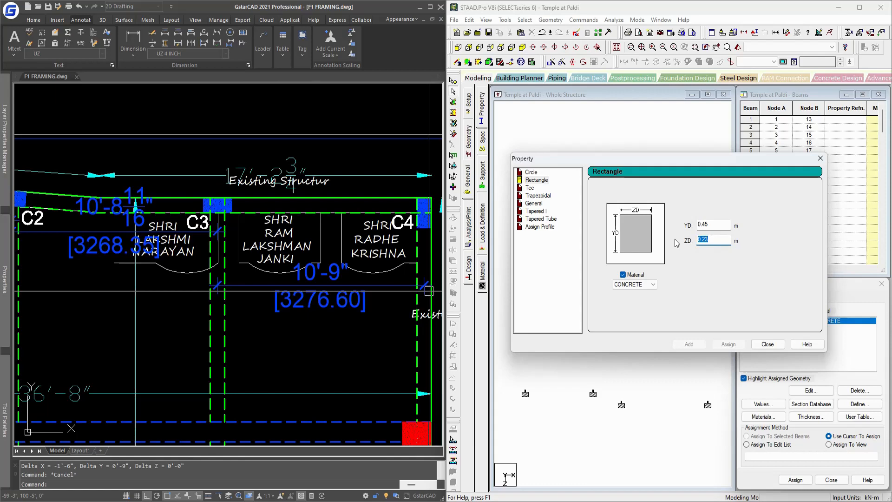
key("shift+Tab")
type("0.23")
key("Tab")
type("0")
left_click(690, 344)
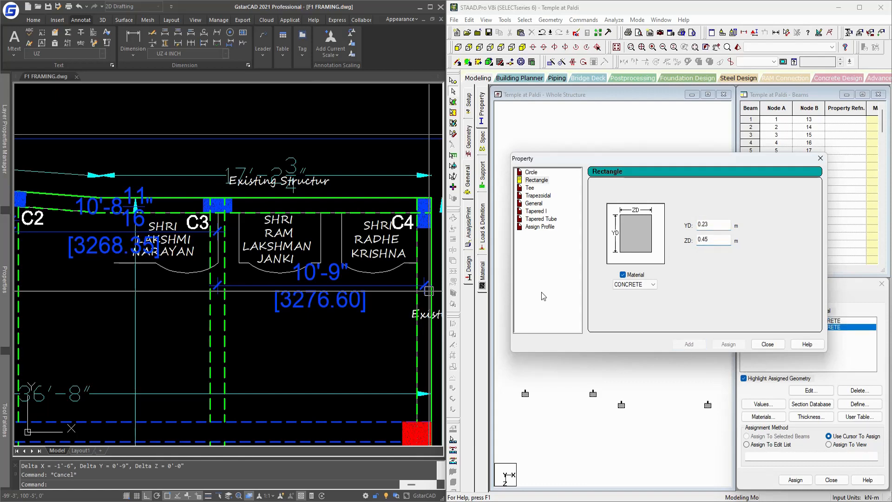
Step: In the GstarCAD framing plan, add a linear dimension for column C6's width, placed below the column
scroll(347, 315, "up", 5)
scroll(347, 313, "up", 2)
type("d")
key("space")
left_click(310, 223)
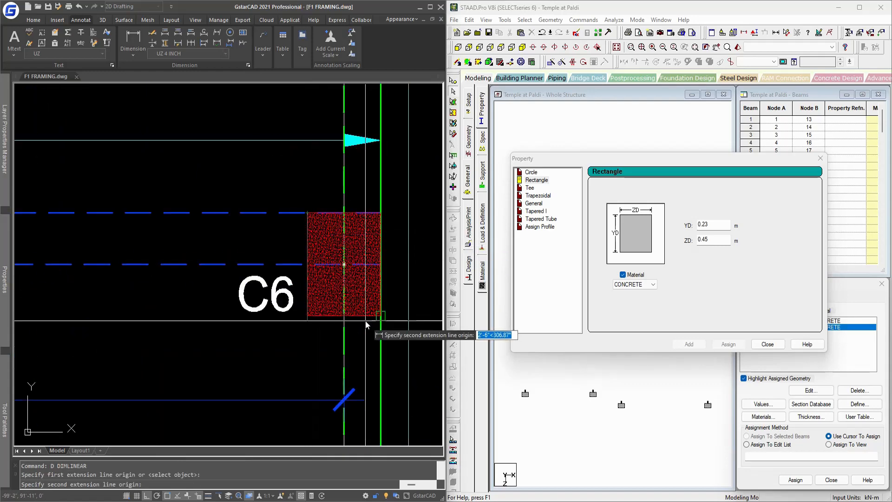
left_click(366, 320)
scroll(310, 240, "down", 7)
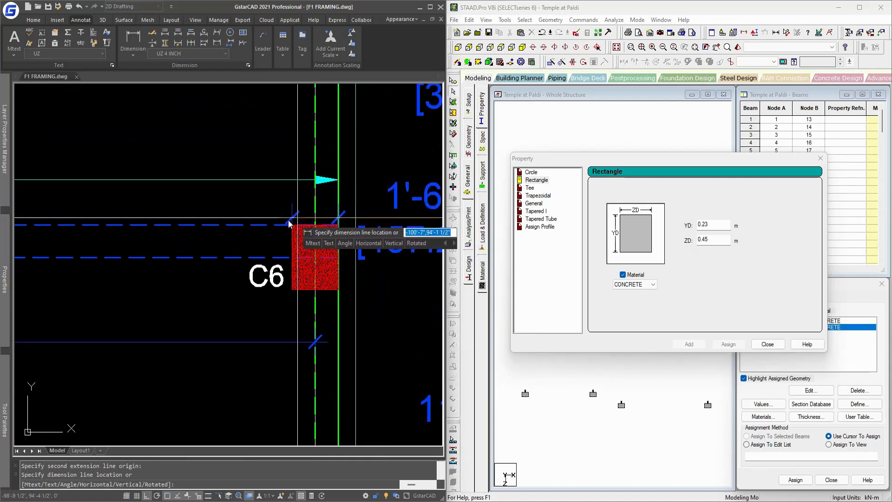
scroll(253, 266, "up", 3)
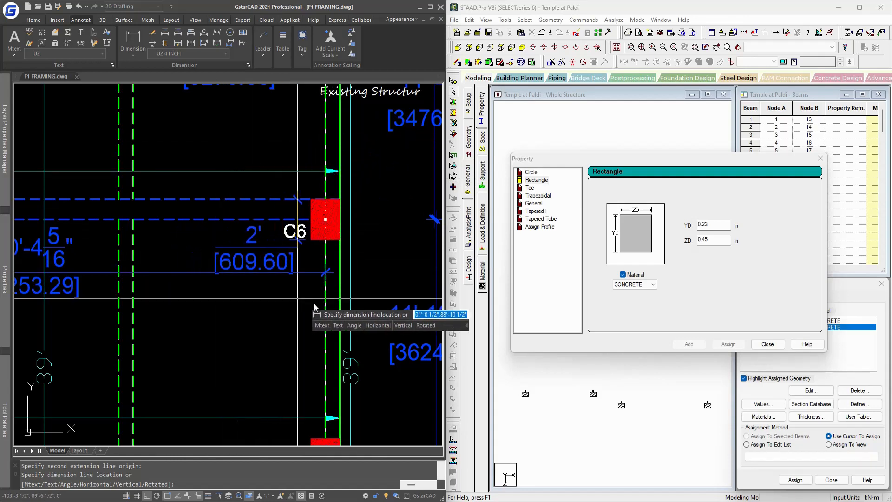
left_click(311, 289)
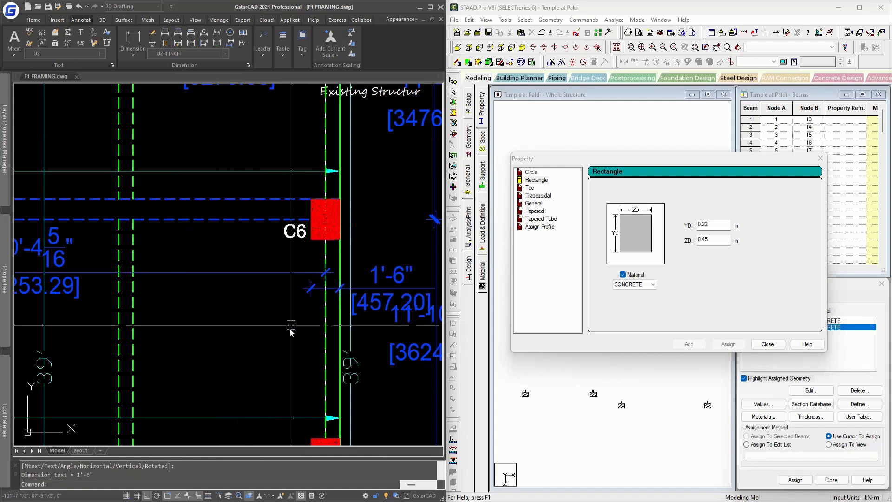
Step: Erase the 1'-6" linear dimension placed below column C6 in the framing plan
left_click(381, 260)
left_click(367, 303)
key("e")
key("Return")
Step: In STAAD.Pro, add a third rectangular concrete section with YD 0.45 m and ZD 0.6 m, and close the Property dialog
left_click(641, 214)
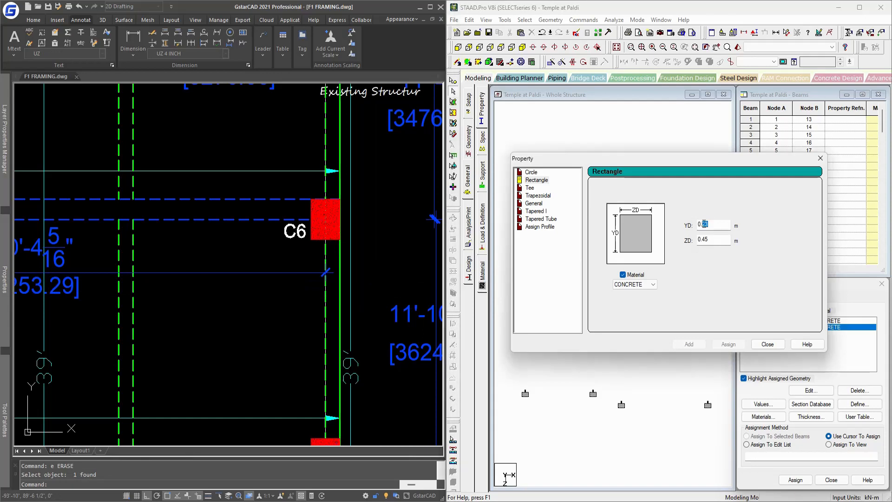
type("0.45")
key("Tab")
type("0")
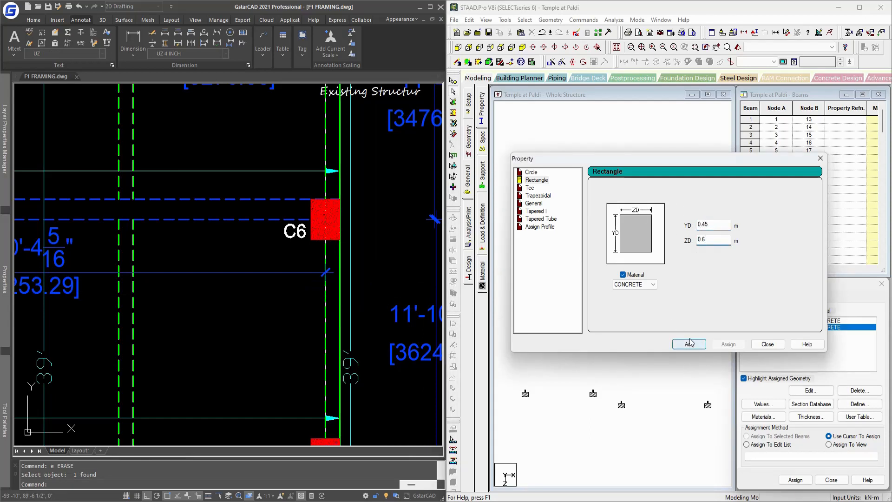
left_click(653, 284)
left_click(653, 284)
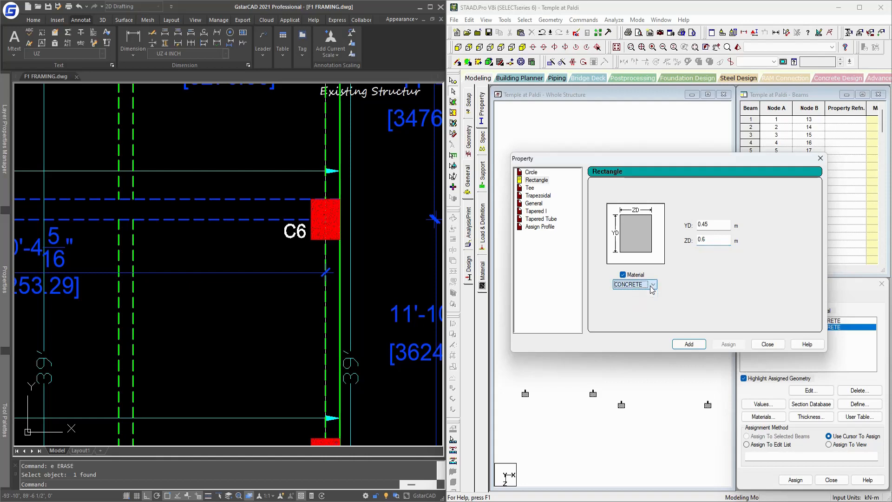
left_click(693, 344)
scroll(328, 249, "down", 5)
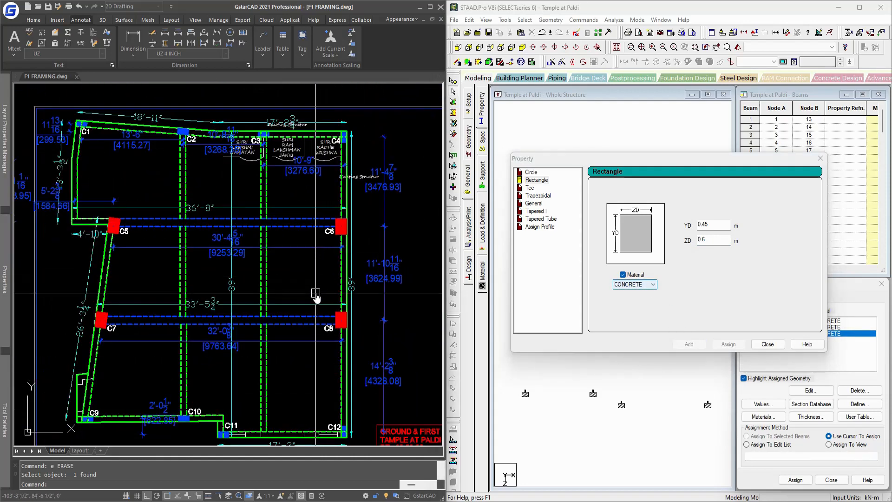
middle_click_drag(325, 267, 327, 283)
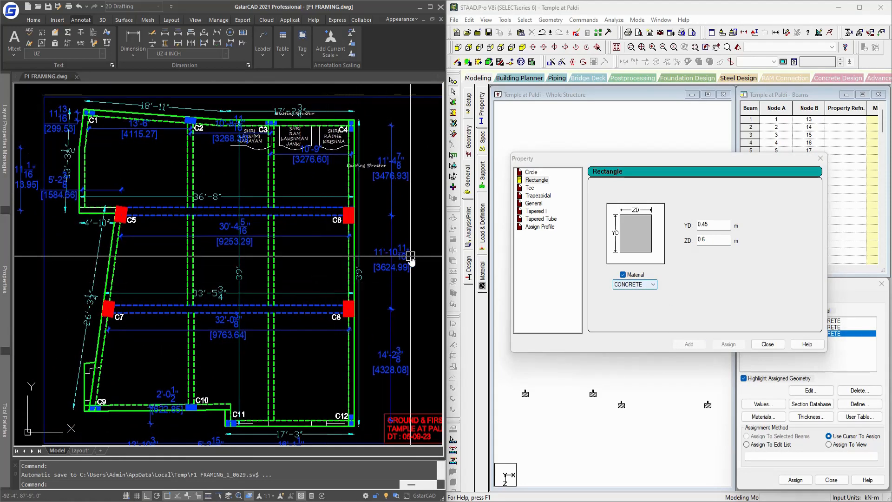
left_click(768, 345)
Step: Choose the Rect 0.45x0.23 section for columns C1–C3 and C9–C11, and accept the auto-save
left_click(776, 321)
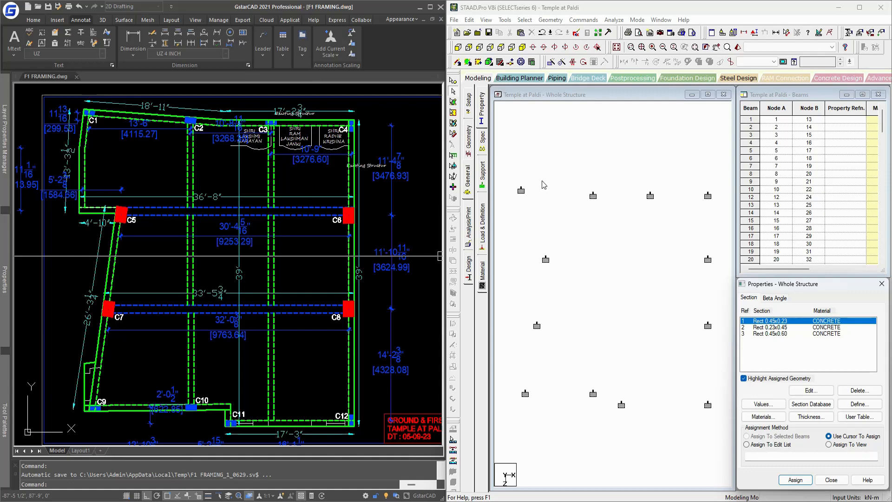
left_click_drag(512, 171, 655, 198)
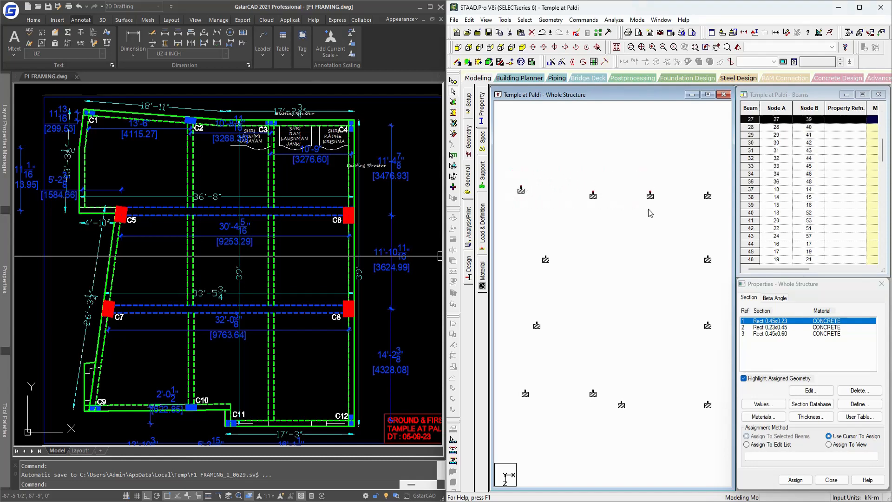
left_click_drag(509, 163, 660, 209)
left_click_drag(511, 374, 647, 436)
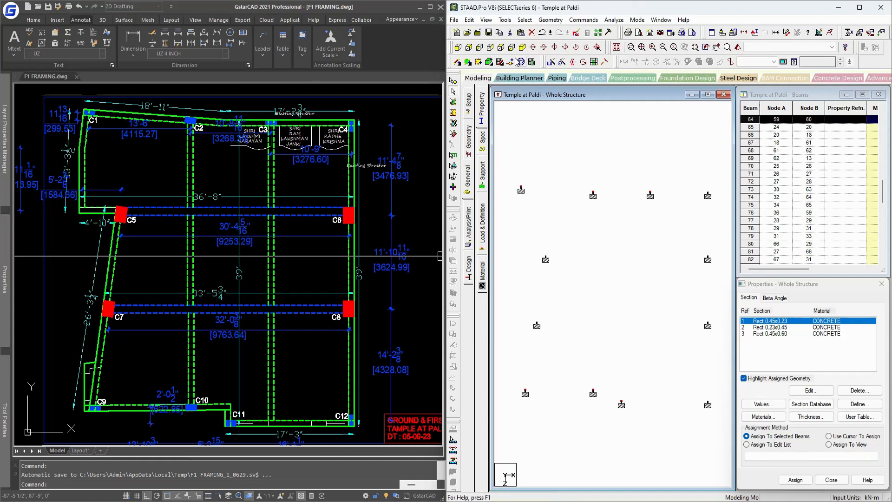
left_click(524, 48)
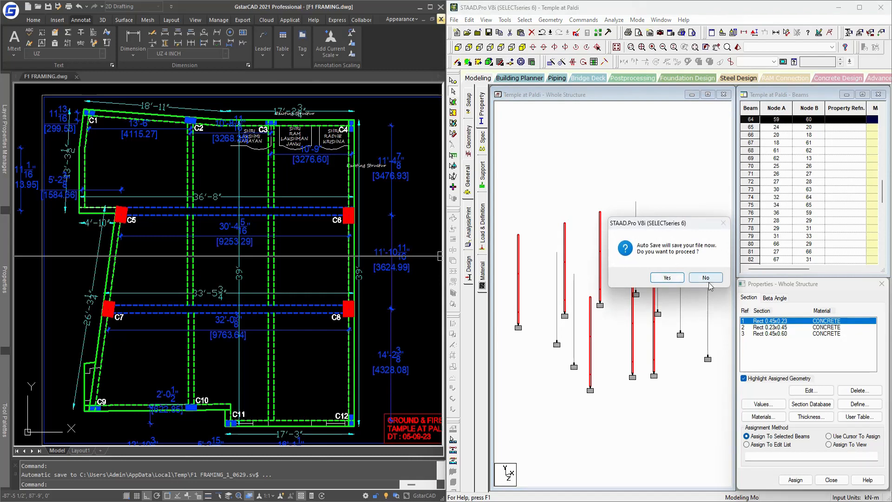
left_click(667, 277)
Step: Window-select columns C1, C2, C3, C9, C10 and C11 in plan view and assign the Rect 0.45x0.23 section to the selected beams
left_click(502, 48)
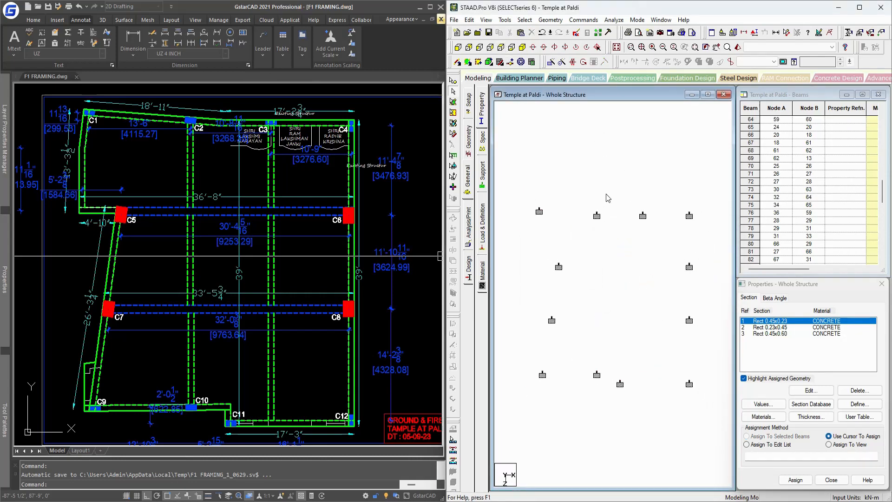
middle_click_drag(603, 191, 603, 188)
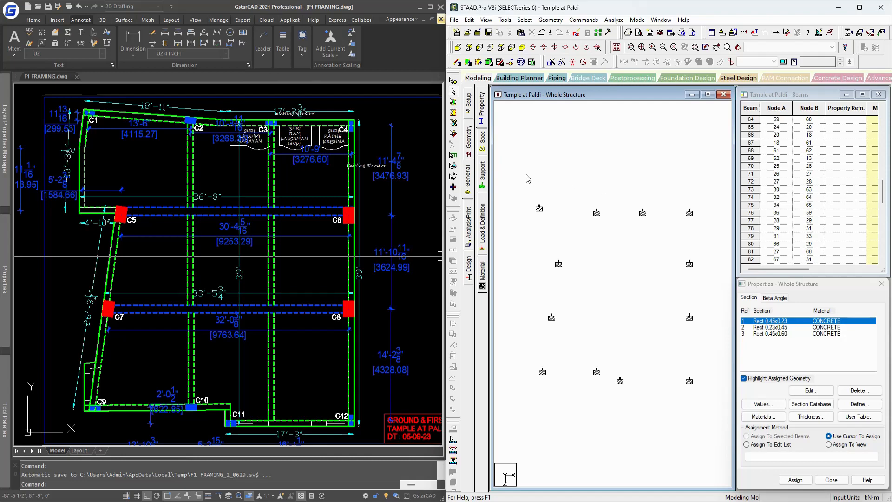
left_click_drag(526, 174, 649, 226)
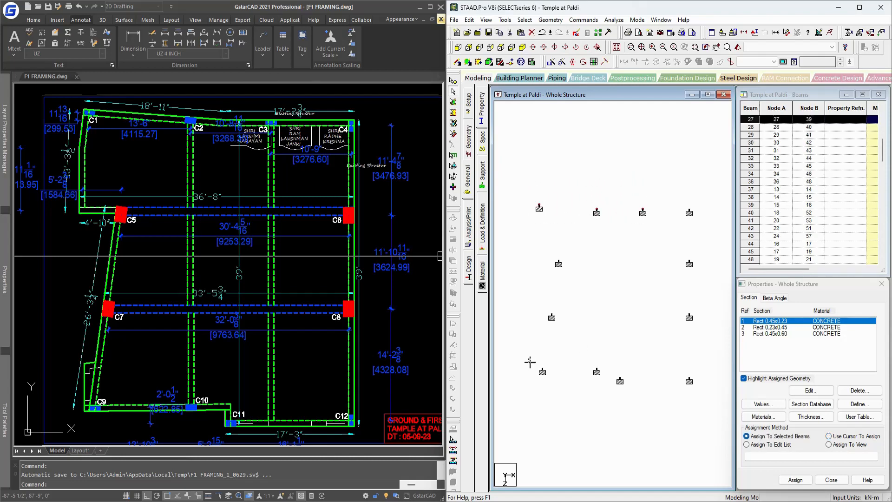
left_click_drag(528, 359, 638, 403)
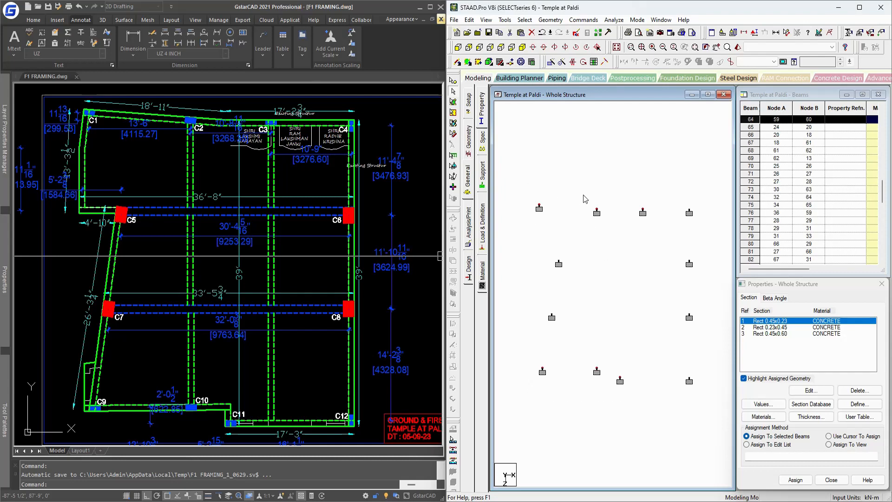
left_click_drag(523, 175, 650, 232)
left_click_drag(529, 350, 650, 404)
left_click_drag(523, 179, 667, 237)
left_click(532, 47)
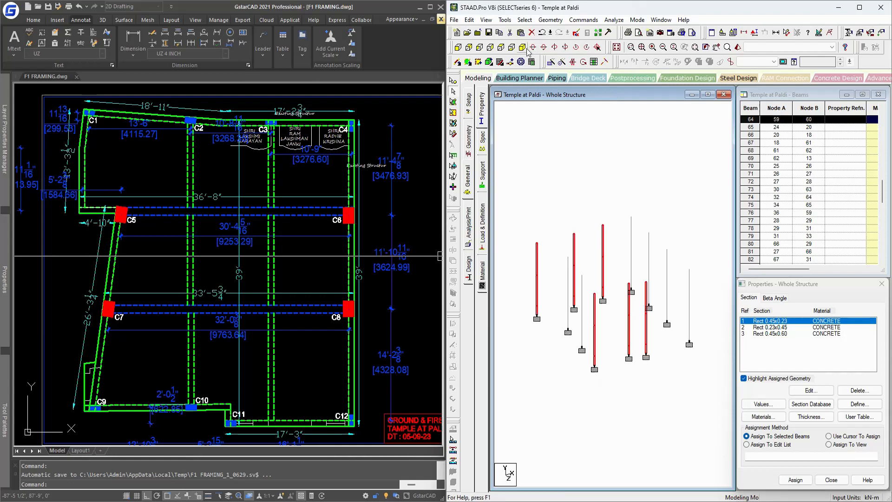
left_click(798, 481)
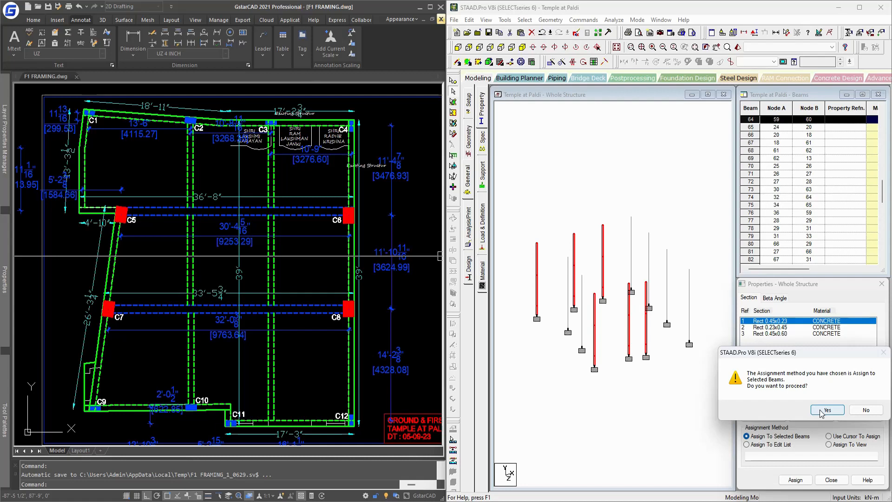
left_click(827, 410)
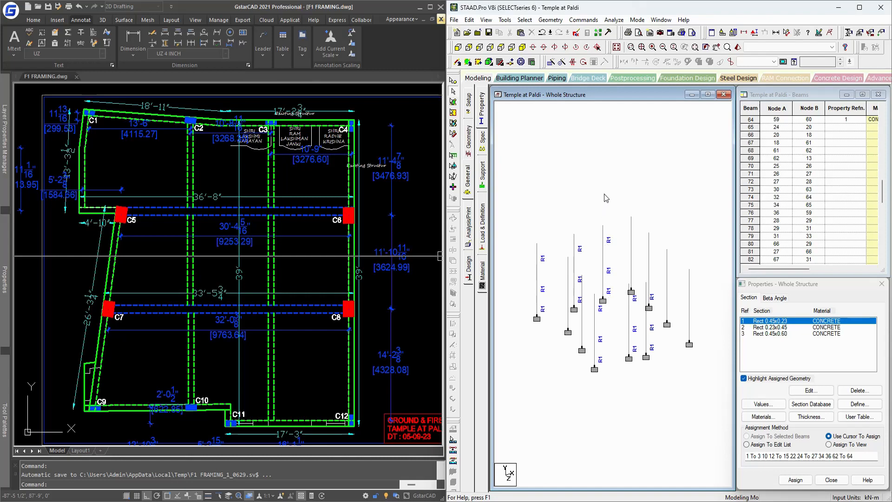
Step: Show the members as 3D sections and check the assigned columns' orientation in plan and isometric views
key("ctrl+1")
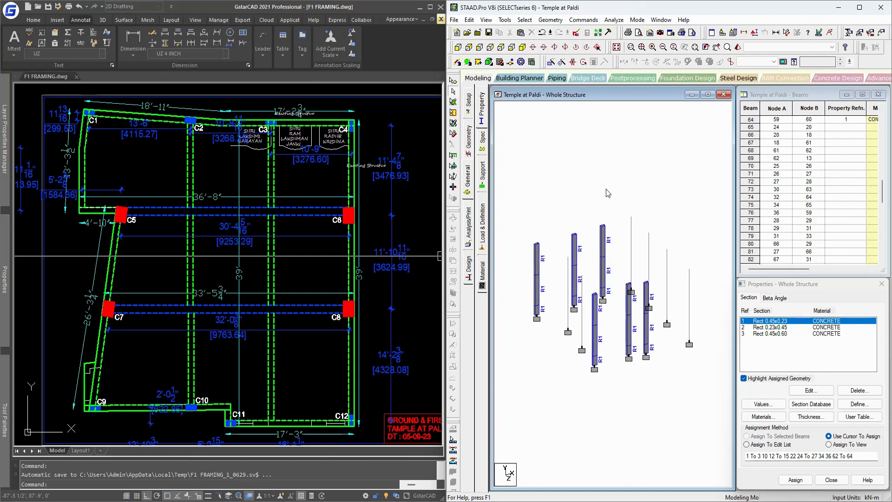
left_click(501, 47)
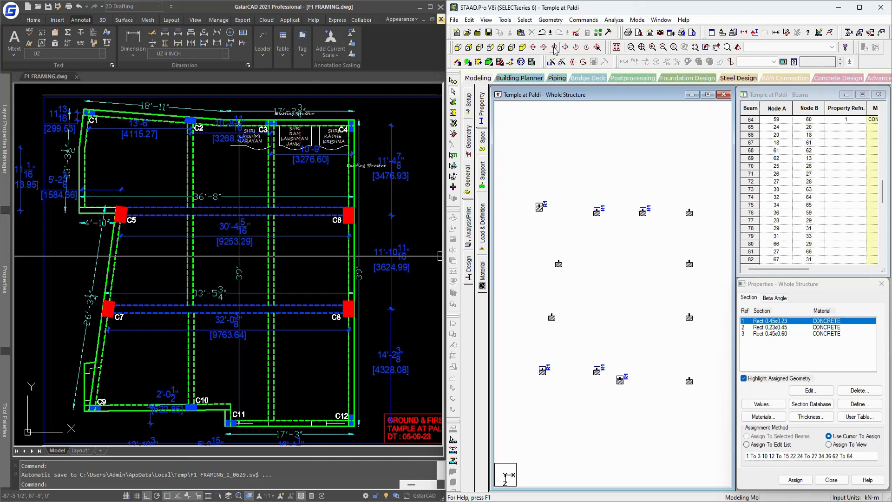
left_click(522, 47)
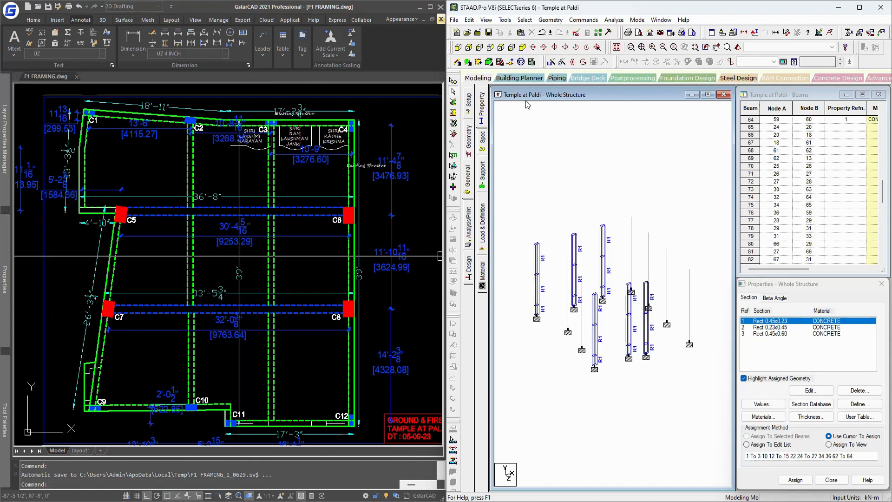
Step: Choose the Rect 0.23x0.45 section for columns C4 and C12 and turn off highlighting of assigned geometry
left_click(501, 47)
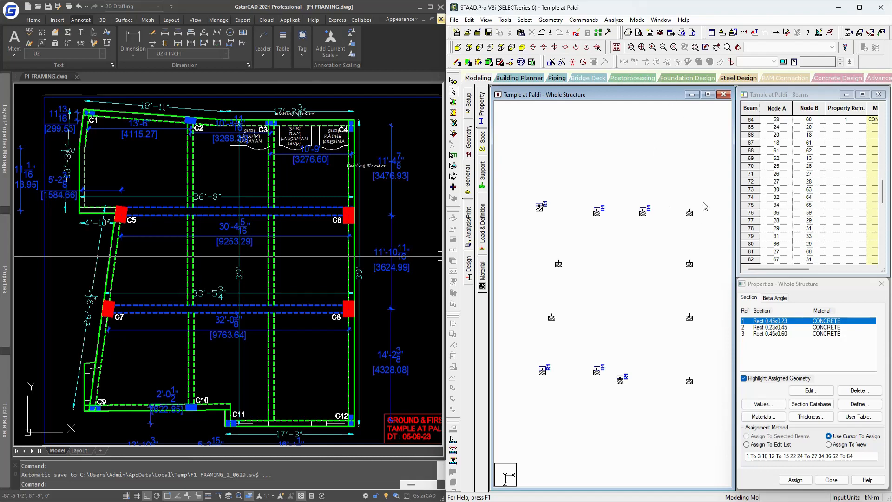
left_click_drag(701, 201, 676, 229)
left_click_drag(700, 360, 685, 393)
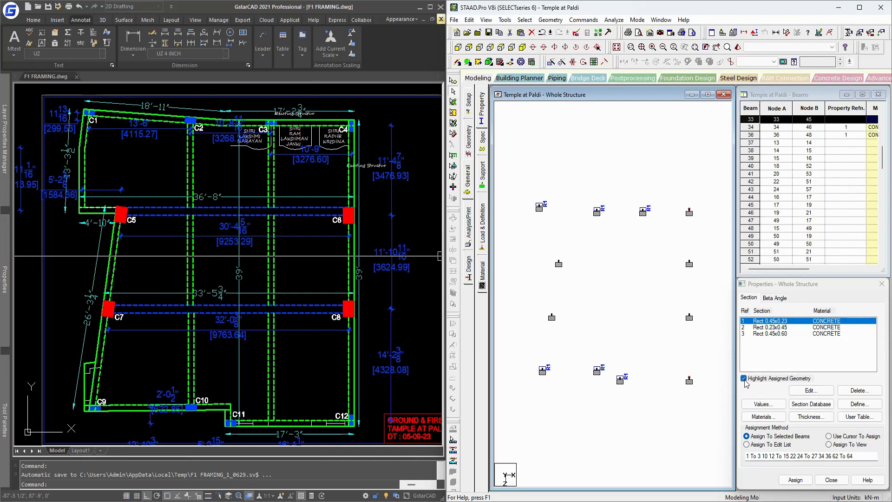
left_click(771, 327)
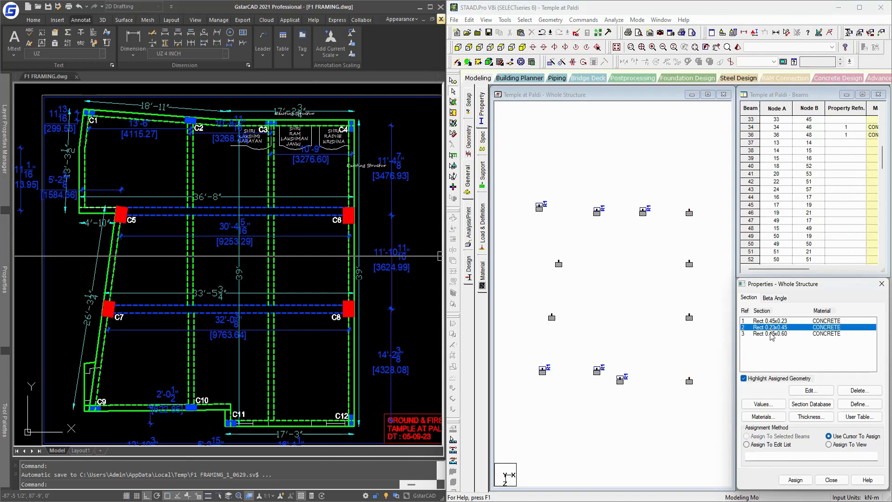
left_click(744, 378)
left_click_drag(699, 199, 675, 221)
left_click_drag(699, 368, 670, 403, "ctrl")
left_click(774, 320)
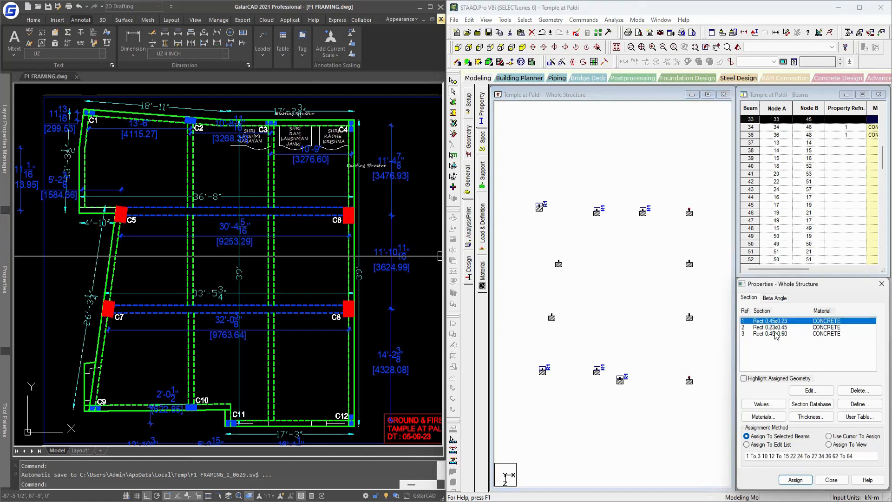
left_click(774, 333)
left_click(774, 321)
left_click(769, 328)
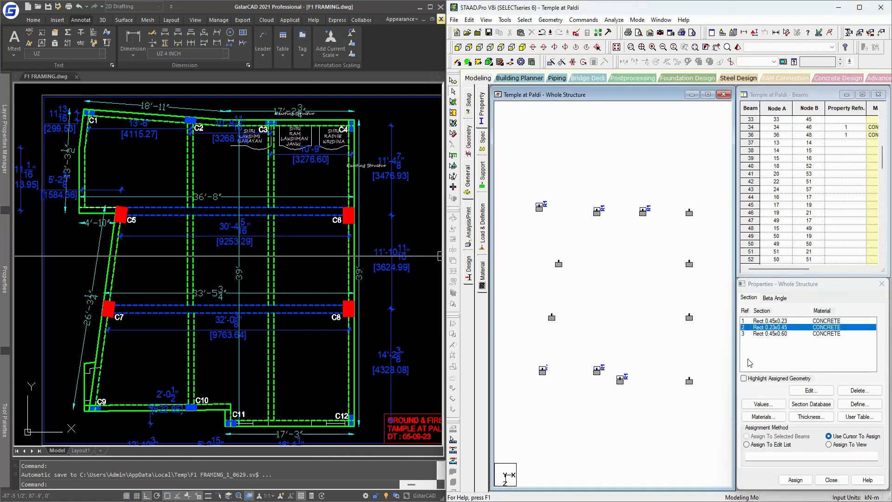
left_click(757, 382)
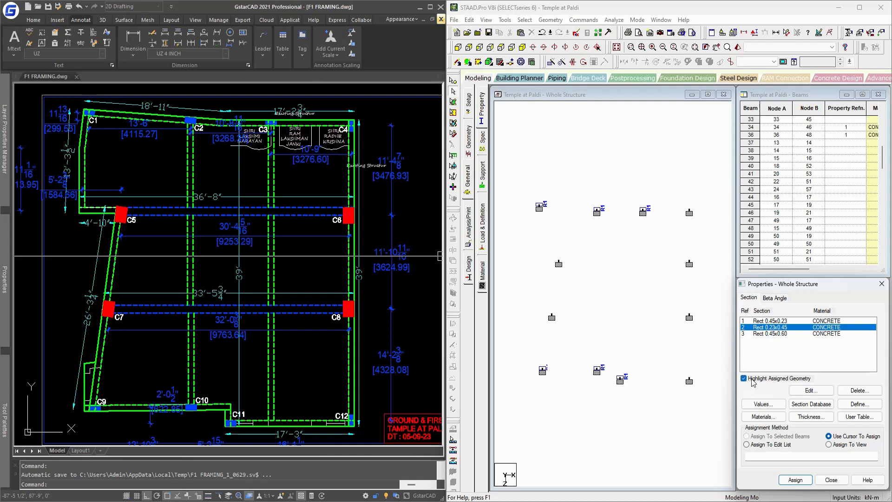
left_click(759, 378)
Step: Window-select columns C4 and C12 in plan view and assign the Rect 0.23x0.45 section to the selected beams
left_click_drag(702, 193, 680, 231)
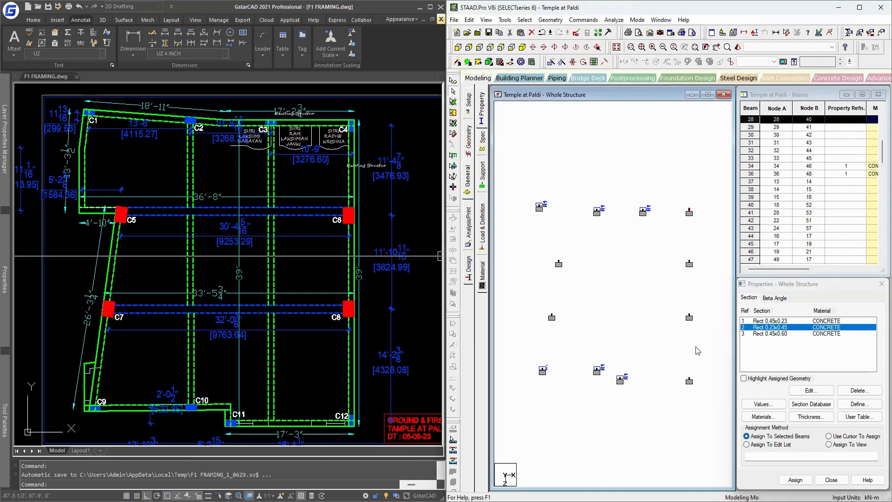
left_click_drag(697, 350, 673, 393, "ctrl")
left_click(797, 481)
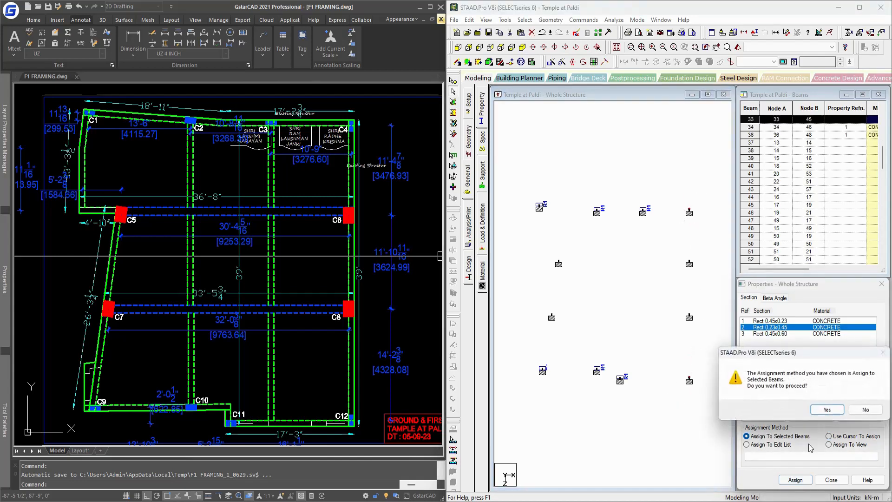
left_click(828, 413)
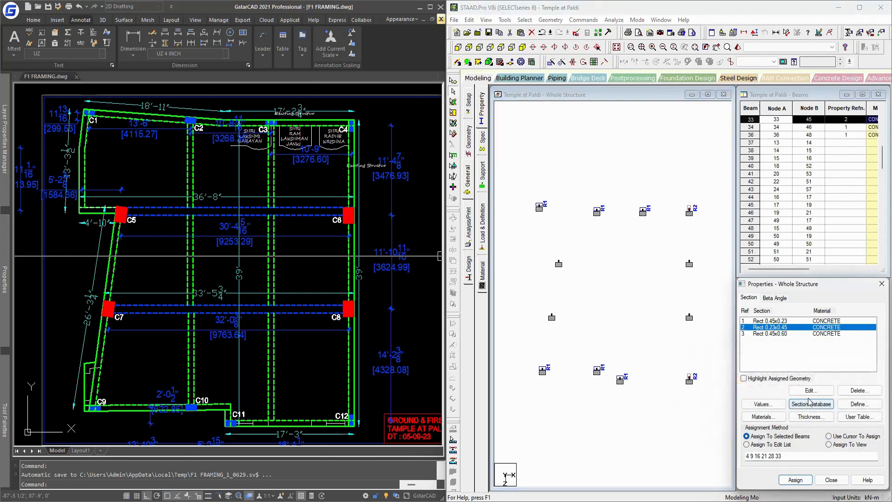
Step: Choose the Rect 0.45x0.60 section and start assigning it by cursor in the isometric view
left_click(776, 335)
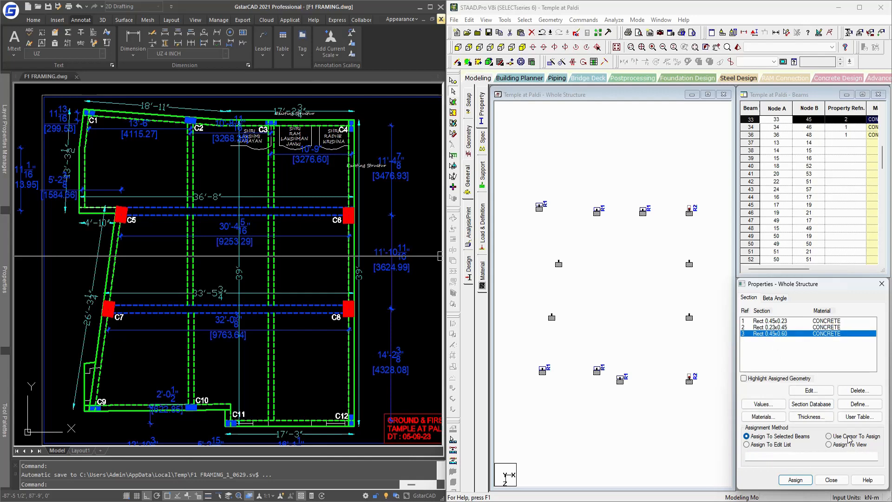
left_click(848, 436)
left_click(523, 48)
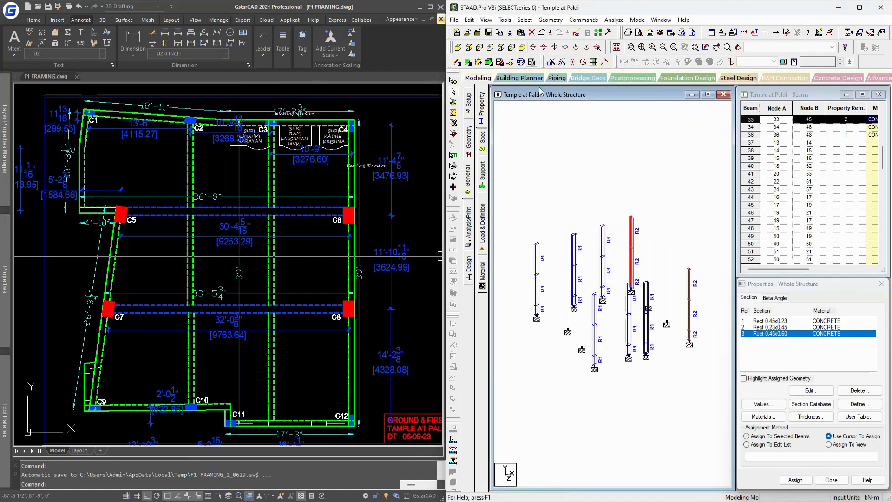
left_click(696, 268)
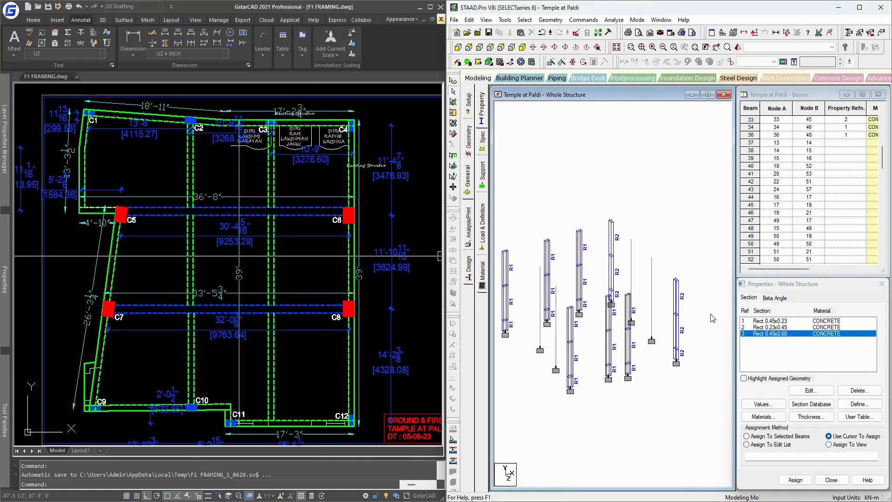
left_click(840, 438)
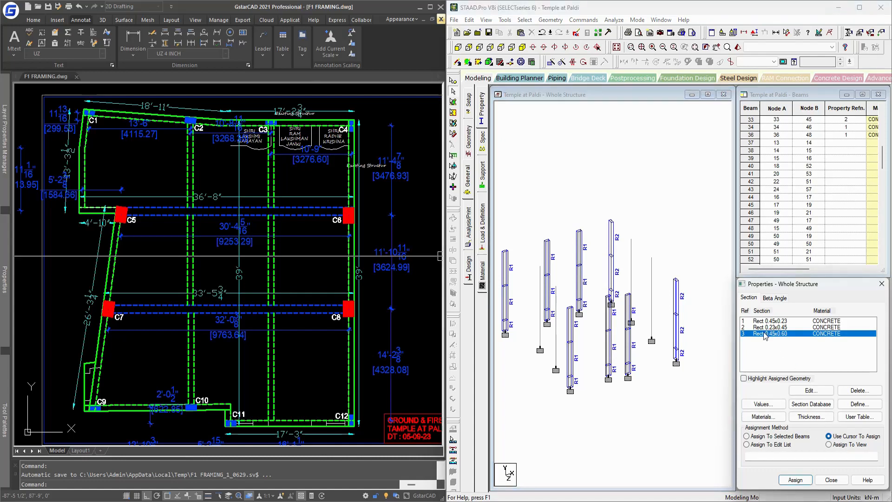
left_click(795, 481)
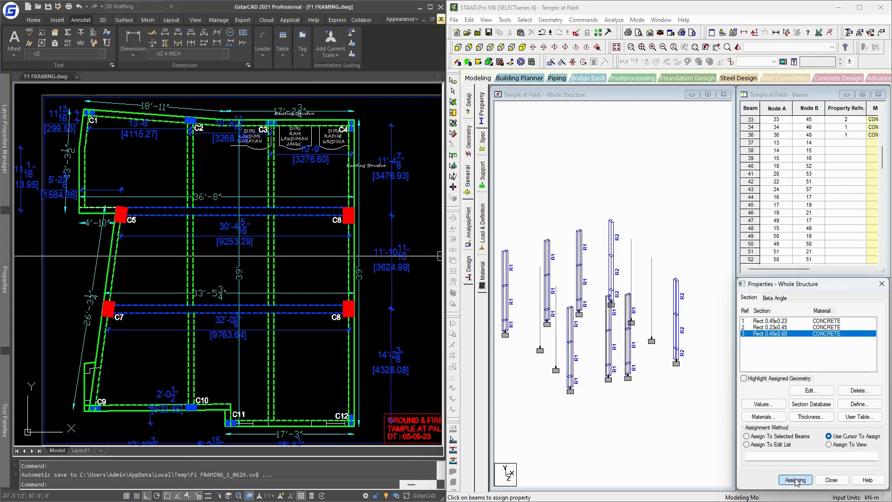
Step: Tilt the isometric view and assign the Rect 0.45x0.60 section to all segments of columns C6 and C8
left_click(690, 255)
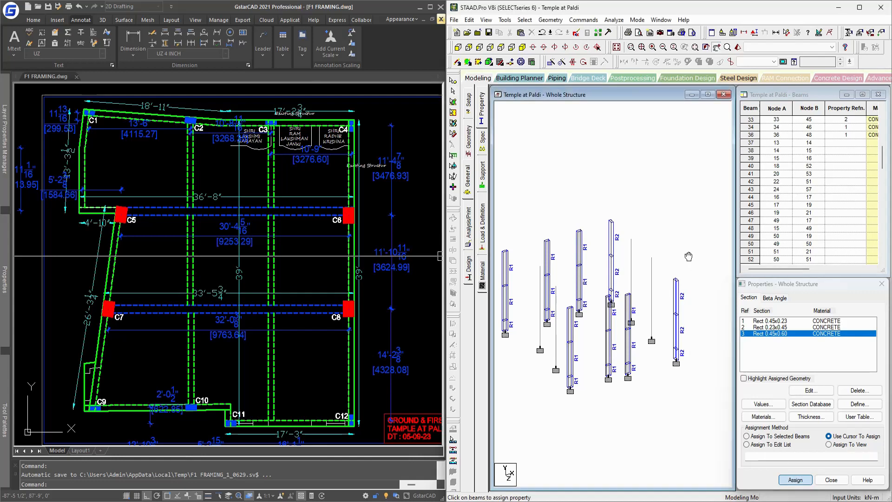
middle_click_drag(687, 244, 689, 241)
key("Down")
key("Down")
key("Down")
key("Down")
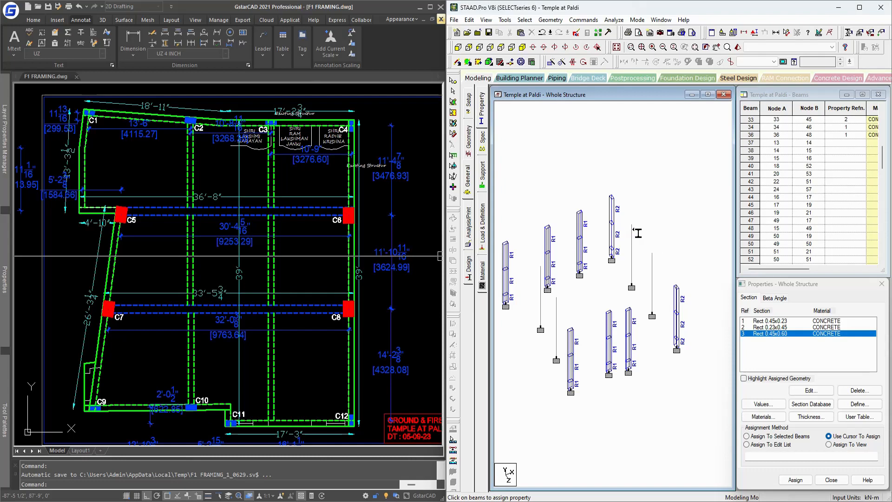
left_click(638, 263)
left_click(654, 268)
left_click(655, 294)
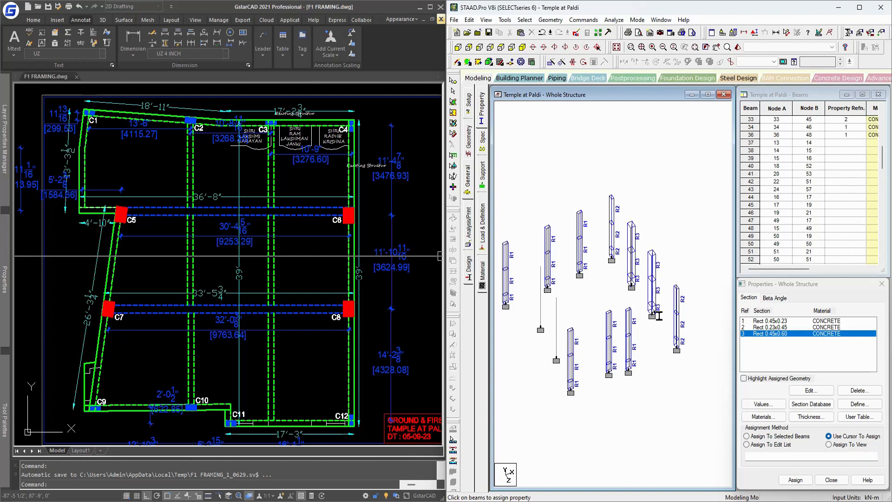
middle_click_drag(660, 336, 660, 333)
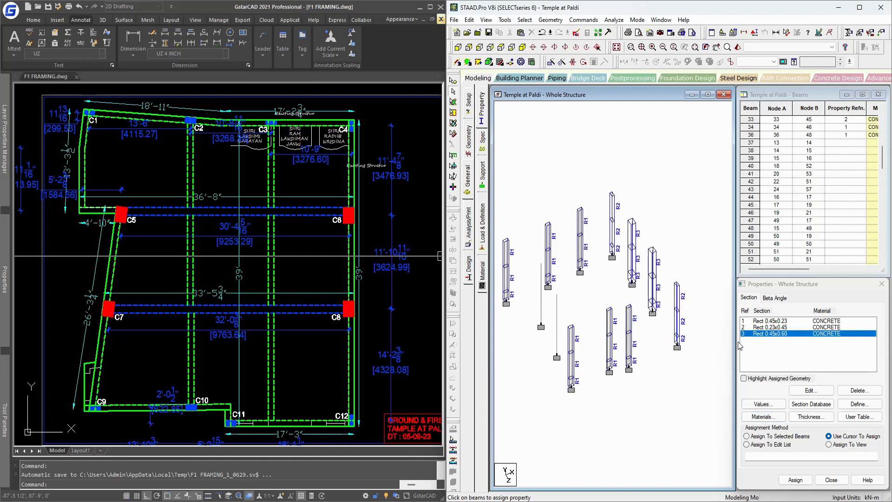
middle_click_drag(681, 236, 685, 240)
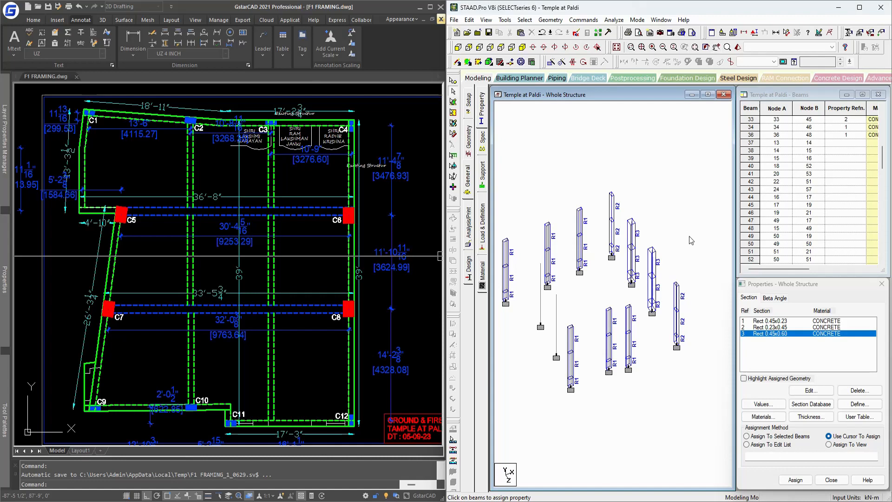
Step: Display beam numbers and assign the Rect 0.45x0.60 section to column C7 by adding 8, 20 and 32 to the edit list
left_click(775, 349)
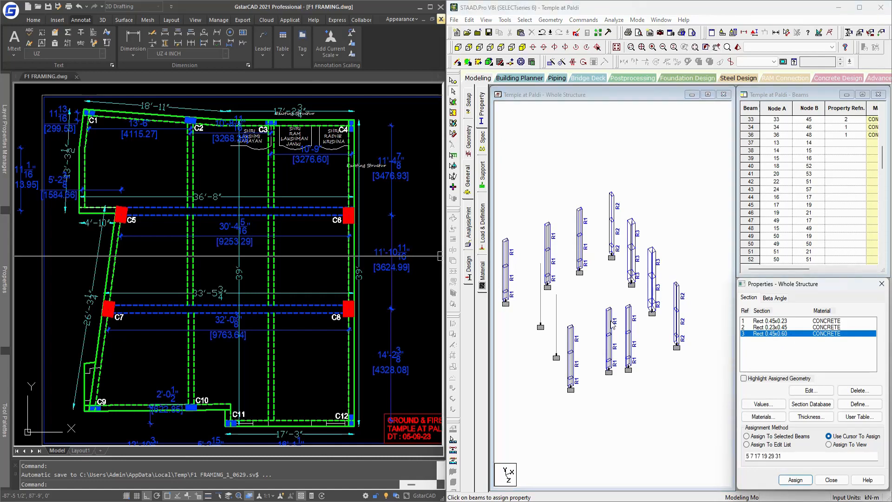
left_click(544, 358)
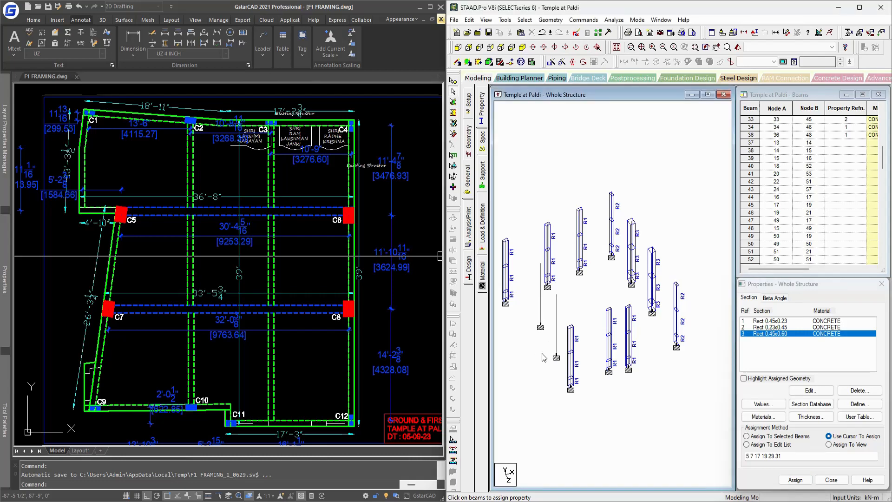
key("shift+b")
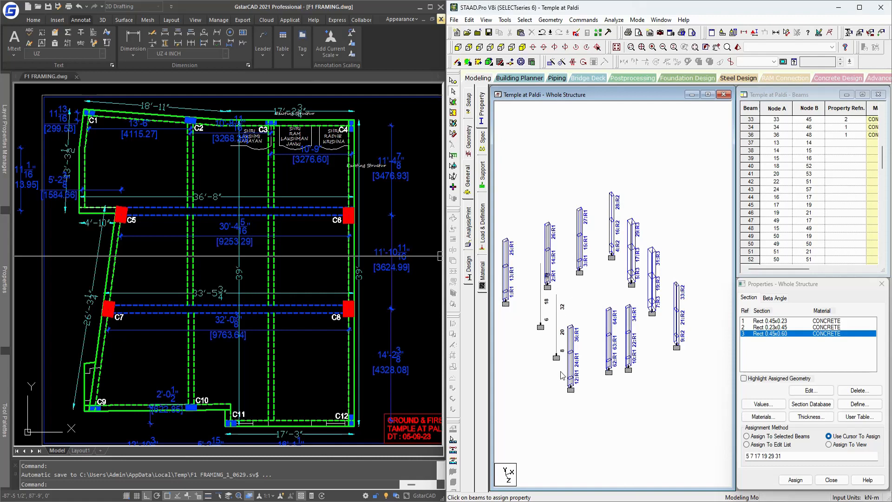
left_click(787, 338)
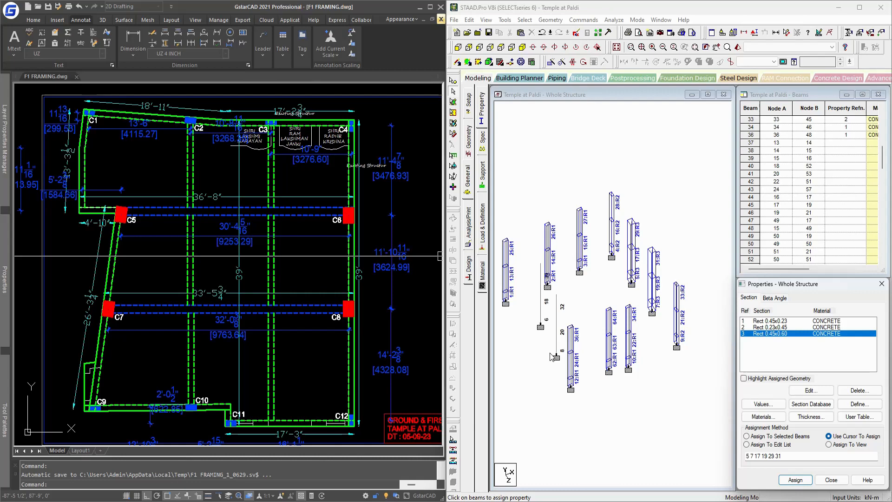
left_click(559, 142)
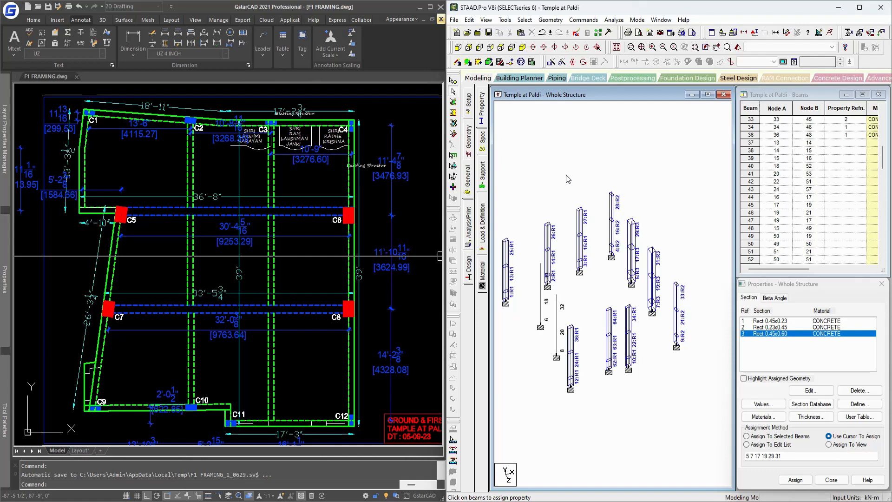
left_click(757, 446)
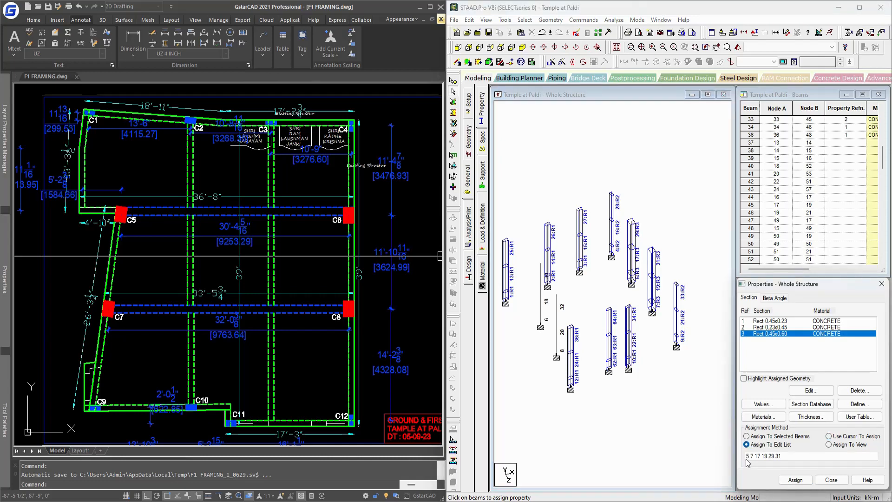
left_click(784, 456)
left_click(796, 480)
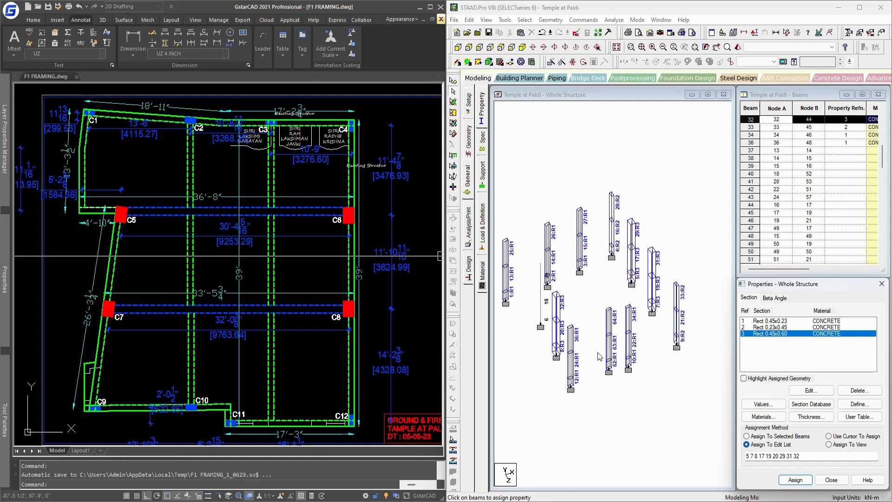
Step: Window-select column C5 and assign the Rect 0.45x0.60 section to its selected beams
middle_click_drag(568, 345, 570, 343)
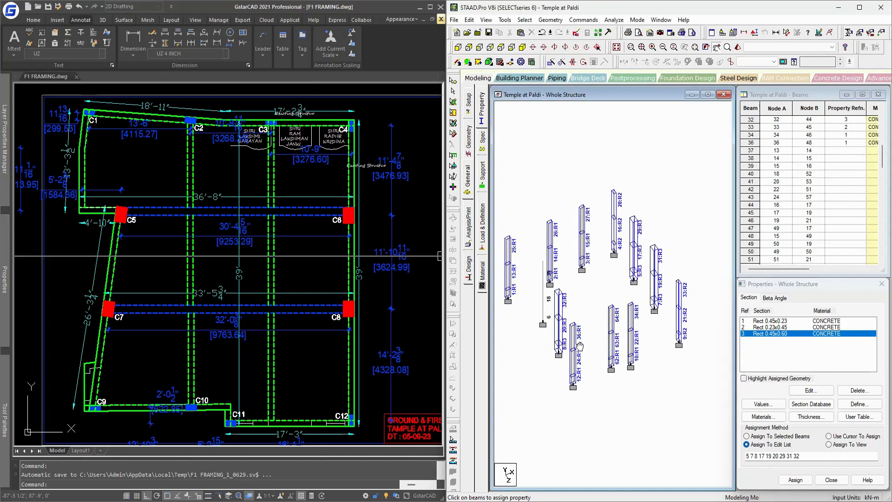
left_click_drag(536, 252, 553, 354)
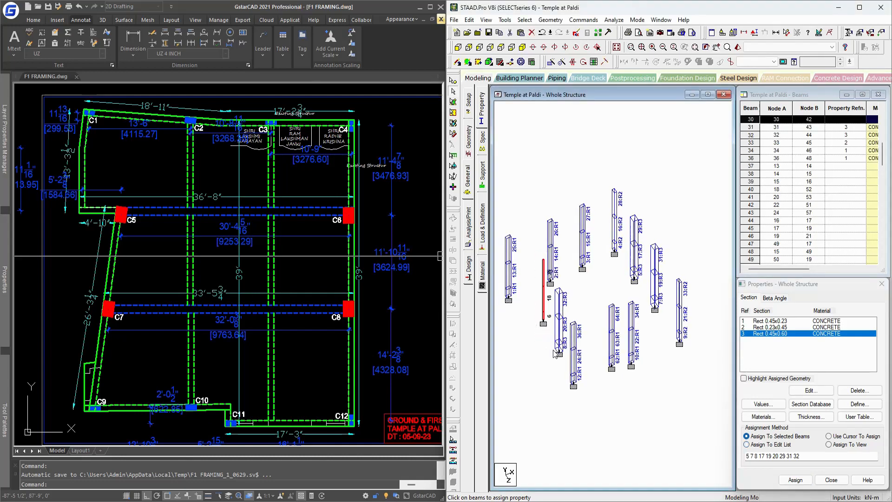
left_click(751, 438)
left_click(795, 480)
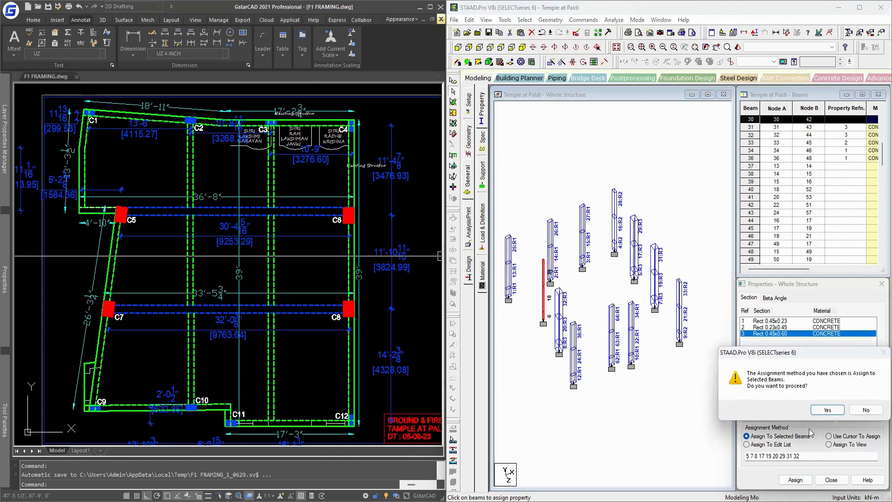
left_click(828, 410)
left_click_drag(818, 454, 729, 452)
left_click(672, 436)
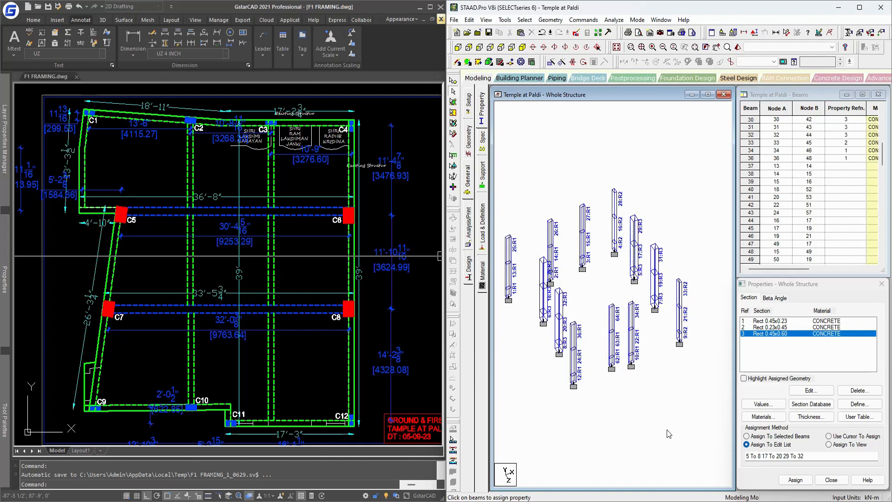
Step: Show the whole structure in front view and select all horizontal beams on the three levels
left_click(618, 48)
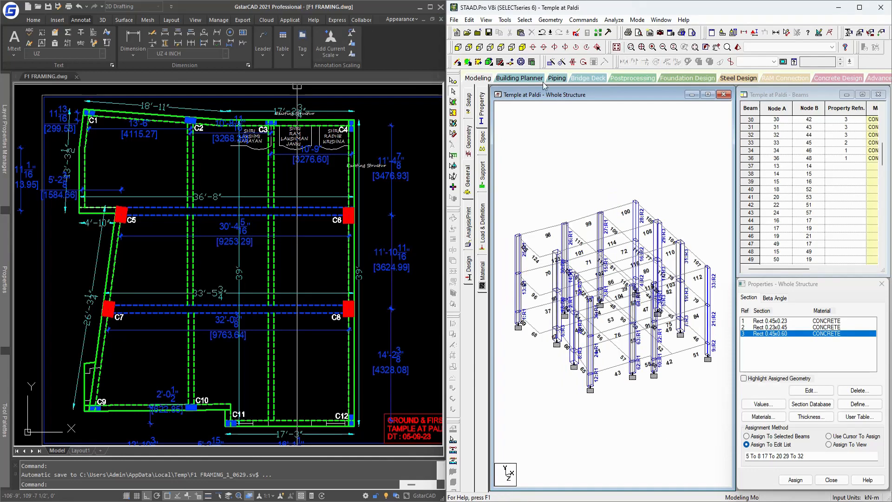
left_click(457, 47)
left_click_drag(702, 226, 513, 340)
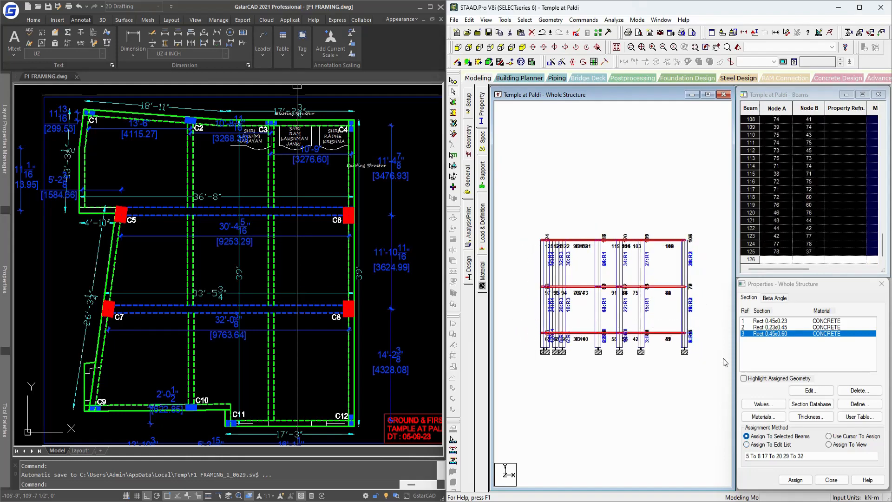
Step: Define a concrete rectangle with YD 0.45 m and ZD 0.23 m, assign it to the selected beams and clear the selection
left_click(851, 404)
left_click(550, 181)
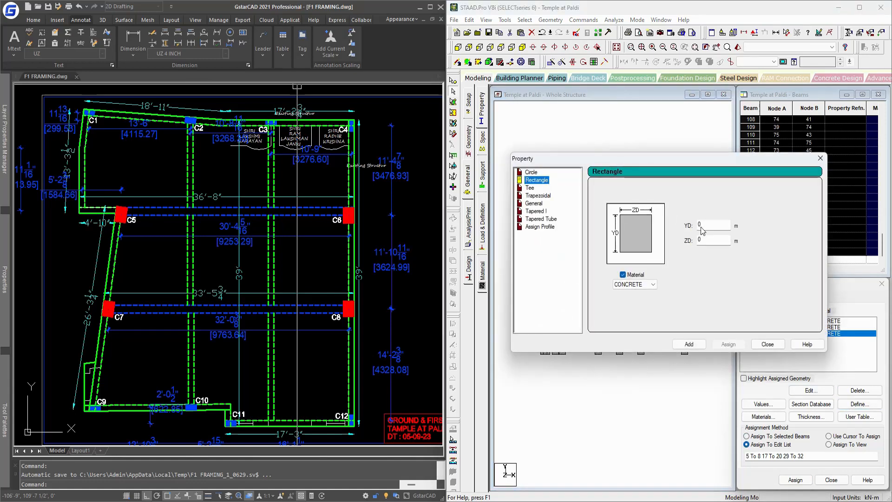
left_click(712, 225)
type(".4")
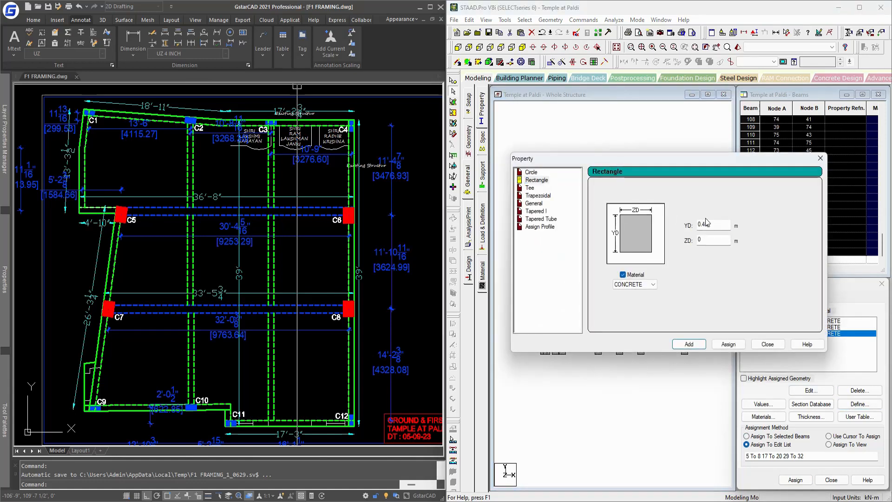
key("Tab")
left_click(728, 345)
left_click(767, 345)
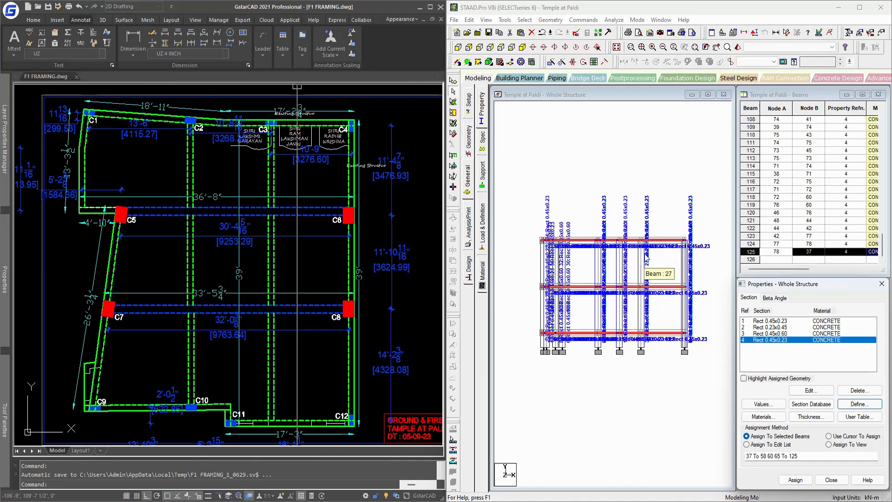
left_click(640, 214)
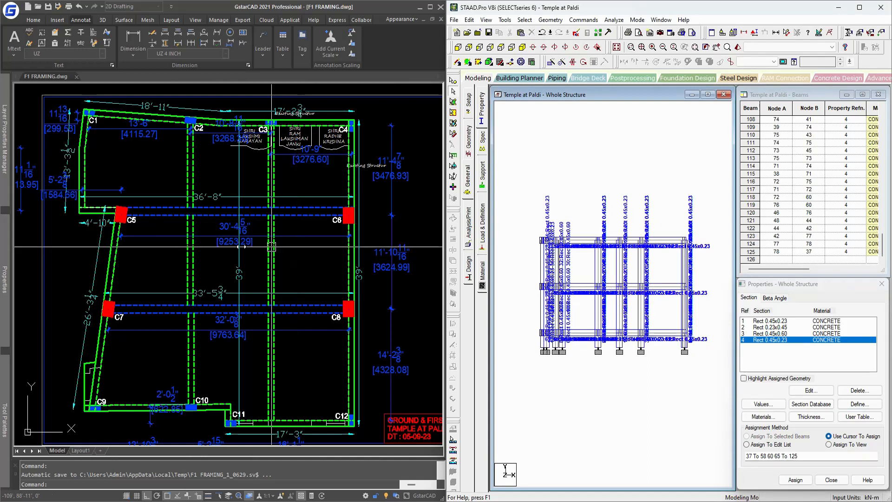
Step: Switch to the GstarCAD framing plan and measure the width of the dashed beam at column C8 with a linear dimension
left_click(235, 215)
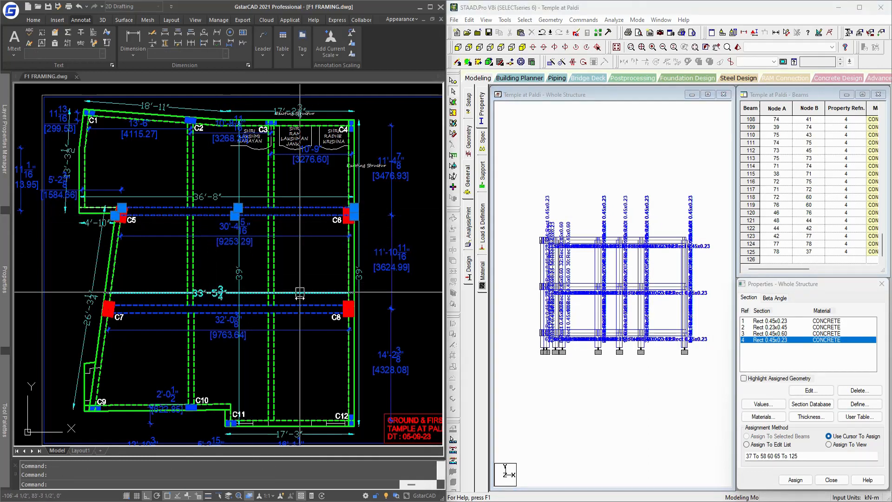
left_click(235, 303)
scroll(323, 312, "up", 4)
key("Escape")
key("Escape")
scroll(370, 329, "up", 2)
type("d")
key("space")
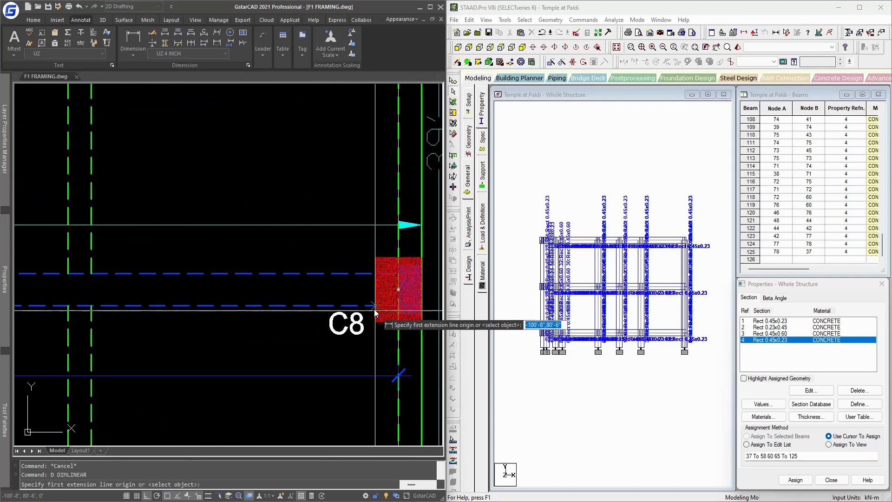
left_click(375, 306)
left_click(375, 273)
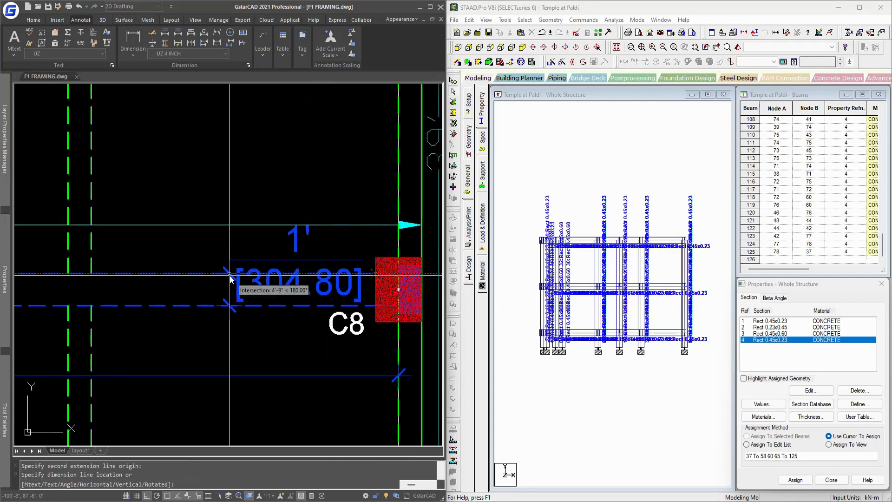
key("Escape")
type("d")
key("space")
scroll(260, 289, "down", 6)
scroll(250, 291, "up", 4)
key("space")
scroll(270, 290, "down", 4)
scroll(329, 306, "up", 4)
key("Escape")
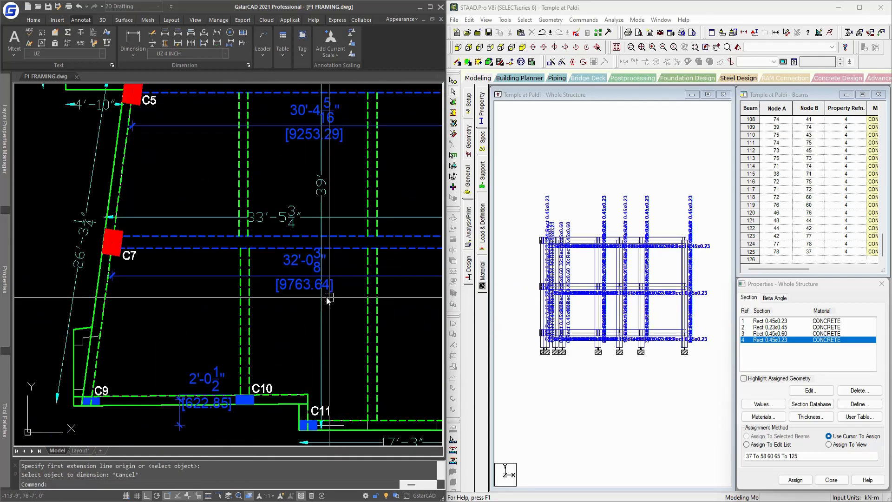
scroll(328, 301, "down", 2)
middle_click_drag(328, 304, 260, 326)
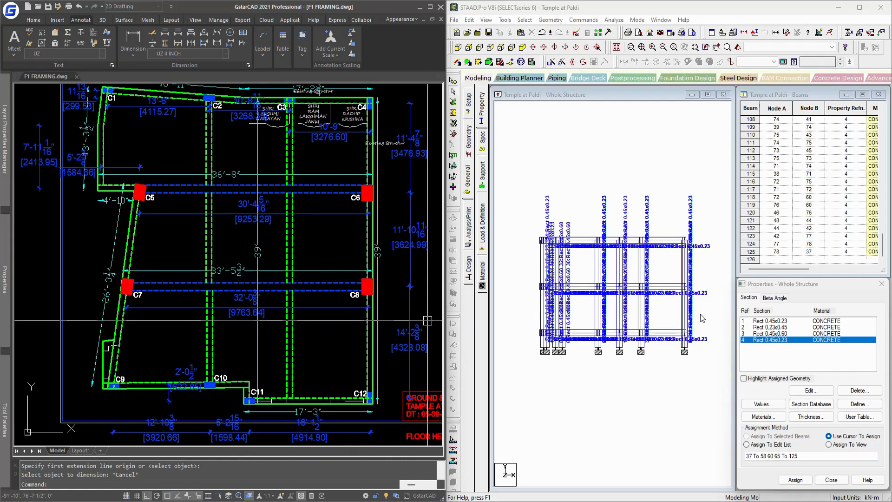
Step: Switch to STAAD.Pro, window-select the lowest-level beams, display only the selected ones and show them in plan view
left_click_drag(706, 319, 523, 338)
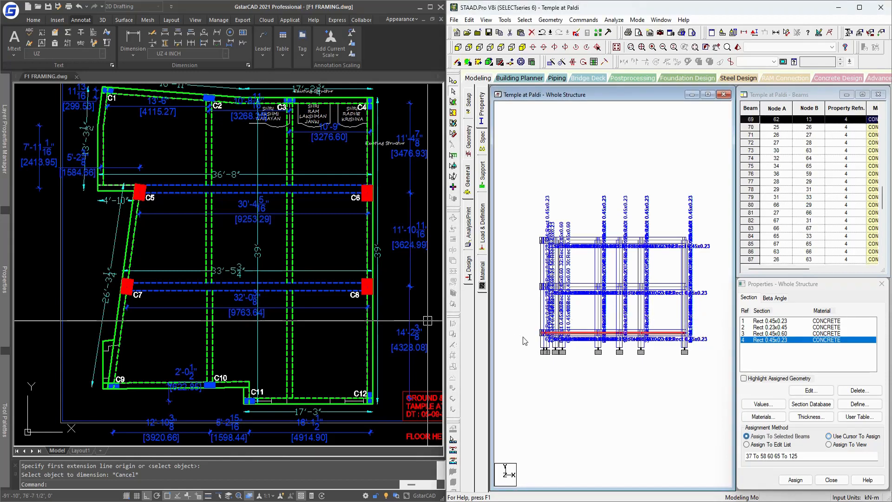
key("alt+v")
key("v")
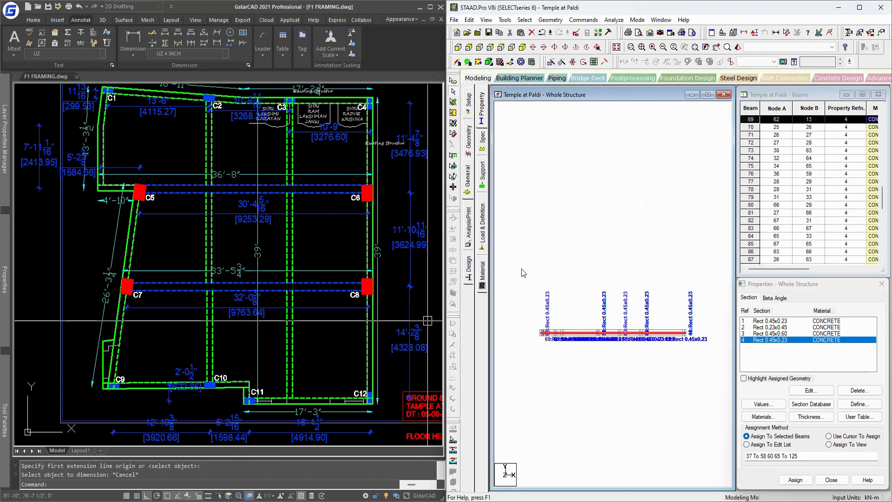
left_click(538, 160)
left_click(500, 48)
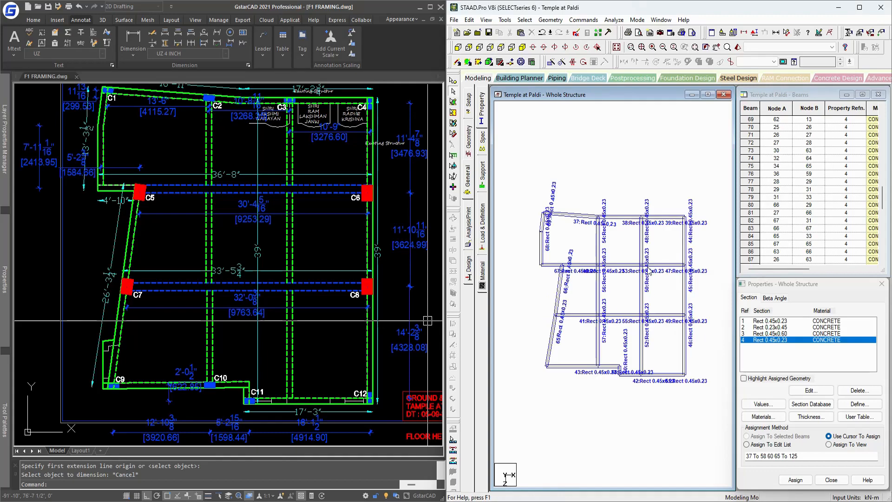
Step: Delete the interior beams of the lowest level in both directions, keeping only the perimeter beams
left_click_drag(682, 230, 568, 358)
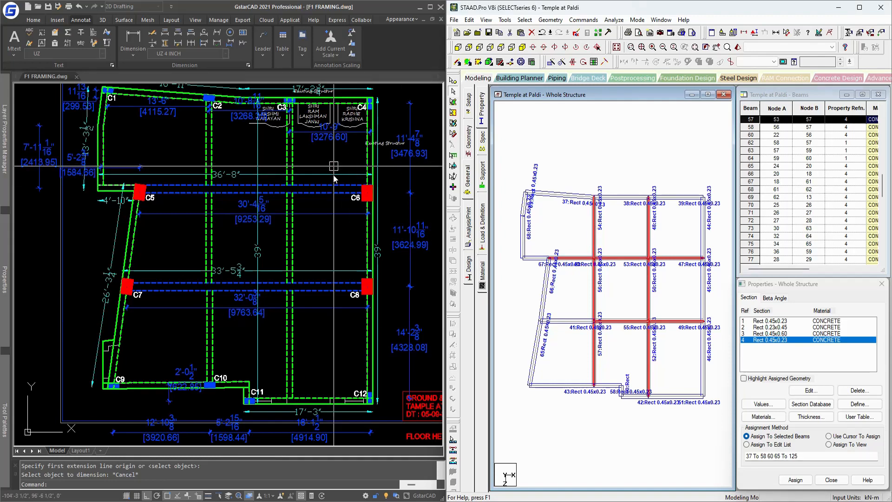
middle_click_drag(333, 178, 334, 196)
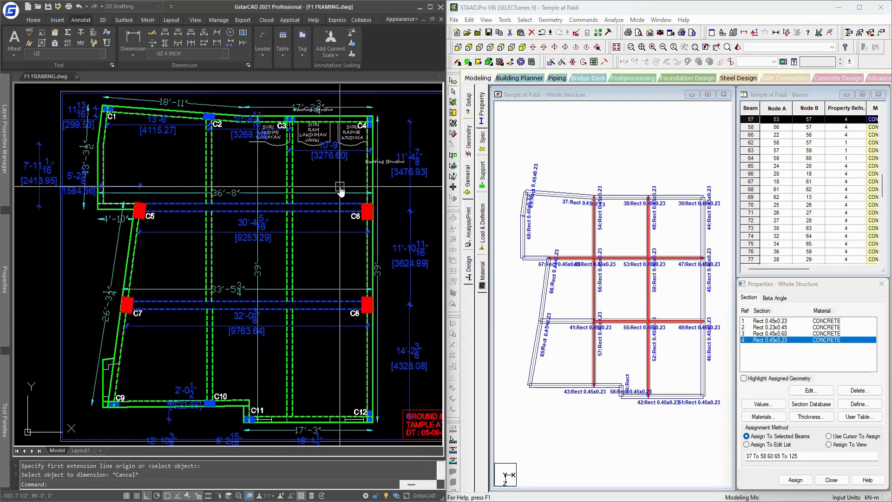
left_click(574, 326, "ctrl")
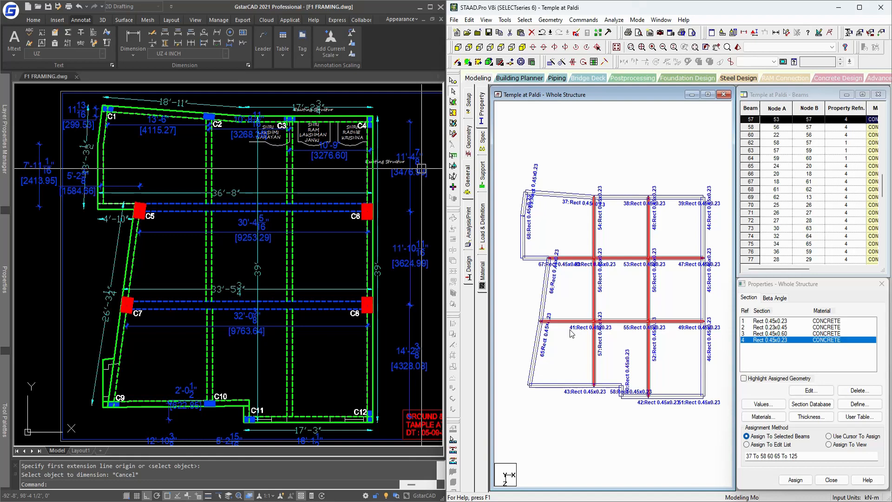
key("Delete")
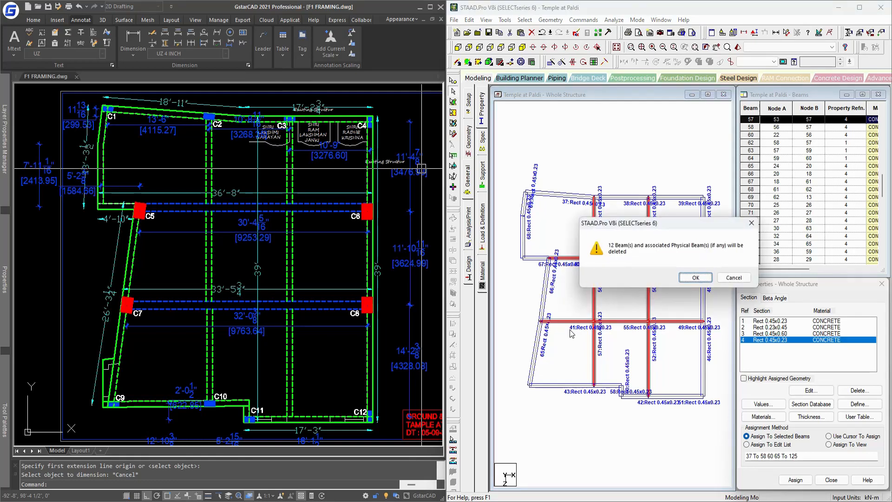
key("Return")
key("Return")
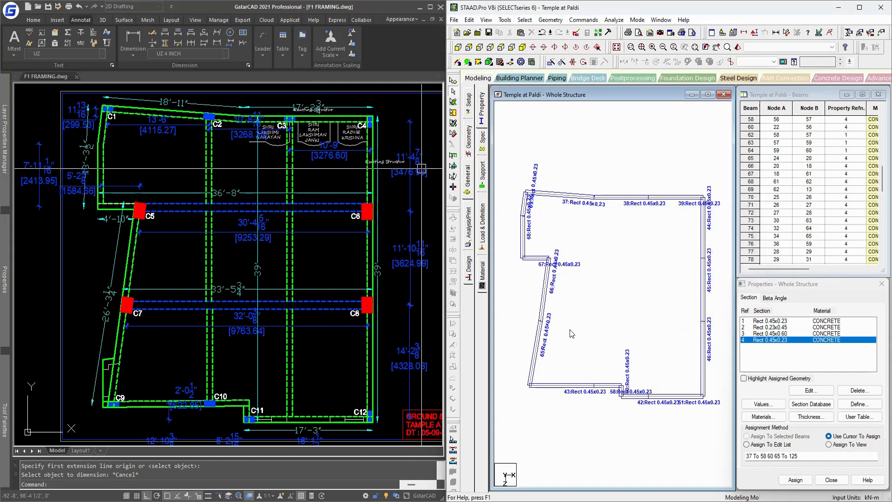
Step: Display the whole structure, inspect the bottom column near the notched corner, and switch to the front view with nothing selected
left_click(616, 47)
scroll(612, 150, "up", 3)
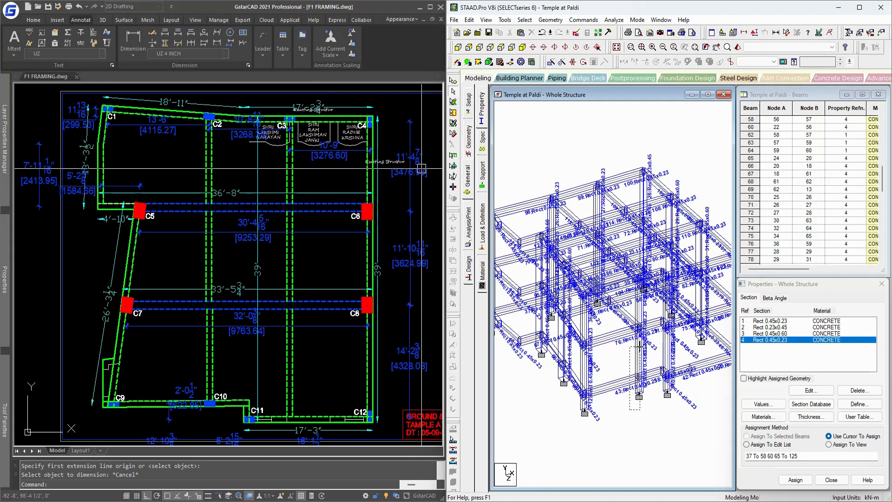
left_click(640, 362)
scroll(640, 363, "up", 5)
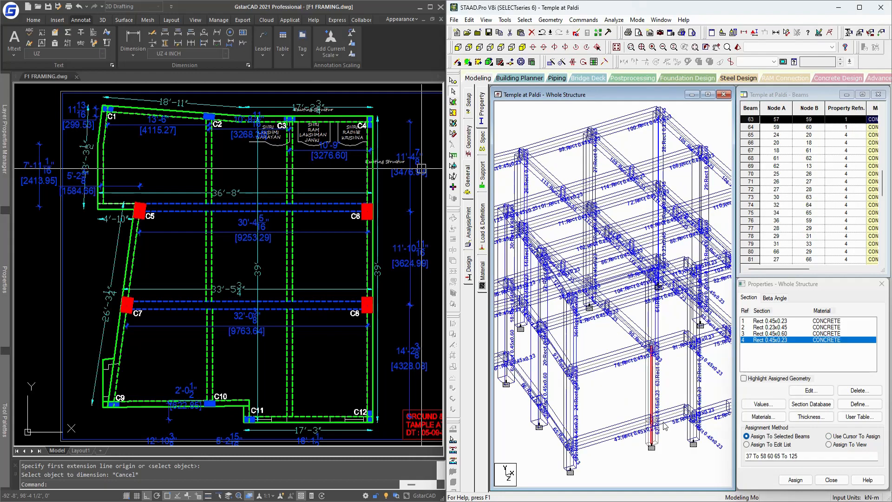
middle_click_drag(598, 237, 632, 319)
middle_click_drag(637, 190, 635, 239)
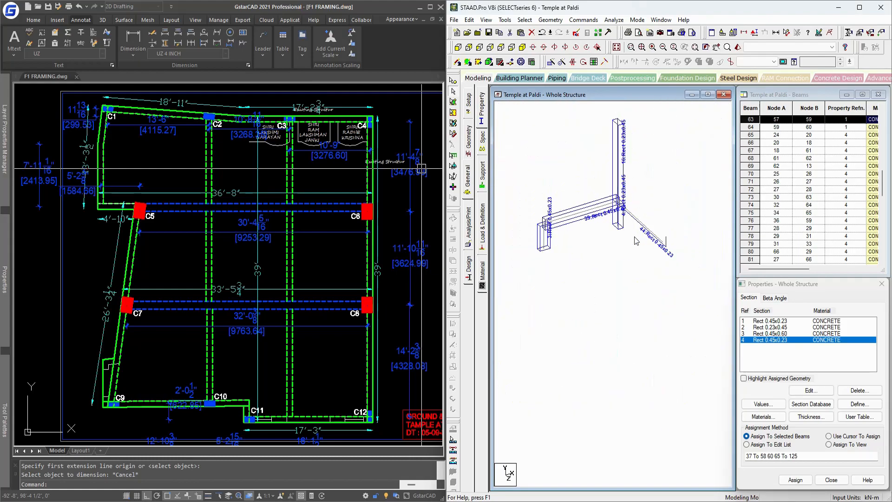
scroll(630, 243, "down", 1)
scroll(627, 241, "down", 4)
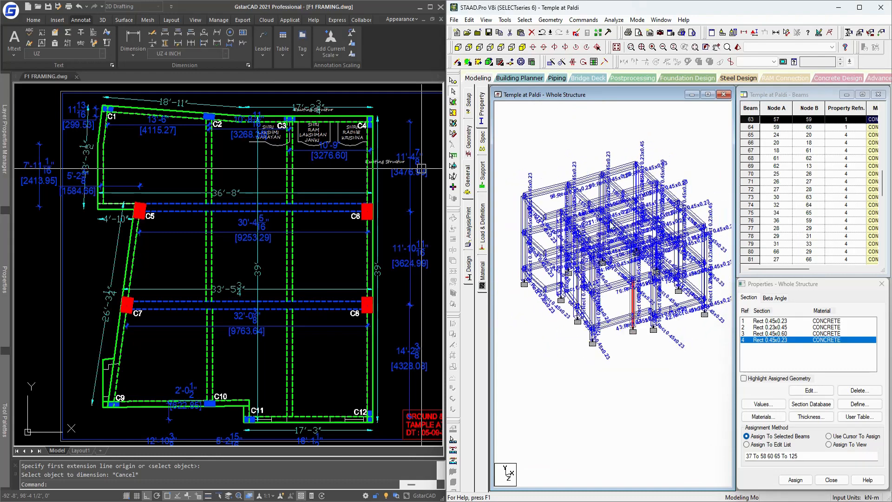
left_click(549, 117)
left_click(458, 47)
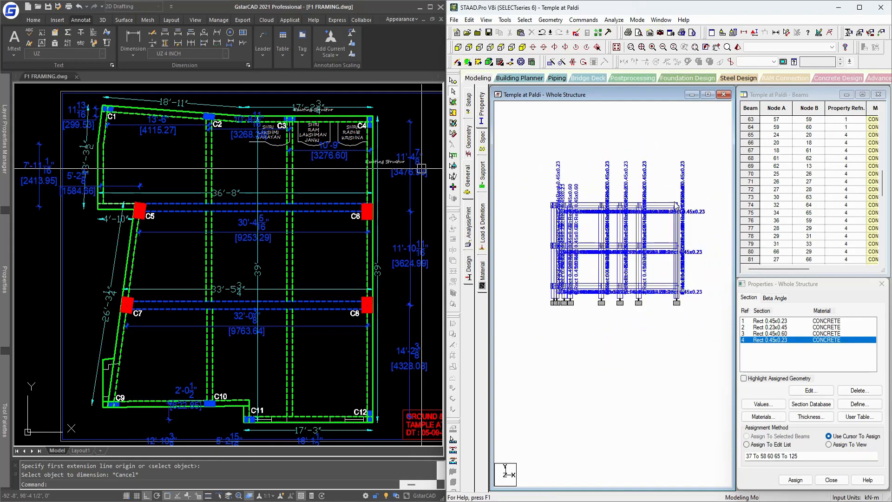
left_click_drag(697, 191, 523, 215)
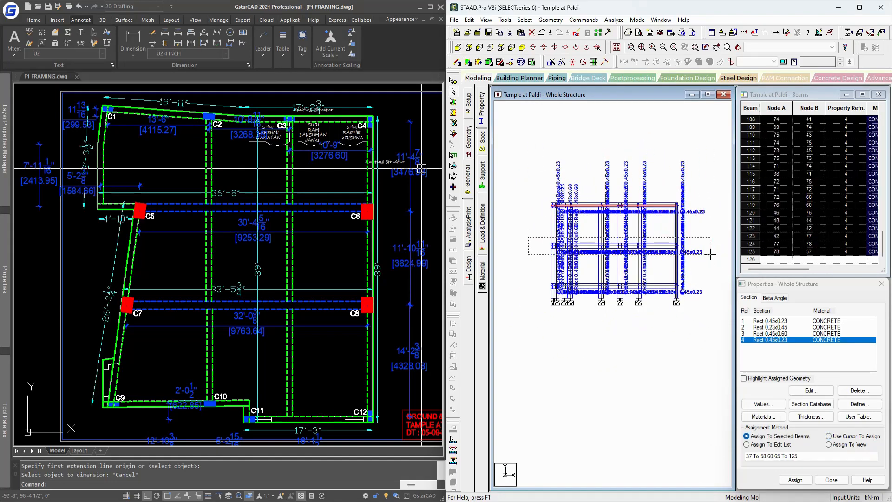
left_click(458, 49)
left_click(568, 119)
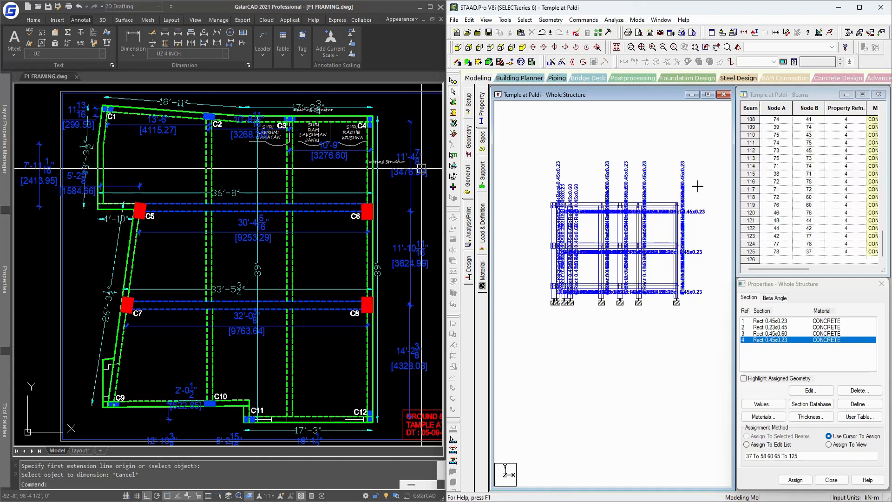
Step: Label the members with section references instead of section sizes and select all beams on the two upper levels
key("shift+j")
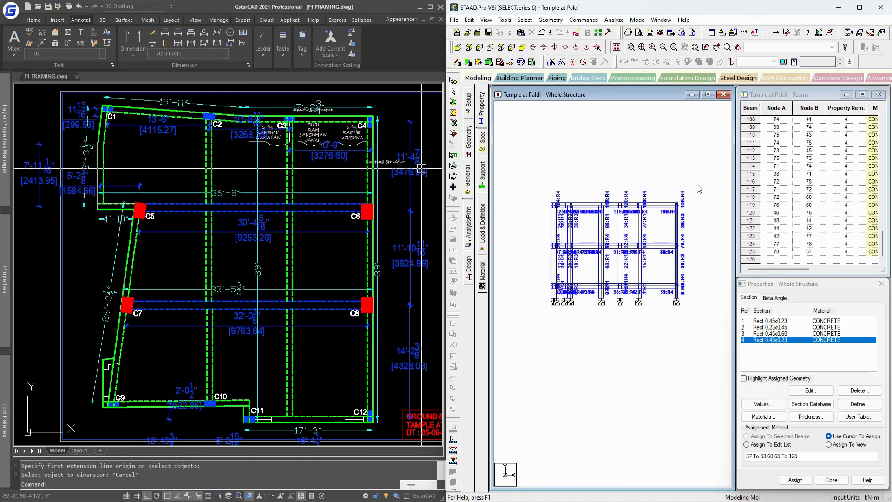
left_click_drag(697, 184, 513, 208)
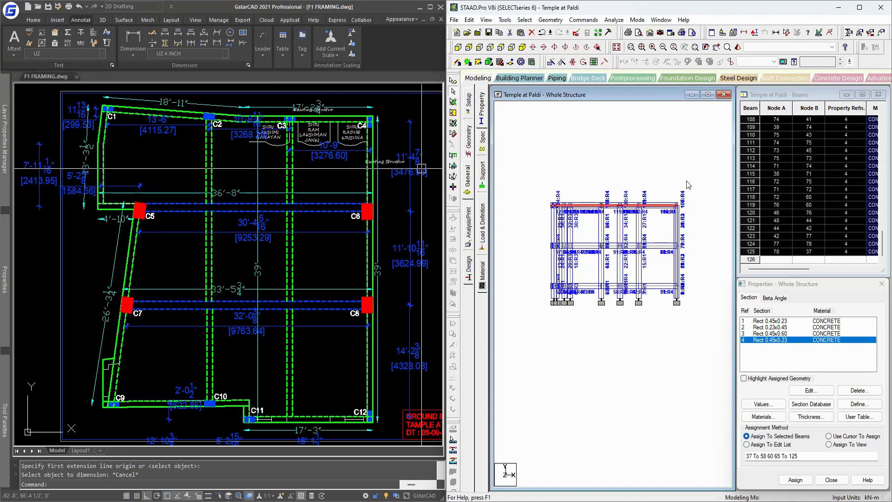
left_click_drag(688, 184, 704, 262)
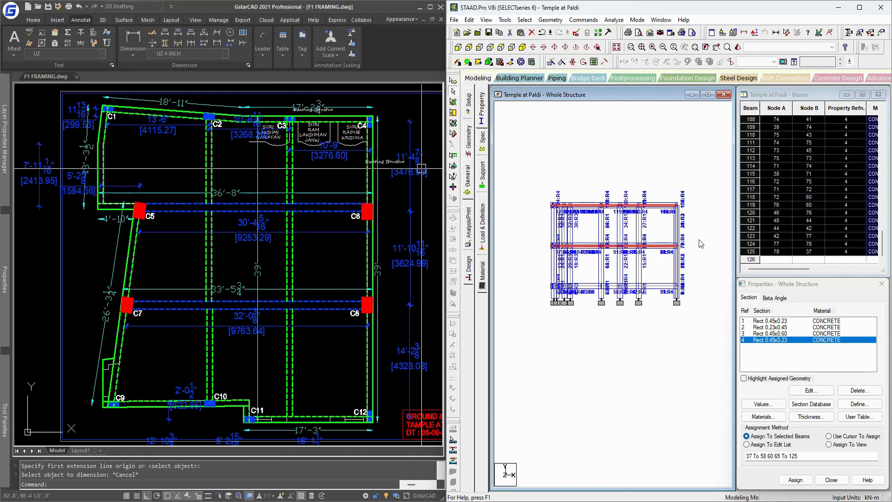
left_click_drag(696, 185, 533, 233)
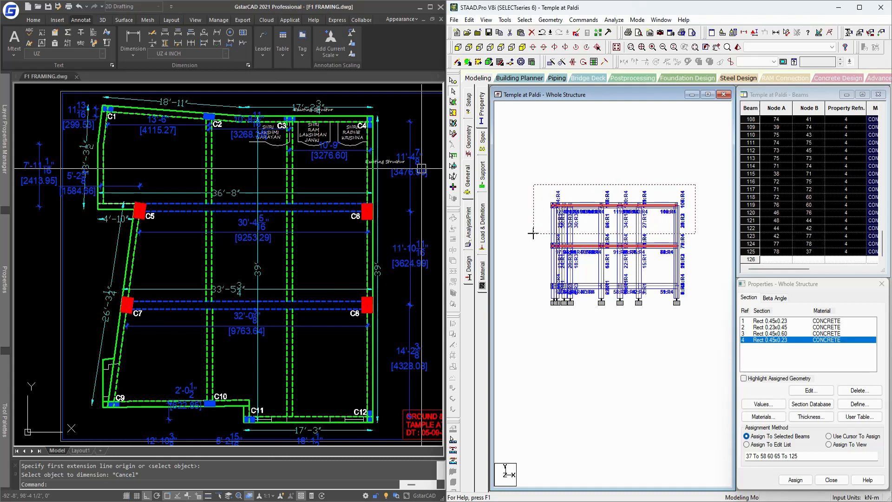
left_click_drag(533, 233, 533, 234)
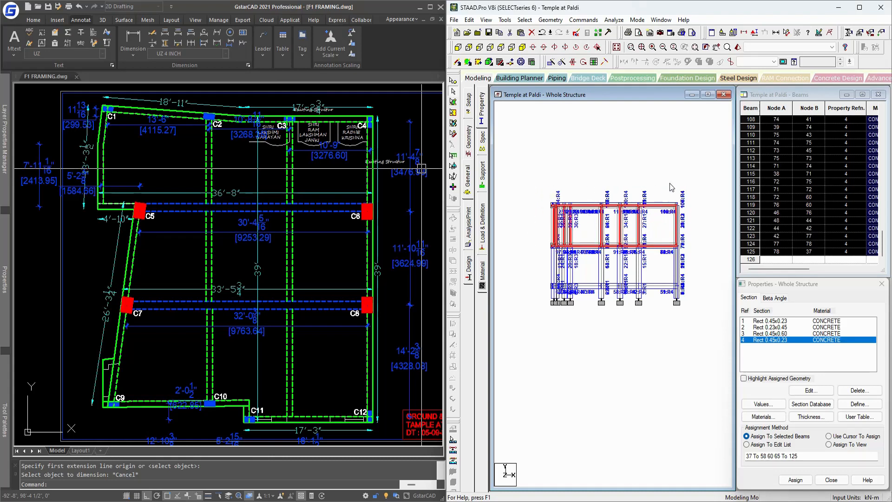
left_click(687, 201)
left_click_drag(685, 194, 700, 257)
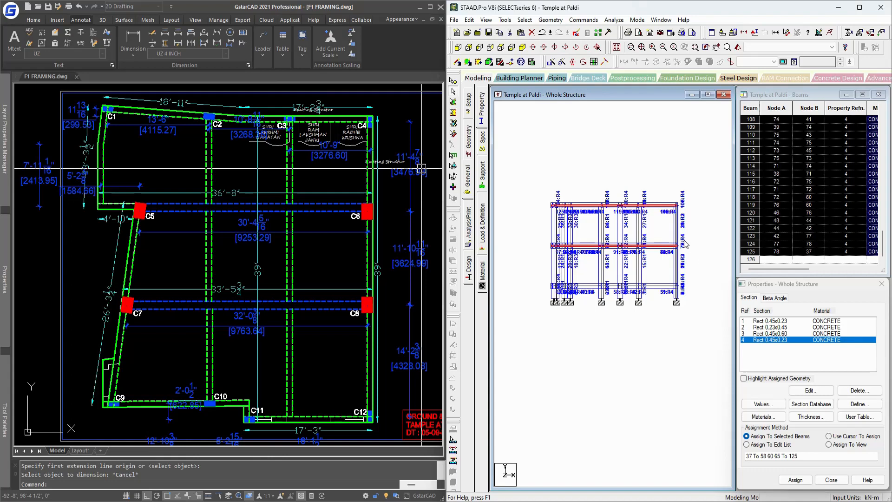
Step: Display only the selected upper-level beams in plan view and clear the selection
key("alt+v")
key("s")
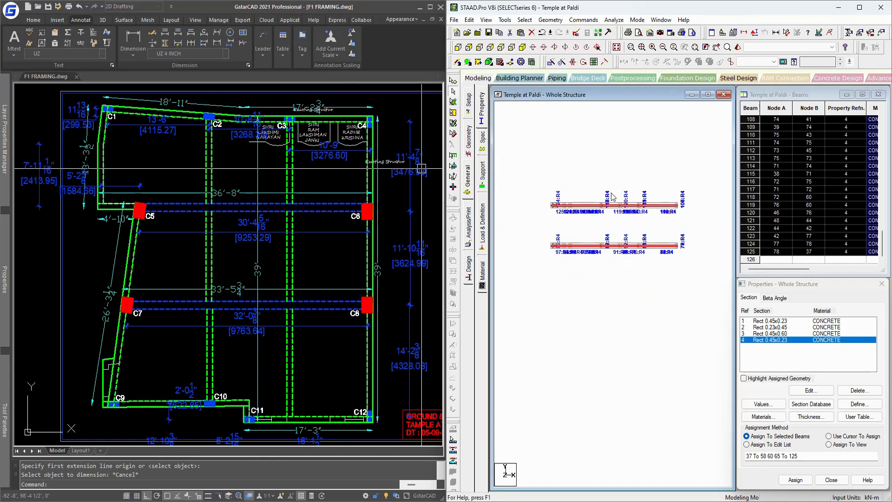
left_click(501, 47)
left_click(611, 160)
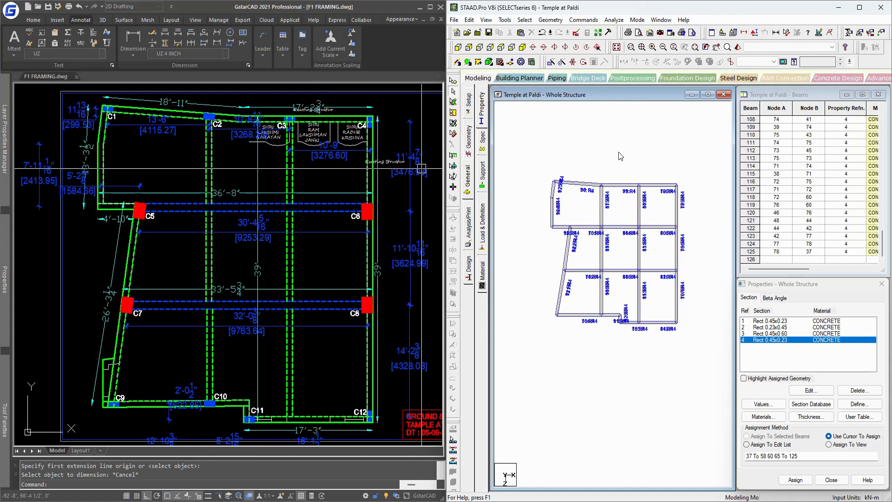
left_click(596, 232)
left_click(627, 228, "ctrl")
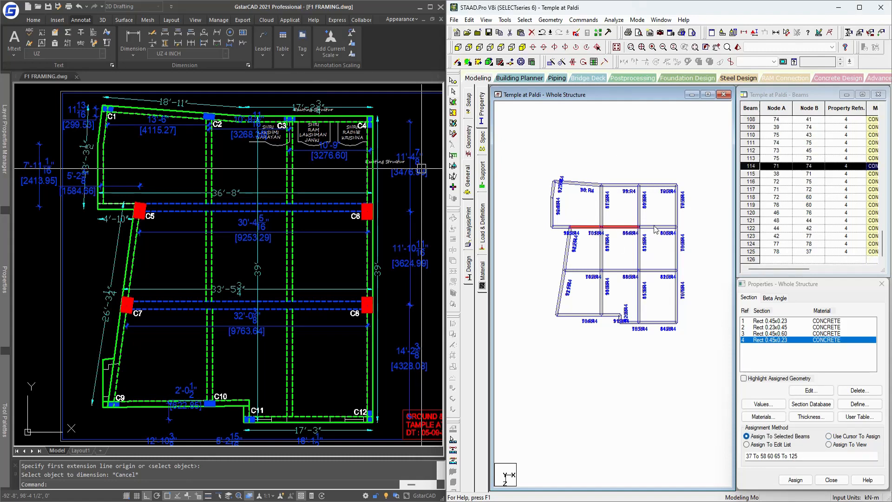
left_click(656, 229, "ctrl")
left_click(655, 269, "ctrl")
left_click(625, 271, "ctrl")
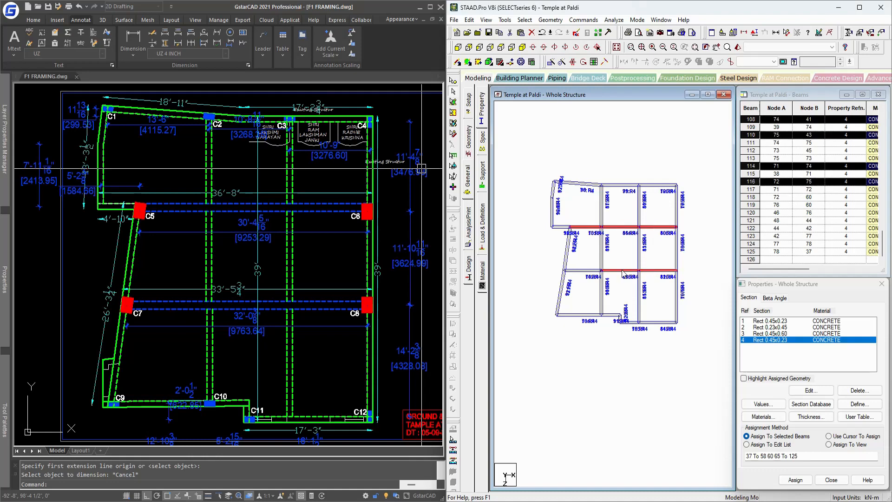
left_click(588, 271, "ctrl")
left_click(592, 158)
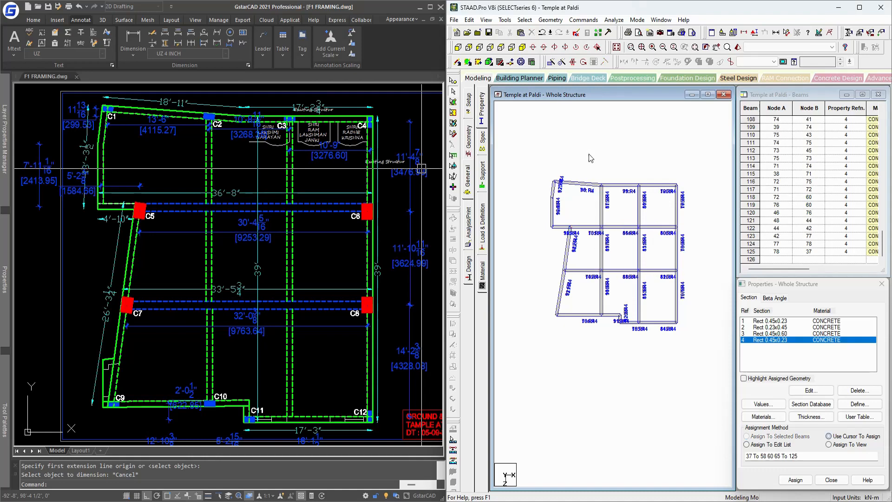
Step: Select the beams along the C5–C6 and C7–C8 lines on both upper levels and show them in isometric view
left_click(593, 227)
left_click(621, 227, "ctrl")
left_click(652, 227, "ctrl")
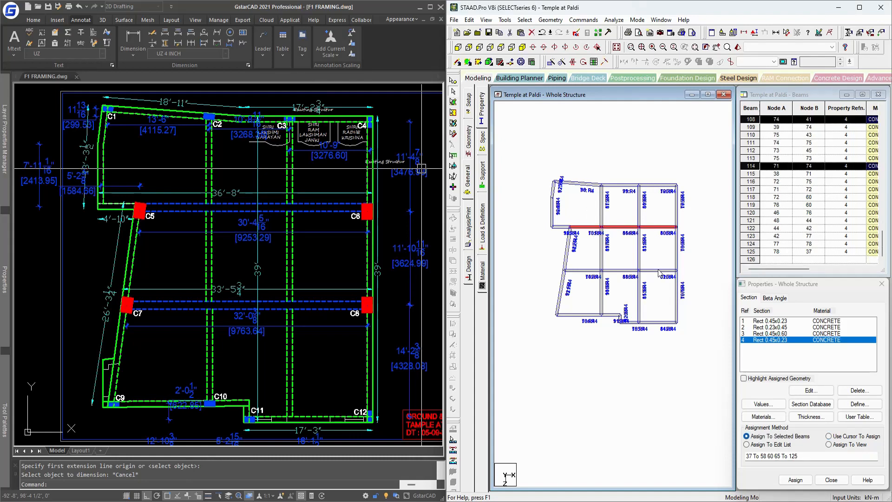
left_click(659, 270, "ctrl")
left_click(625, 269, "ctrl")
left_click(587, 270, "ctrl")
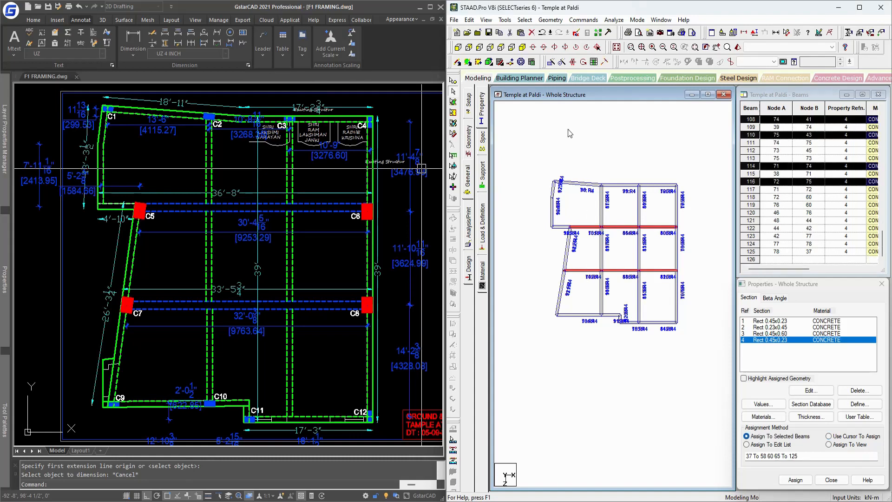
left_click(522, 47)
scroll(630, 271, "up", 4)
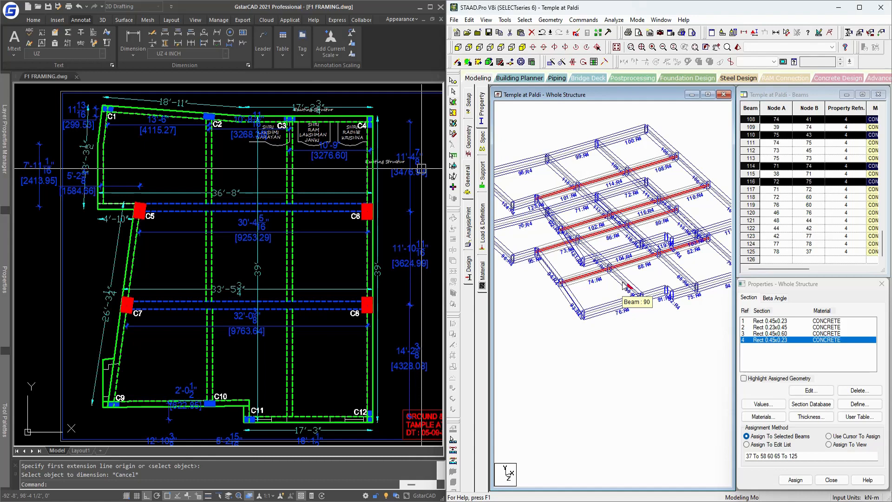
Step: Define a concrete rectangle with YD 0.9 m and ZD 0.3 m and assign it to the selected beams
left_click(857, 404)
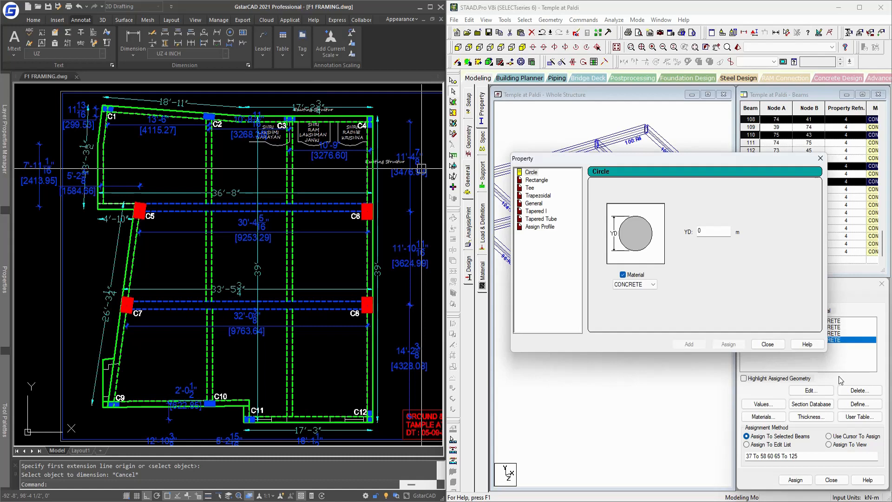
left_click(542, 180)
double_click(716, 224)
type("0.9")
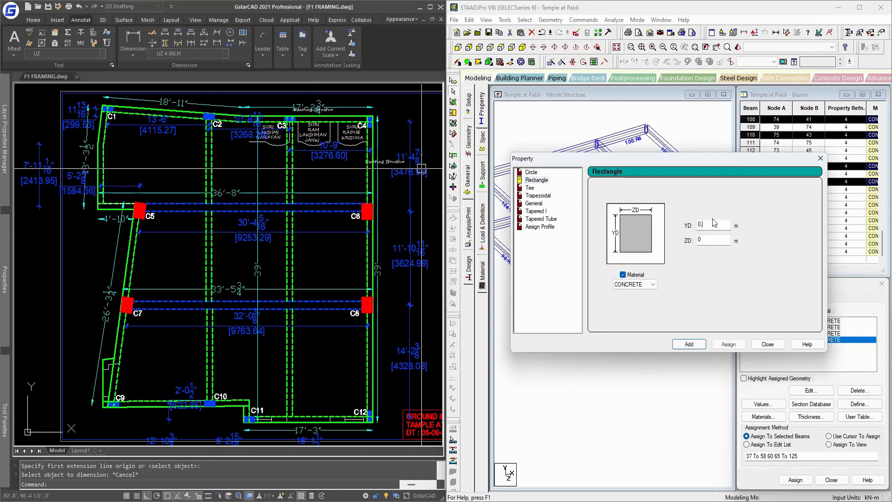
key("Tab")
type("0.3")
left_click_drag(597, 163, 297, 190)
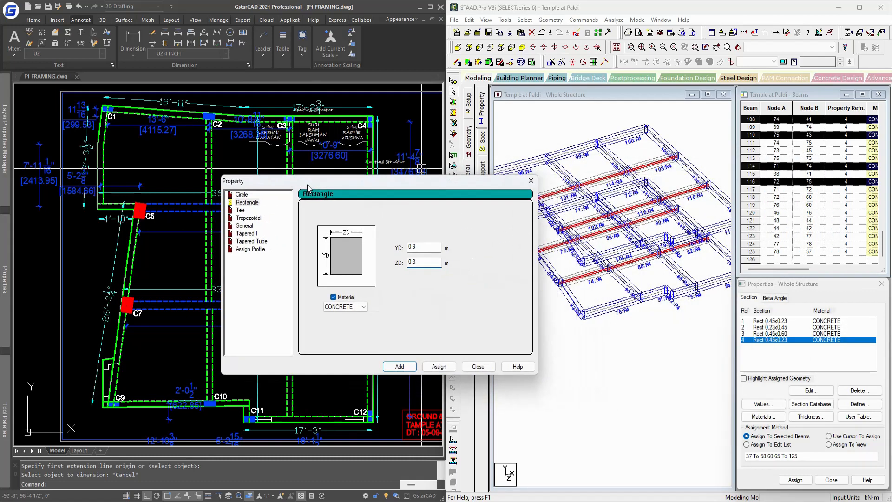
left_click(439, 367)
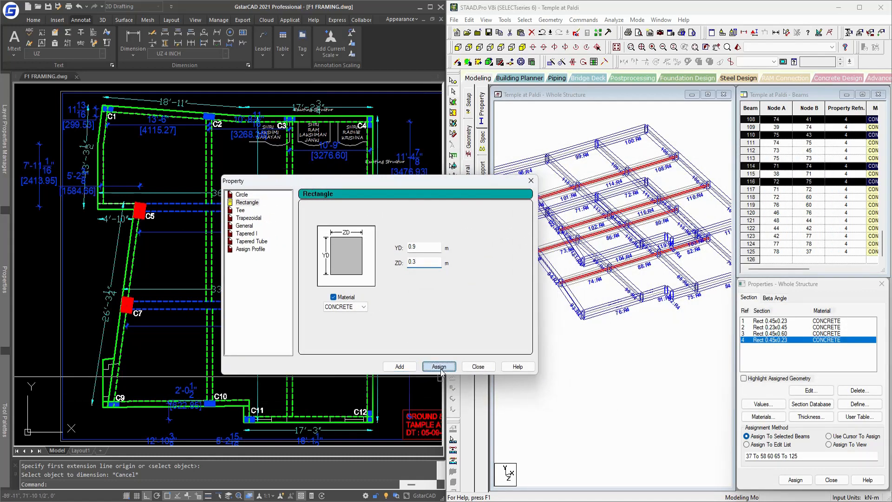
left_click(478, 366)
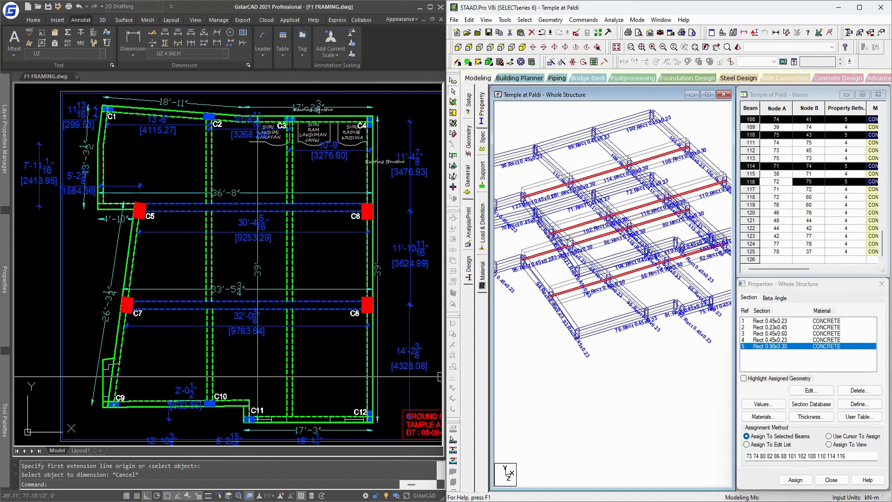
Step: Inspect the newly assigned beams up close, clear the selection and display the whole structure again
scroll(605, 258, "up", 3)
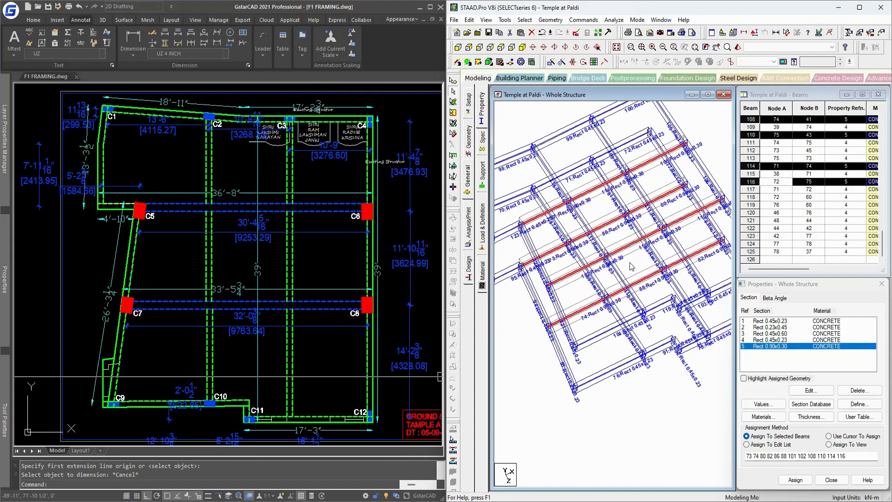
scroll(630, 262, "up", 2)
middle_click_drag(592, 304, 582, 316)
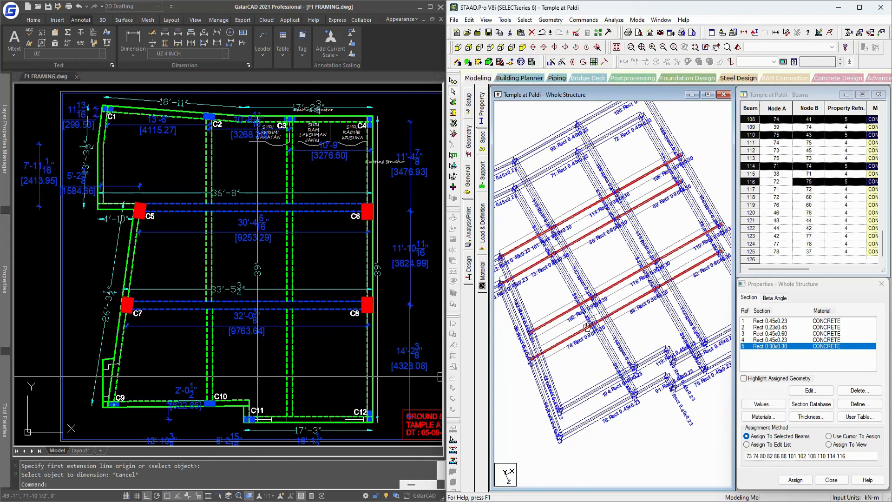
key("Up")
key("Up")
left_click(699, 150)
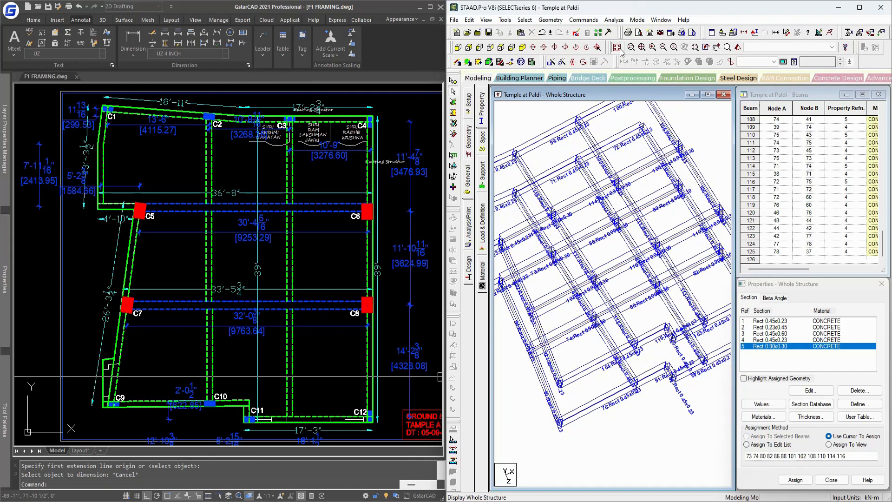
left_click(617, 47)
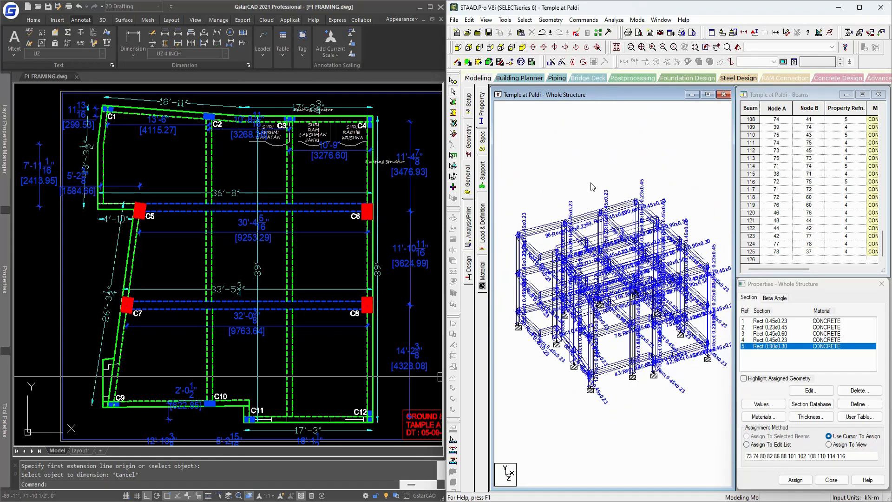
Step: Switch the beam labels to property references and inspect the rendered 3D model from several angles, closing the rendered view at the end
key("shift+j")
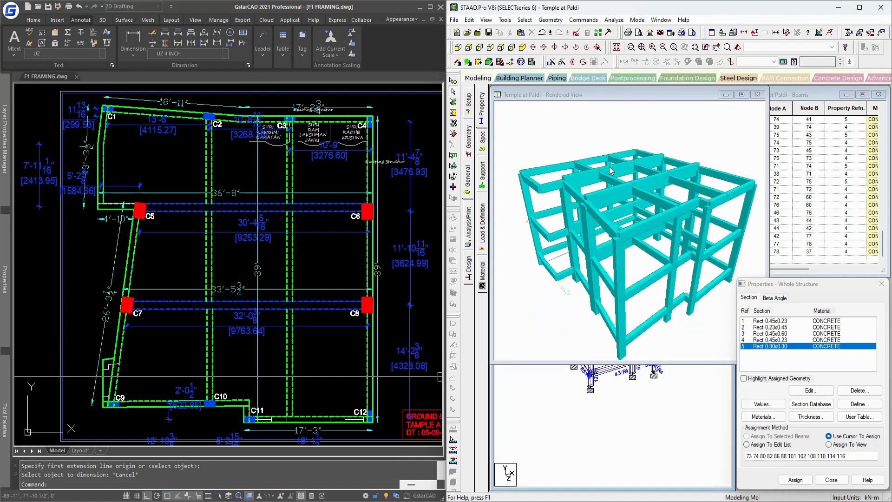
mouse_move(685, 287)
left_mouse_down()
mouse_move(660, 284)
mouse_move(678, 280)
left_mouse_up()
scroll(678, 281, "up", 5)
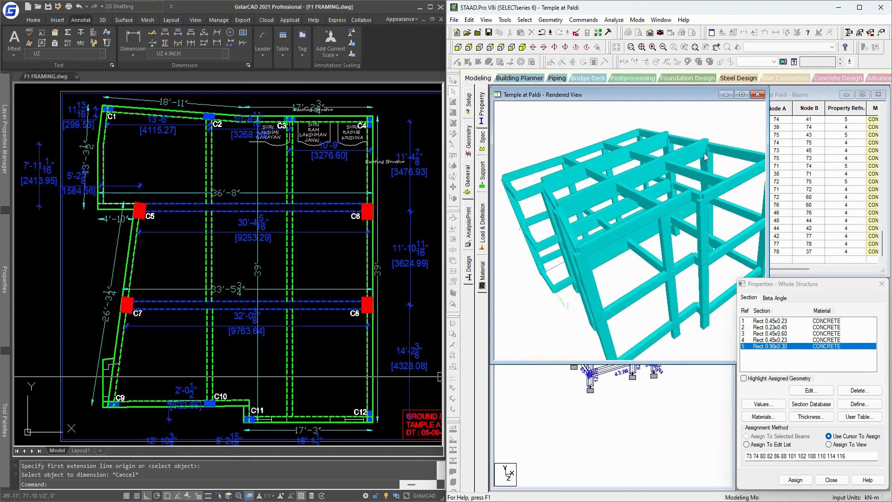
left_click_drag(574, 222, 553, 171)
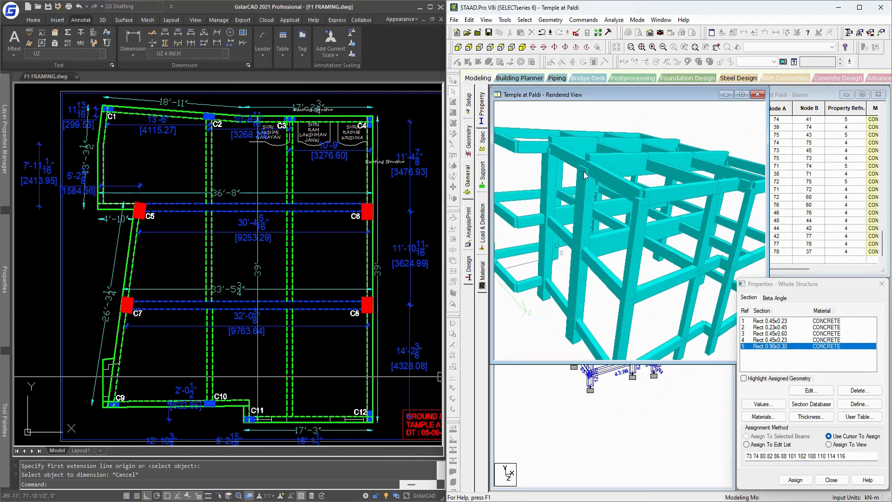
left_click_drag(656, 181, 574, 271)
left_click_drag(679, 258, 643, 280)
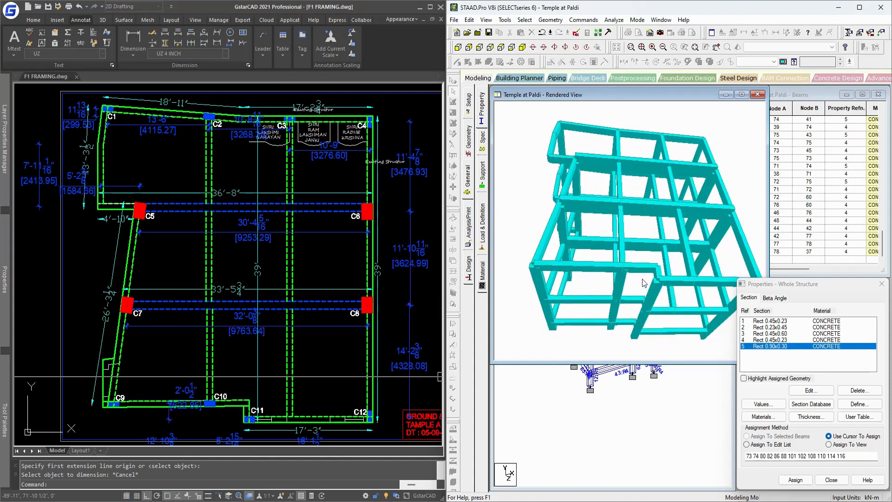
scroll(661, 294, "up", 5)
scroll(660, 296, "up", 4)
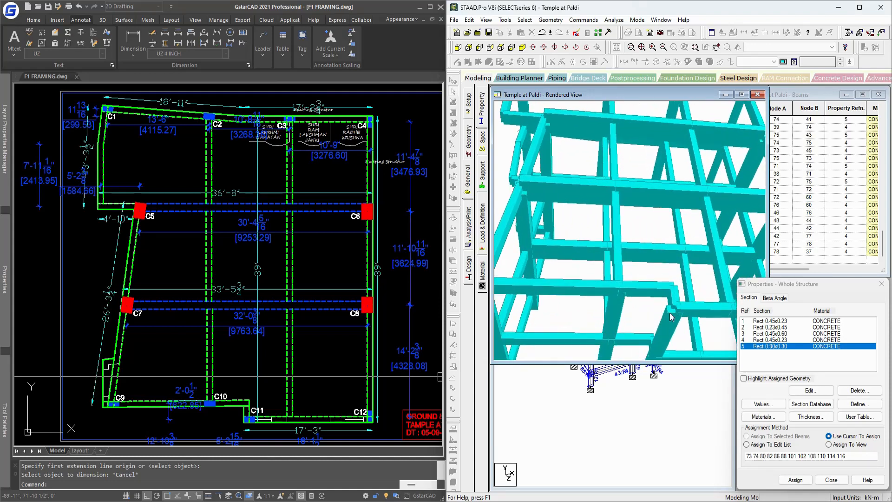
scroll(688, 307, "up", 2)
left_click_drag(688, 306, 684, 303)
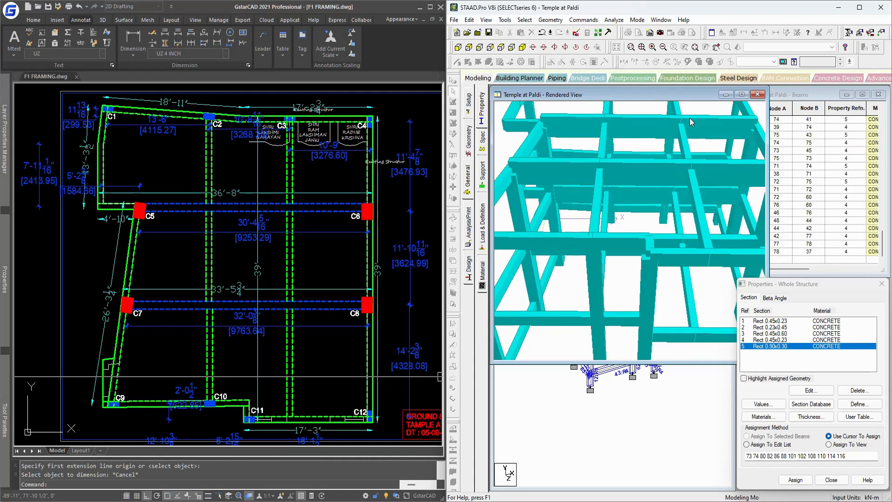
left_click(758, 95)
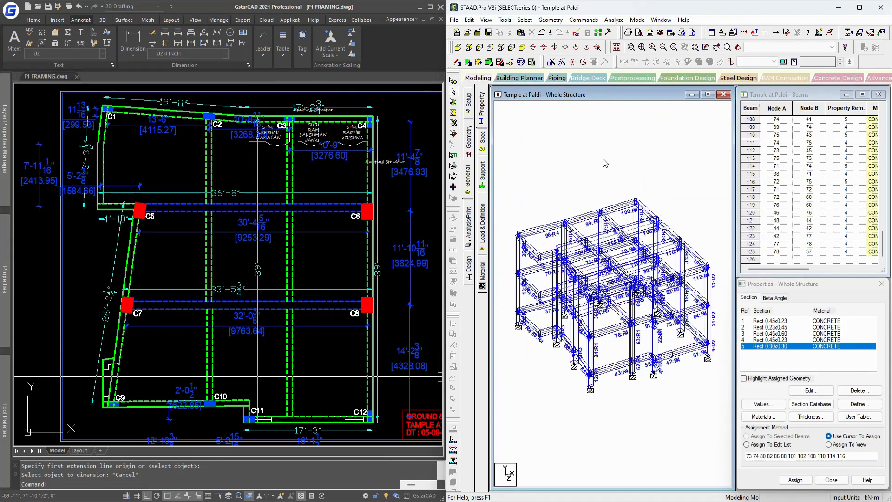
Step: Show the model in plan view and examine column C4 and its adjoining beams up close in the GstarCAD framing plan
left_click(501, 47)
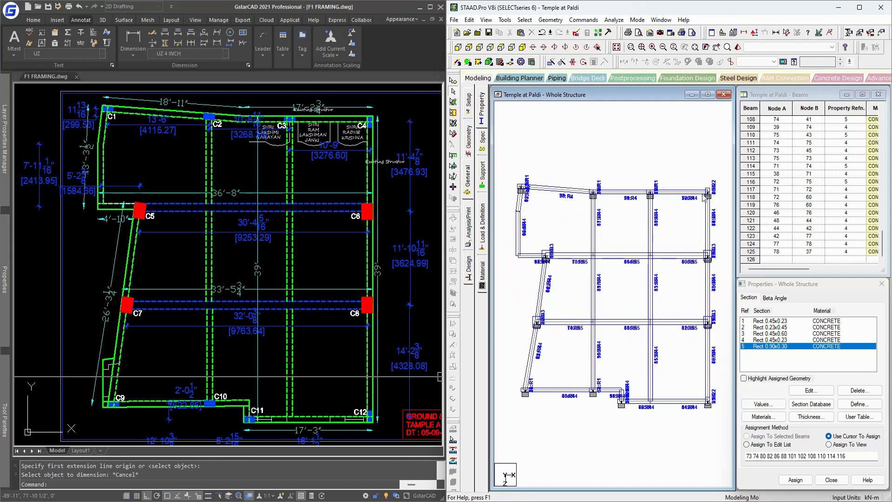
scroll(347, 116, "up", 6)
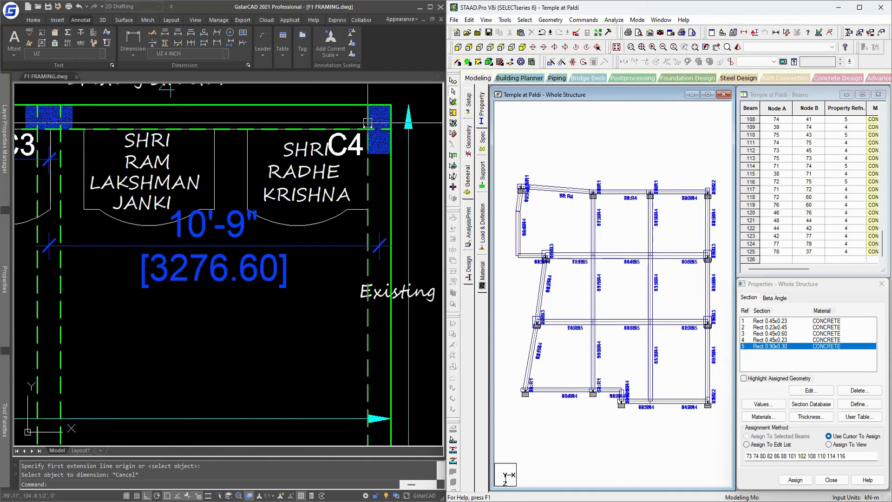
scroll(367, 175, "down", 5)
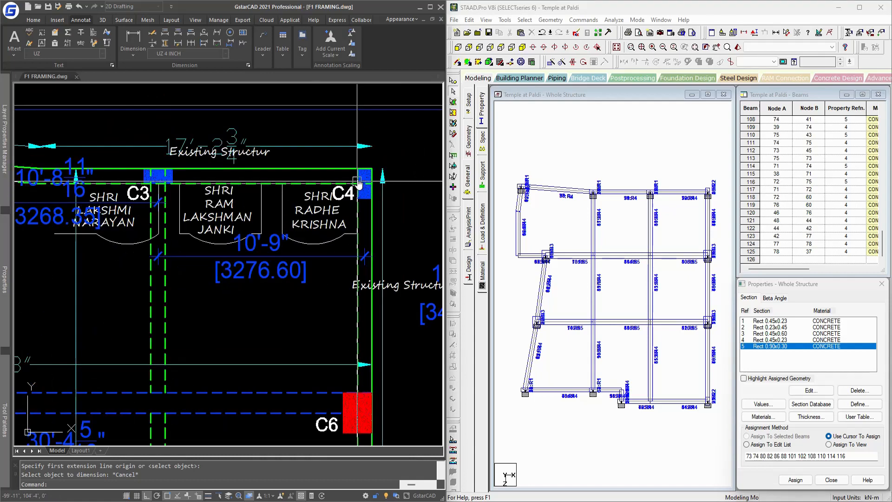
scroll(355, 189, "down", 2)
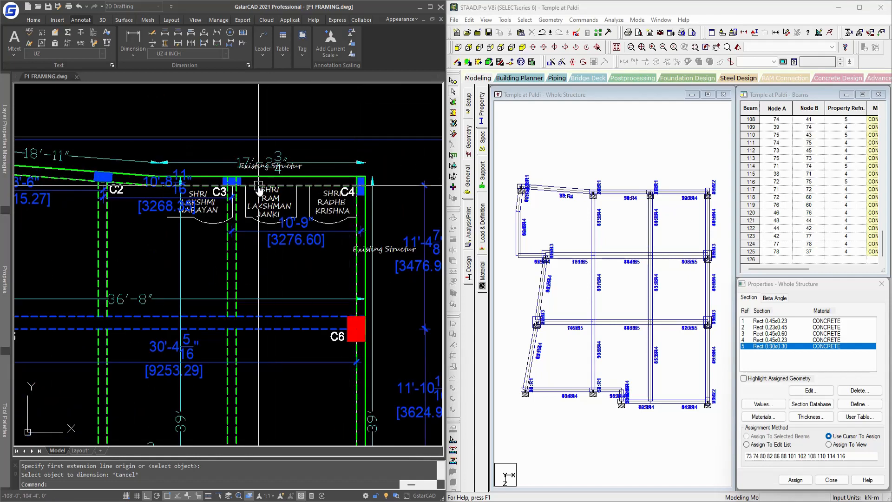
scroll(227, 179, "up", 2)
scroll(228, 181, "down", 2)
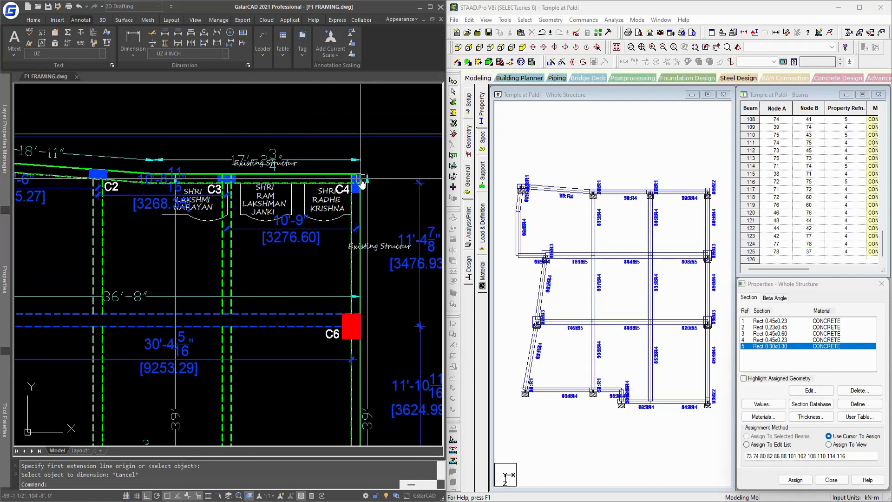
scroll(355, 184, "up", 4)
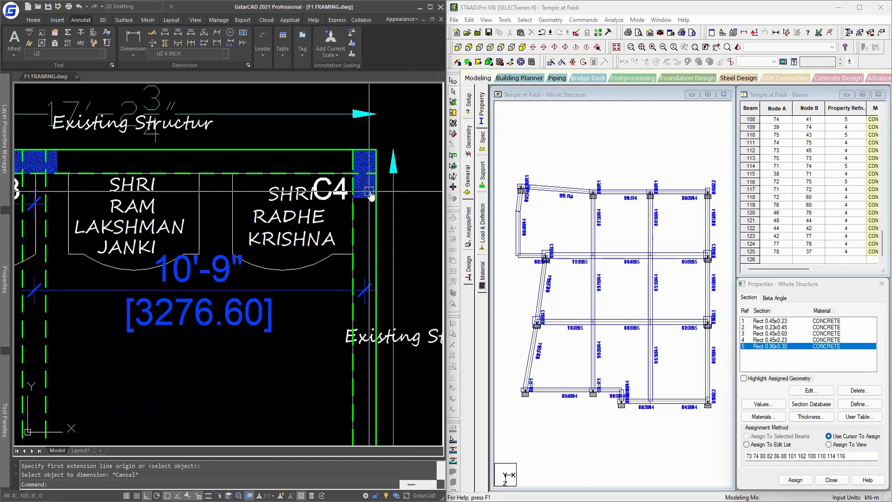
Step: Place a linear dimension for the offset between the inner beam edge at C4 and column C3's centre, and erase it again
type("d")
key("Return")
scroll(355, 200, "down", 3)
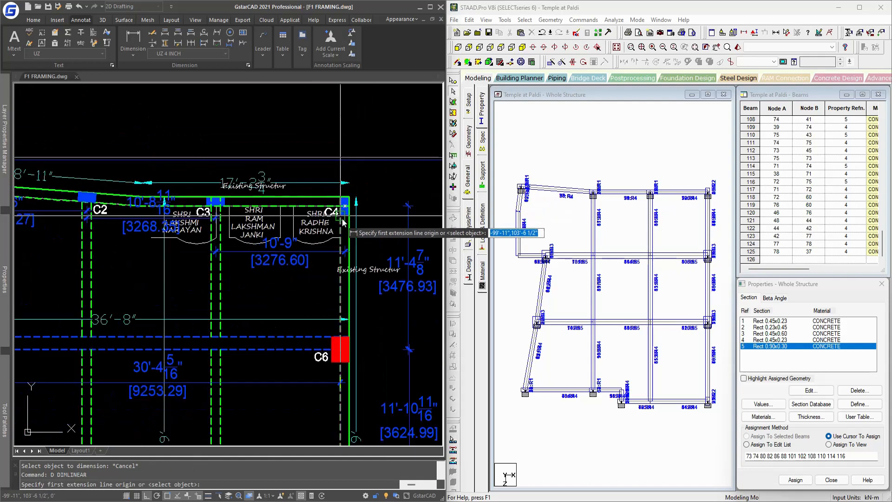
scroll(344, 204, "up", 2)
left_click(341, 206)
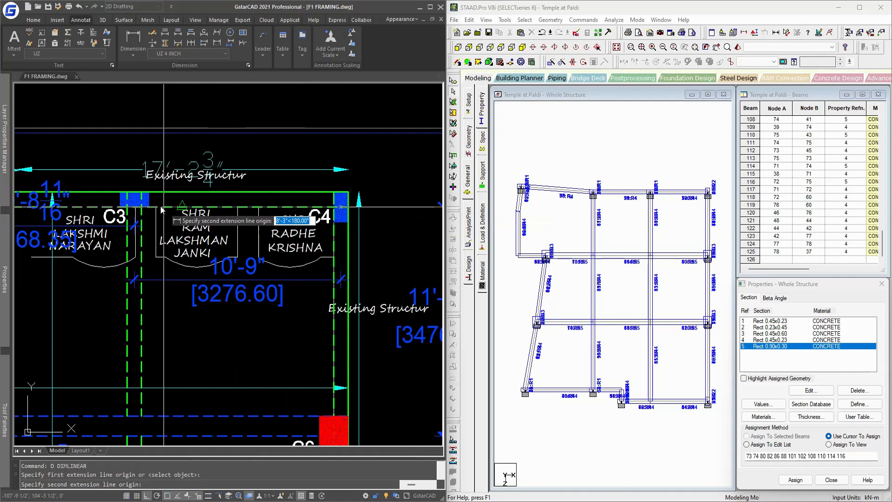
left_click(135, 200)
scroll(334, 198, "down", 2)
scroll(367, 191, "up", 4)
left_click(352, 188)
scroll(333, 193, "down", 2)
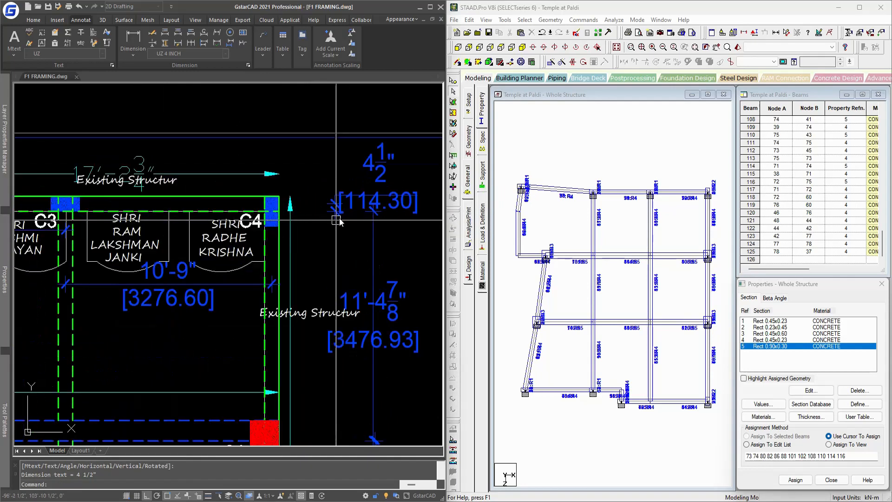
left_click(336, 208)
type("e")
key("Return")
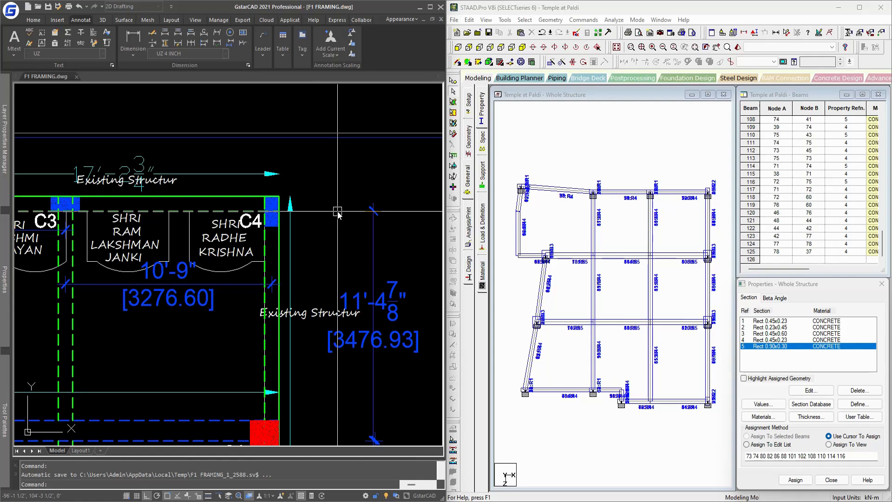
Step: Display the STAAD.Pro model in plan view as plain member lines without section outlines, and accept the auto save
left_click(623, 59)
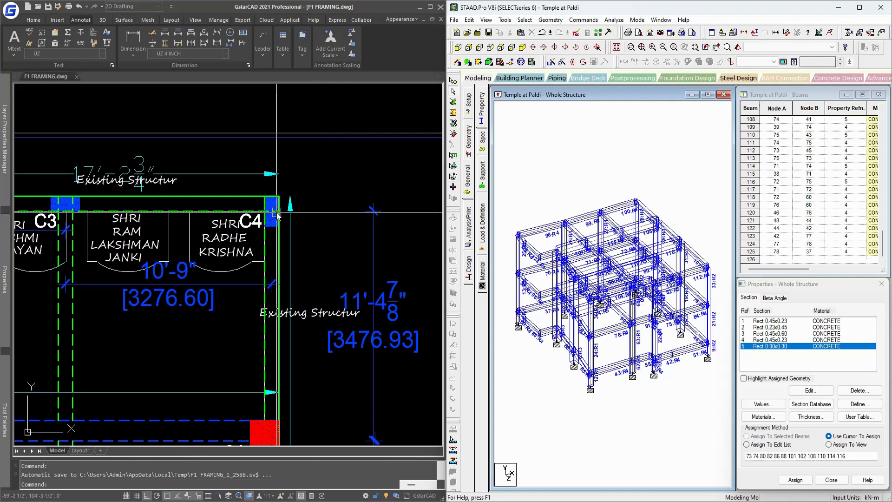
scroll(293, 226, "down", 8)
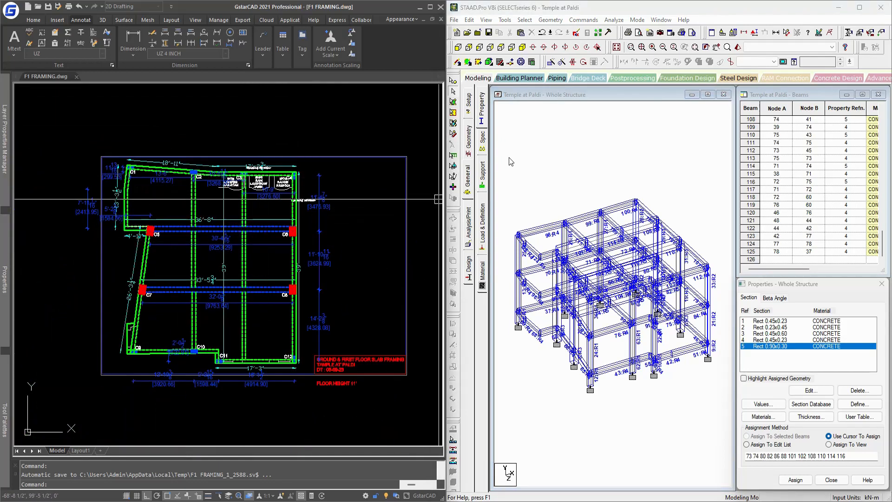
left_click(515, 141)
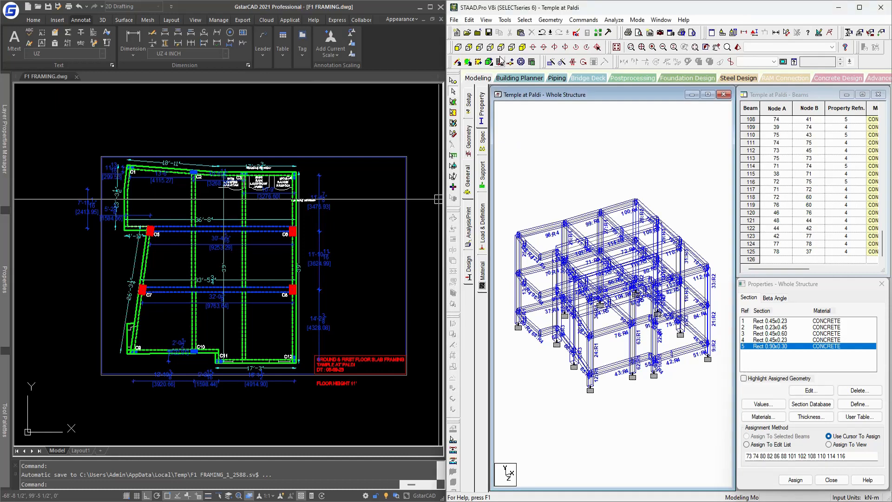
left_click(501, 47)
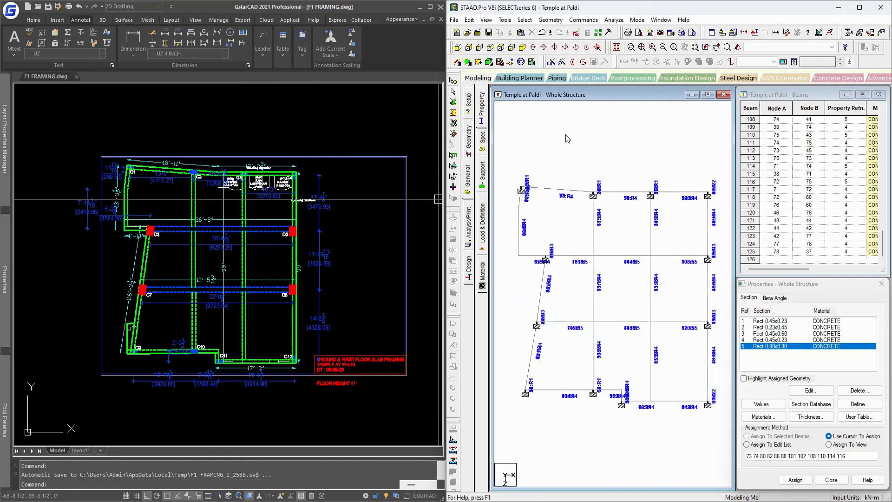
left_click(617, 47)
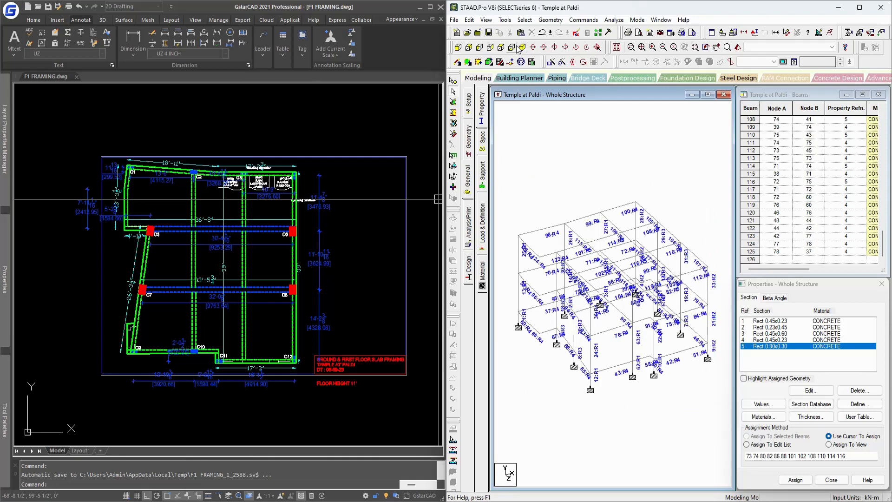
left_click(502, 48)
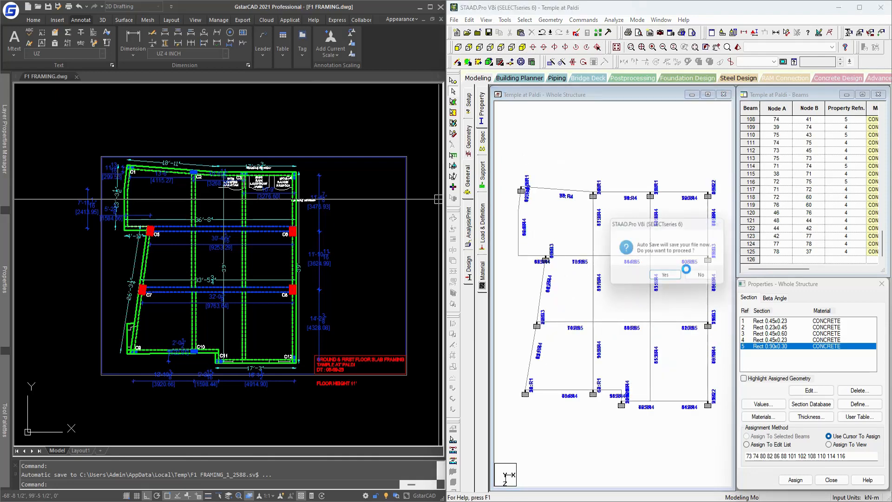
left_click(667, 278)
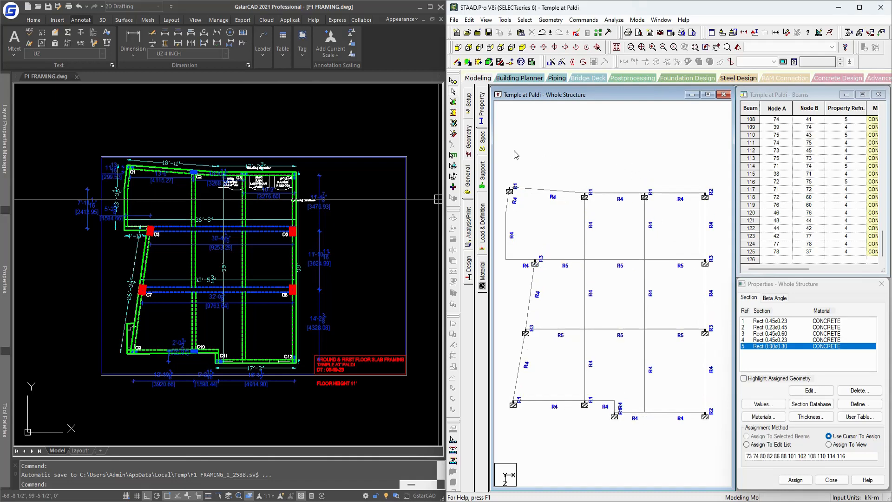
Step: Open the member specifications page and turn on the coloured start and end markers of the beams in plan view
left_click(484, 143)
left_click(565, 159)
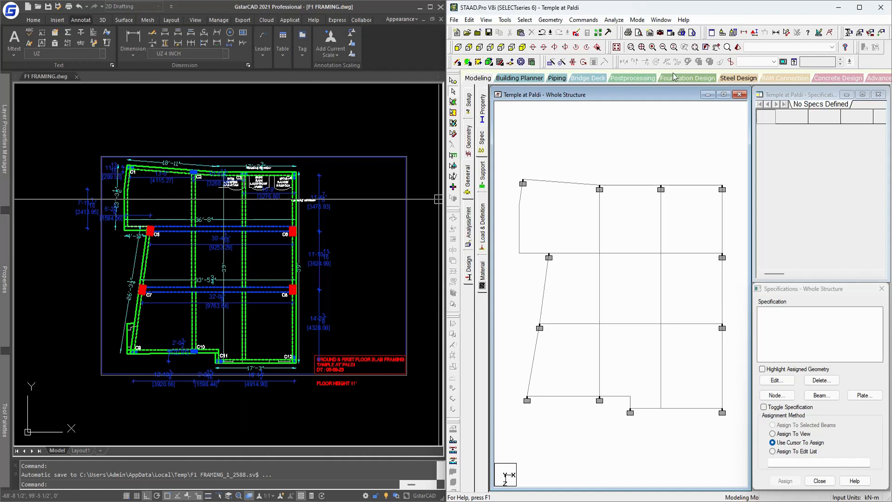
left_click(519, 249)
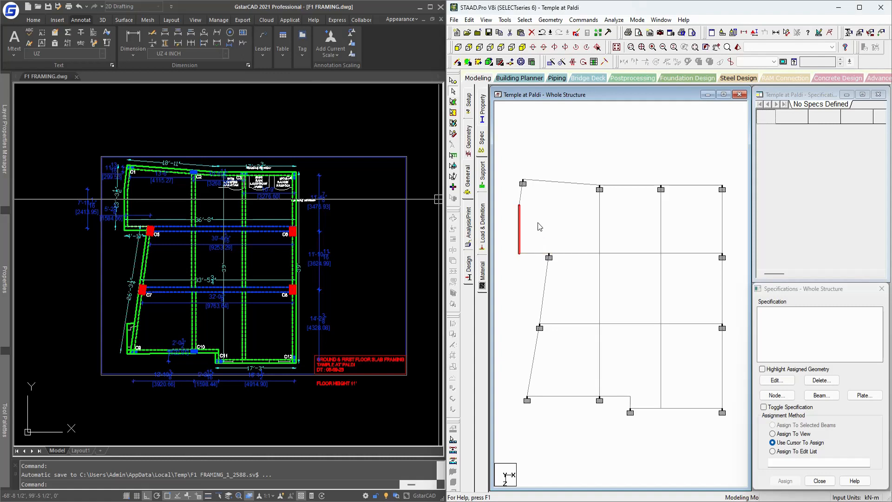
left_click(538, 224)
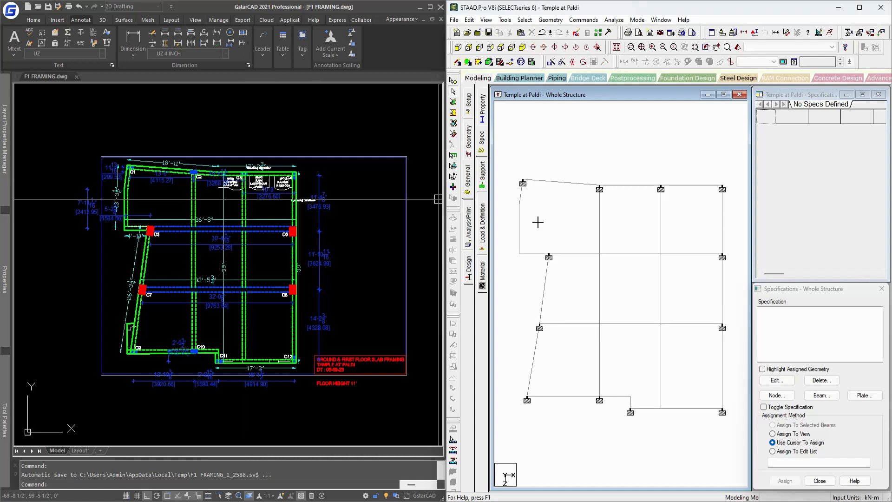
left_click(520, 231)
left_click(538, 227)
key("shift+e")
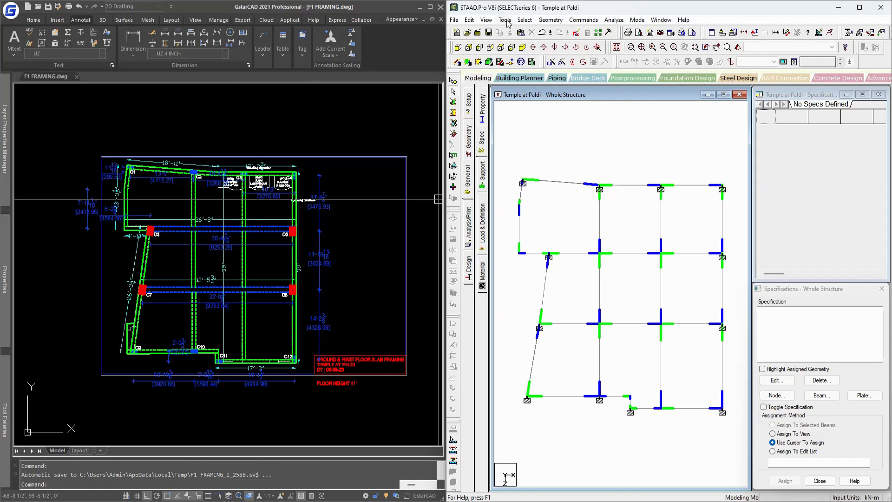
Step: Select all beams parallel to X, redefine their incidence so the start node is closer to the origin than the end node, and clear the selection
key("alt+s")
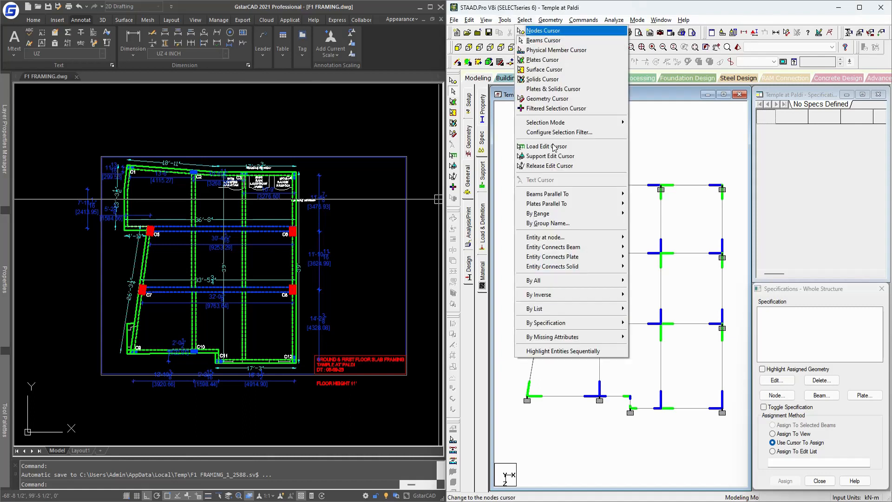
mouse_move(586, 193)
left_click(641, 191)
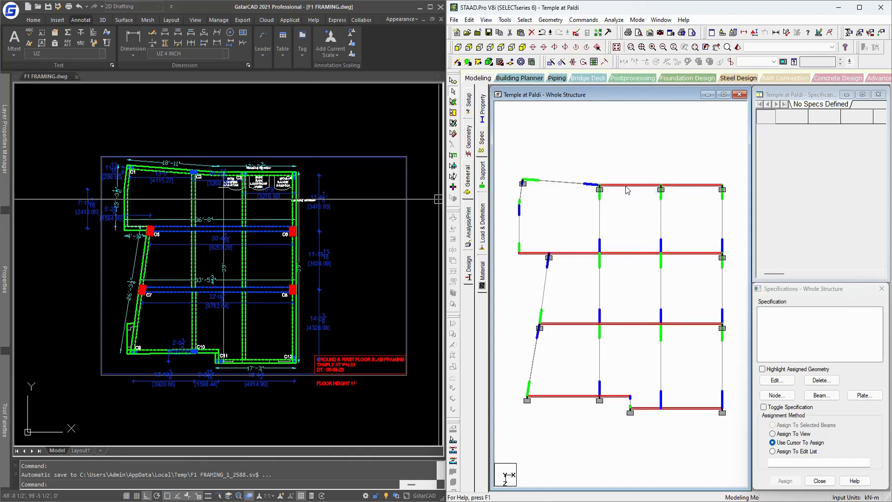
left_click(504, 20)
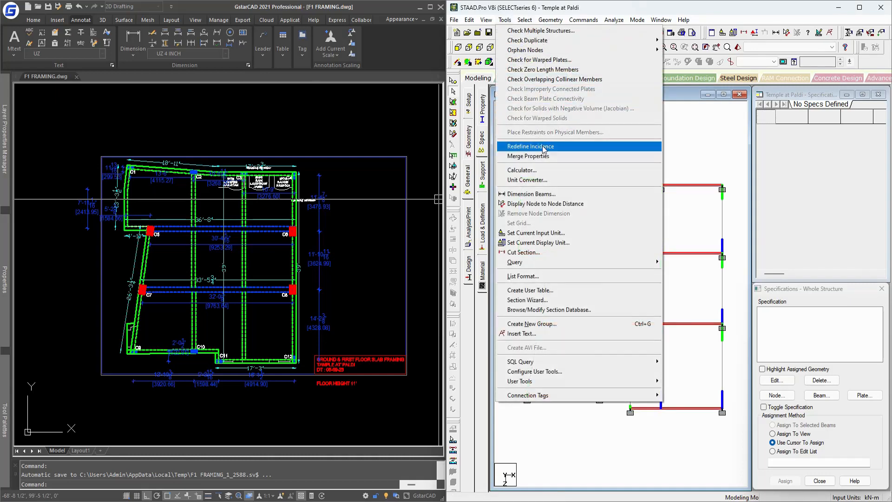
left_click(544, 148)
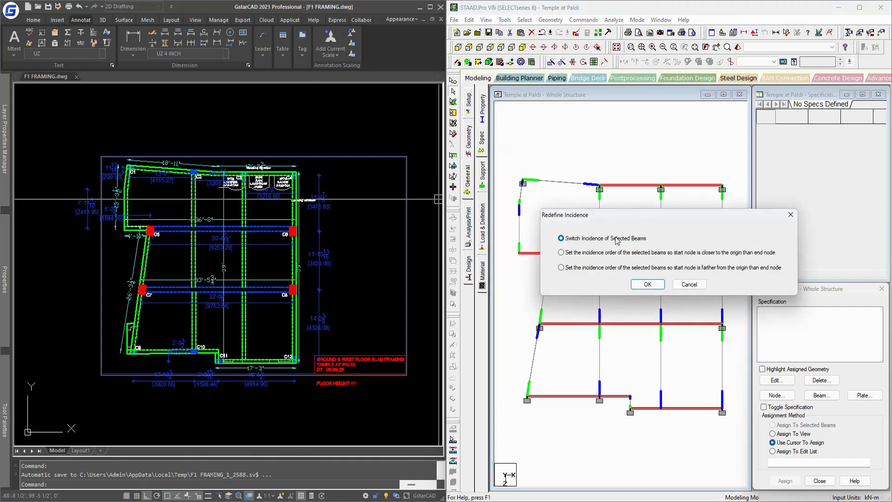
left_click(595, 255)
left_click(646, 286)
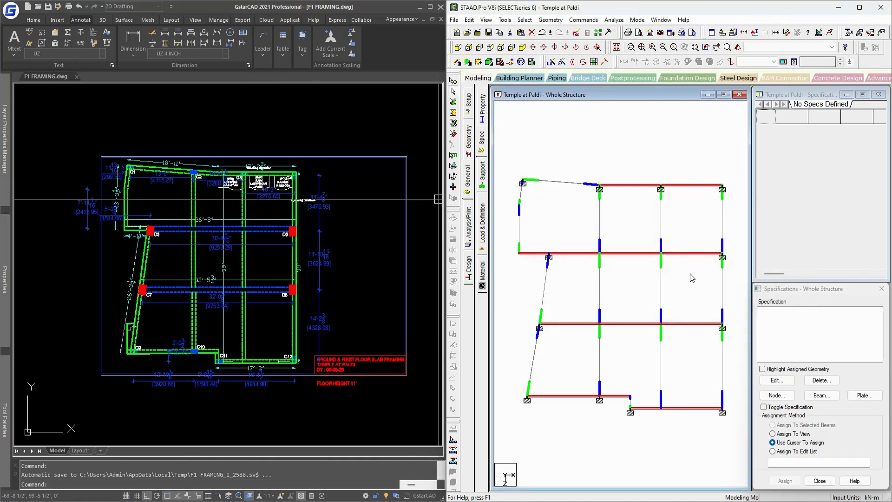
left_click(691, 275)
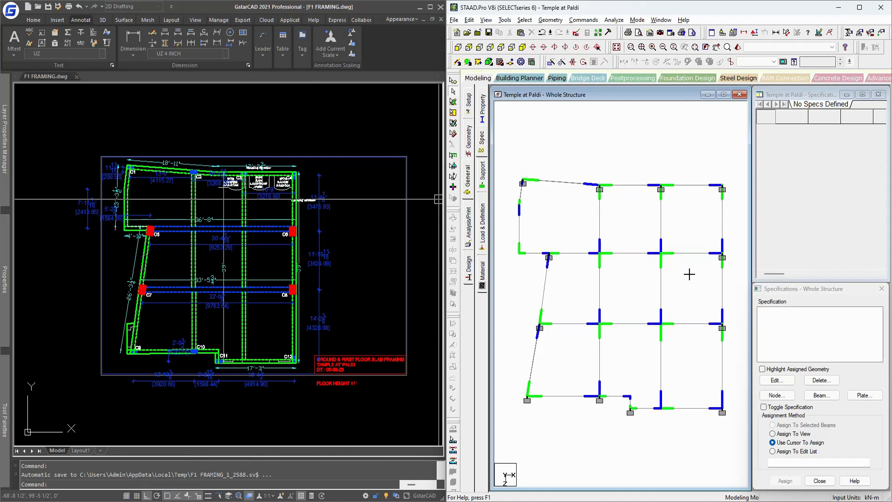
Step: Select all beams parallel to Z and redefine their incidence so the start node is farther from the origin than the end node
left_click(524, 20)
mouse_move(595, 197)
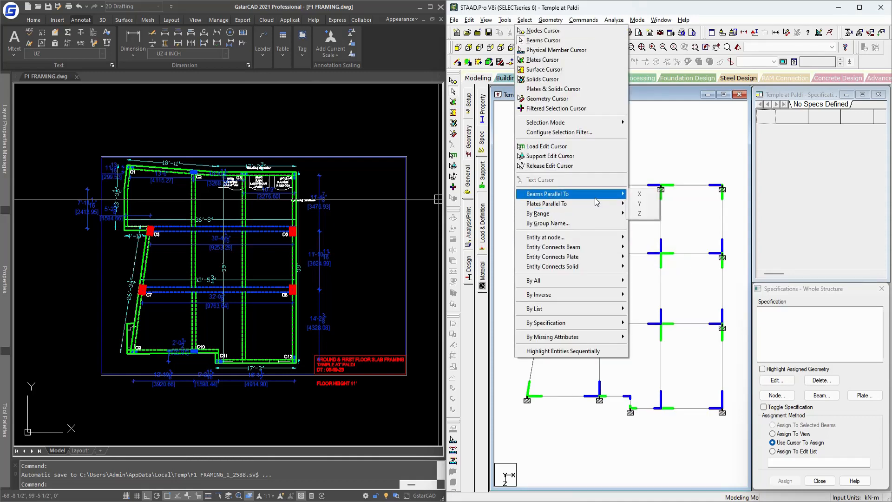
left_click(640, 213)
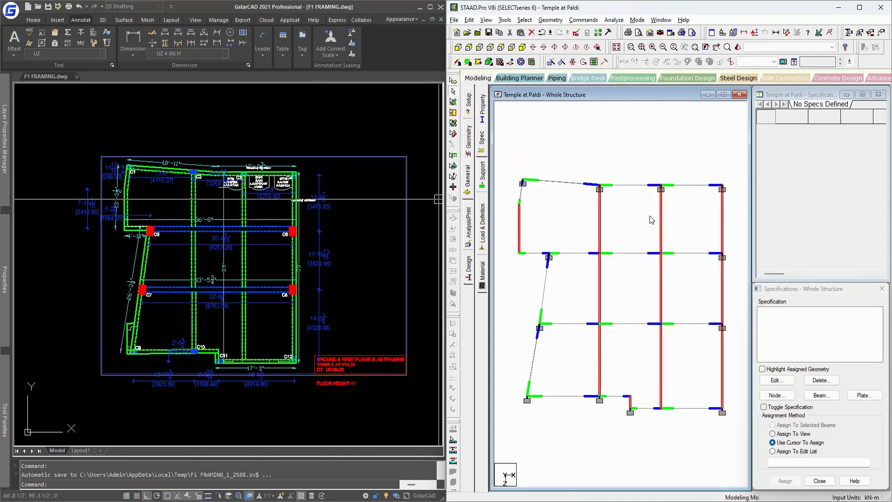
key("alt+t")
left_click(561, 146)
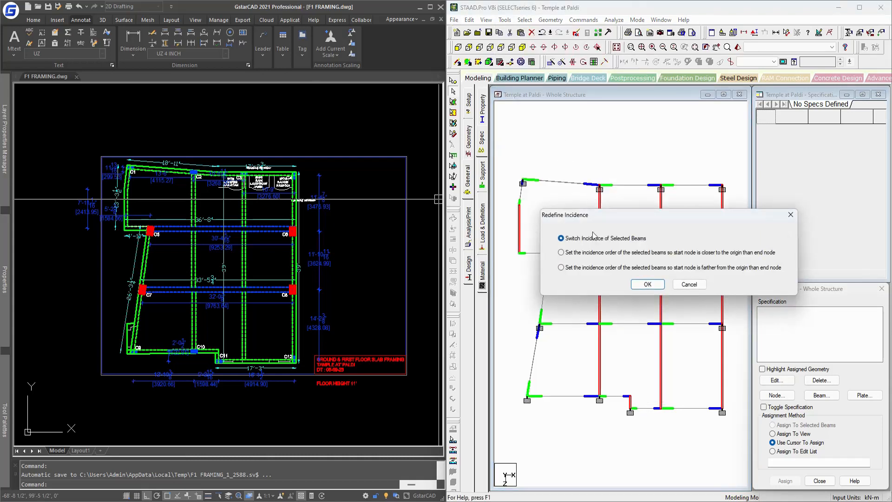
left_click(586, 268)
left_click(648, 285)
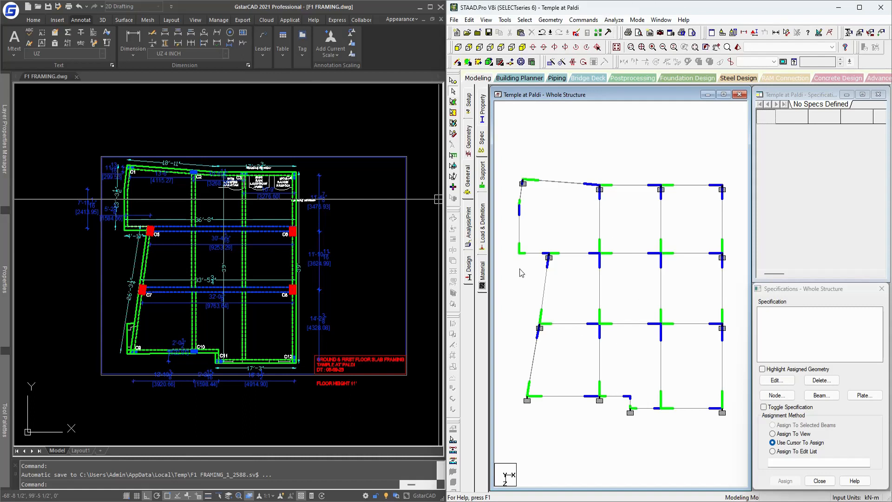
Step: Assign a start release of MY and MZ to the Z-direction beams on the outer edge between C1 and C5, and clear the selection
left_click(522, 244)
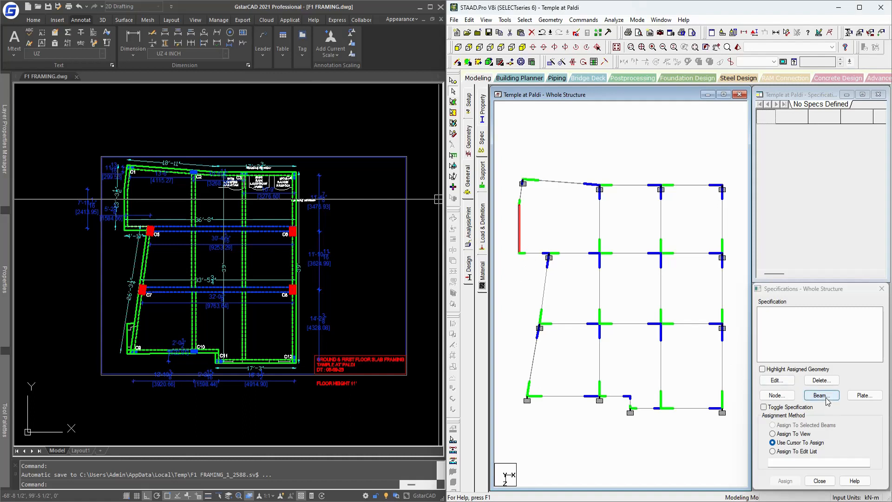
left_click(812, 290)
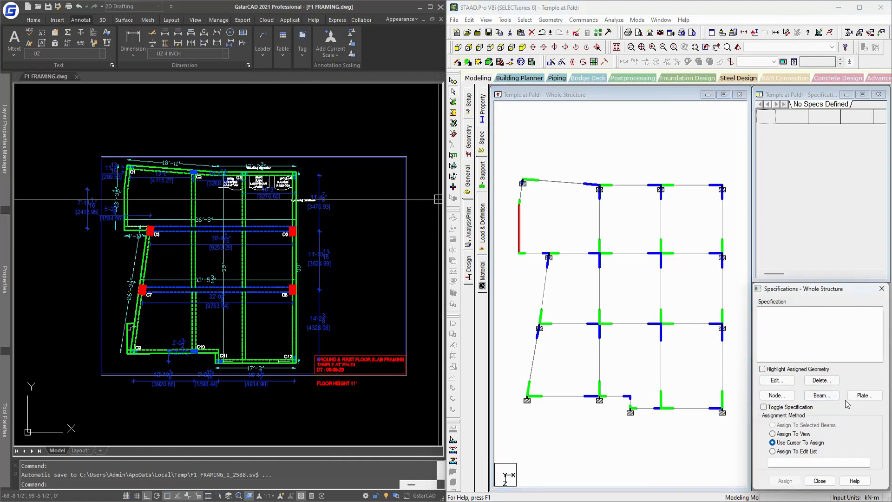
left_click(482, 142)
left_click(821, 395)
left_click_drag(774, 313, 728, 272)
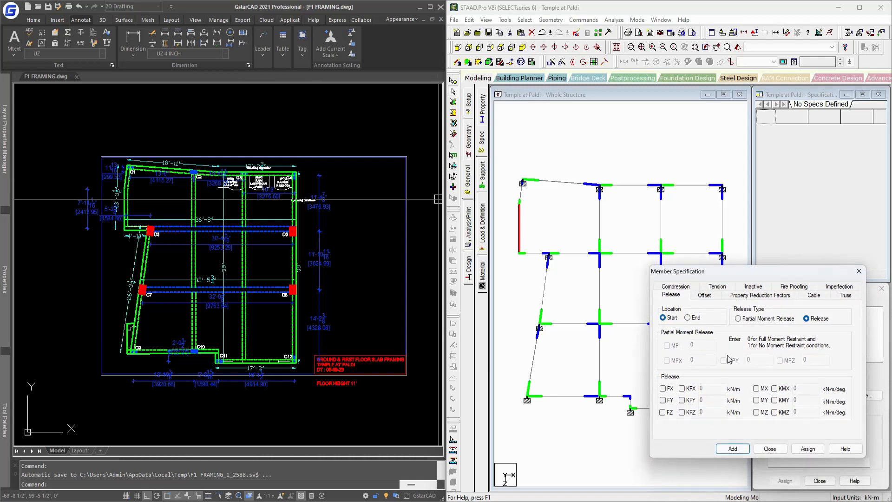
left_click(756, 412)
left_click(756, 400)
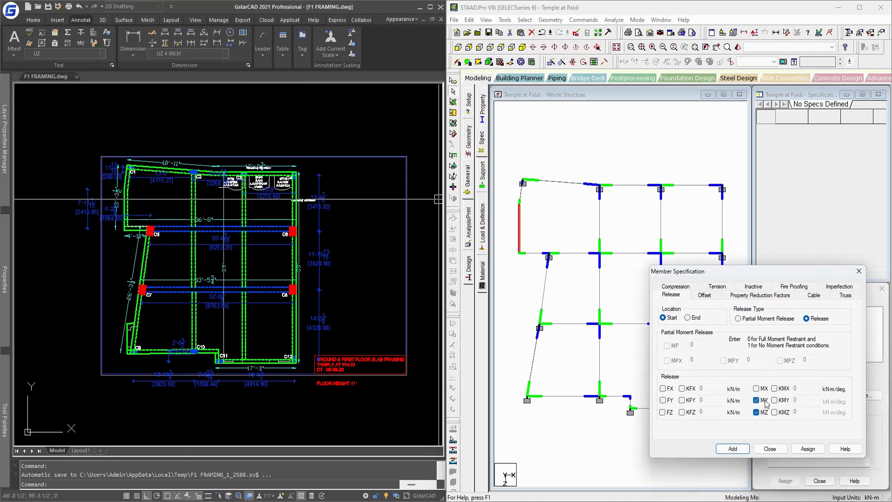
left_click(807, 449)
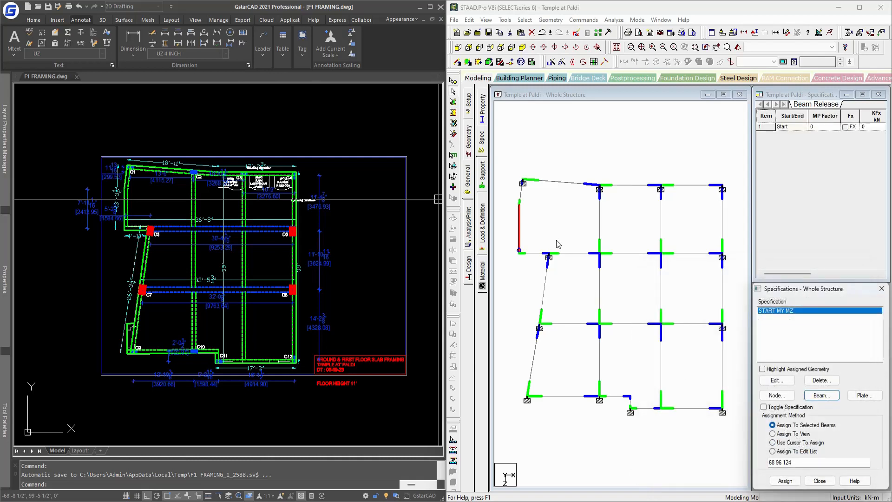
left_click(556, 239)
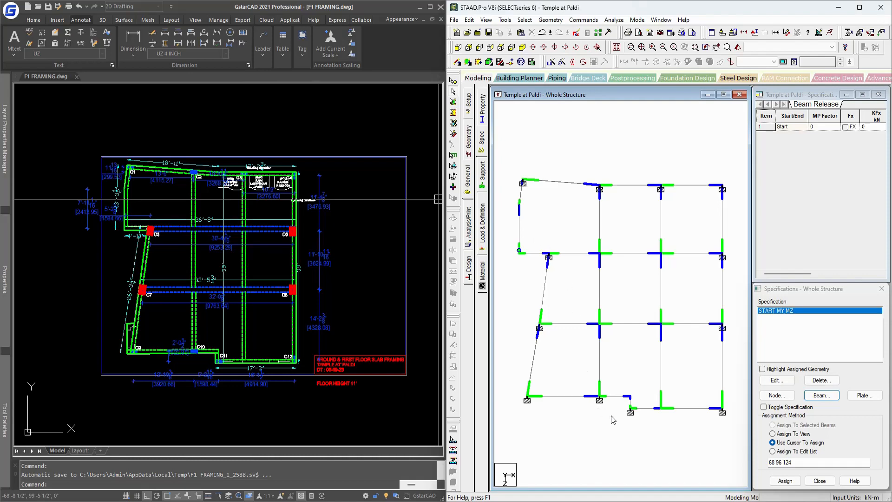
Step: Assign an end release of MY and MZ to the short Z-direction beams at the step beside column C11
left_click(631, 403)
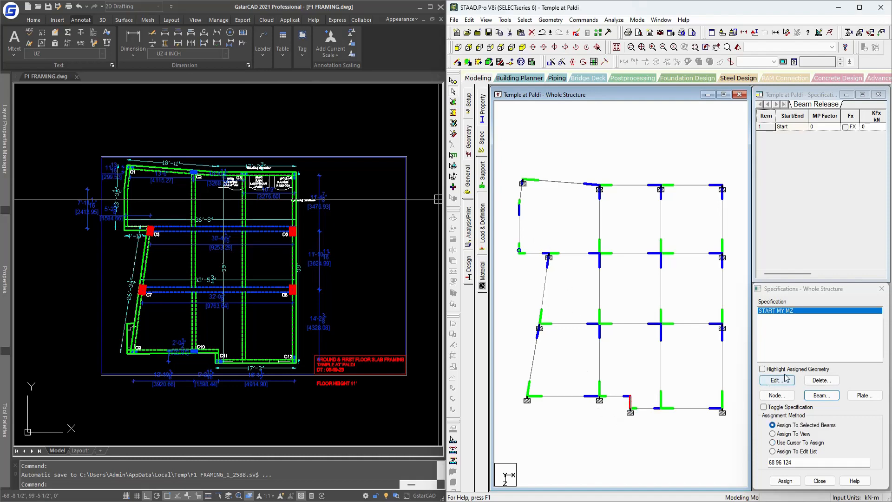
left_click(821, 395)
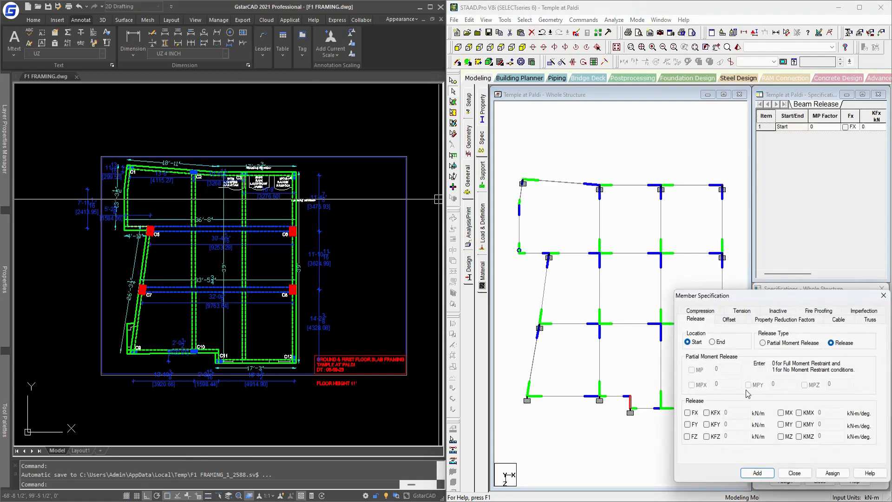
left_click(721, 342)
left_click(781, 437)
left_click(781, 424)
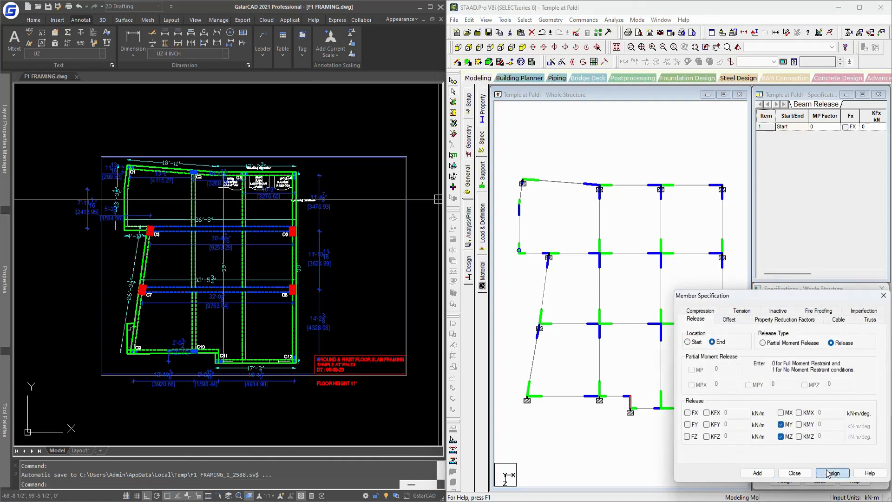
left_click(772, 472)
left_click(773, 443)
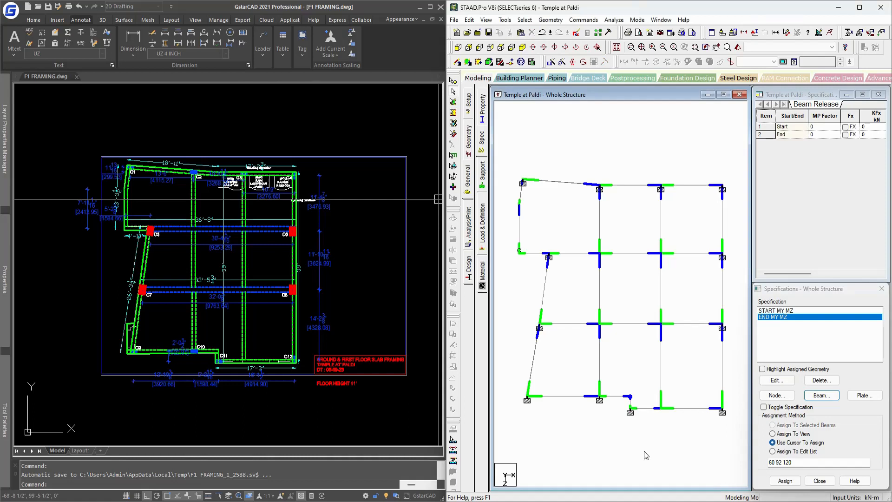
Step: Hide the coloured start and end markers and select all beams of the topmost floor level
key("shift+e")
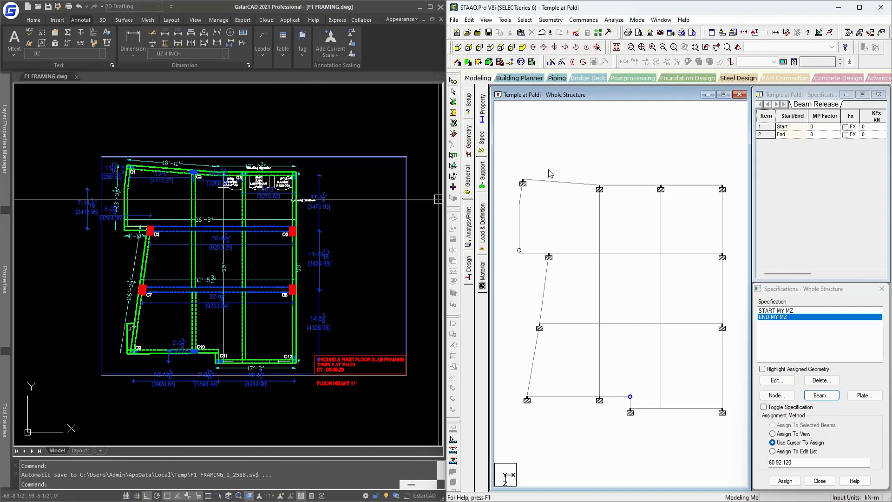
left_click(616, 47)
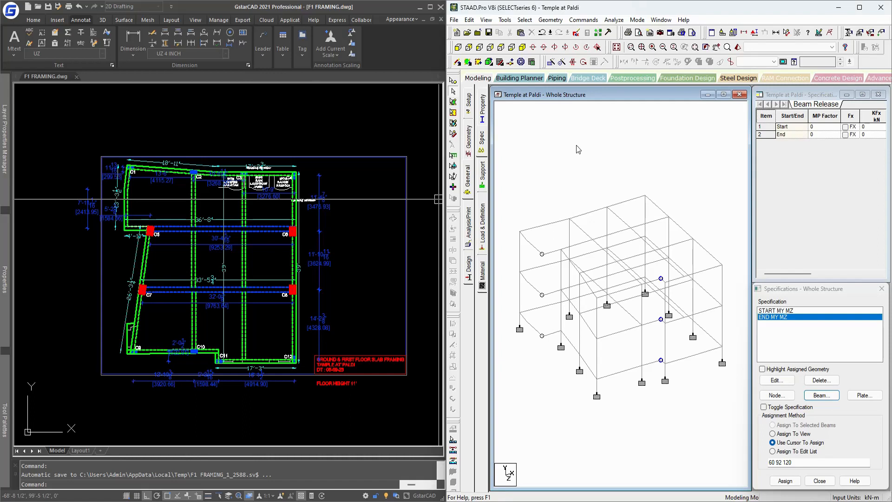
left_click(458, 47)
left_click_drag(732, 207, 509, 227)
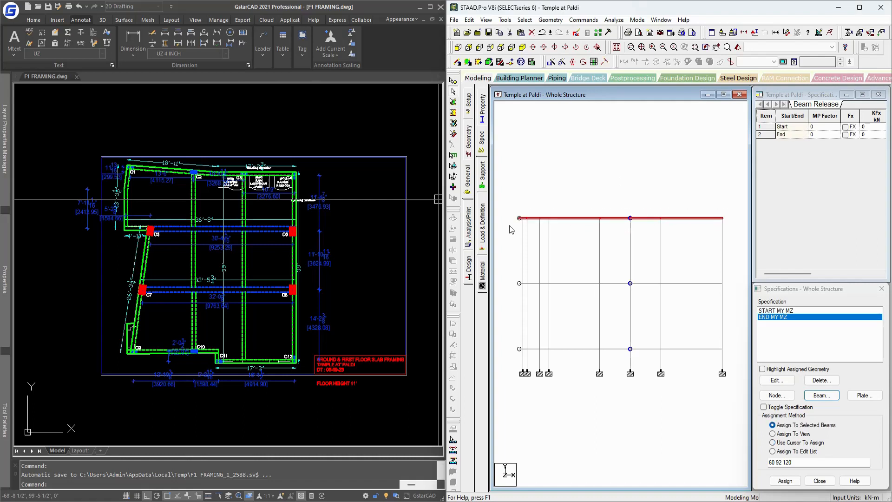
left_click(523, 47)
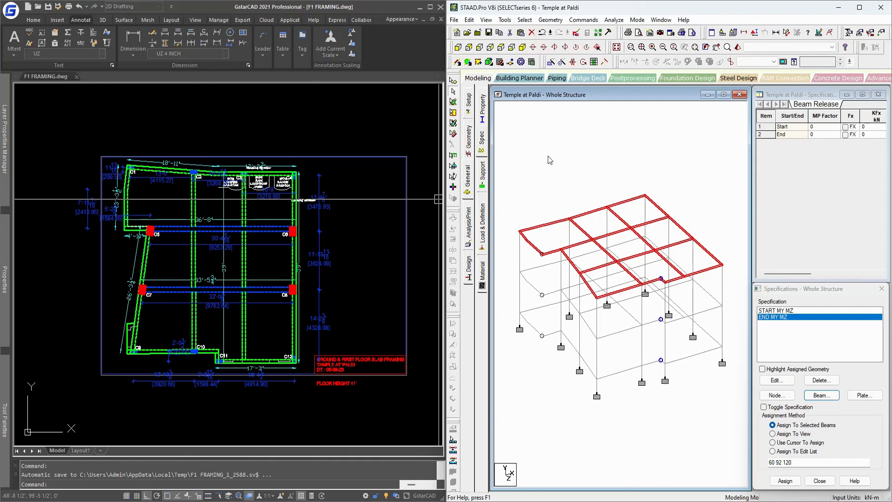
middle_click_drag(548, 156, 548, 157)
key("ctrl+g")
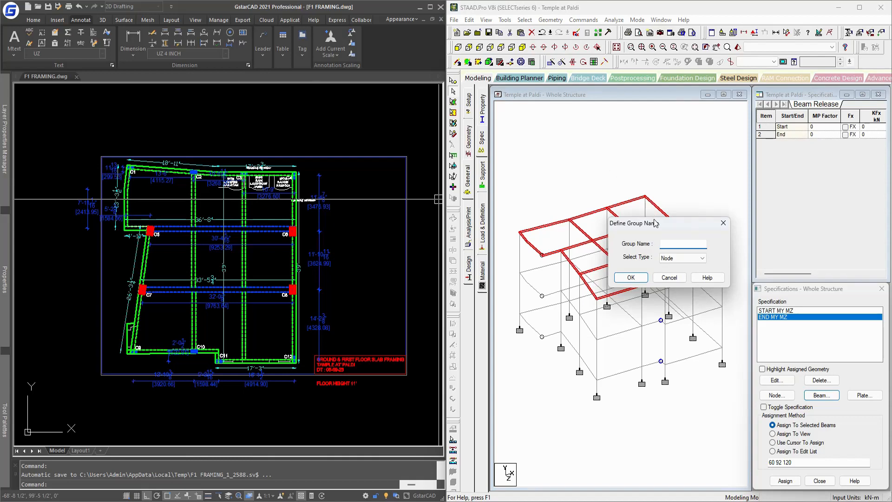
left_click(666, 278)
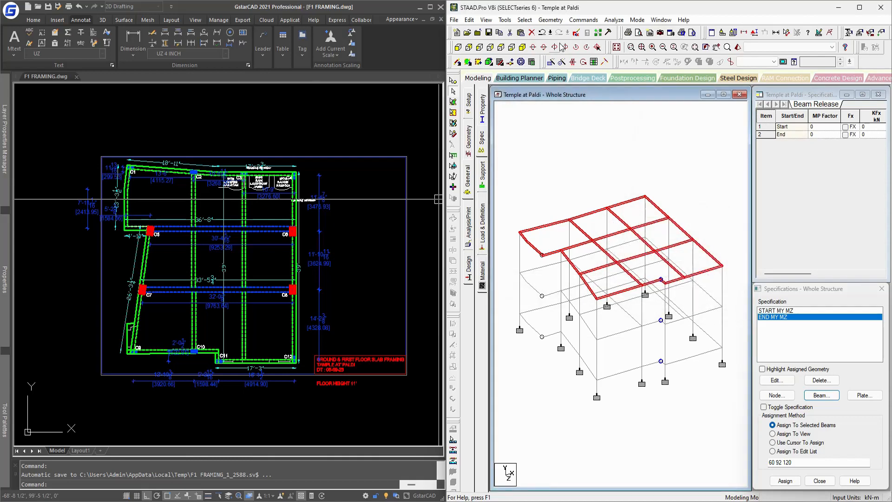
left_click(550, 20)
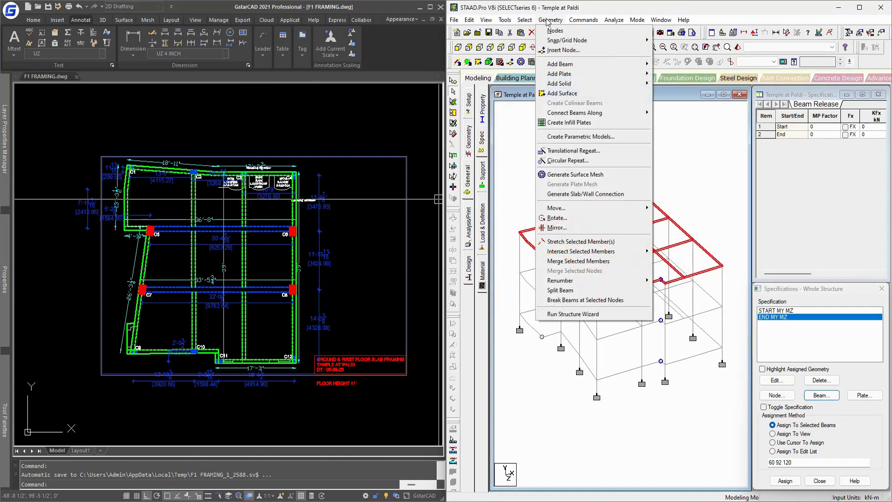
mouse_move(504, 20)
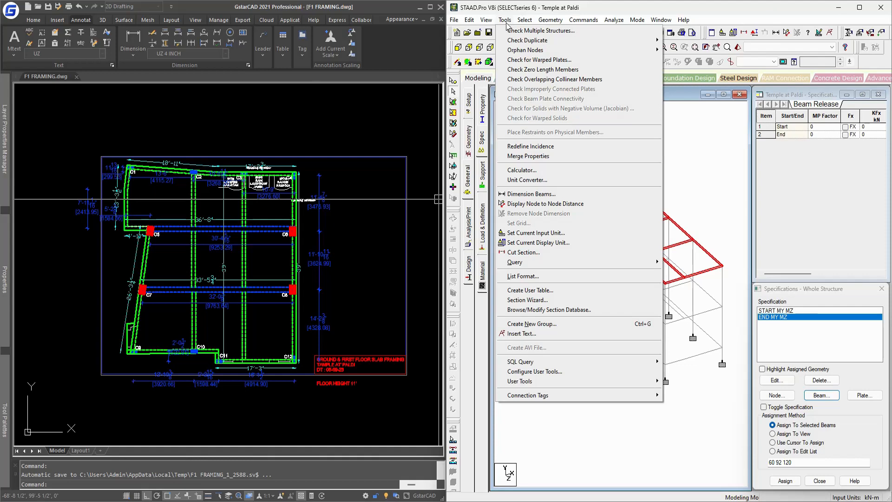
mouse_move(542, 24)
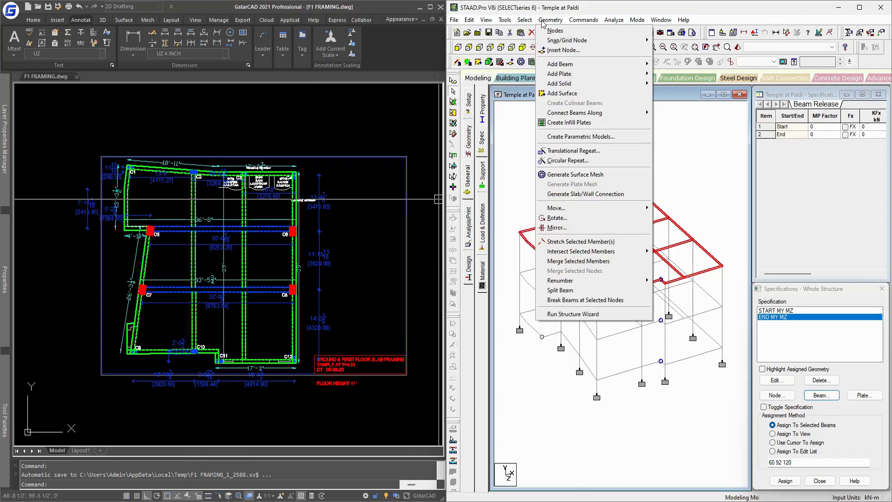
Step: Create a new group named "terrace" of type Floor
mouse_move(581, 23)
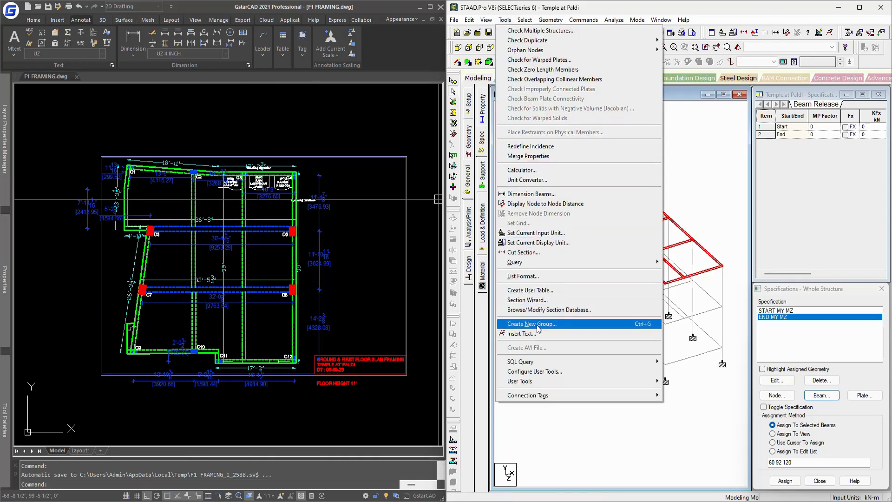
left_click(546, 325)
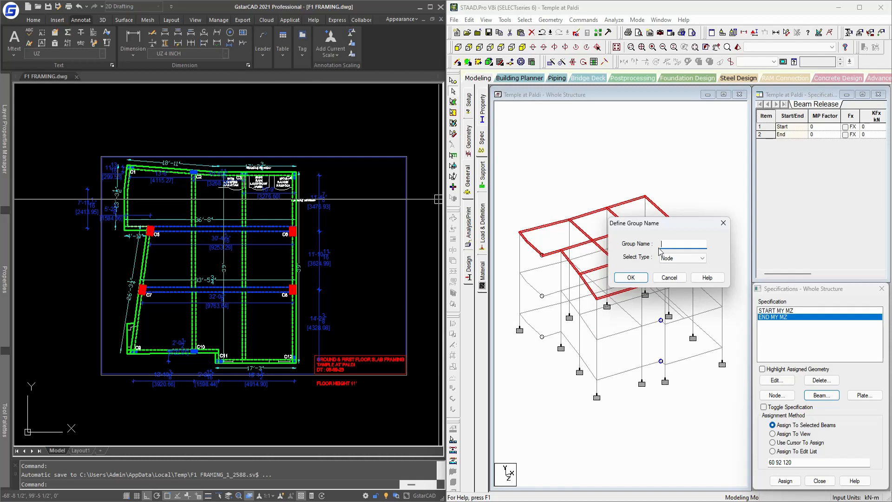
type("terrace")
left_click(681, 258)
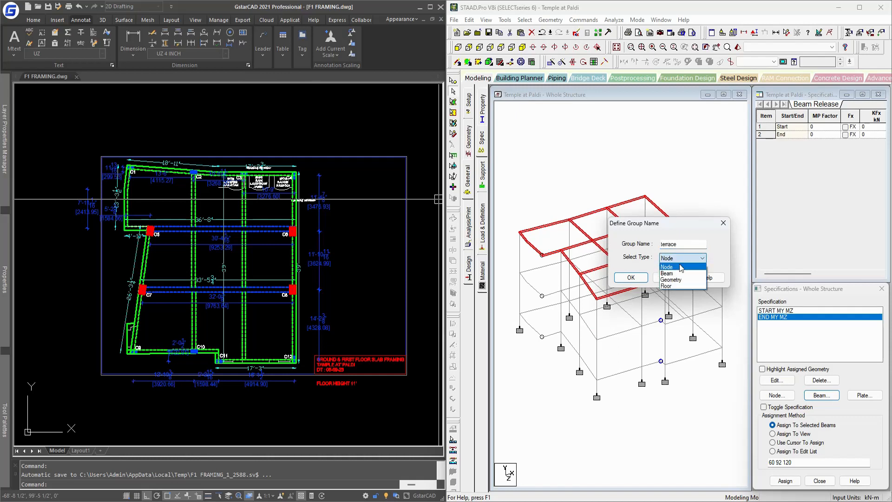
left_click(674, 286)
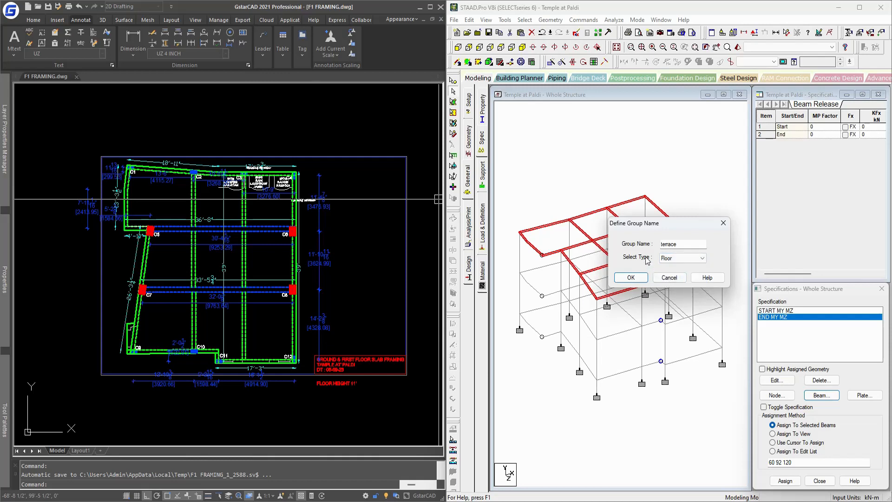
left_click(678, 259)
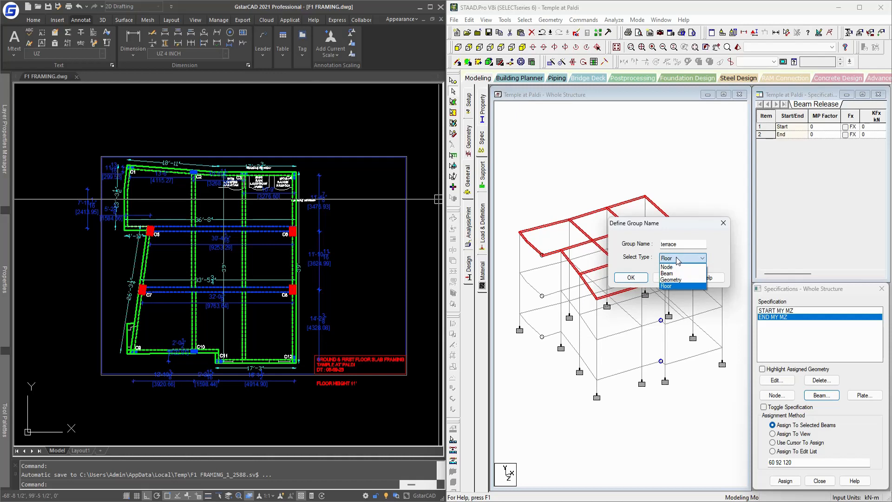
left_click(673, 288)
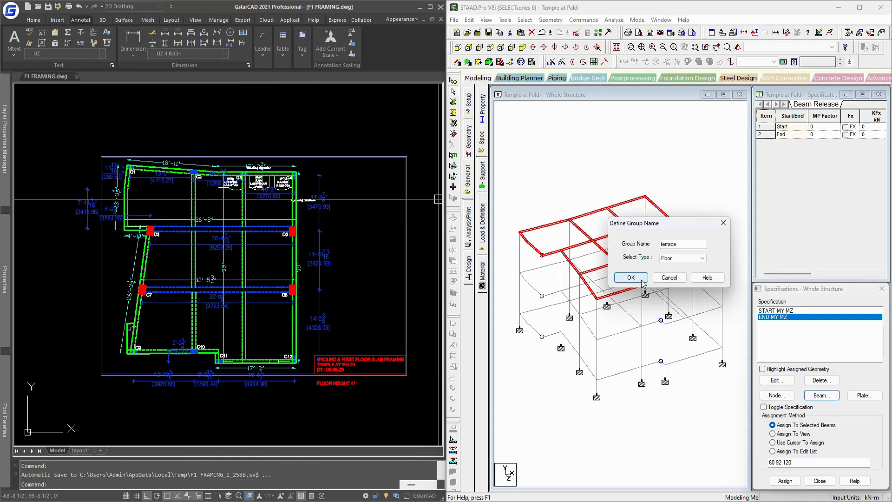
left_click(643, 279)
Step: Associate the selected top-level beams with the terrace group, and save the modified structure through the auto save
left_click_drag(545, 107, 777, 124)
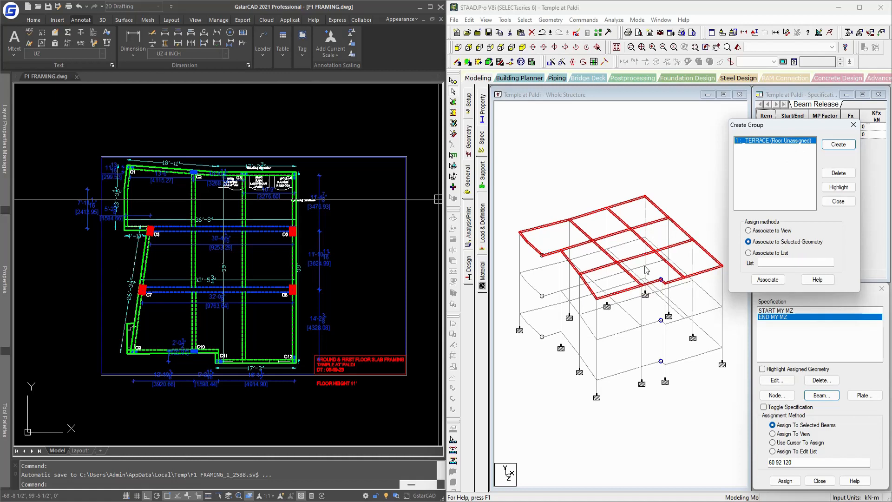
left_click(775, 281)
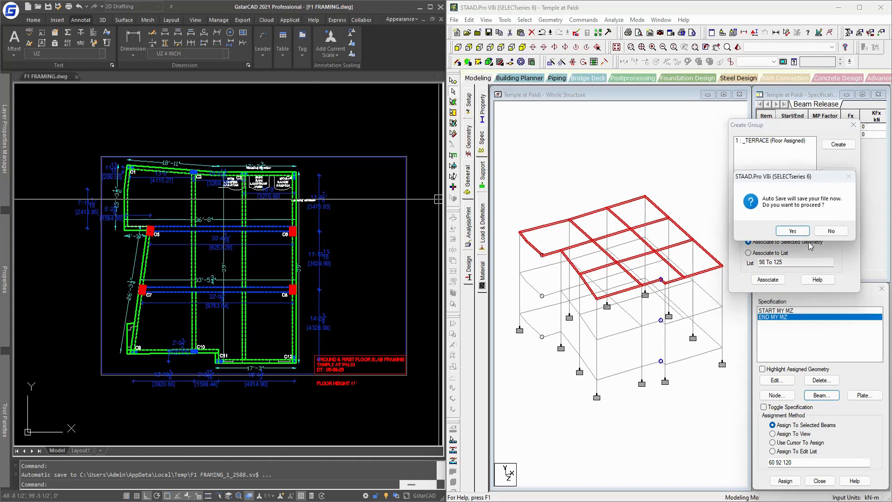
left_click(791, 231)
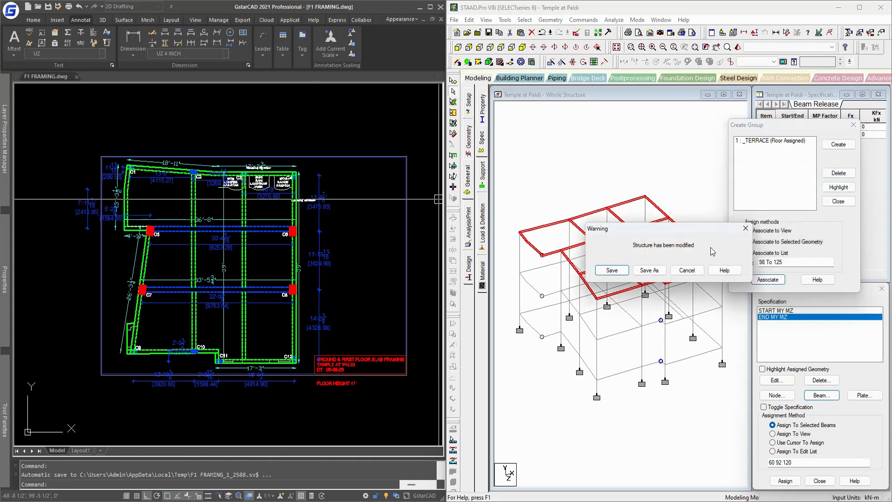
left_click(614, 272)
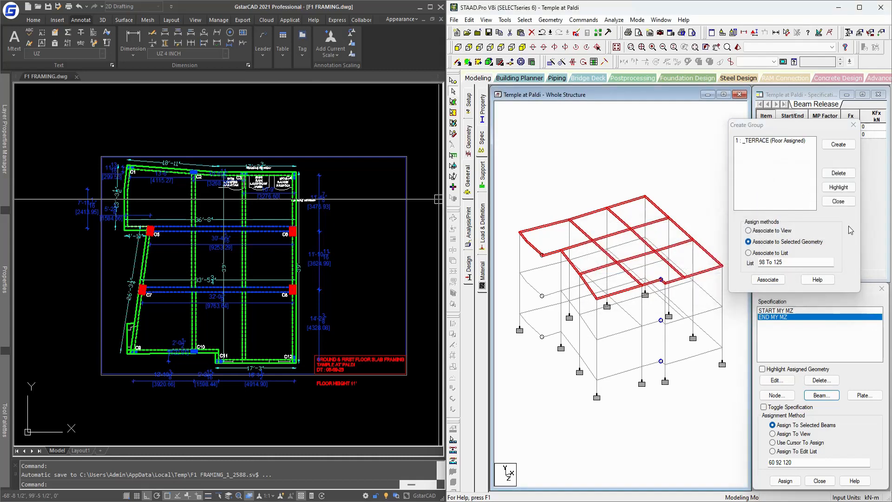
left_click(625, 173)
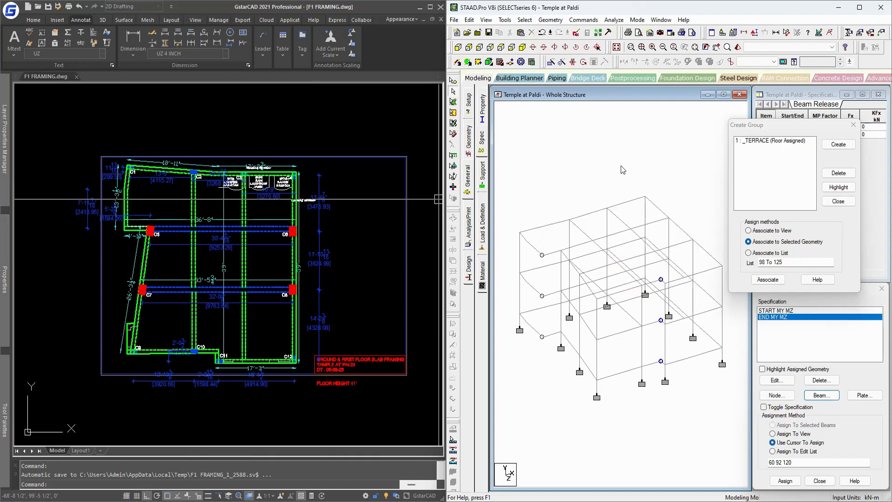
Step: Select all beams of the middle floor level in a side elevation of the structure
left_click(462, 49)
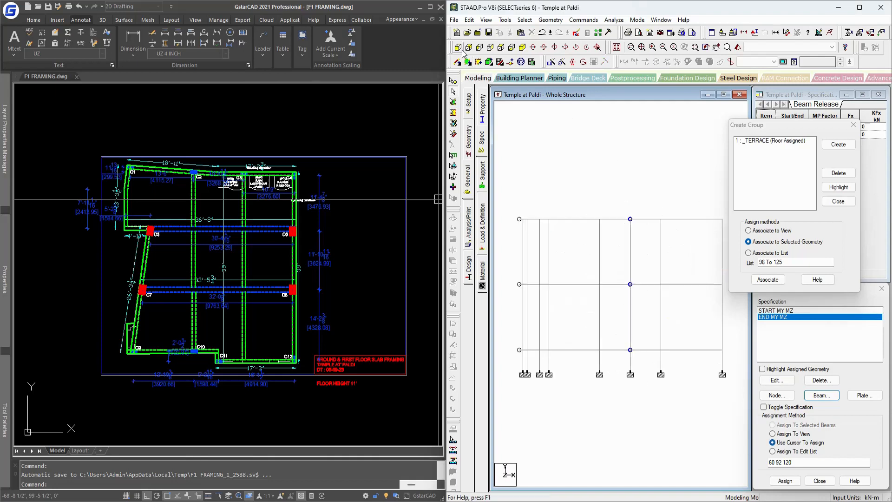
middle_click_drag(589, 210, 586, 173)
scroll(594, 182, "down", 1)
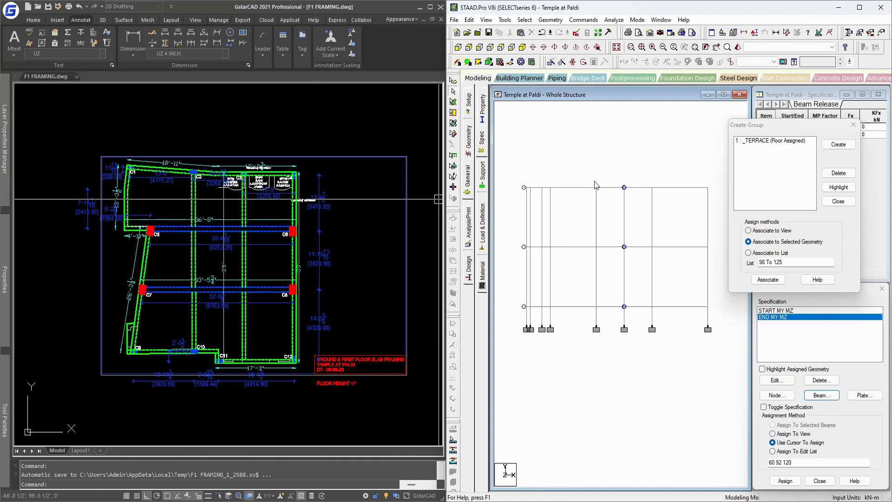
left_click_drag(715, 242, 511, 254)
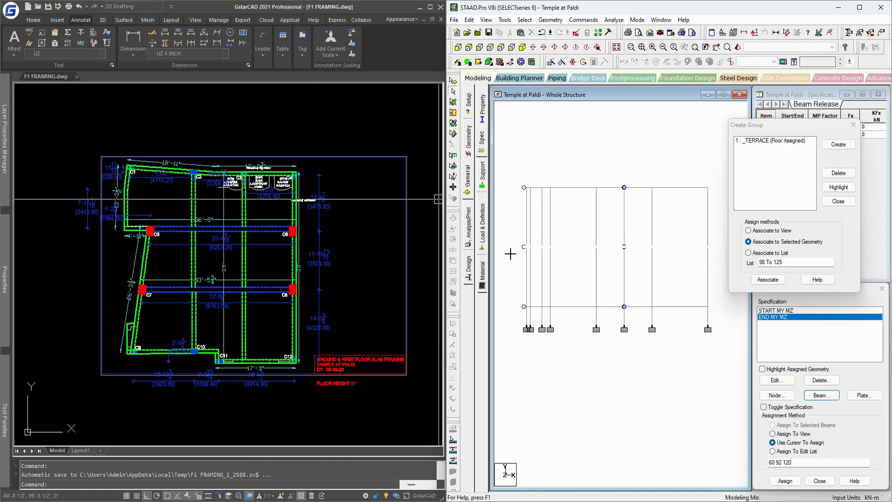
Step: Create a Floor group named "gfslab", associate the selected middle-level beams with it, and clear the selection
left_click(839, 145)
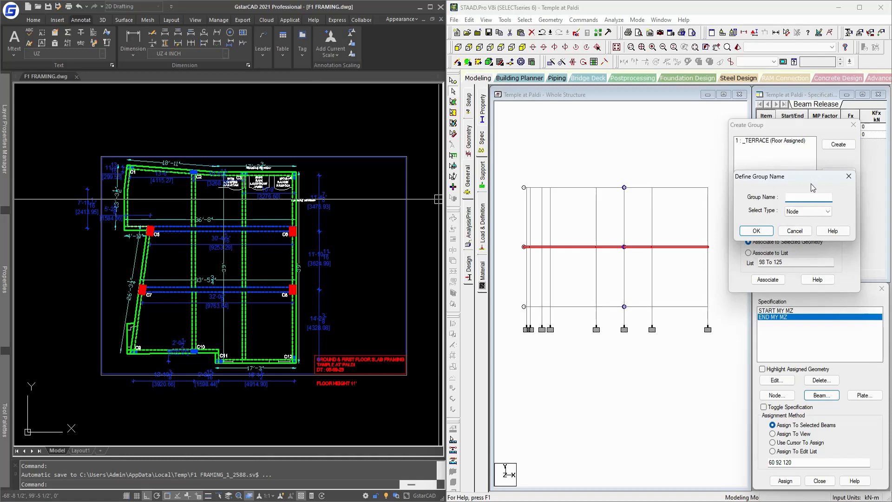
type("gfslab")
left_click(815, 212)
left_click(813, 243)
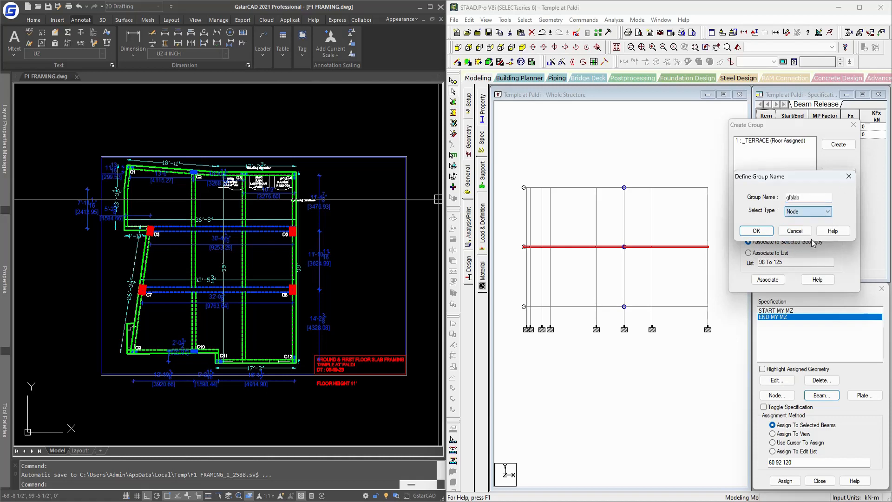
left_click(769, 234)
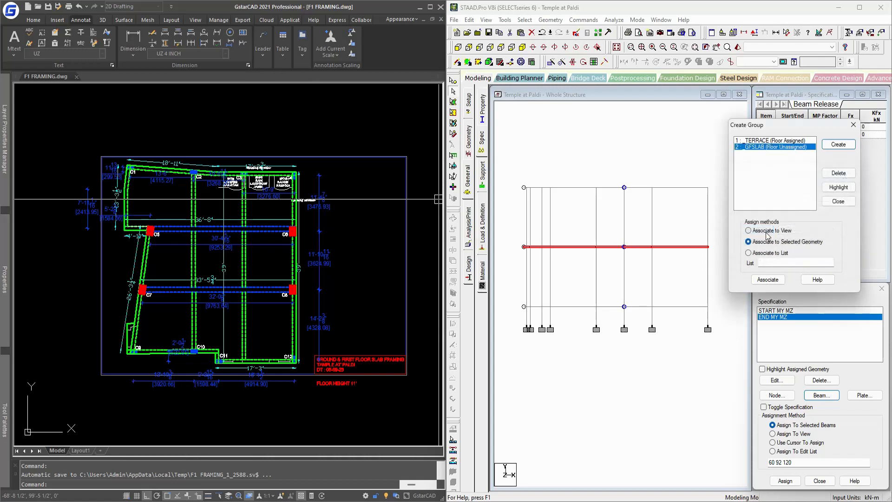
left_click(768, 279)
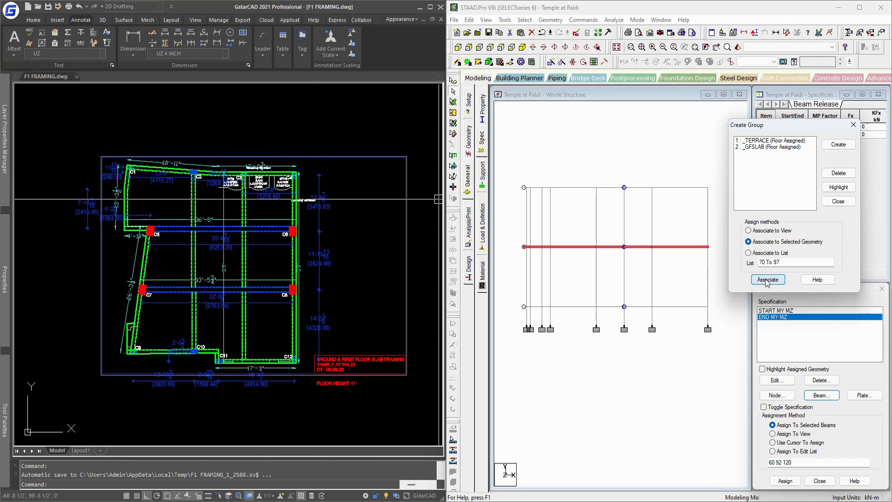
left_click(665, 164)
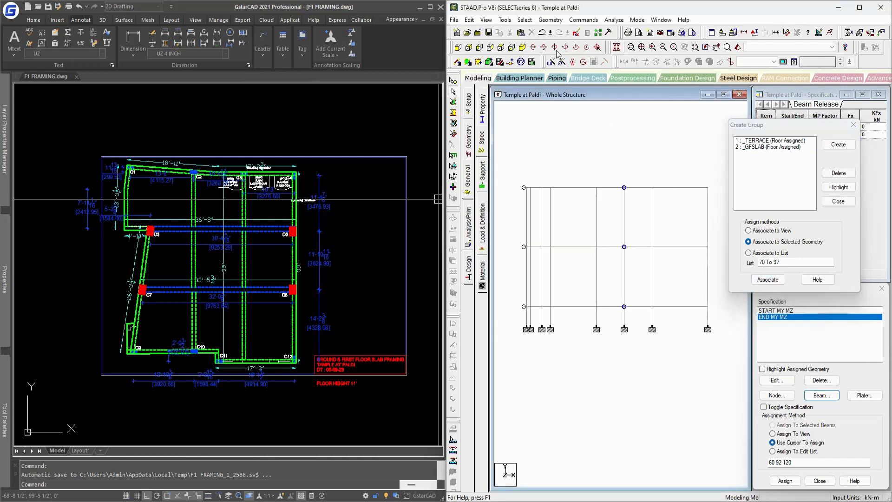
Step: Highlight the TERRACE and GFSLAB groups one after the other in the isometric view, and finish group creation
left_click(616, 47)
left_click(772, 141)
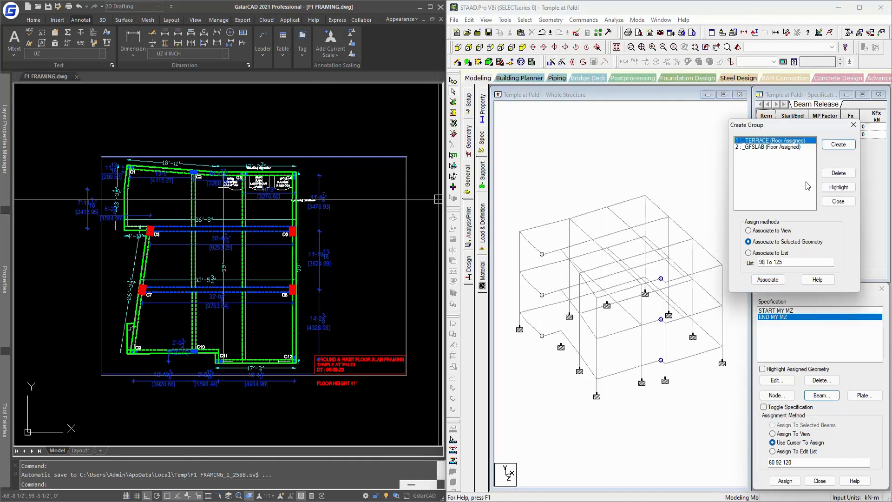
left_click(846, 191)
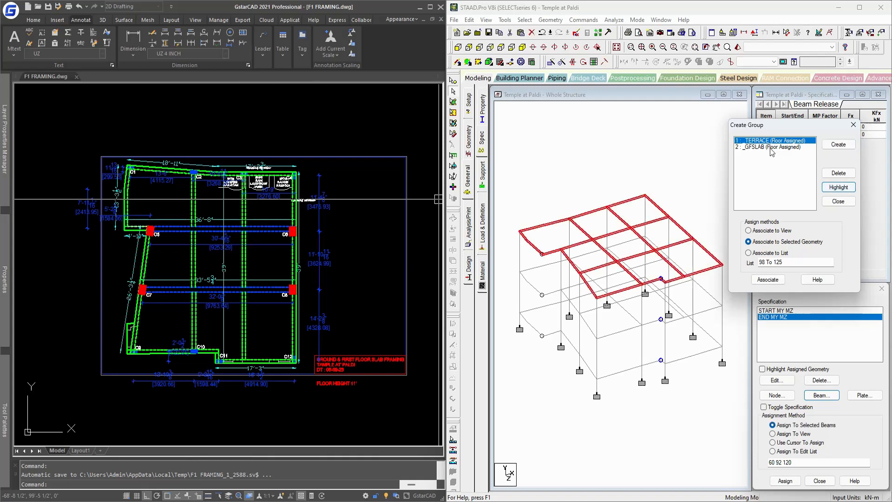
left_click(772, 148)
left_click(839, 188)
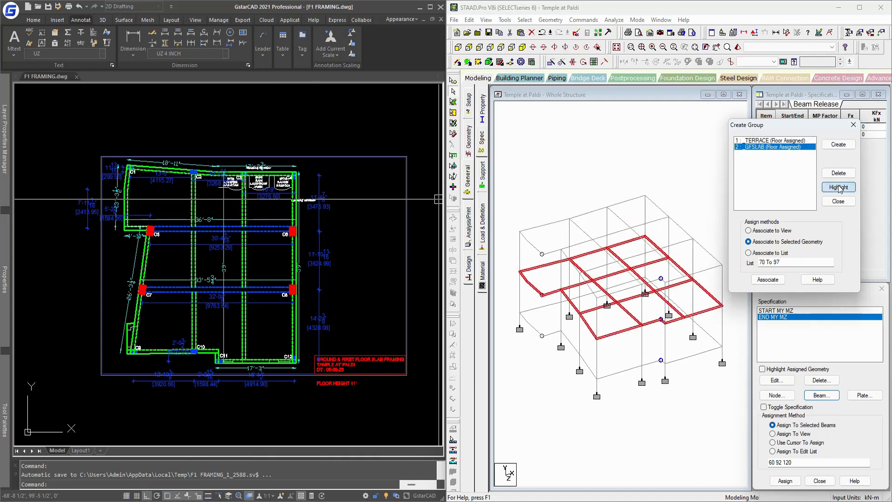
left_click(853, 125)
left_click(708, 158)
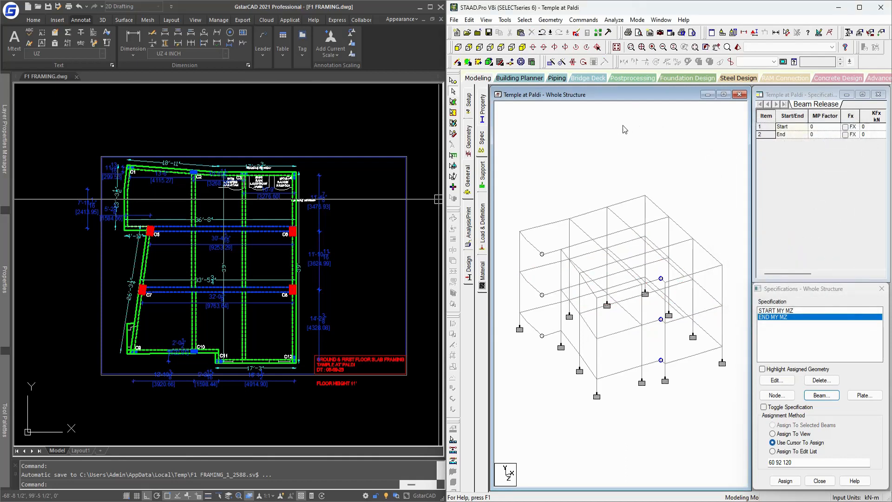
Step: Check selection by group name with the TERRACE and GFSLAB groups together, and deselect both
left_click(526, 21)
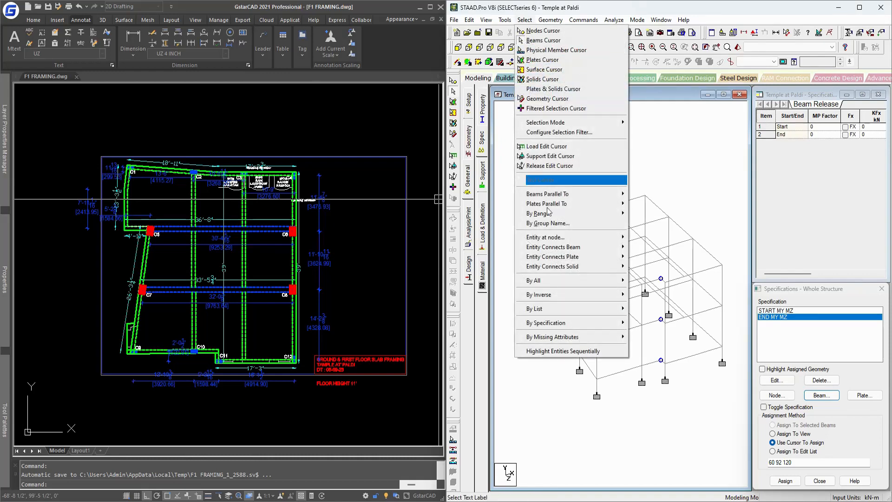
left_click(548, 223)
left_click(528, 133)
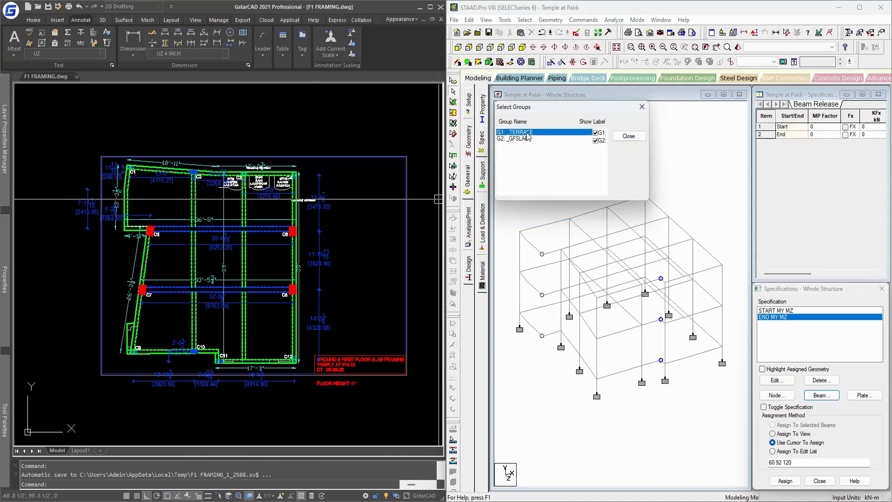
left_click(525, 139, "ctrl")
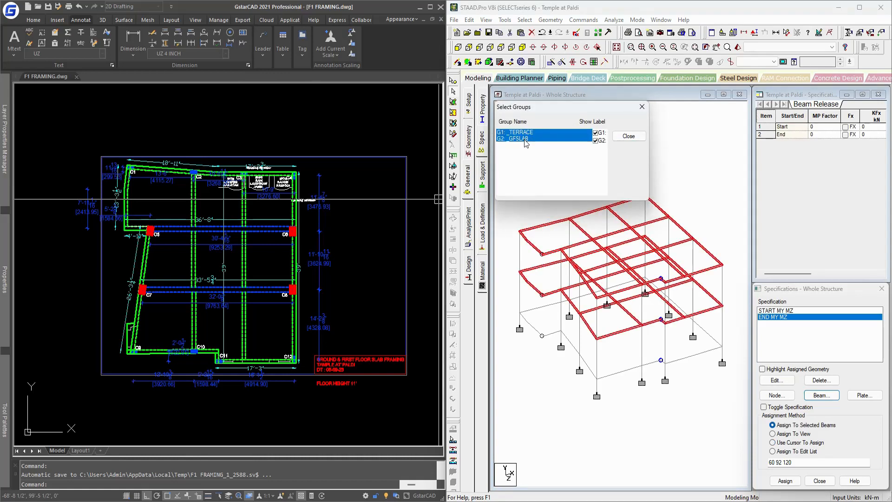
left_click(525, 140, "ctrl")
left_click(531, 133, "ctrl")
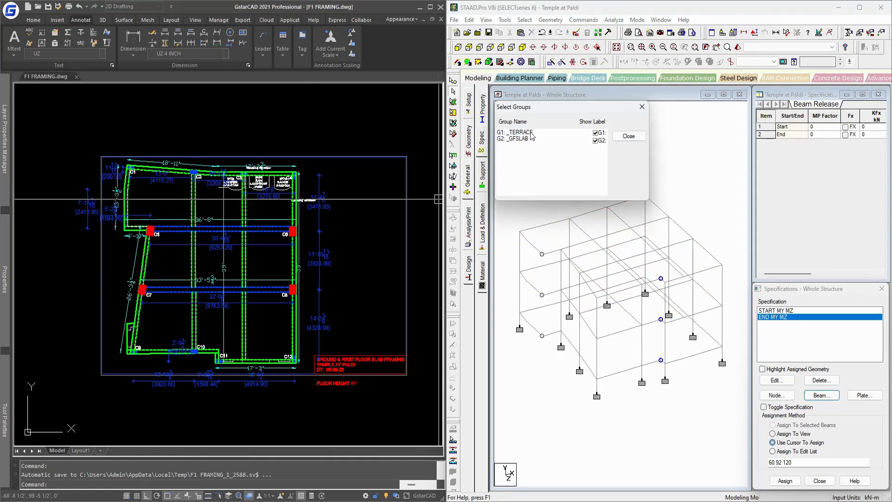
left_click(629, 136)
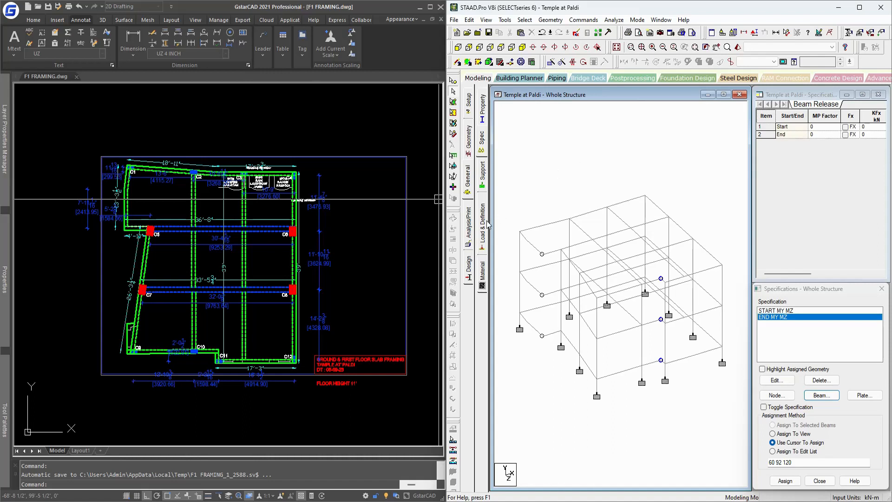
Step: Enlarge STAAD.Pro and its structure view to full size, and open the load and definition settings
left_click(859, 8)
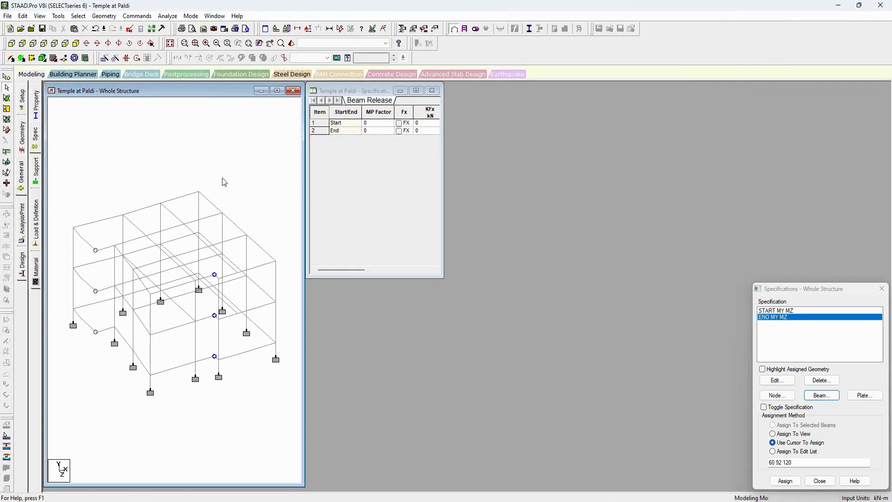
left_click(277, 90)
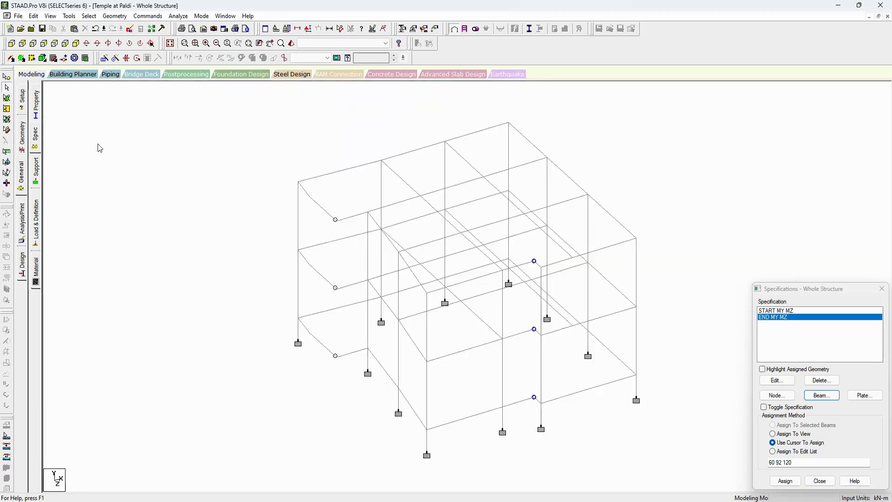
left_click(37, 223)
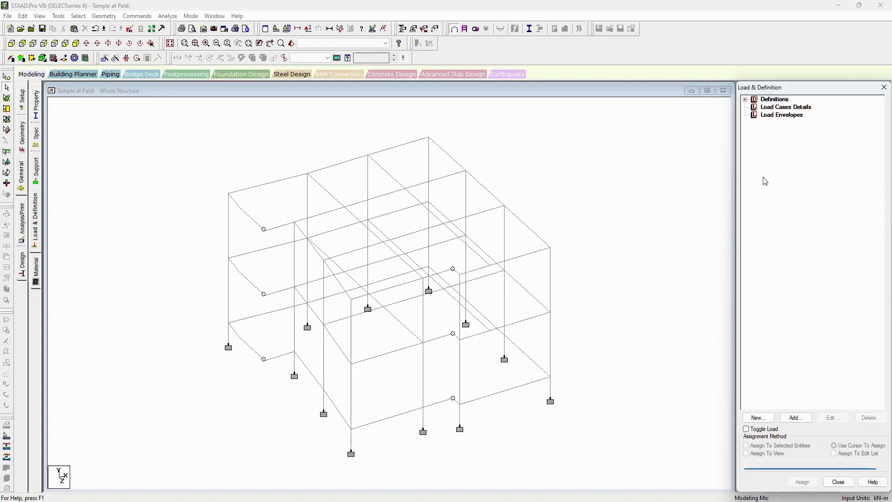
Step: Start a new seismic definition of type Indian: IS 1893 - 2002/2005
left_click(746, 99)
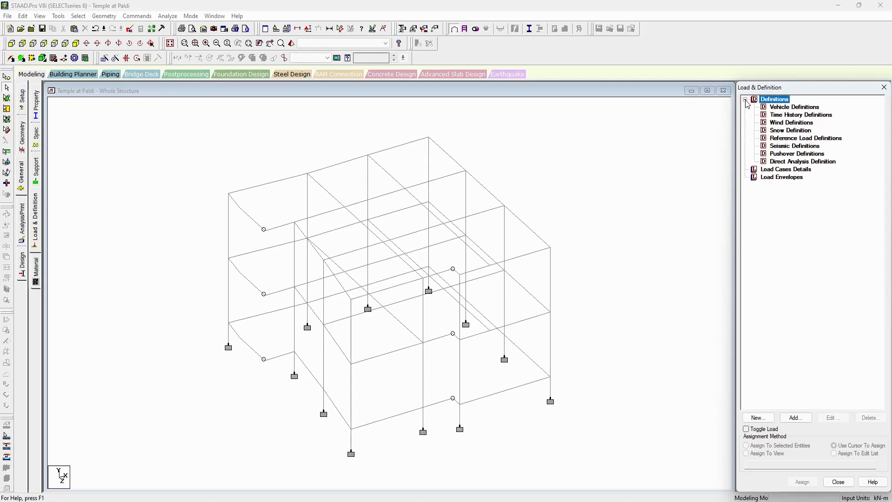
left_click(796, 146)
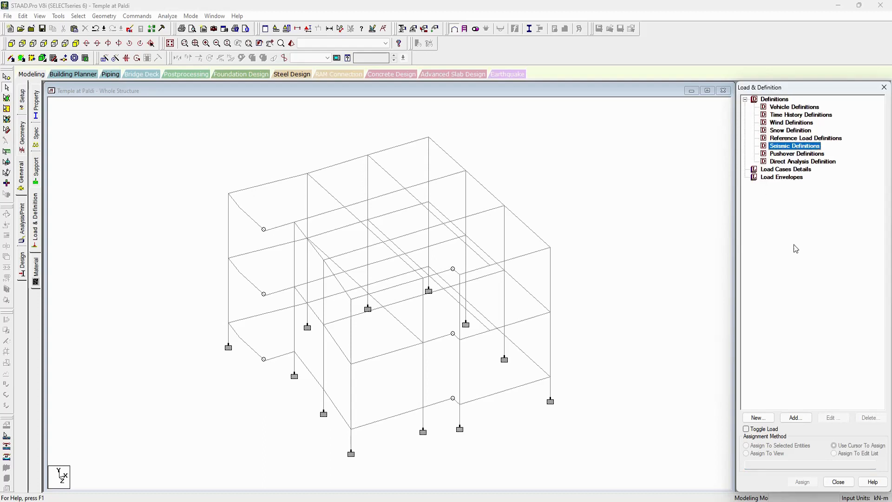
left_click(797, 420)
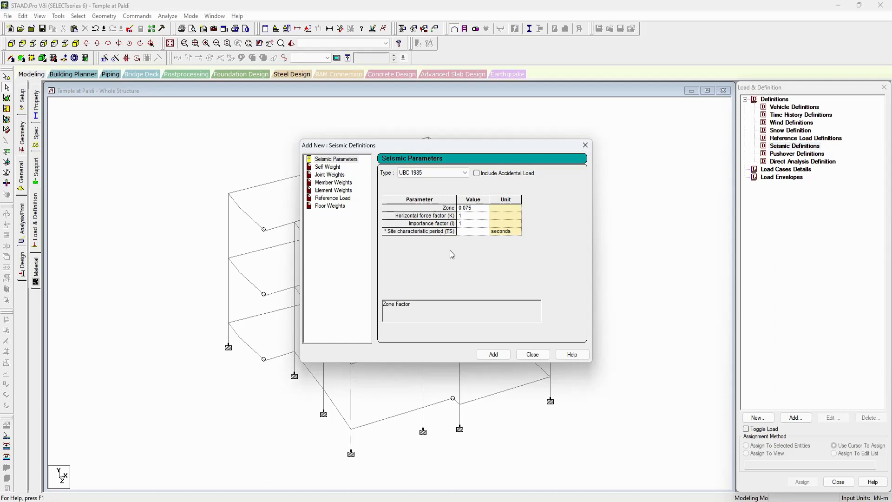
left_click(424, 173)
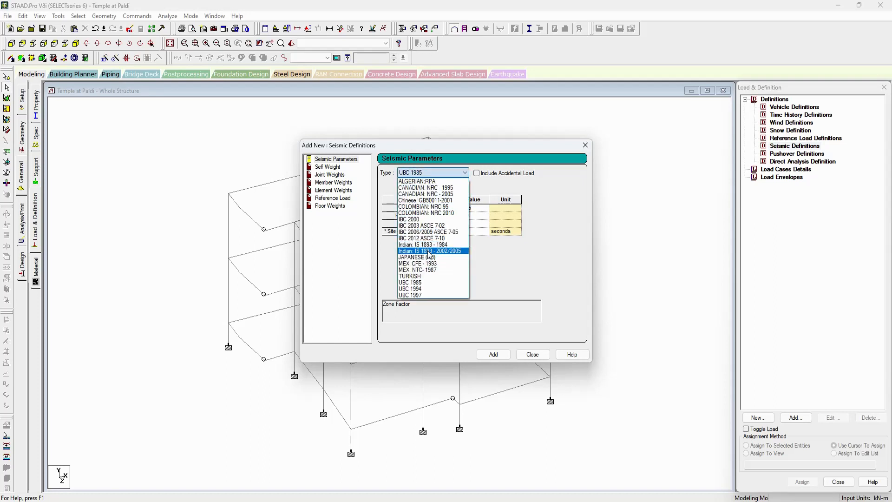
left_click(458, 251)
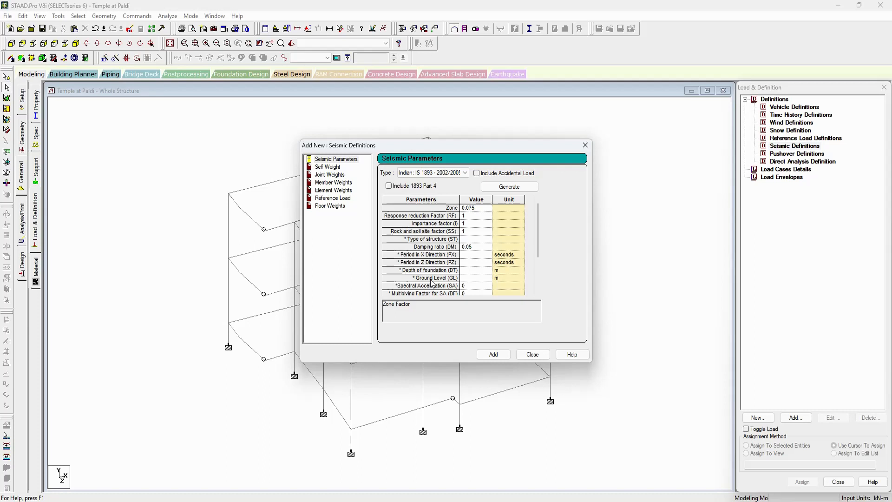
Step: Set the seismic zone to 0.16 and the response reduction factor (RF) to 5
left_click(482, 210)
key("BackSpace")
key("BackSpace")
key("BackSpace")
key("BackSpace")
type("16")
key("Tab")
left_click(479, 216)
type("5")
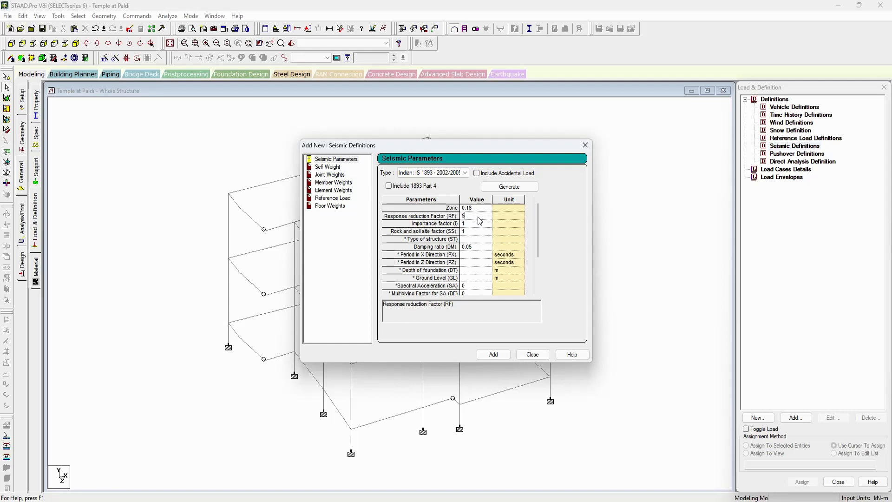
Step: Set the rock and soil site factor (SS) to 3 and proceed to the period in X direction (PX)
left_click(476, 225)
left_click(477, 231)
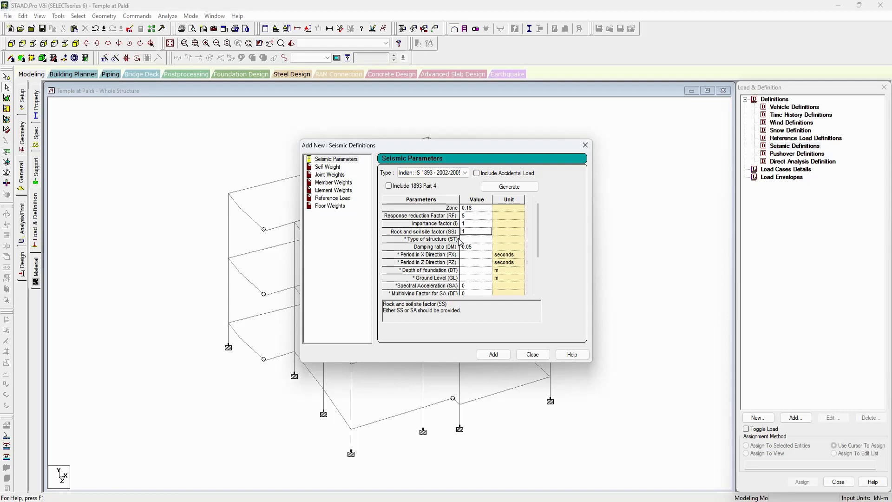
type("3")
key("Tab")
left_click(481, 242)
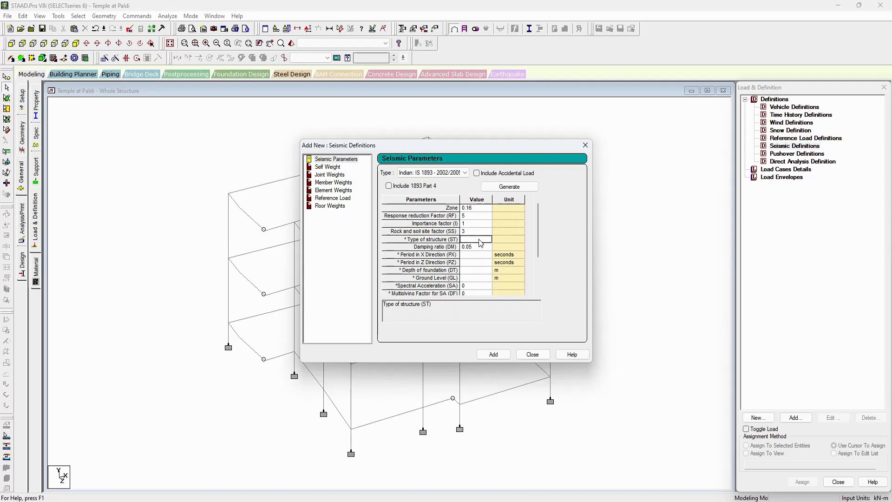
left_click(479, 247)
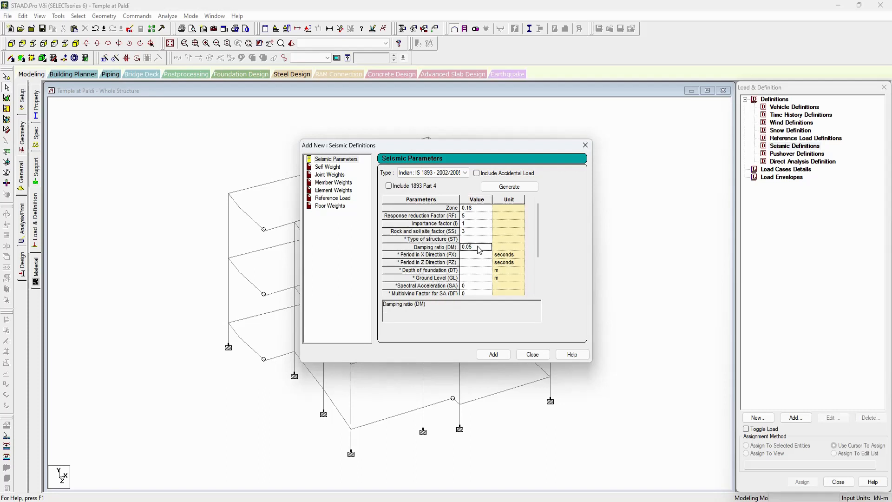
left_click(481, 256)
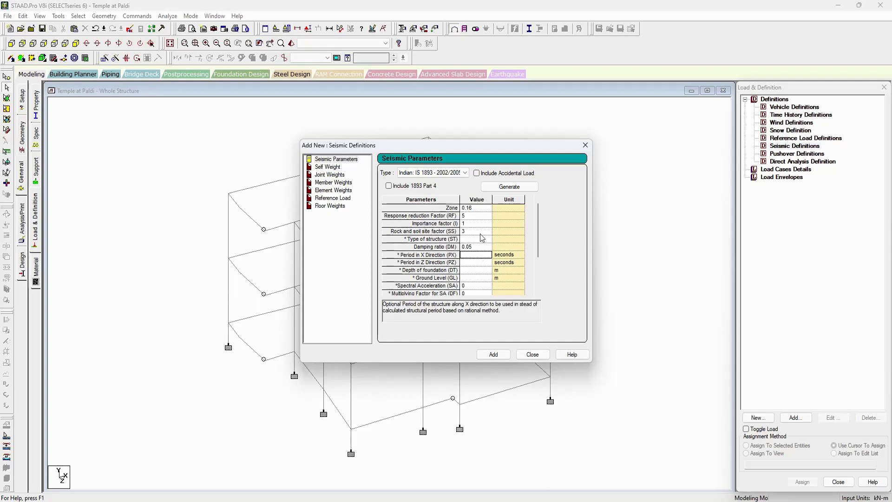
Step: Move the seismic definition dialog off the model and open the built-in calculator beside the structure
left_click_drag(487, 148, 756, 129)
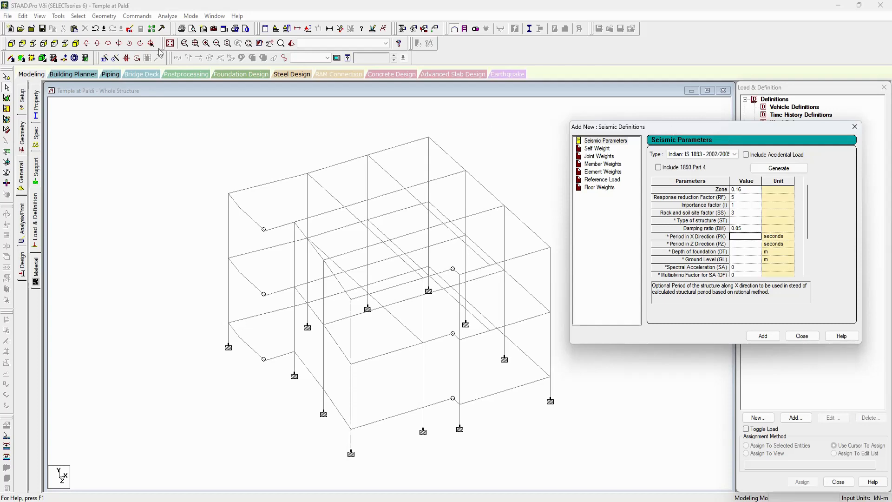
left_click(60, 18)
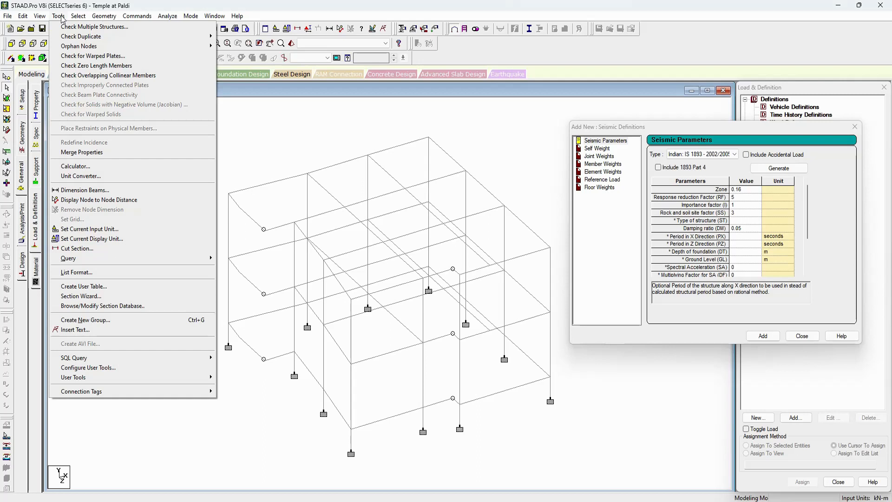
left_click(77, 166)
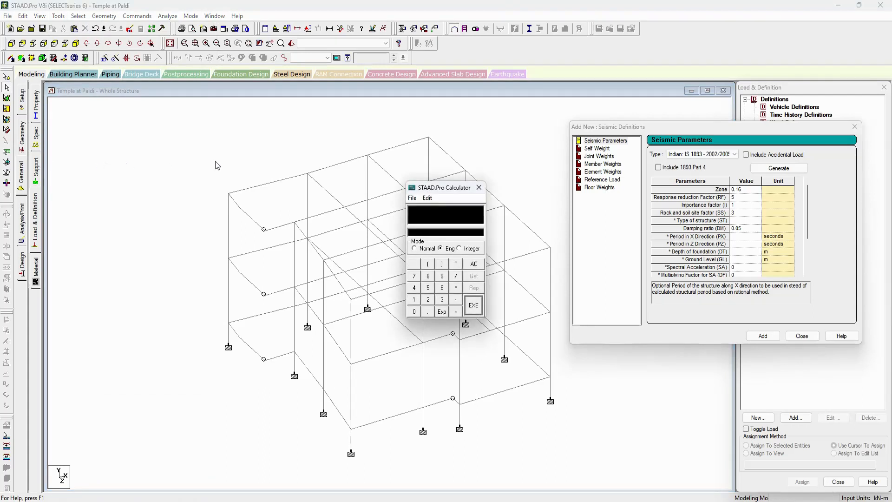
left_click_drag(433, 190, 116, 122)
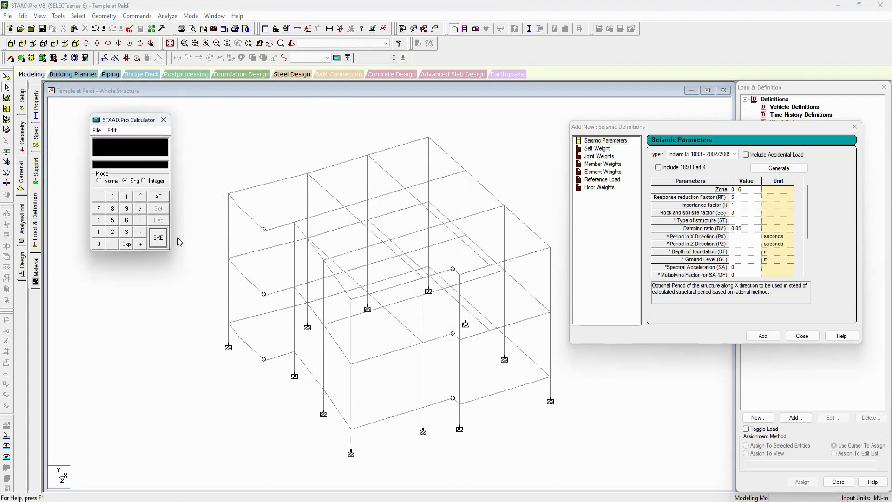
middle_click_drag(342, 243, 350, 239)
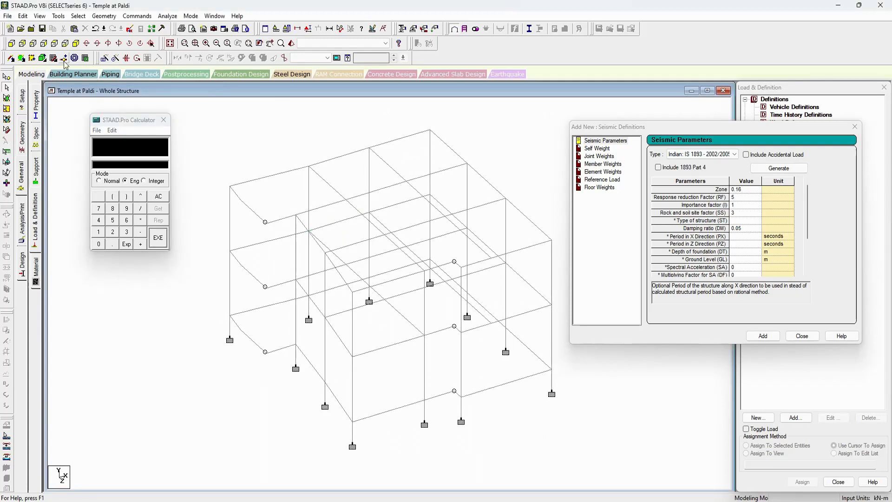
Step: Display the node-to-node distance along the X-direction top edge of the frame in isometric view
left_click(11, 43)
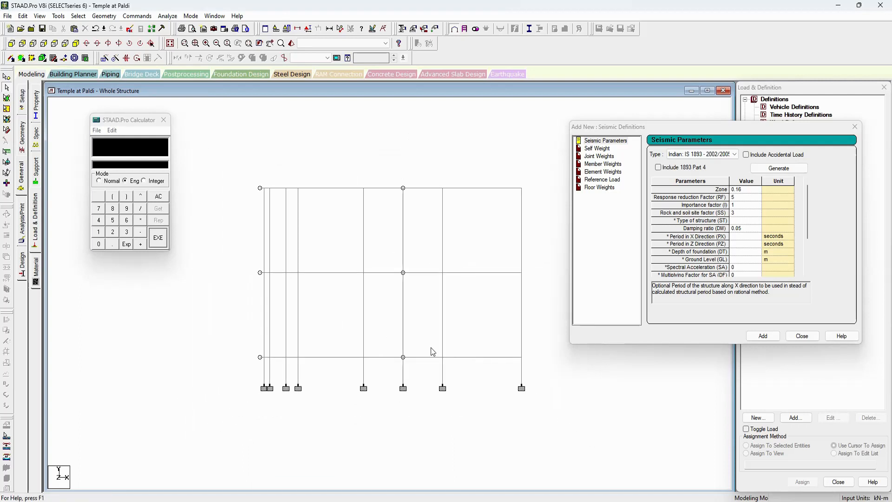
left_click(76, 43)
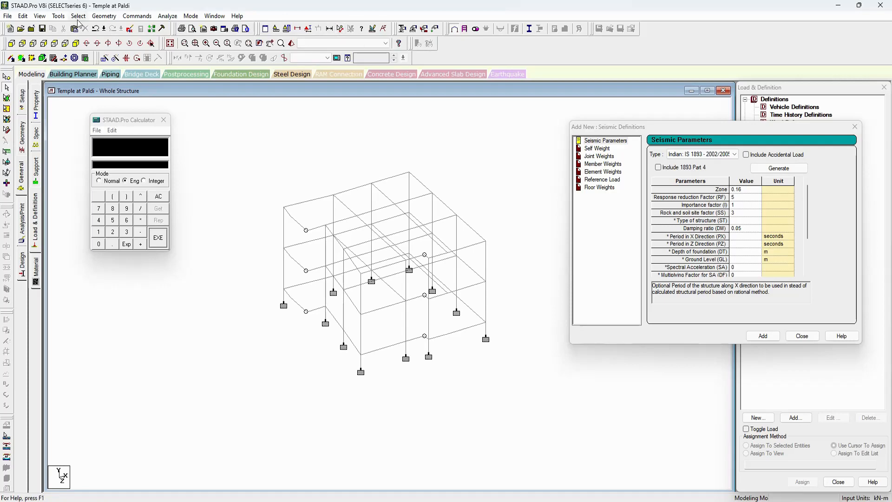
left_click(59, 17)
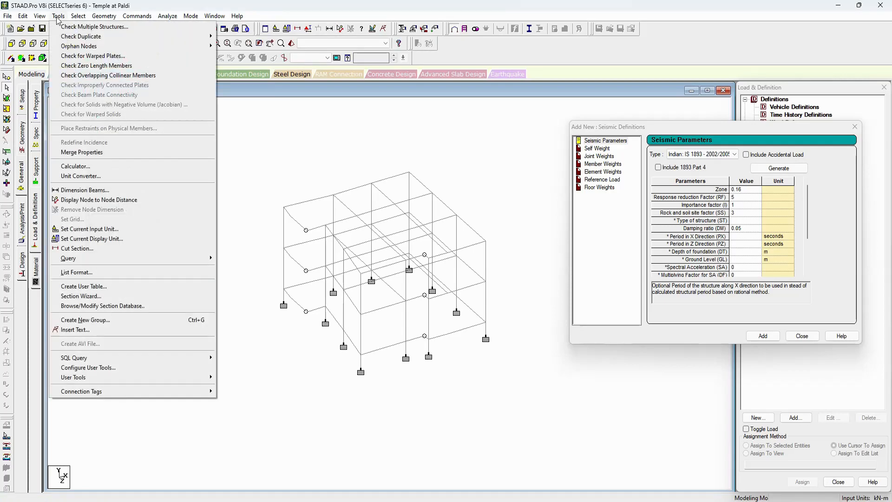
left_click(87, 201)
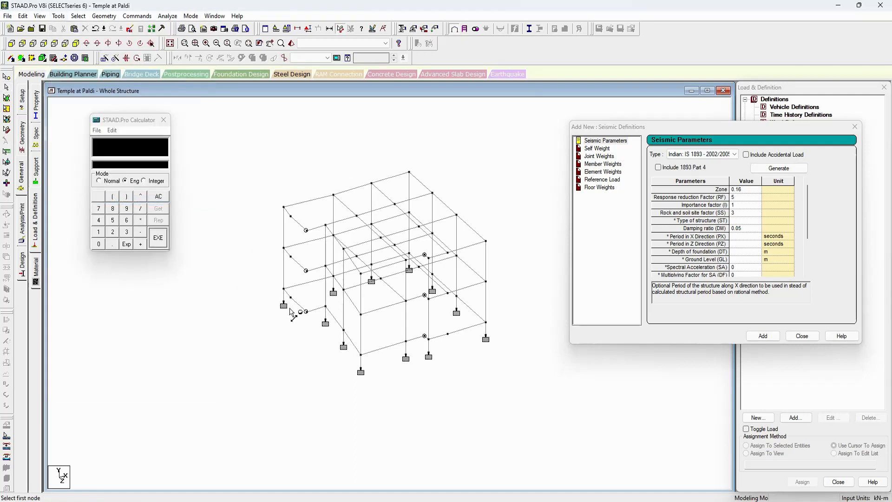
left_click(284, 207)
left_click(409, 172)
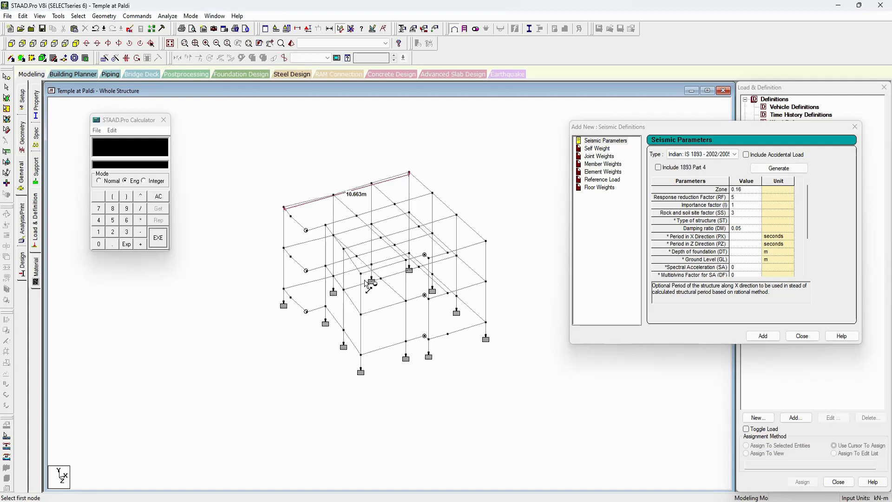
Step: Display the node-to-node distances along the Z-direction top edge and from the roof corner down to its support
left_click(409, 173)
left_click(486, 241)
left_click(485, 241)
left_click(486, 335)
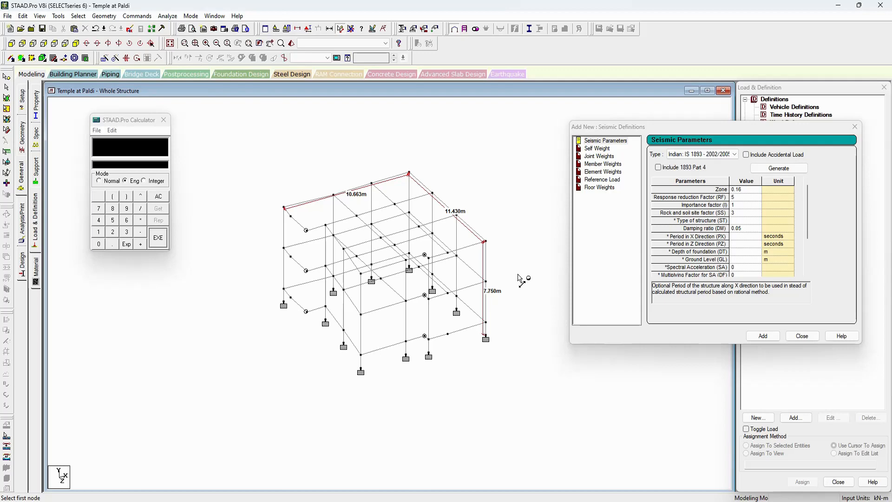
Step: Consult the approximate period formulas in the IS 1893 Part 1 PDF, return to STAAD.Pro and dismiss the autosave prompt
key("alt+Tab")
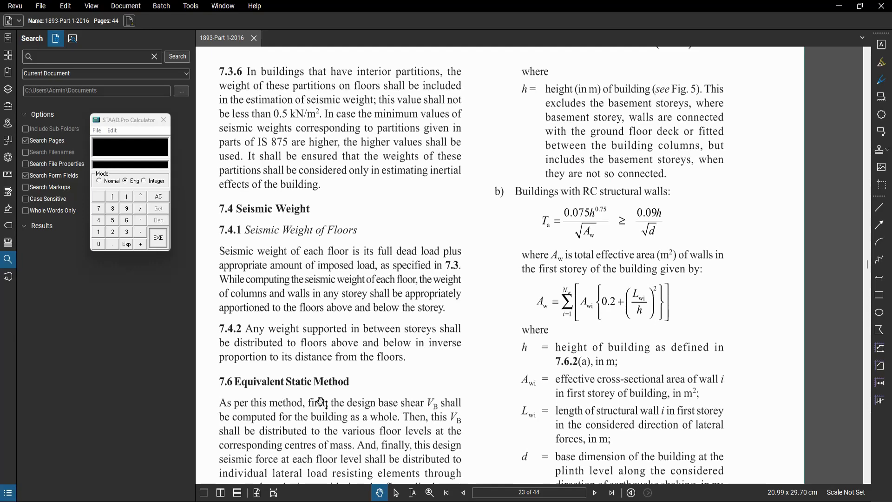
left_click(879, 9)
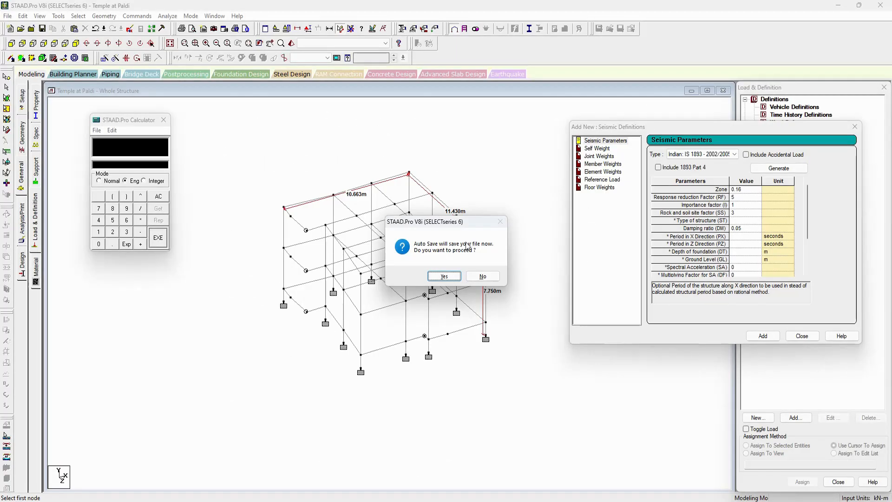
left_click(389, 269)
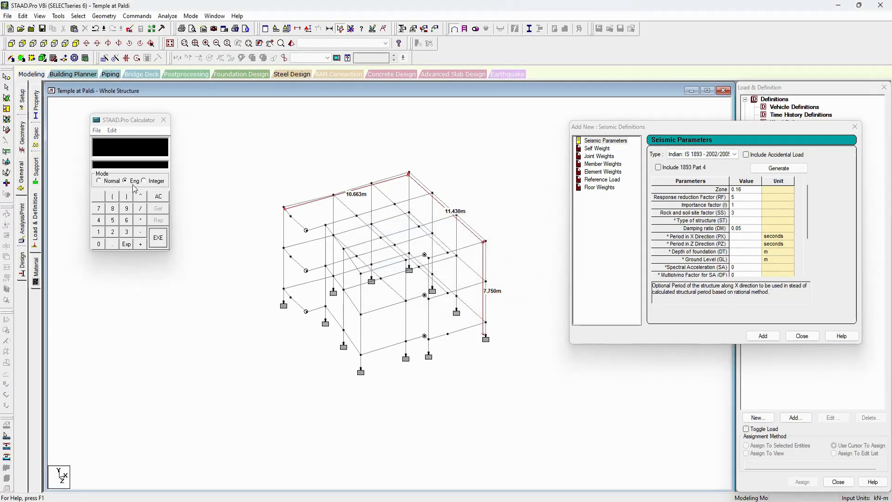
left_click(137, 125)
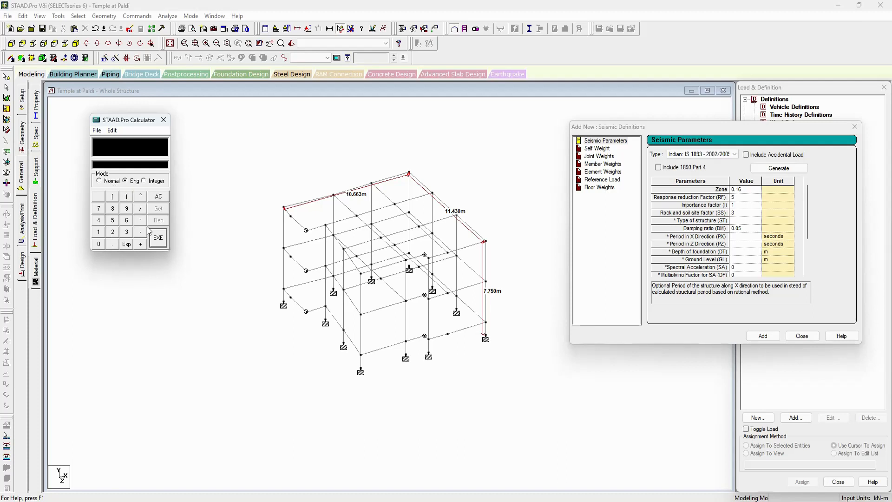
left_click(129, 245)
left_click(130, 247)
left_click(97, 132)
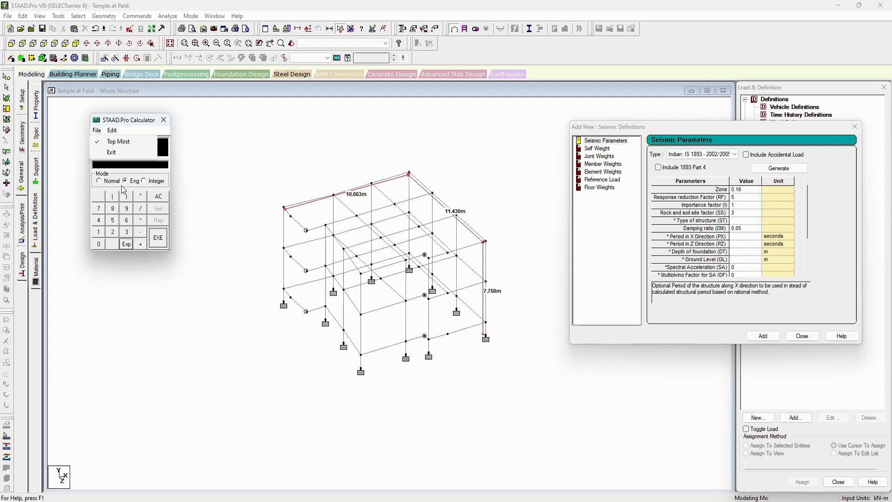
left_click(105, 180)
left_click(152, 208)
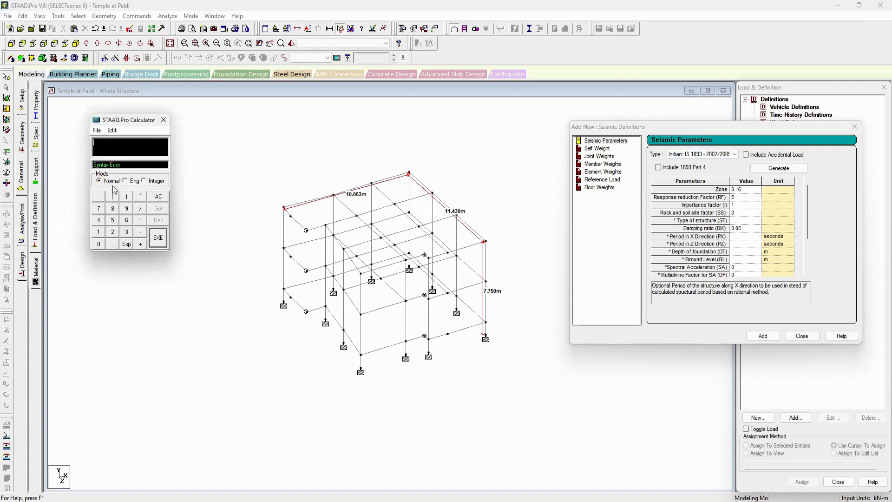
left_click(105, 180)
left_click(155, 207)
left_click(157, 238)
left_click(153, 207)
left_click(144, 181)
left_click(153, 208)
left_click(132, 183)
left_click(153, 208)
left_click(141, 197)
Step: Clear the calculator and evaluate 10.663 ^ 0.5 in Eng mode
left_click(158, 197)
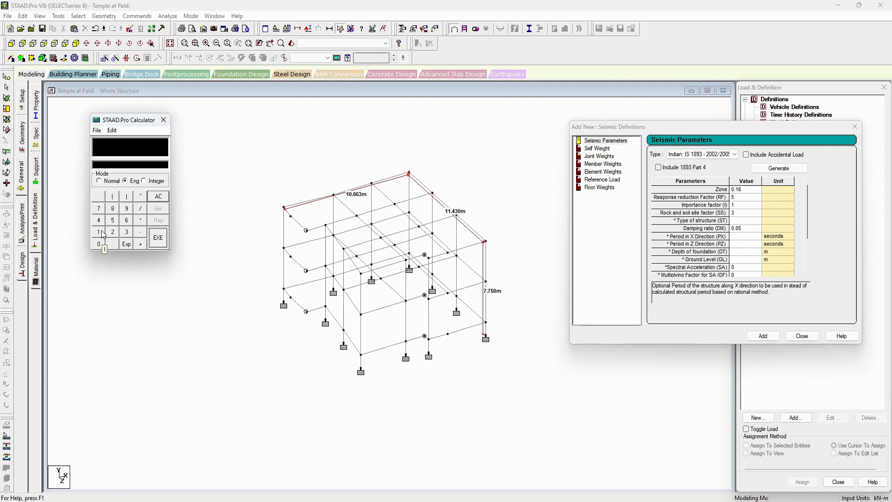
type("10.663")
left_click(140, 196)
type("0.5")
key("Return")
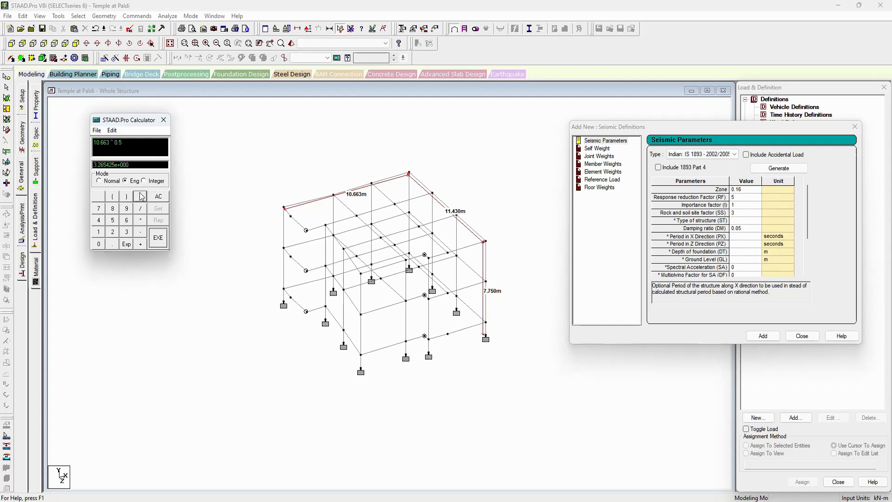
Step: Switch the calculator to Normal mode, evaluate 10.663 ^ 0.5 and copy the result
left_click(100, 181)
left_click(160, 197)
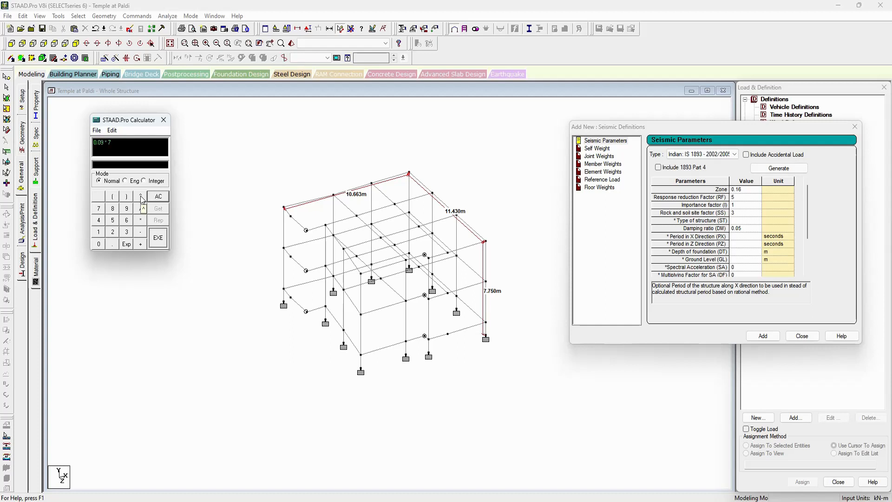
type("0.09 * 7.75 / 3.26")
left_click(158, 196)
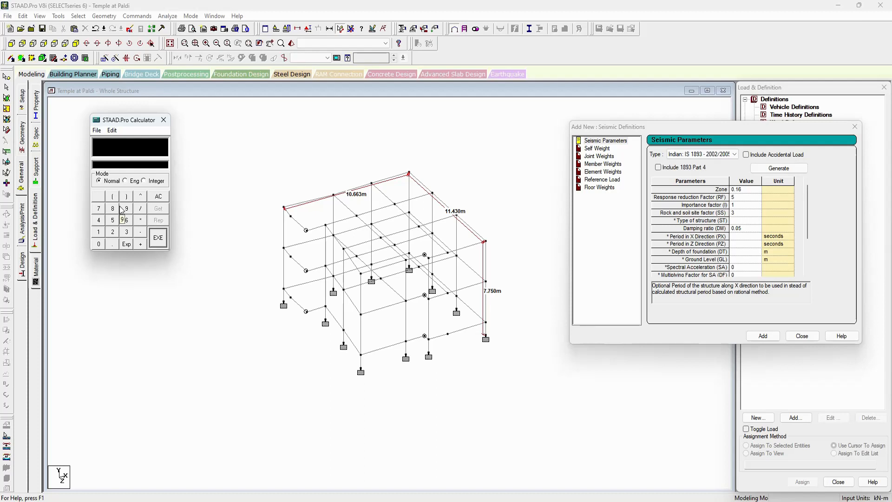
type("10.663^0.5")
key("Return")
left_click(113, 131)
left_click(128, 141)
Step: Evaluate 0.09 * 7.75 / 3.265425 in the calculator and set the period in X direction (PX) to 0.21 seconds
left_click(159, 197)
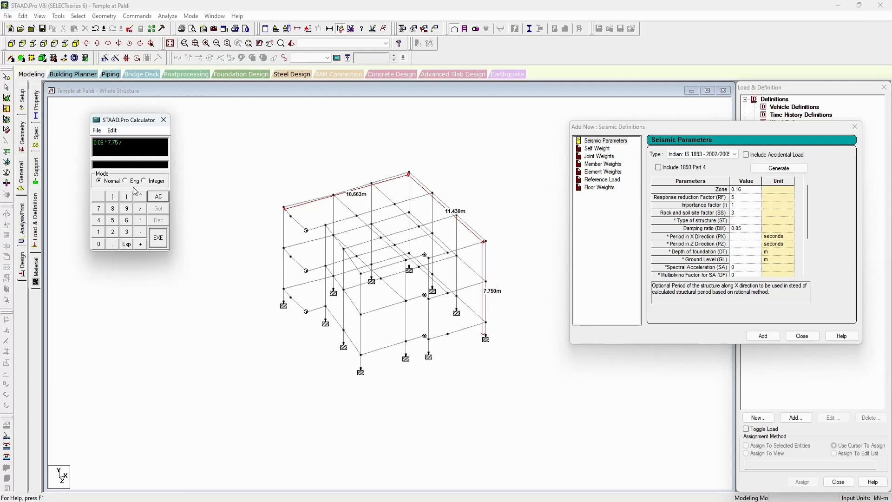
right_click(116, 136)
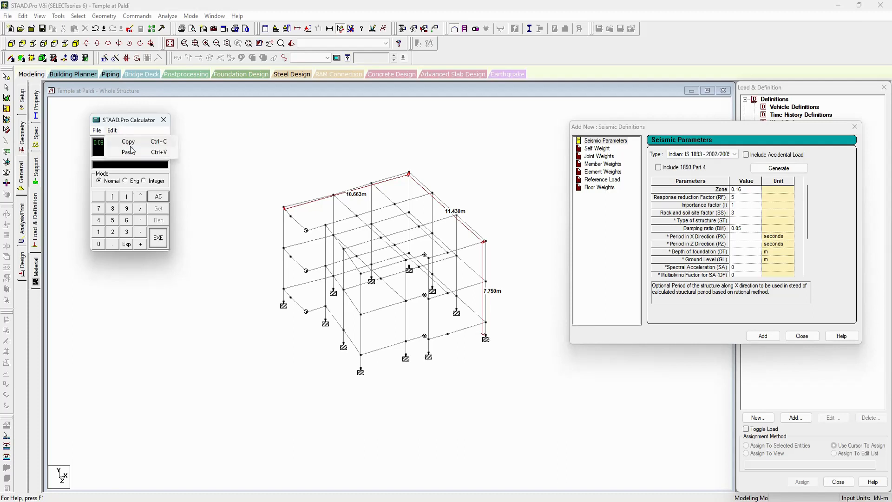
left_click(133, 151)
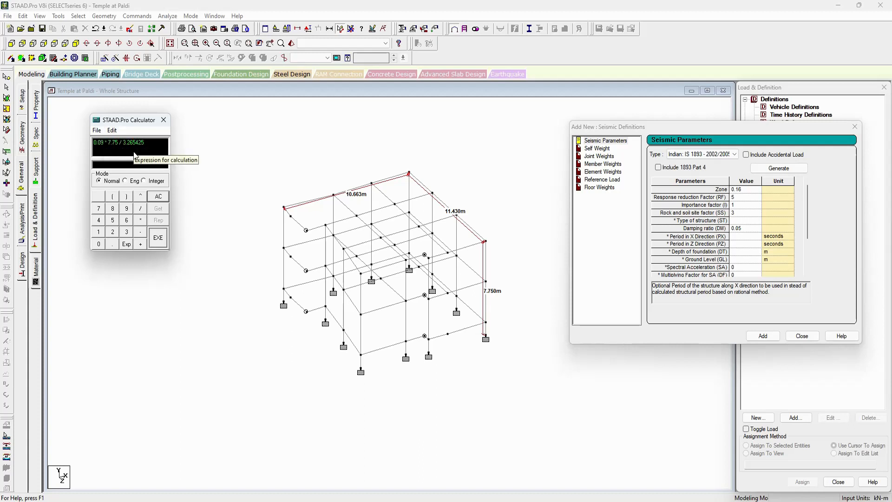
left_click(158, 239)
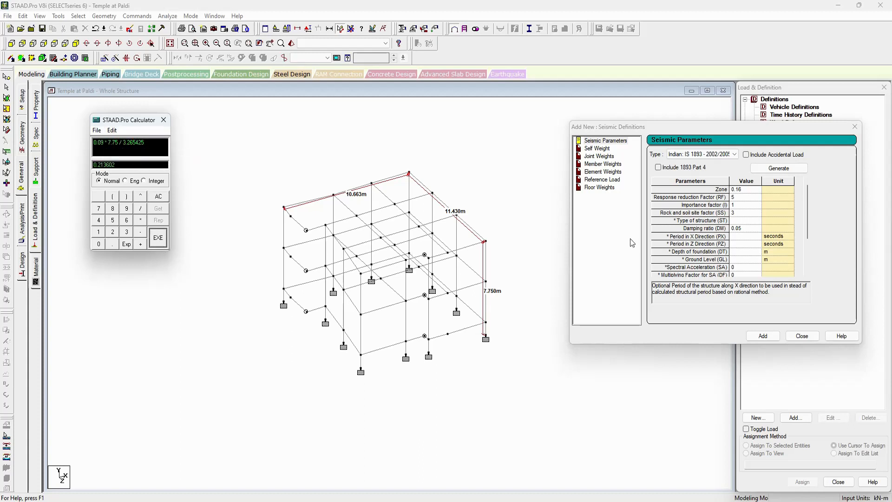
left_click(741, 237)
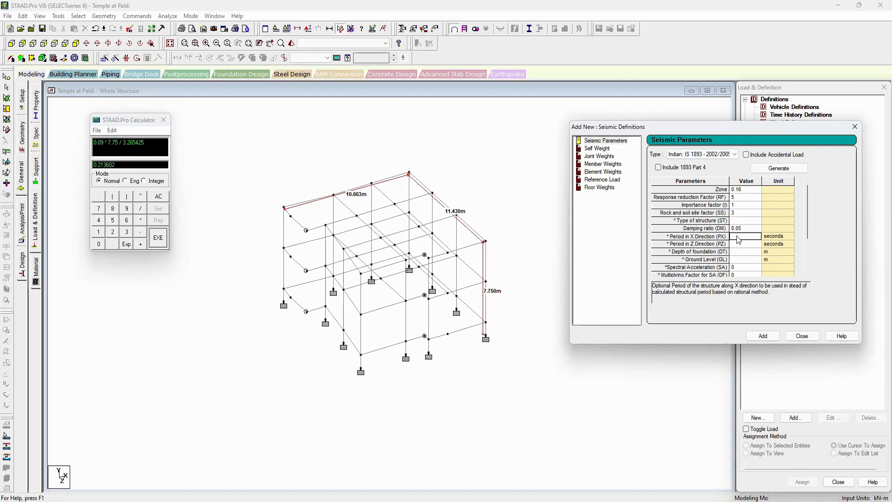
type("0.21")
Step: Evaluate 11.43 ^ 0.5 in the calculator and copy the result
left_click(158, 197)
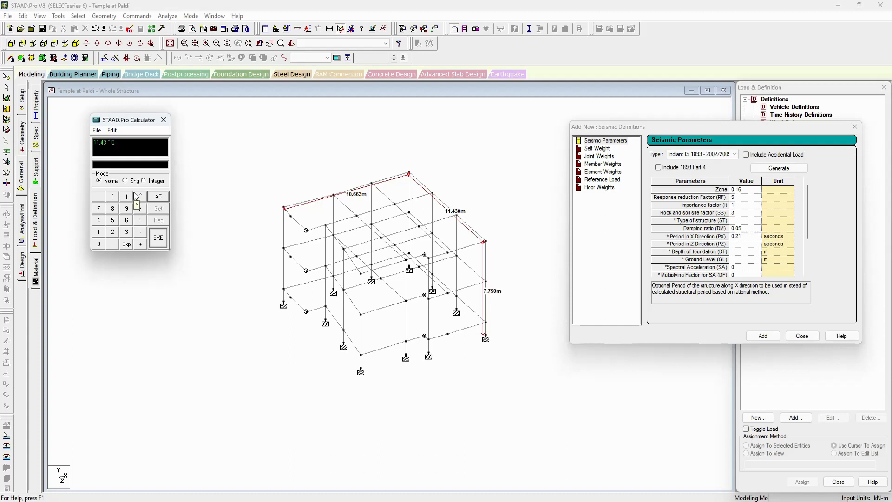
type("5")
key("Return")
left_click(112, 131)
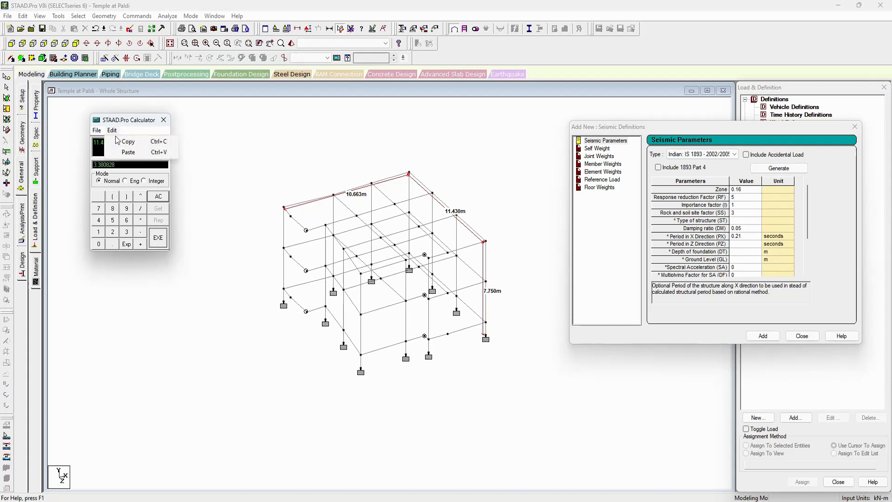
left_click(123, 142)
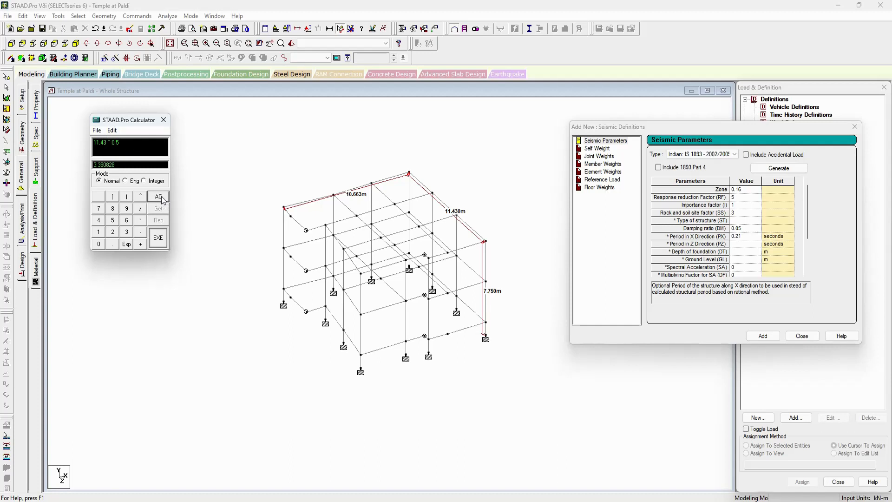
Step: Evaluate 0.09 * 7.75 / 3.380828 in the calculator and set the period in Z direction (PZ) to 0.21 seconds
left_click(161, 198)
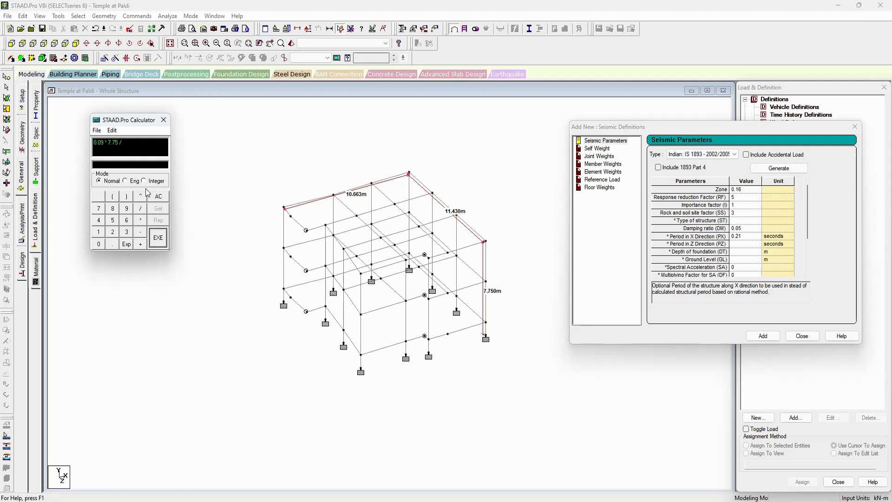
left_click(138, 144)
key("ctrl+v")
left_click(159, 238)
left_click(743, 251)
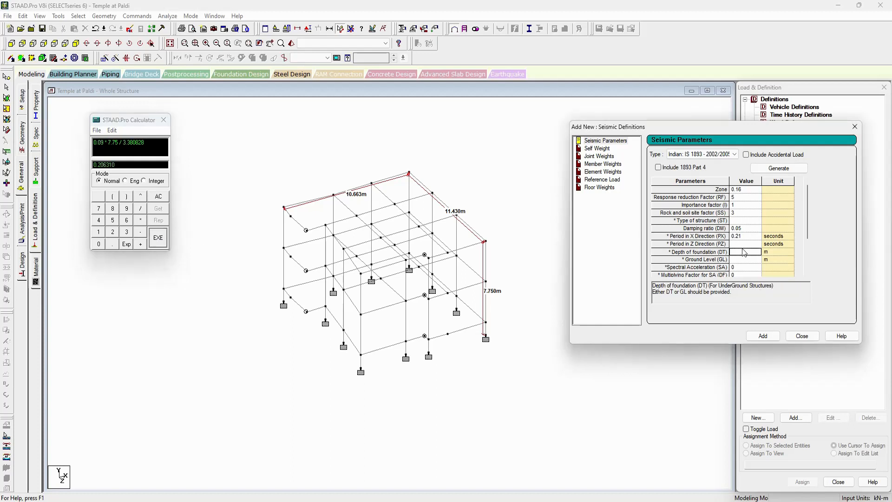
type("0.")
key("BackSpace")
key("BackSpace")
left_click(740, 244)
type("0.21")
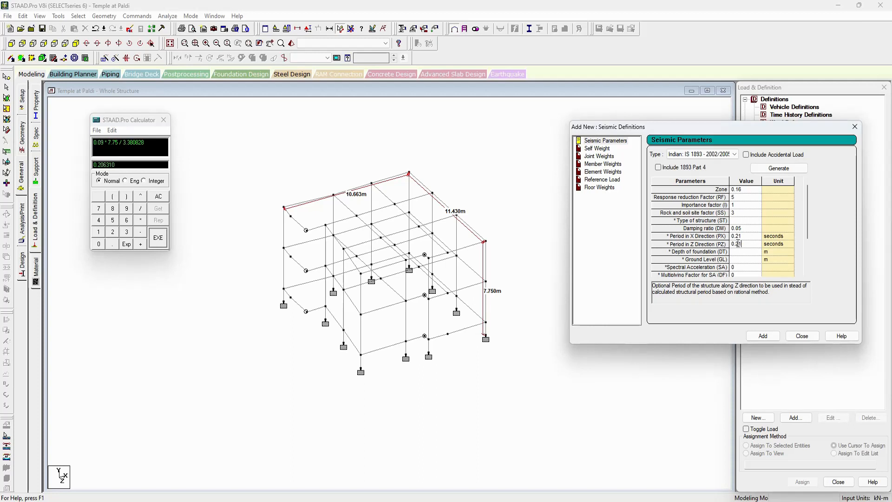
Step: Review the descriptions of depth of foundation (DT) and ground level (GL) and the remaining optional seismic parameters
left_click(740, 253)
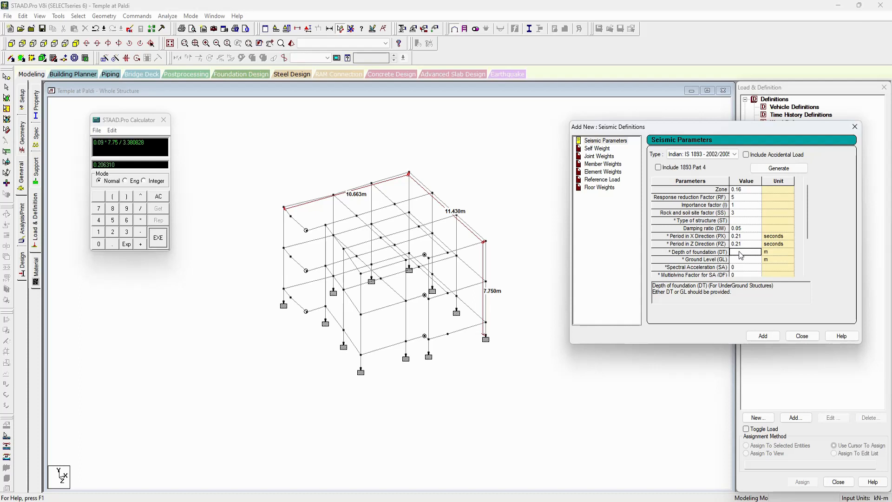
left_click(739, 261)
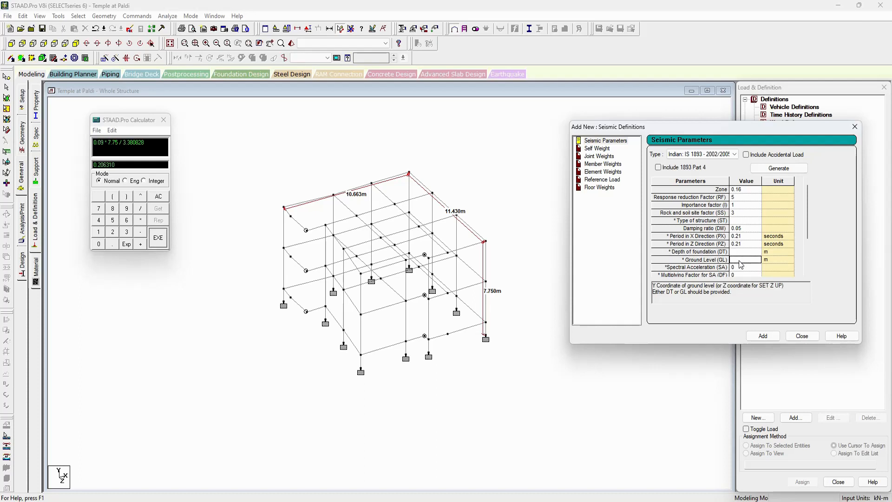
left_click(704, 252)
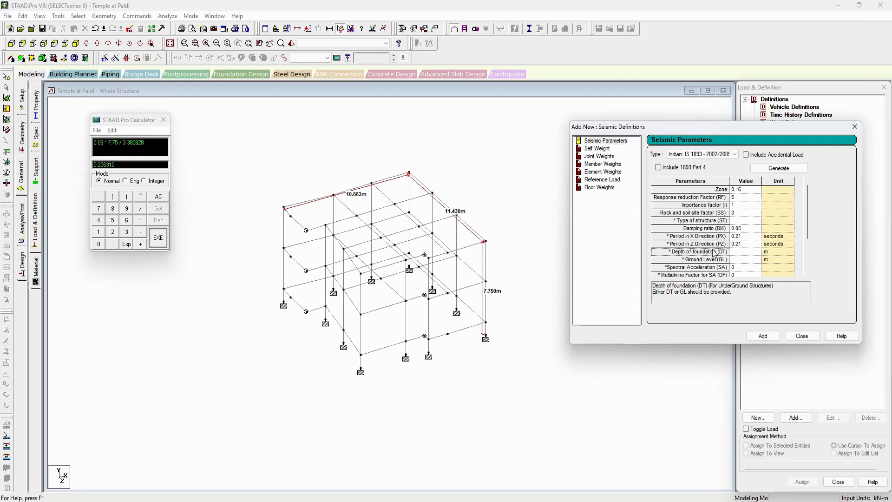
left_click(745, 261)
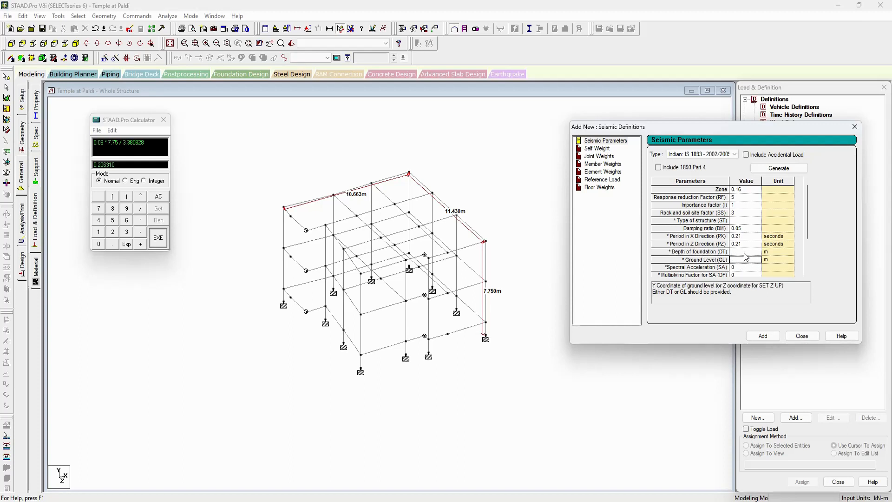
left_click(744, 253)
left_click(745, 261)
scroll(750, 255, "down", 3)
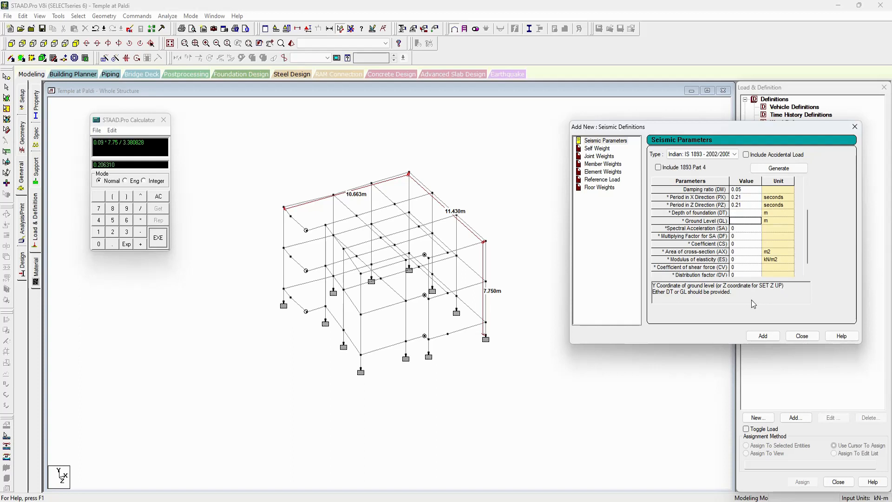
Step: Add the seismic parameters to the definition, then close the seismic definition dialog and the calculator
left_click(764, 337)
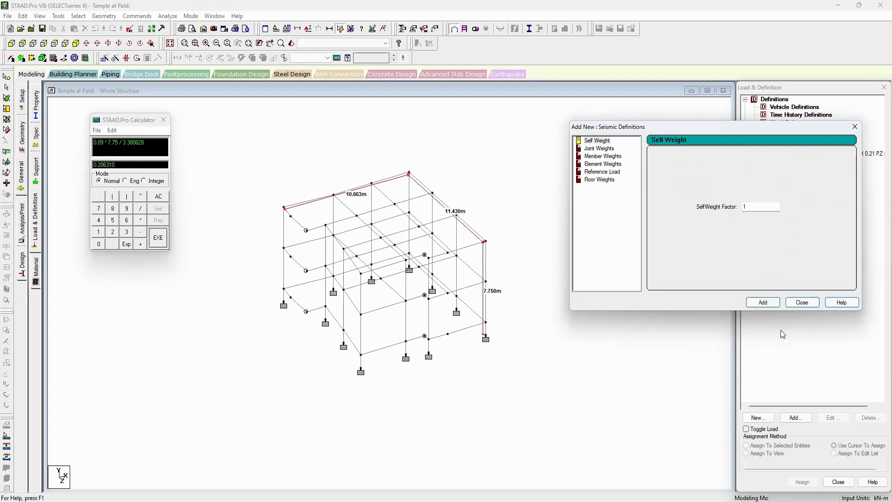
left_click(802, 303)
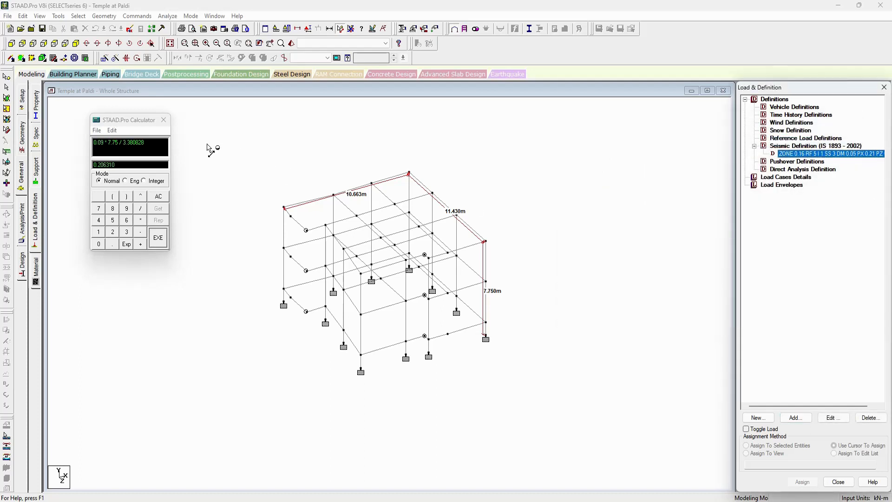
left_click(164, 120)
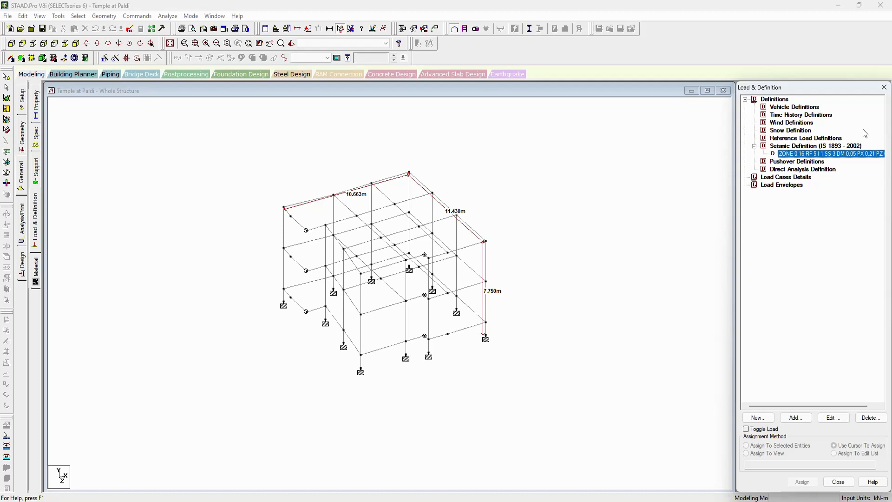
Step: Remove the overall dimensions of the frame from the whole structure view
left_click(461, 188)
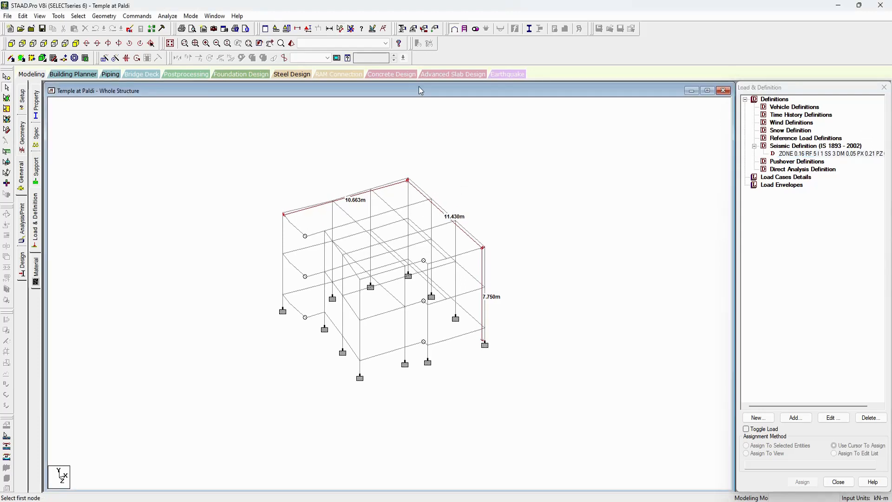
left_click(353, 31)
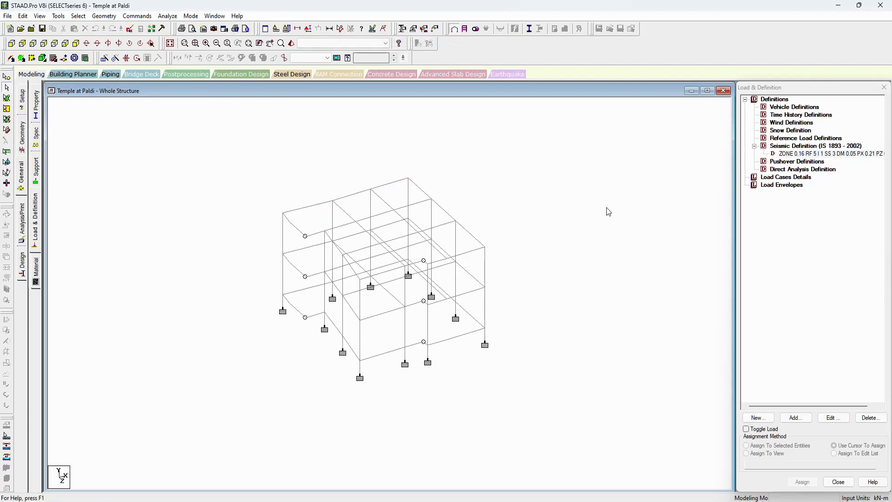
Step: Add reference load definition number 1 with loading type Dead and title DL
left_click(773, 139)
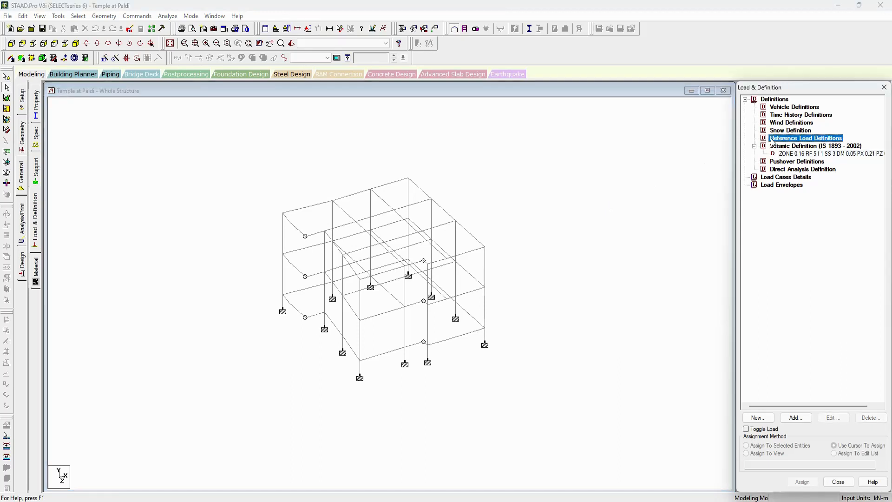
left_click(795, 418)
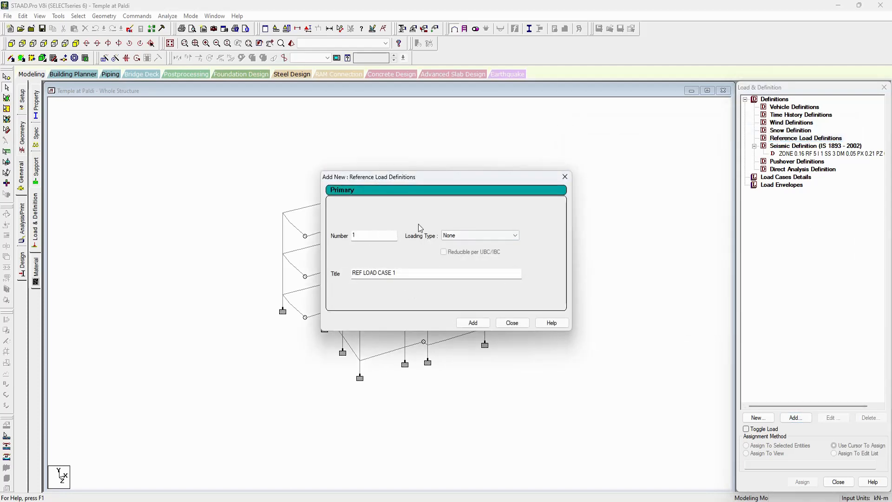
left_click_drag(461, 181, 465, 175)
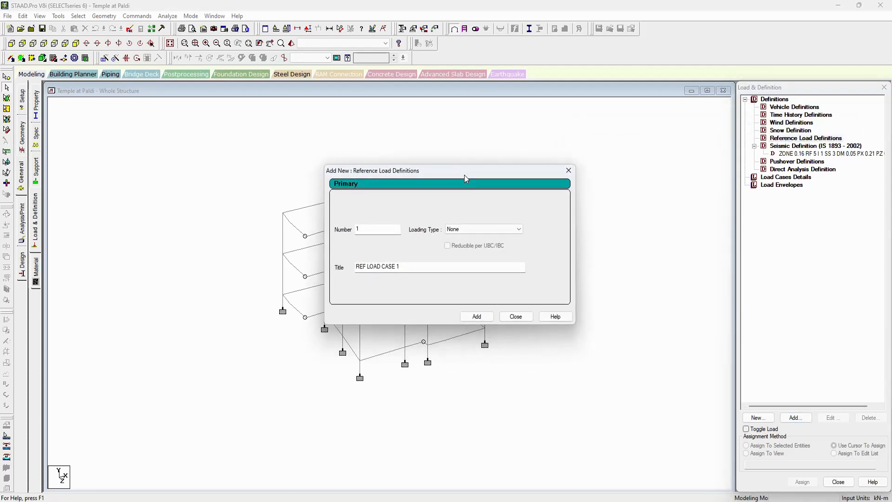
left_click(489, 230)
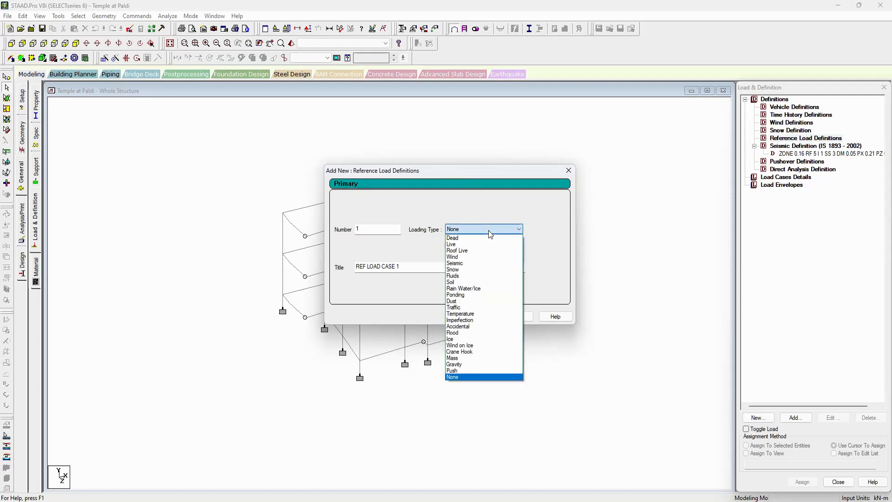
left_click(465, 238)
key("Tab")
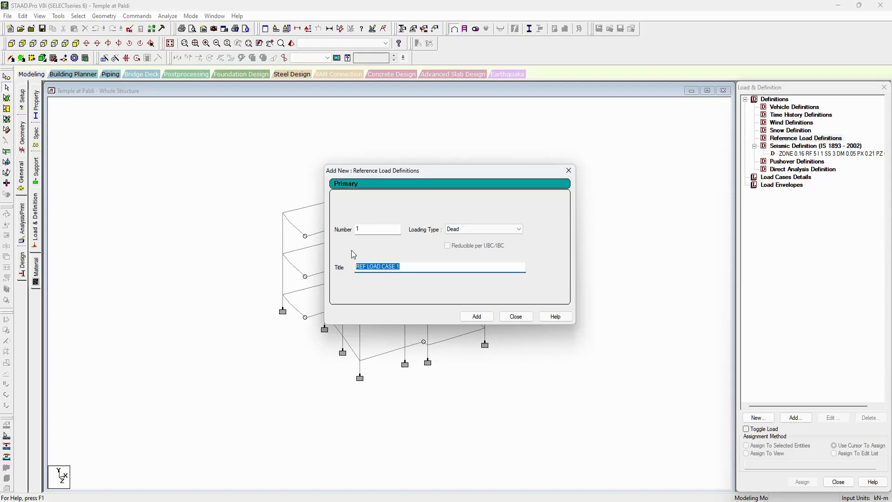
type("SW")
left_click_drag(369, 266, 337, 269)
type("DL")
left_click(477, 317)
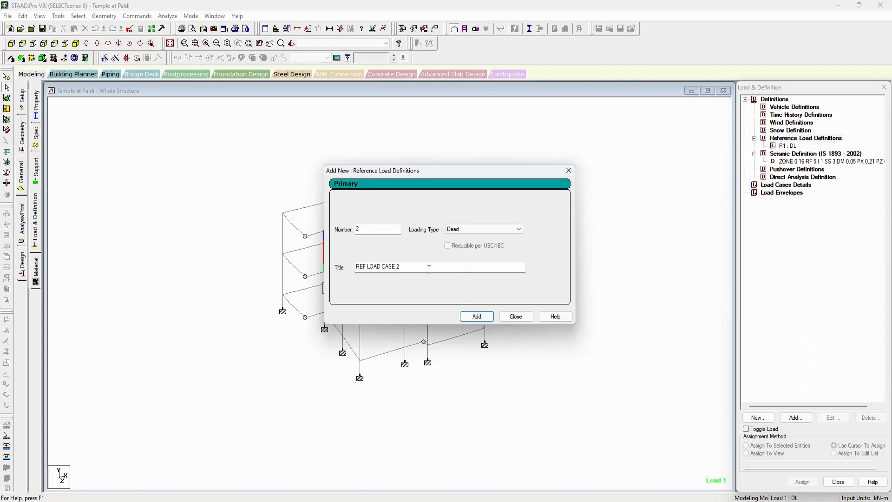
Step: Add two more reference load definitions of type Dead, number 2 titled Wall and number 3 titled FF
left_click_drag(425, 267, 338, 266)
type("Wall")
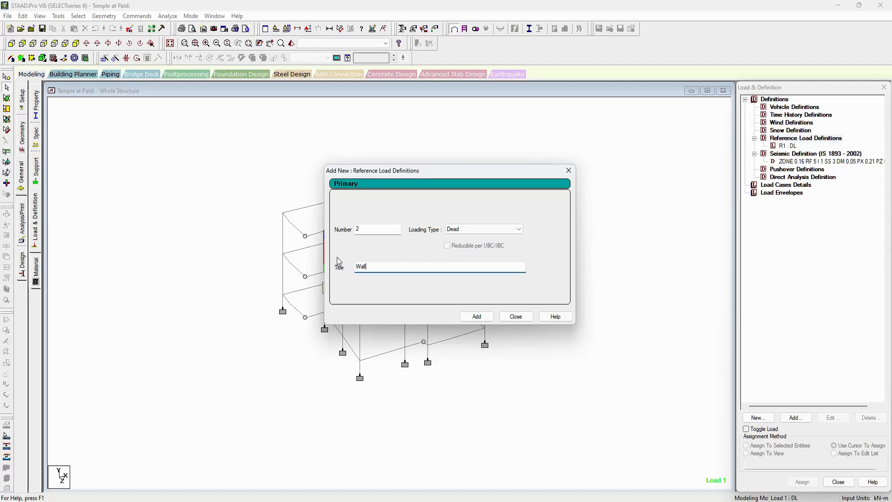
left_click(470, 314)
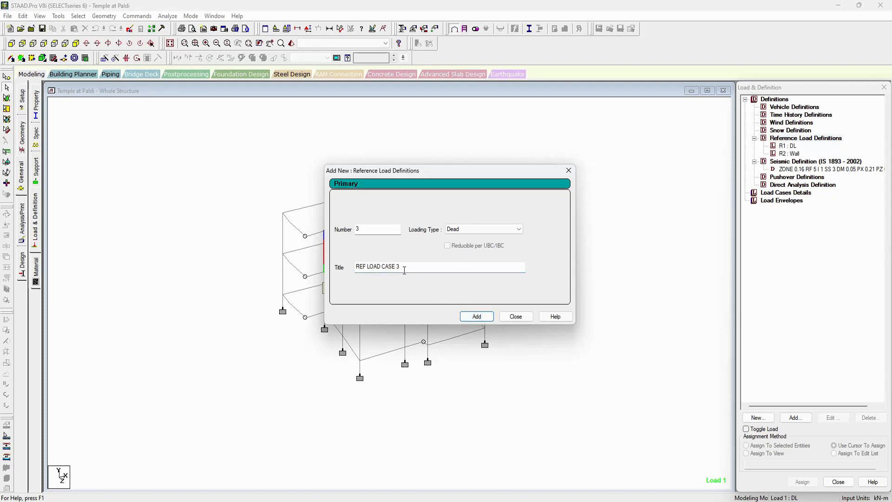
left_click_drag(407, 268, 335, 265)
type("FF")
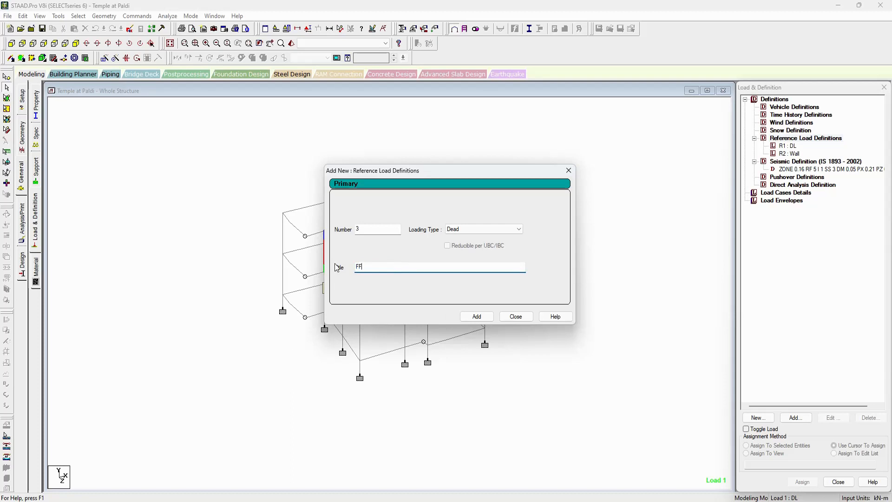
left_click(475, 317)
Step: Add reference load definition number 4 with loading type Live and title LLG3
left_click(485, 229)
left_click(485, 237)
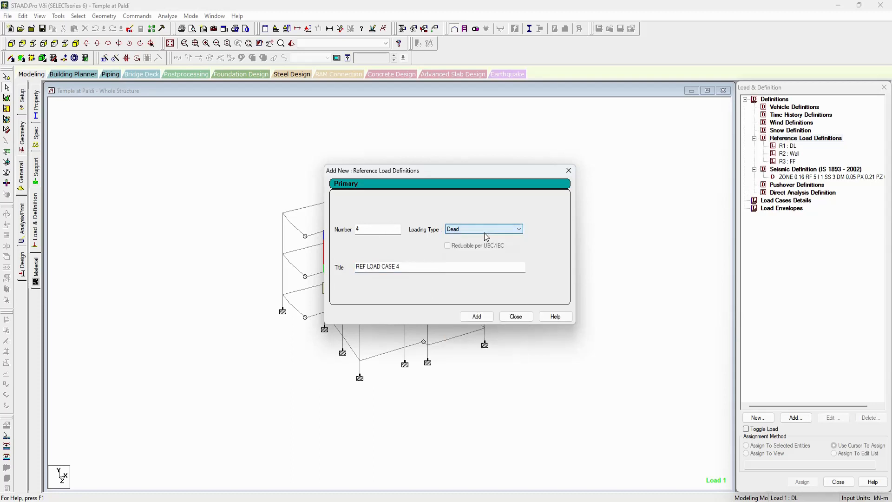
left_click_drag(402, 267, 348, 272)
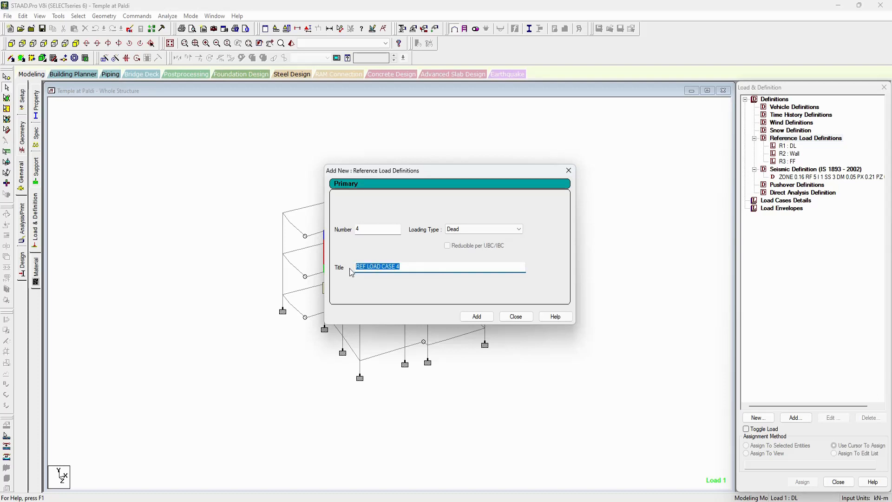
left_click(472, 229)
left_click(453, 245)
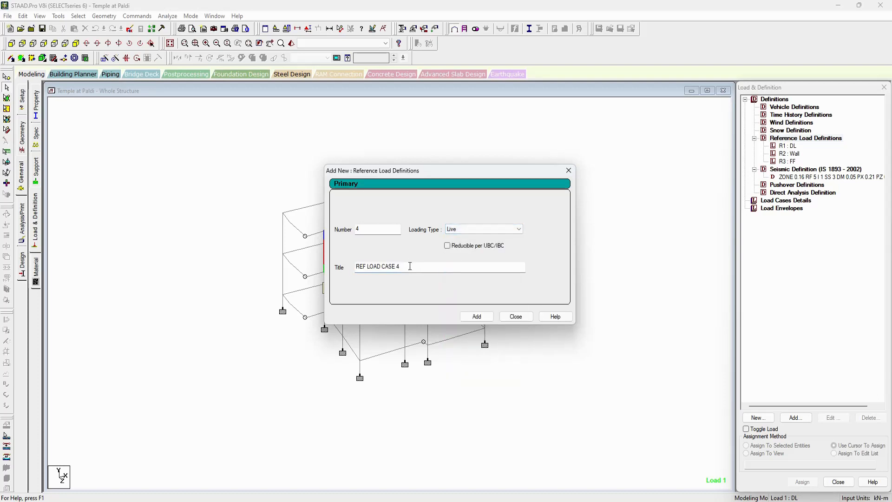
left_click_drag(409, 267, 325, 269)
type("LL")
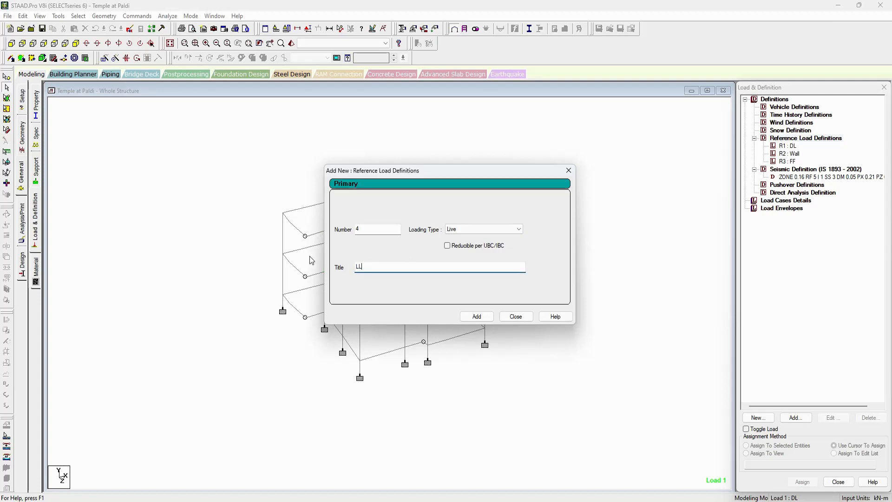
type("G3")
key("Return")
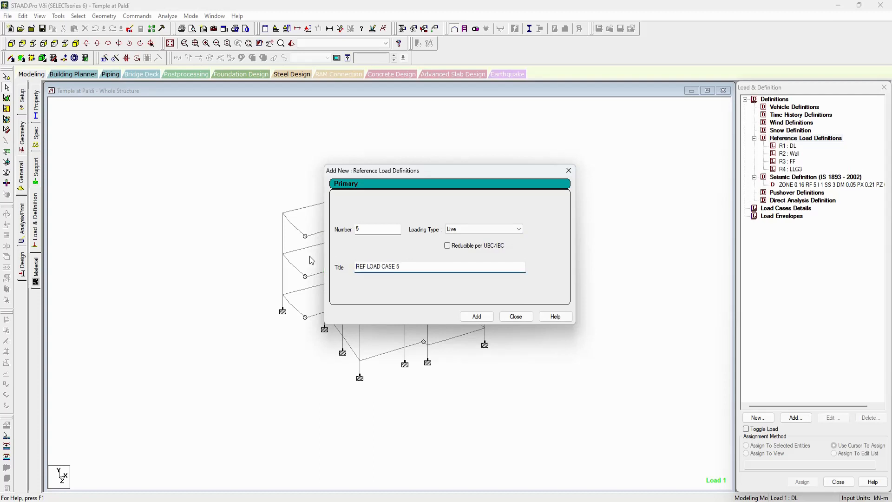
Step: Add Live reference loads 5 titled LLL3 and 6 titled LLT, and close the dialog
type("LLL3")
key("Return")
type("LLT")
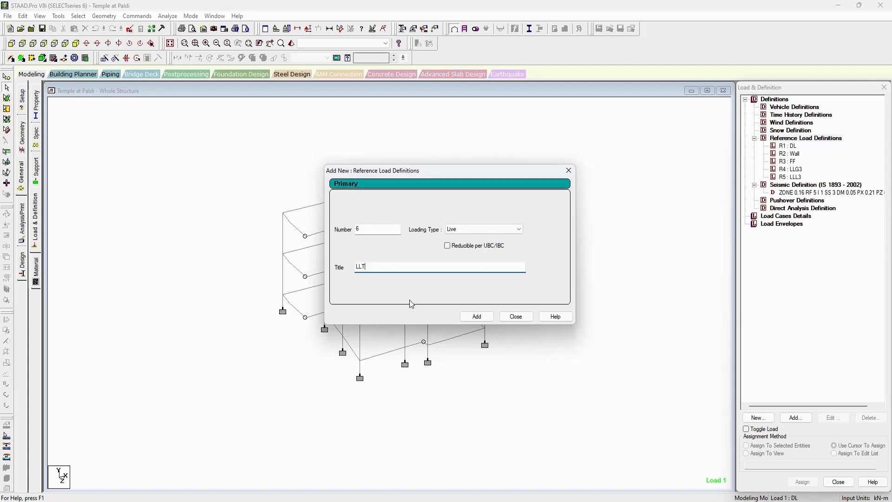
left_click(477, 316)
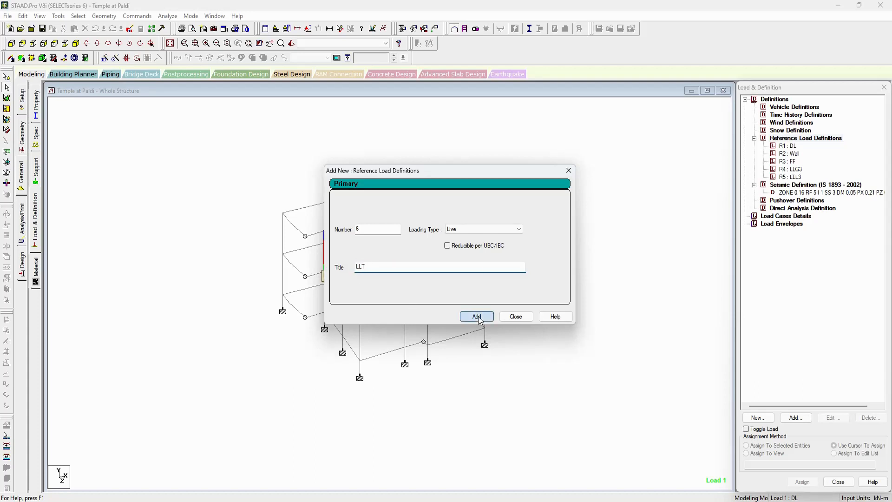
left_click(509, 319)
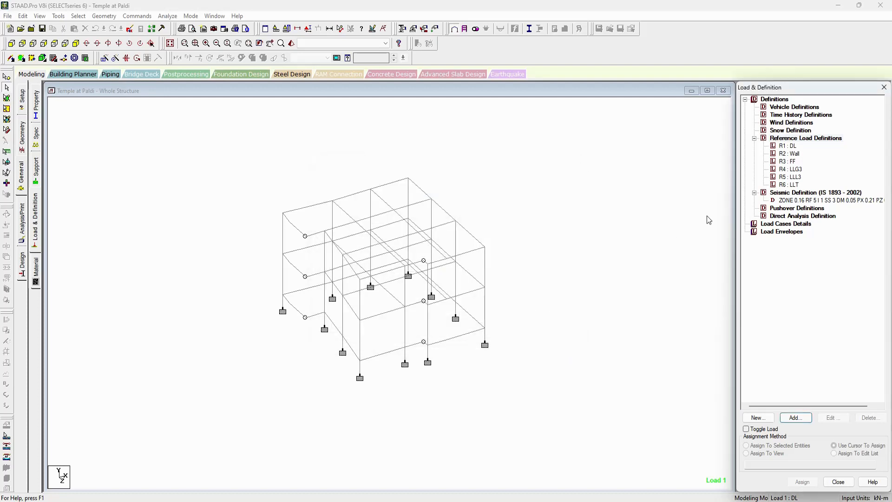
Step: Add a selfweight load in the Y direction with factor -1 to reference load DL
left_click(793, 147)
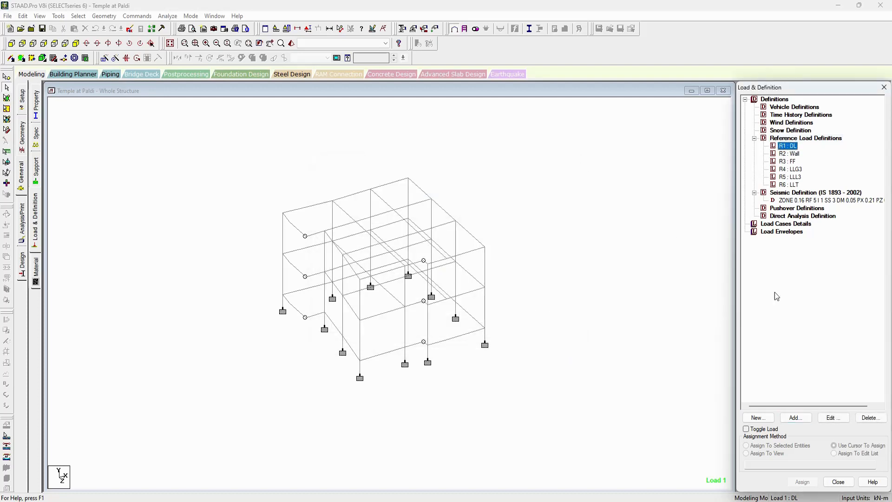
left_click(795, 417)
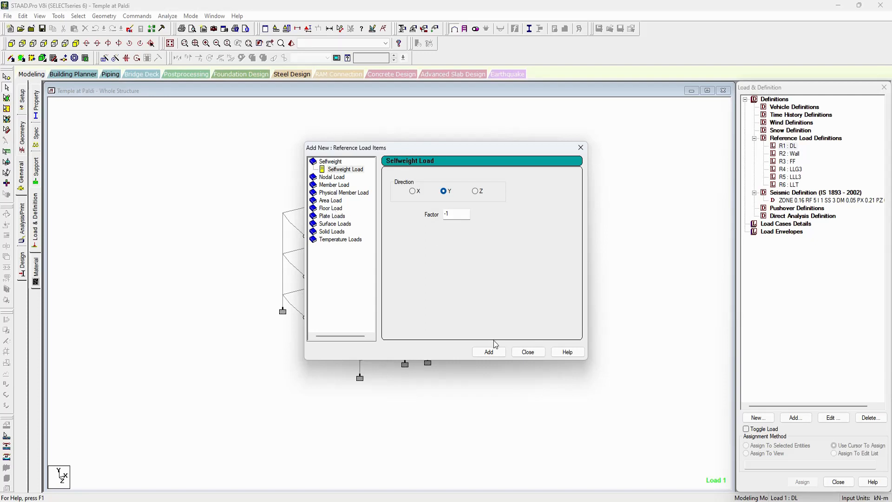
left_click(495, 354)
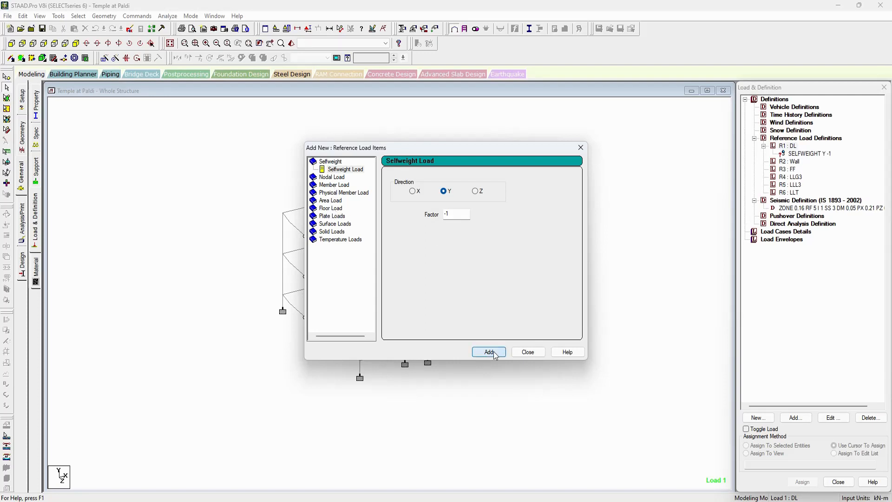
left_click(527, 352)
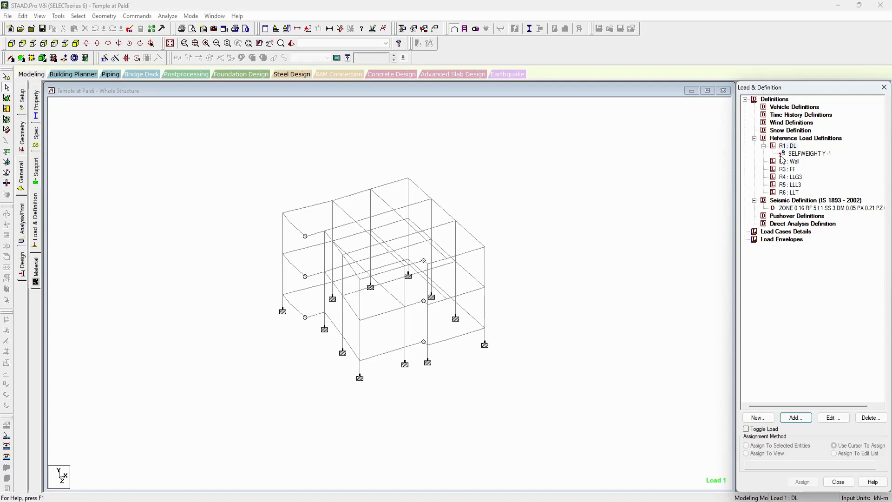
Step: Assign the DL selfweight load to the entire view, clear the selection and dismiss the CONNECTION Client sign-in window
left_click(818, 154)
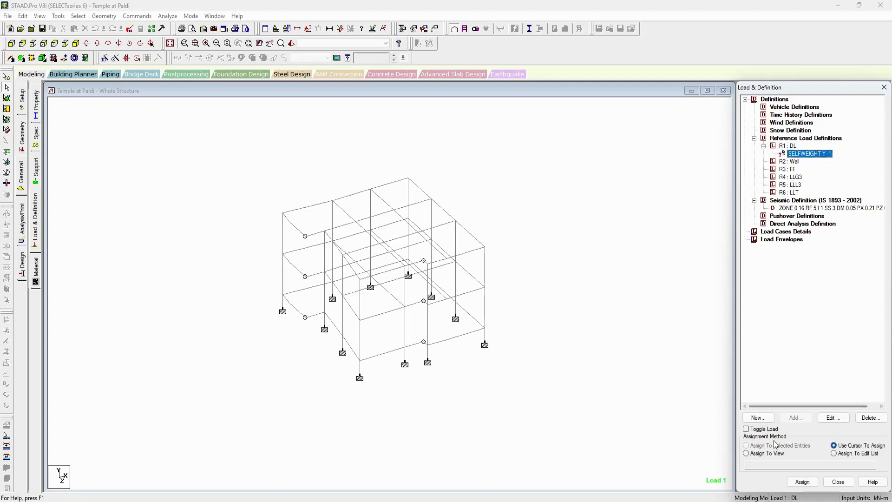
left_click(771, 454)
left_click(803, 483)
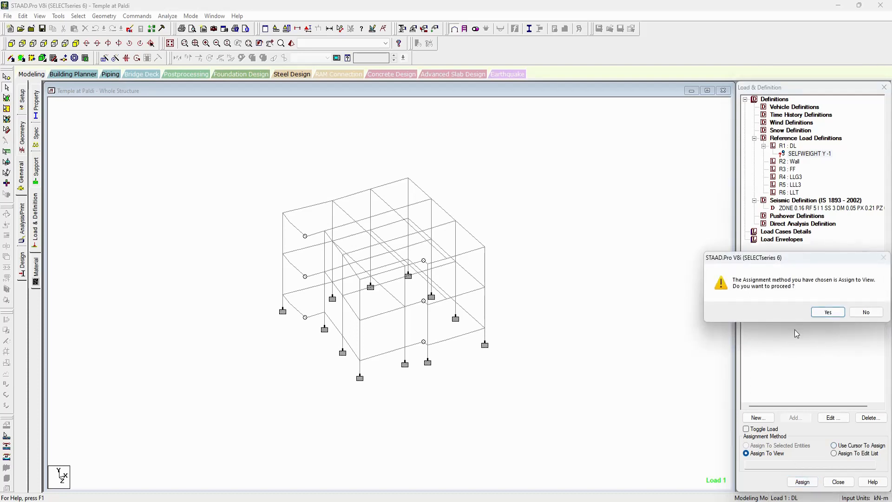
left_click(828, 313)
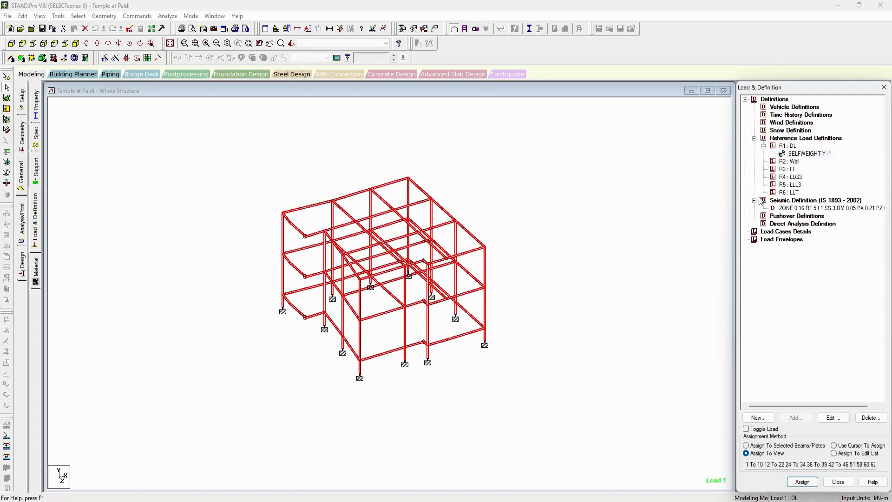
left_click(684, 158)
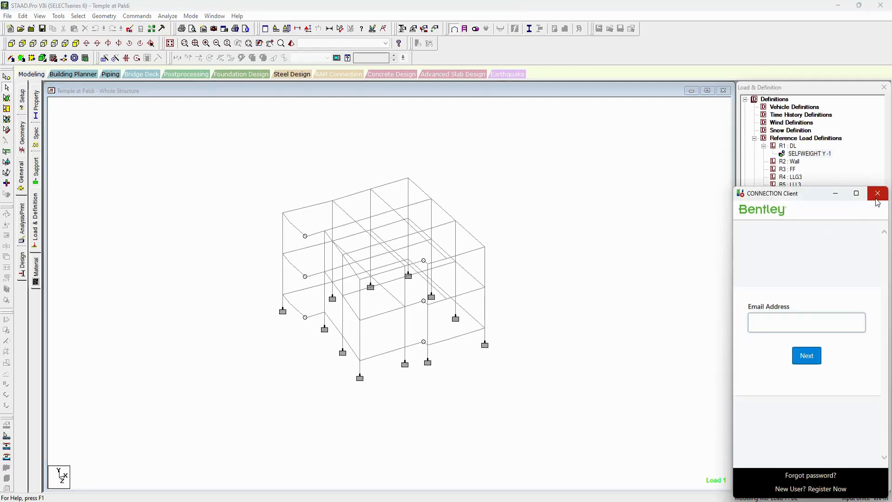
left_click(878, 195)
Step: Start a floor load item in reference load DL applied by member group, declining the auto save
left_click(787, 146)
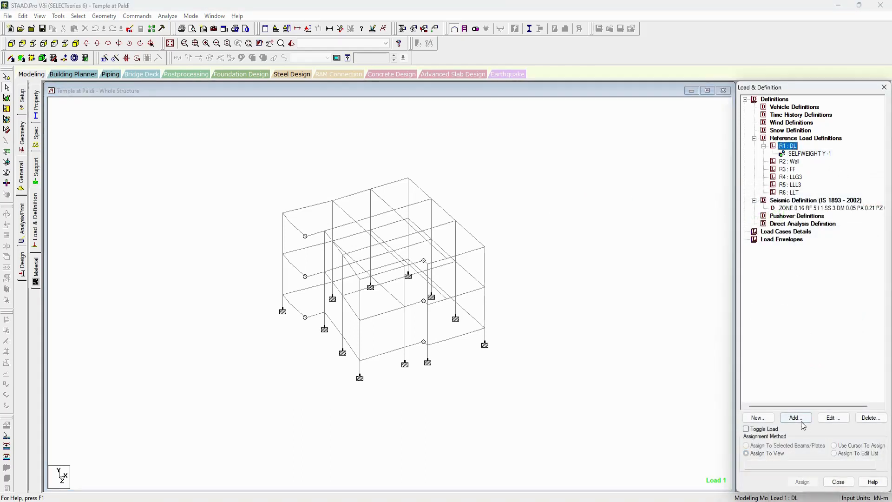
left_click(800, 421)
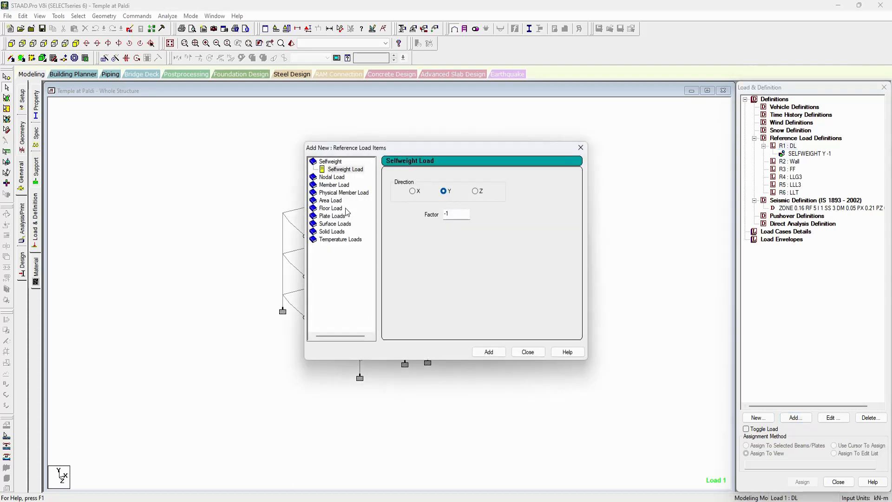
left_click(332, 208)
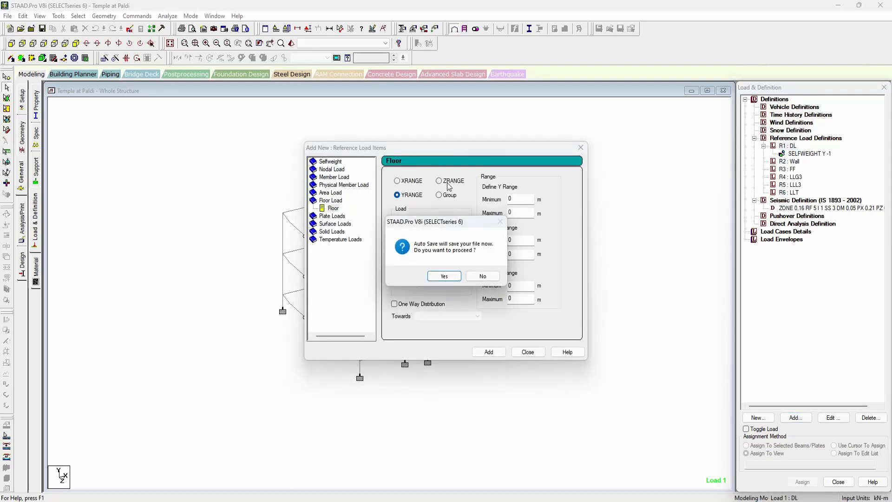
left_click(482, 276)
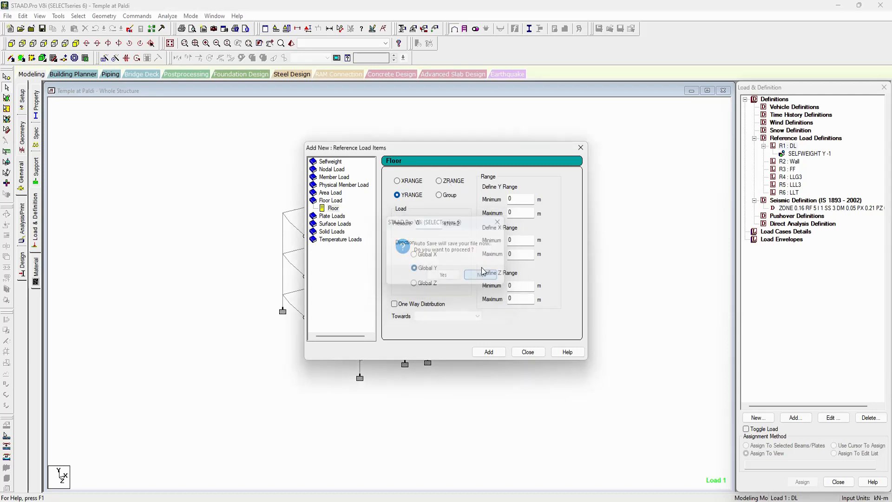
left_click(452, 198)
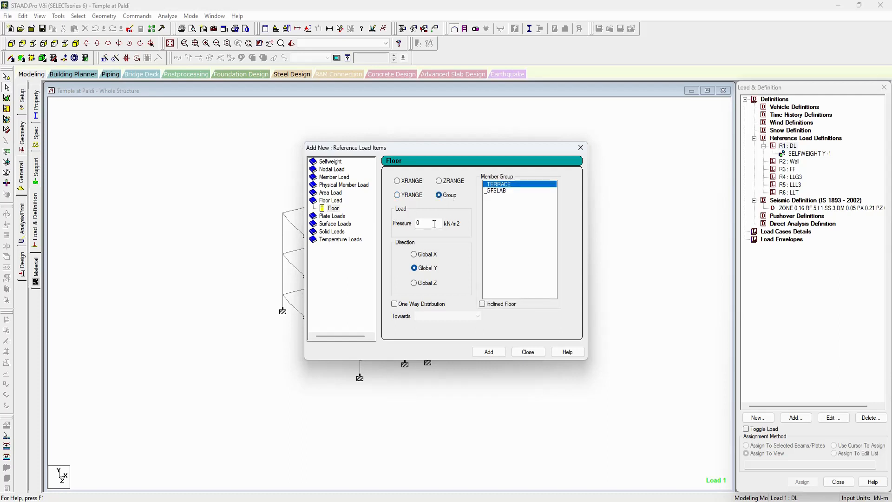
Step: Calculate the slab dead load as 0.125 * 25 in the built-in calculator, using Normal mode
double_click(418, 224)
type("-")
left_click(59, 16)
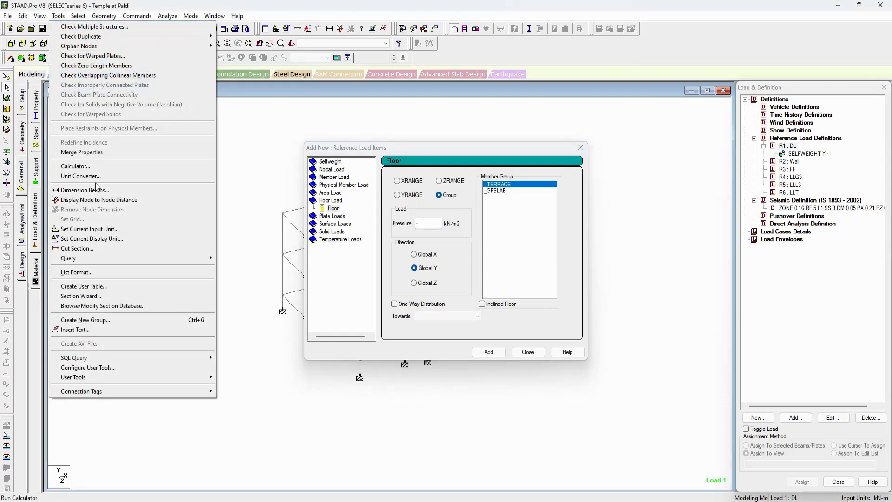
left_click(77, 166)
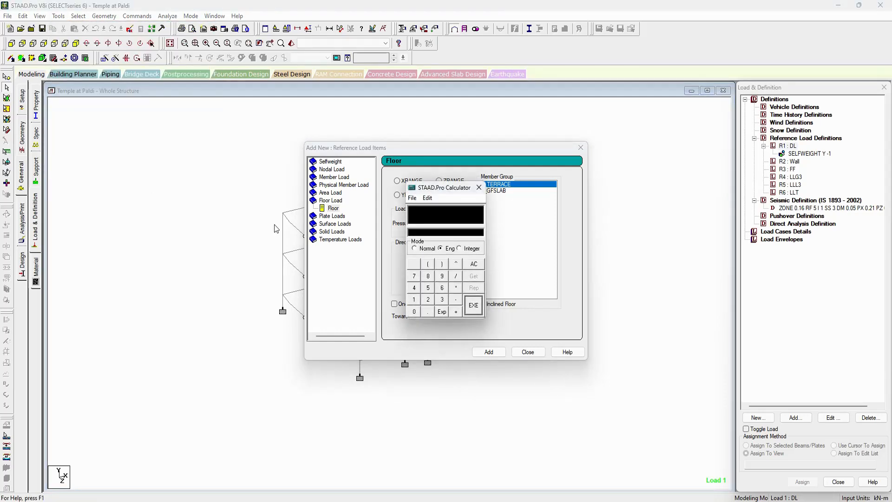
type("125 * 25")
key("Return")
left_click(427, 249)
left_click_drag(447, 189, 216, 198)
Step: Add a Global Y floor load of -3.125 kN/m2 on member group _TERRACE to DL, without one-way distribution or inclined floor
left_click(432, 223)
type("-")
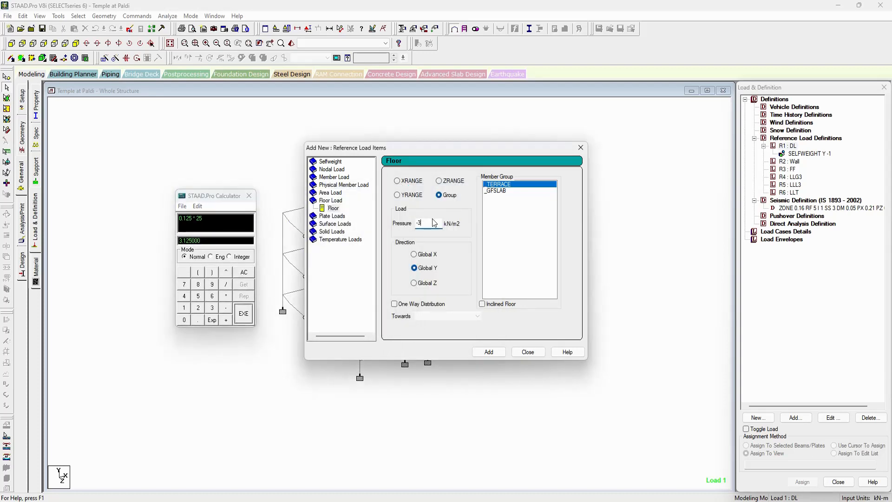
type("3.125")
left_click_drag(422, 223, 404, 222)
left_click(437, 305)
left_click_drag(463, 151, 664, 143)
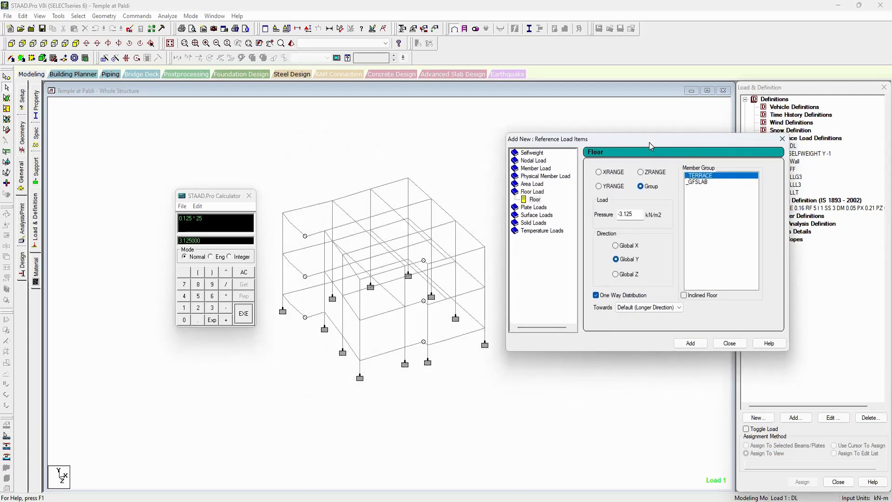
left_click(624, 297)
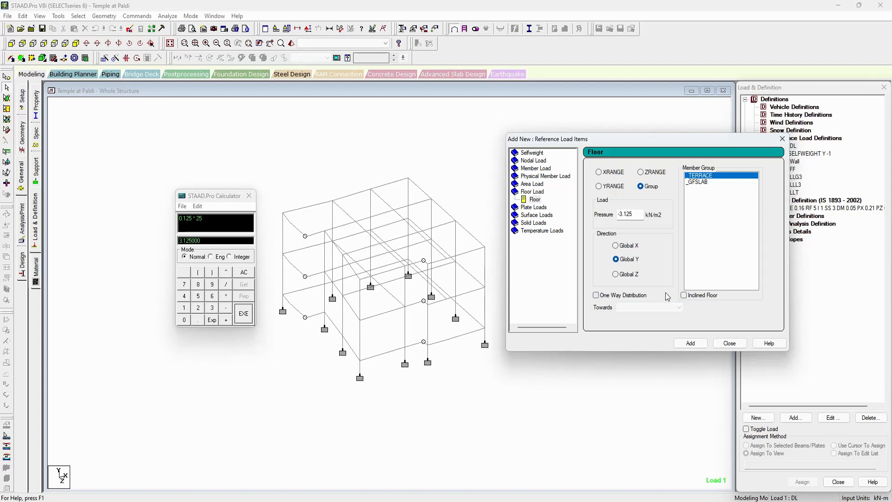
left_click(687, 299)
left_click(687, 299)
left_click(689, 344)
left_click(690, 343)
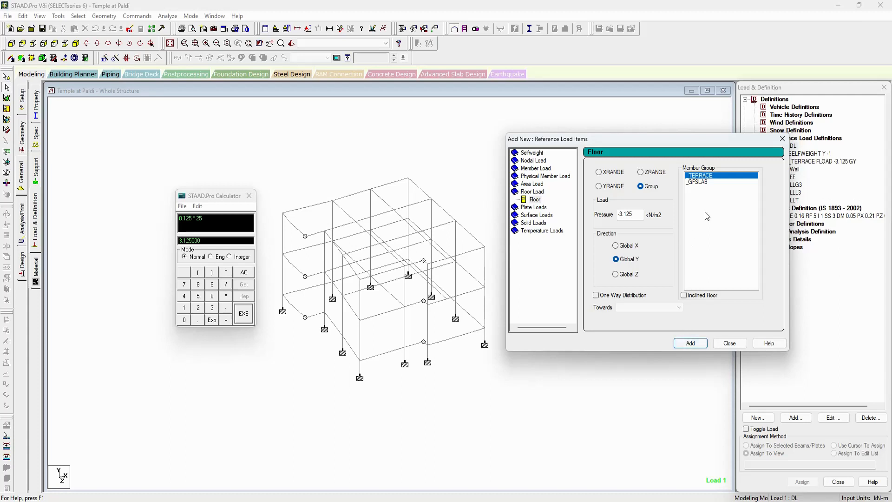
Step: Add the same -3.125 kN/m2 floor load on member group _GFSLAB to DL and close the dialog
left_click(701, 182)
left_click(691, 343)
left_click(730, 343)
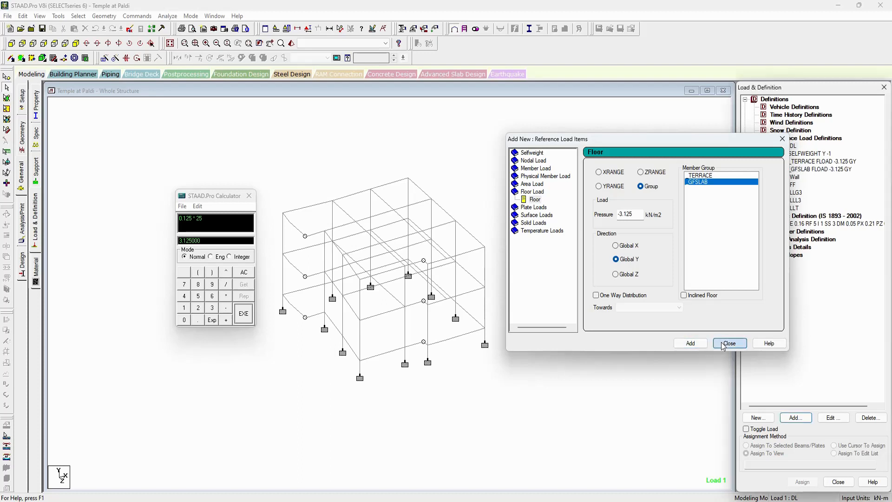
Step: Start a new load item in reference load FF and calculate the floor finish load as 0.075 * 20
left_click(793, 185)
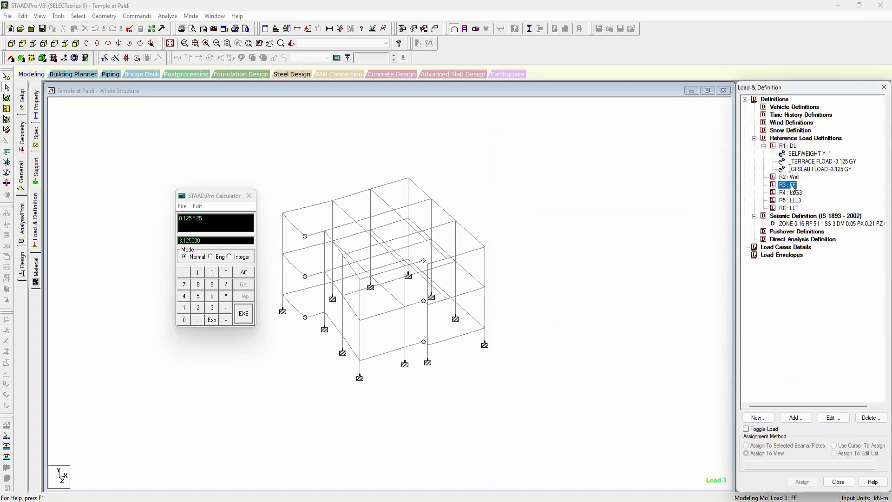
left_click(795, 418)
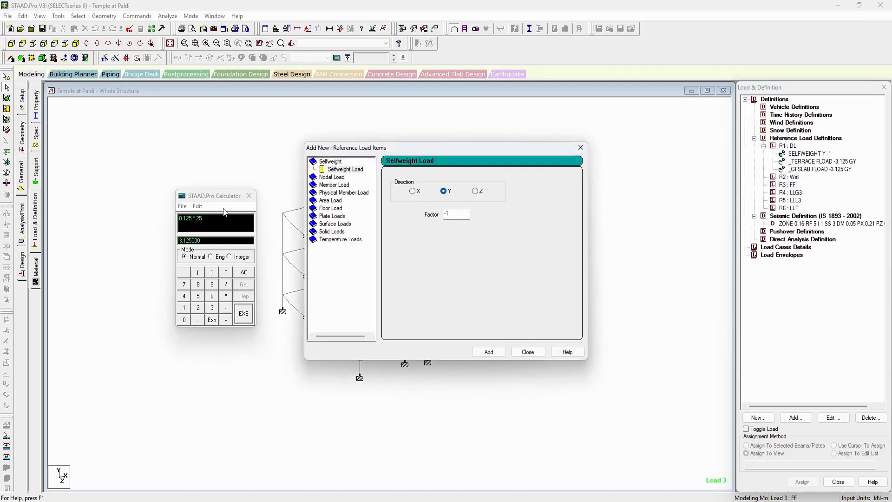
left_click(223, 204)
left_click(244, 271)
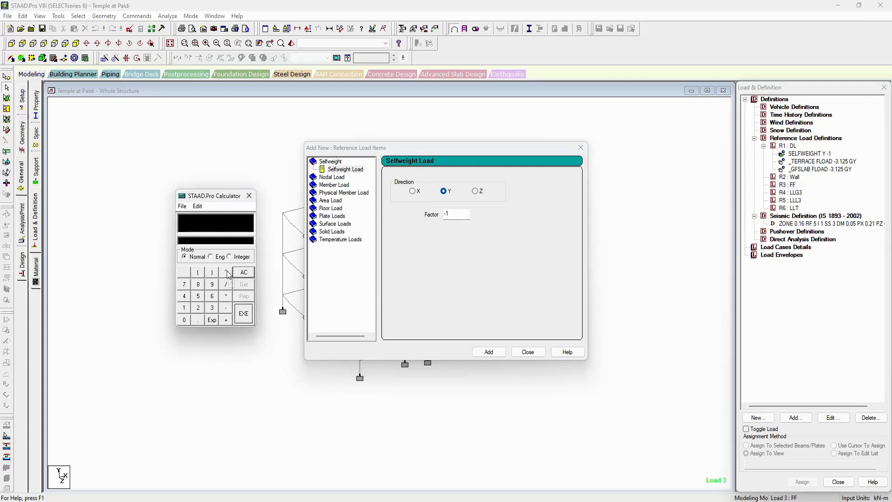
type("0.075 * 20")
key("Return")
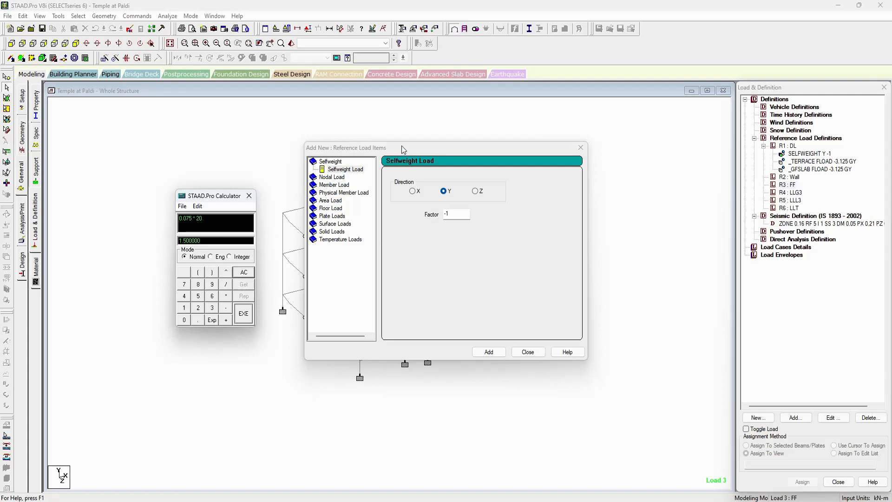
Step: Add a Global Y floor load of -2.5 kN/m2 on member group _TERRACE to reference load FF
left_click_drag(402, 150, 565, 147)
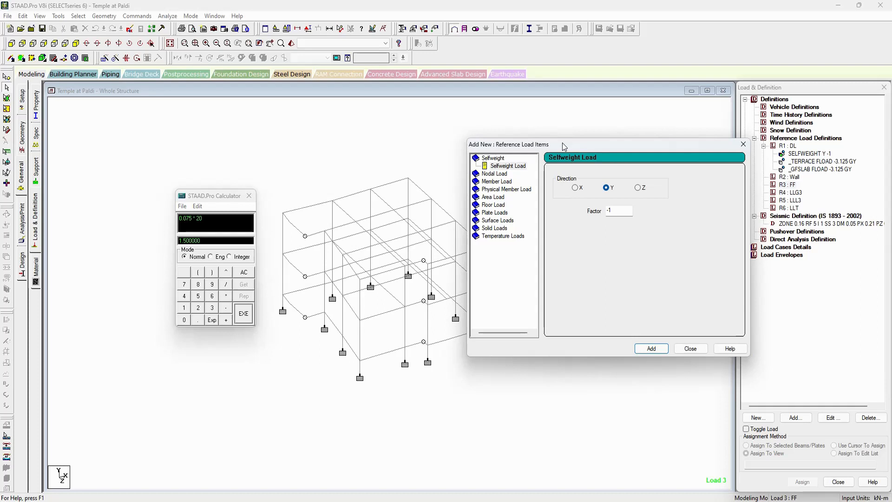
left_click(502, 205)
left_click(616, 192)
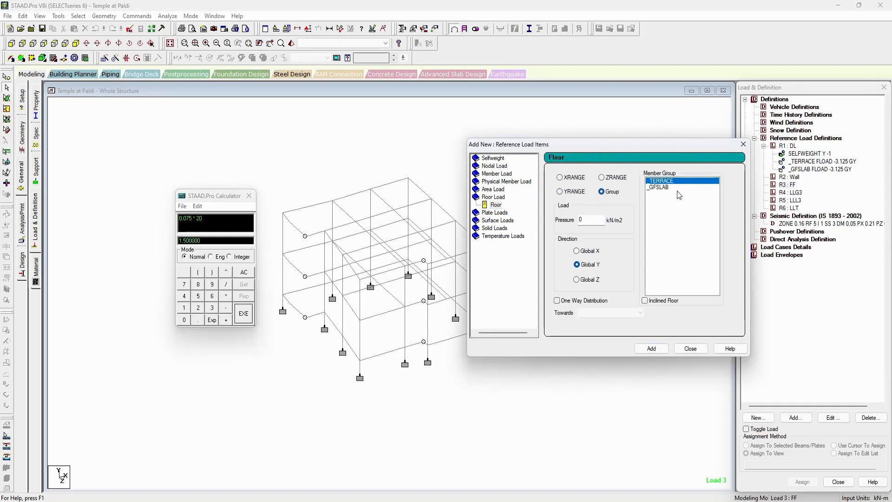
double_click(594, 220)
type("-2.5")
left_click(652, 349)
Step: Add a floor load of -1.5 kN/m2 on member group _GFSLAB to FF and close the dialog
left_click(660, 187)
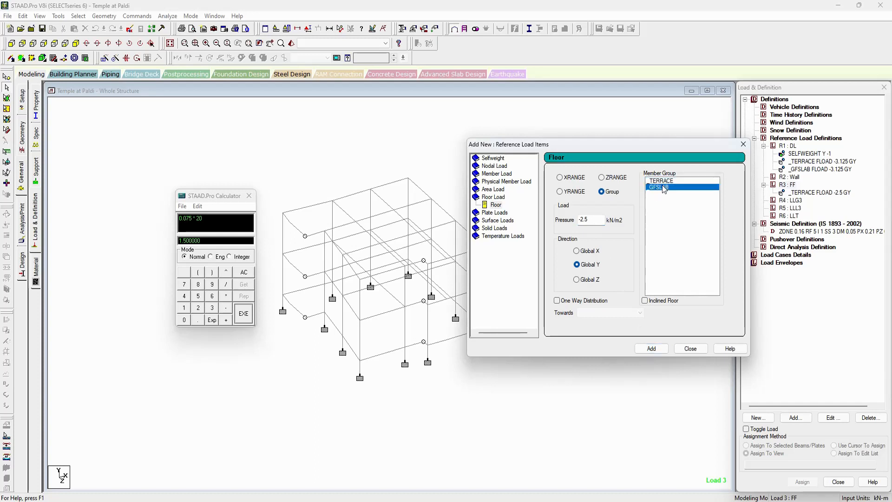
left_click_drag(589, 220, 547, 227)
type("-1.5")
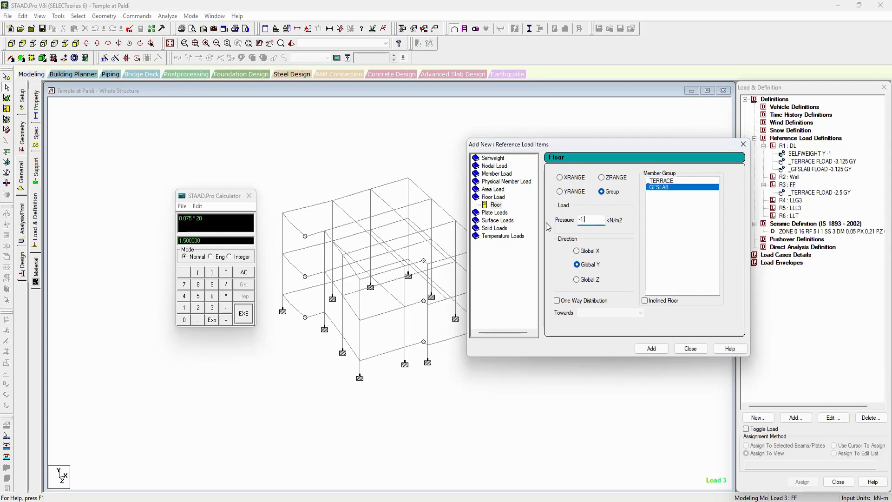
left_click(651, 349)
left_click(690, 348)
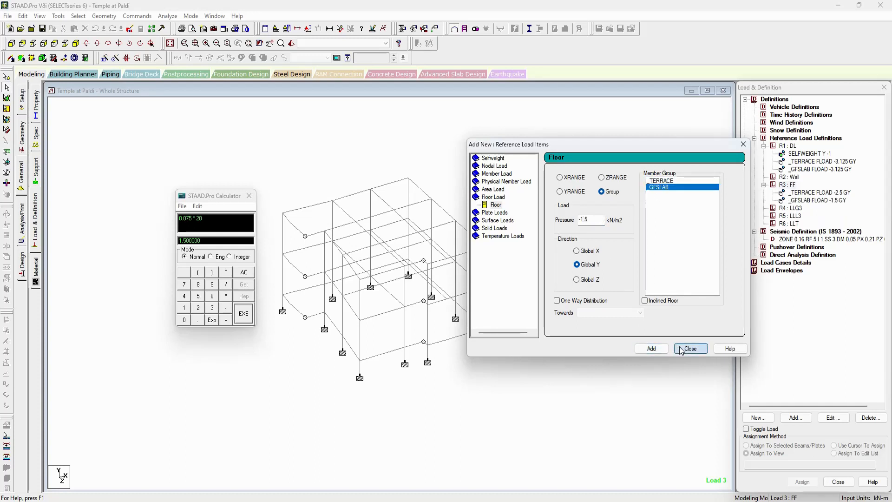
Step: Examine the FF and DL floor load distribution on the structure, with load values shown and hidden again, and close the calculator
left_click(801, 202)
left_click(809, 193)
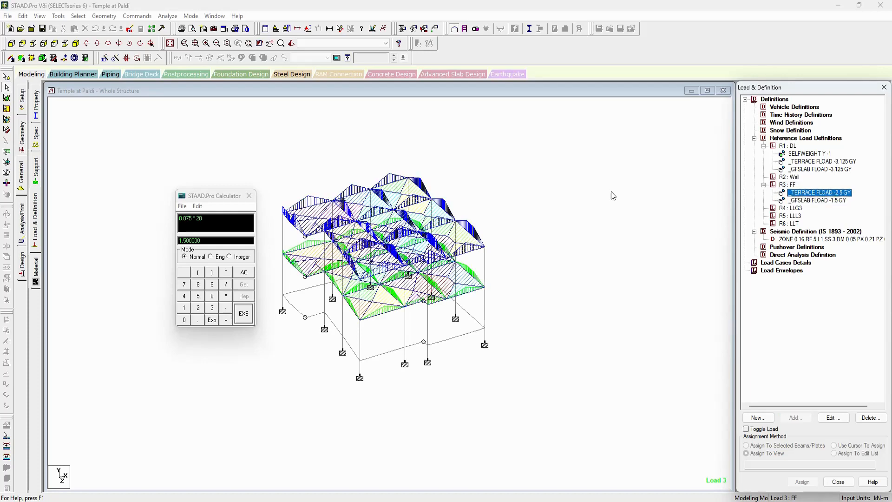
left_click(823, 162)
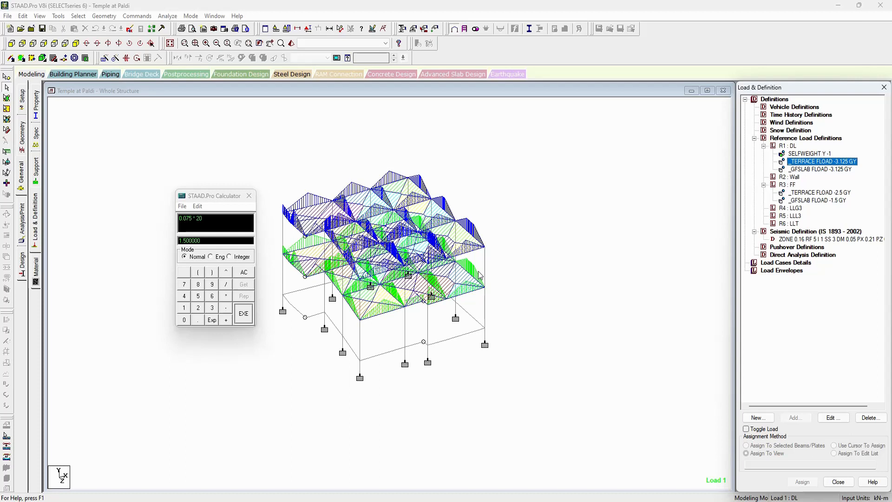
left_click(524, 193)
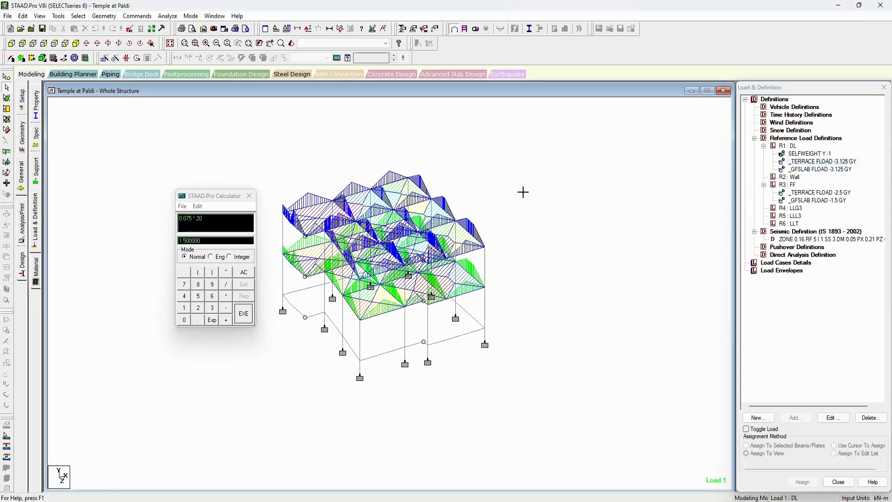
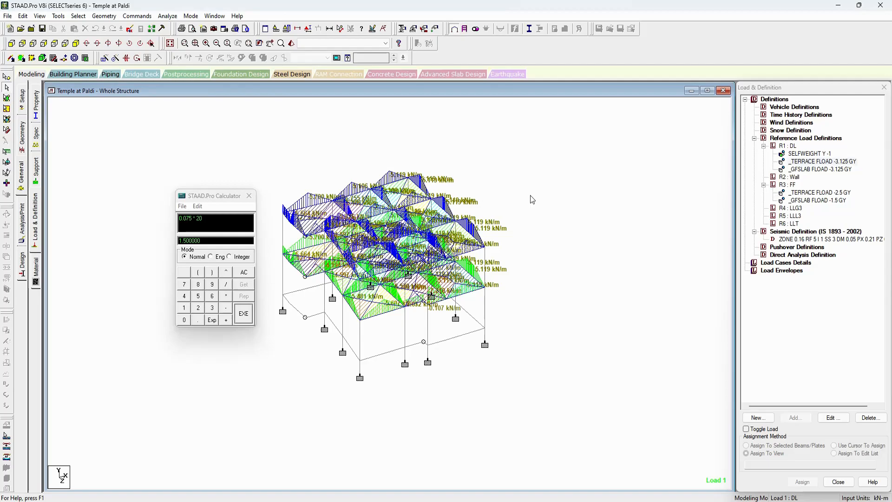
scroll(456, 210, "up", 5)
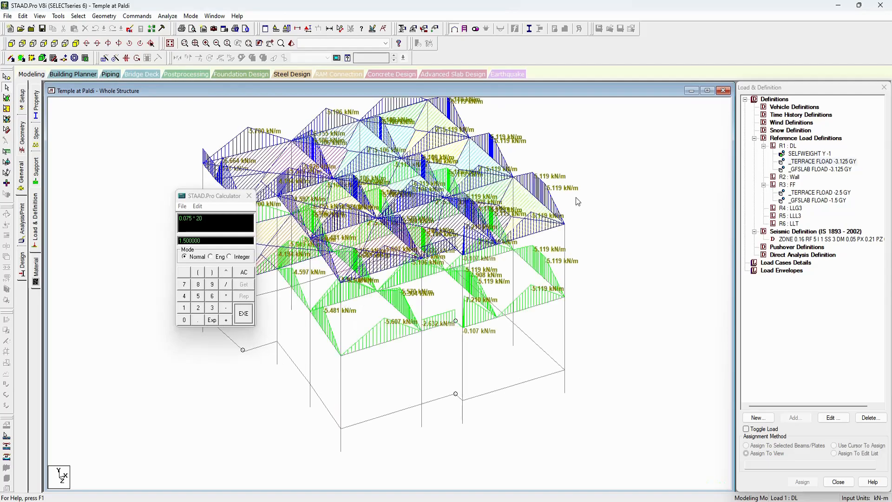
scroll(542, 252, "up", 3)
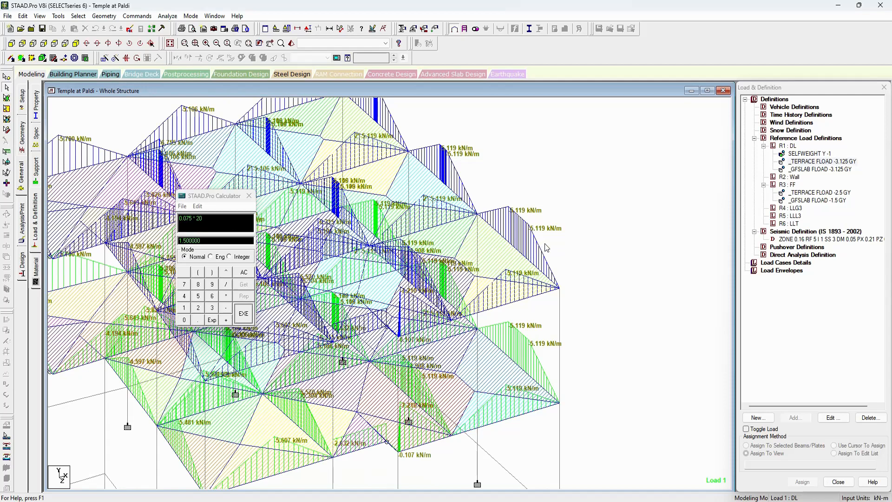
key("shift+v")
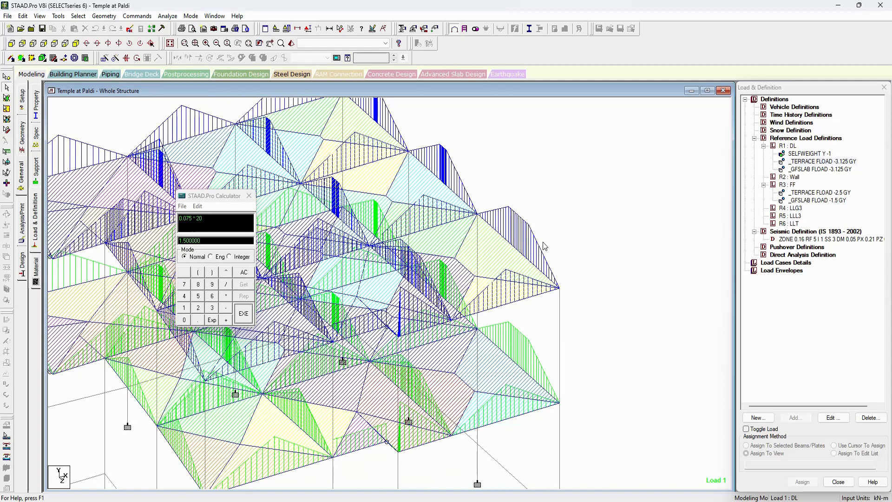
scroll(545, 246, "down", 4)
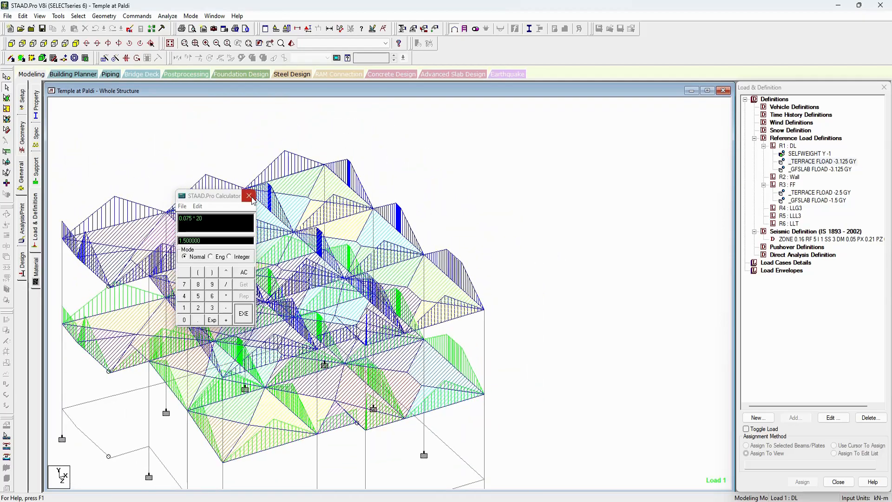
left_click(251, 199)
scroll(492, 166, "down", 3)
middle_click_drag(526, 249, 544, 219)
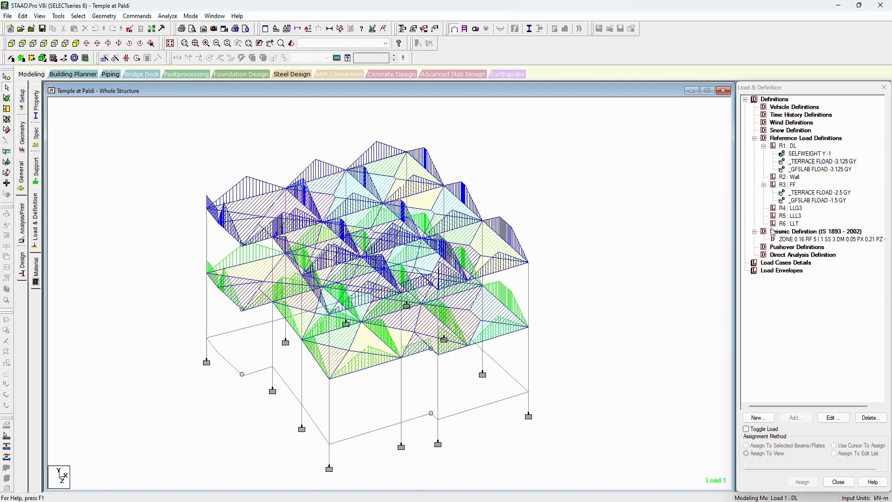
Step: Add a Global Y floor load of -5 kN/m2 on member group _GFSLAB to reference load LLG3 and select it for checking
left_click(790, 208)
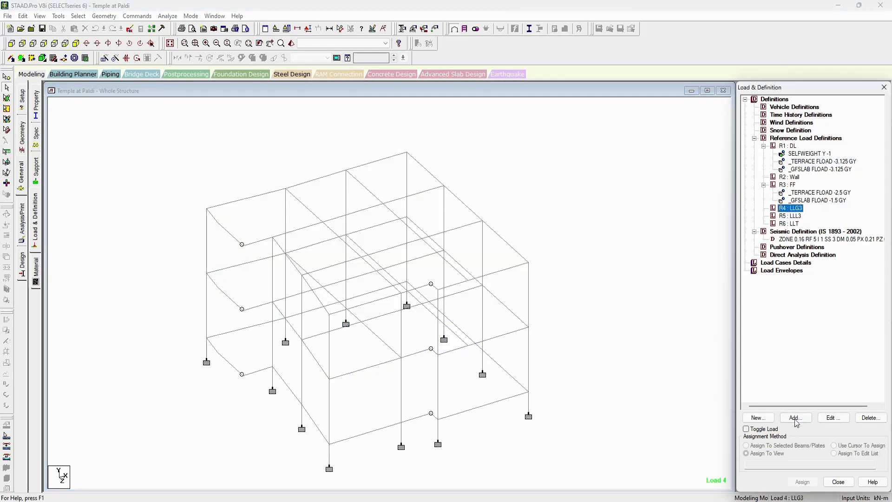
left_click(796, 417)
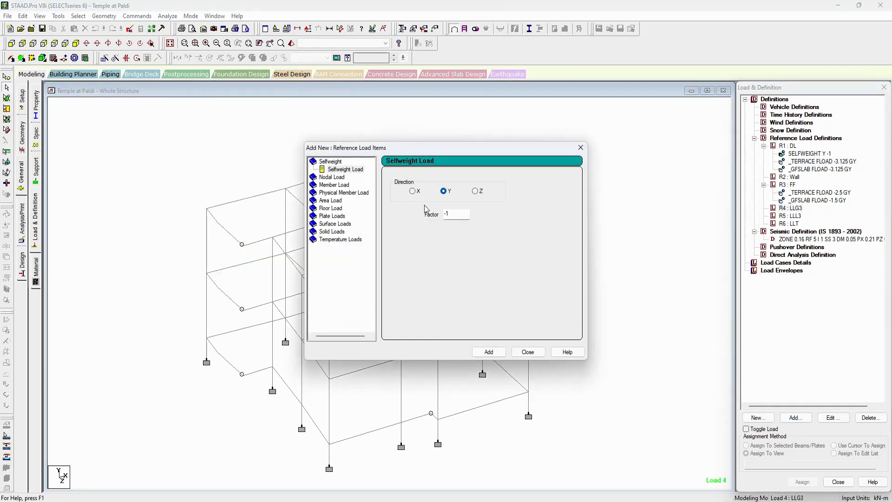
left_click(331, 209)
left_click(439, 195)
double_click(418, 223)
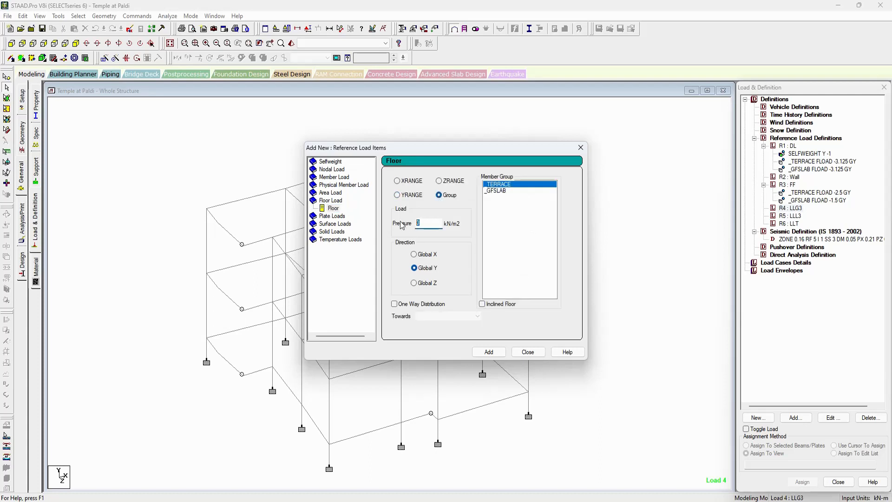
type("-5")
left_click(500, 191)
left_click(494, 354)
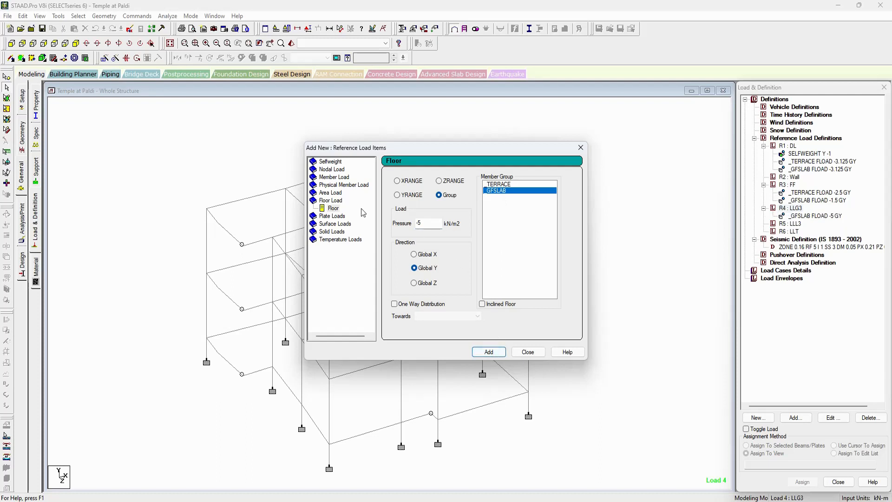
left_click(432, 223)
left_click(528, 352)
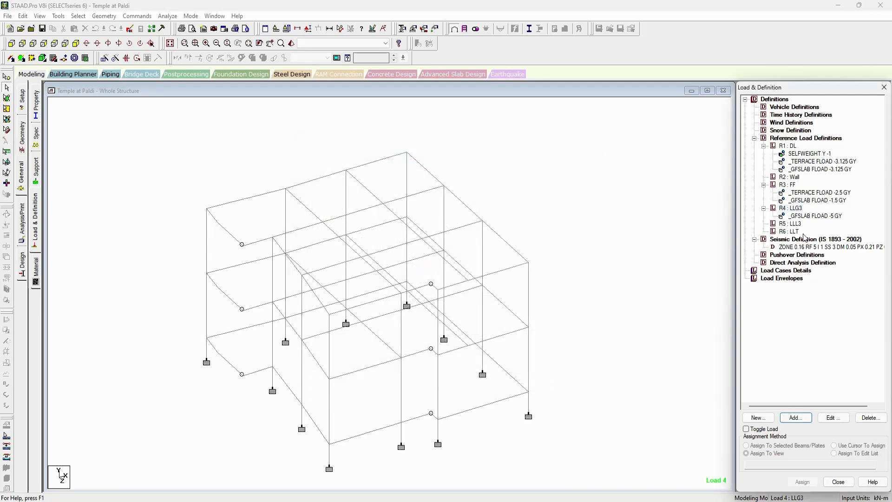
left_click(809, 216)
Step: Add a Global Y floor load of -3 kN/m2 on member group _TERRACE to reference load LLT and display it on the structure
left_click(798, 232)
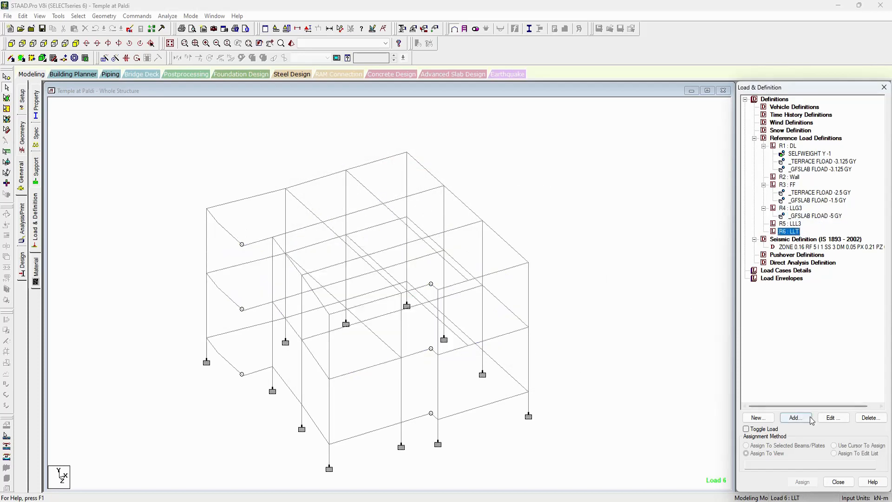
left_click(810, 418)
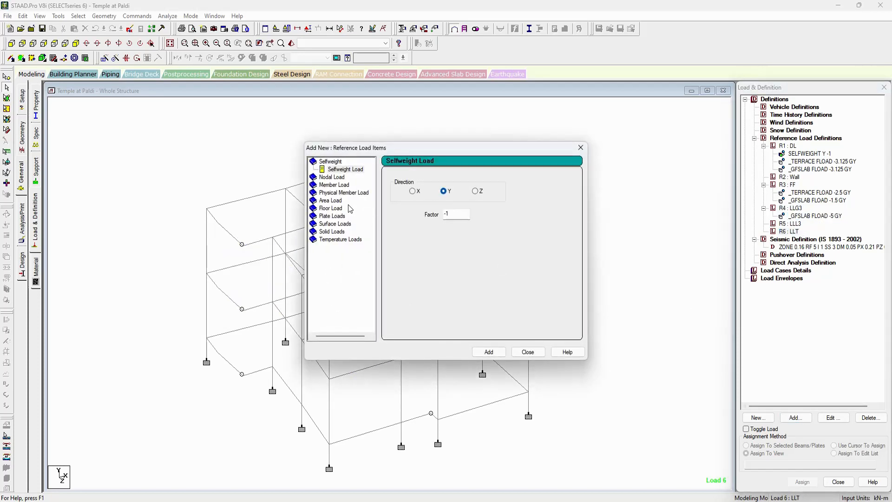
left_click(339, 210)
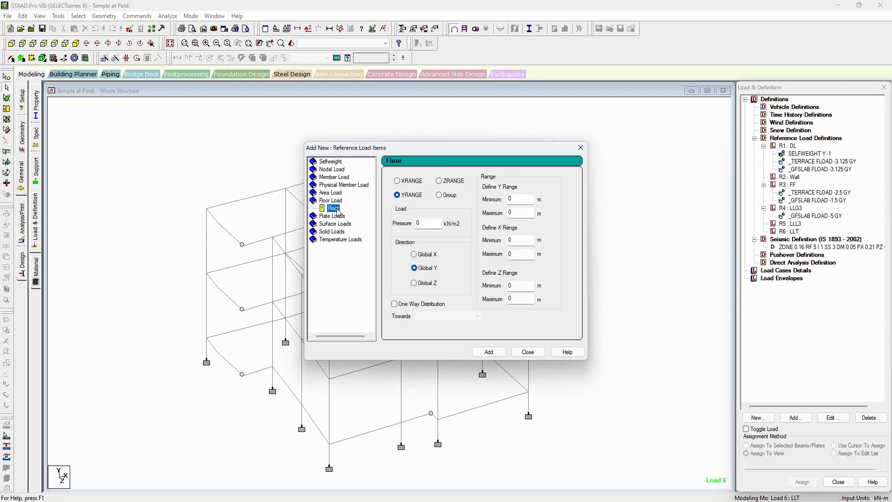
left_click(440, 195)
double_click(429, 223)
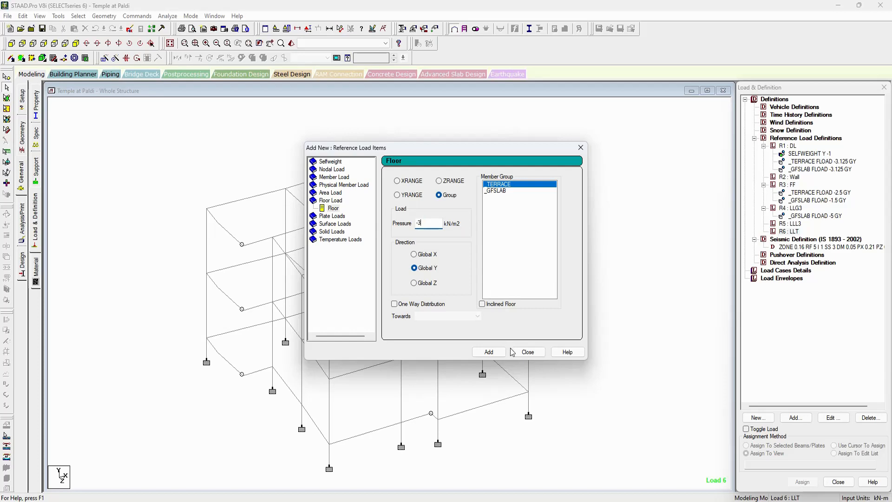
left_click(489, 352)
left_click(528, 352)
left_click(835, 239)
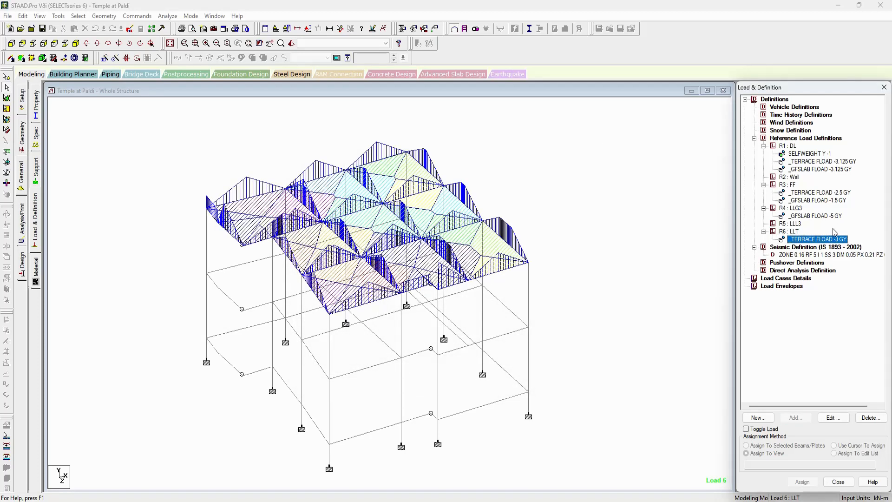
Step: Compare the LLG3 floor load on _GFSLAB with the LLT floor load on _TERRACE as displayed on the structure
left_click(833, 218)
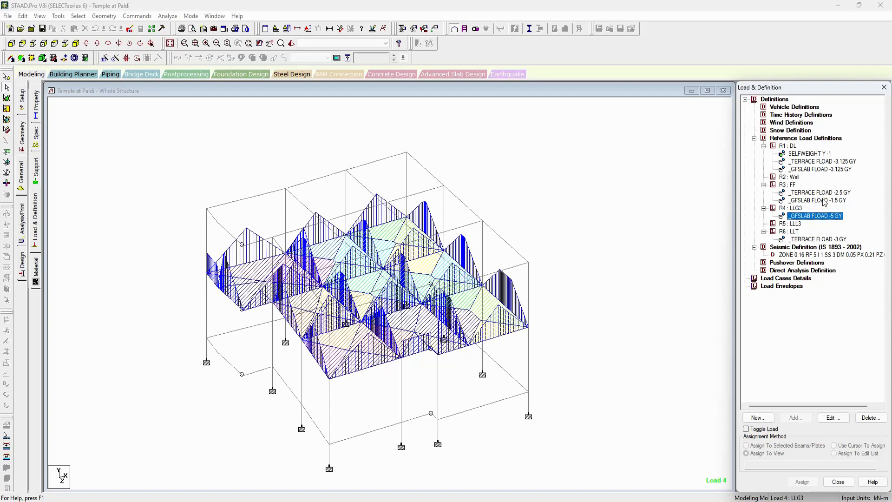
left_click(818, 239)
left_click(818, 217)
left_click(513, 139)
scroll(202, 135, "down", 1)
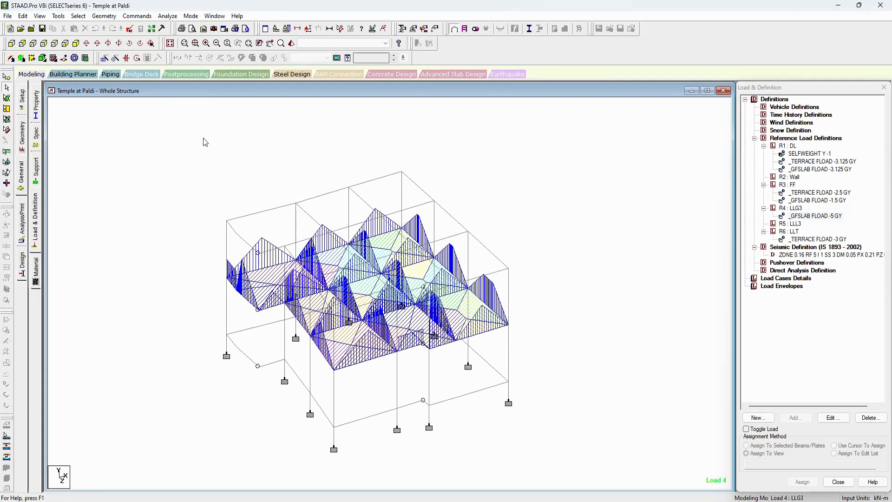
Step: Select the plinth-level beams and all supports, and show only these objects in plan view
left_click(12, 43)
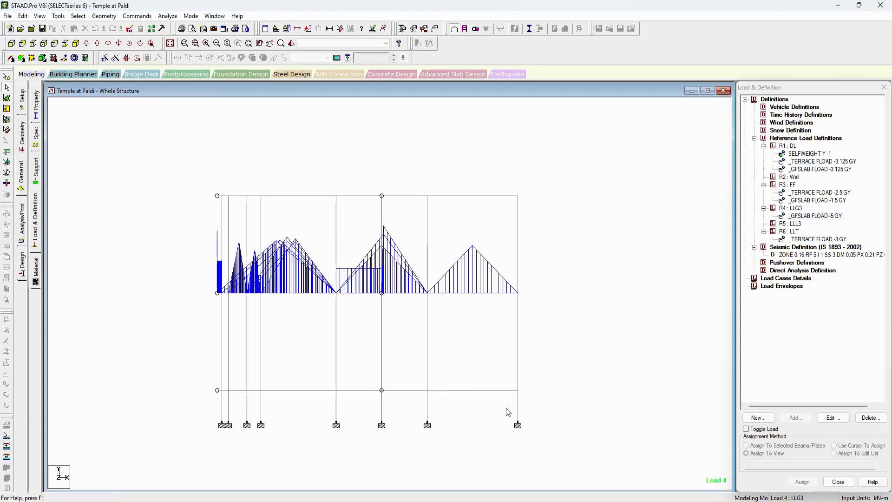
left_click_drag(311, 380, 164, 398)
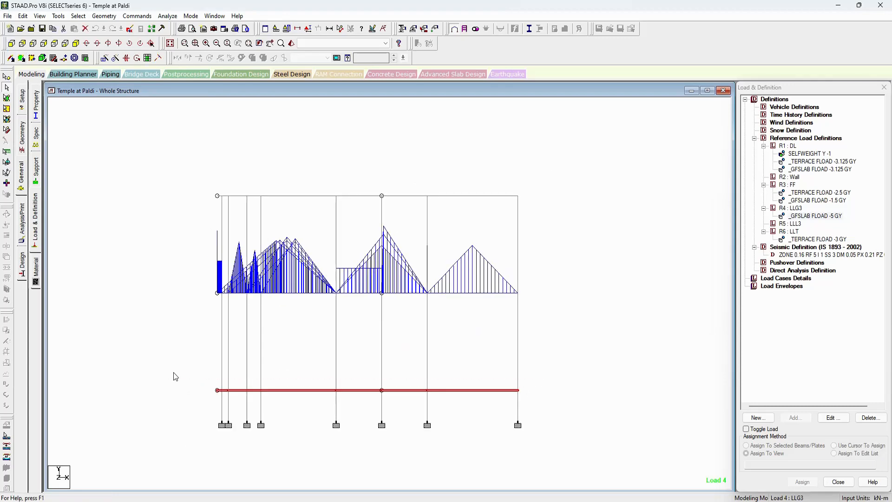
key("alt+s")
mouse_move(167, 319)
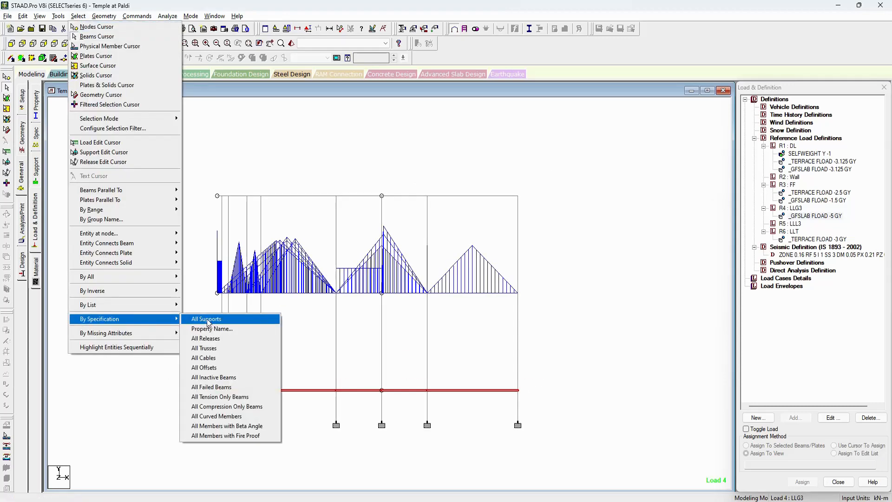
left_click(207, 322)
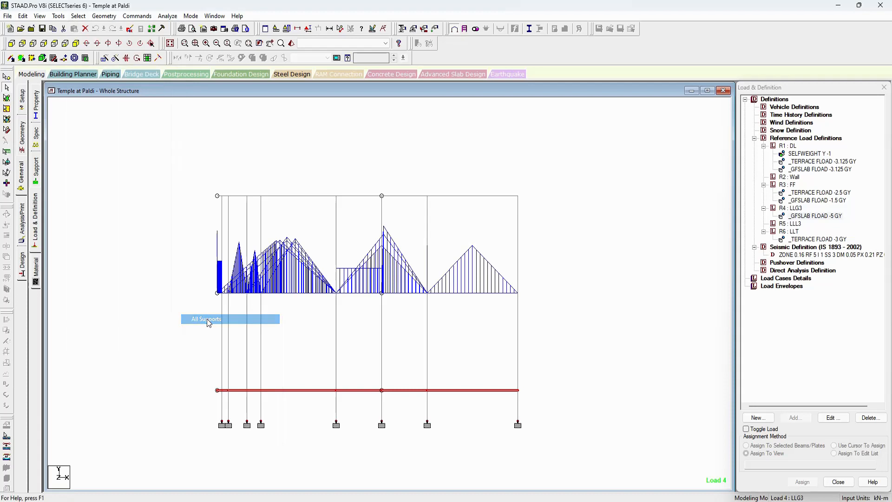
key("alt+v")
left_click(101, 132)
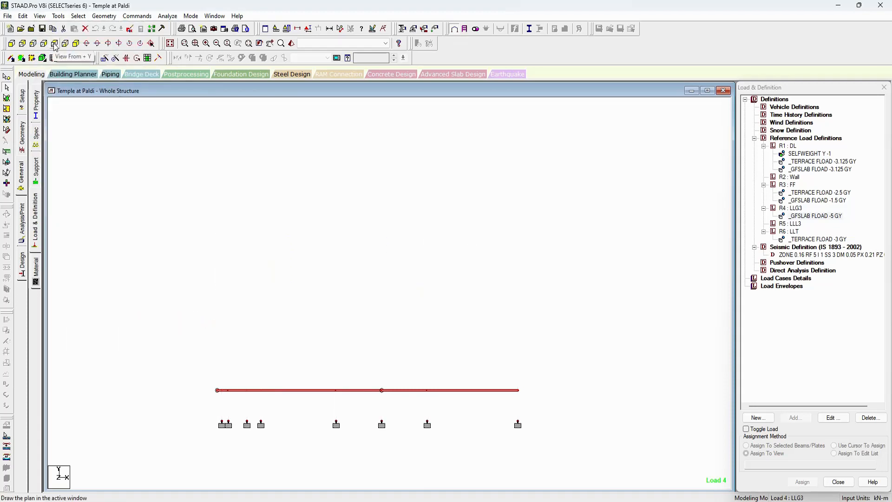
left_click(55, 44)
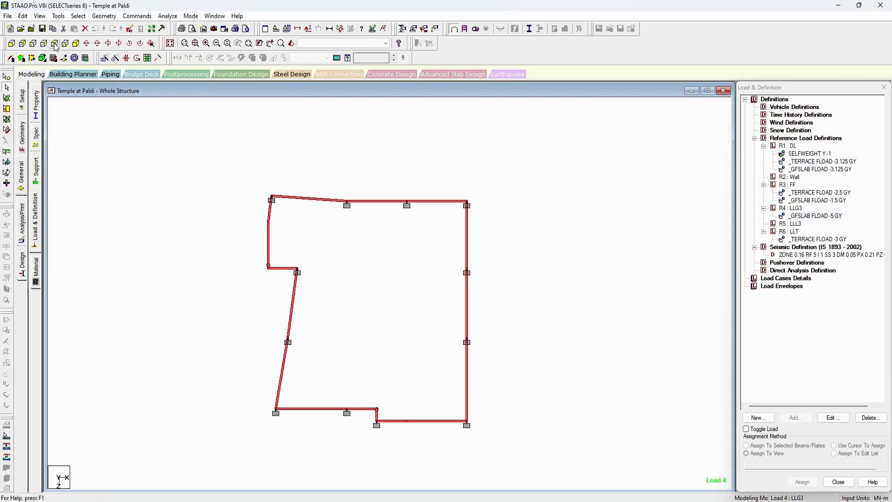
Step: Restore the whole-structure view and check the geometry of the corner column above plinth level
left_click(210, 176)
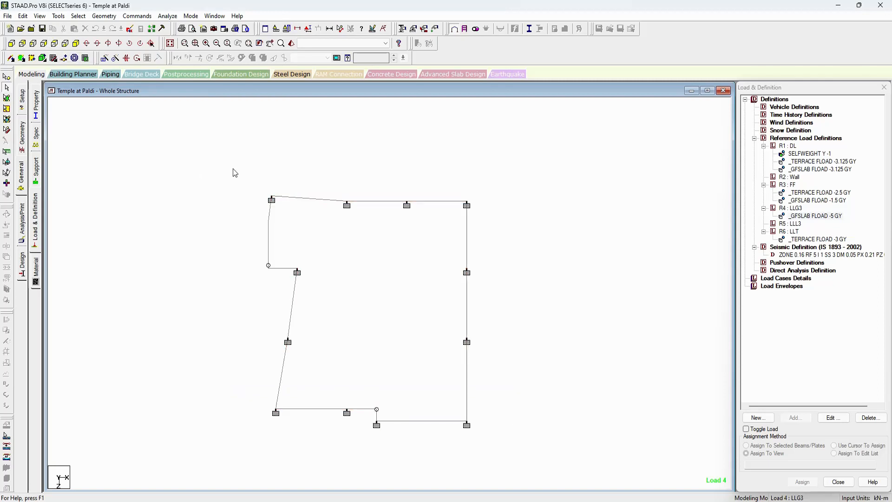
left_click_drag(234, 169, 482, 255)
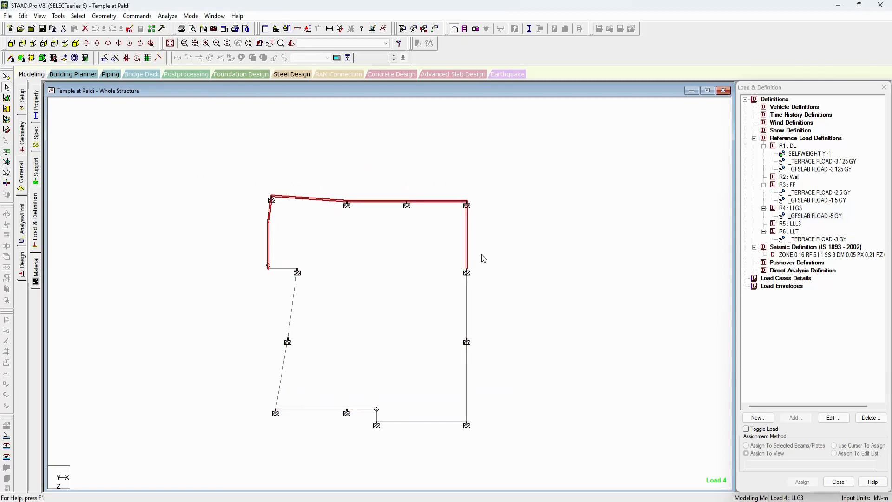
left_click(170, 44)
double_click(551, 365)
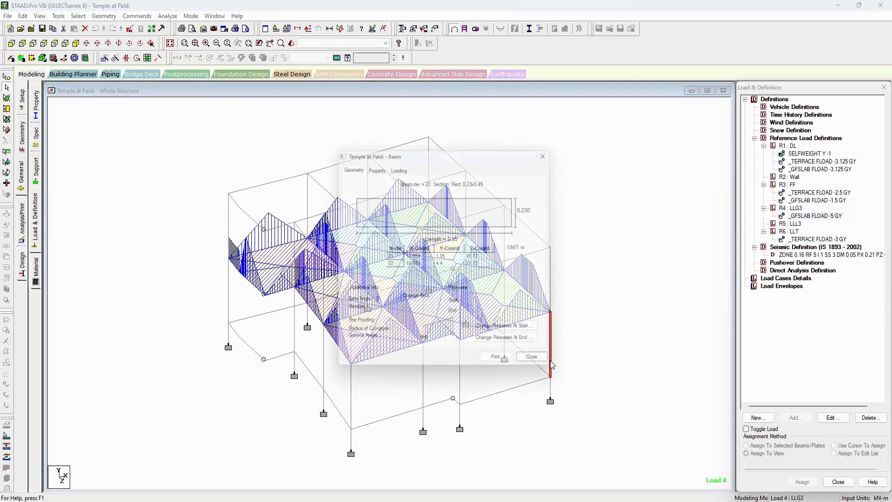
left_click(532, 357)
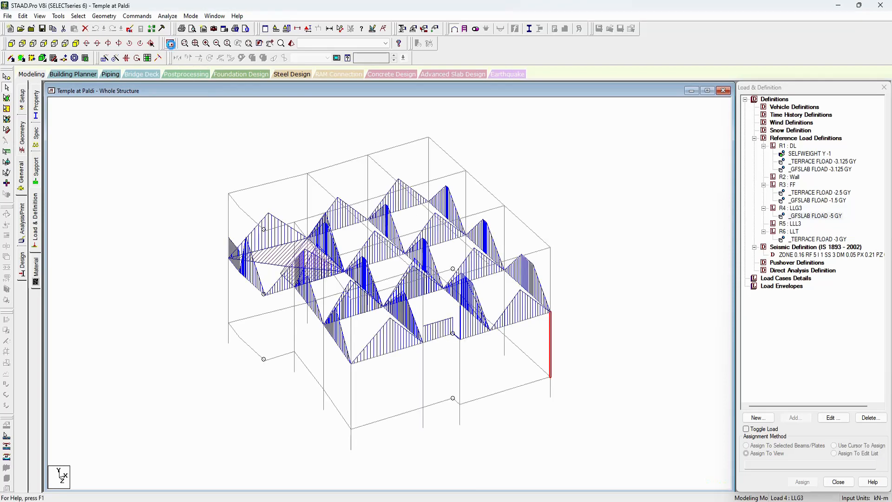
Step: Delete the short column segments and their supports below the plinth beams
left_click(11, 43)
left_click_drag(603, 408, 115, 434)
key("Delete")
key("Return")
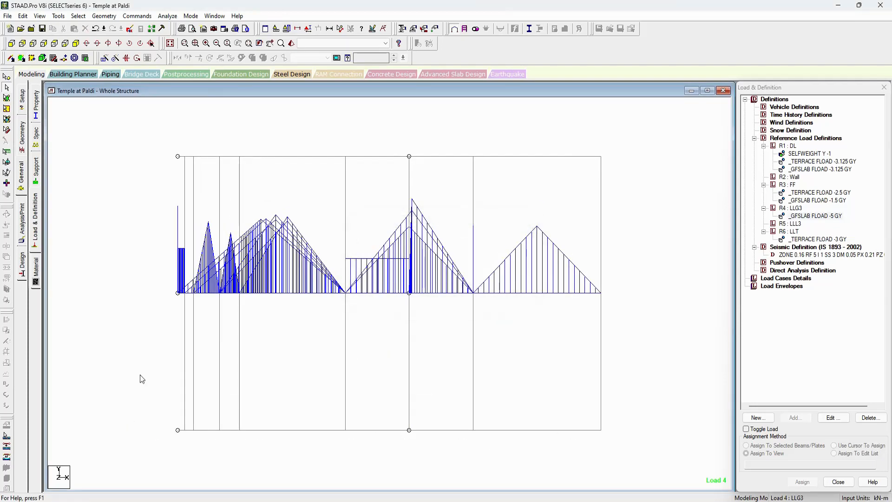
Step: Move all the base-level nodes by -1.05 m in Y, allowing existing members to be split at the moved nodes
left_click(7, 76)
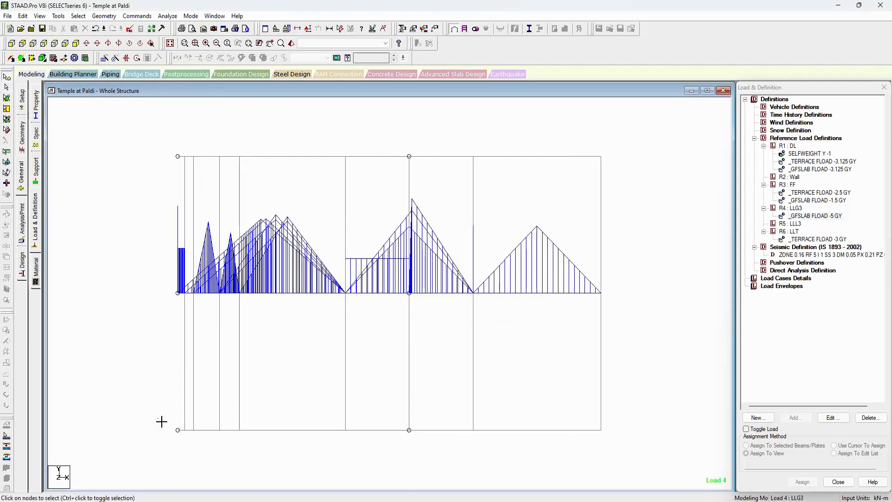
left_click_drag(158, 419, 663, 458)
key("F2")
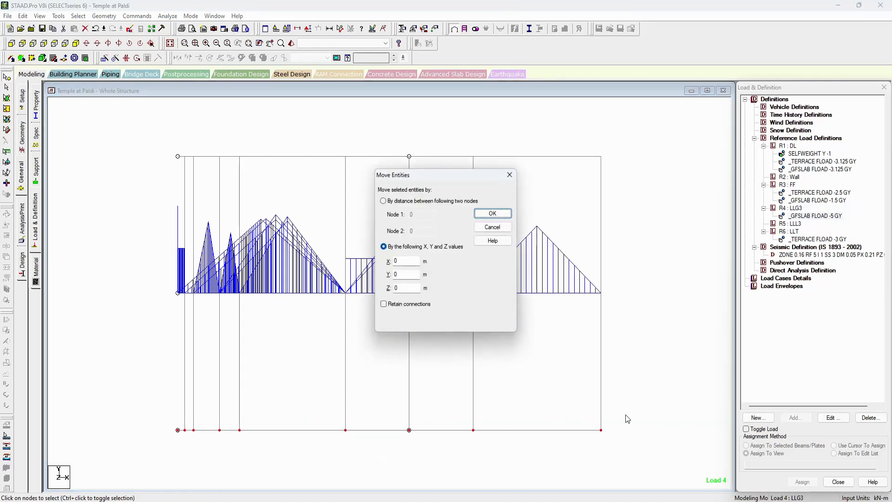
left_click(401, 275)
left_click(384, 304)
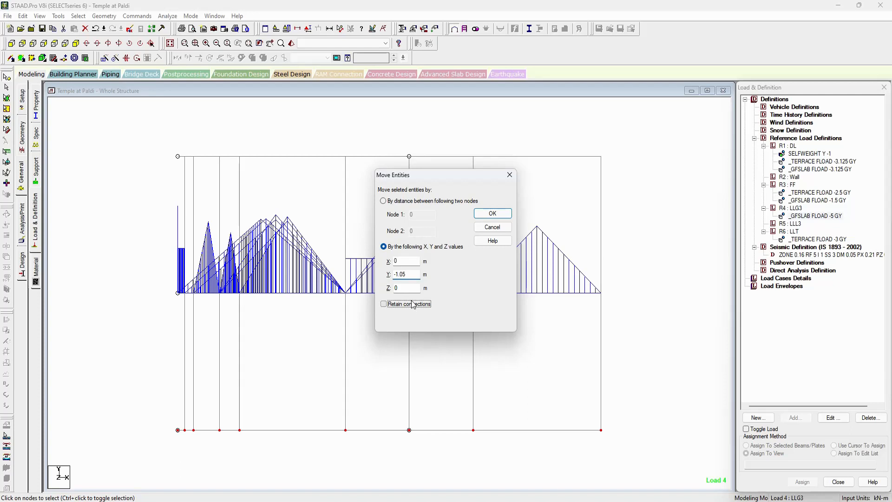
left_click(481, 216)
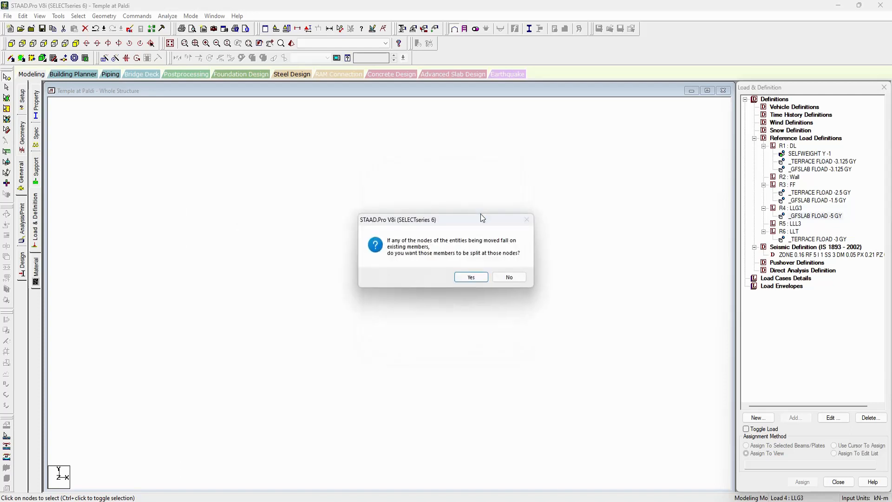
key("Return")
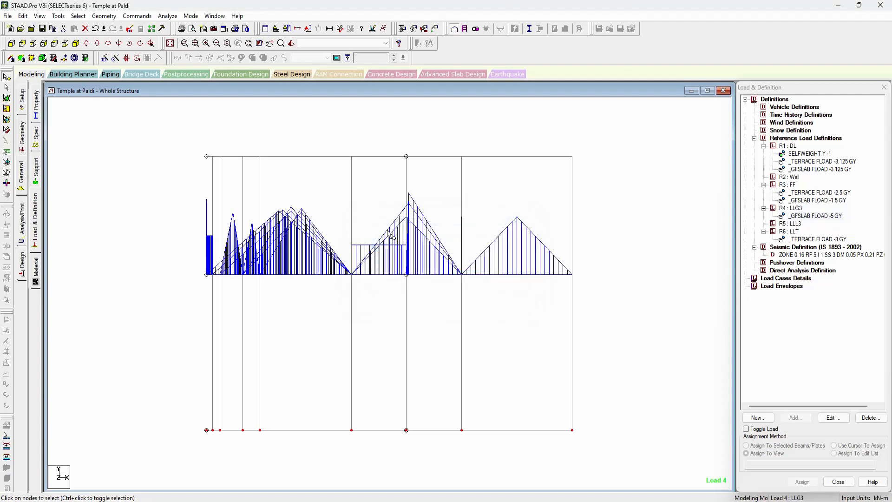
Step: Check the length and node coordinates of the outermost ground-floor column on the +X side
left_click(157, 150)
left_click(574, 354)
double_click(574, 354)
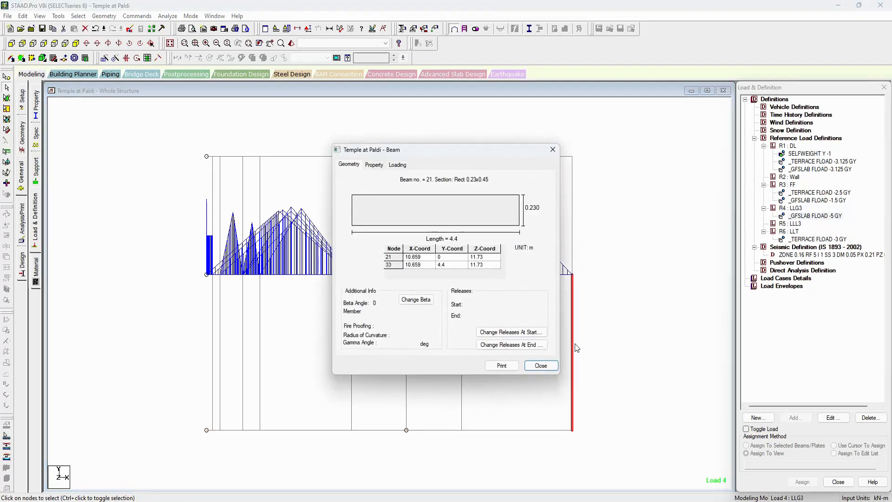
Step: Close the beam details, isolate the base-level beams of the structure and show them in plan view
left_click(541, 366)
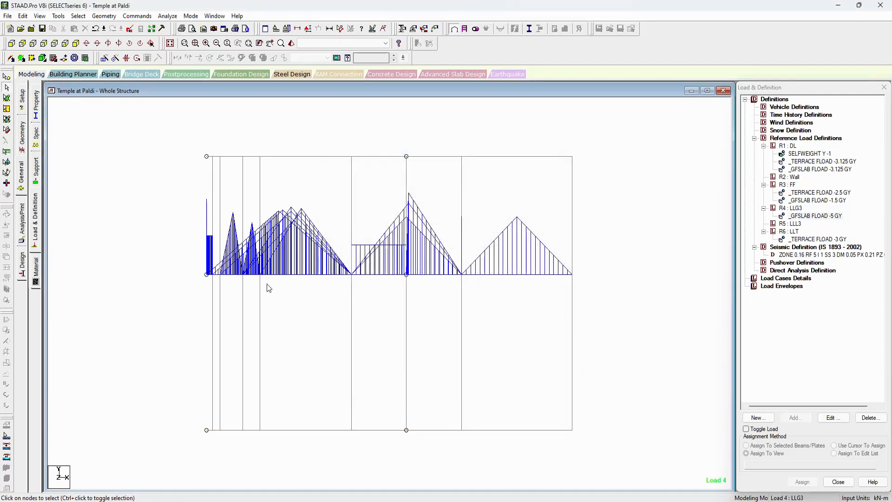
left_click_drag(185, 420, 576, 449)
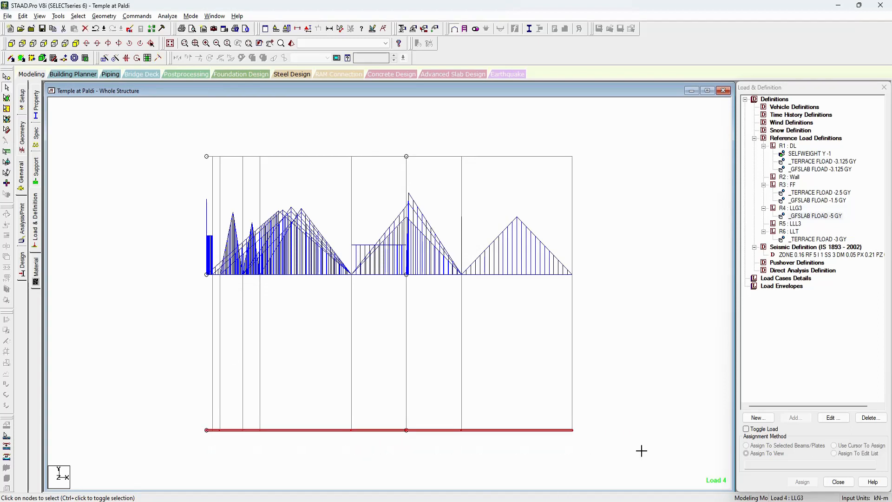
key("alt+v")
key("v")
left_click(55, 43)
left_click(152, 199)
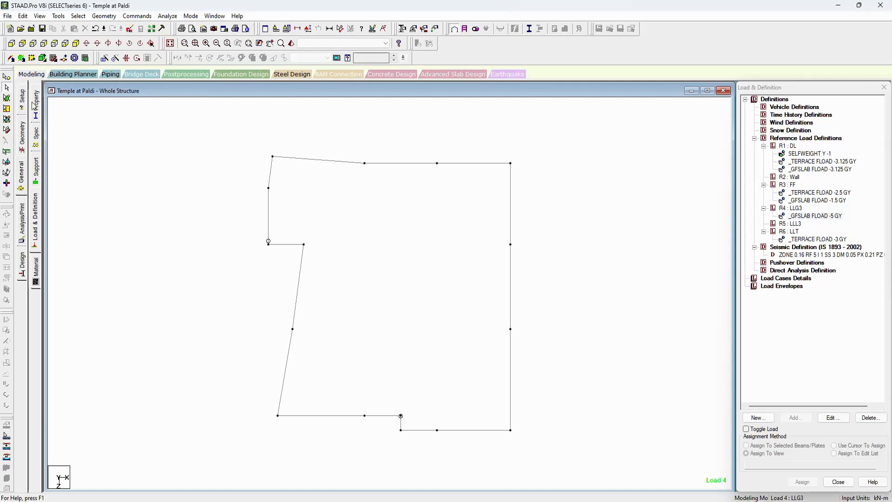
Step: Select the base nodes along the plan outline, leaving out the upper-left projection, and open the support definitions
left_click(7, 77)
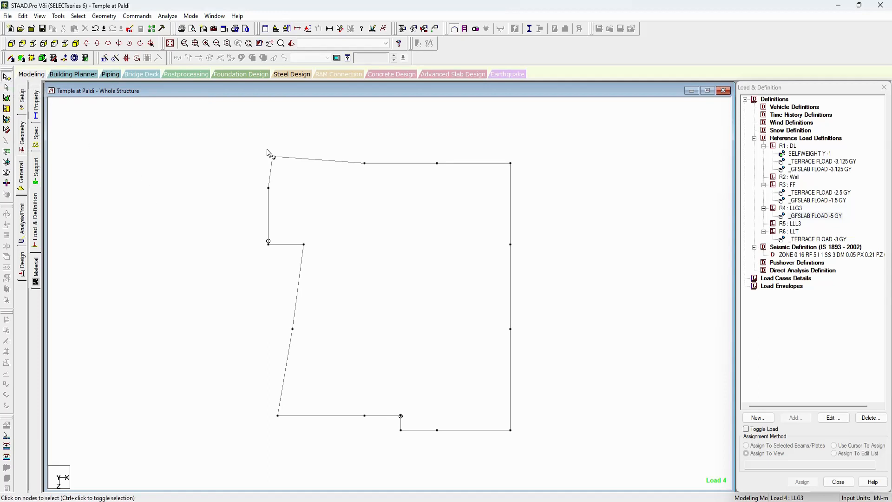
left_click_drag(274, 149, 530, 169)
left_click_drag(522, 238, 255, 424, "ctrl")
left_click_drag(276, 336, 318, 235, "ctrl")
left_click(36, 171)
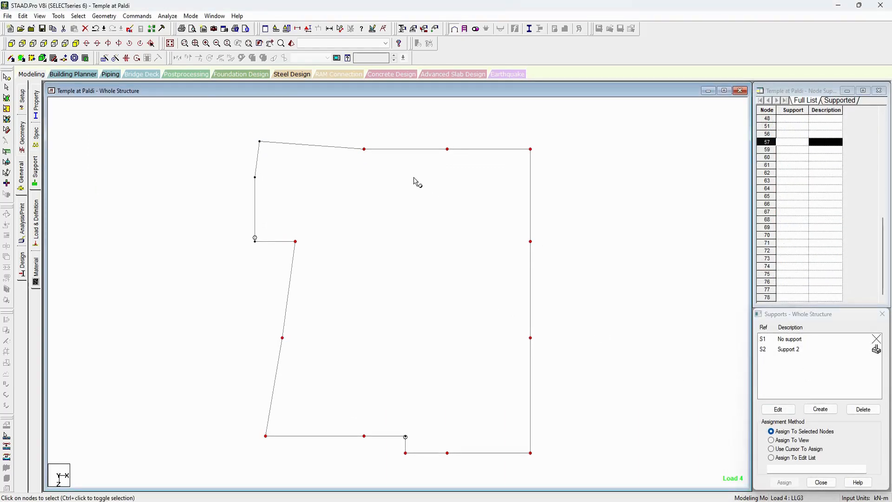
Step: Show only the selected base nodes and assign Support 2 to them
middle_click_drag(414, 183, 404, 191)
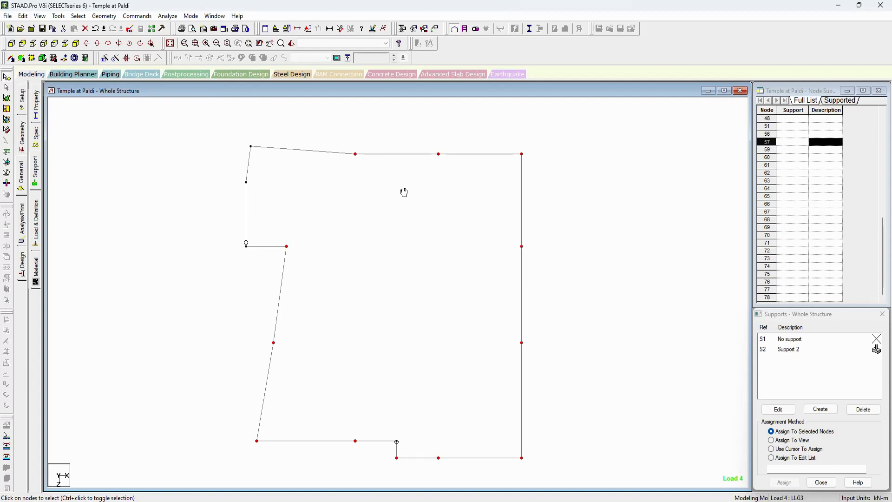
key("alt+v")
key("v")
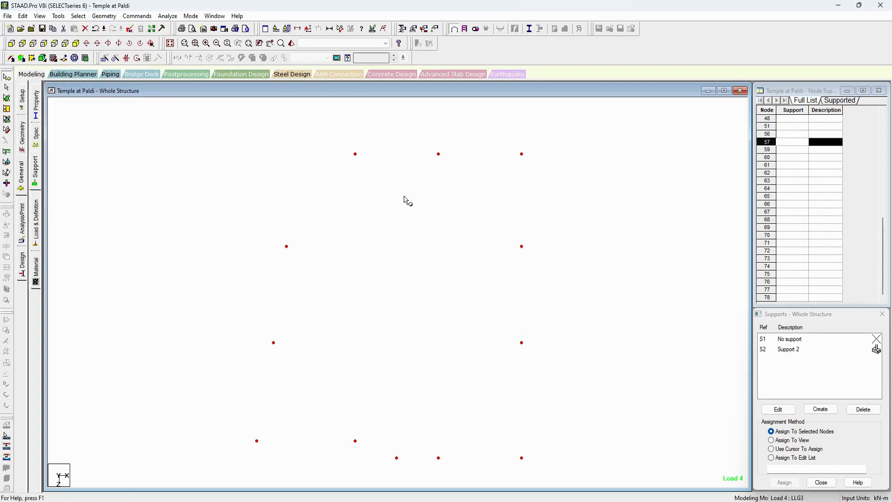
left_click(481, 246)
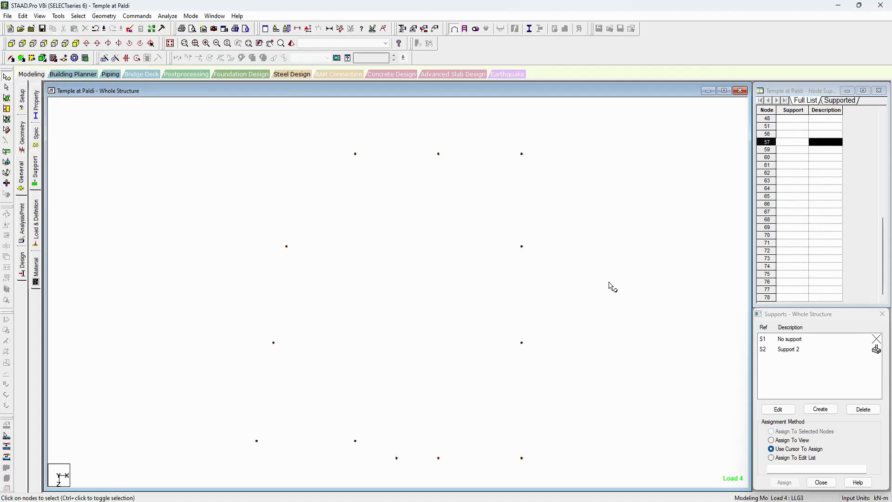
left_click(790, 354)
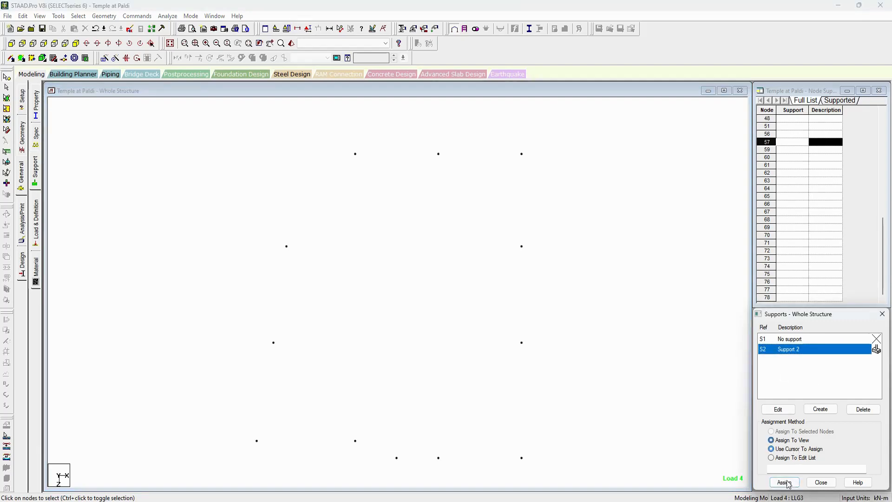
left_click(789, 484)
left_click(825, 422)
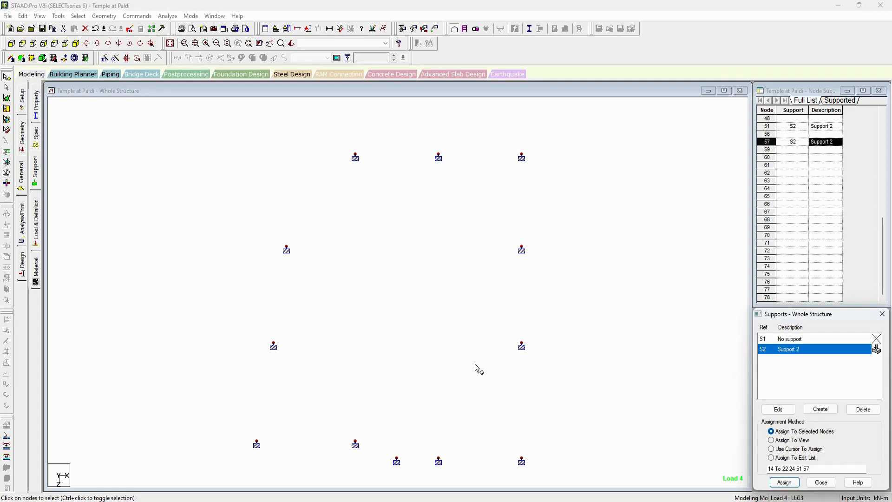
Step: Check the column positions in F1 FRAMING.dwg in GstarCAD and set node 51, between columns C11 and C12, to No support
left_click(283, 497)
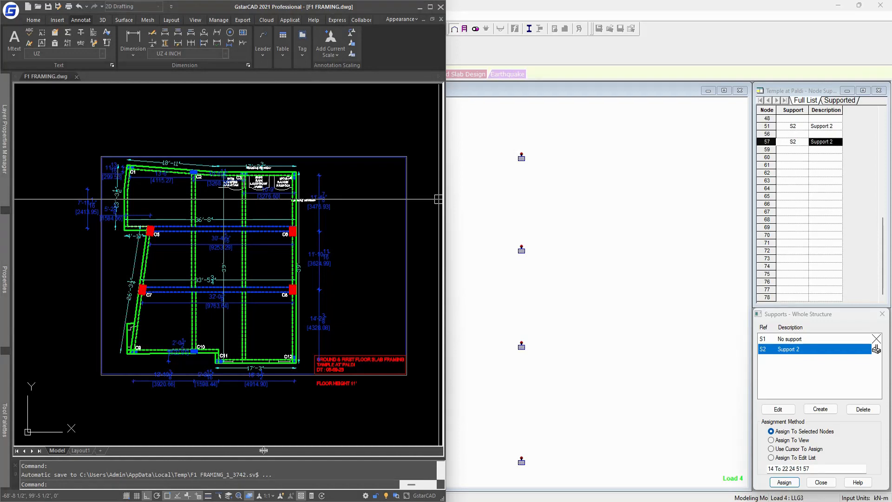
scroll(248, 401, "up", 5)
scroll(247, 401, "down", 3)
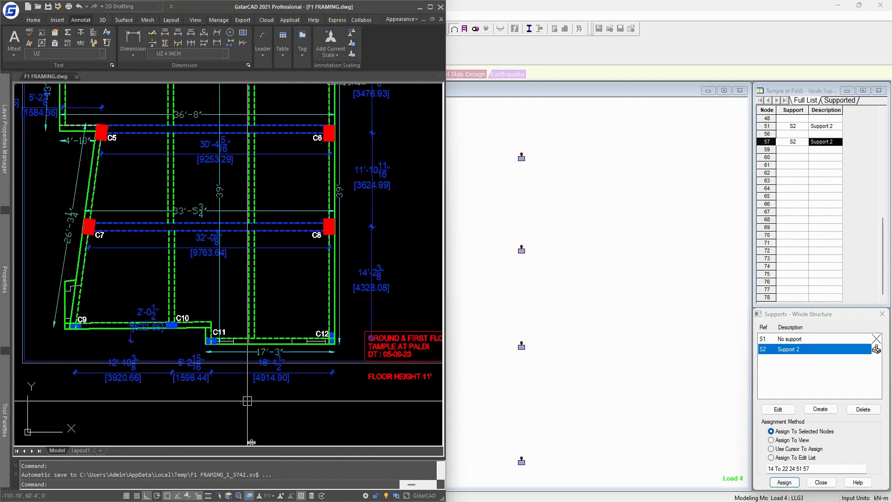
left_click(203, 496)
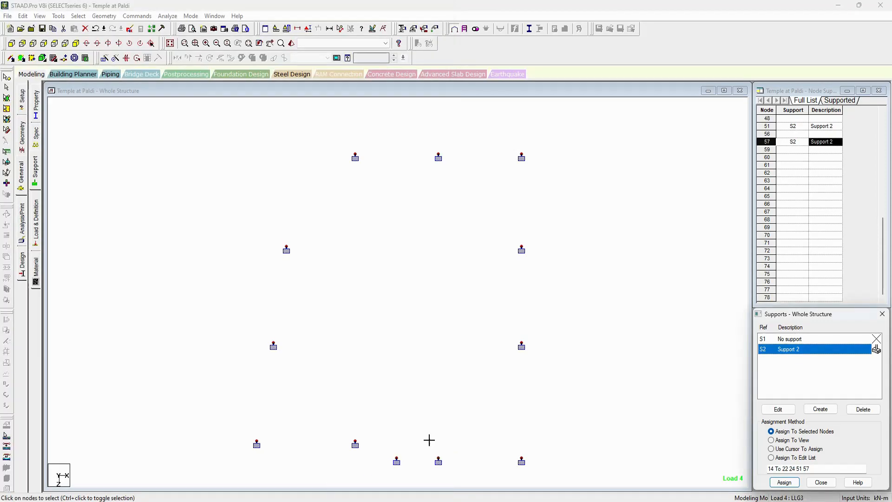
left_click_drag(429, 440, 450, 466)
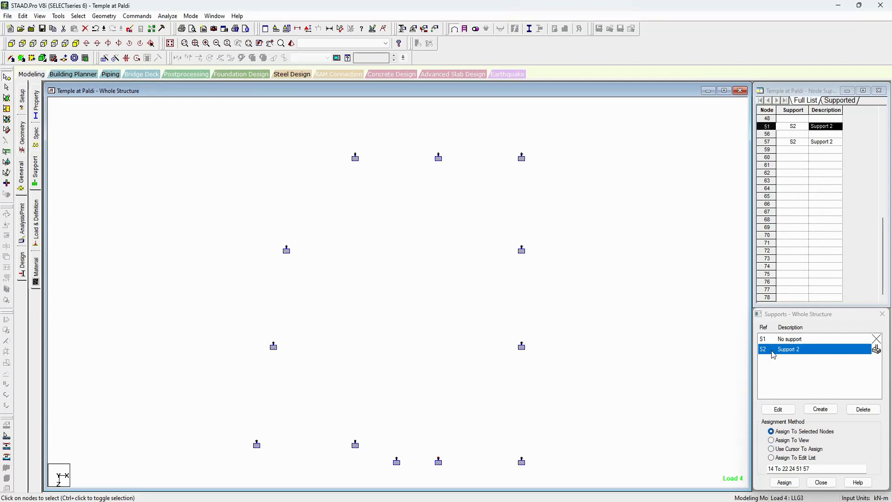
left_click(789, 340)
left_click(771, 449)
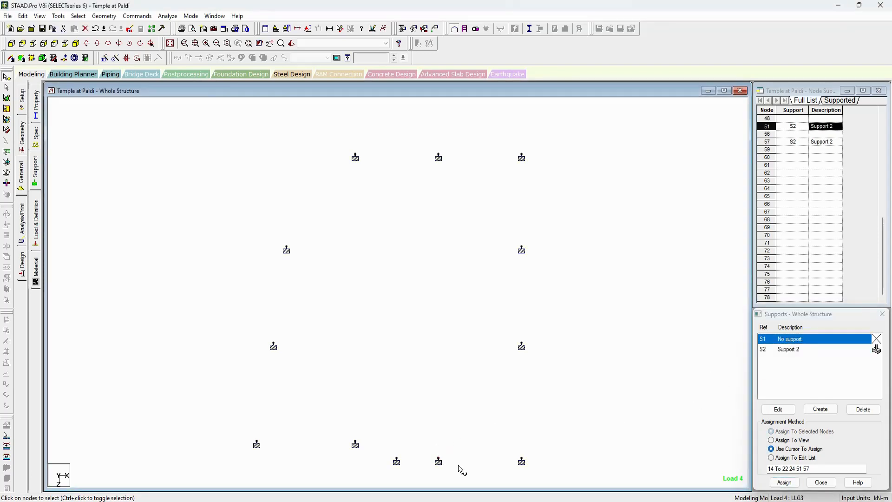
left_click(784, 482)
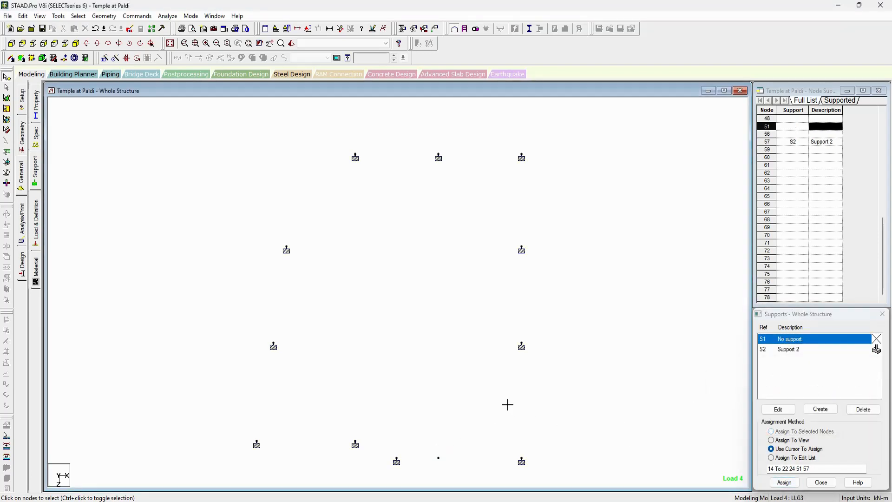
Step: Compare the supports with the GstarCAD column layout and assign Support 2 to the missing C1 corner node at base level
key("alt+Tab")
scroll(453, 370, "down", 1)
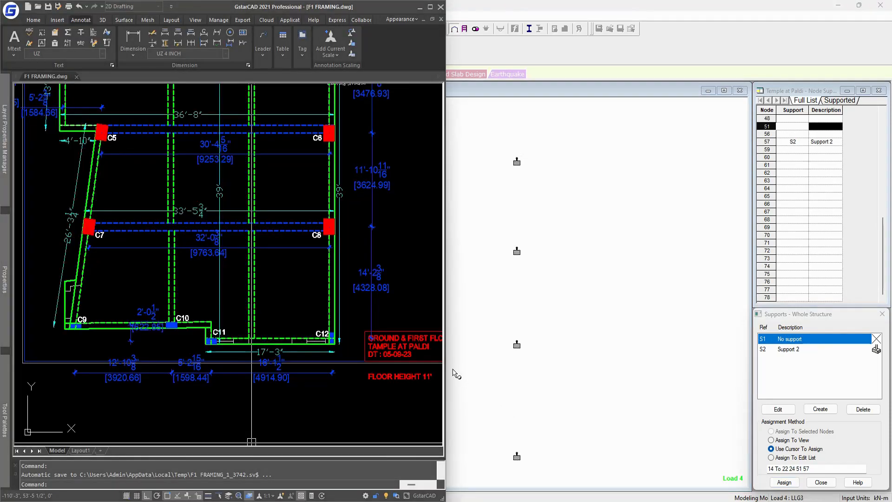
scroll(255, 289, "down", 3)
key("alt+Tab")
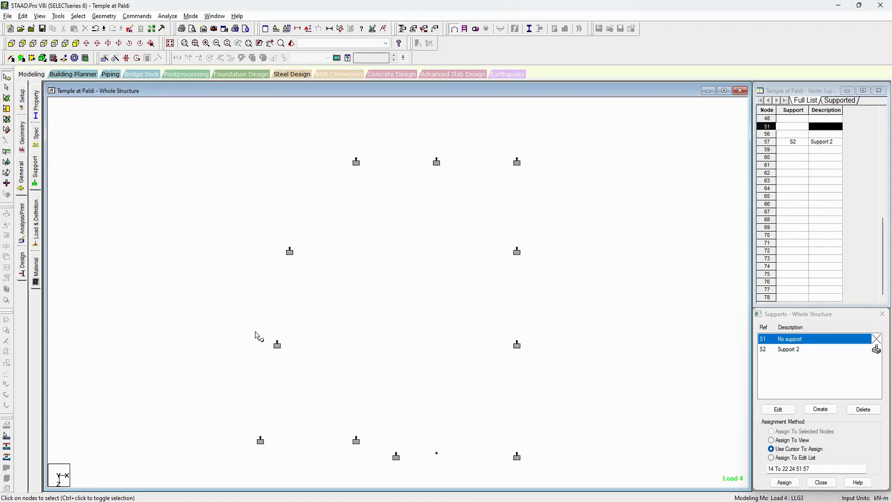
key("alt+Tab")
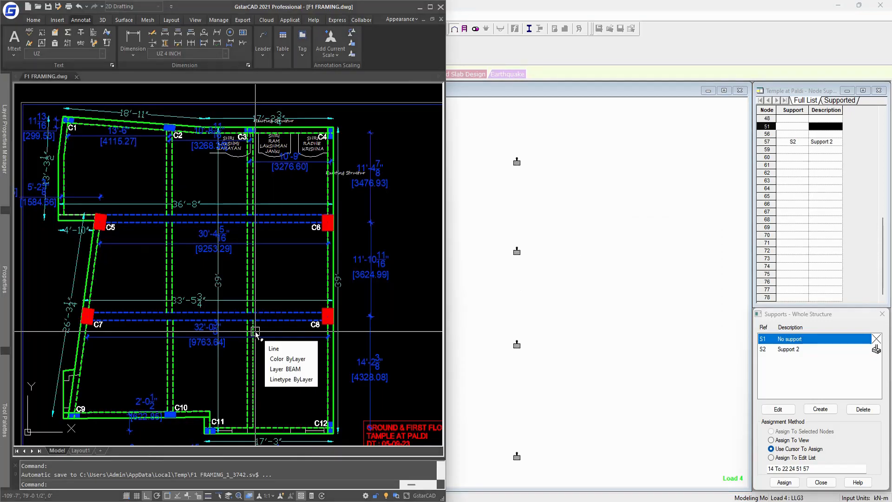
key("alt+Tab")
scroll(289, 307, "up", 3)
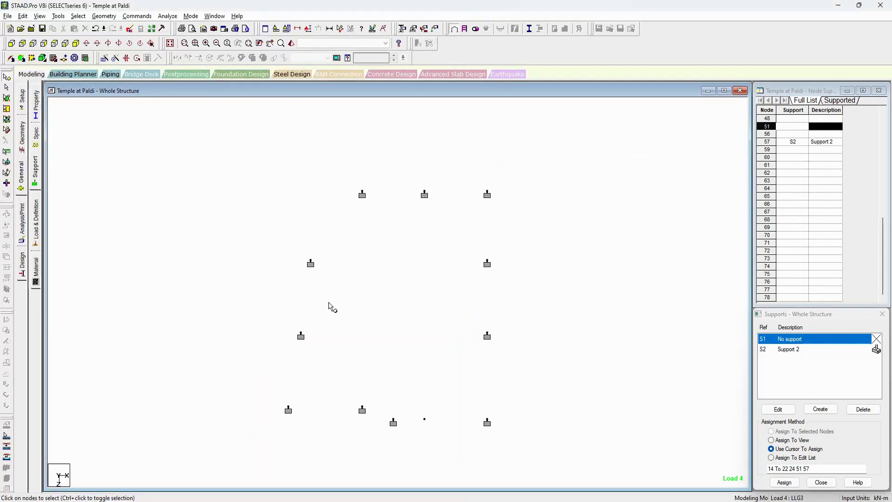
left_click(170, 44)
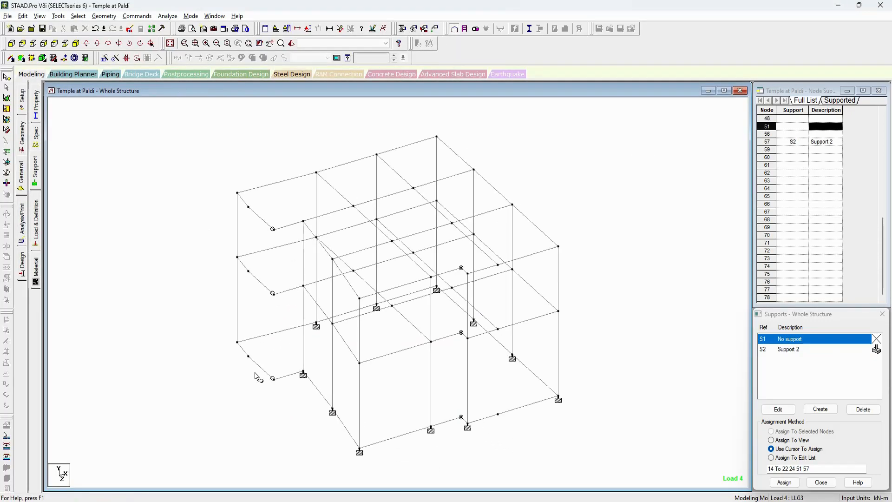
left_click_drag(245, 334, 223, 346)
left_click(788, 349)
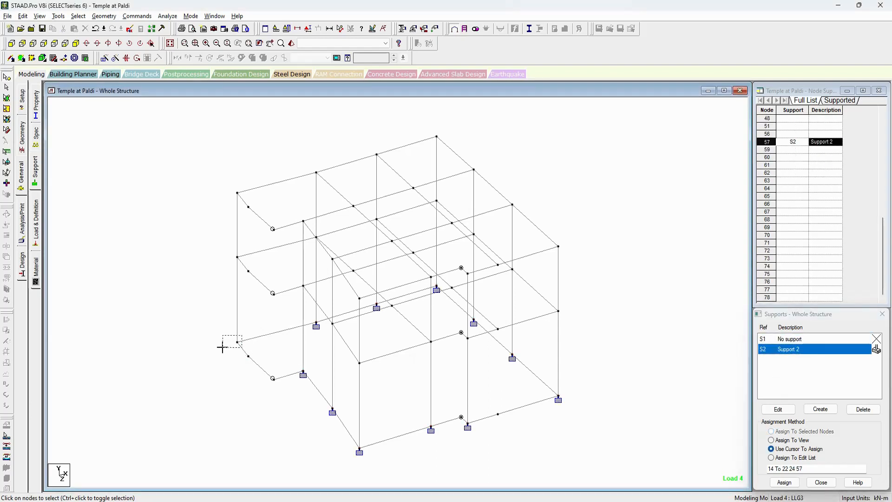
left_click(785, 482)
Step: Recheck the assigned supports against the column layout in the GstarCAD framing drawing
key("alt+Tab")
scroll(310, 438, "up", 5)
scroll(342, 389, "down", 5)
key("alt+Tab")
middle_click_drag(511, 189, 522, 185)
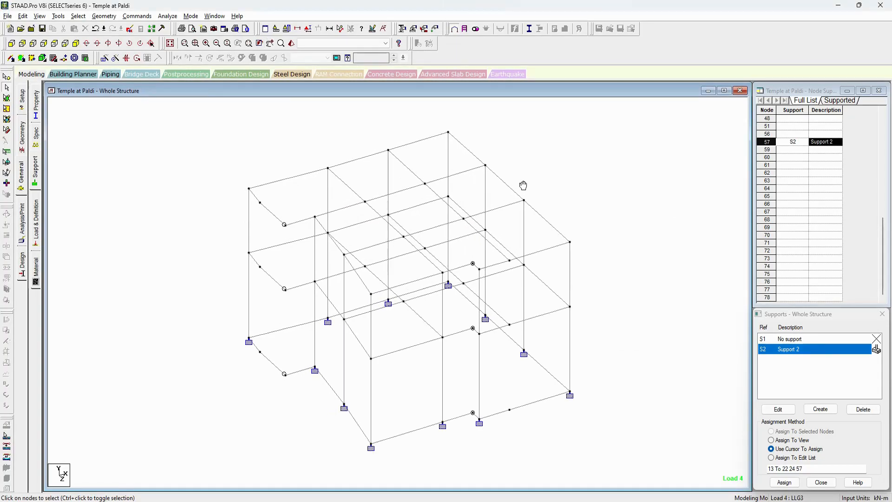
Step: Select the bottom-level beams in the front view, show only those beams and view them from above
key("ctrl+F5")
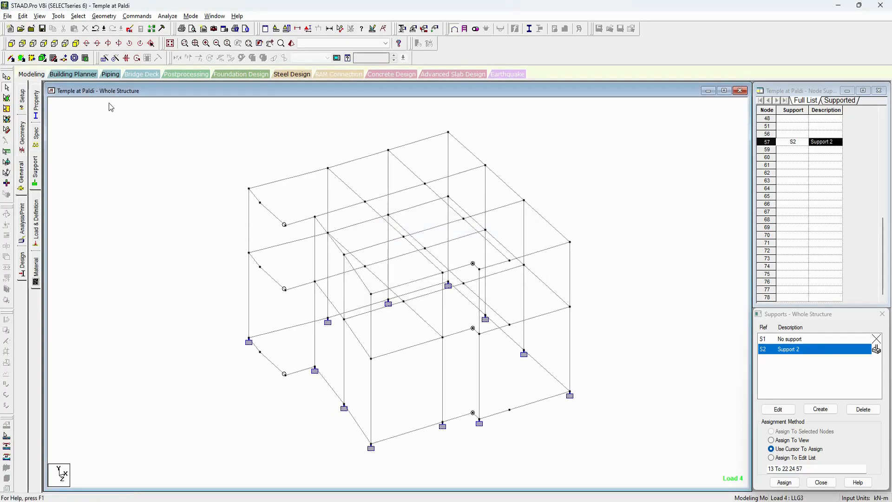
left_click(12, 43)
left_click_drag(626, 405, 166, 457)
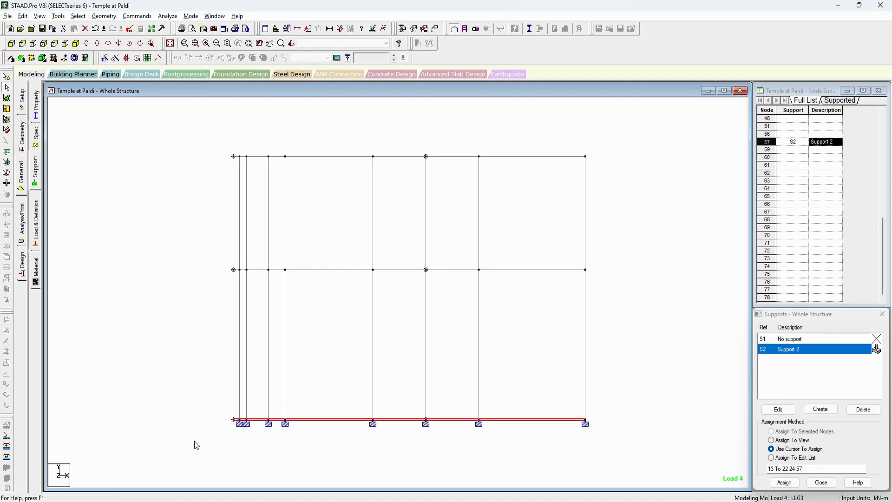
key("alt+v")
key("v")
left_click(55, 44)
left_click(91, 207)
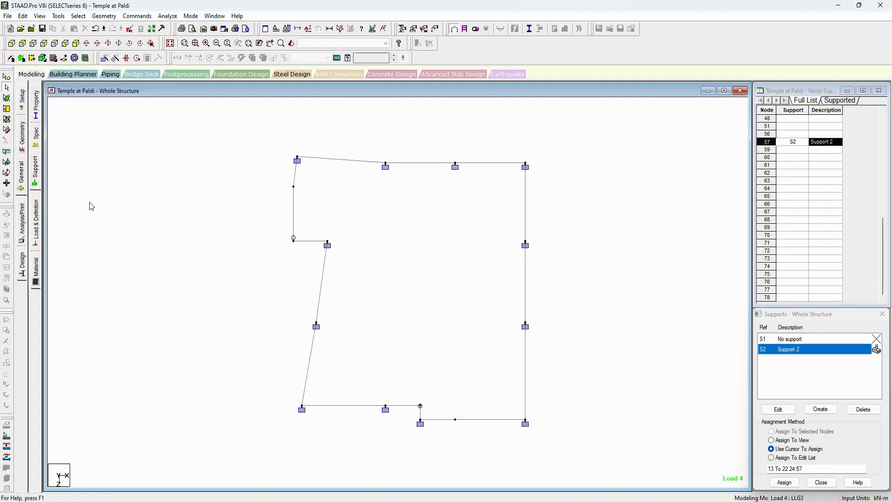
Step: Start adding a uniform force member load to the R2 : Wall reference load definition
left_click(37, 224)
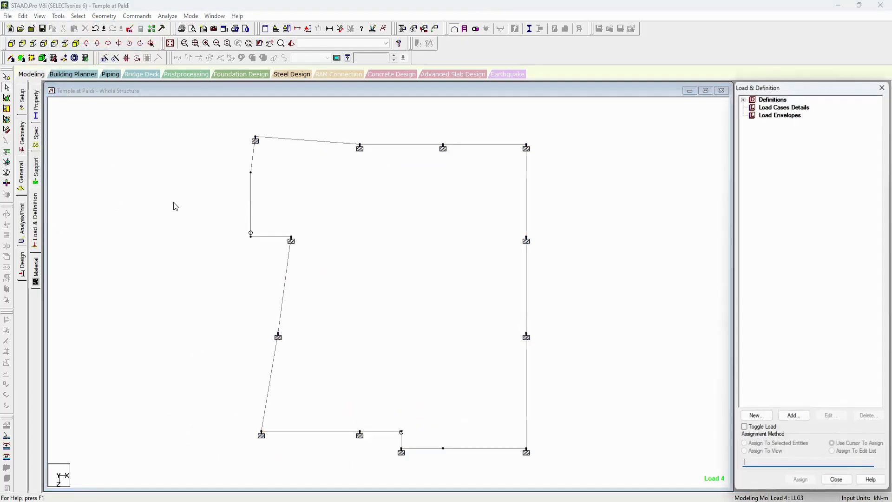
left_click(743, 100)
left_click(752, 138)
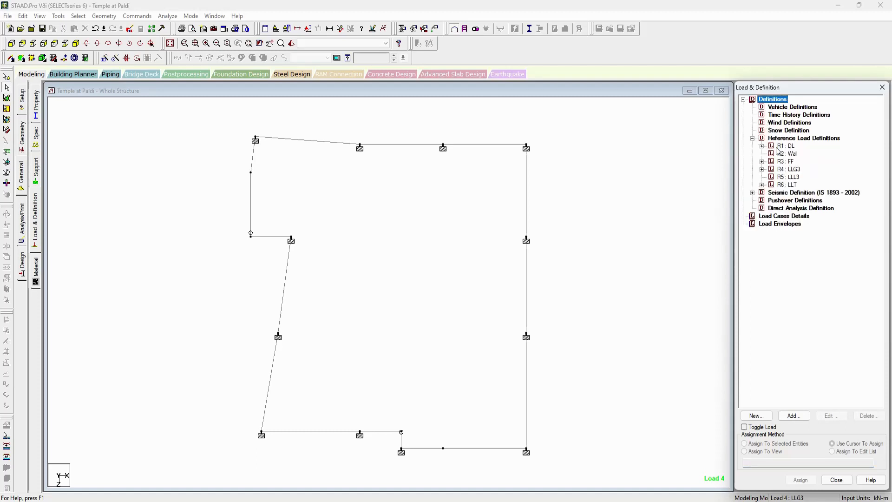
left_click(790, 154)
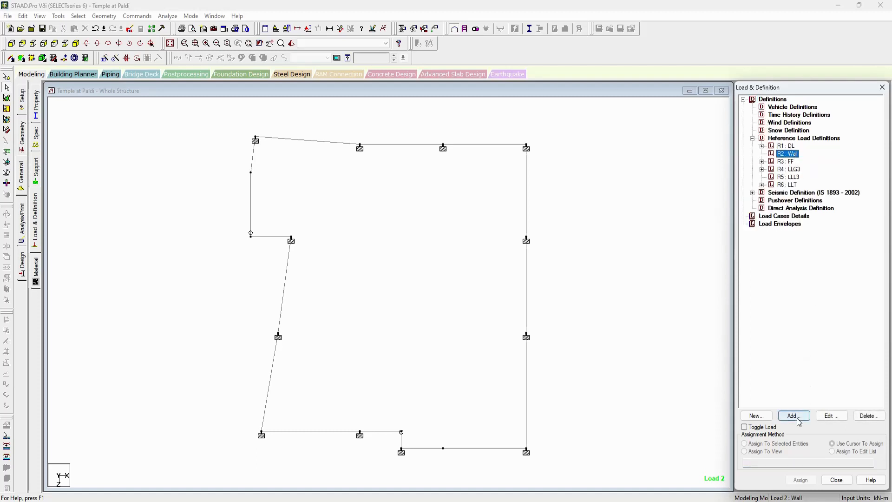
left_click(799, 418)
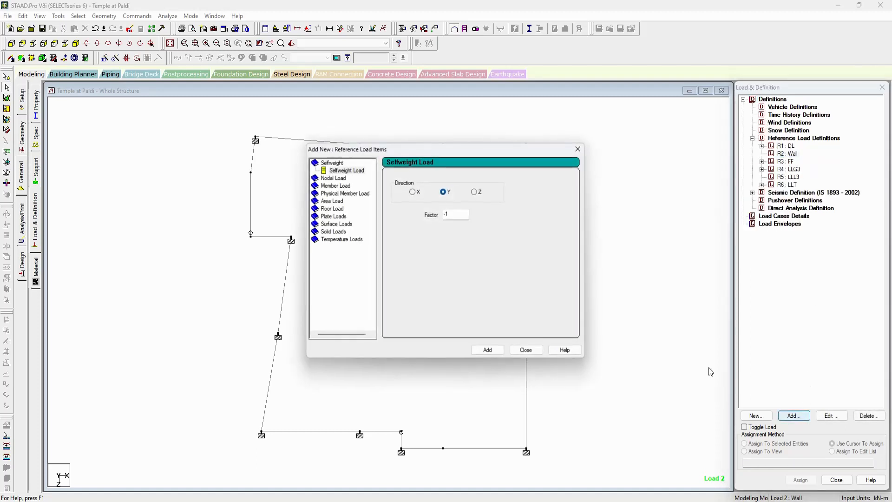
left_click(346, 185)
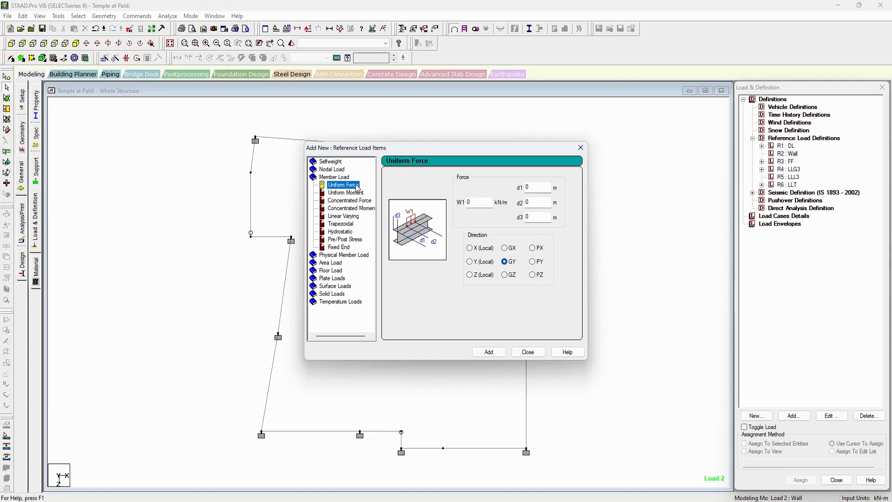
Step: Calculate the wall load as 0.25 * 20 * (4.4 - 0.45) in the built-in calculator and move it clear of the load settings
left_click(59, 16)
left_click(89, 168)
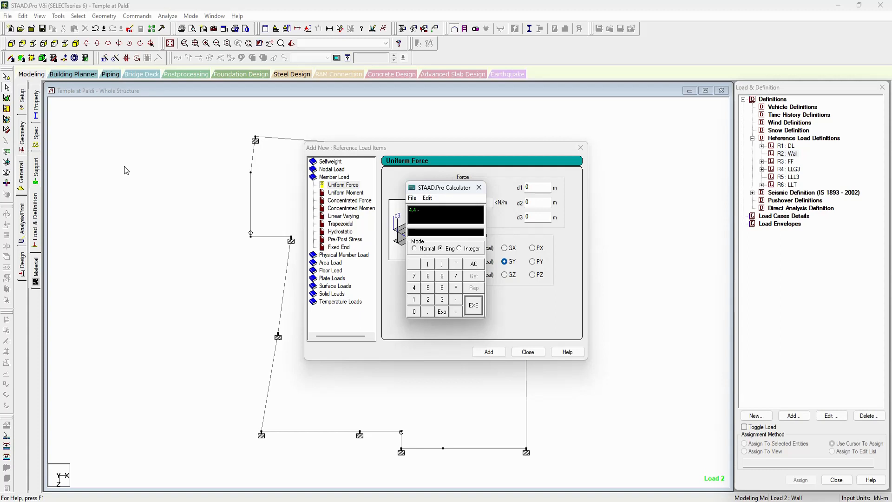
type("4.4 - 0.45")
key("Return")
key("BackSpace")
type("12+0")
key("Return")
key("Escape")
key("Return")
left_click_drag(445, 190, 184, 199)
Step: Add a uniform force of -19.75 kN/m in the GY direction to R2 : Wall and select the new load item
left_click(445, 207)
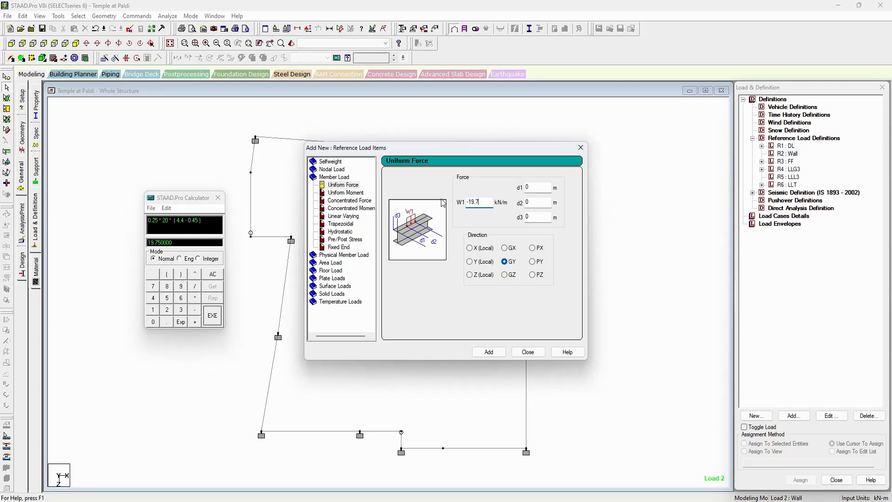
left_click(513, 264)
left_click(489, 352)
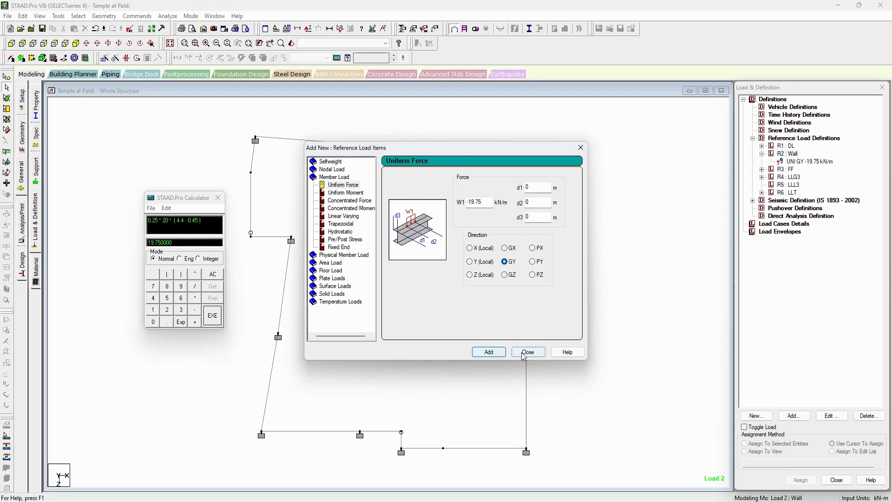
left_click(528, 351)
left_click(794, 161)
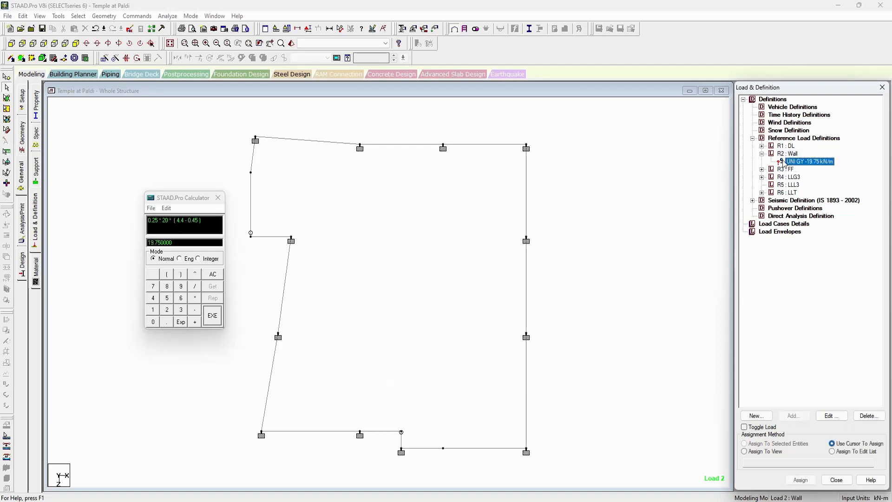
Step: Select all base-level perimeter beams and assign the -19.75 kN/m uniform load to the selected beams
left_click_drag(546, 127, 244, 145)
left_click_drag(247, 131, 259, 246, "ctrl")
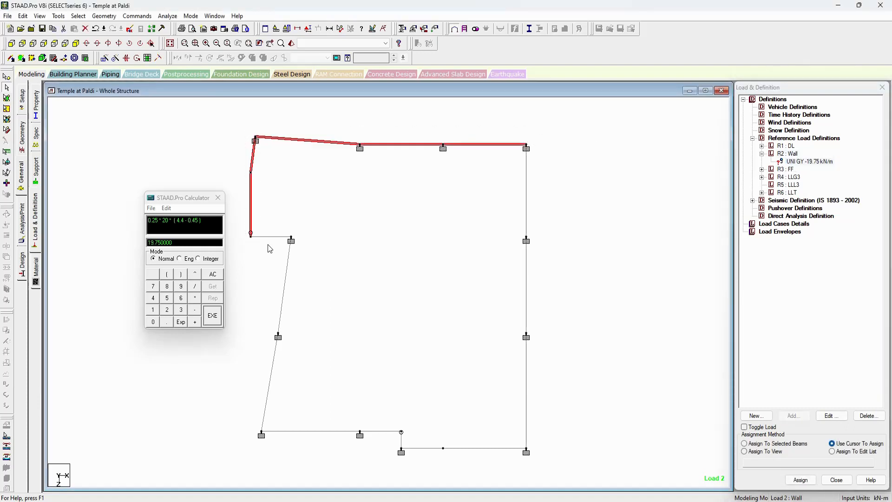
left_click_drag(308, 217, 270, 364)
left_click(267, 396)
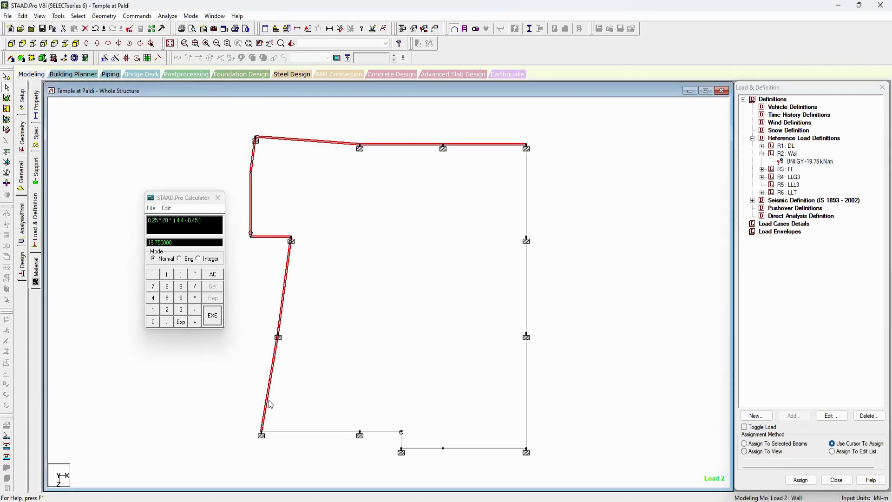
left_click_drag(250, 422, 513, 134)
left_click(791, 445)
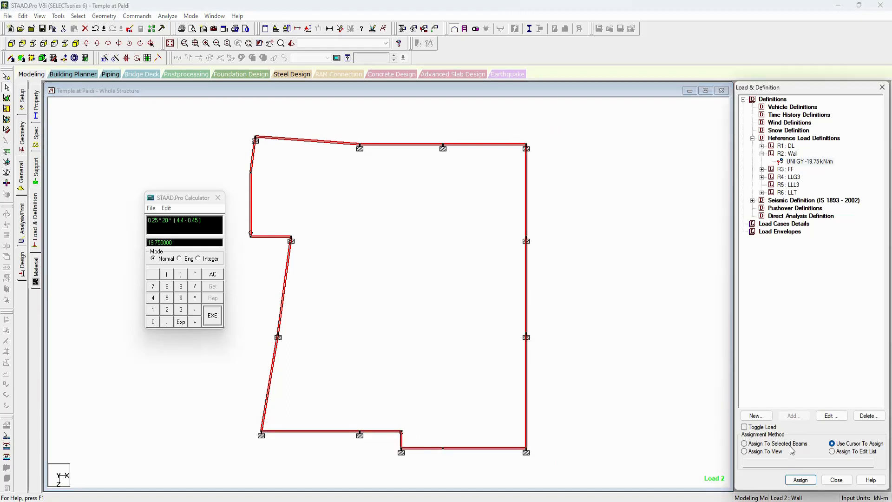
left_click(799, 481)
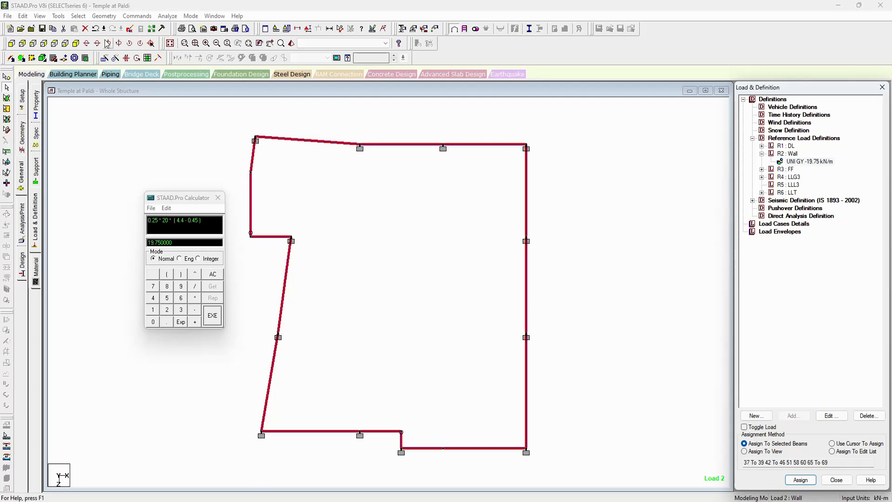
left_click(75, 44)
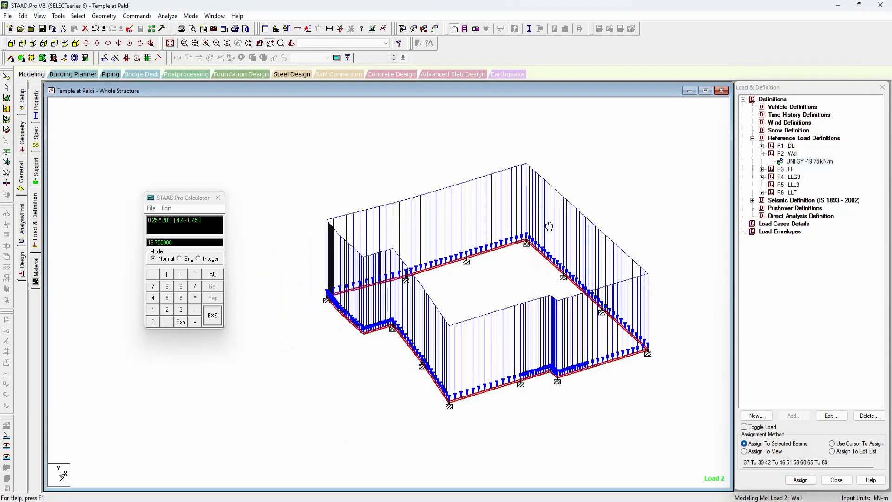
left_click(384, 154)
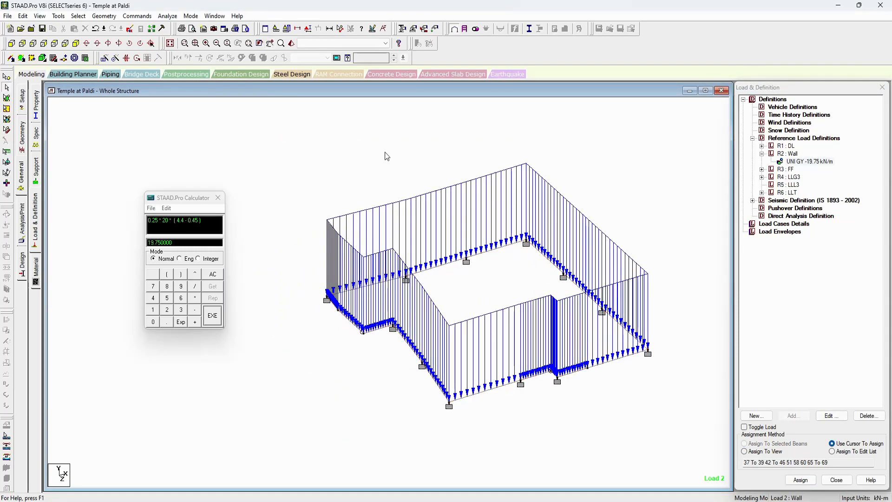
Step: Restore the whole structure, isolate the middle-level beams from the front view and show them from above
left_click(170, 43)
left_click(11, 43)
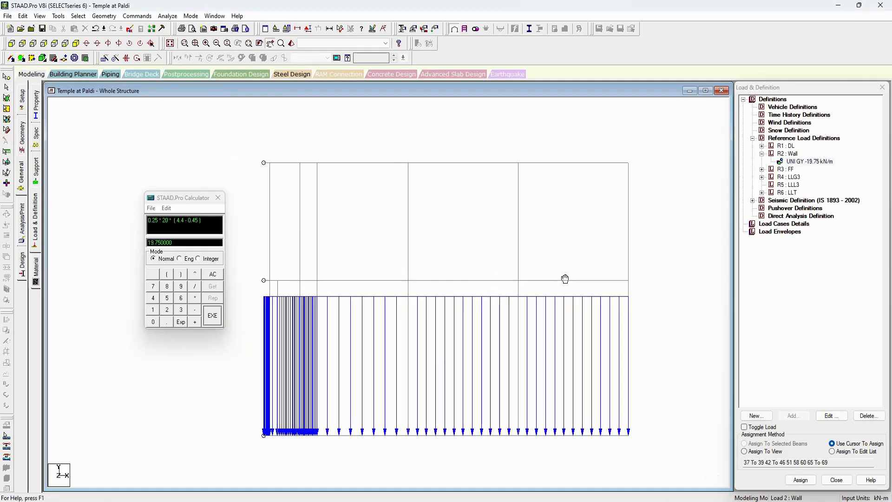
left_click_drag(686, 281, 298, 290)
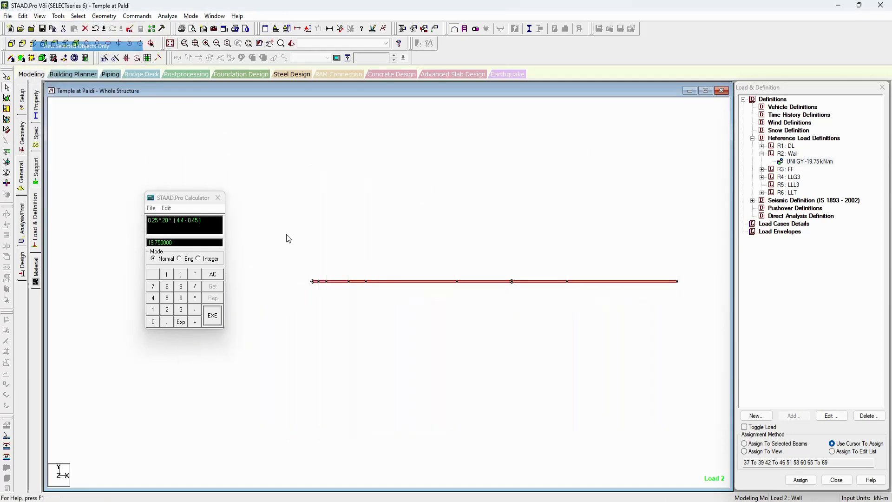
left_click(75, 43)
left_click(349, 164)
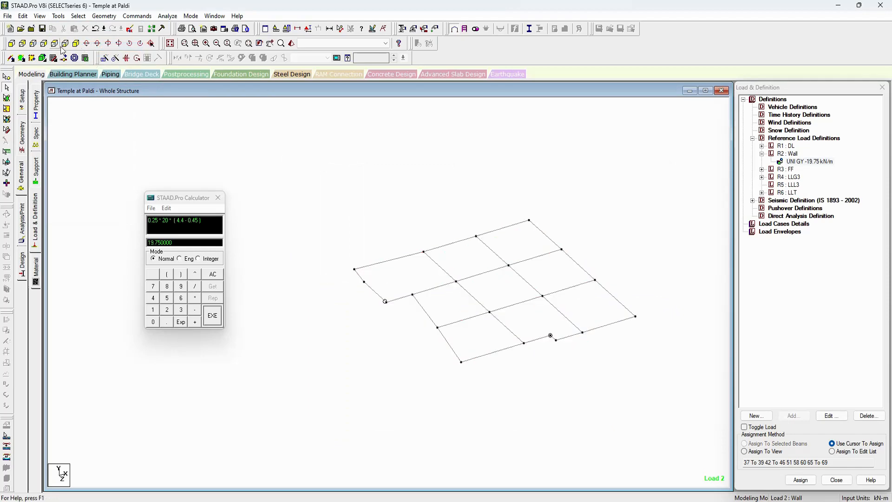
left_click(56, 43)
Step: Check the column and beam layout in the F1 FRAMING drawing in GstarCAD and return to the STAAD.Pro model
left_click(270, 501)
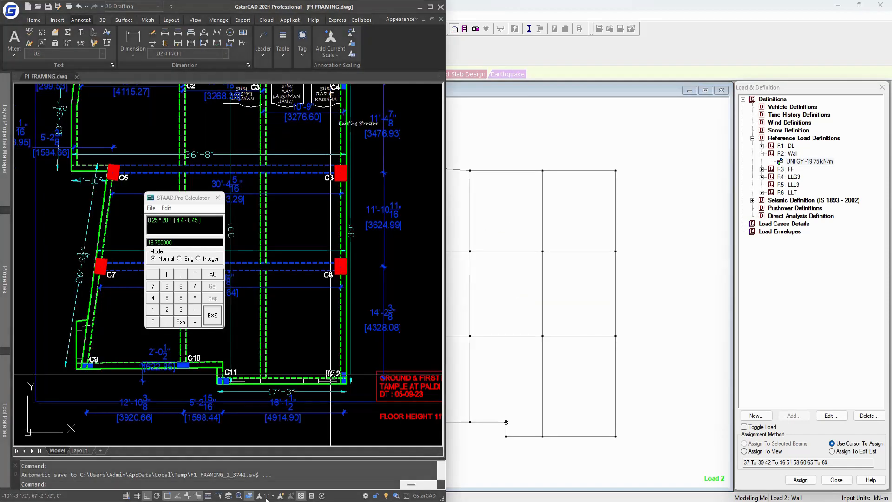
middle_click_drag(269, 267, 312, 333)
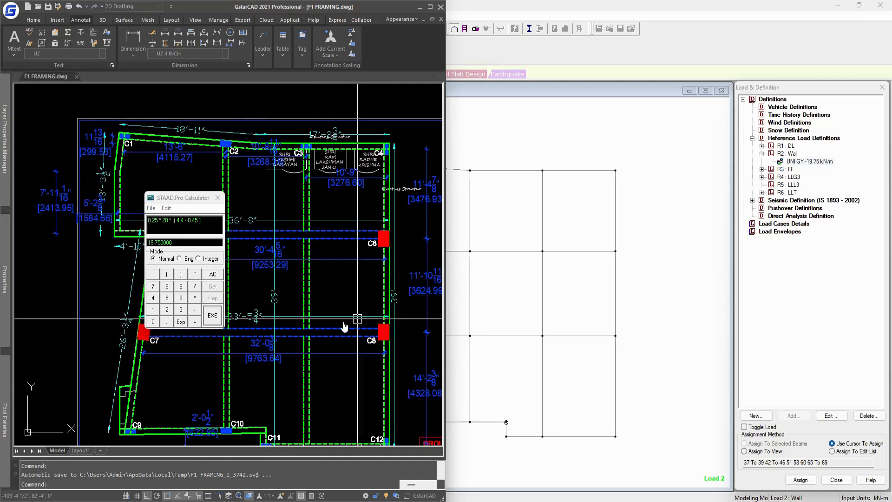
left_click(575, 141)
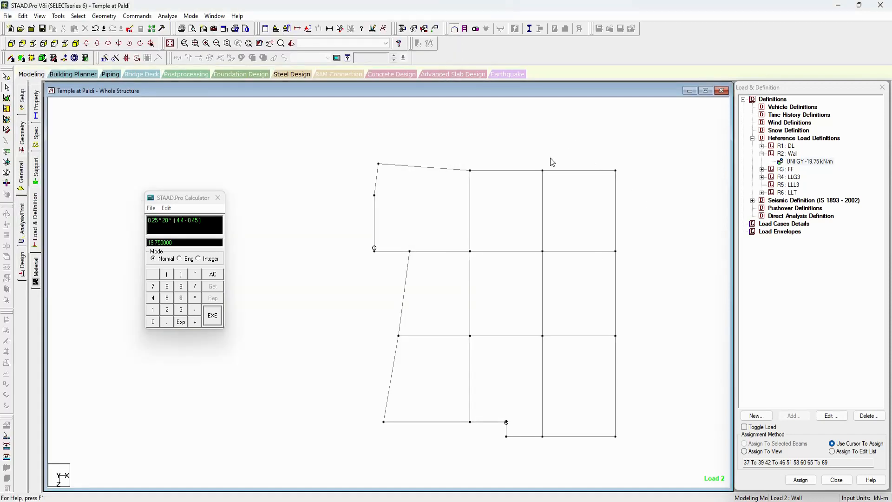
Step: Select all perimeter beams of the isolated middle level
left_click_drag(352, 135, 648, 177)
left_click_drag(641, 153, 411, 233, "ctrl")
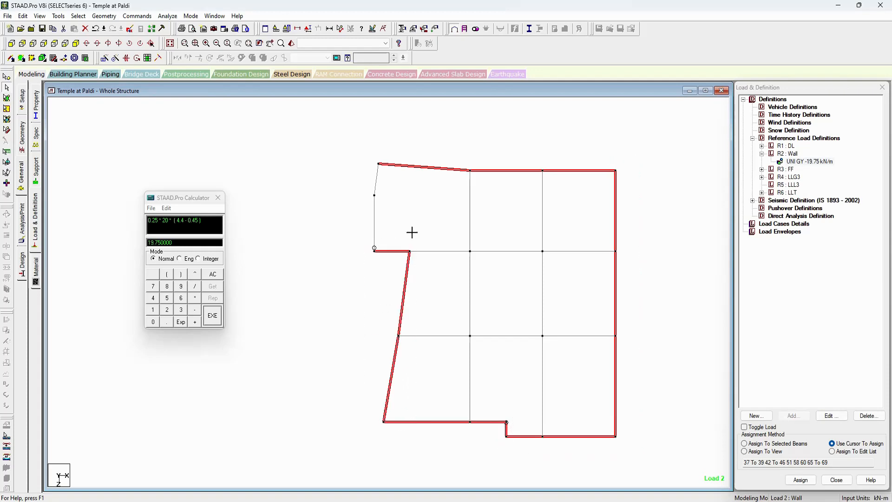
left_click_drag(372, 261, 386, 142, "ctrl")
Step: Start a new load item for R2 : Wall and calculate 3.35 - 0.45 and 2.9 * 5 in the calculator
left_click(787, 153)
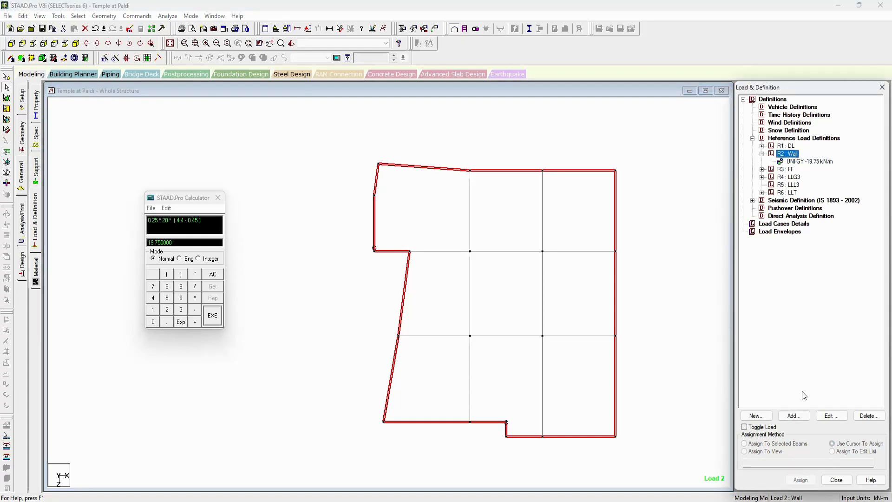
left_click(793, 416)
left_click_drag(403, 153, 655, 166)
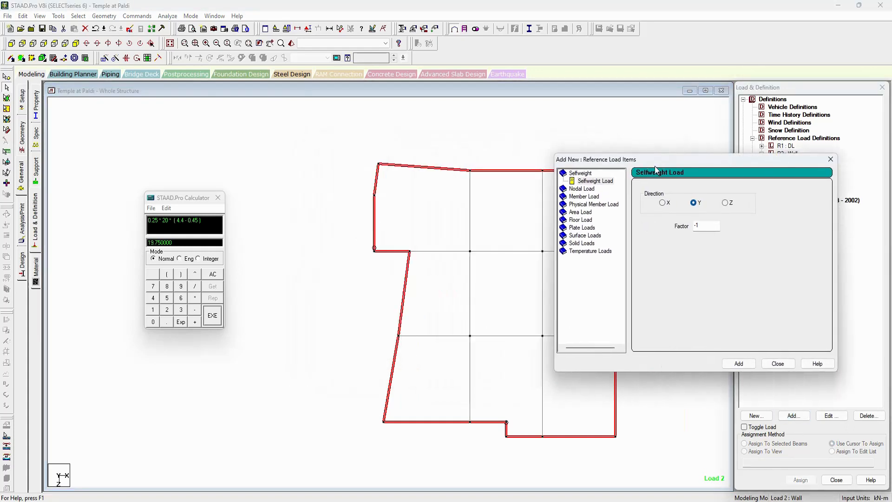
left_click(214, 275)
type("3.35 -")
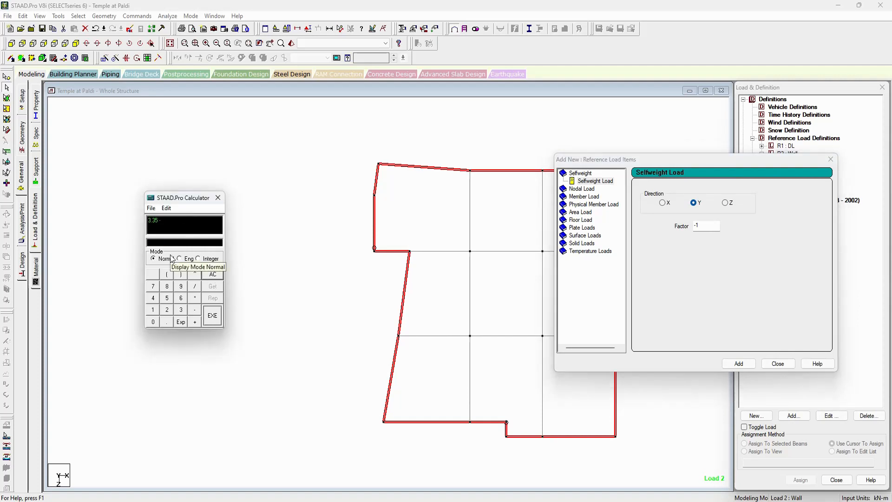
type(" 0.45")
key("Return")
type("2")
key("Escape")
key("Return")
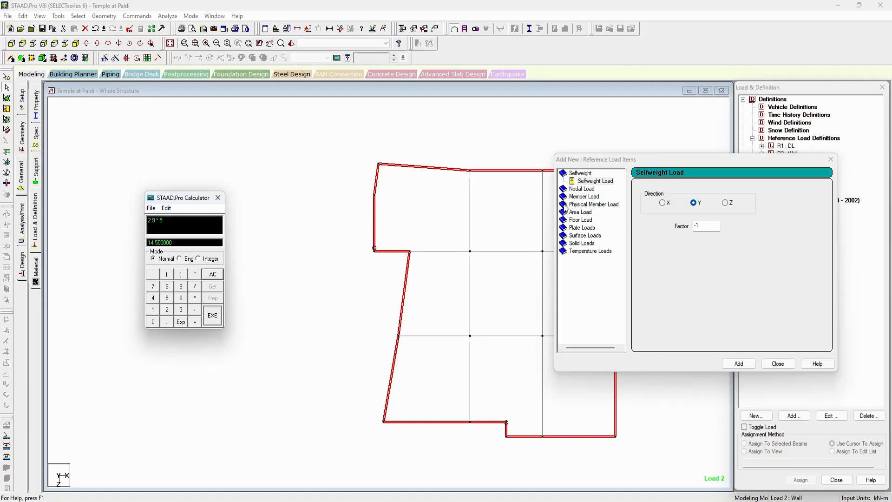
Step: Add a uniform member force of -14.5 kN/m in the GY direction to R2 : Wall and select the new load item
left_click(587, 196)
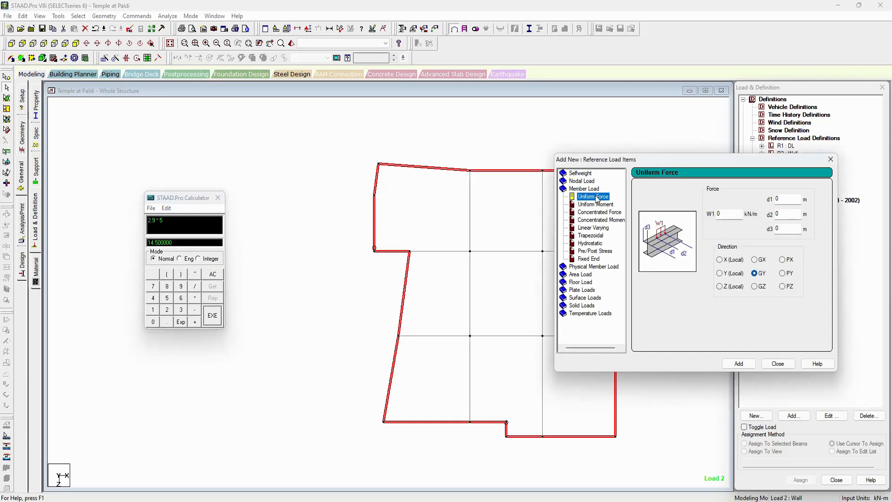
left_click_drag(725, 214, 677, 214)
type("-14.5")
left_click_drag(718, 161, 266, 78)
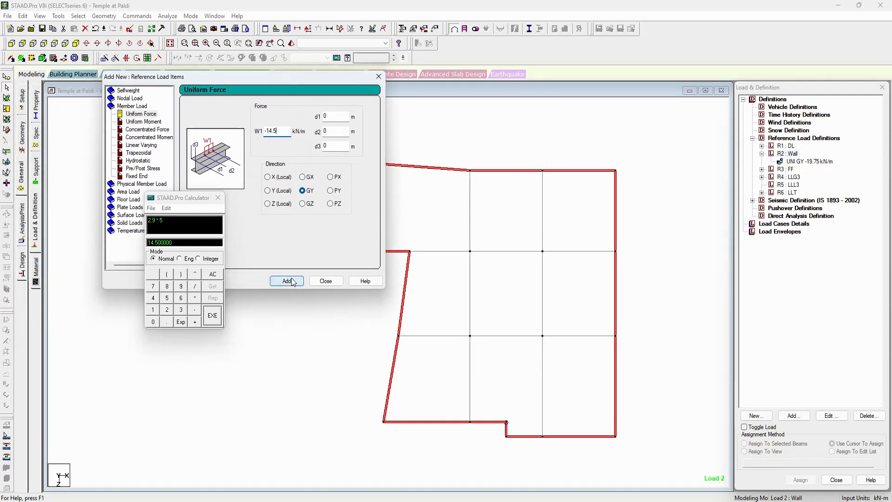
left_click(287, 281)
left_click(319, 281)
left_click(808, 169)
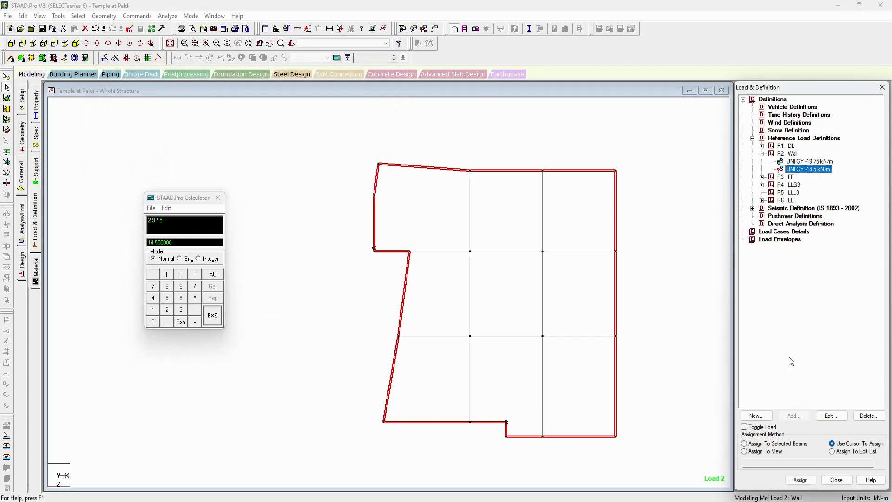
Step: Assign the -14.5 kN/m load to the selected middle-level perimeter beams and display the whole structure again
left_click(773, 445)
left_click(801, 480)
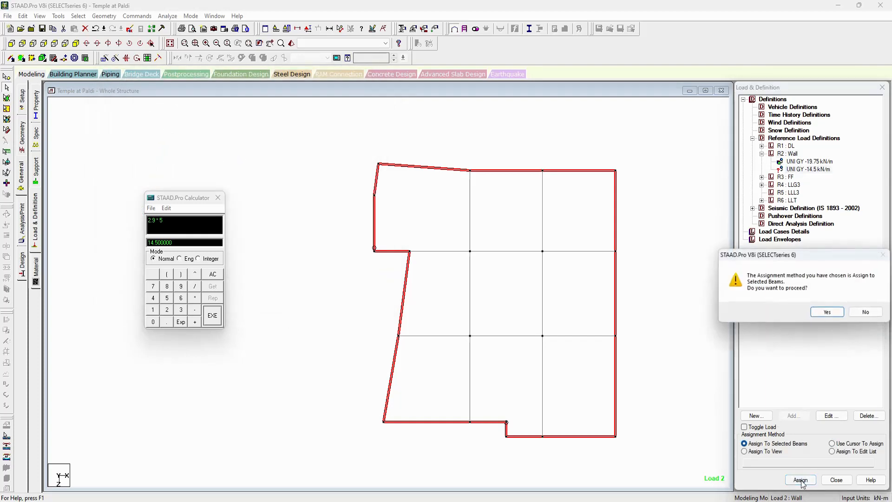
key("Return")
left_click(170, 44)
left_click(223, 127)
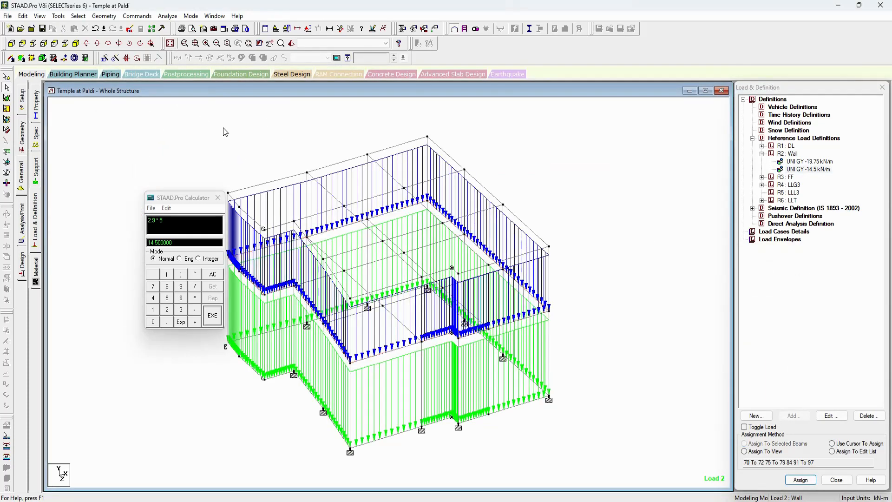
Step: Isolate the top-level beams, view them from above and select all perimeter beams
left_click(11, 44)
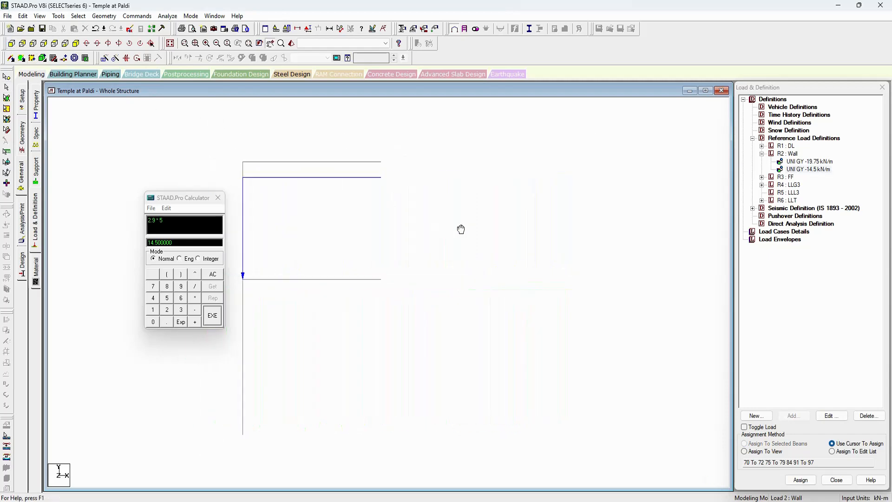
left_click_drag(680, 188, 250, 123)
key("alt+v")
key("v")
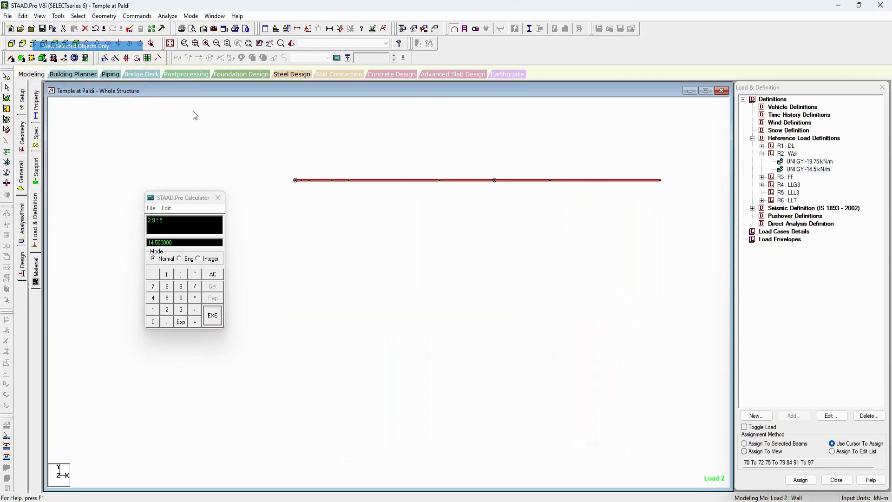
left_click(54, 43)
left_click_drag(337, 163, 389, 264)
left_click_drag(365, 300, 370, 166, "ctrl")
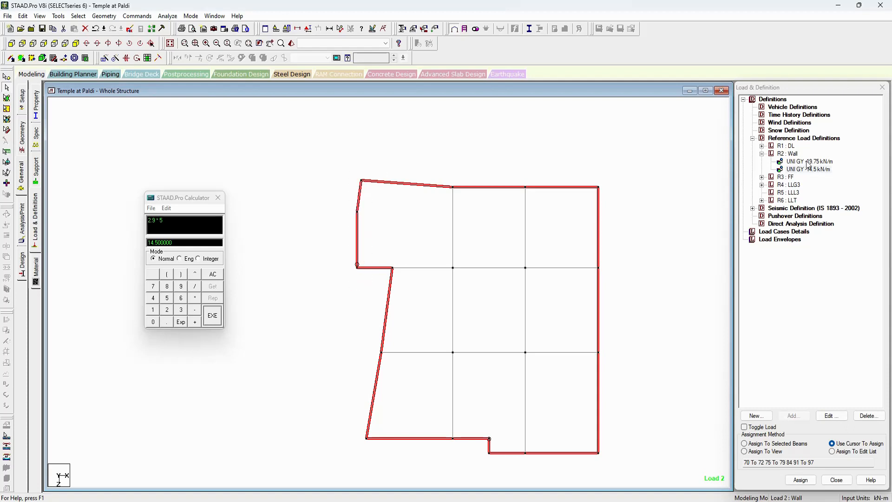
Step: Add a uniform member force of -5 kN/m in the GY direction to R2 : Wall and select the new load item
left_click(790, 154)
left_click(794, 415)
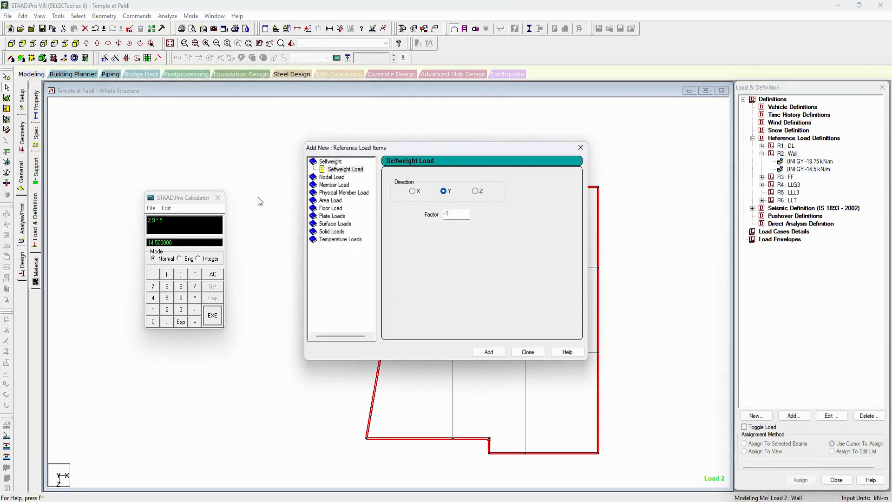
left_click(334, 184)
left_click(479, 203)
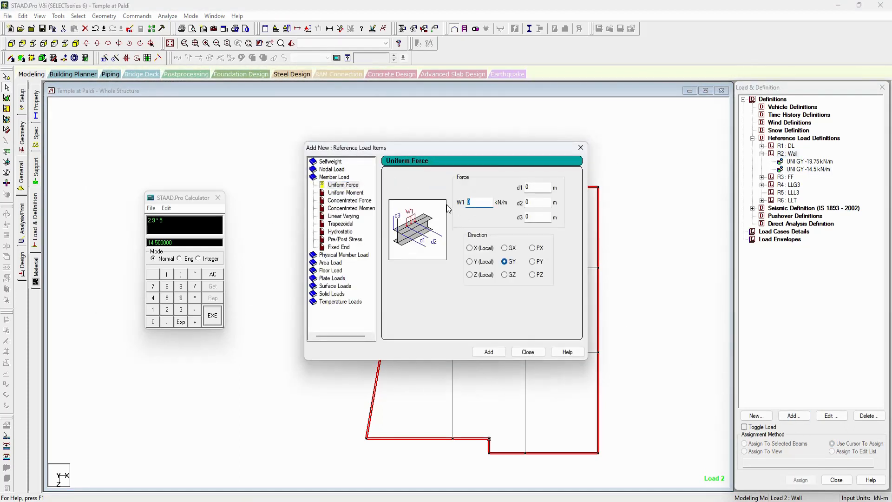
left_click(488, 352)
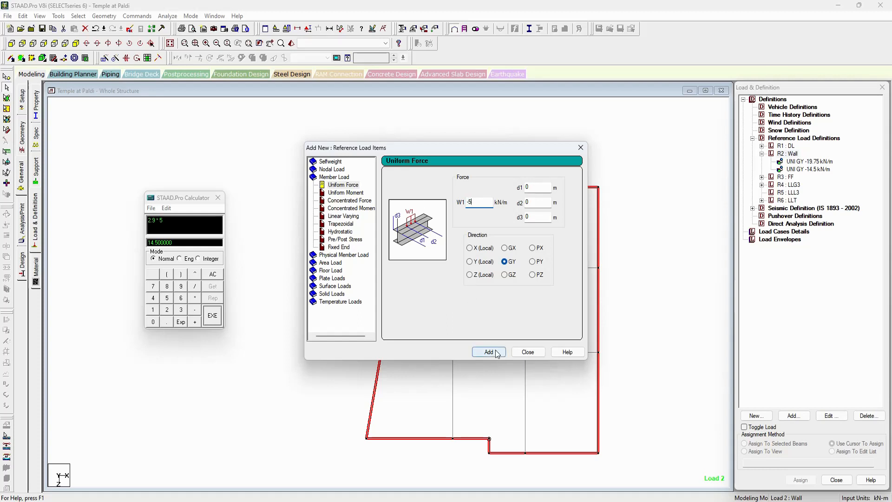
left_click(527, 351)
left_click(805, 178)
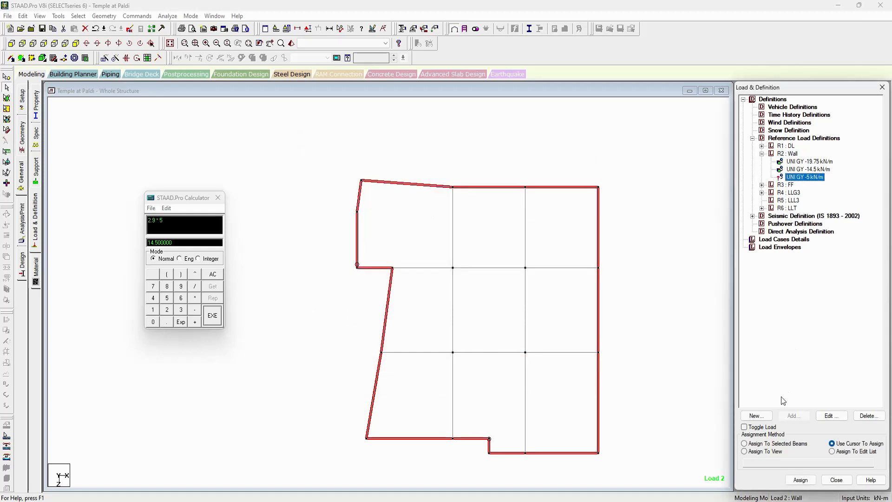
Step: Assign the -5 kN/m load to the selected top-level perimeter beams, display the whole structure and close the calculator
left_click(773, 444)
left_click(801, 479)
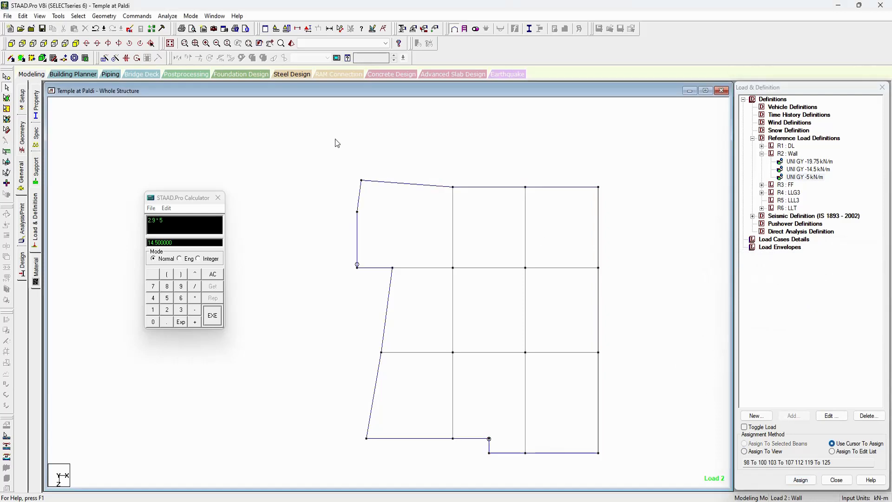
left_click(170, 43)
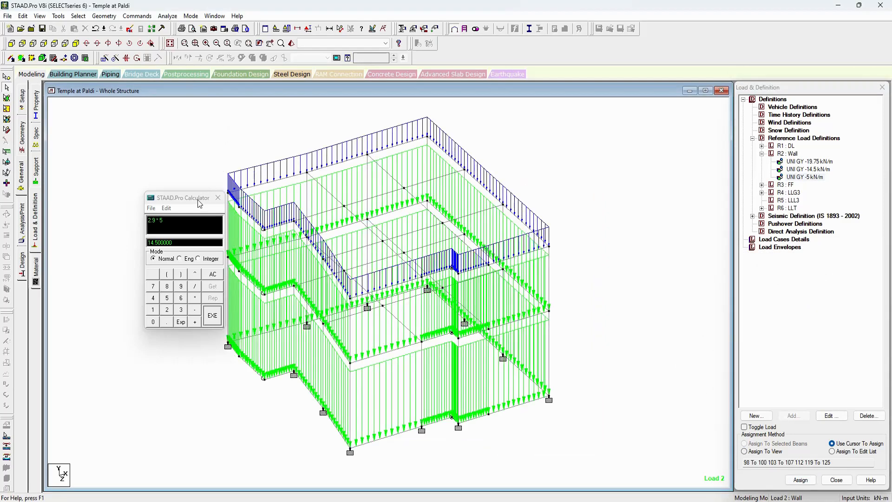
left_click(217, 198)
key("Return")
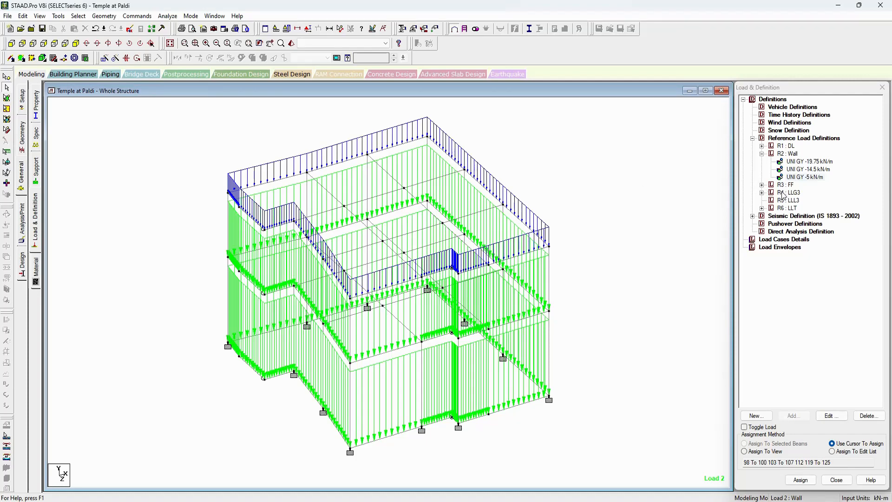
Step: Start adding a reference load to the zone 0.16 parameter entry under Seismic Definition (IS 1893 - 2002)
left_click(753, 215)
left_click(785, 223)
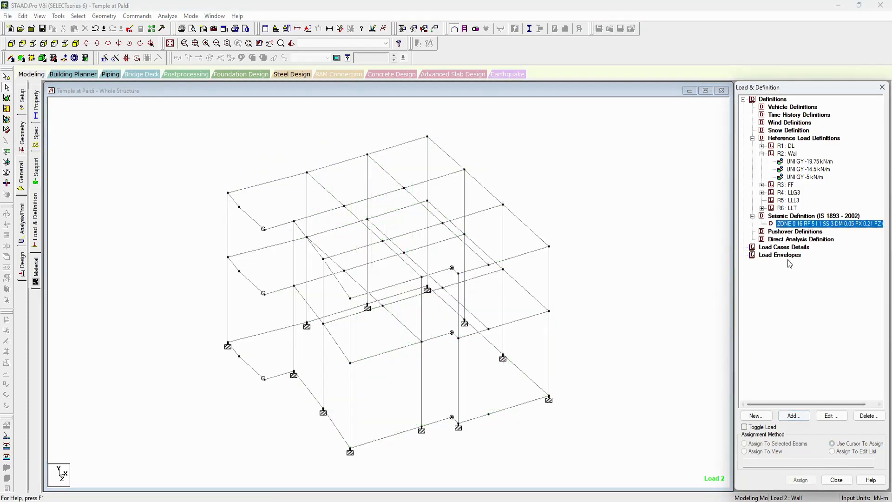
left_click(794, 416)
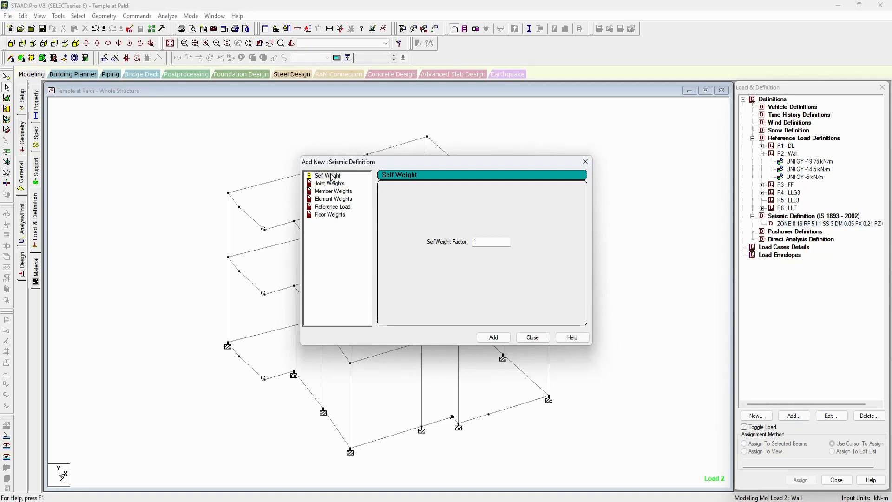
left_click(328, 208)
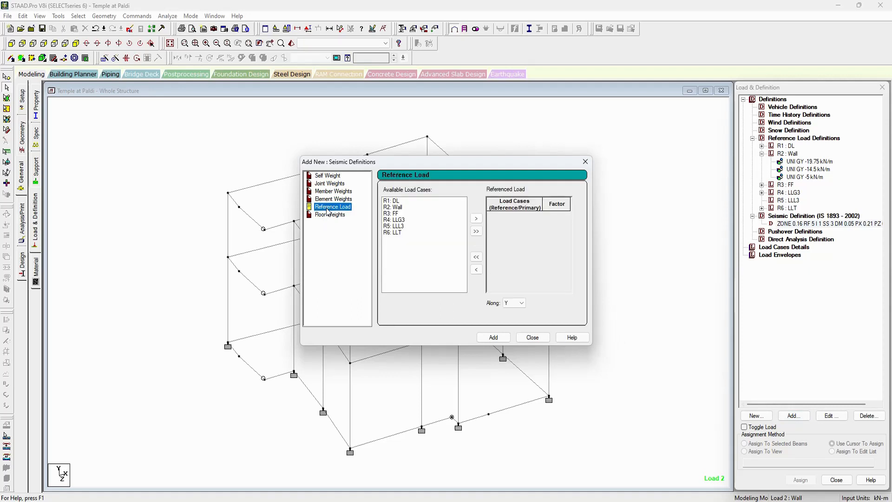
left_click_drag(387, 204, 400, 229)
left_click(476, 218)
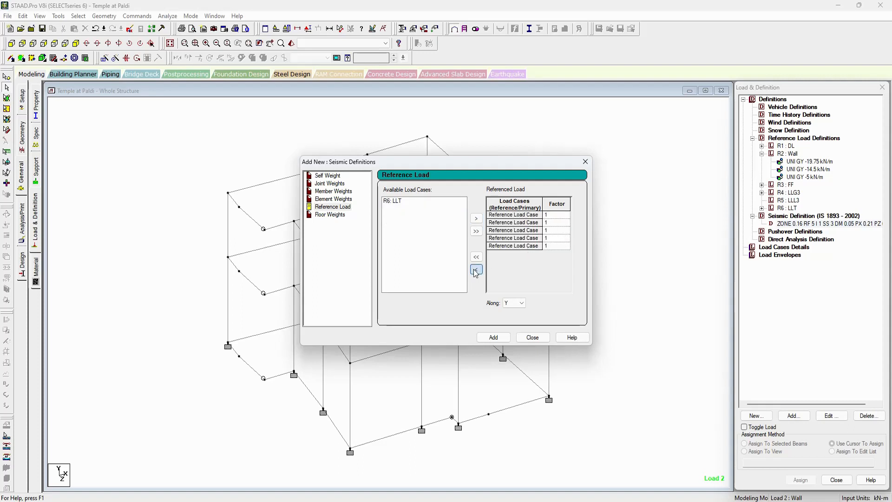
left_click(525, 215)
left_click(476, 257)
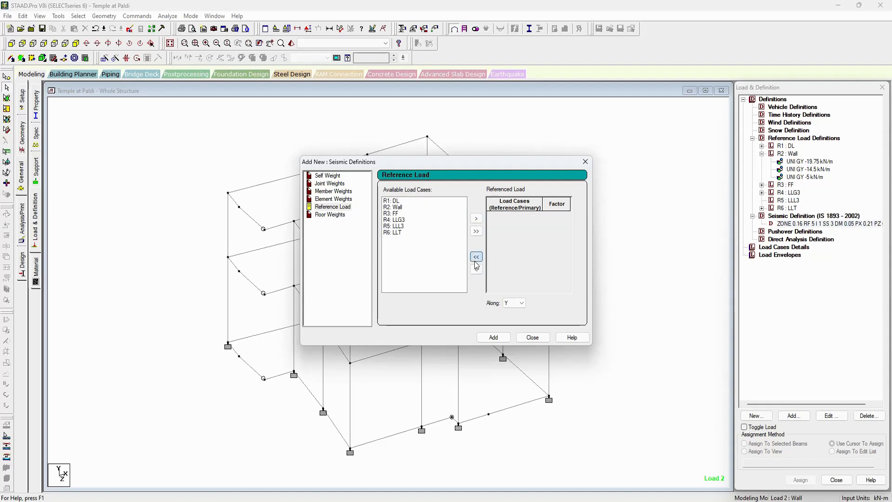
Step: Reference load cases R1, R2 and R3 with factor 1 and R4: LLG3 with factor 0.5 for the seismic definition
left_click_drag(393, 201, 393, 213)
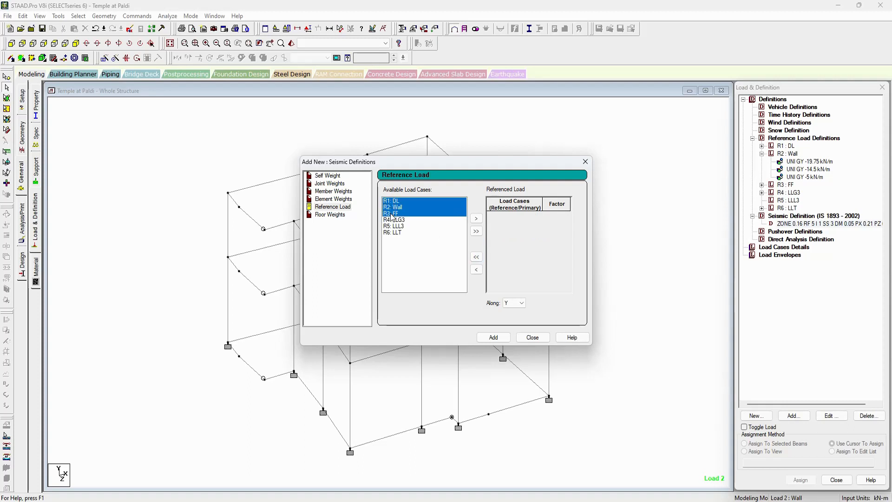
left_click(477, 218)
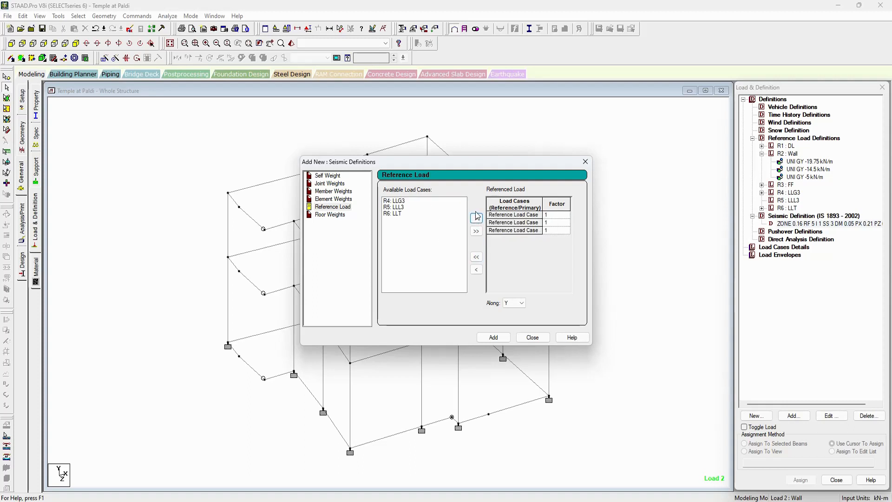
left_click(403, 201)
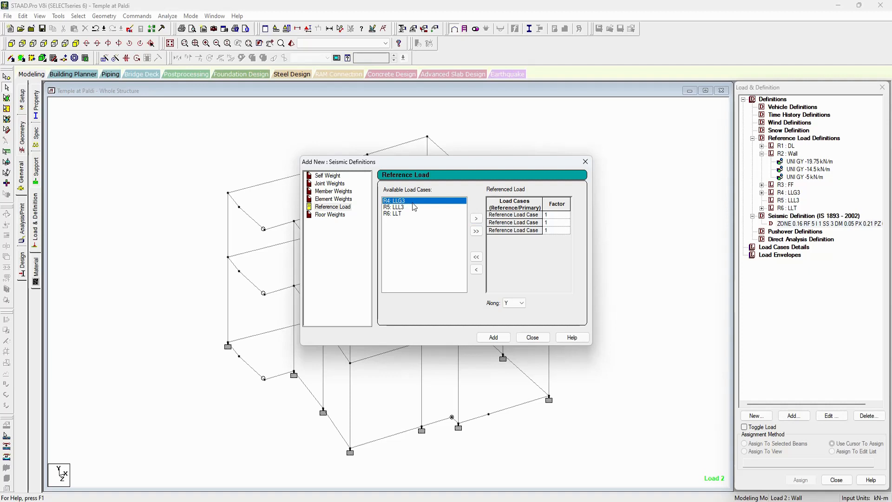
left_click(476, 218)
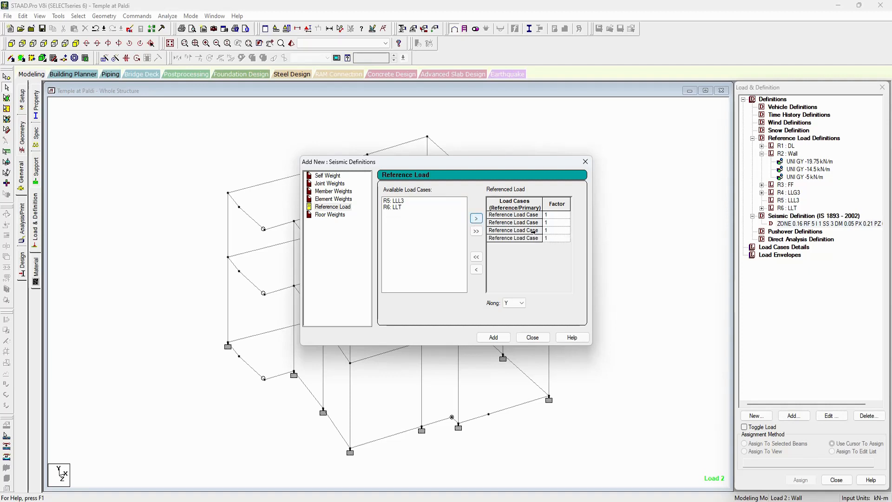
left_click(558, 239)
left_click_drag(543, 204, 553, 203)
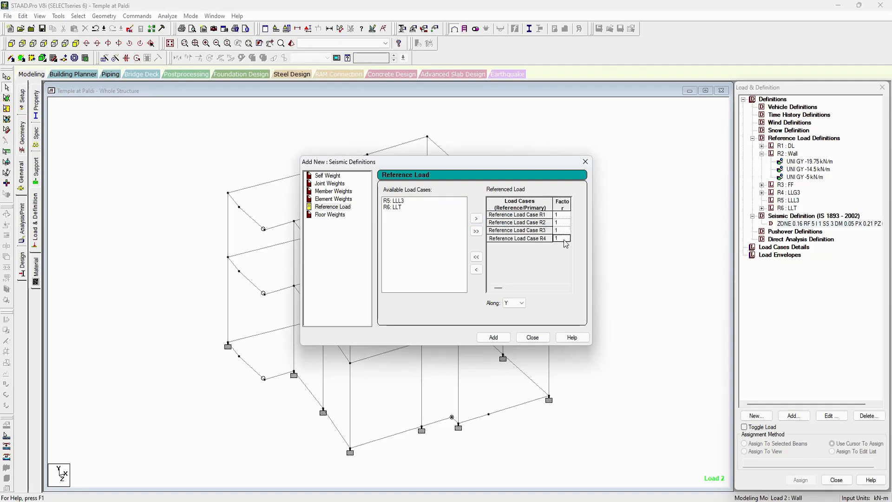
type("0.5")
Step: Include R5: LLL3 with factor 0.25 and add the reference loads along Y to the seismic definition
left_click(404, 201)
left_click(476, 218)
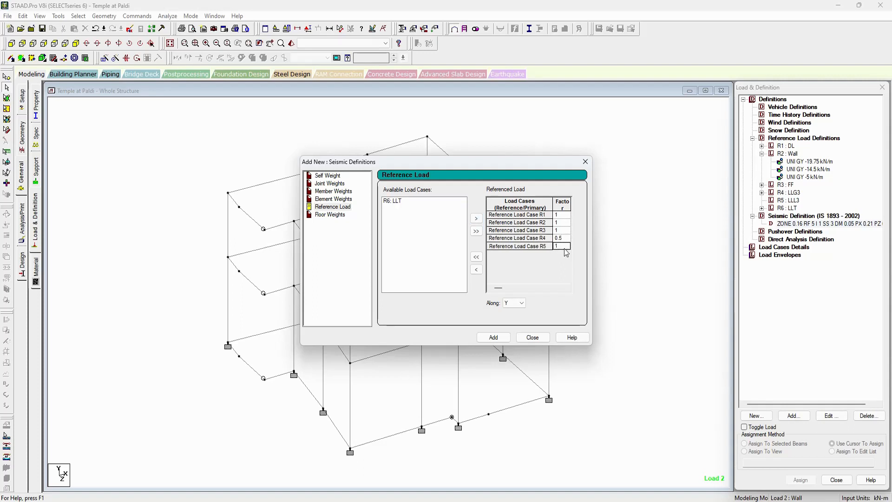
left_click(558, 245)
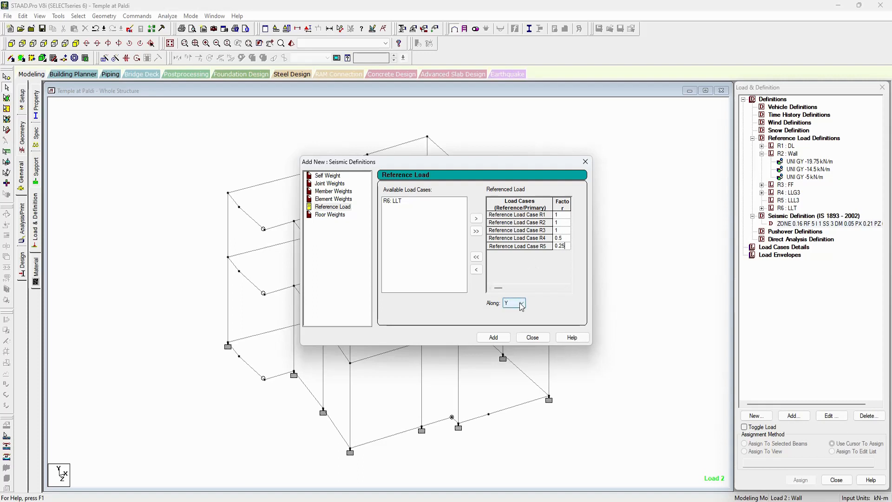
left_click(514, 305)
left_click(511, 319)
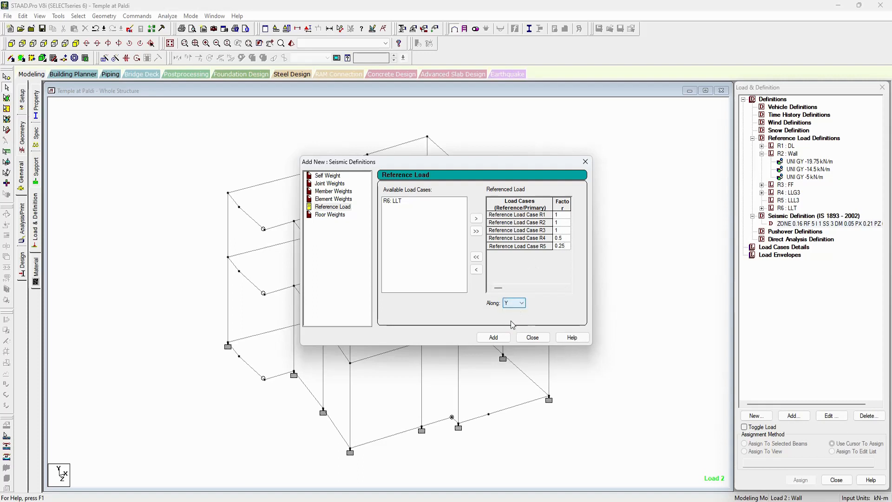
left_click(493, 338)
left_click(533, 337)
left_click(816, 242)
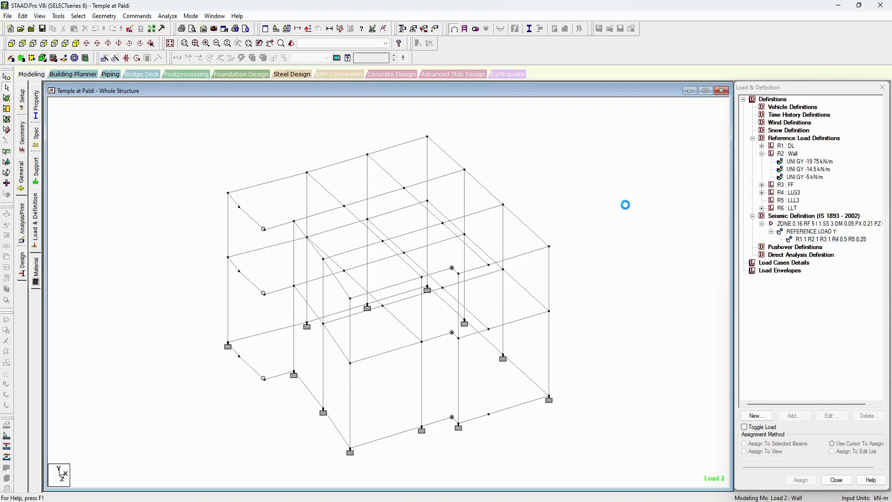
Step: Add primary load case 1 with loading type Dead and the title DL
left_click(791, 264)
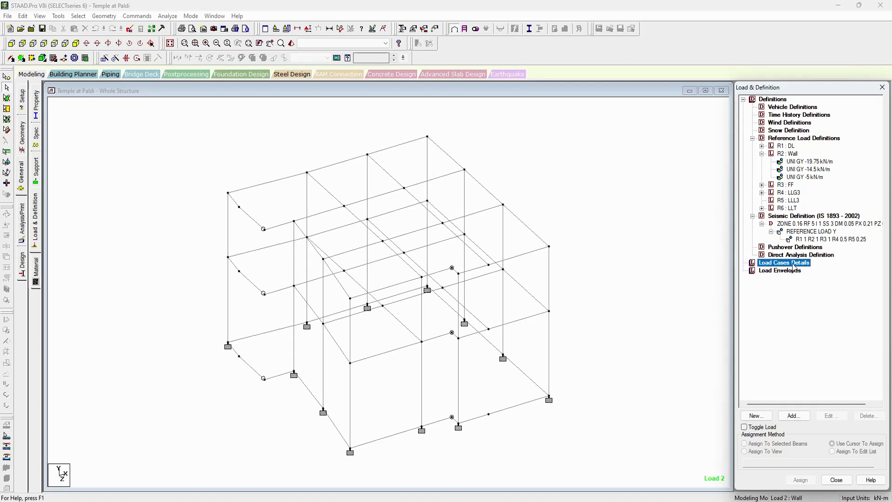
left_click(794, 416)
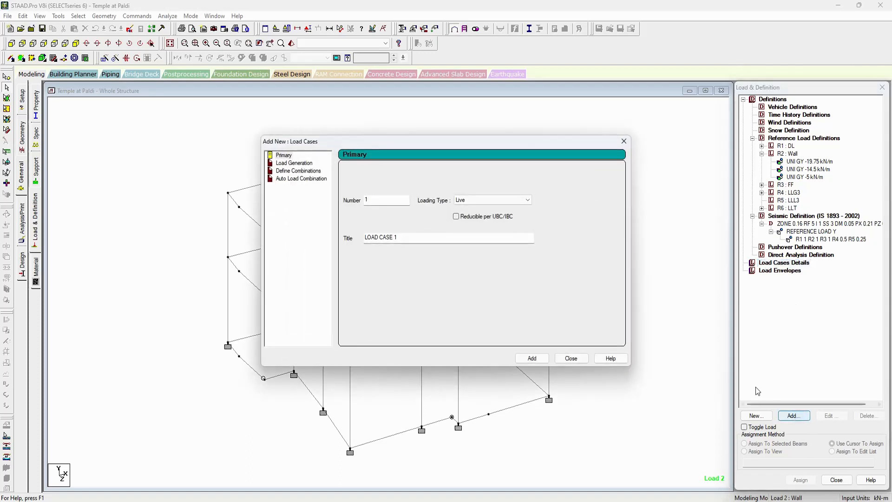
left_click(486, 201)
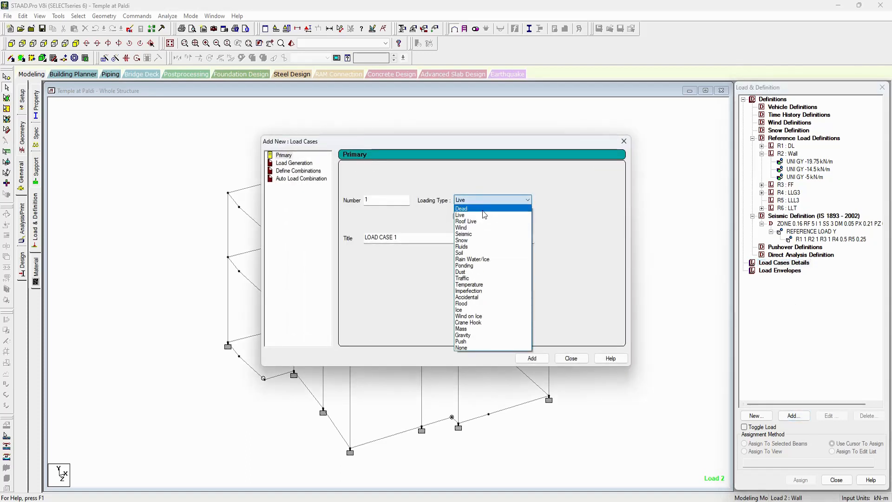
left_click(469, 208)
key("Tab")
type("D")
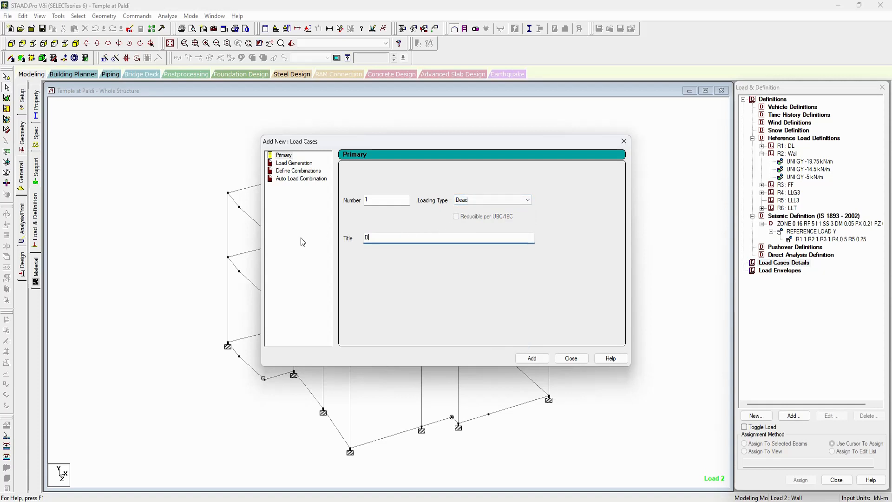
type("L")
left_click(532, 358)
Step: Add primary load case 2 with loading type Live and the title LL, and finish adding load cases
left_click(474, 200)
left_click(471, 216)
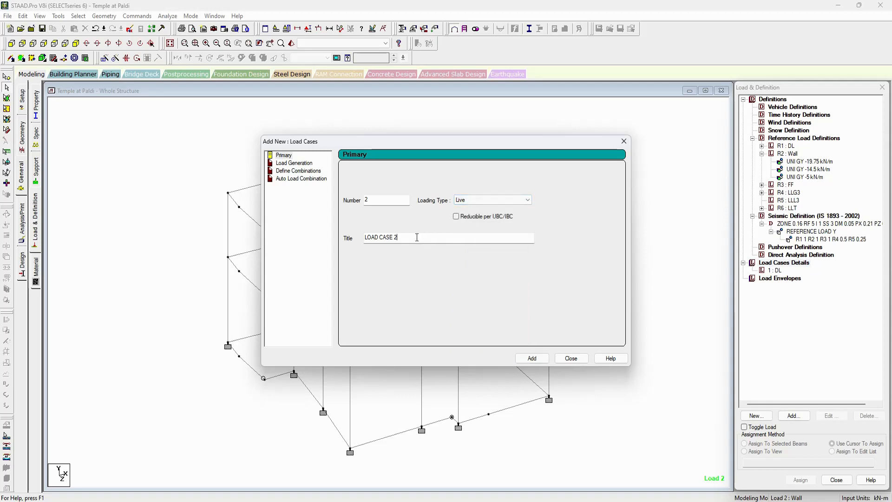
left_click_drag(437, 238, 332, 240)
type("LL")
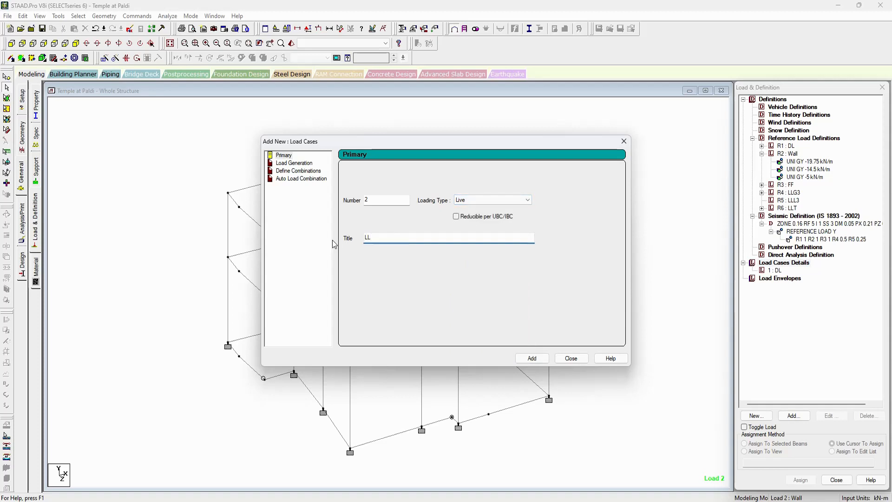
left_click(532, 357)
left_click(574, 358)
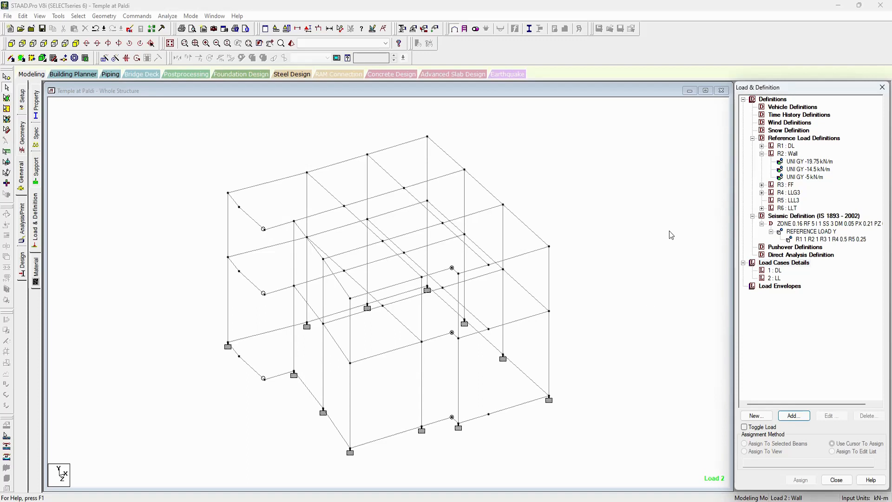
Step: Delete the primary load cases DL and LL
left_click(780, 272)
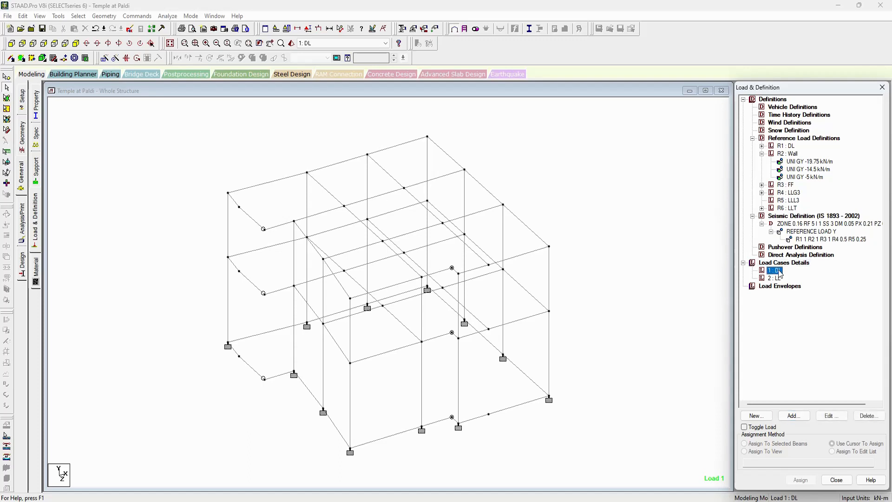
key("Delete")
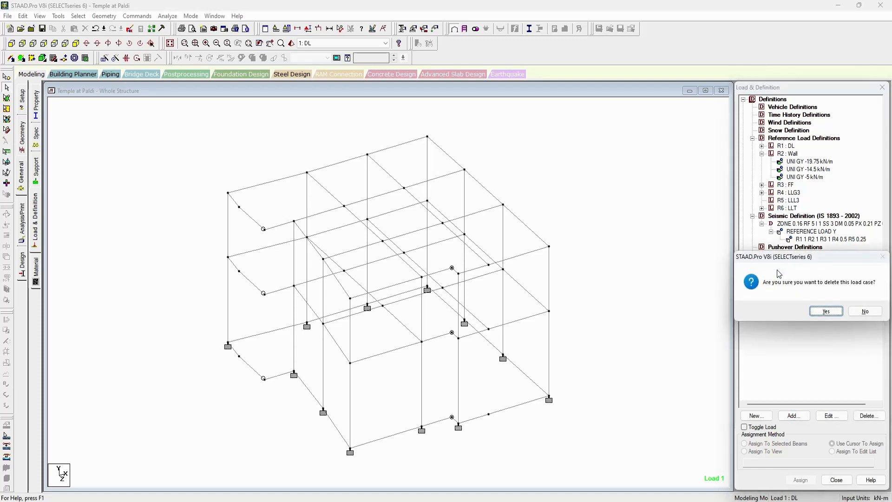
key("Return")
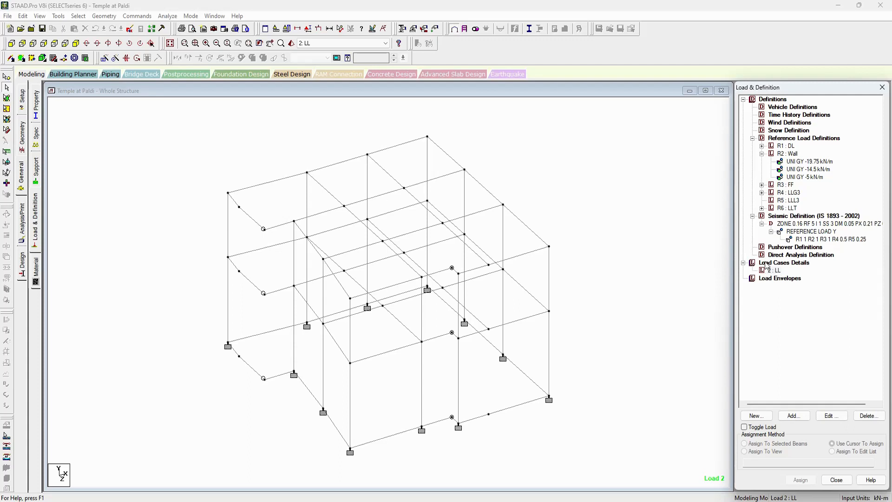
left_click(779, 271)
key("Delete")
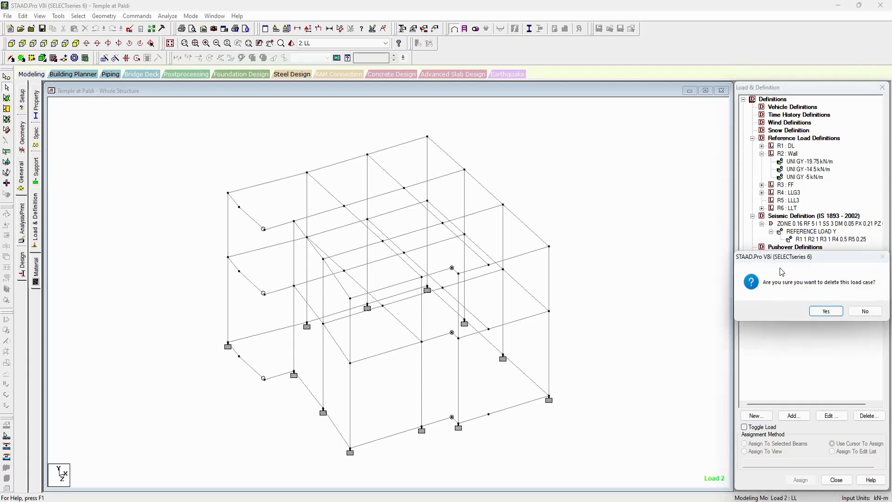
key("Return")
Step: Add primary load case 1 with loading type Seismic and the title EQX
left_click(794, 415)
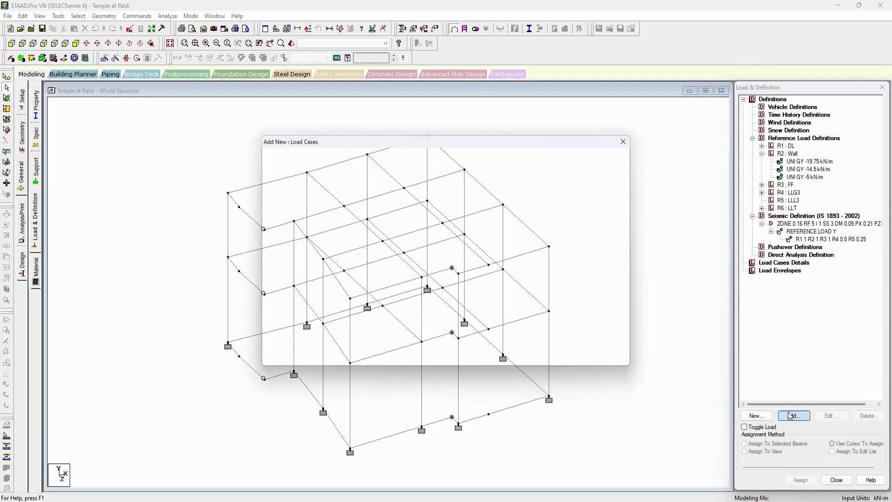
left_click(505, 200)
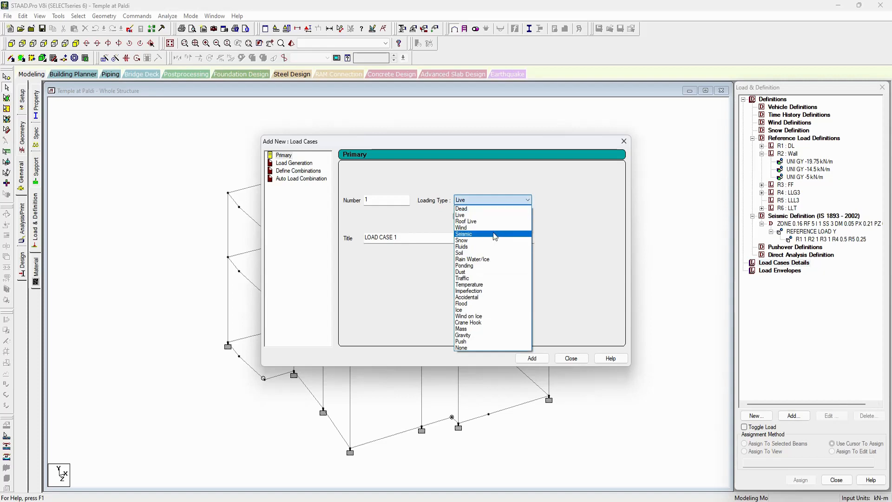
left_click(465, 233)
left_click_drag(464, 237, 358, 235)
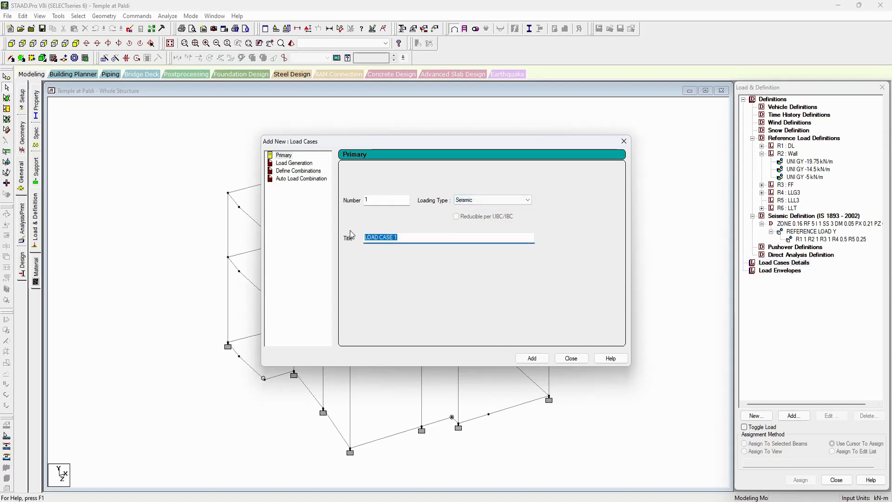
type("eq")
left_click(532, 358)
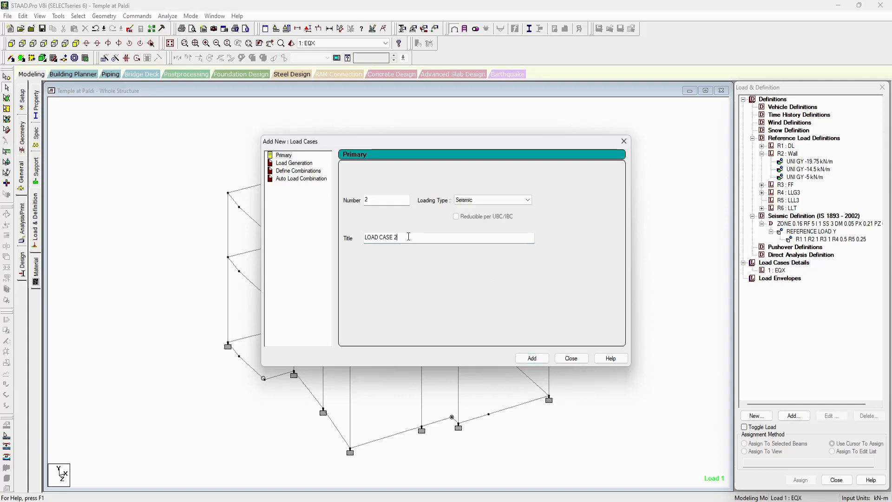
Step: Add primary load case 2 with loading type Seismic and the title EQZ
left_click_drag(409, 238, 330, 237)
type("eqz")
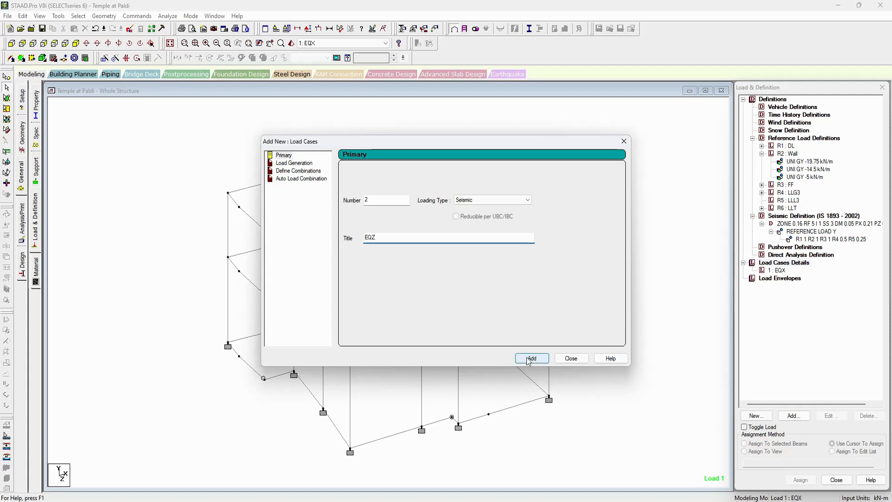
left_click(542, 358)
Step: Add primary load case 3 with the title DL and loading type Dead
left_click_drag(393, 238, 332, 239)
type("DL")
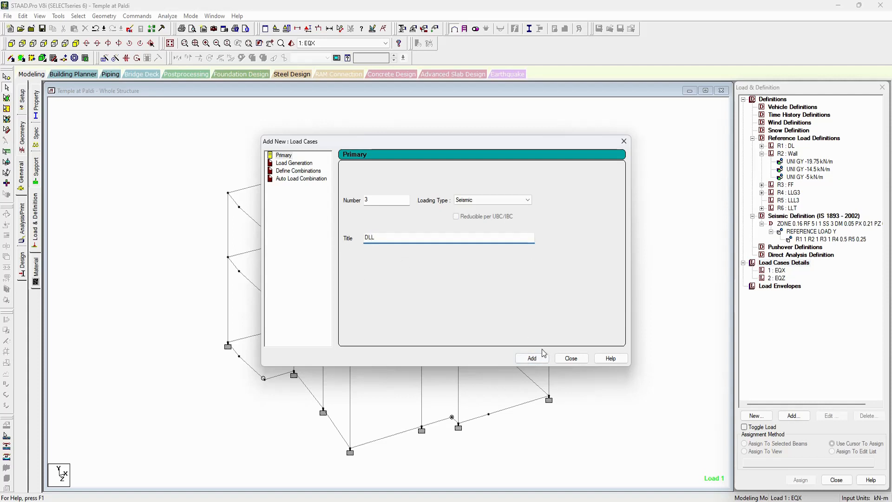
left_click(511, 199)
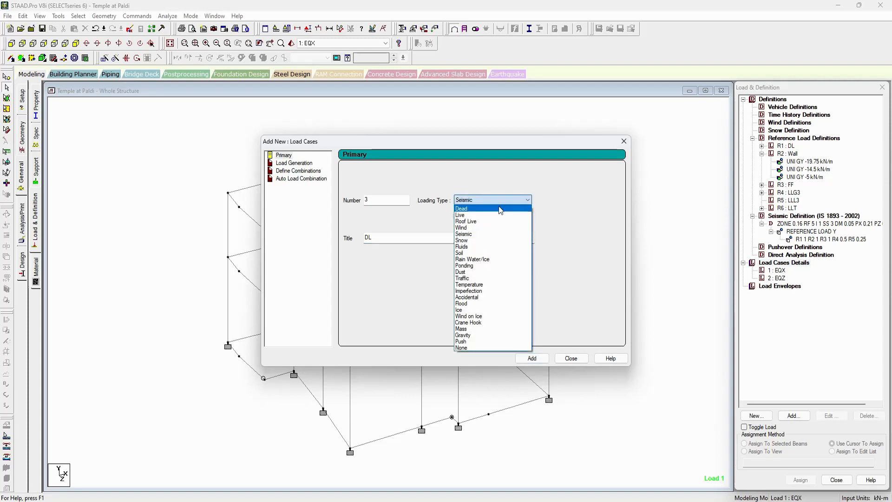
left_click(498, 206)
left_click(530, 358)
Step: Add primary load case 4 with the title LL and loading type Live, and finish adding load cases
left_click_drag(409, 239, 333, 238)
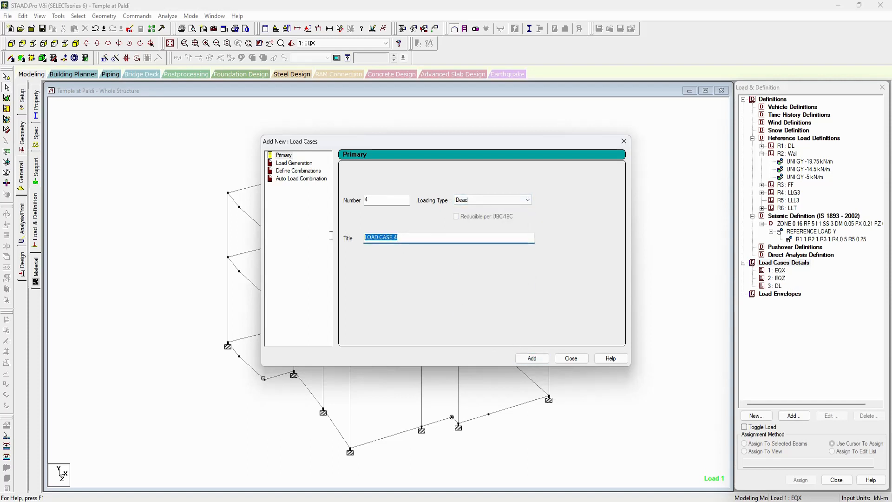
type("LL")
left_click(527, 200)
left_click(488, 215)
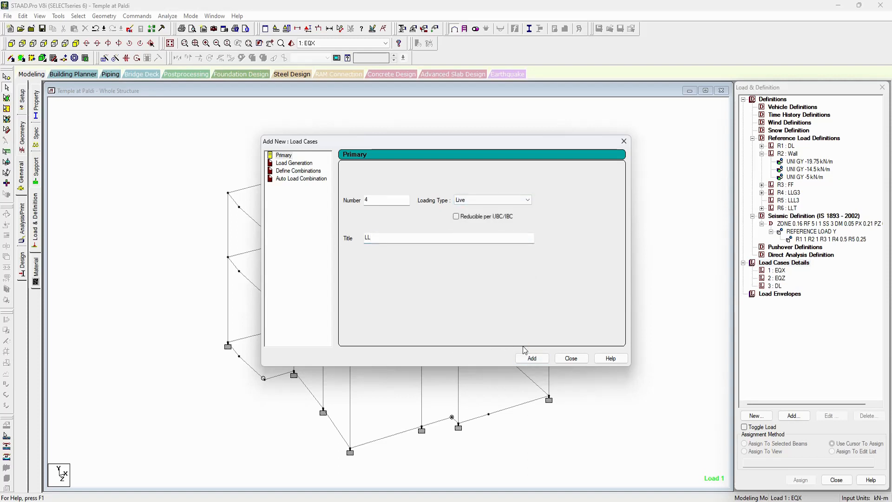
left_click(529, 358)
left_click(570, 359)
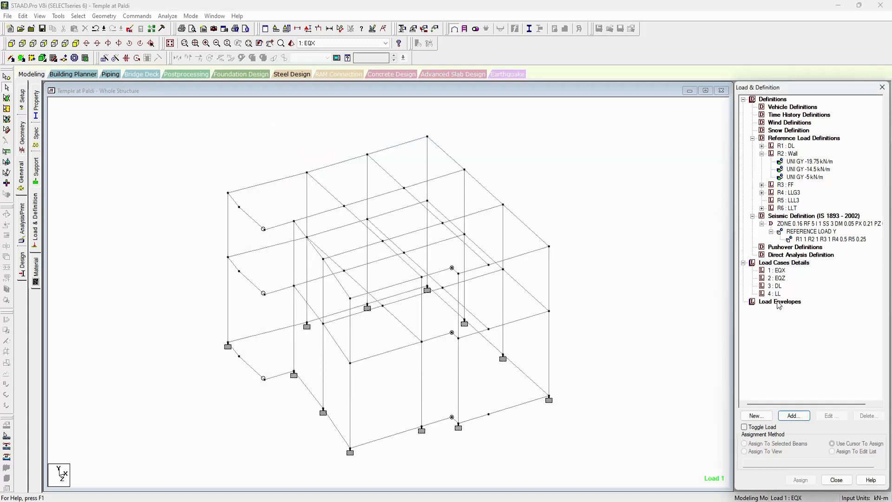
Step: Add a seismic load in the X direction with factor 1 to load case EQX
left_click(780, 271)
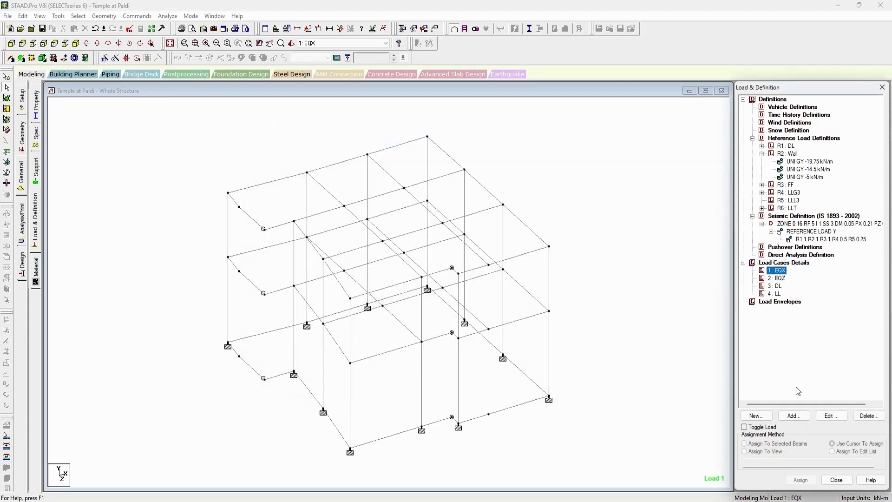
left_click(793, 416)
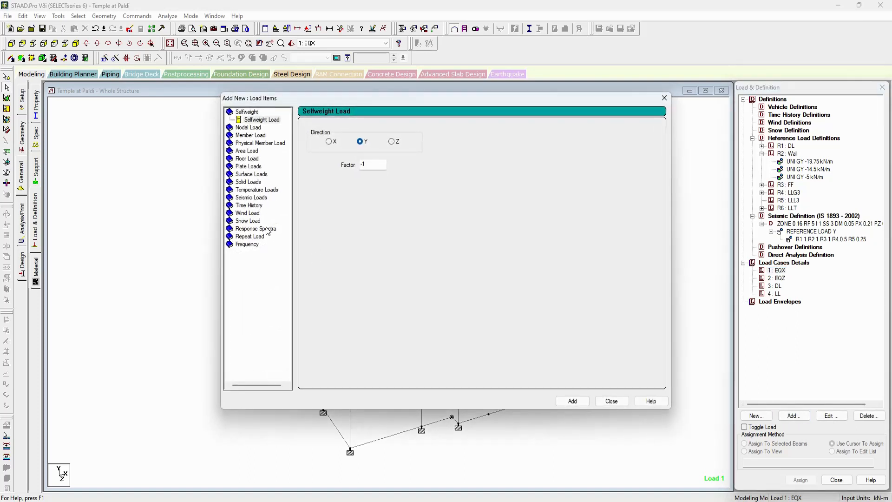
left_click(263, 197)
left_click(320, 137)
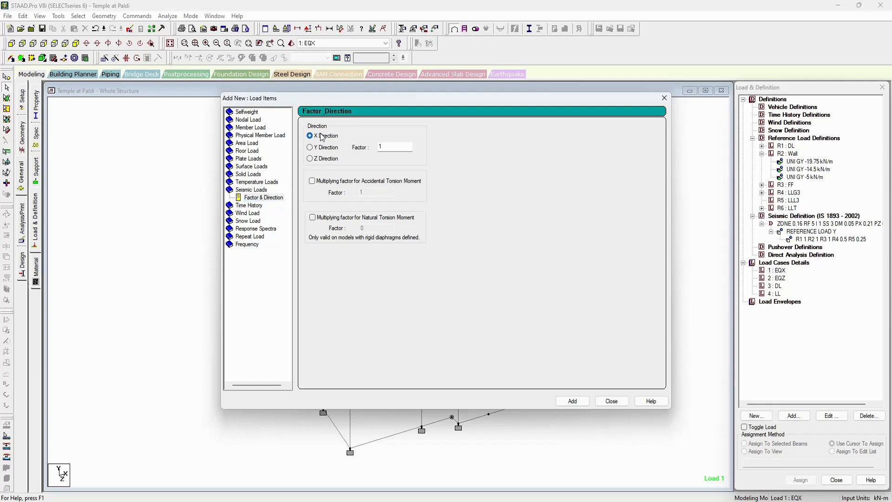
left_click(395, 147)
left_click(570, 400)
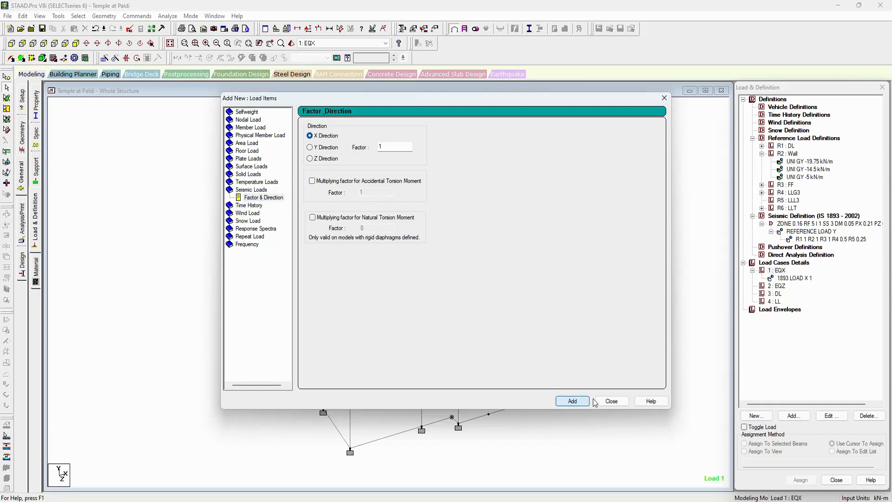
left_click(611, 401)
left_click(797, 278)
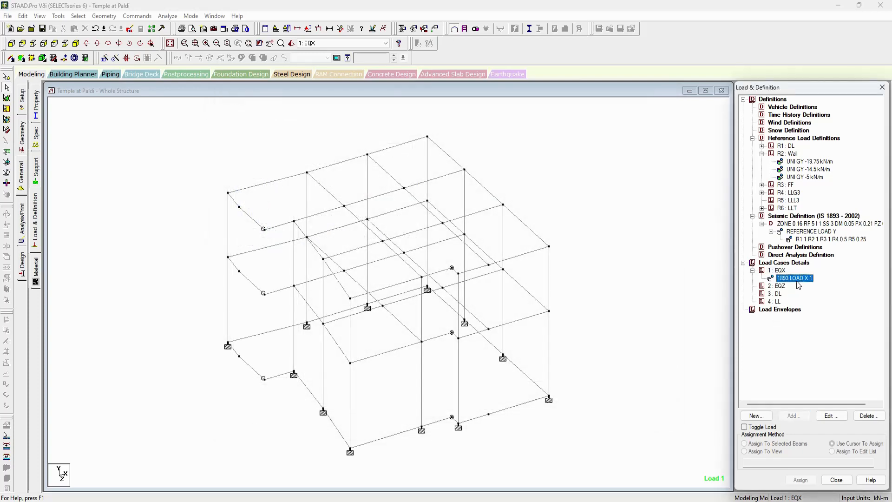
Step: Add a seismic load in the Z direction with factor 1 to load case EQZ
left_click(780, 286)
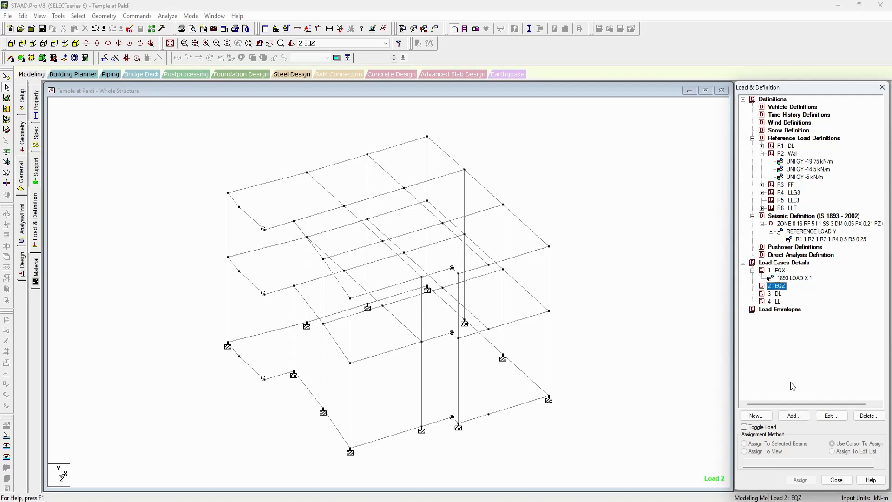
left_click(794, 416)
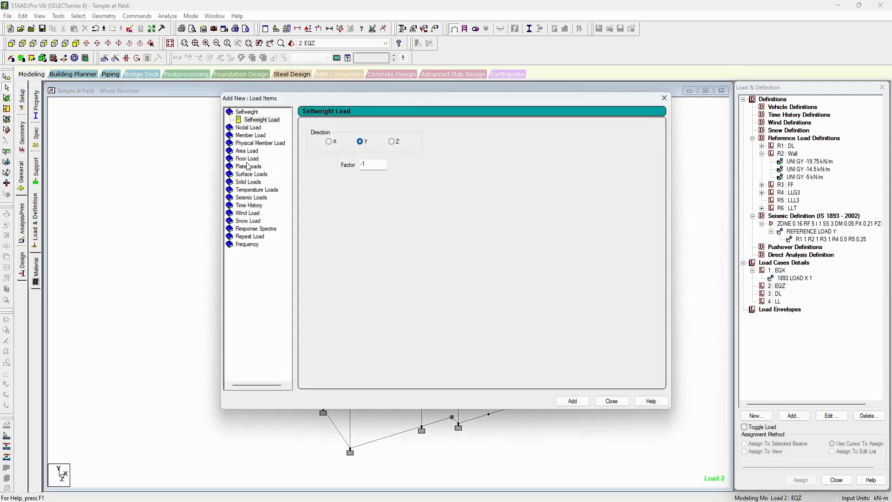
left_click(250, 197)
left_click(320, 160)
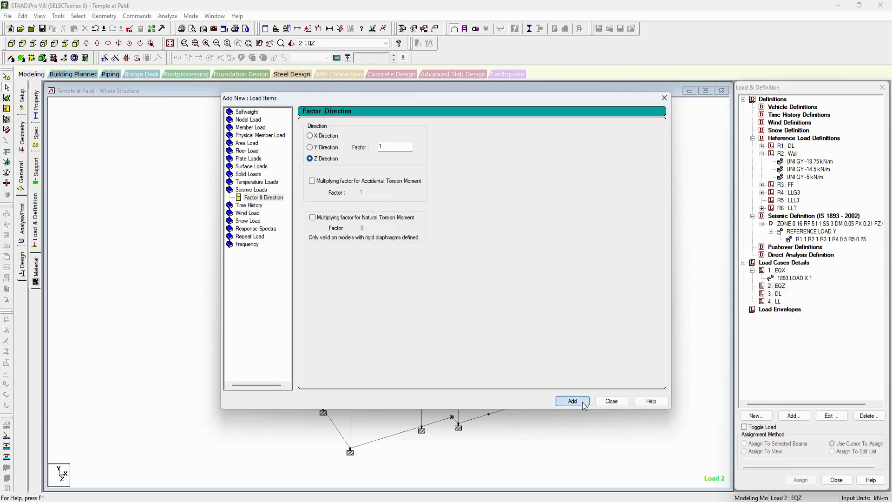
left_click(573, 401)
left_click(612, 401)
left_click(795, 294)
left_click(776, 301)
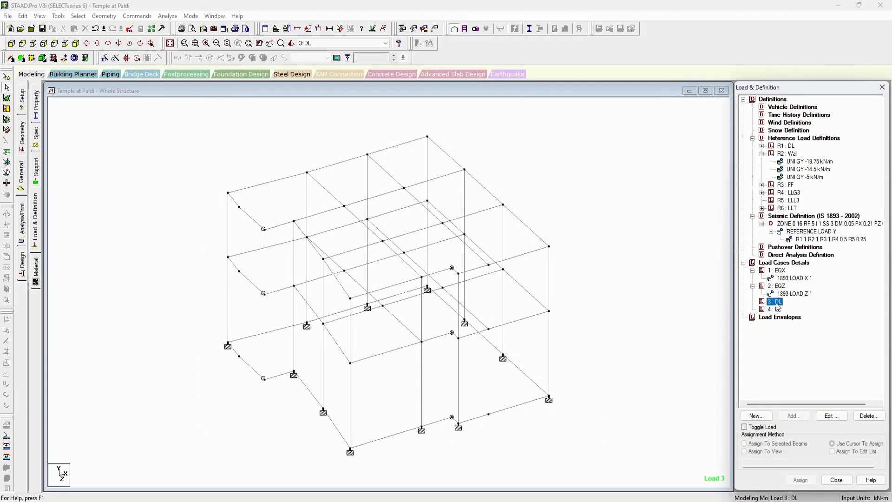
left_click(793, 415)
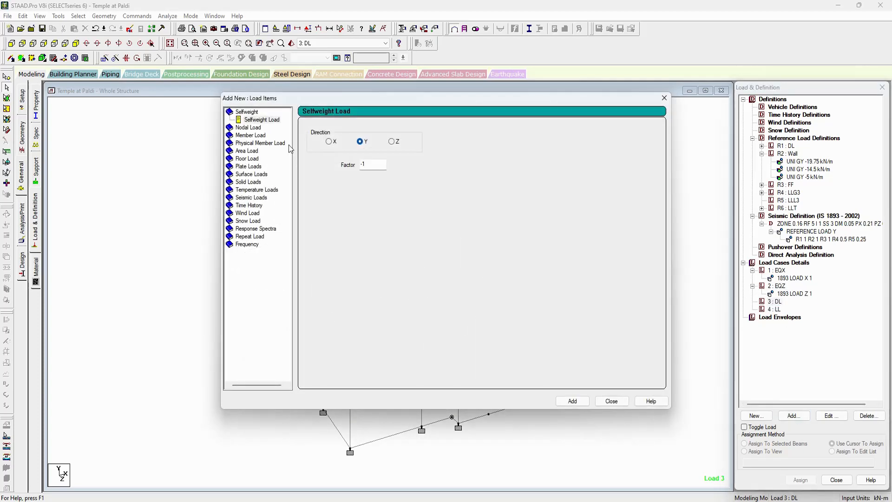
left_click(612, 401)
Step: Add reference loads R1: DL, R2: Wall and R3: FF with factor 1 to load case DL and display them on the model
left_click(778, 302)
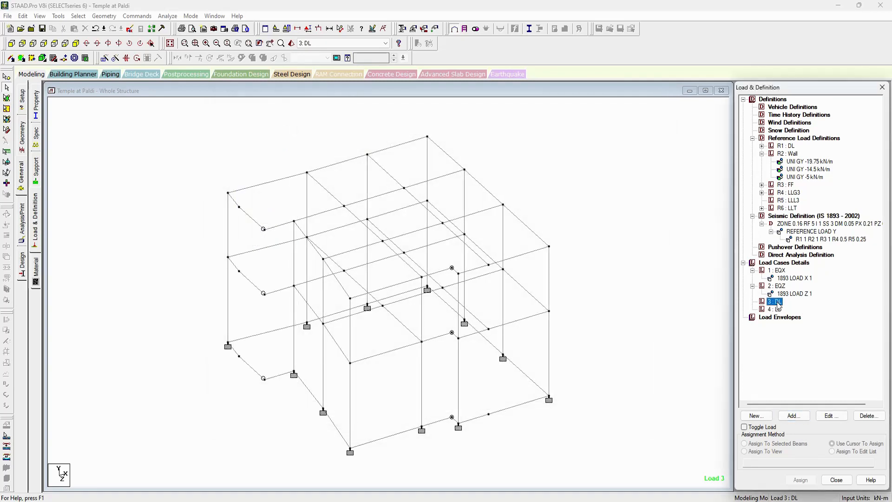
left_click(794, 415)
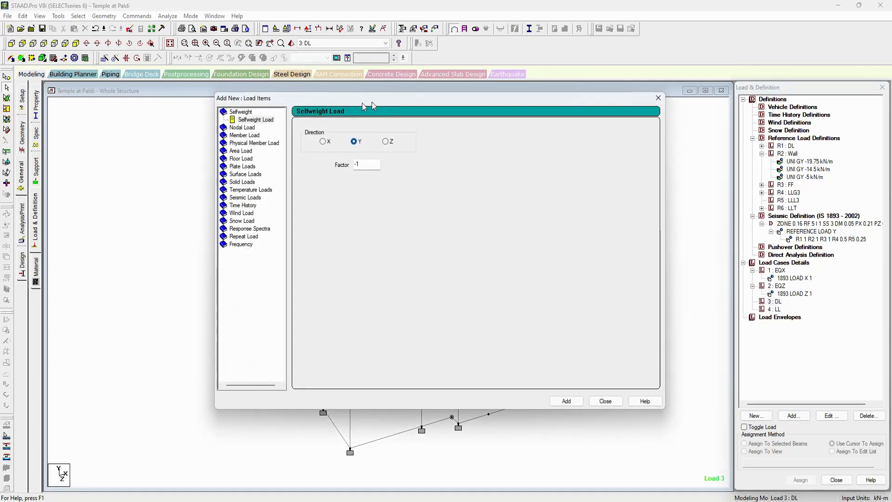
left_click_drag(372, 106, 330, 104)
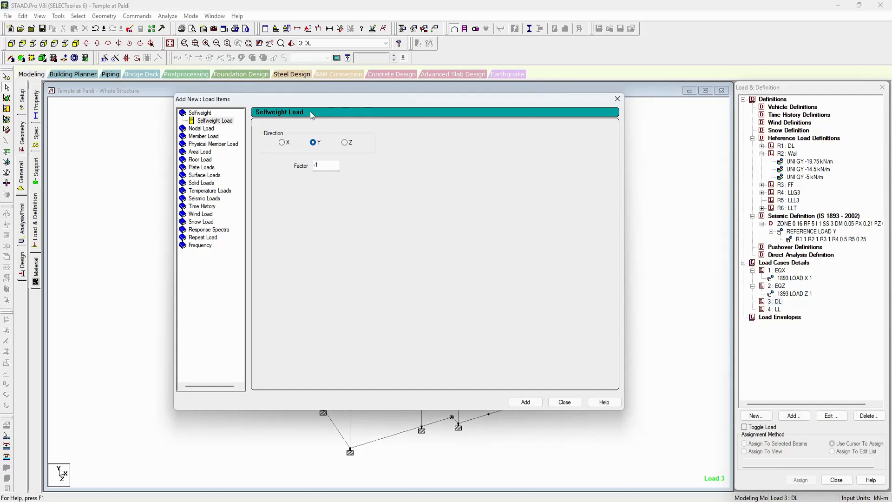
left_click(205, 238)
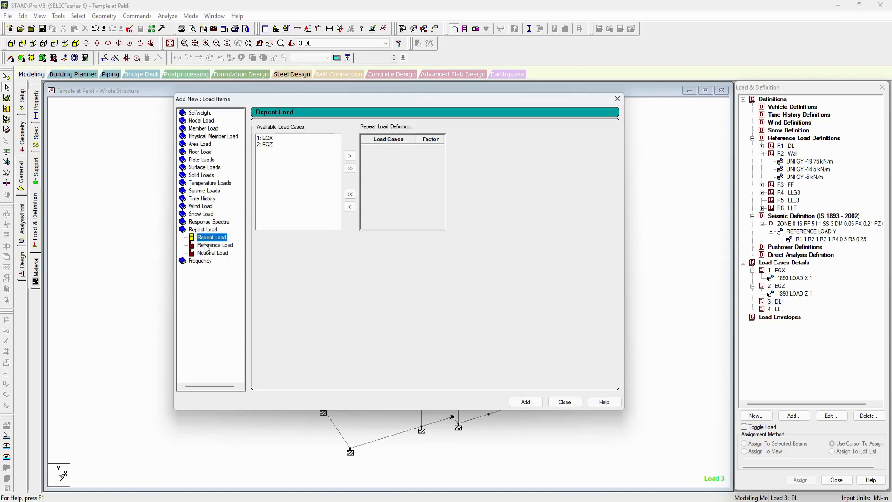
left_click(205, 246)
left_click_drag(270, 138, 269, 151)
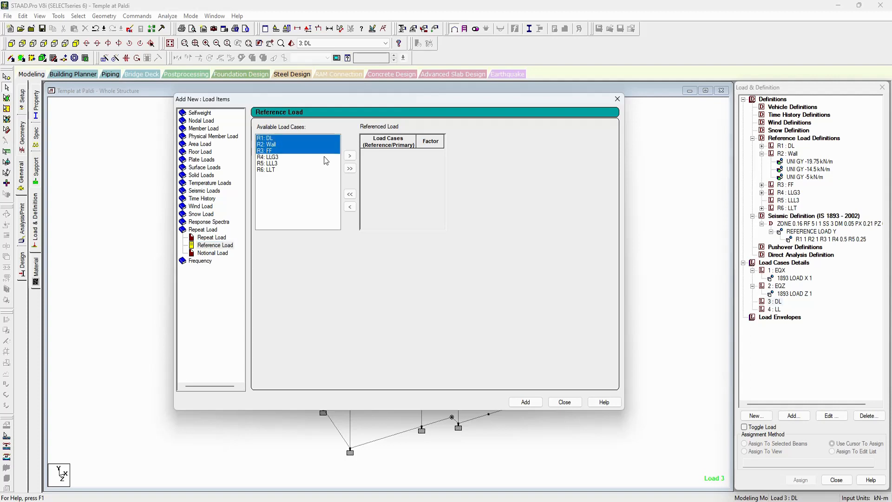
left_click(350, 155)
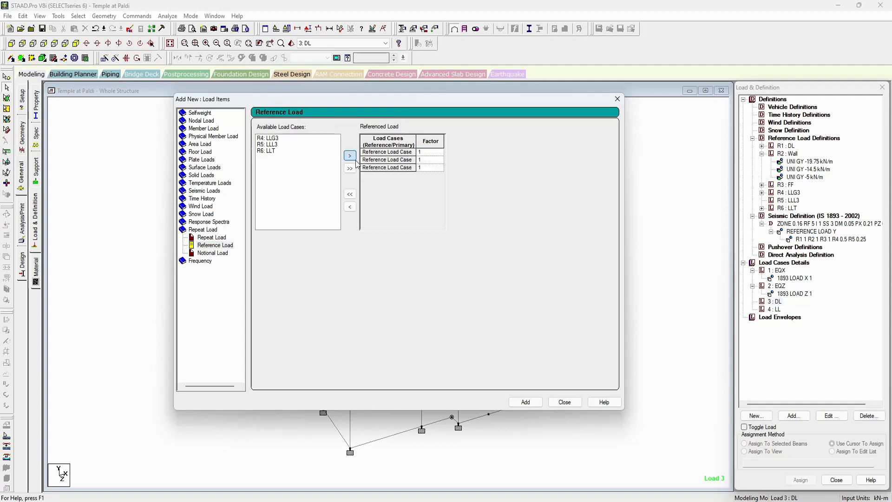
left_click(525, 402)
left_click(565, 402)
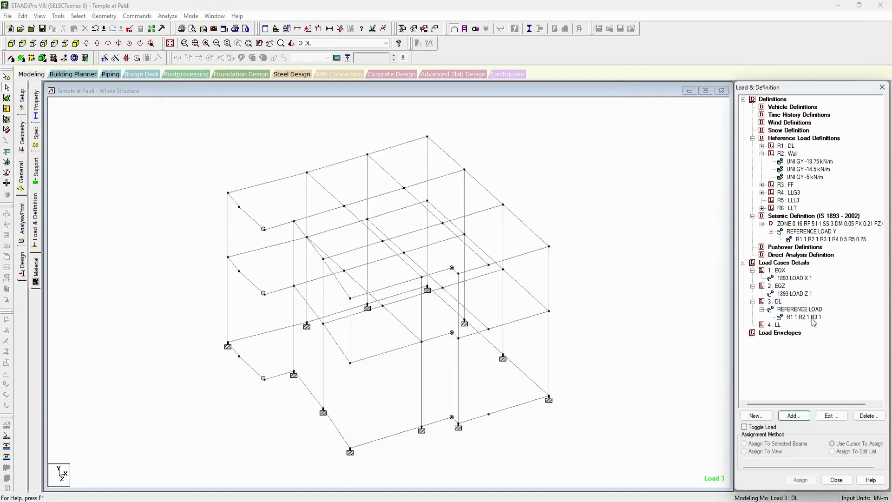
left_click(813, 317)
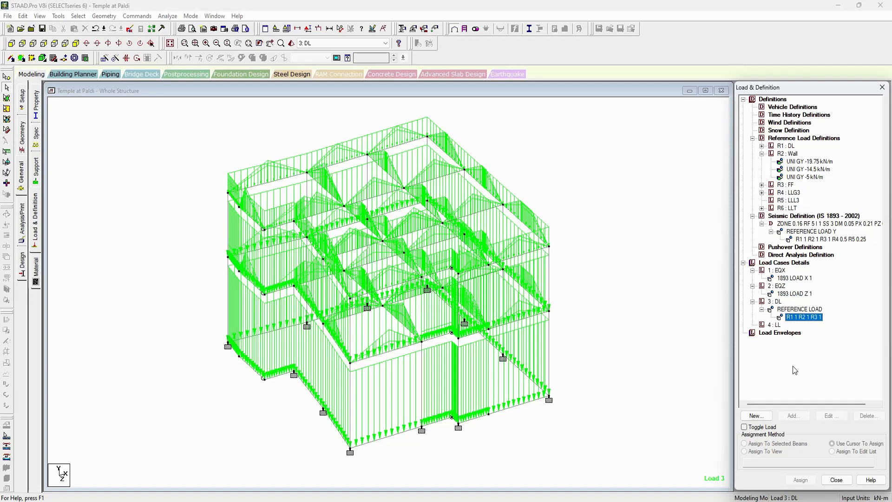
Step: Add reference loads R4: LLG3, R5: LLL3 and R6: LLT with factor 1 to load case LL
left_click(773, 325)
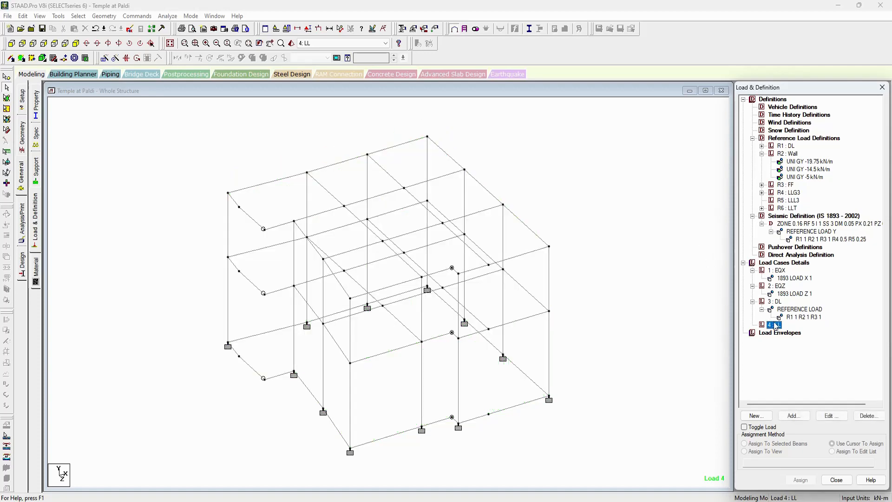
left_click(794, 415)
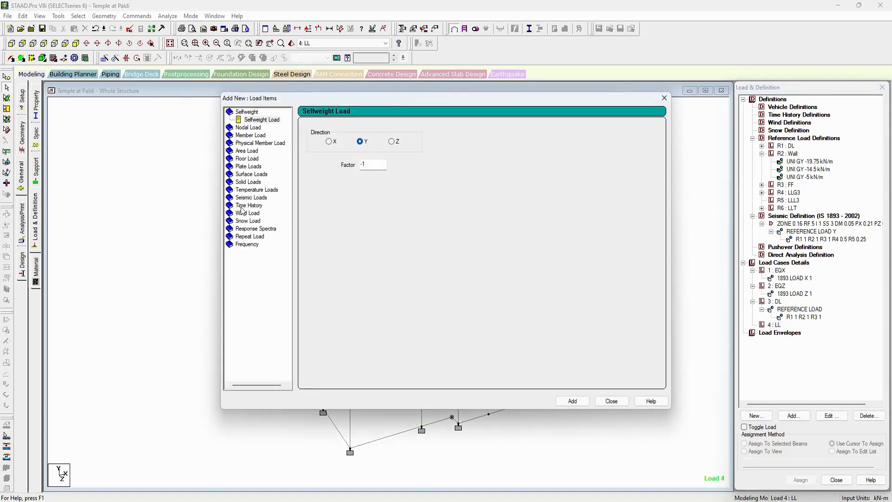
left_click(245, 237)
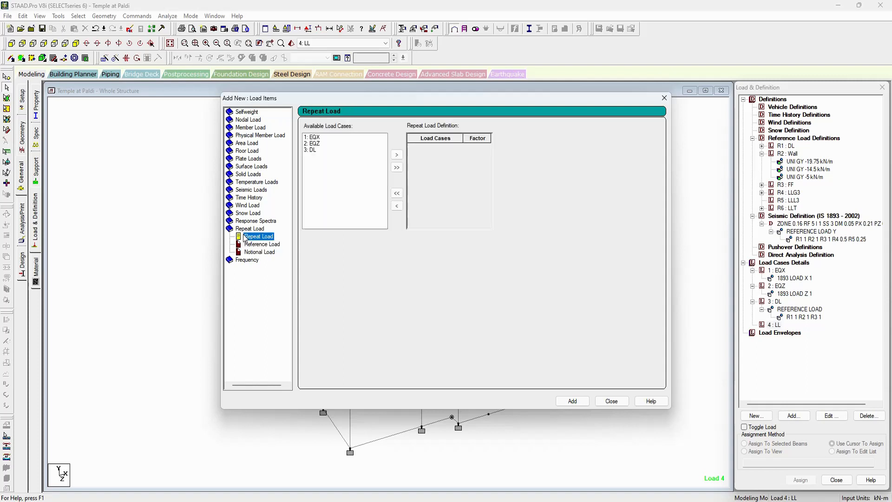
left_click(261, 244)
left_click_drag(320, 158, 329, 178)
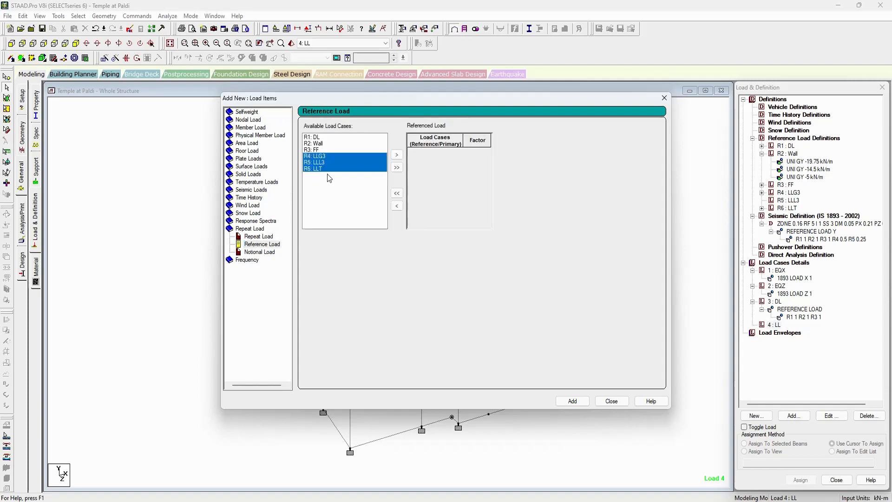
left_click(396, 154)
left_click(582, 401)
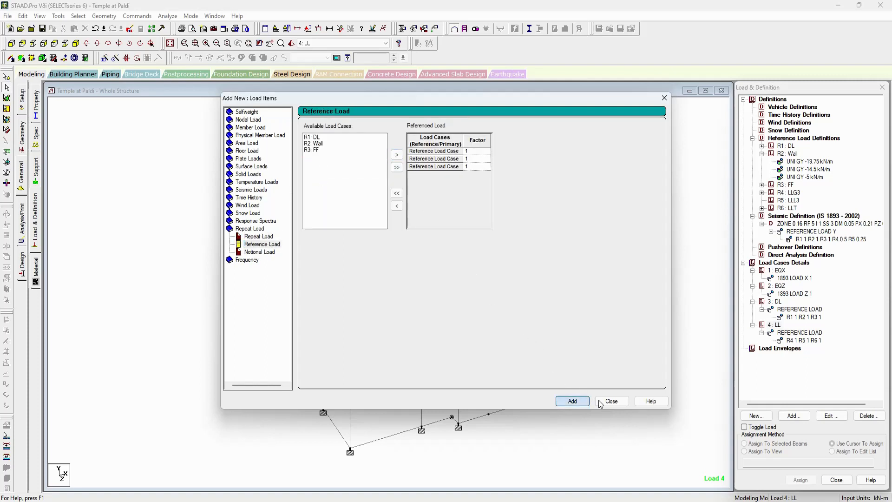
left_click(612, 401)
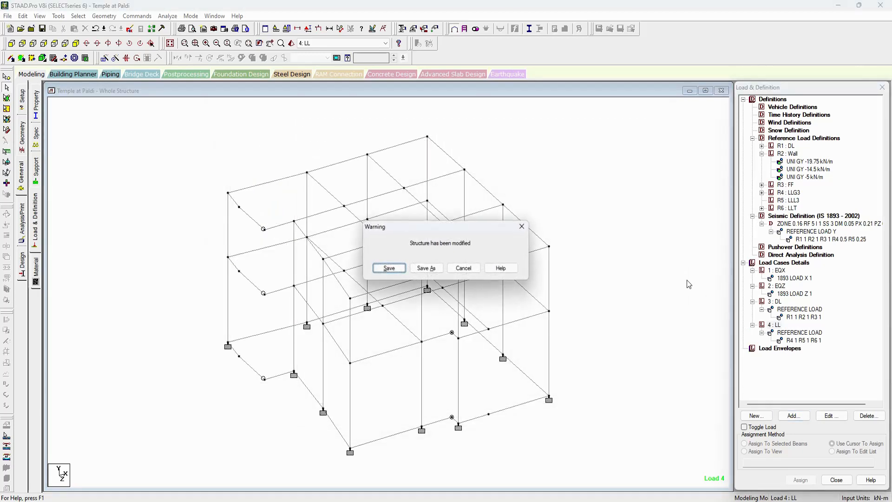
Step: Save the modified structure and collapse the EQX, EQZ, DL and LL entries in the load tree
key("Return")
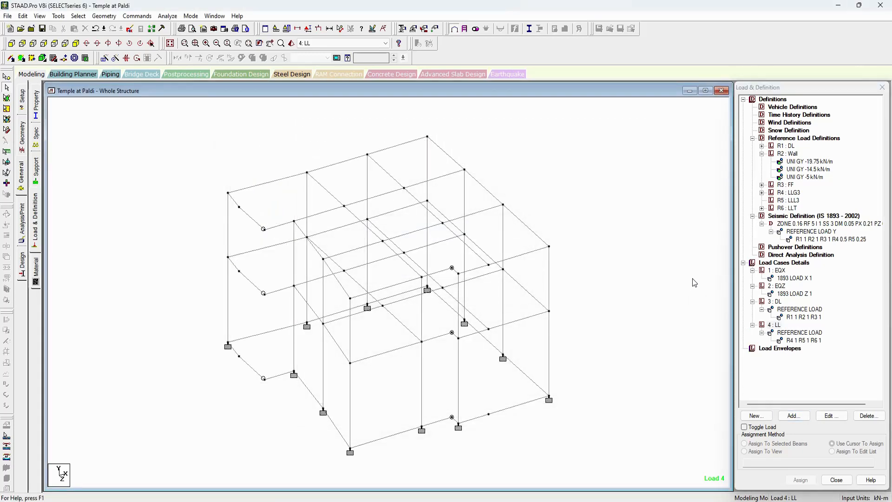
left_click(753, 270)
left_click(753, 277)
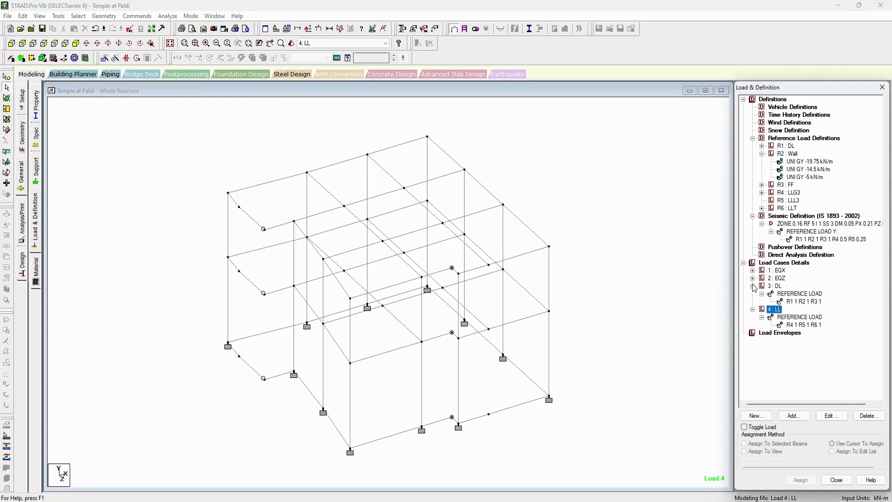
left_click(752, 286)
left_click(752, 294)
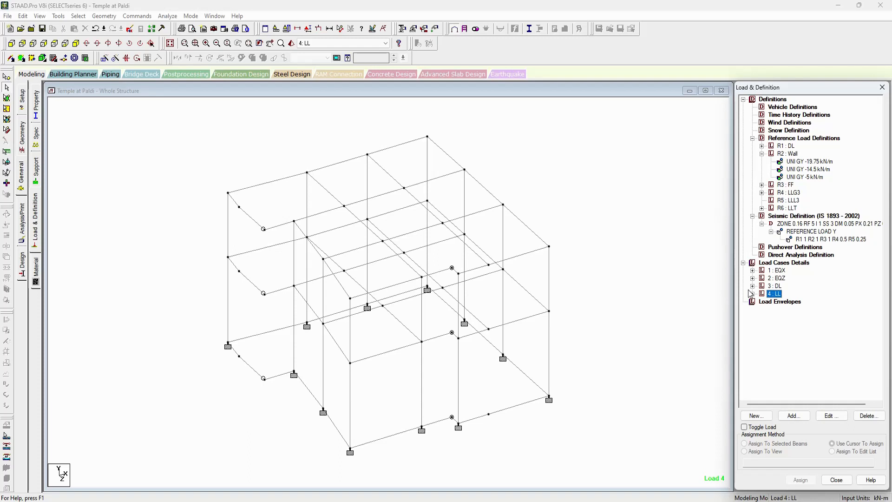
Step: Start defining a load combination with number 5 and the name 1.5DL+1.5LL
left_click(785, 262)
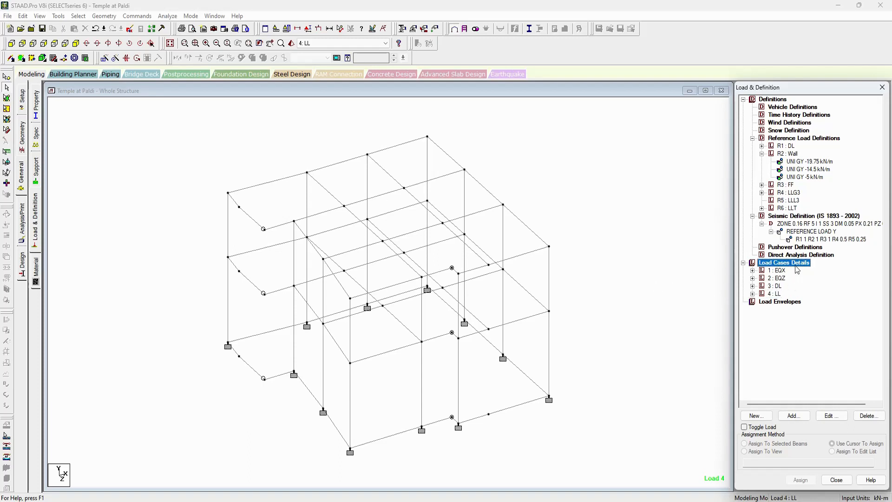
left_click(799, 421)
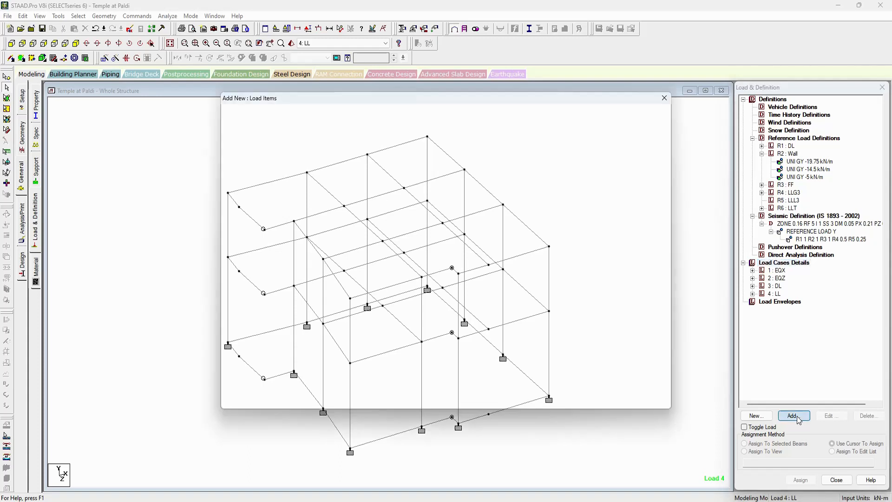
left_click(299, 171)
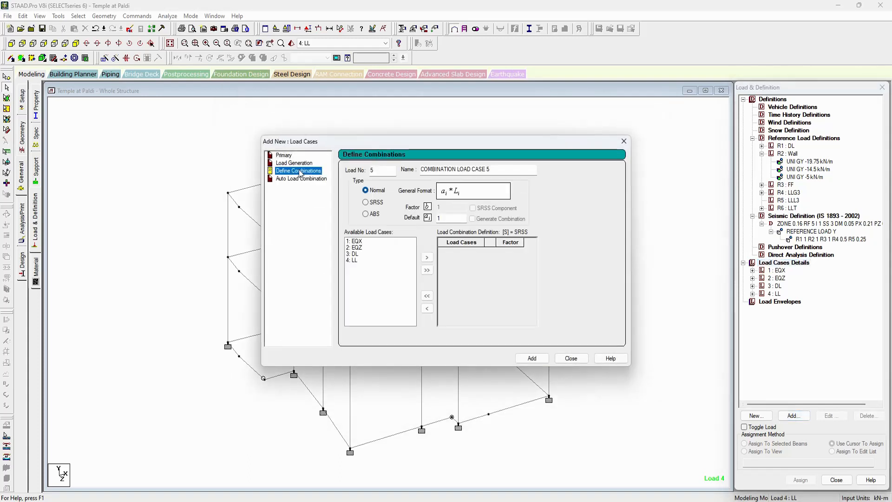
key("Tab")
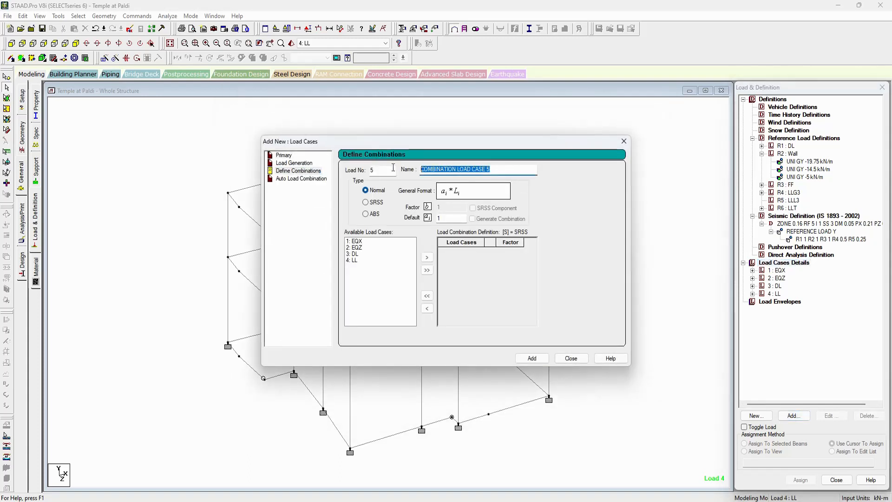
type("1.5DL++")
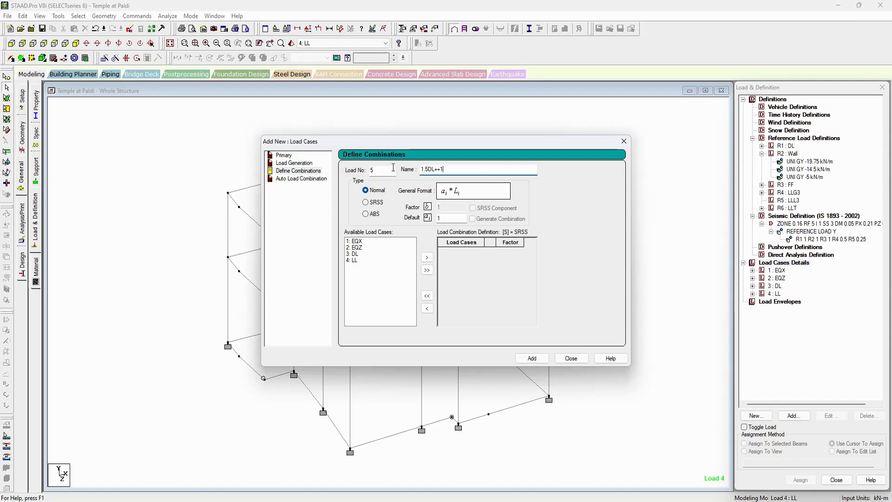
type("1.5LL")
Step: Try to include load cases DL and LL in the combination with a factor of 1.5 each
left_click_drag(357, 252, 358, 259)
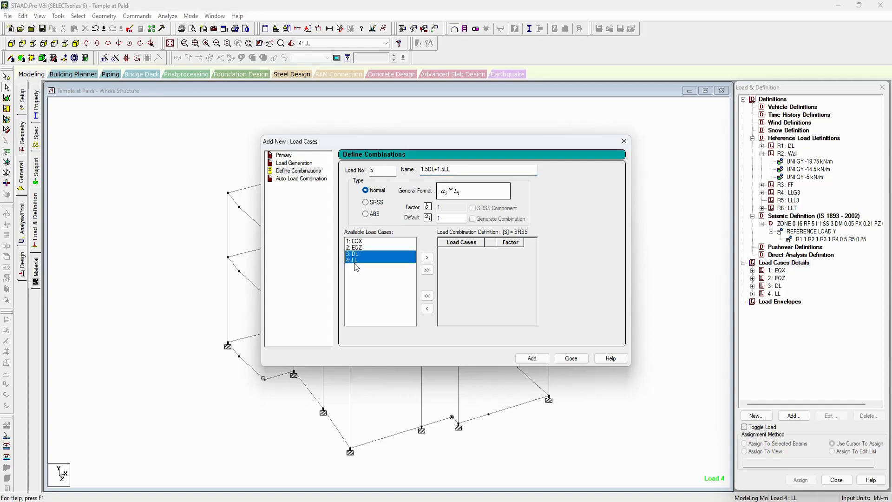
left_click(426, 257)
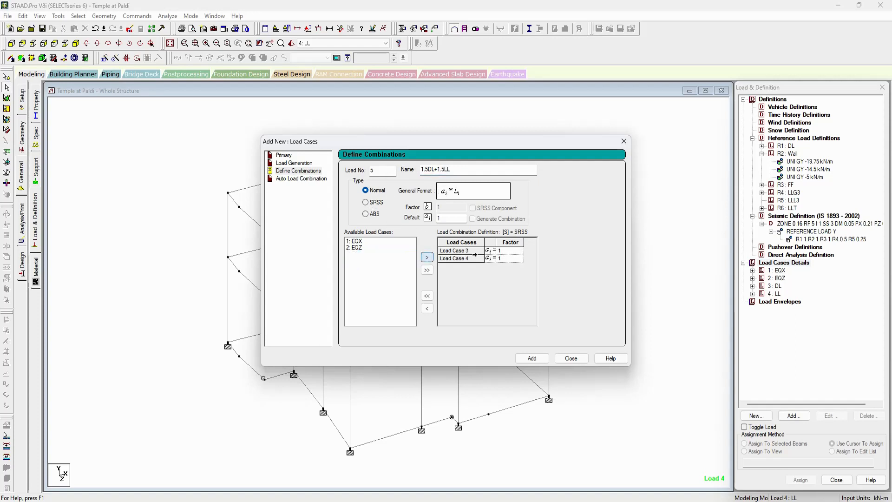
left_click(516, 251)
type(".5")
left_click(521, 259)
type(".5")
double_click(382, 170)
Step: Generate automatic load combinations using the Indian Code and the Genral_Structures category
left_click(301, 179)
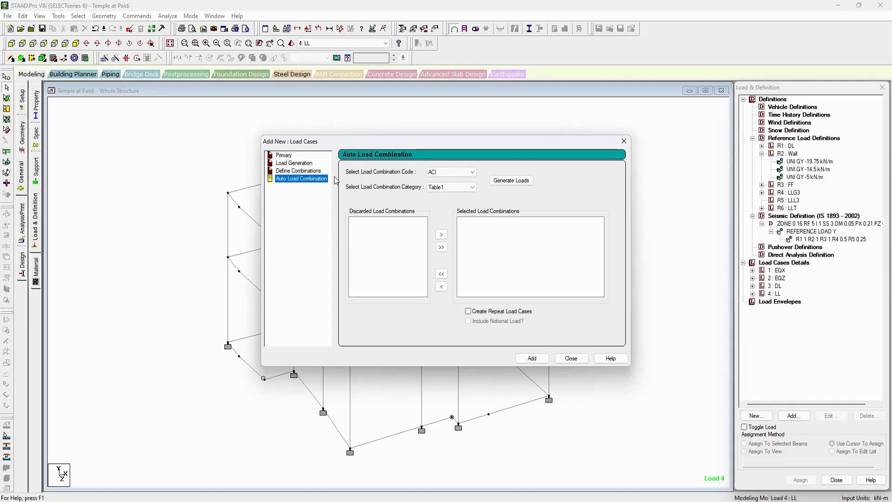
left_click(453, 172)
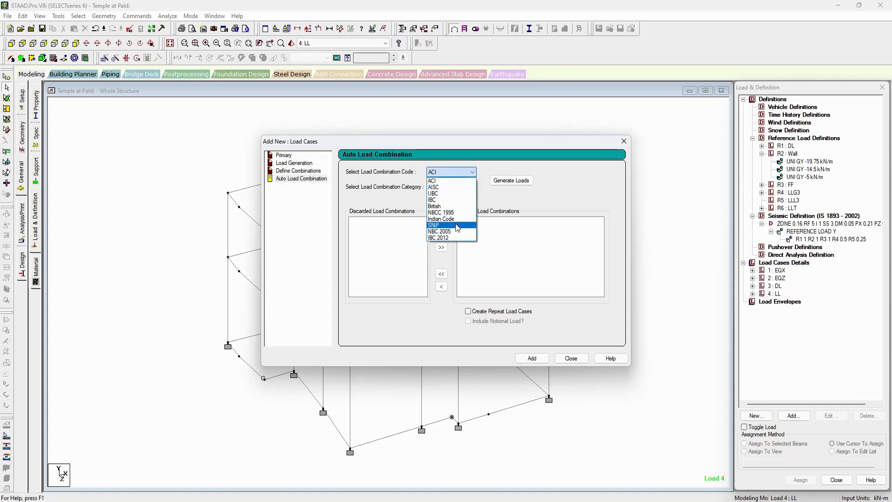
left_click(459, 222)
left_click(459, 189)
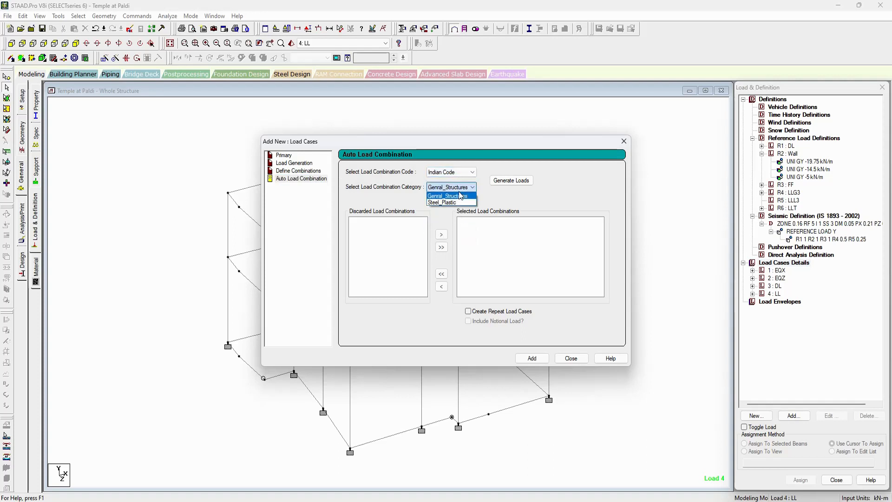
left_click(459, 193)
left_click(511, 180)
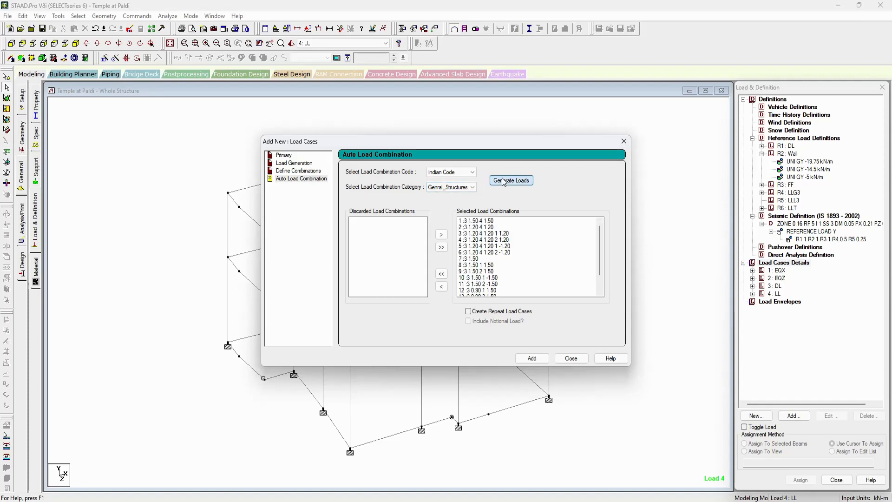
Step: Review the generated combination list and add all selected combinations to the load cases
left_click(487, 221)
left_click(483, 228)
left_click(482, 239)
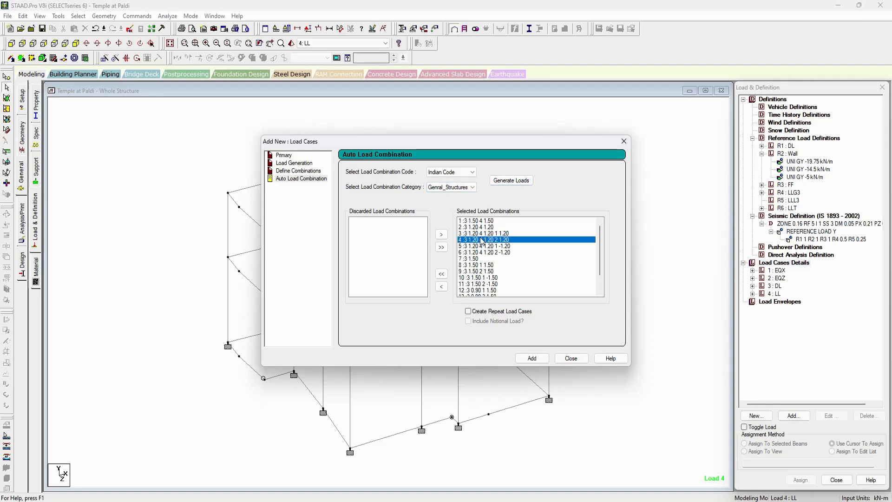
left_click(481, 254)
scroll(482, 263, "down", 1)
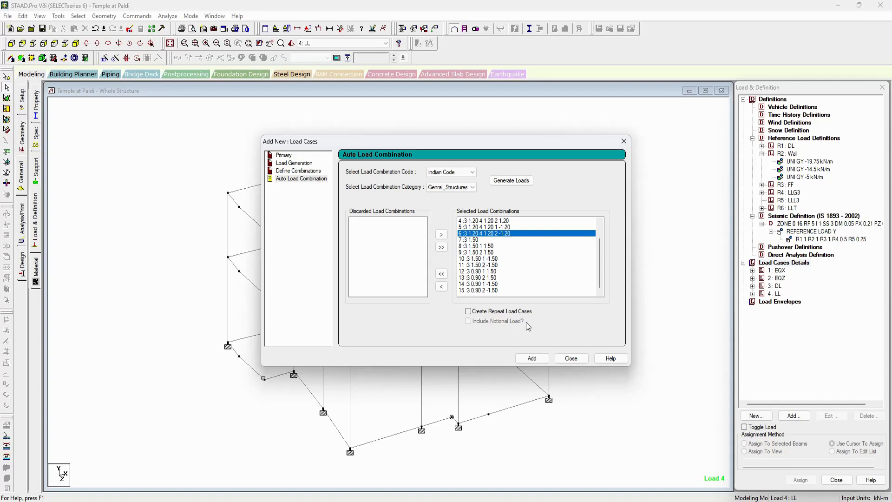
scroll(503, 282, "up", 1)
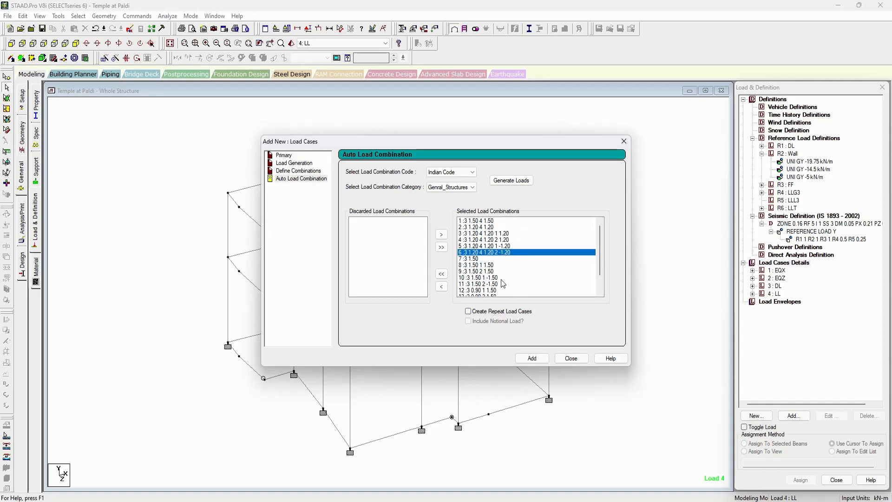
left_click(532, 359)
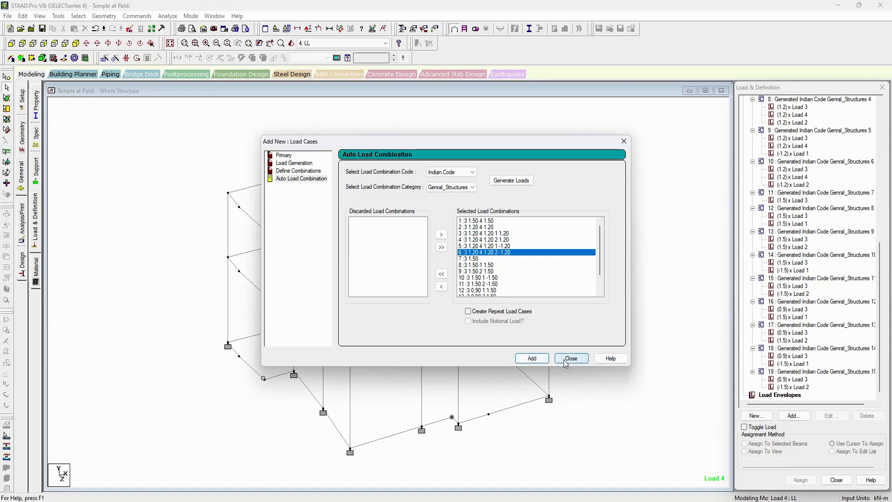
left_click(569, 359)
Step: Start load envelope 1 and include generated combinations 5 to 19 in it, leaving out the primary load cases
scroll(807, 339, "up", 3)
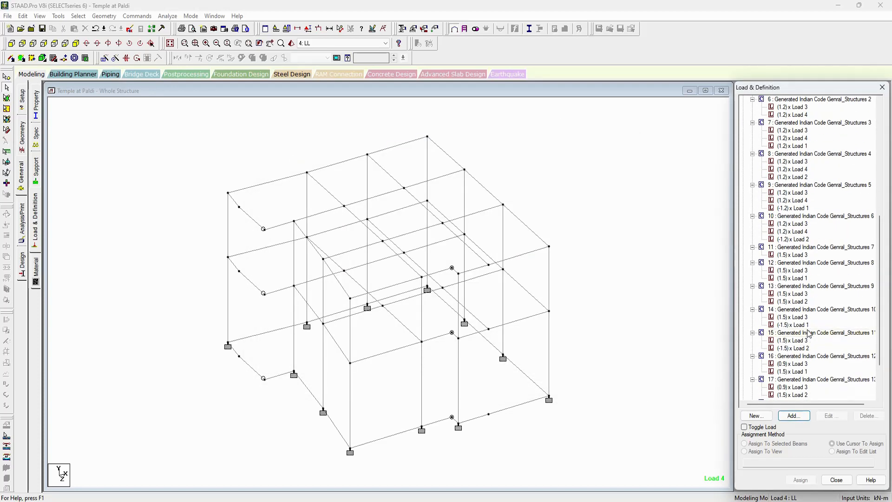
scroll(808, 328, "up", 3)
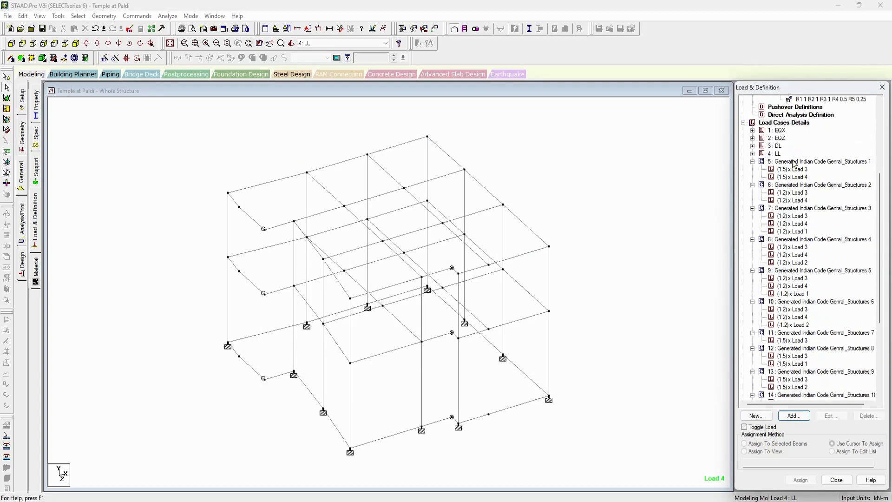
left_click(794, 162)
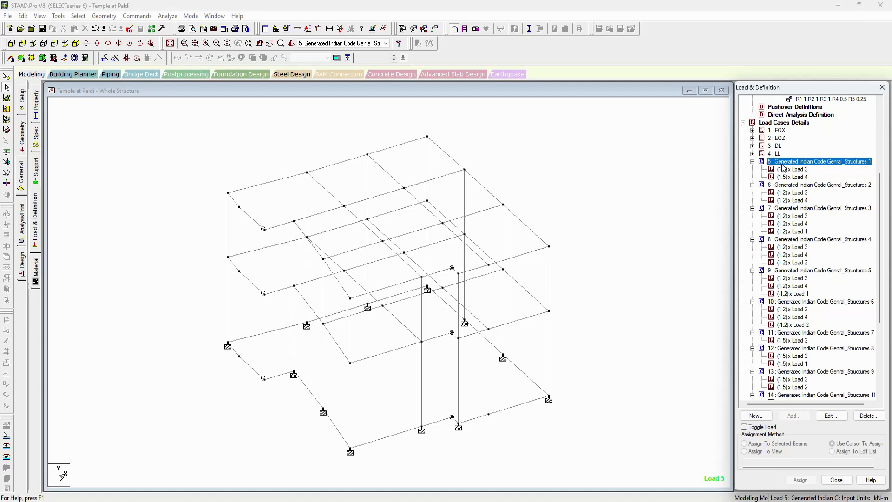
scroll(781, 169, "down", 6)
left_click(815, 325)
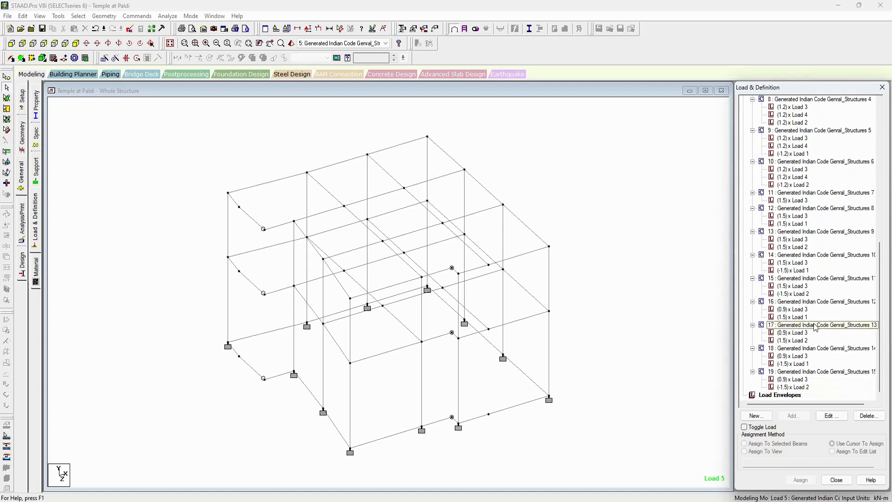
left_click(780, 395)
left_click(790, 416)
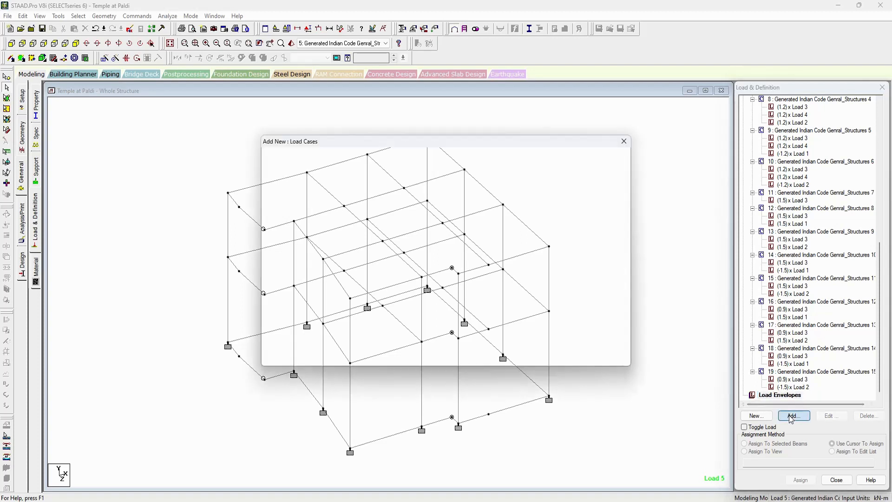
left_click_drag(405, 265, 401, 349)
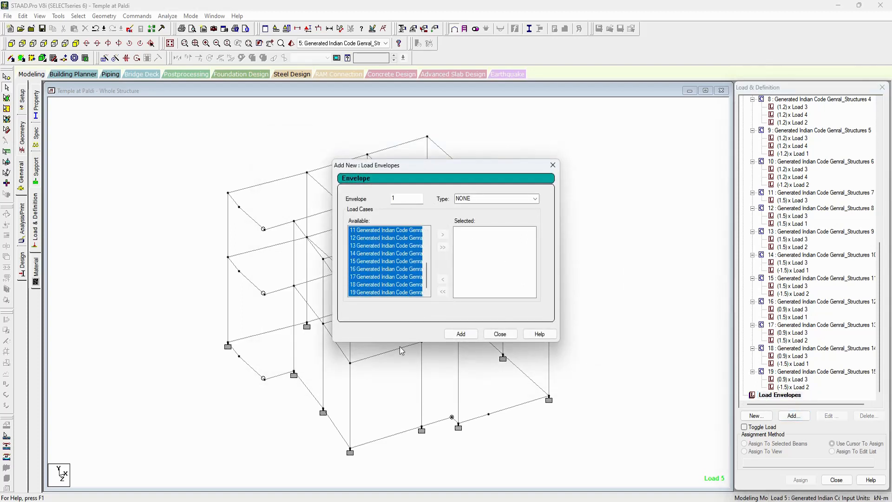
left_click(442, 235)
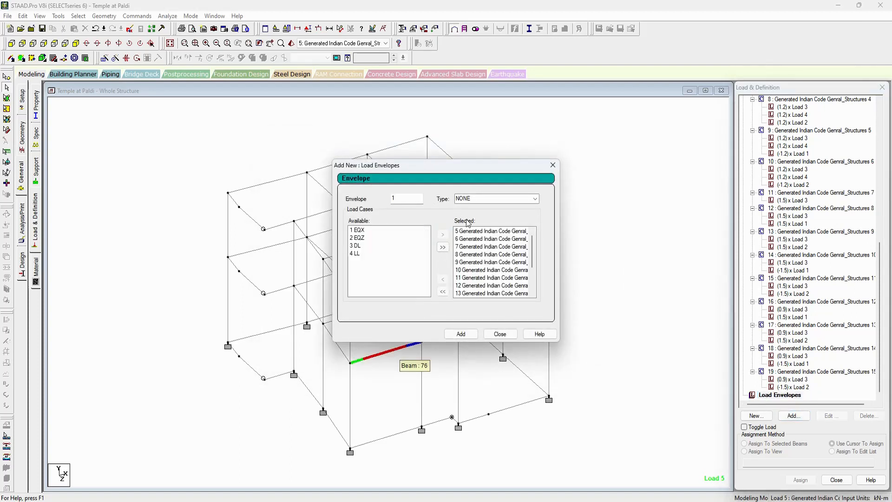
Step: Set the envelope type to STRENGTH, add the envelope and expand Load Envelopes in the load tree to check it
left_click(535, 198)
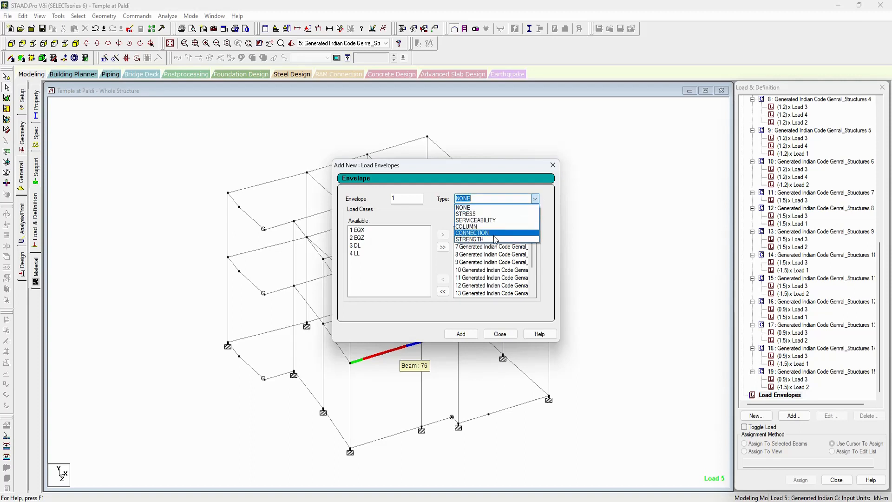
left_click(509, 239)
left_click(461, 335)
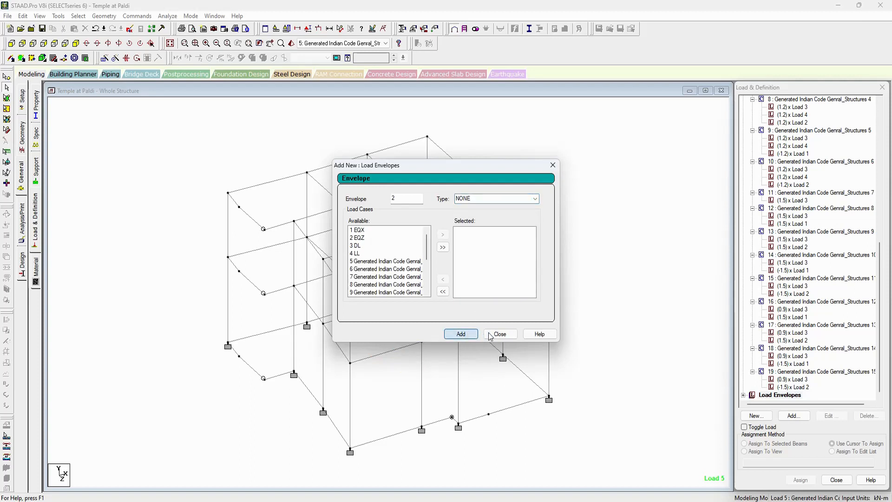
left_click(500, 334)
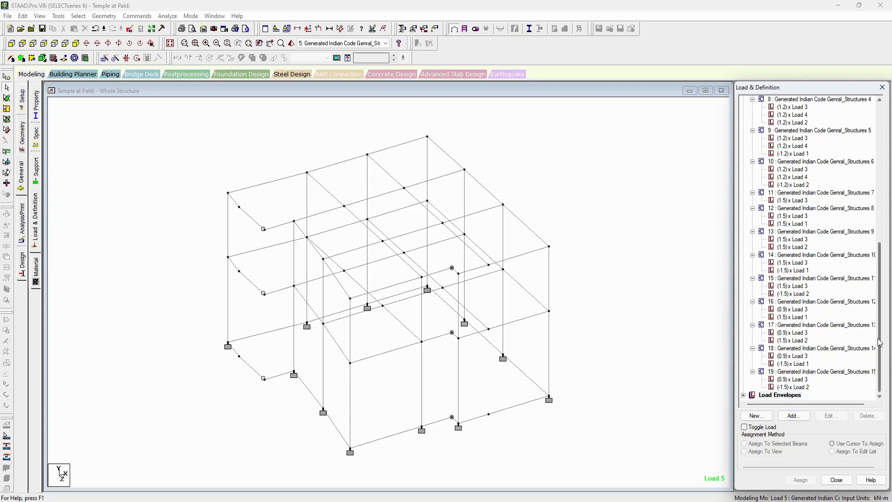
left_click(743, 395)
left_click(787, 396)
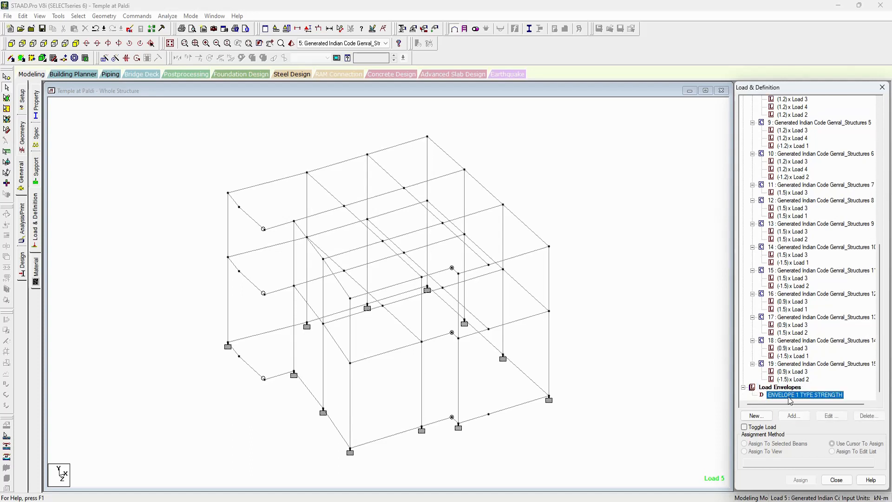
left_click(524, 180)
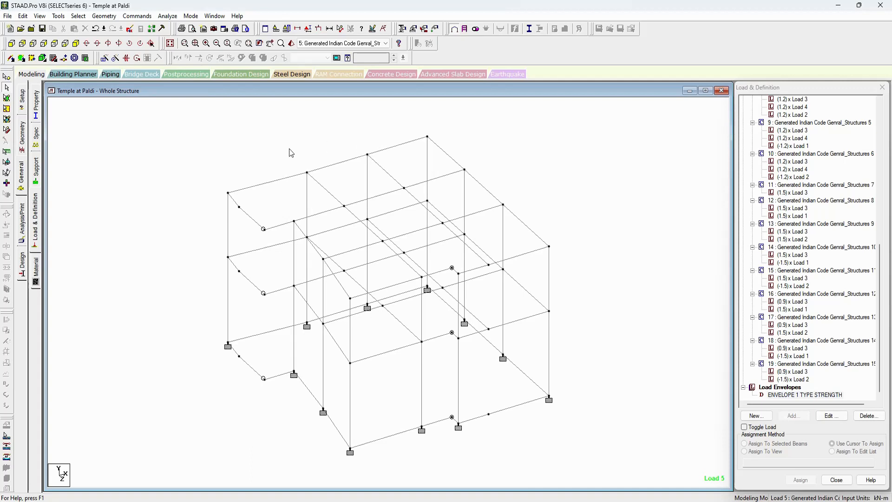
Step: Add a Perform Analysis command with the No Print option
left_click(22, 221)
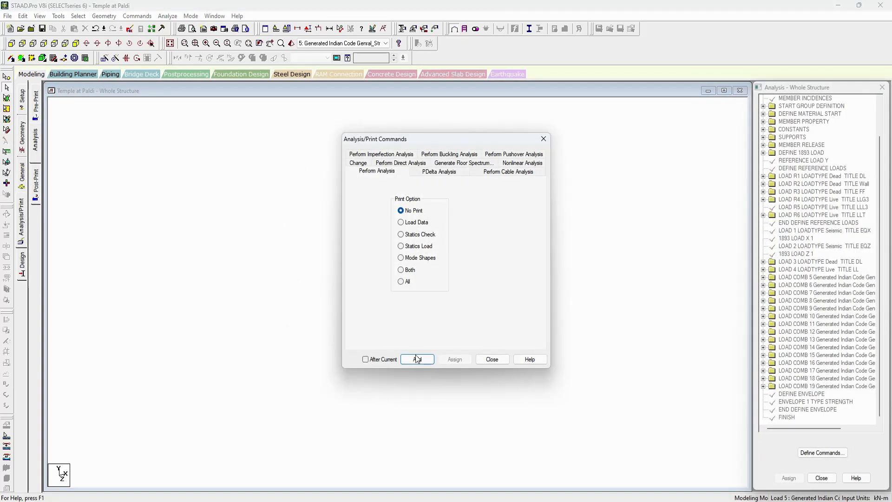
left_click(417, 359)
left_click(492, 359)
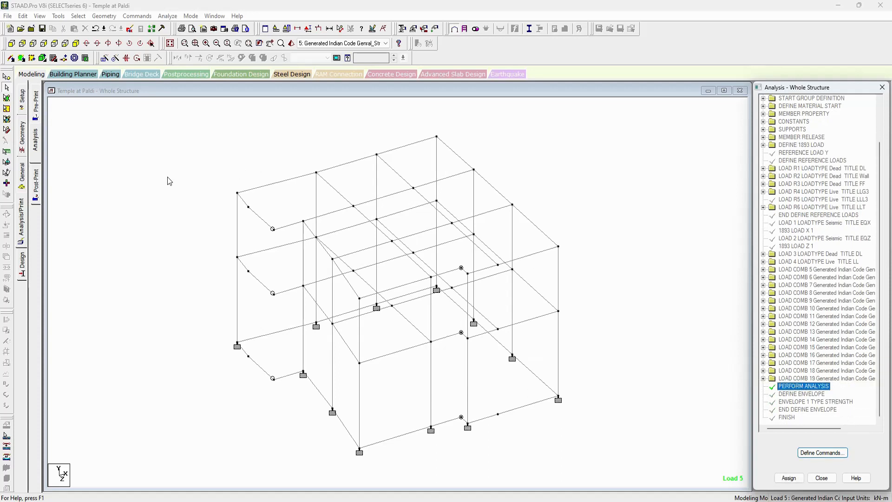
Step: Switch to concrete design, accepting the auto save, and keep IS456 as the current design code
left_click(21, 264)
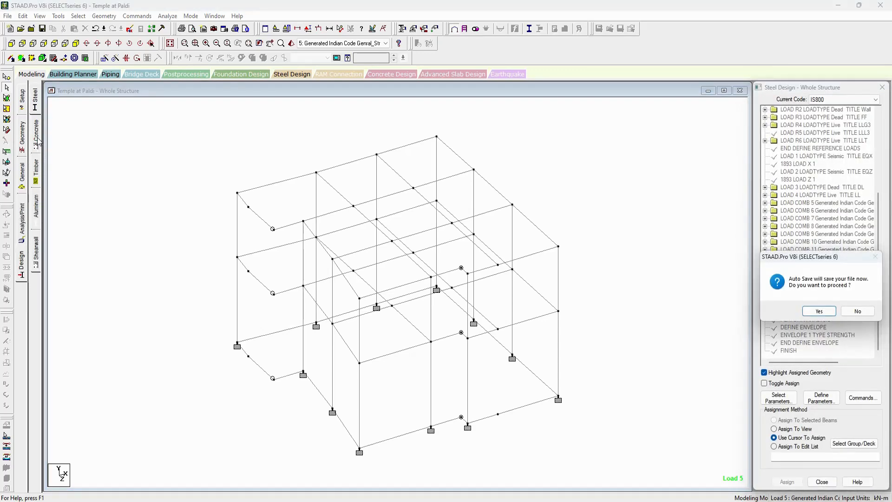
left_click(826, 316)
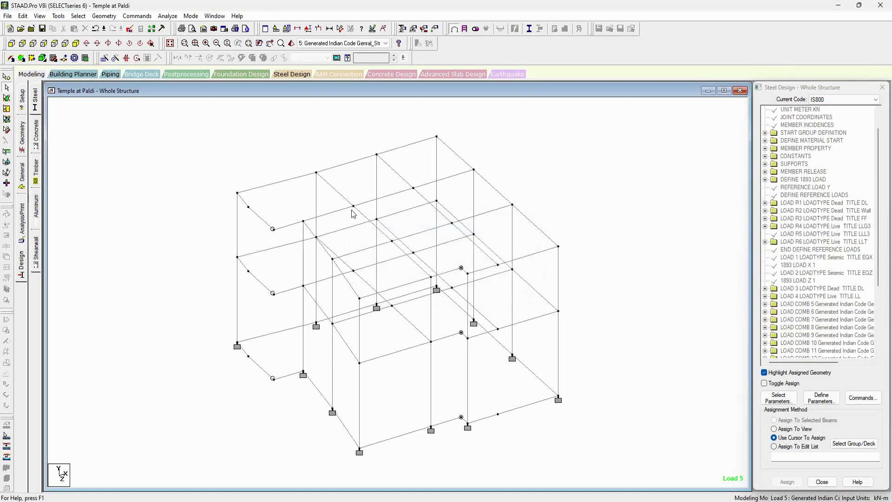
left_click(38, 135)
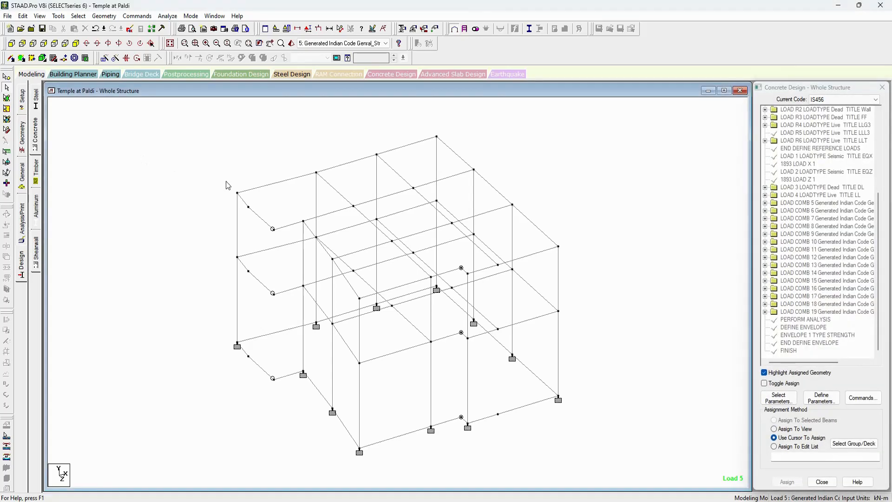
left_click(849, 100)
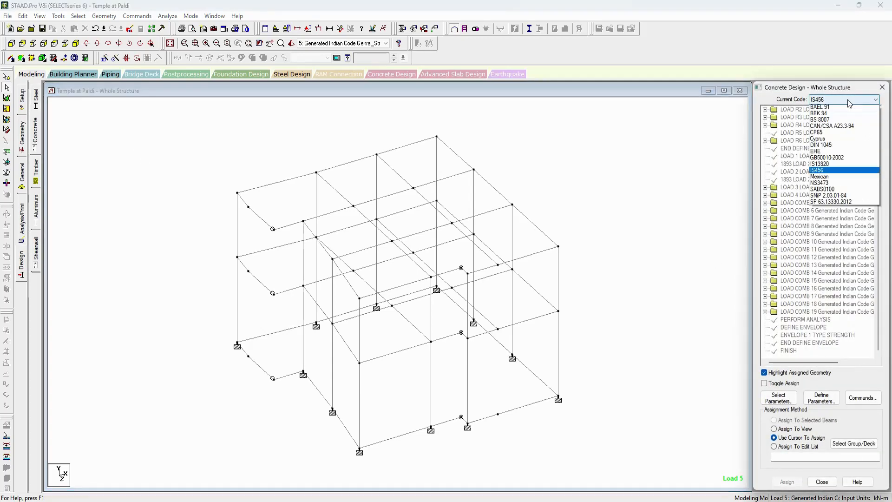
left_click(848, 100)
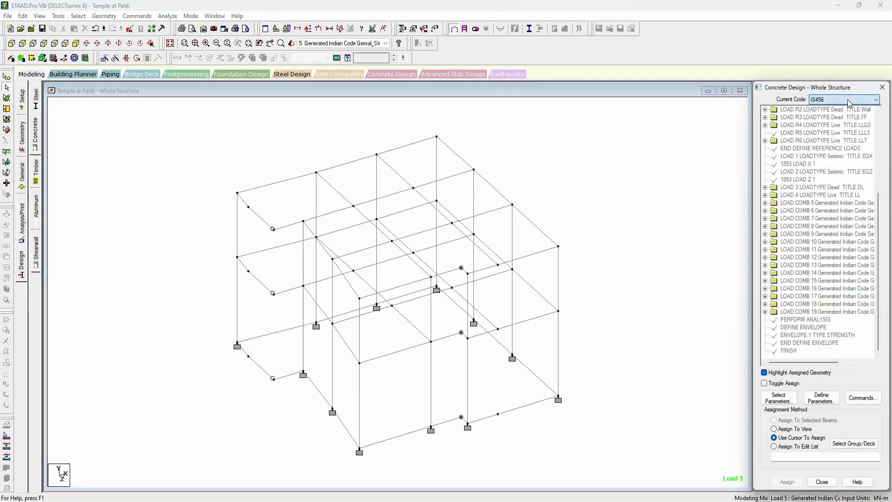
Step: Open the concrete design parameters and set the CLEAR cover distance to 0.04 m
left_click(829, 401)
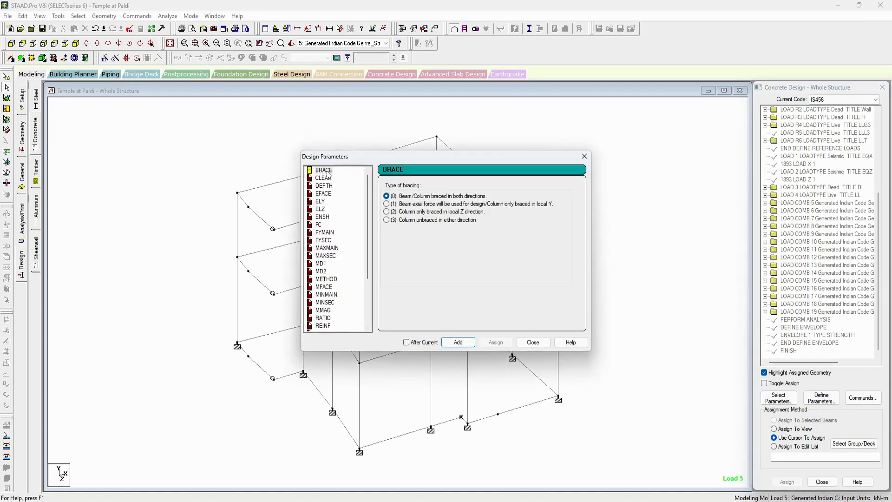
left_click(328, 172)
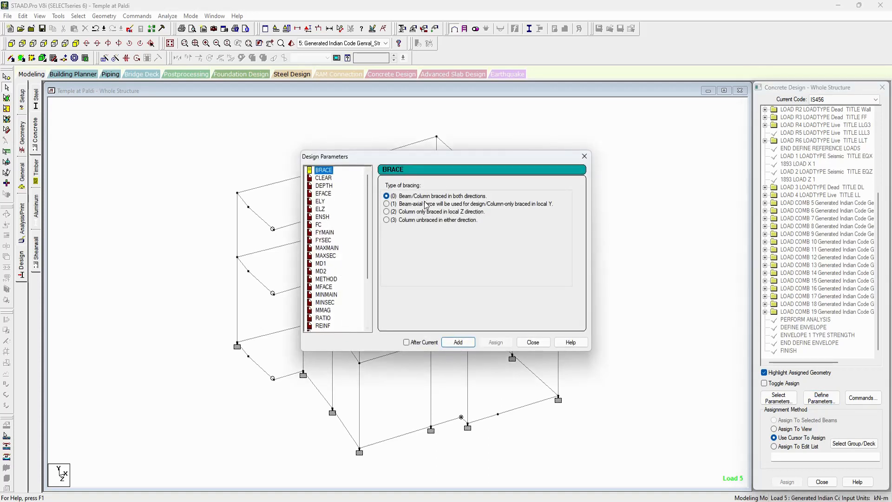
left_click(321, 178)
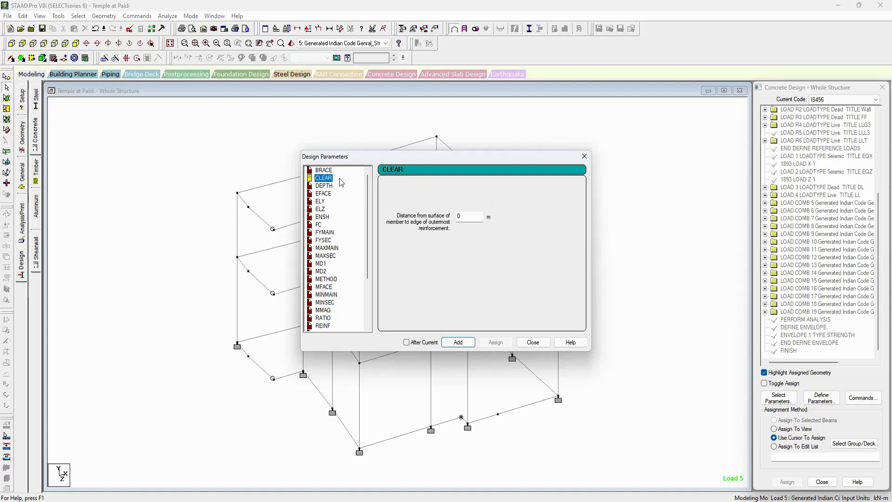
left_click(469, 217)
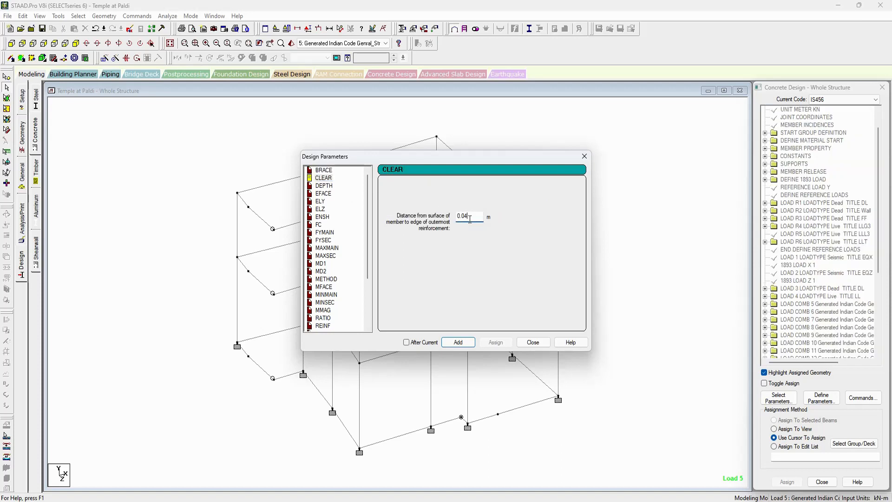
type(".03")
Step: Set the FC compressive strength of concrete to 25000 kN/m2
left_click(323, 217)
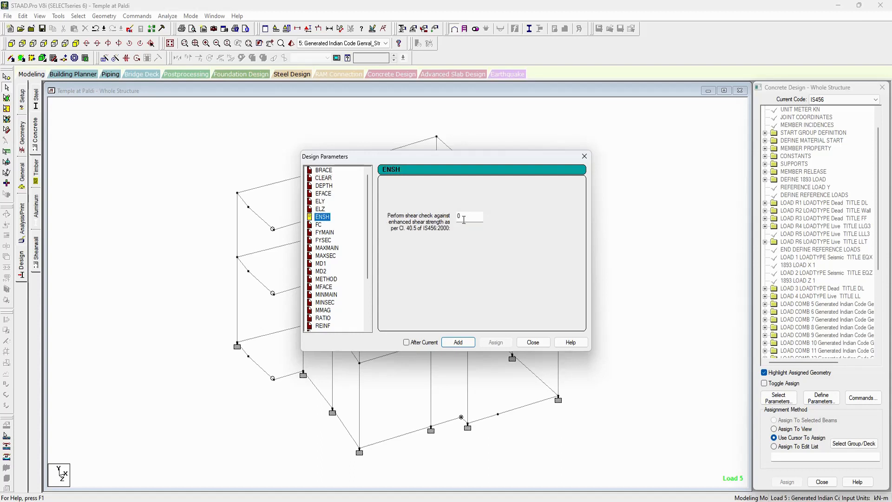
left_click(320, 226)
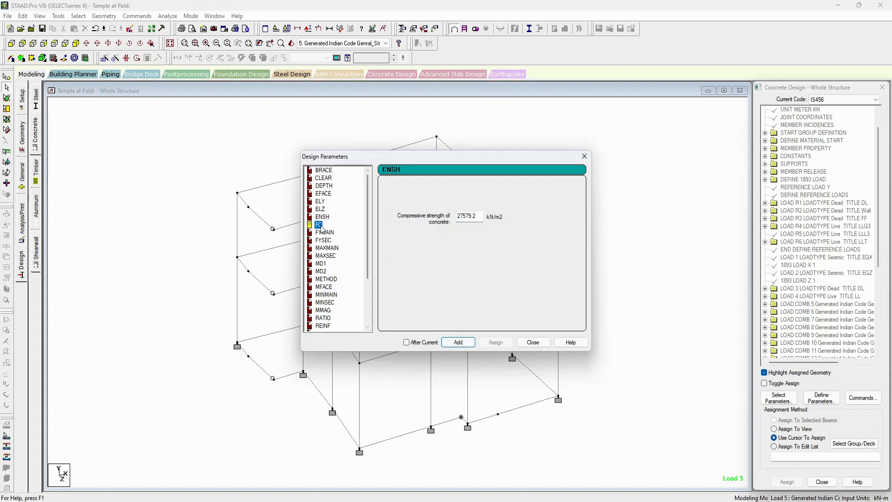
double_click(469, 217)
type("25")
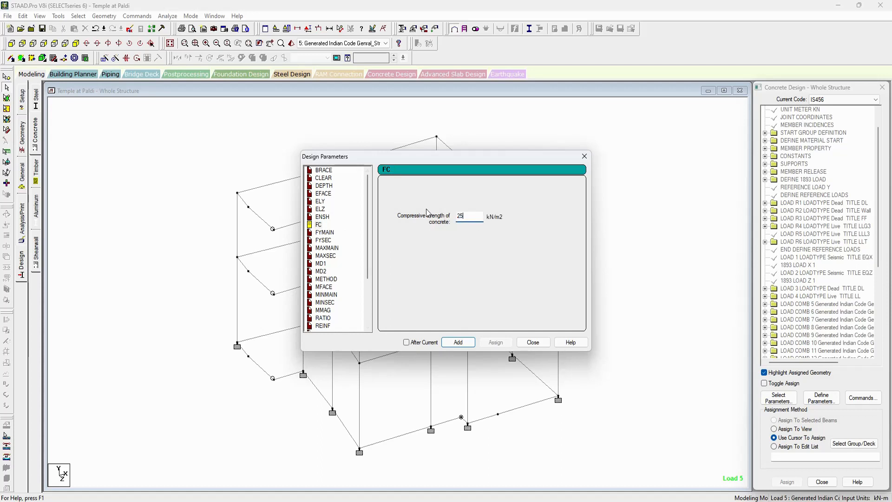
type("000")
Step: Set the FYMAIN yield strength for main reinforcement steel to 500000 kN/m2
left_click(329, 232)
double_click(469, 217)
type("5")
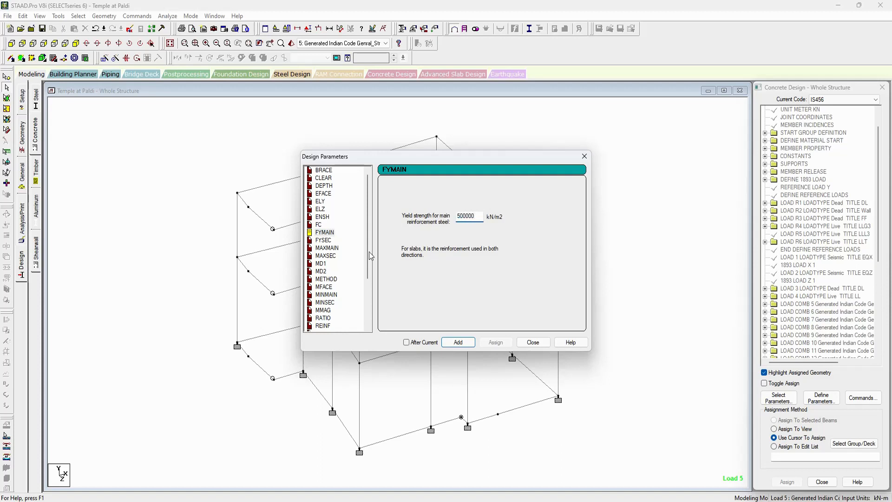
Step: Set the FYSEC yield strength of shear reinforcement to 500000 kN/m2
left_click(324, 240)
key("Tab")
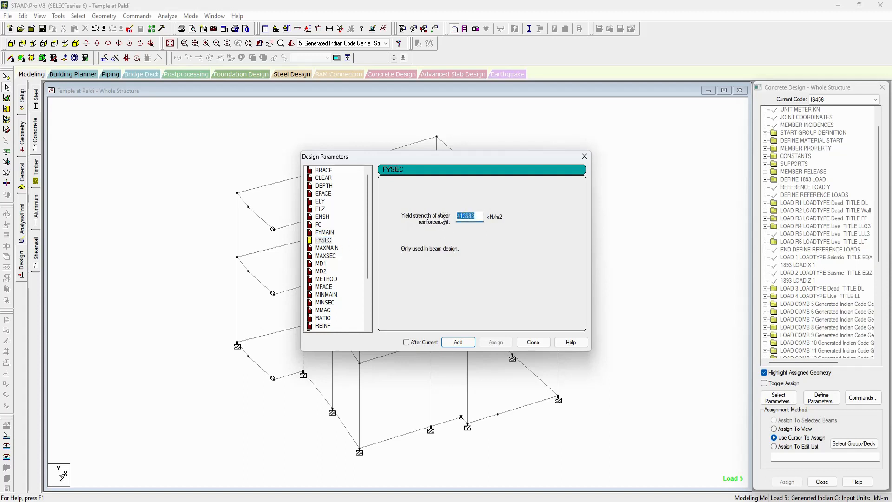
type("500000")
Step: Add MAXMAIN 20 mm, MAXSEC 12 mm, MINMAIN 12 mm and MINSEC 8 mm bar size limits, plus METHOD 1 considering minimum eccentricity per Cl 25.4
left_click(333, 249)
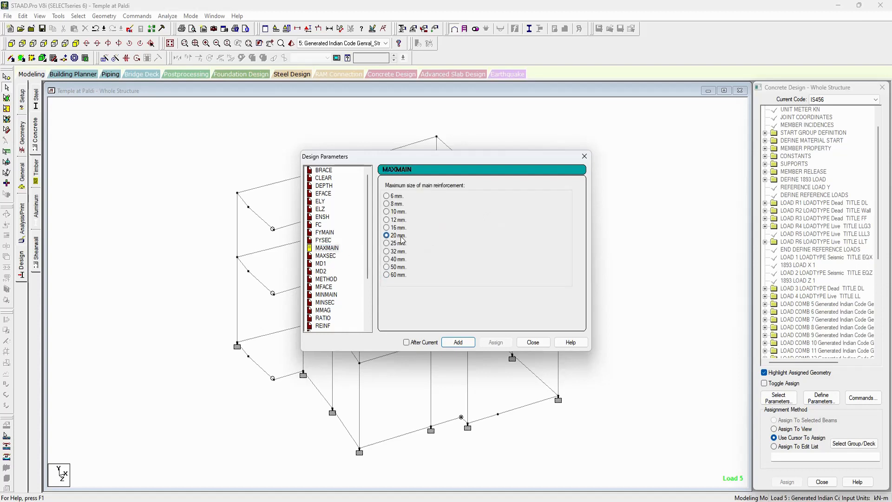
left_click(331, 255)
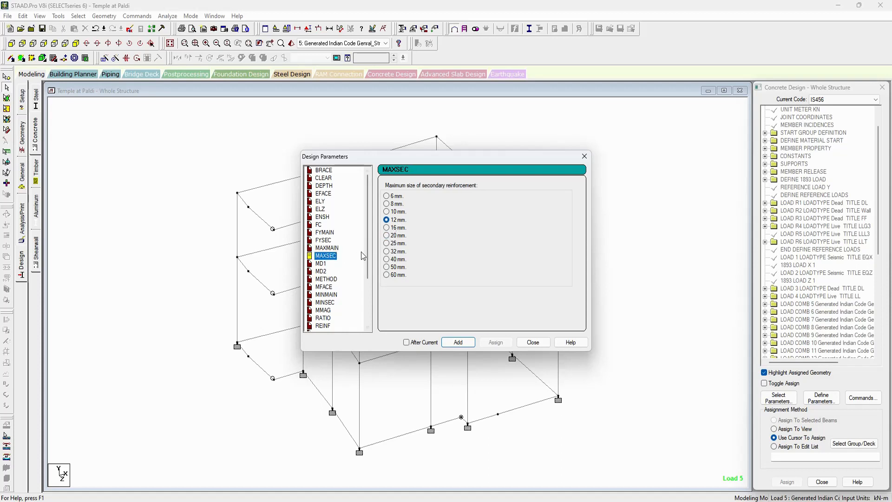
left_click(330, 279)
left_click(406, 205)
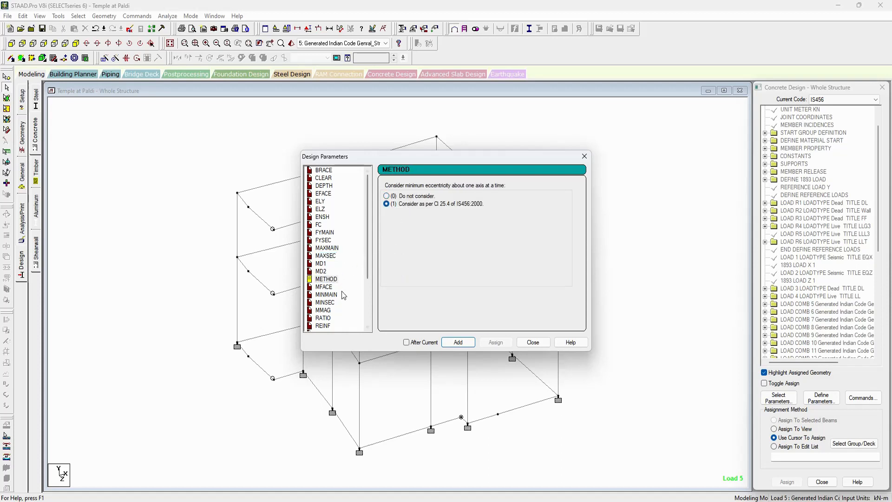
left_click(328, 295)
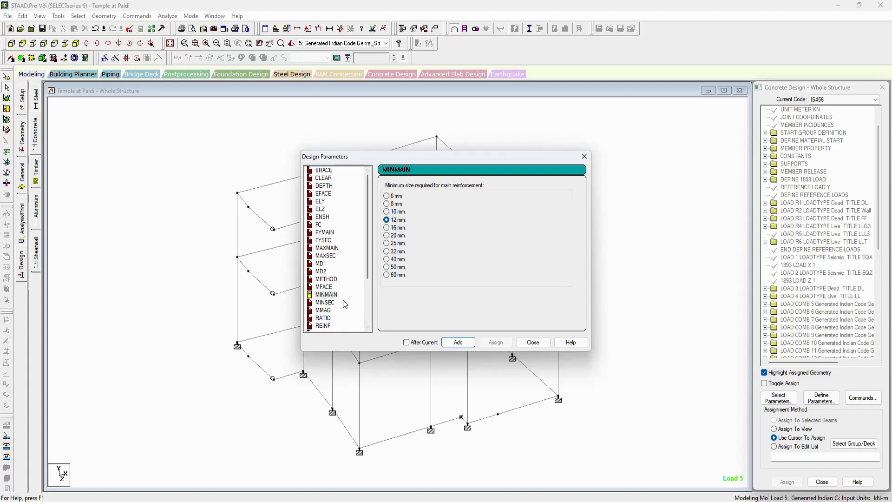
left_click(338, 302)
Step: Add two RATIO parameters for the maximum percentage of longitudinal reinforcement, 2.5 and 1.75
left_click(331, 319)
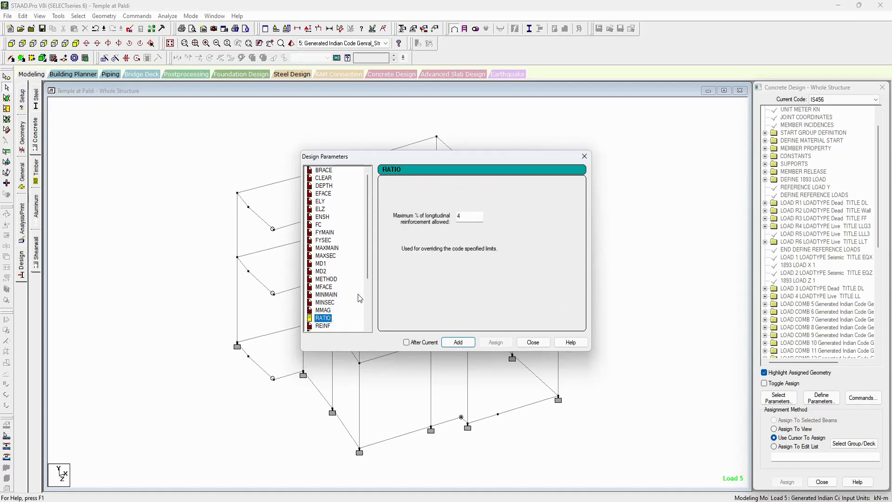
double_click(464, 216)
left_click_drag(471, 215, 450, 223)
left_click(460, 344)
Step: Add the TORSION parameter set to neglect the effects of torsion and finish defining parameters
scroll(327, 323, "down", 3)
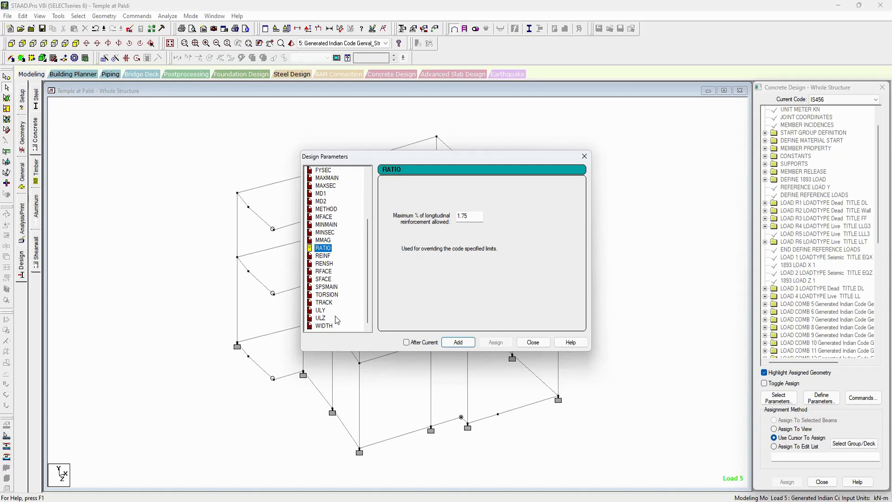
left_click(324, 295)
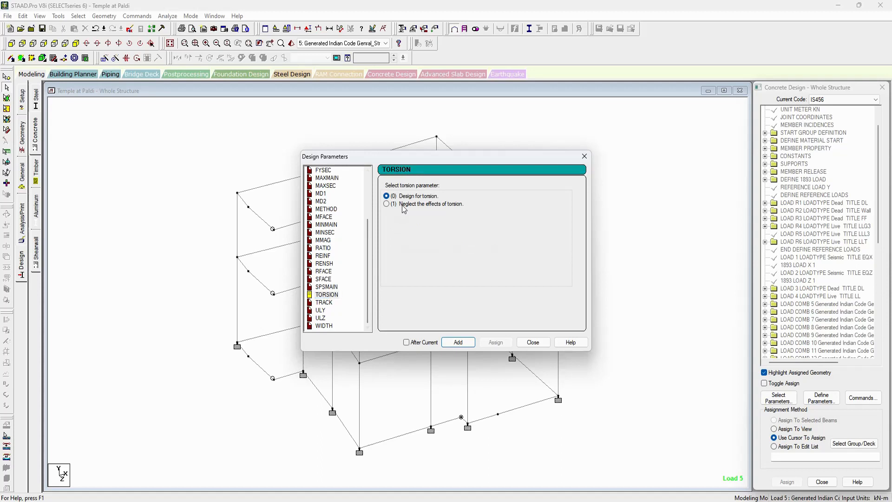
left_click(386, 204)
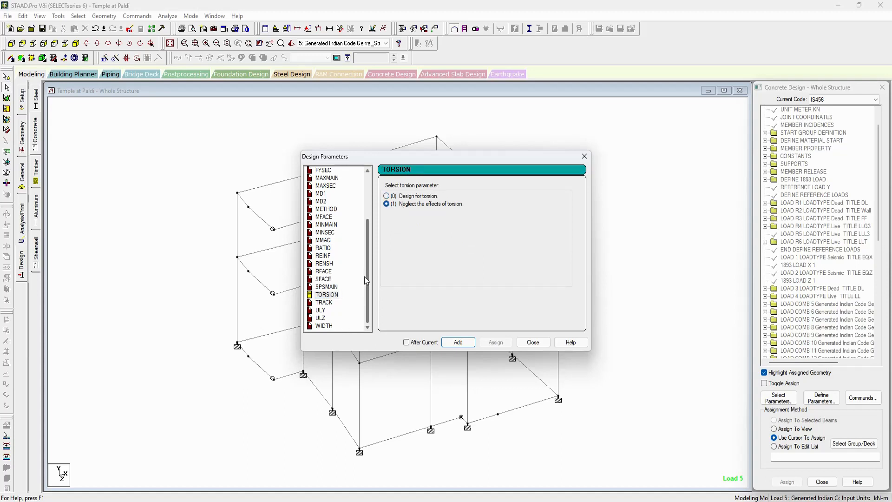
left_click(533, 343)
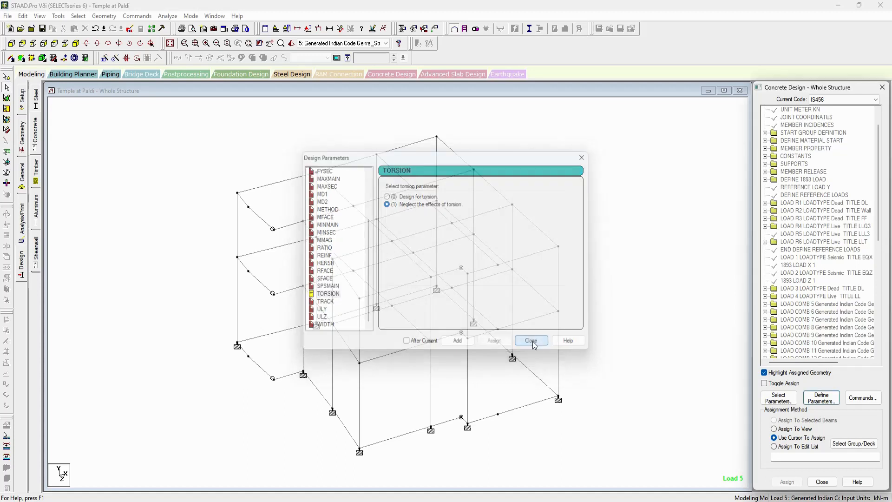
Step: Add the DESIGN BEAM and DESIGN COLUMN commands to the concrete design
left_click(865, 398)
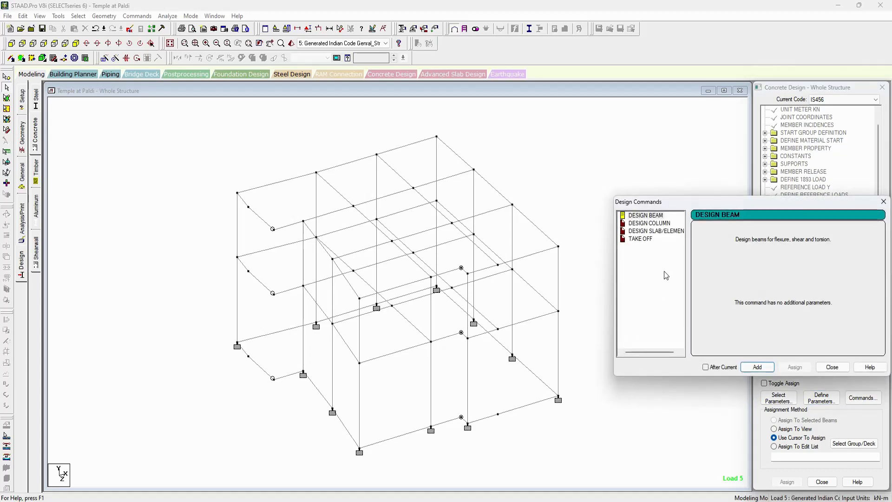
left_click(662, 217)
left_click(663, 224)
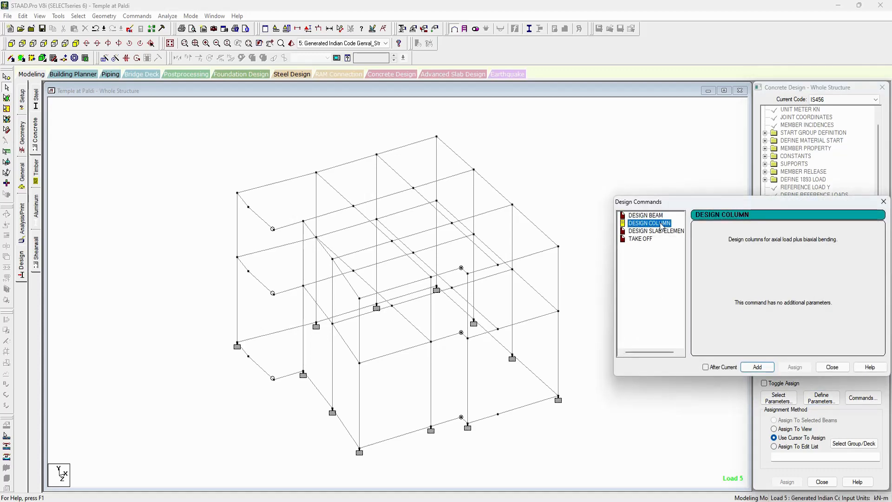
left_click(832, 366)
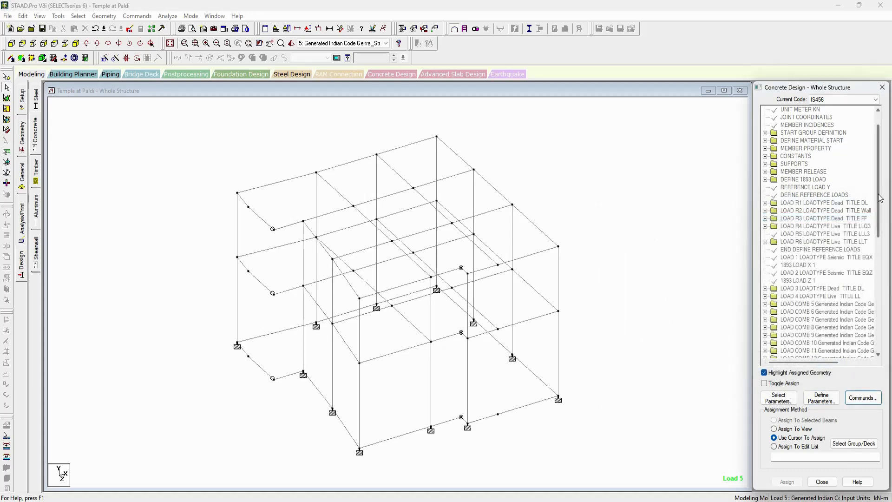
left_click_drag(879, 197, 883, 344)
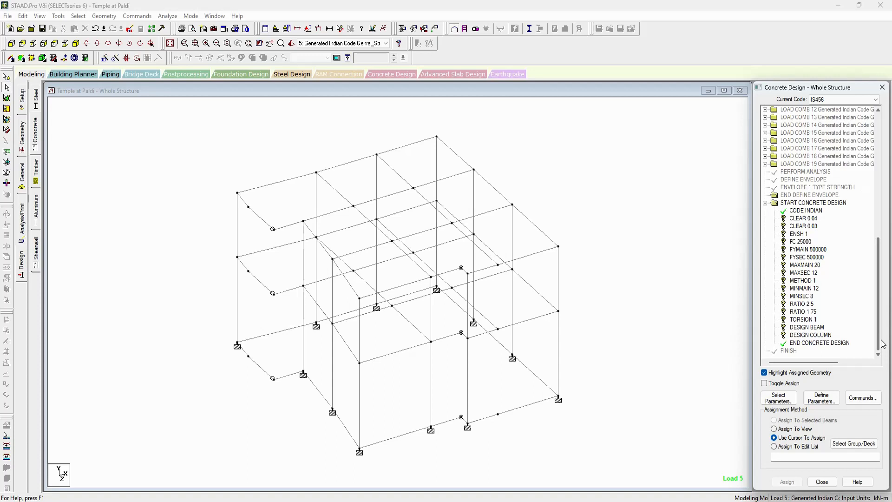
Step: Select all members parallel to Y and display only these columns in the view
left_click(579, 231)
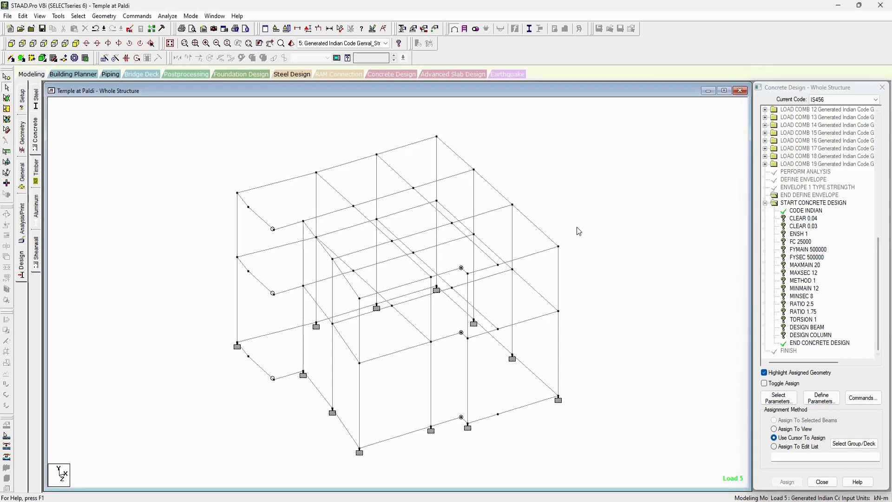
left_click(79, 17)
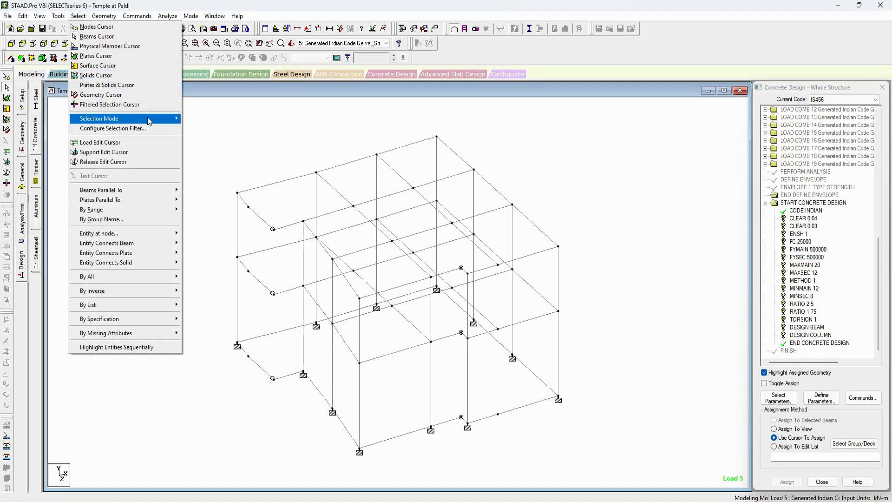
mouse_move(147, 120)
mouse_move(139, 191)
left_click(196, 200)
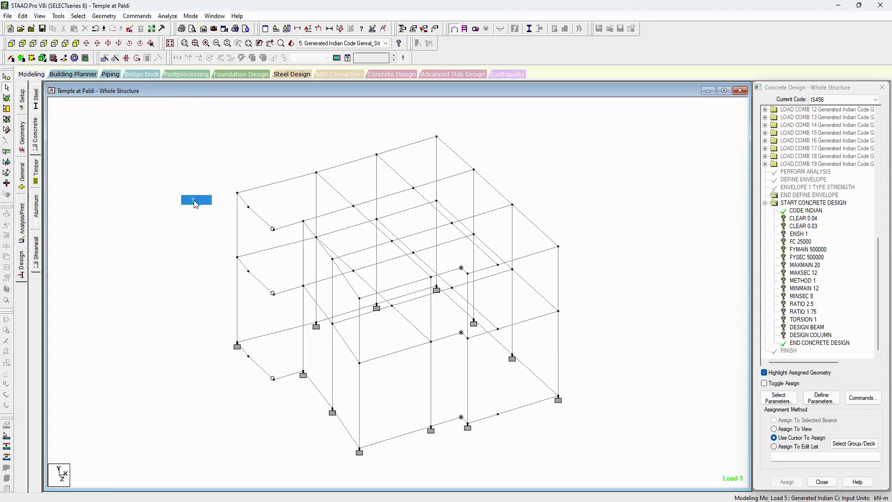
middle_click_drag(286, 155, 285, 163)
left_click(40, 16)
left_click(84, 149)
left_click(601, 163)
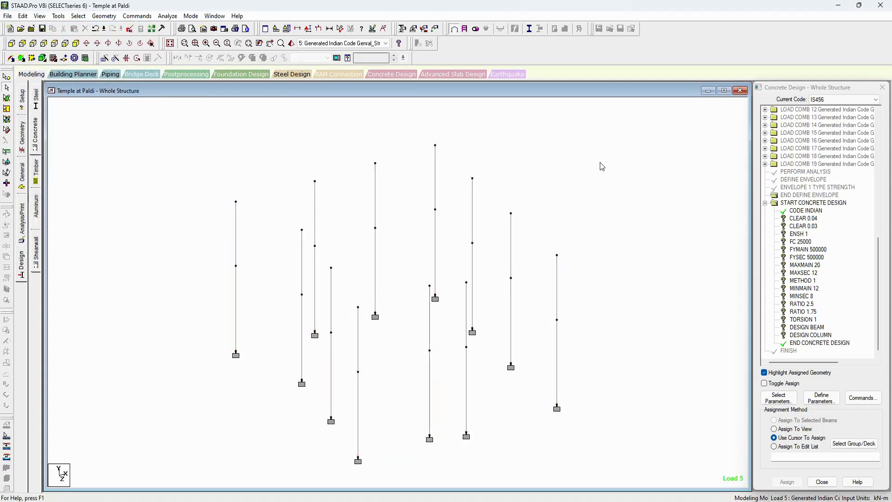
Step: Assign the CLEAR 0.04 and ENSH 1 parameters to all columns in the view
key("Down")
key("Down")
key("Down")
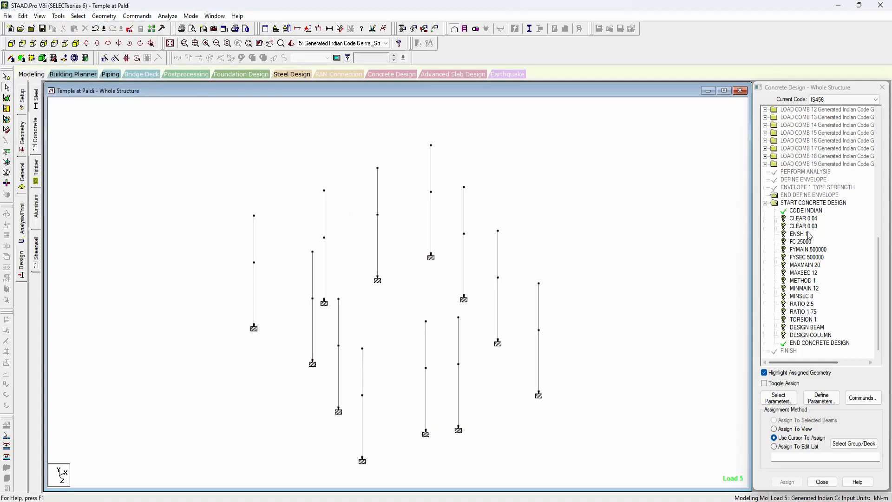
left_click(811, 219)
left_click(791, 430)
left_click(788, 482)
left_click(804, 335)
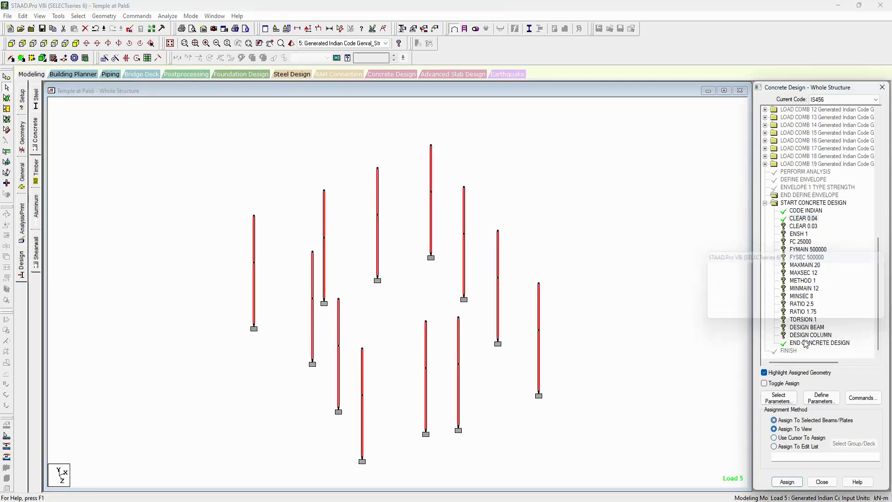
left_click(800, 232)
left_click(795, 428)
left_click(788, 481)
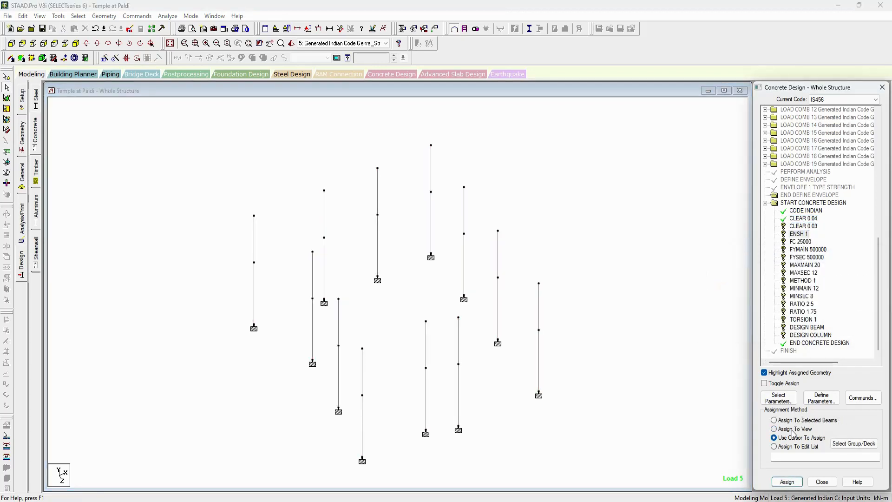
left_click(804, 335)
Step: Assign the FC 25000 and FYMAIN 500000 parameters to all columns in the view
left_click(801, 242)
left_click(791, 428)
left_click(787, 482)
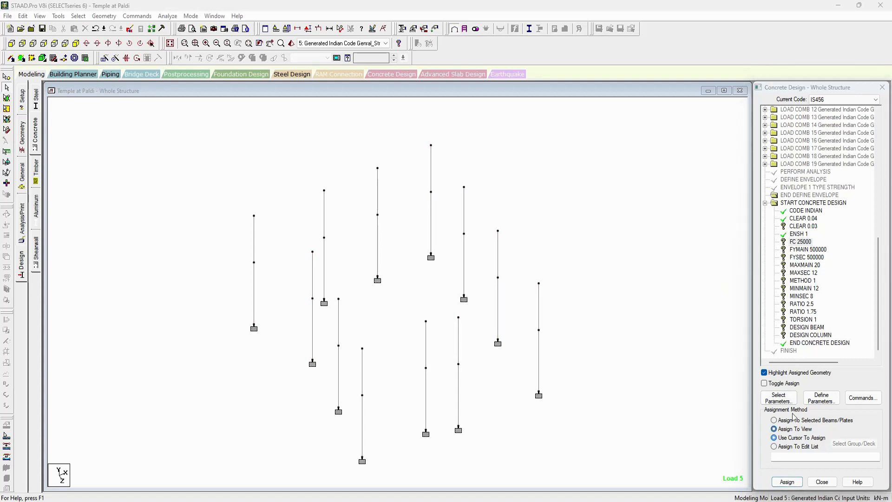
left_click(804, 335)
left_click(808, 249)
left_click(791, 428)
left_click(787, 482)
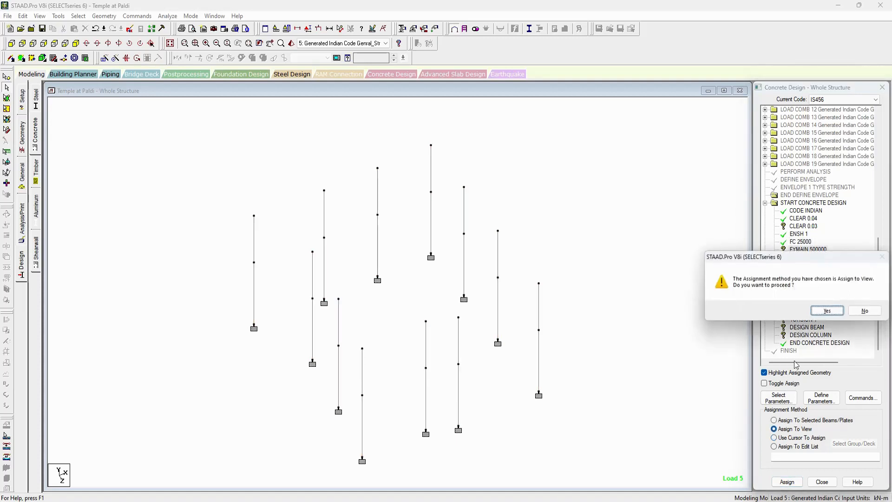
left_click(805, 333)
Step: Assign the FYSEC 500000 and MAXMAIN 20 parameters to all columns in the view
left_click(807, 257)
left_click(791, 428)
left_click(787, 482)
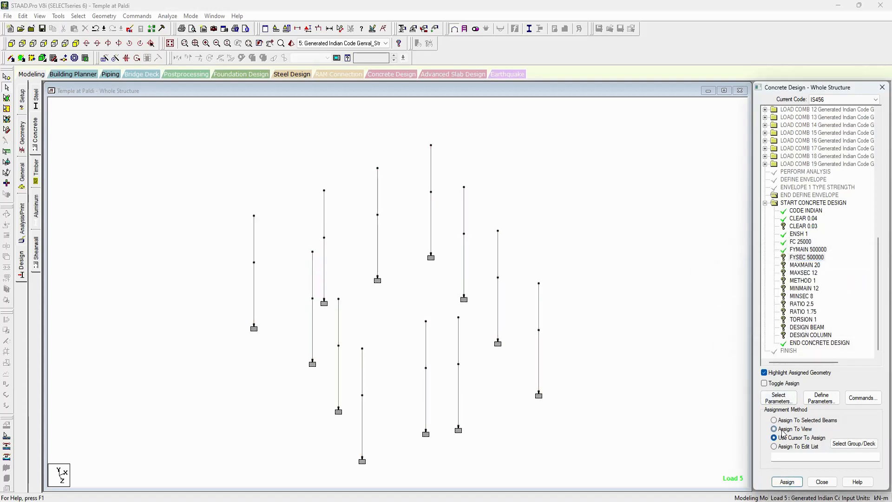
left_click(804, 333)
left_click(805, 265)
left_click(791, 428)
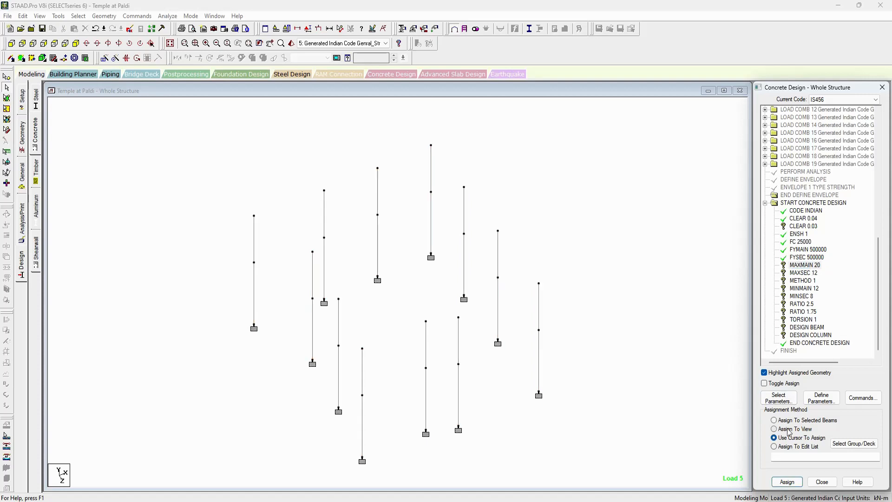
left_click(787, 482)
left_click(805, 333)
Step: Assign the MAXSEC 12 and METHOD 1 parameters to all columns in the view
left_click(804, 273)
left_click(774, 428)
left_click(787, 482)
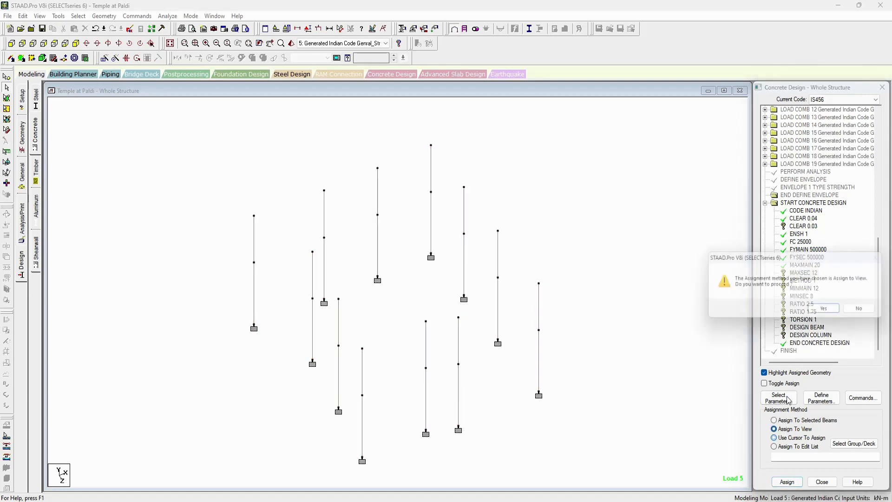
left_click(805, 333)
left_click(803, 280)
left_click(795, 429)
left_click(787, 481)
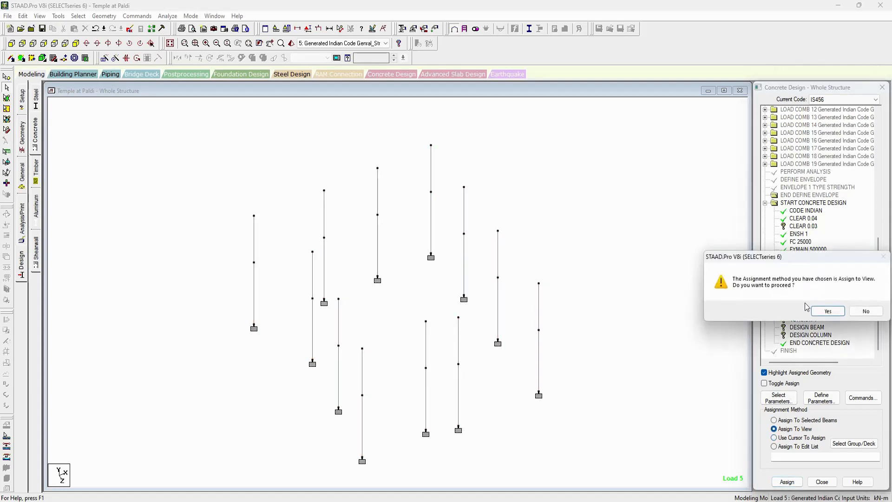
left_click(808, 308)
Step: Assign the MINMAIN 12 and MINSEC 8 parameters to all columns in the view
left_click(803, 288)
left_click(774, 429)
left_click(787, 482)
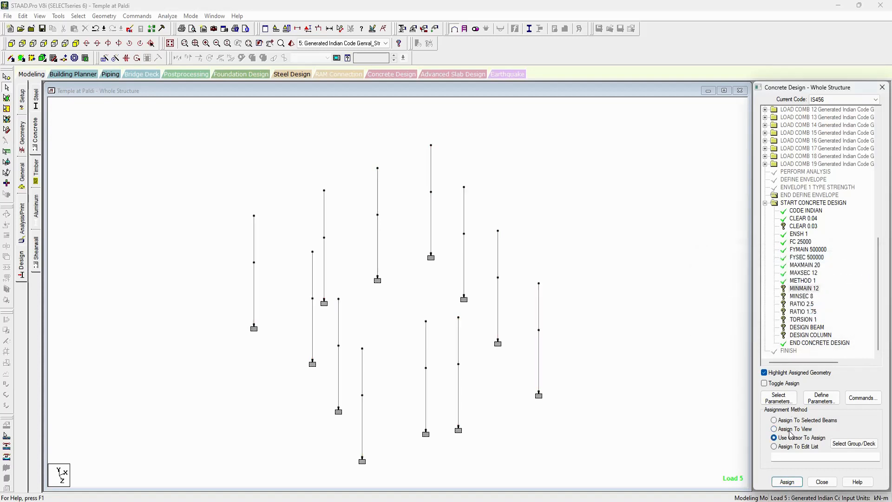
left_click(827, 311)
left_click(801, 296)
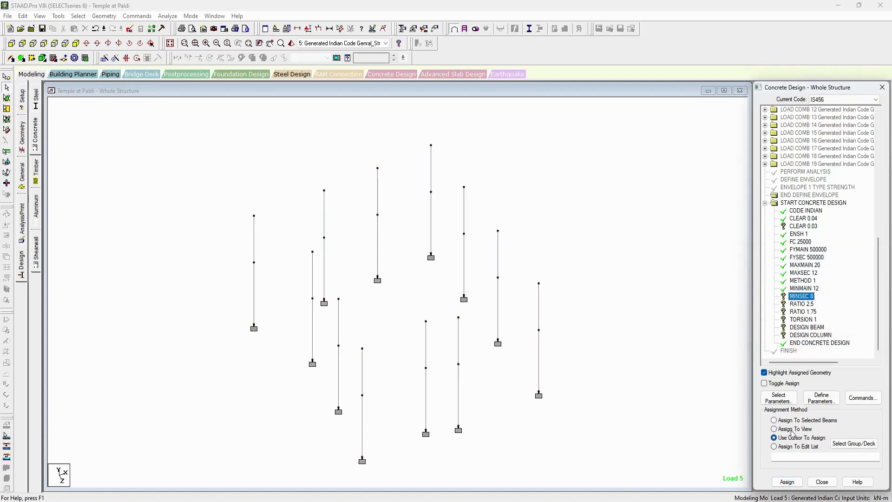
key("Return")
key("Return")
Step: Assign the RATIO 2.5 parameter and the DESIGN COLUMN command to all columns in the view
left_click(808, 304)
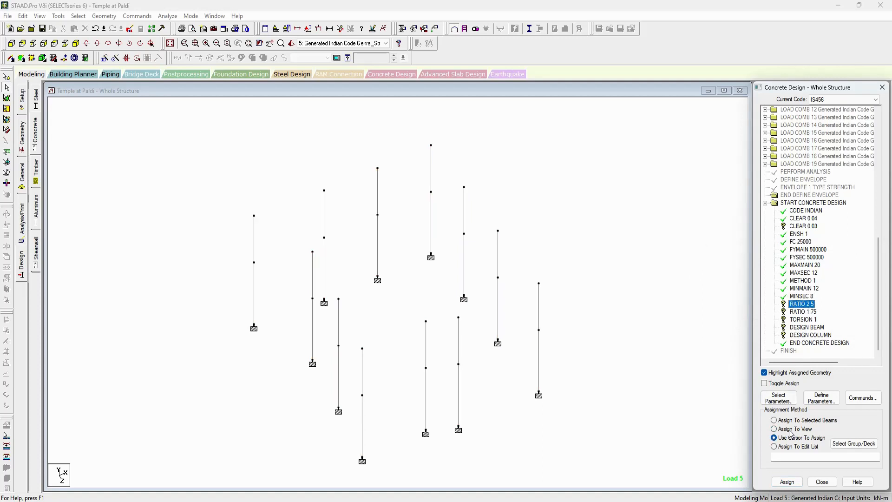
left_click(790, 431)
key("Return")
left_click(809, 335)
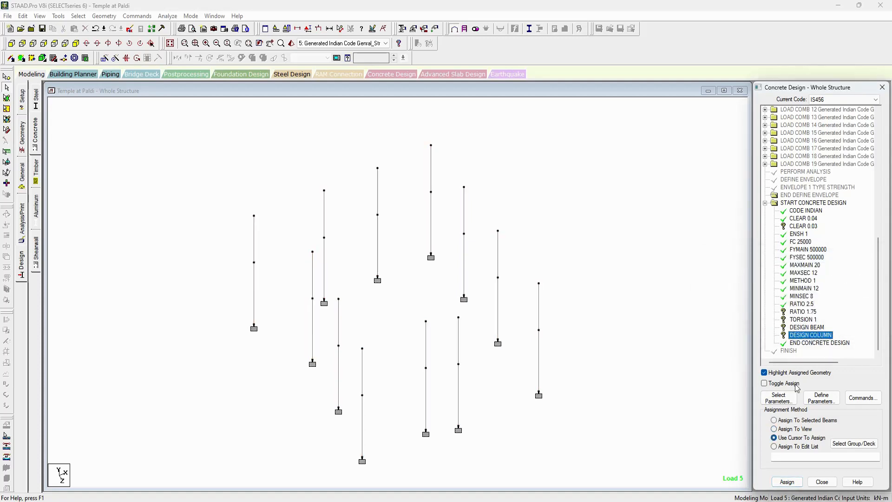
left_click(790, 429)
left_click(787, 481)
key("Return")
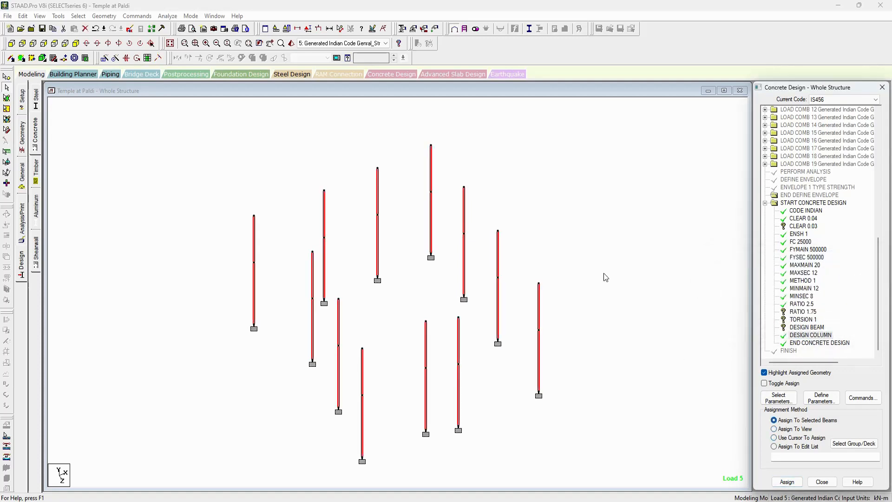
Step: Display the whole structure, invert the column selection to pick all beams, and show only those beams
left_click(171, 44)
left_click(171, 43)
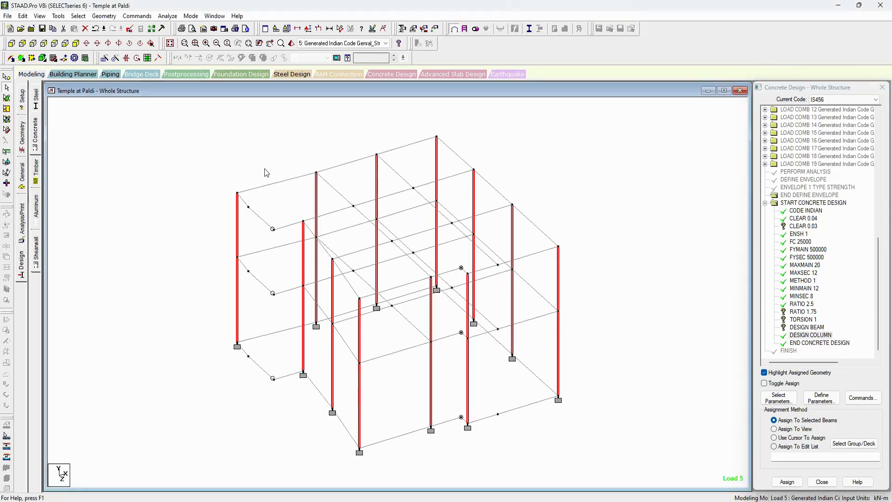
left_click(86, 16)
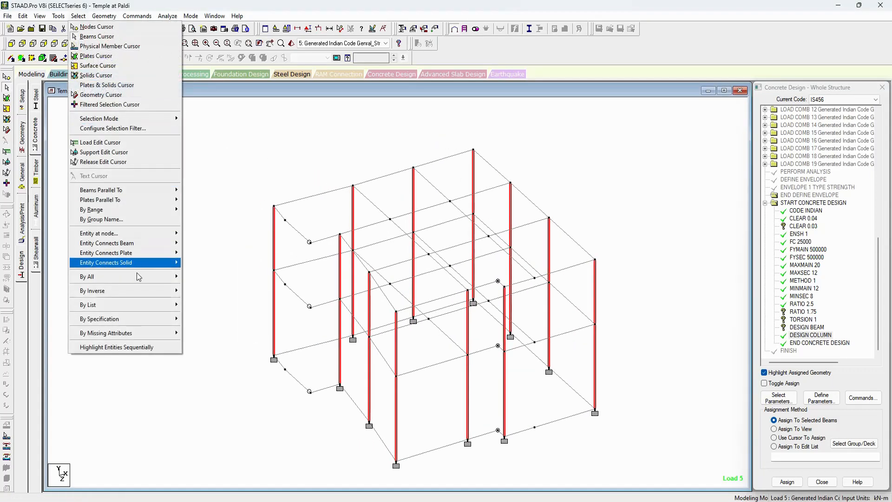
mouse_move(159, 296)
left_click(210, 300)
key("alt+v")
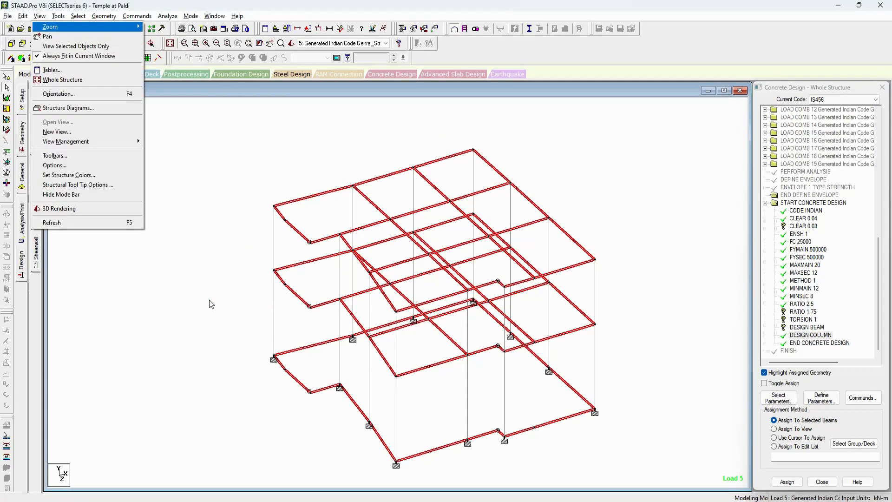
key("v")
Step: Assign the CLEAR 0.03 and ENSH 1 parameters to all beams in the view
left_click(804, 225)
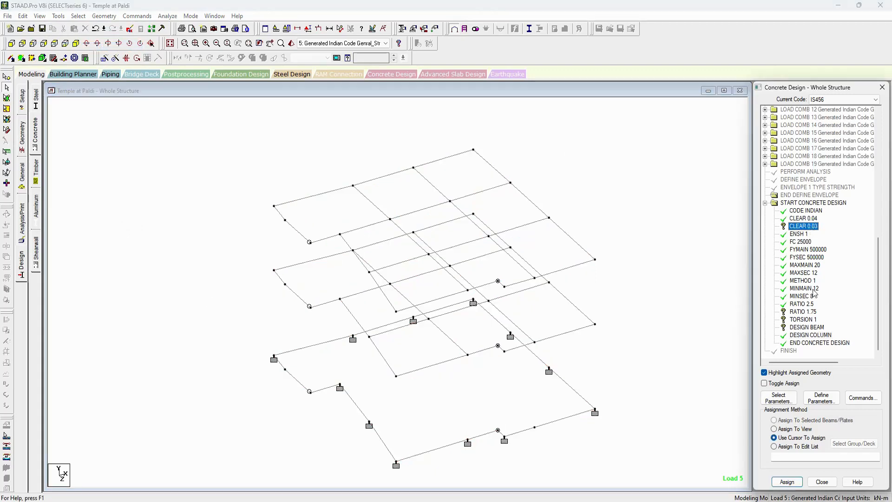
left_click(797, 431)
left_click(787, 482)
left_click(807, 326)
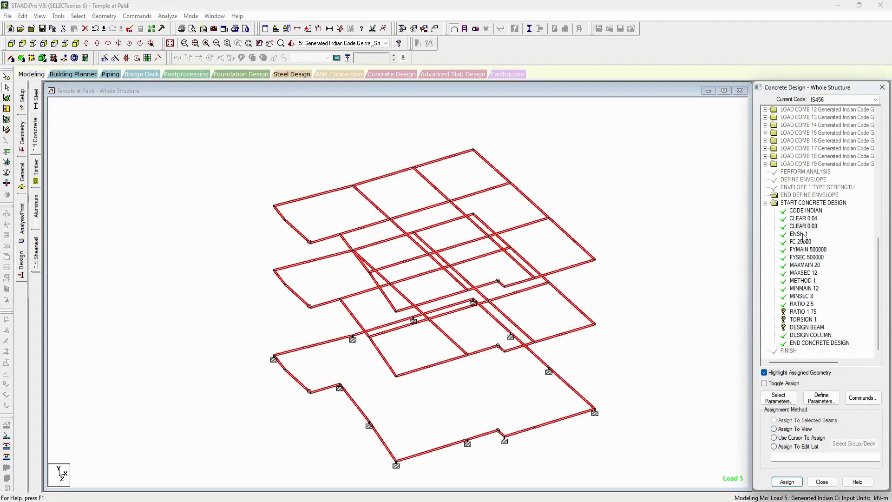
left_click(803, 236)
left_click(794, 430)
left_click(788, 481)
left_click(817, 315)
Step: Assign the FC 25000 and FYMAIN 500000 parameters to all beams in the view
left_click(799, 242)
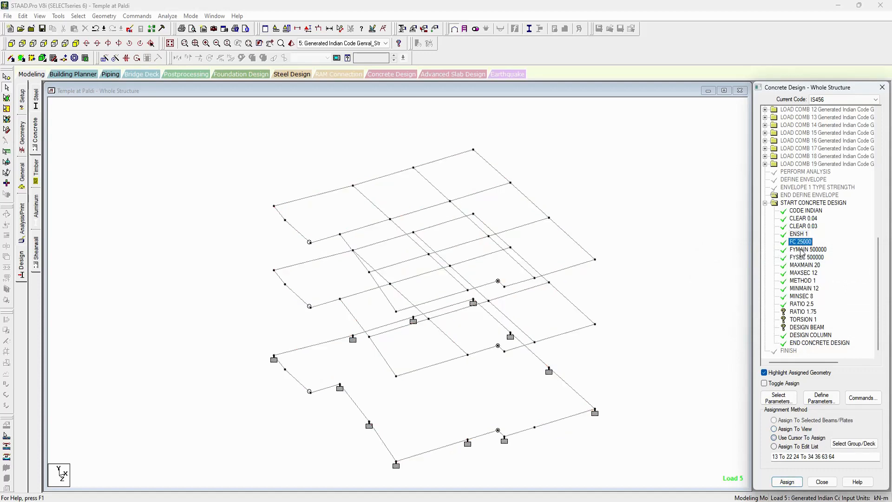
left_click(780, 429)
left_click(786, 482)
left_click(818, 312)
left_click(805, 251)
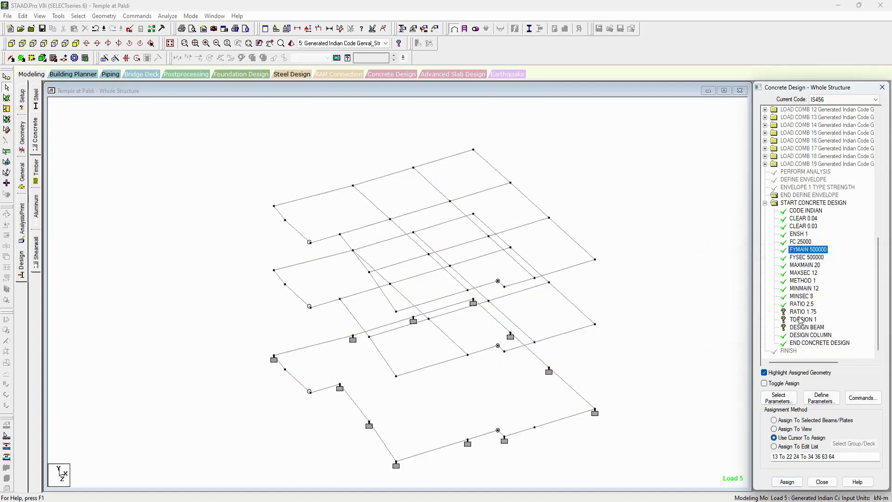
left_click(784, 430)
left_click(787, 482)
left_click(823, 308)
Step: Assign the FYSEC 500000 and MAXMAIN 20 parameters to all beams in the view
left_click(807, 257)
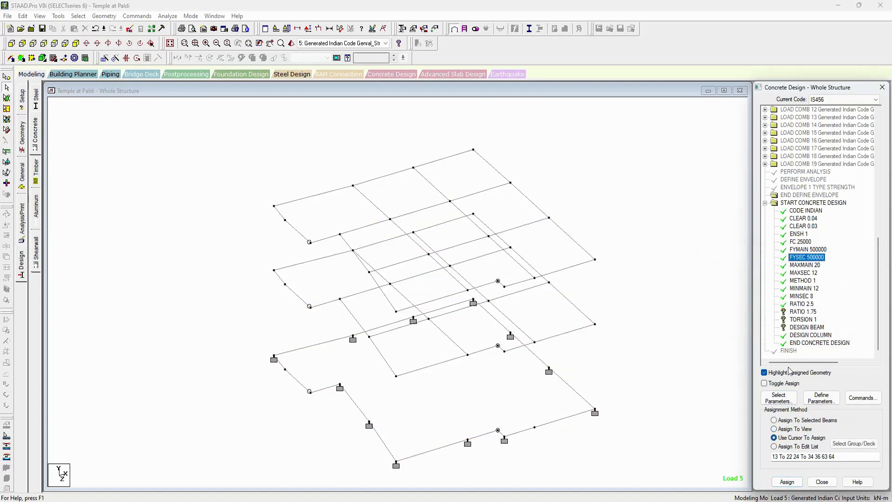
left_click(783, 428)
left_click(787, 481)
left_click(821, 309)
left_click(806, 265)
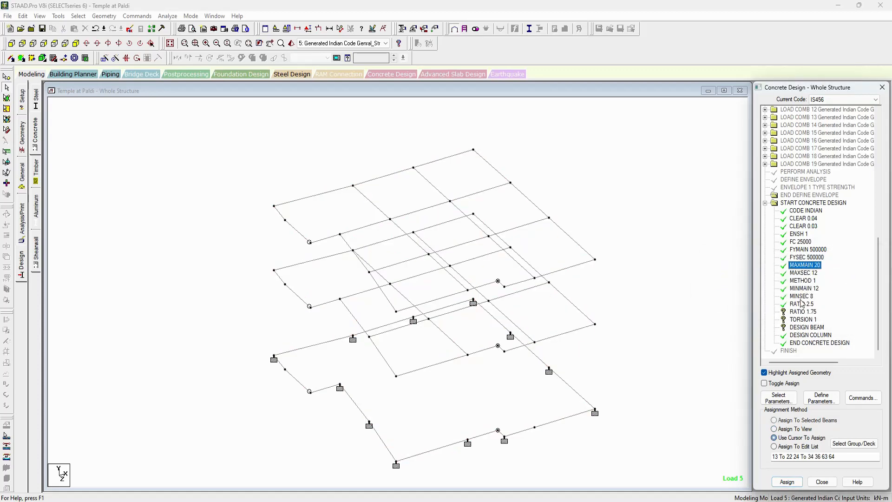
left_click(791, 428)
left_click(787, 481)
key("Return")
Step: Assign the MAXSEC 12 and MINMAIN 12 parameters to all beams in the view
left_click(806, 274)
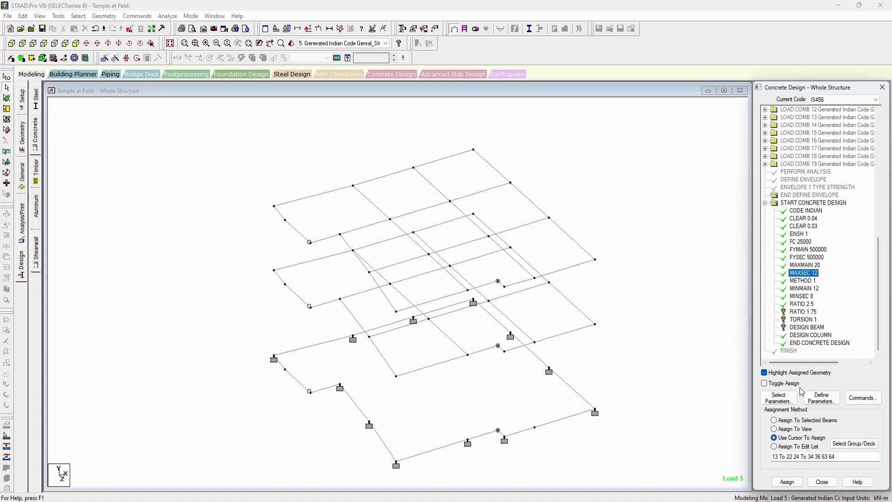
left_click(789, 429)
left_click(788, 482)
key("Return")
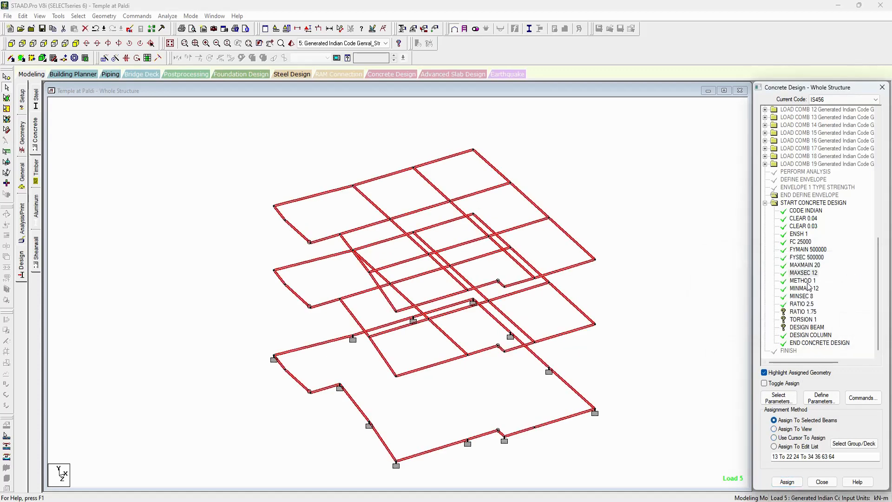
left_click(805, 288)
left_click(791, 428)
left_click(787, 482)
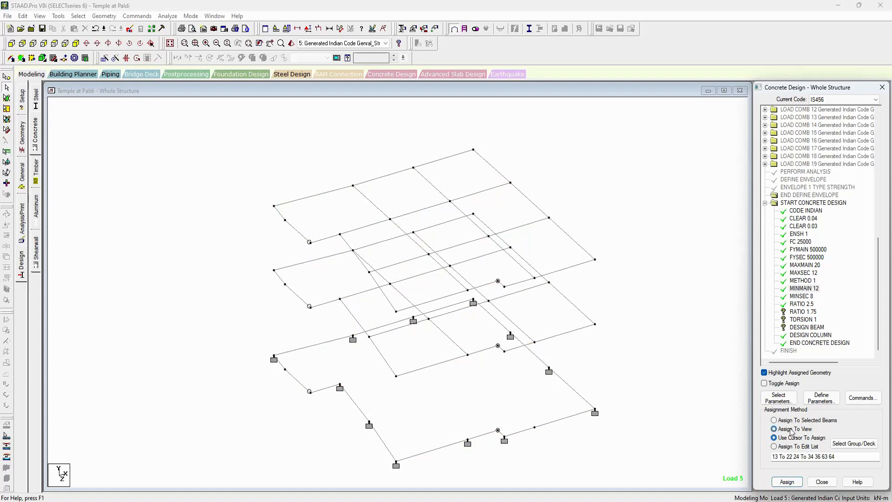
key("Return")
Step: Assign the MINSEC 8 and RATIO 1.75 parameters to all beams in the view
left_click(791, 428)
left_click(788, 481)
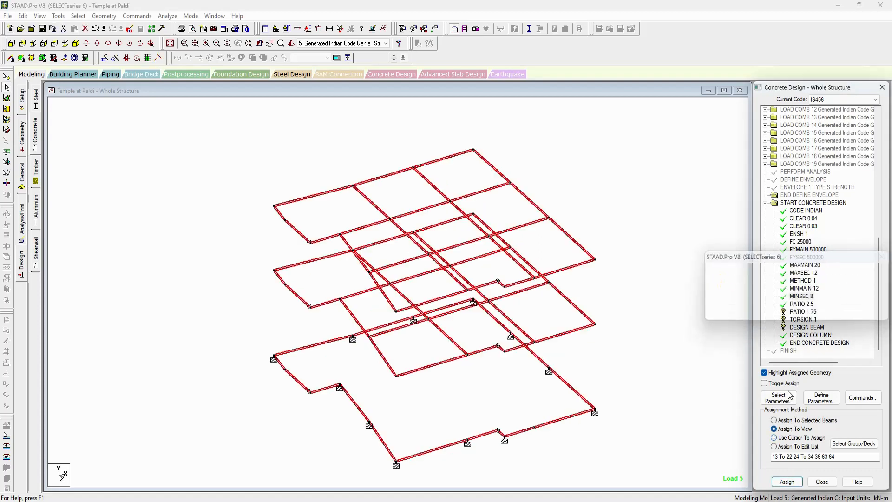
key("Return")
left_click(805, 311)
left_click(791, 429)
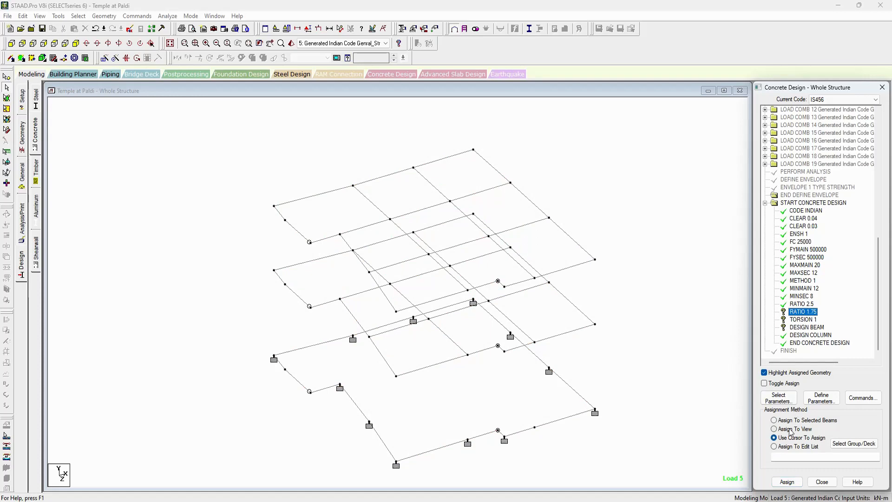
left_click(787, 481)
key("Return")
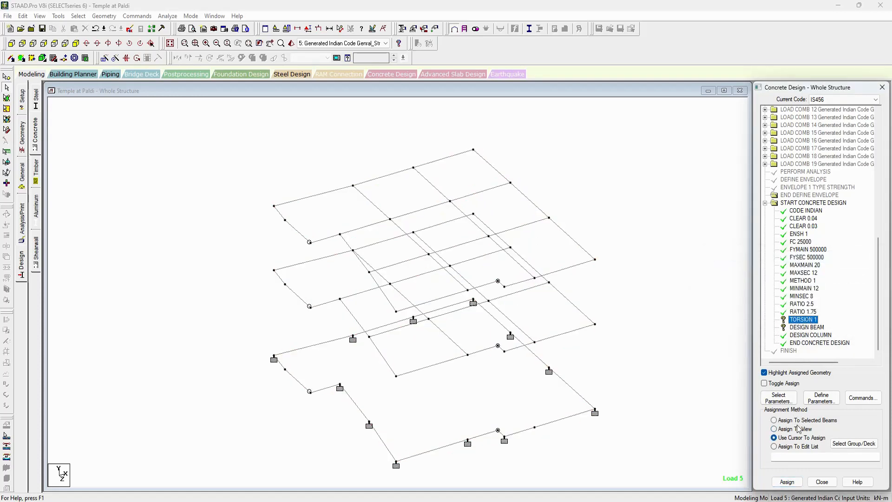
Step: In the front view, select the beams of the two upper floor levels and assign TORSION 1 to them
left_click(13, 44)
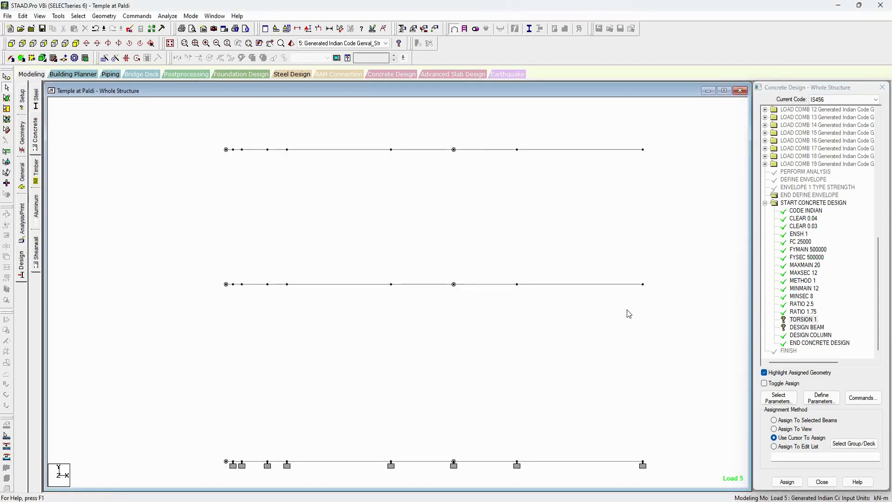
left_click_drag(663, 310, 140, 121)
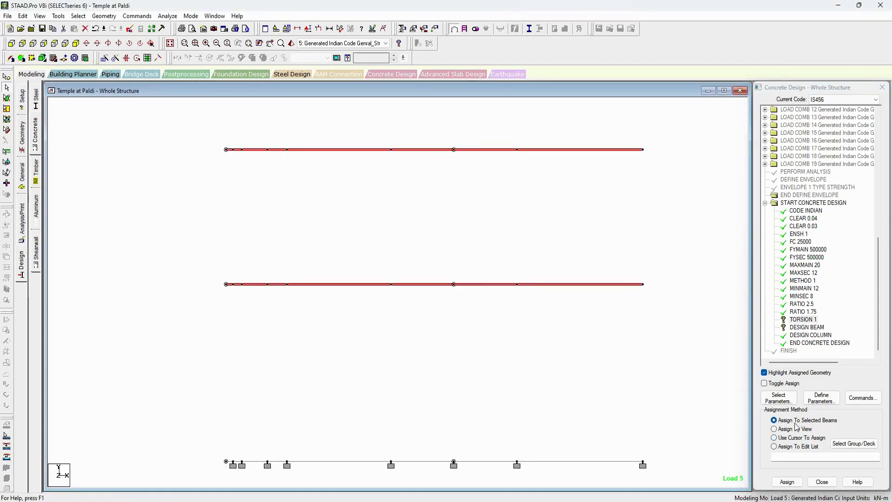
left_click(788, 482)
key("Return")
Step: Assign the DESIGN BEAM command to all beams in the view and display the whole structure again
left_click(807, 327)
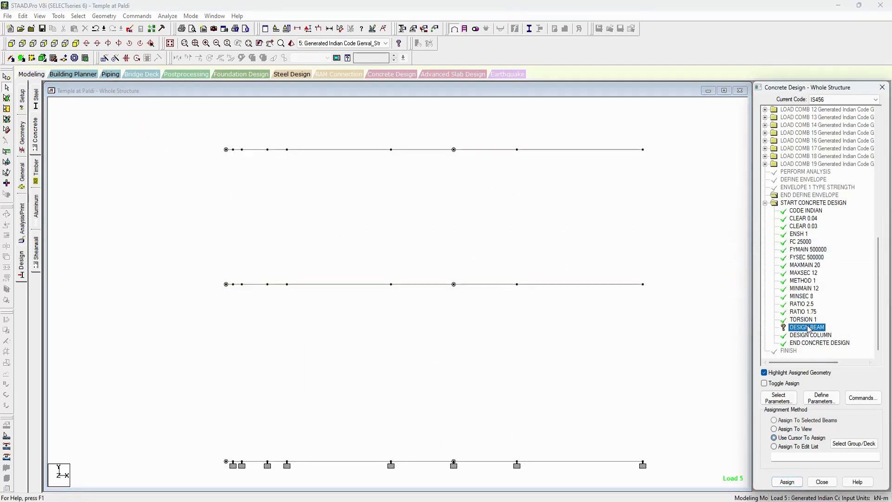
left_click(787, 430)
left_click(787, 481)
key("Return")
left_click(170, 43)
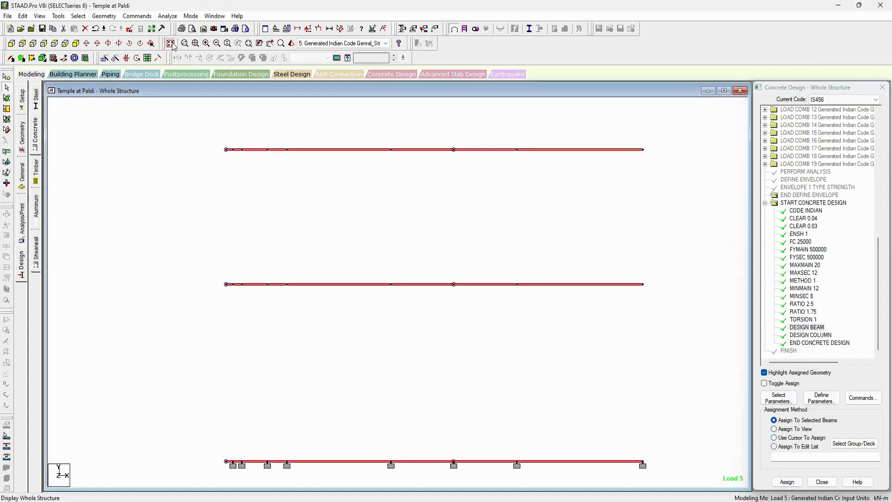
left_click(680, 195)
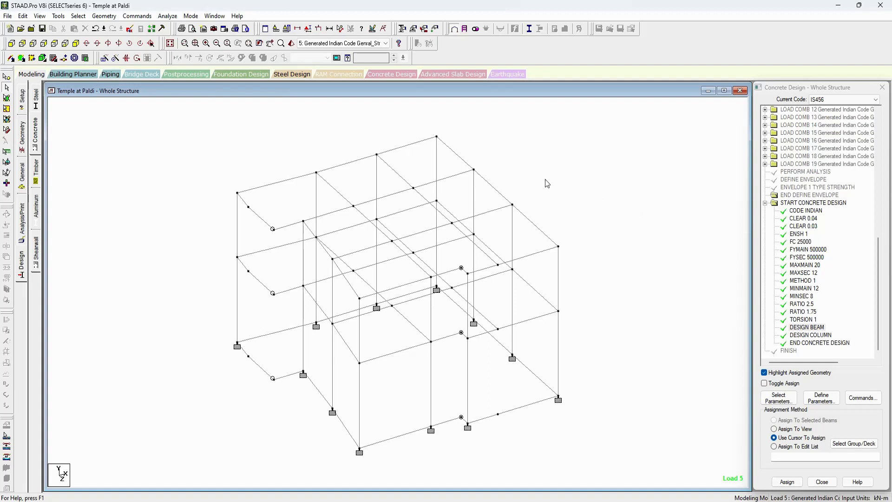
Step: Run the analysis, saving the modified structure first, and close the run while staying in modeling mode
left_click(170, 17)
left_click(177, 28)
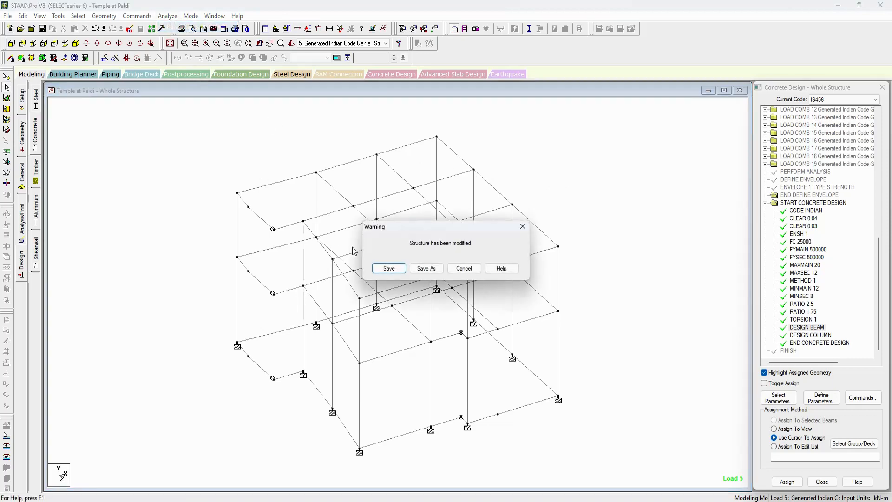
left_click(387, 267)
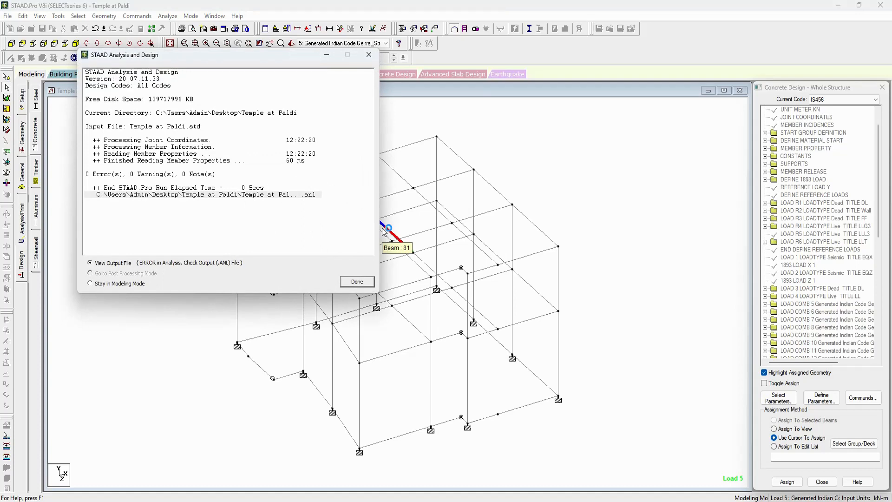
left_click(120, 283)
left_click(355, 282)
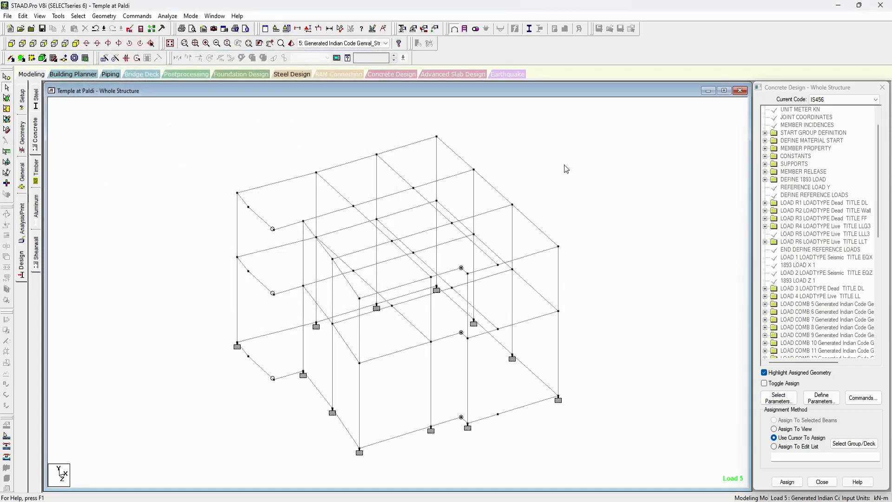
Step: Rerun the analysis, open its output file and inspect the listed error at its place in the output
left_click(174, 16)
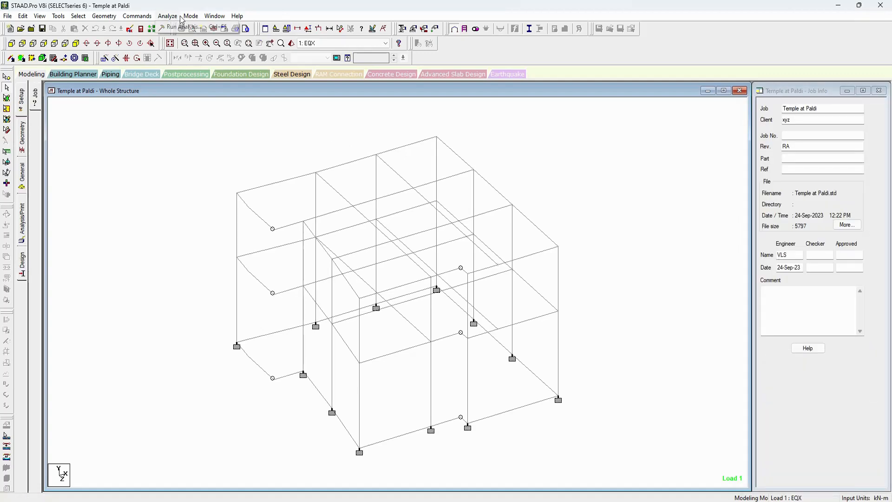
left_click(184, 27)
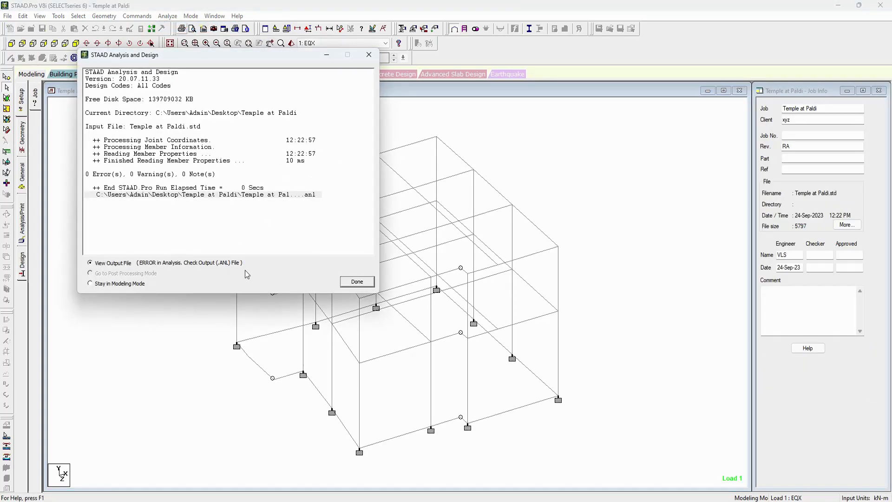
left_click(357, 282)
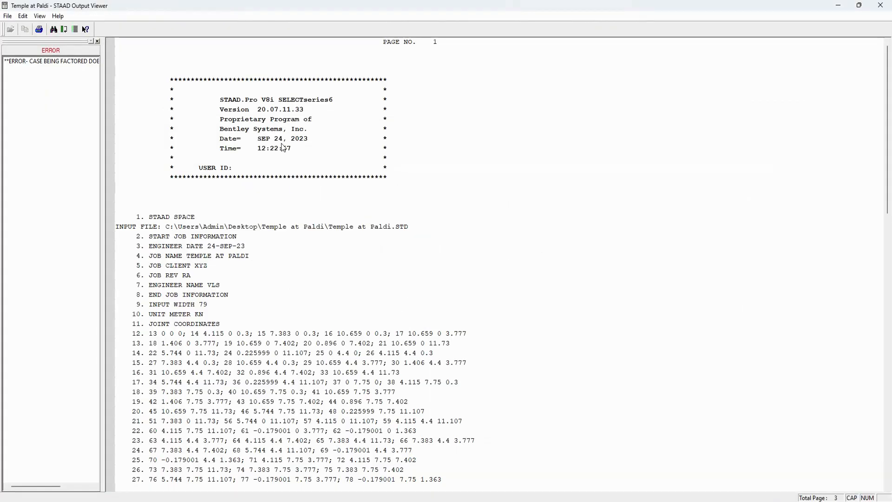
left_click(70, 63)
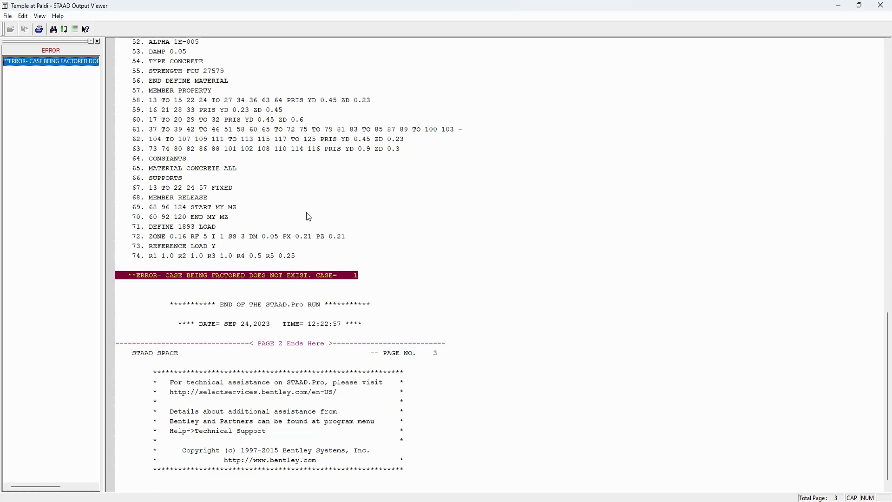
left_click(881, 5)
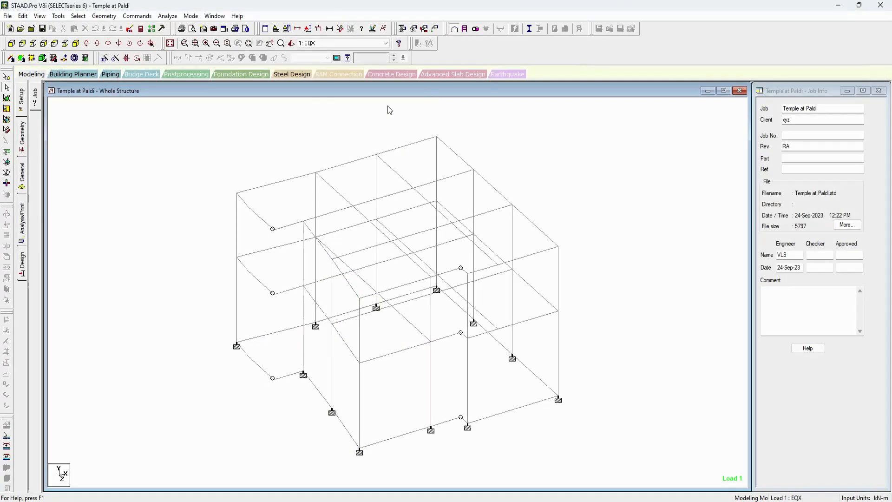
Step: Open the model's input command file in the editor and review the job information, joint coordinates and member incidences
left_click(130, 29)
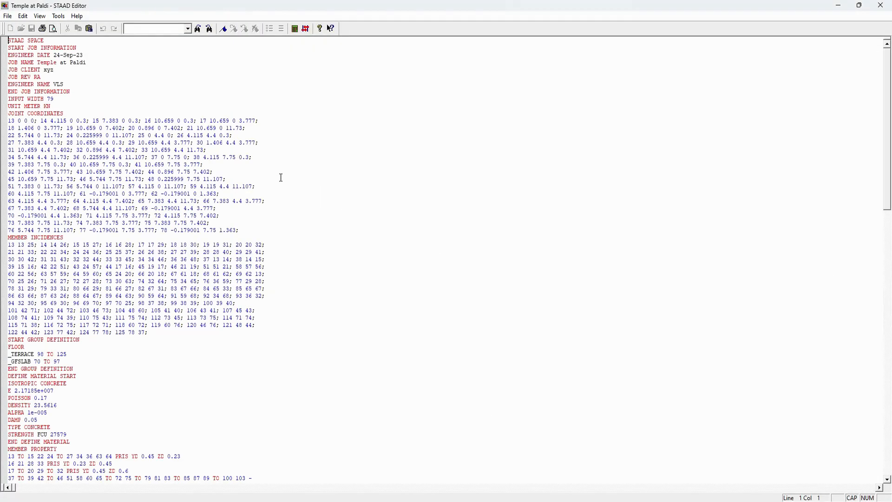
scroll(263, 222, "down", 9)
scroll(263, 222, "down", 2)
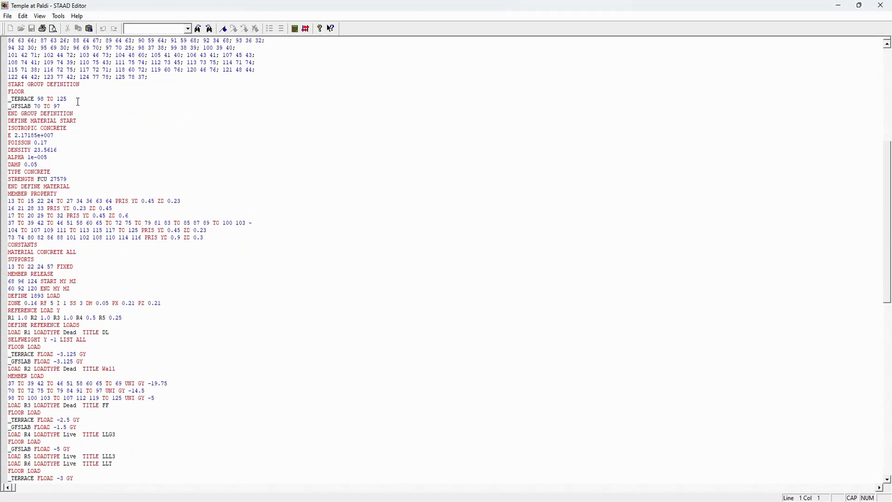
scroll(83, 126, "up", 12)
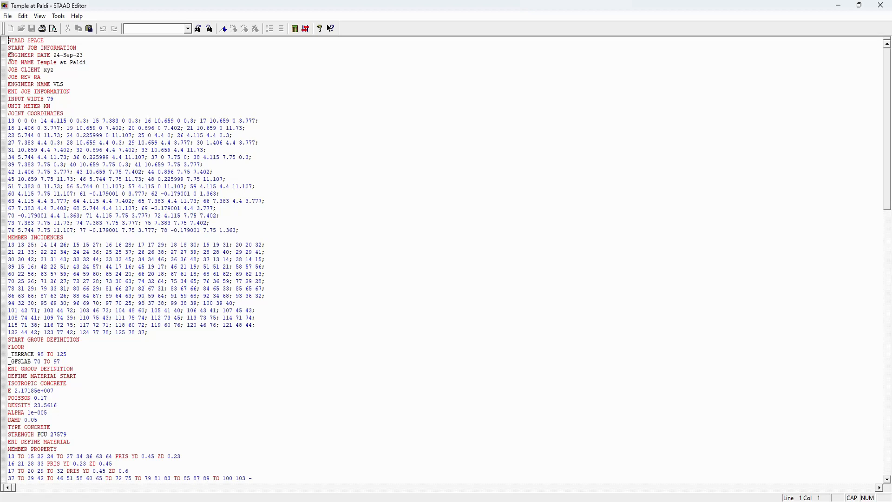
left_click_drag(9, 41, 78, 108)
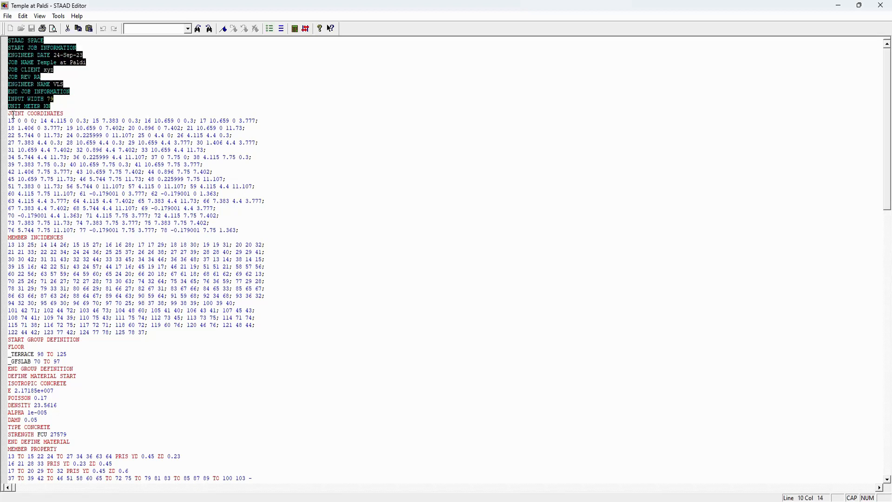
left_click_drag(11, 115, 81, 224)
left_click_drag(9, 245, 99, 318)
Step: Review the command file's group, material, member property, support, member release and 1893 load definitions
scroll(102, 313, "down", 9)
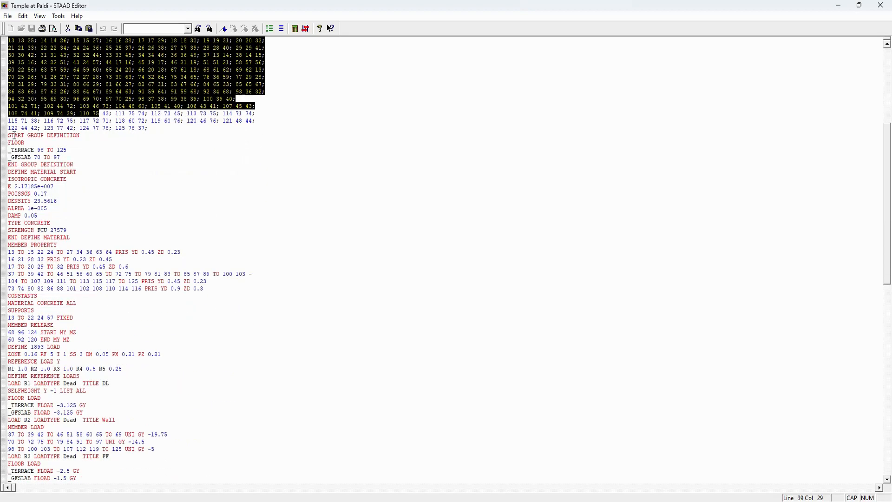
left_click_drag(13, 136, 68, 164)
left_click_drag(14, 173, 79, 281)
scroll(19, 304, "down", 2)
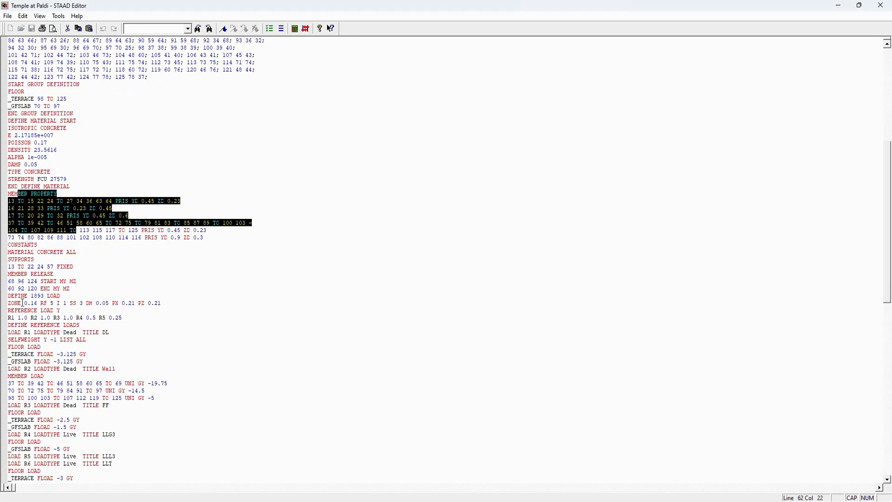
double_click(14, 259)
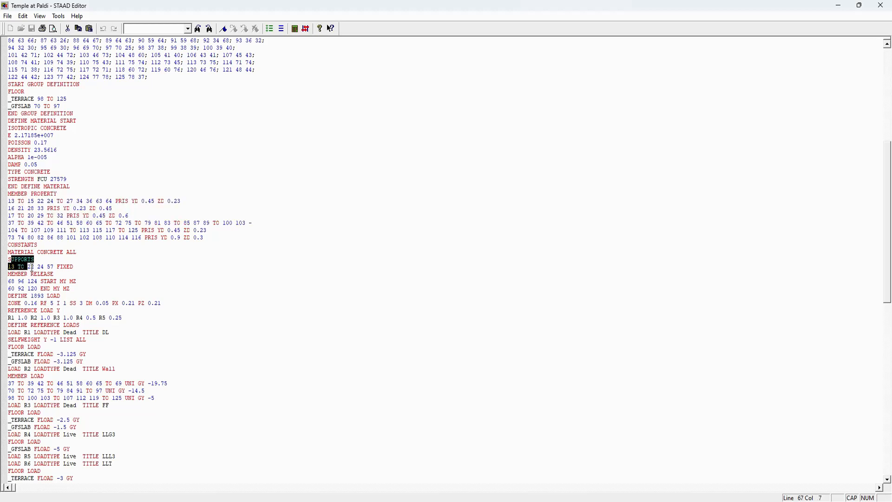
left_click_drag(15, 275, 40, 283)
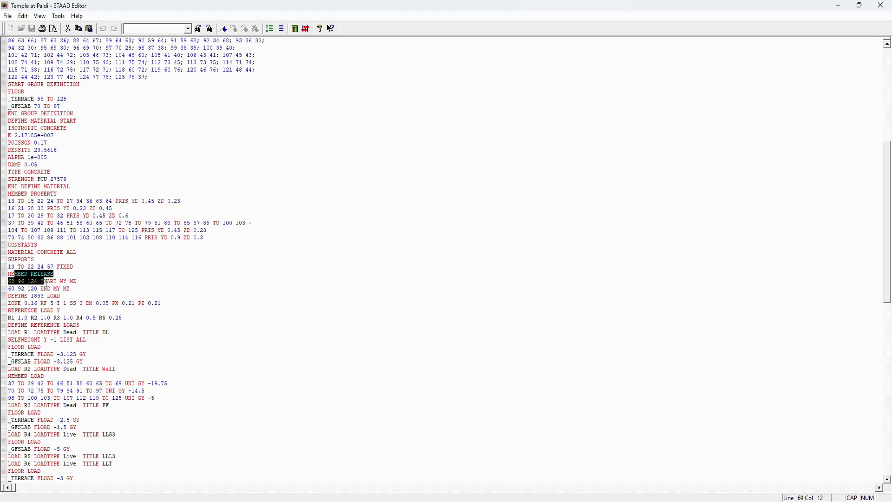
scroll(37, 274, "down", 2)
left_click_drag(10, 246, 128, 264)
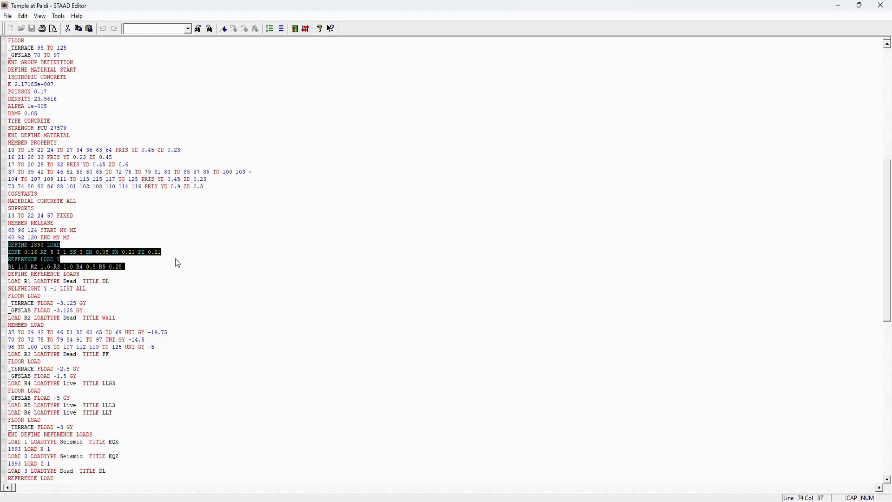
scroll(145, 263, "down", 5)
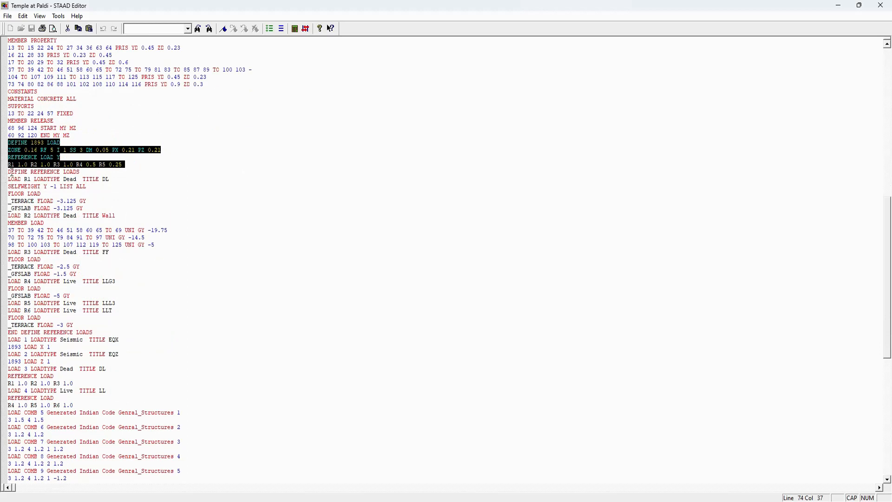
Step: Move the whole DEFINE REFERENCE LOADS block, through END DEFINE REFERENCE LOADS, to just above the DEFINE 1893 LOAD line
left_click_drag(9, 172, 38, 201)
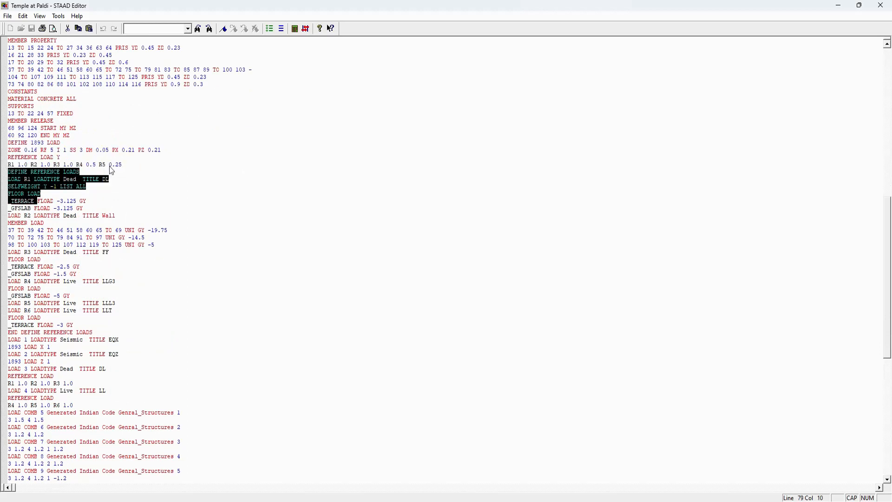
left_click(131, 163)
left_click_drag(131, 163, 71, 165)
left_click_drag(8, 174, 146, 329)
key("ctrl+c")
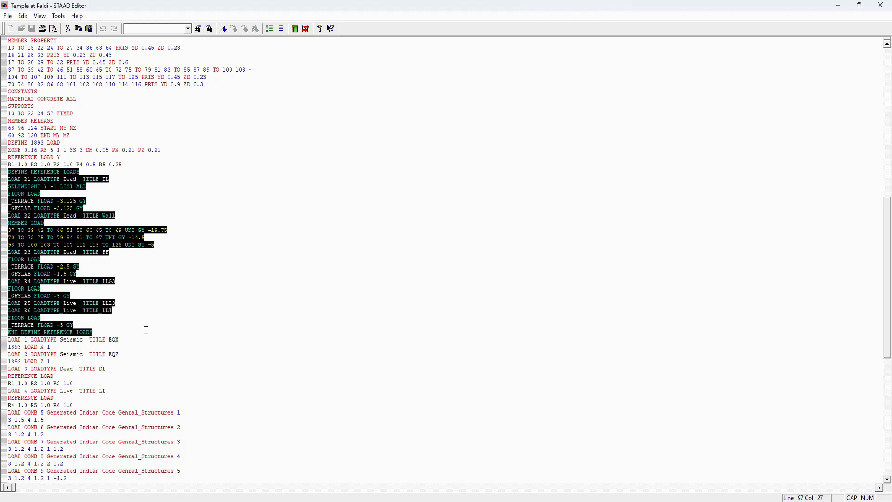
key("Delete")
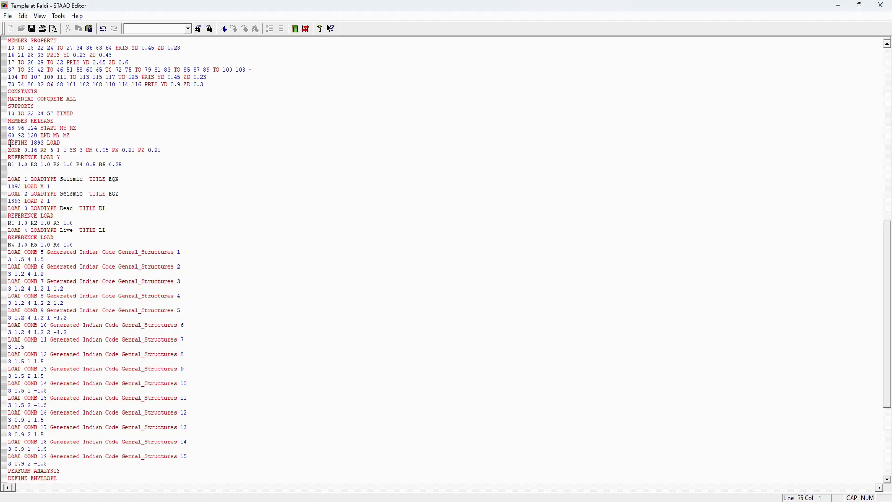
key("Return")
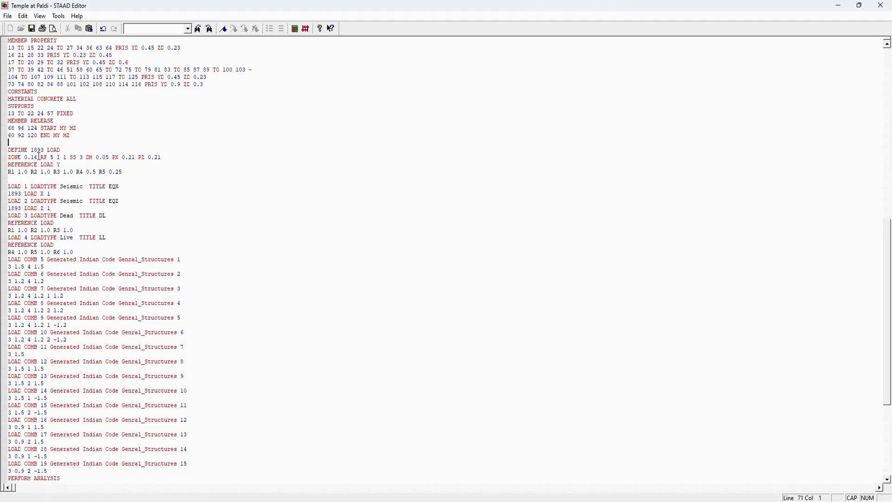
key("ctrl+v")
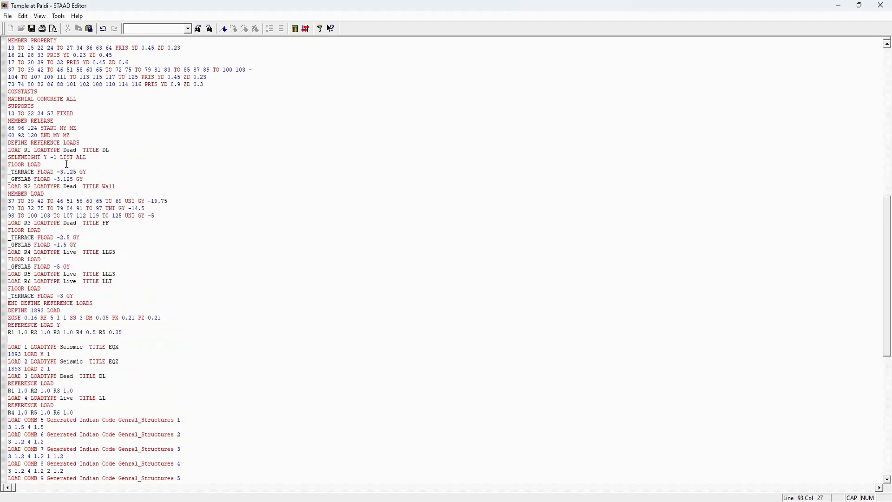
Step: Retitle load combination 5 as "1.5DL + 1.5LL" and load combination 6 as "1.2DL + 1.2LL"
scroll(66, 164, "down", 7)
left_click_drag(125, 179, 85, 179)
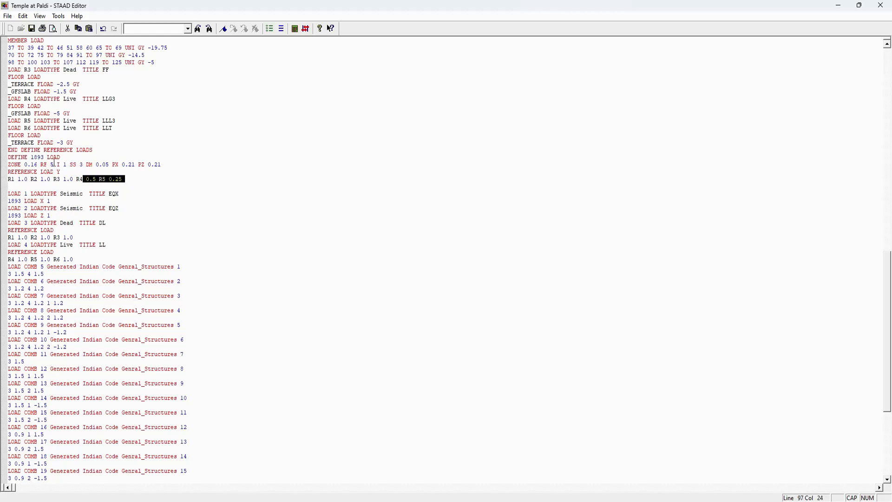
scroll(54, 161, "down", 2)
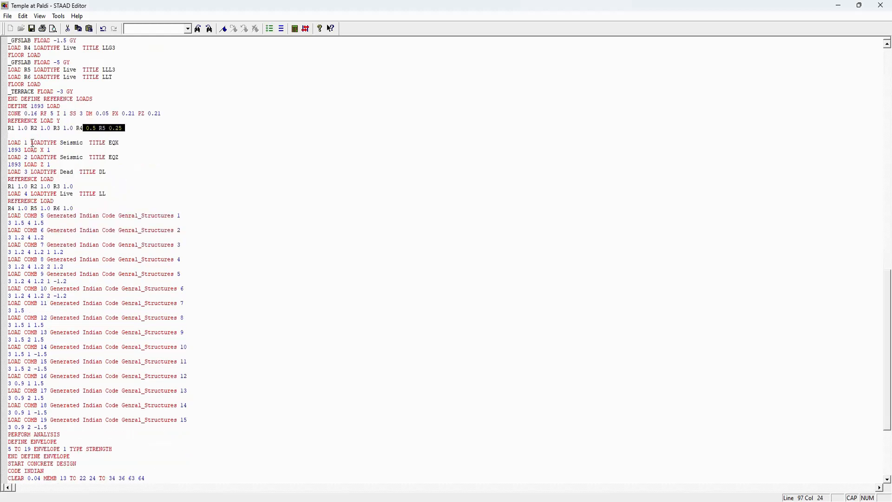
left_click_drag(11, 143, 58, 376)
scroll(59, 374, "down", 5)
left_click_drag(189, 114, 49, 114)
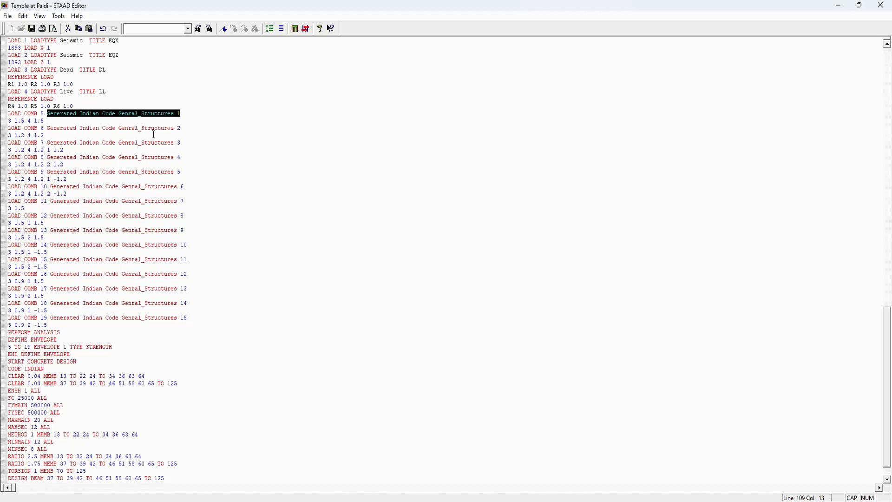
type("1.5DL + 1.5LL")
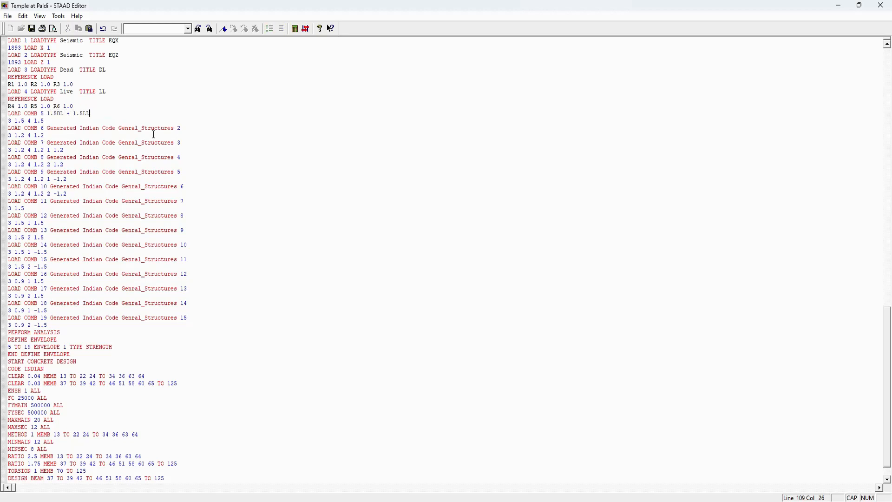
left_click_drag(181, 128, 52, 131)
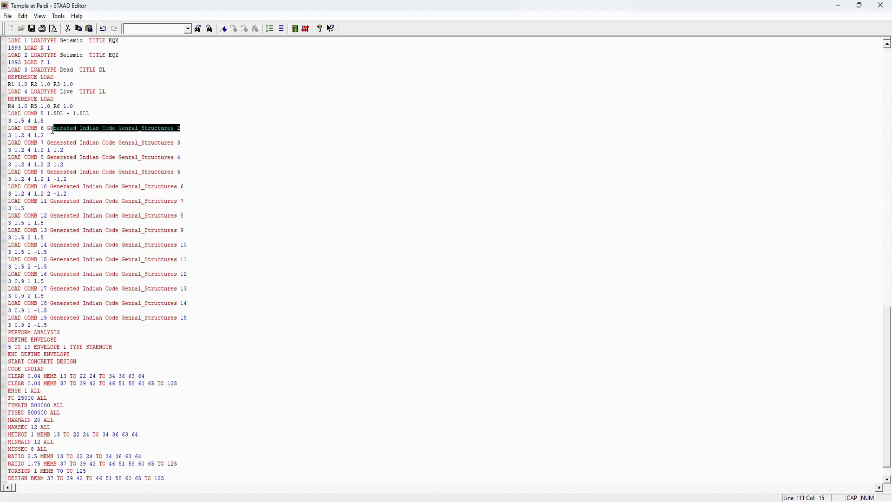
type("2")
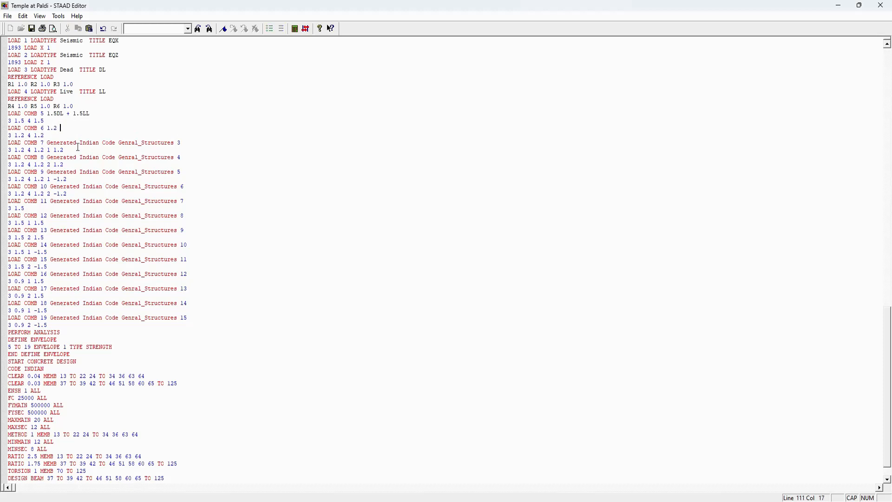
key("BackSpace")
type("DL + 1.2LL")
Step: Replace the generated title of load combination 7 with "1.2 DL + 1.2LL + 1.2EQX"
left_click_drag(196, 142, 47, 143)
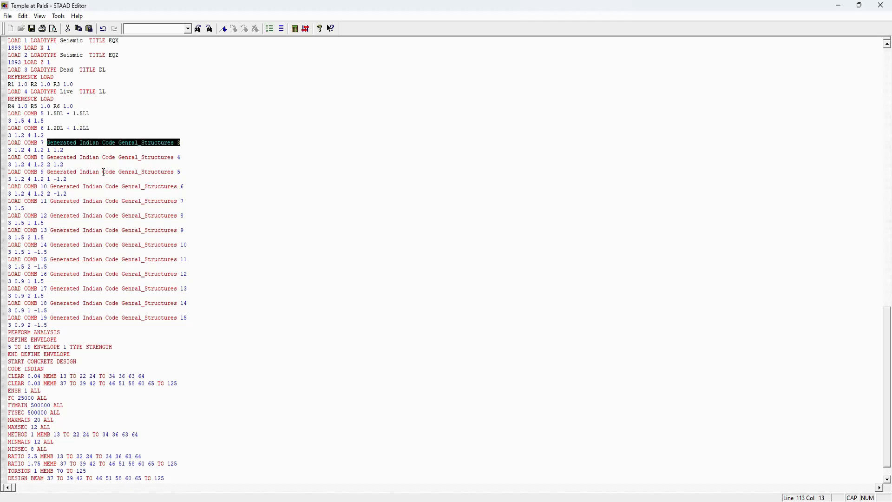
type("1.2 DL ")
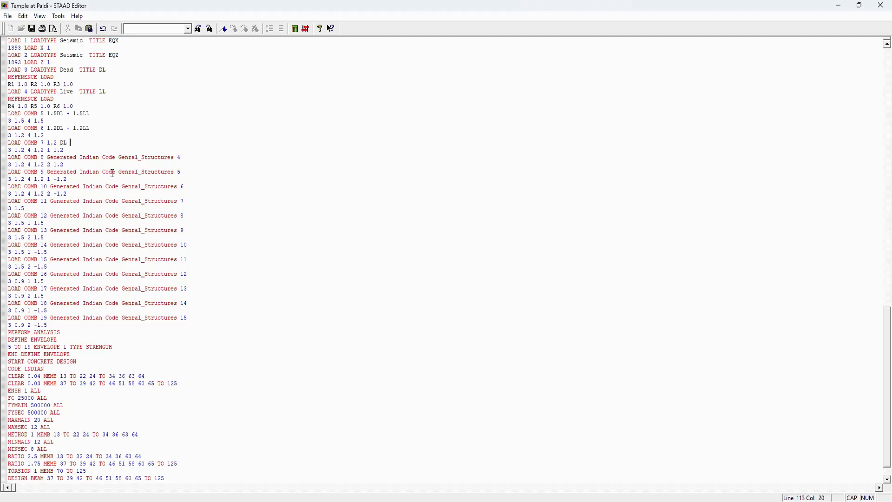
type("+ 1")
type(".2")
type("LL+")
type(" + 1.")
type("2EQX")
Step: Reuse combination 7's title from DL onward for load combination 8, changing it to "DL + 1.2LL + 1.2EQZ"
left_click_drag(128, 141, 61, 144)
key("ctrl+c")
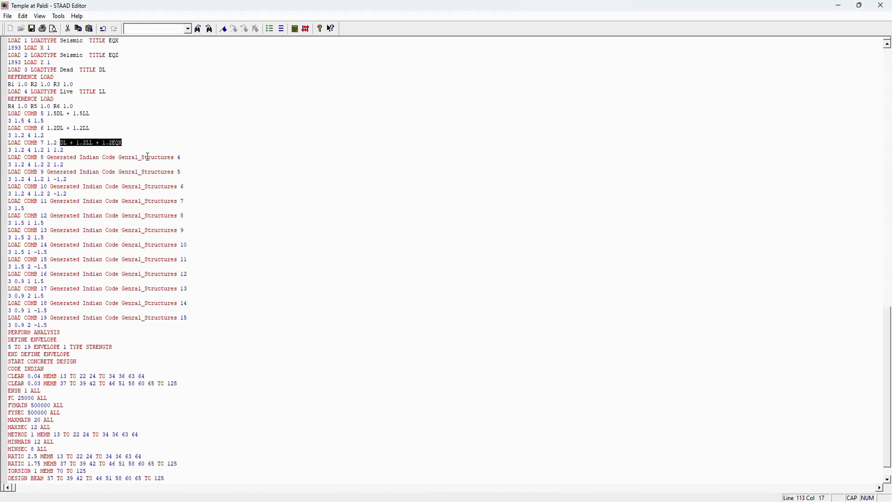
left_click_drag(181, 158, 47, 158)
key("ctrl+v")
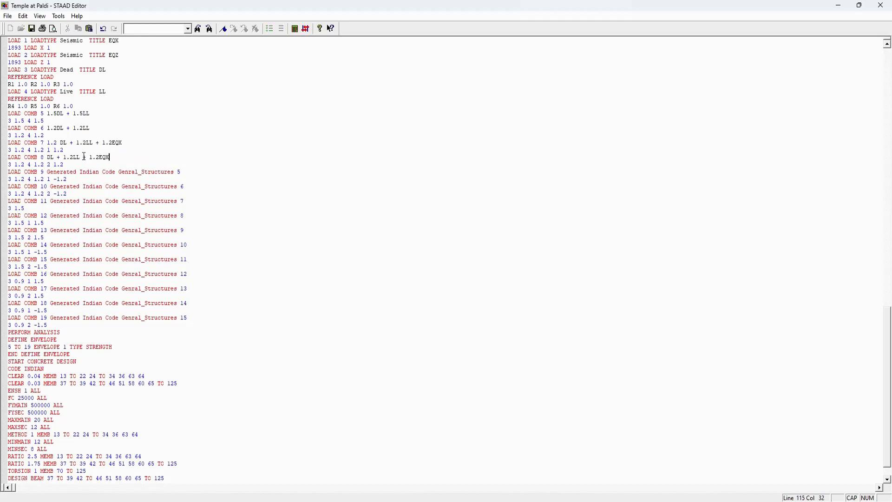
left_click_drag(106, 158, 112, 157)
type("Z")
Step: Retitle load combination 9 as "DL + 1.2LL - 1.2EQX" using the copied title text
left_click_drag(181, 171, 47, 171)
key("ctrl+v")
left_click(86, 172)
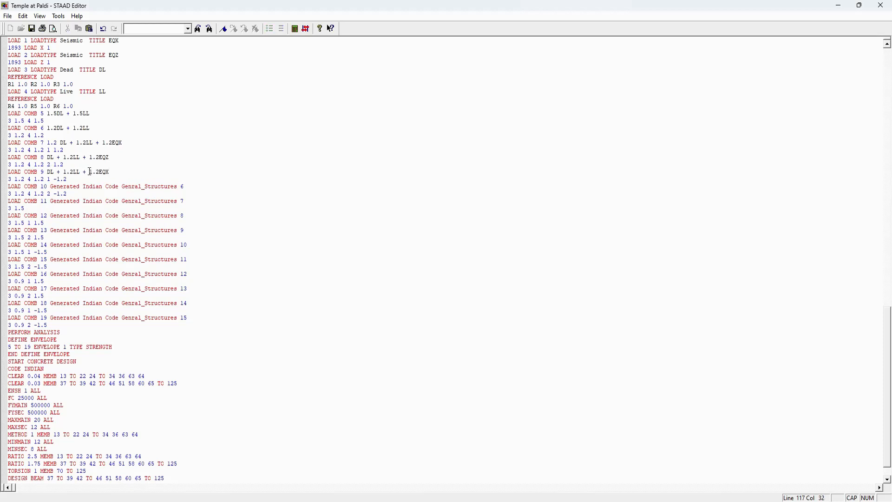
key("BackSpace")
type("-")
Step: Retitle load combination 10 as "DL + 1.2LL - 1.2EQZ" using the copied title text
left_click_drag(184, 186, 52, 190)
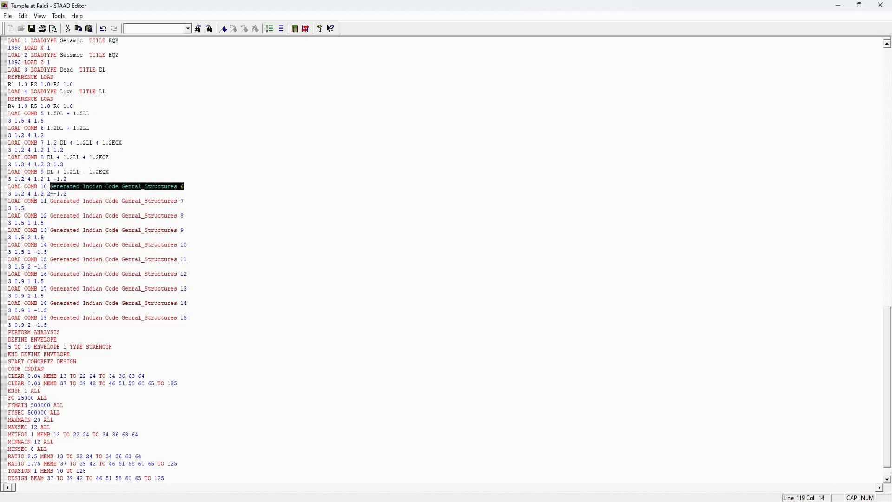
key("ctrl+v")
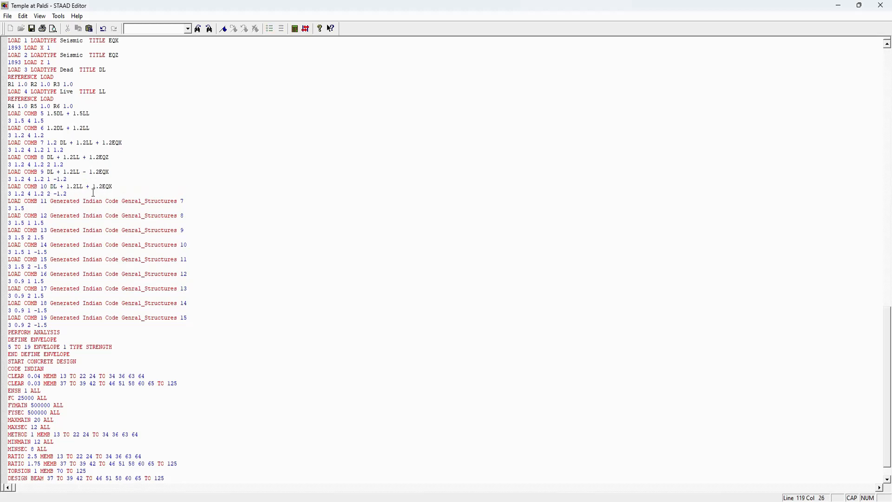
key("BackSpace")
type("-")
key("Right")
key("Right")
key("Right")
Step: Retitle load combination 11 as "1.5DL" and load combination 12 as "1.5DL + 1.5EQX"
left_click_drag(194, 198, 51, 205)
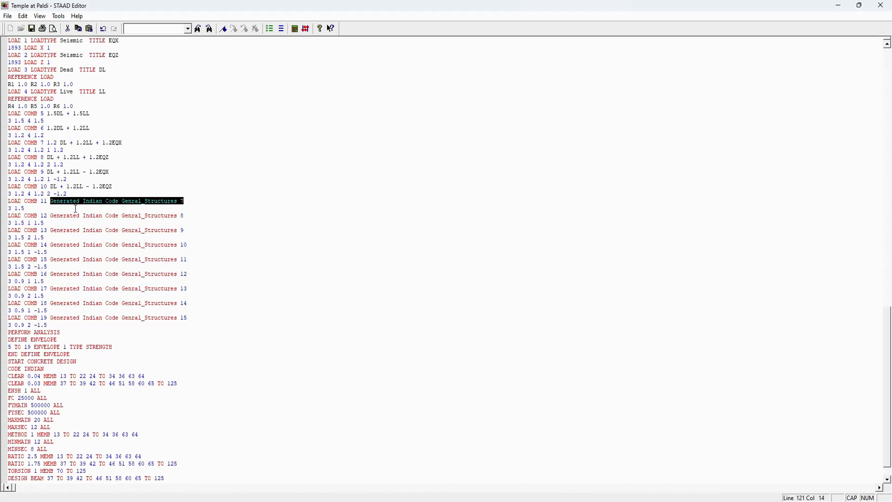
type("1.5DL")
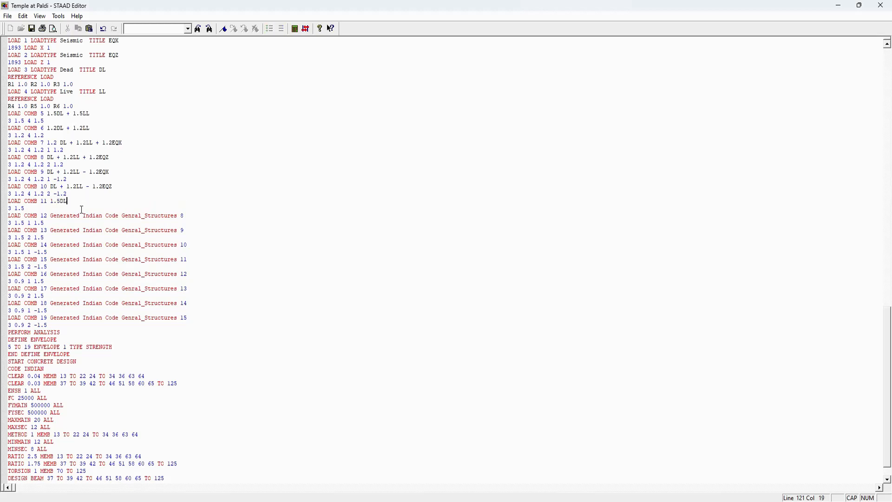
left_click_drag(191, 213, 52, 216)
type("1.5DL + 1.5EQX")
Step: Copy combination 12's title to load combination 13 and change it to "1.5DL + 1.5EQZ"
left_click_drag(98, 216, 52, 218)
key("ctrl+c")
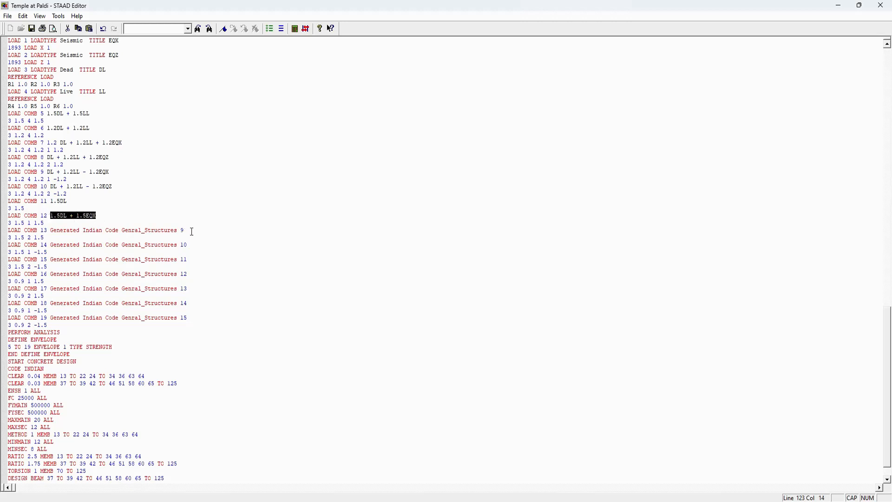
left_click_drag(185, 230, 51, 235)
key("ctrl+v")
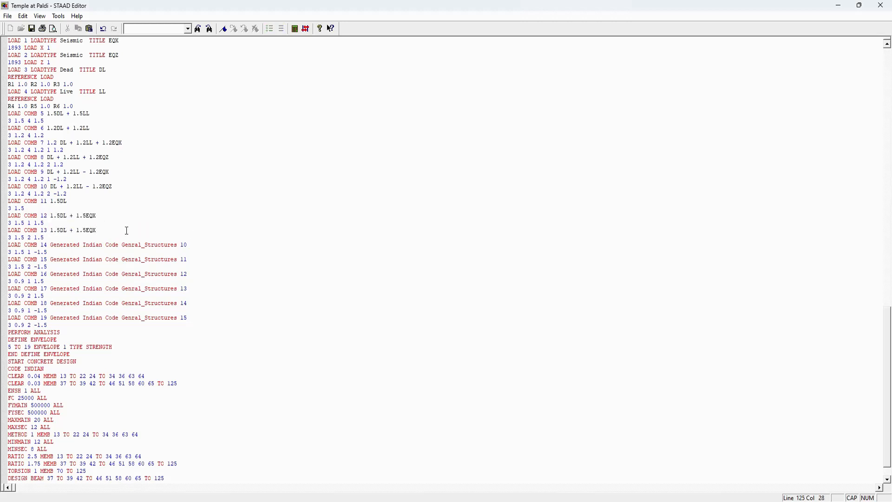
key("BackSpace")
type("Z")
Step: Retitle load combination 14 as "1.5DL - 1.5EQX" from the copied title
left_click_drag(187, 245, 48, 245)
key("ctrl+v")
left_click(75, 245)
key("BackSpace")
key("BackSpace")
type("-")
Step: Retitle load combination 15 as "1.5DL - 1.5EQZ" from the copied title
left_click_drag(188, 259, 50, 259)
key("ctrl+v")
key("Left")
key("Left")
key("Left")
key("Left")
key("Left")
key("Left")
key("Left")
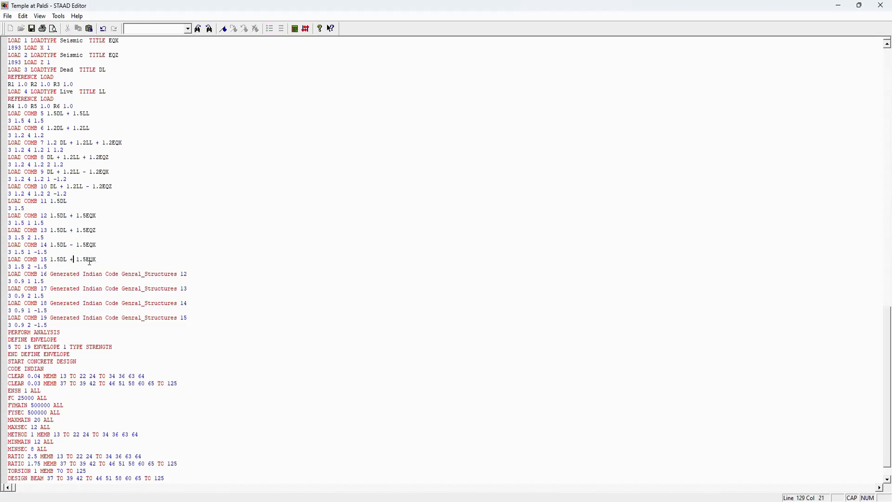
key("BackSpace")
type("-")
key("End")
key("BackSpace")
type("Z")
Step: Replace load combination 16's title with the copied text and set its dead load factor to read "0.9DL + 1.5EQX"
mouse_move(181, 269)
left_mouse_down()
mouse_move(53, 273)
mouse_move(192, 273)
left_mouse_up()
left_click(79, 273)
key("ctrl+v")
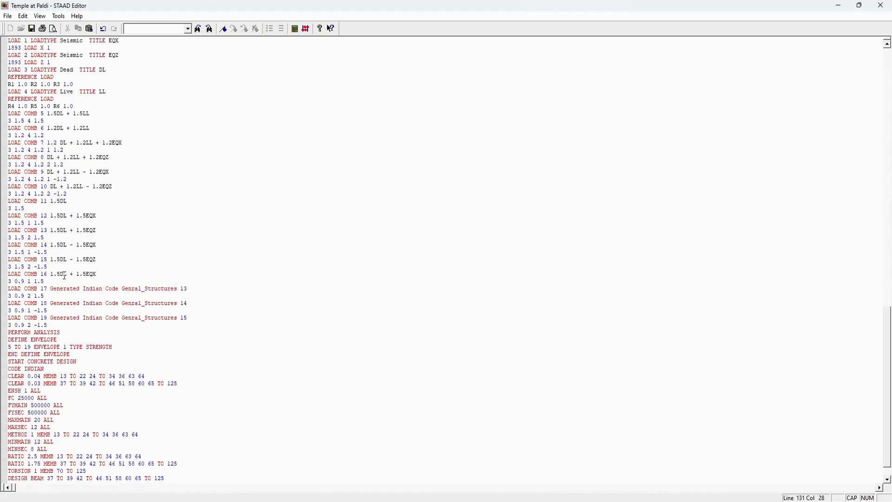
left_click(60, 275)
key("BackSpace")
key("BackSpace")
key("BackSpace")
type("0.9")
Step: Copy load combination 16's title to load combination 17 and change it to "0.9DL + 1.5EQZ"
left_click_drag(106, 274, 51, 274)
key("ctrl+c")
left_click_drag(191, 289, 50, 289)
key("ctrl+v")
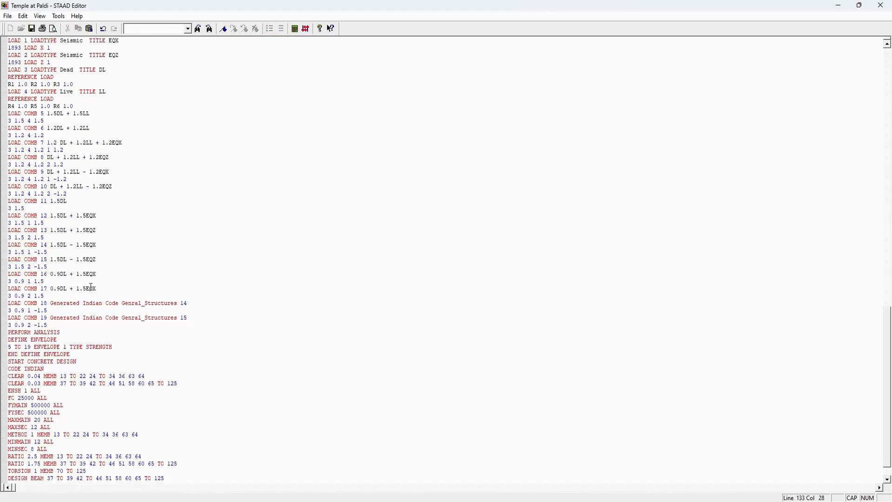
key("BackSpace")
type("Z")
Step: Retitle load combination 18 as "0.9DL - 1.5EQX" from the copied title
left_click_drag(190, 303, 50, 303)
key("ctrl+v")
left_click(71, 303)
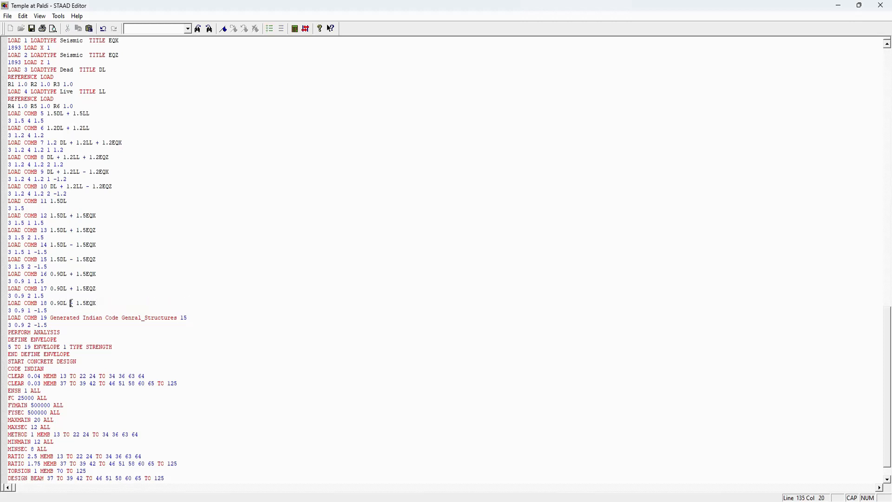
key("Delete")
type("-")
Step: Copy load combination 17's title to load combination 19 and change it to "0.9DL - 1.5EQZ"
left_click_drag(201, 322, 50, 288)
key("ctrl+c")
left_click(86, 312)
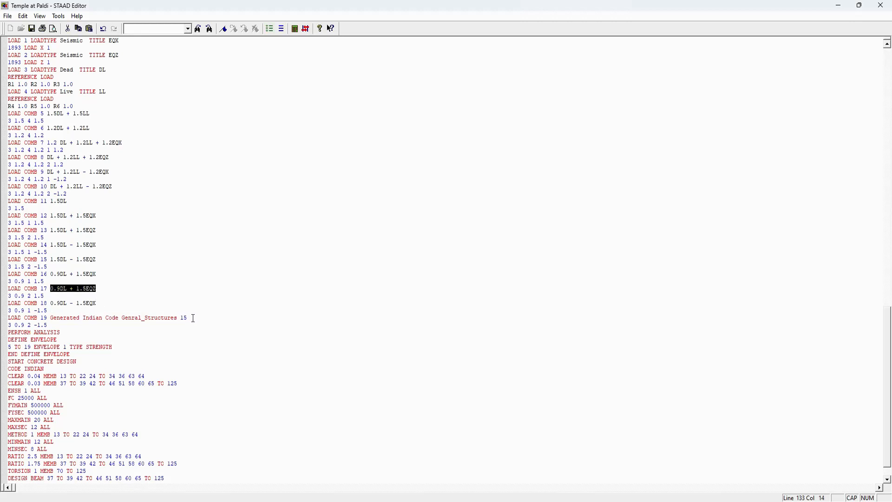
left_click_drag(188, 319, 50, 318)
key("ctrl+v")
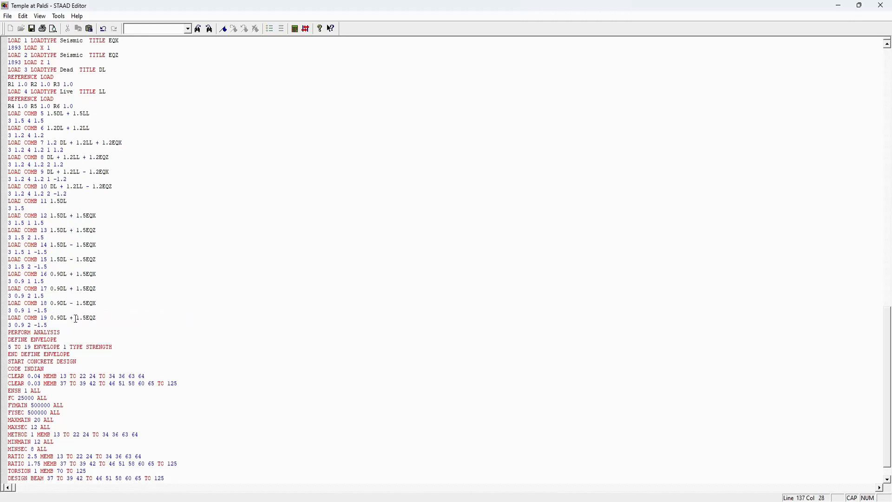
left_click(74, 319)
Step: Insert the line "LOAD LIST 5 TO 19" between END DEFINE ENVELOPE and START CONCRETE DESIGN, save the input file and close it
scroll(59, 329, "down", 3)
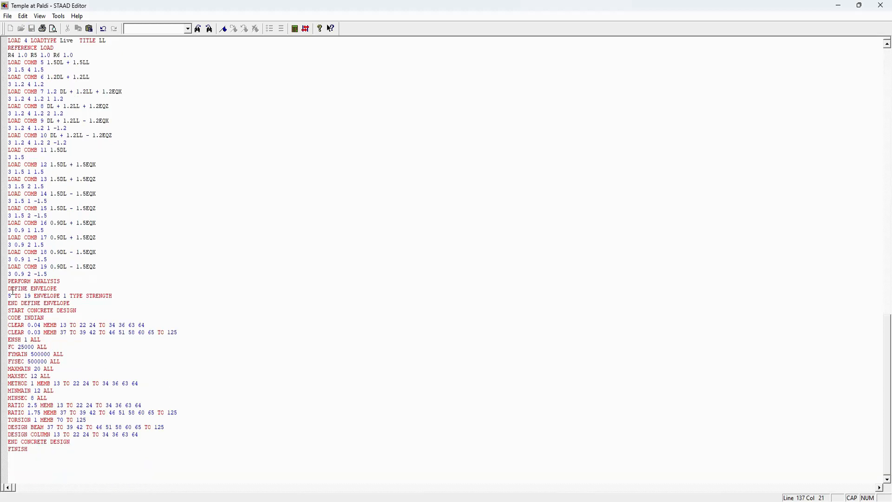
left_click_drag(12, 289, 80, 297)
left_click_drag(11, 311, 48, 431)
left_click(78, 301)
key("Return")
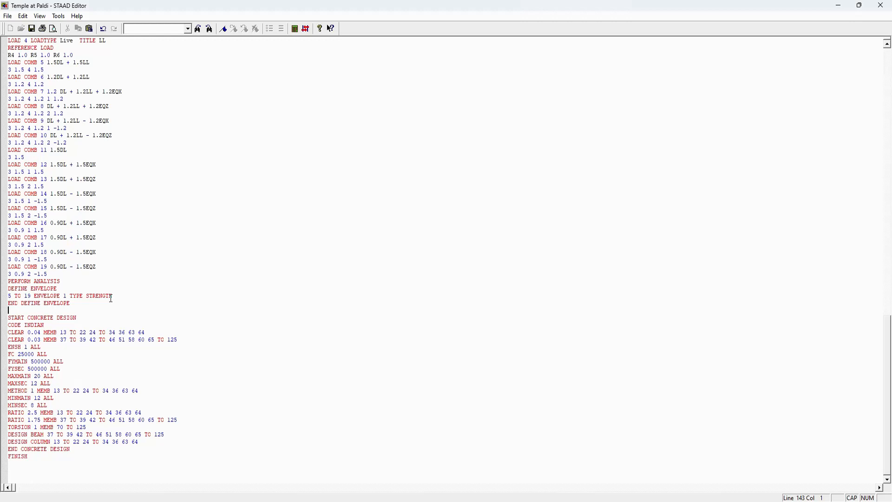
type("LOAD LIST 5 TO 19")
key("ctrl+s")
left_click_drag(62, 274, 6, 55)
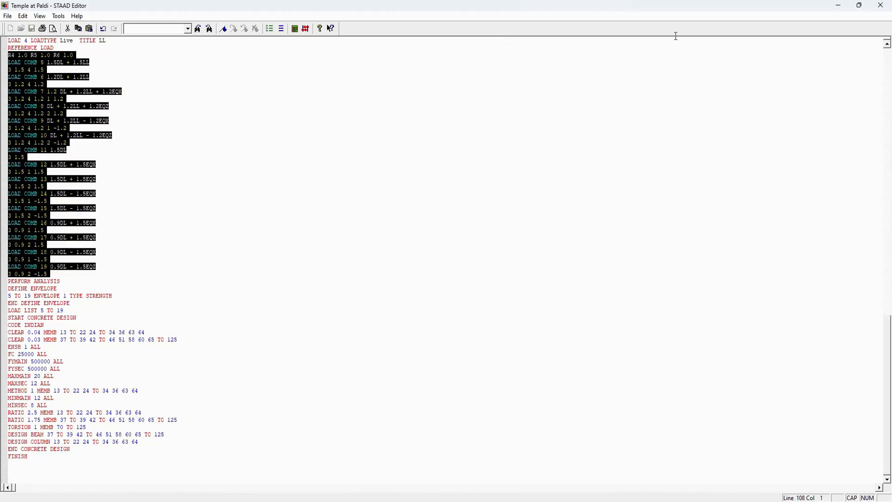
left_click(879, 6)
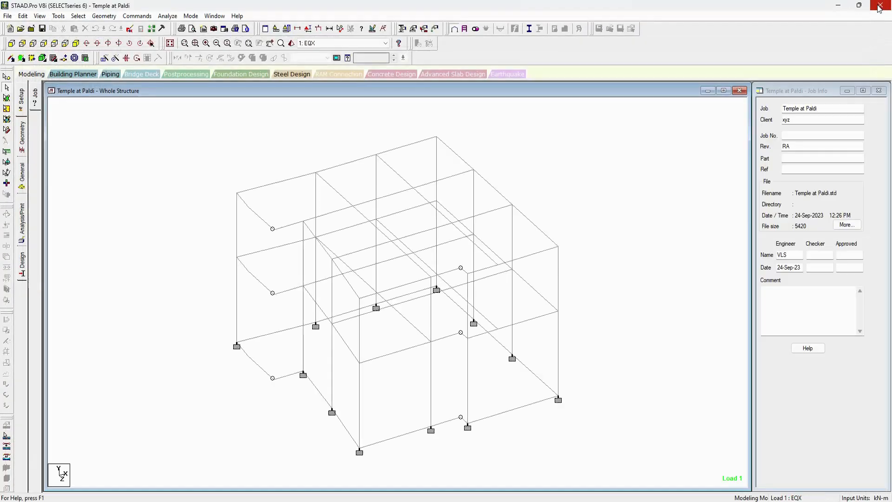
Step: Run the analysis and examine the warning in the output file
left_click(167, 16)
left_click(186, 26)
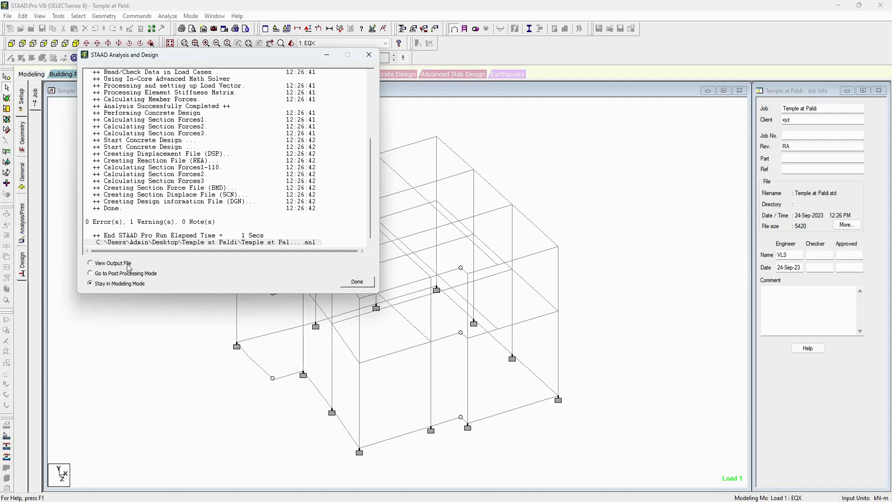
left_click(200, 264)
left_click(355, 283)
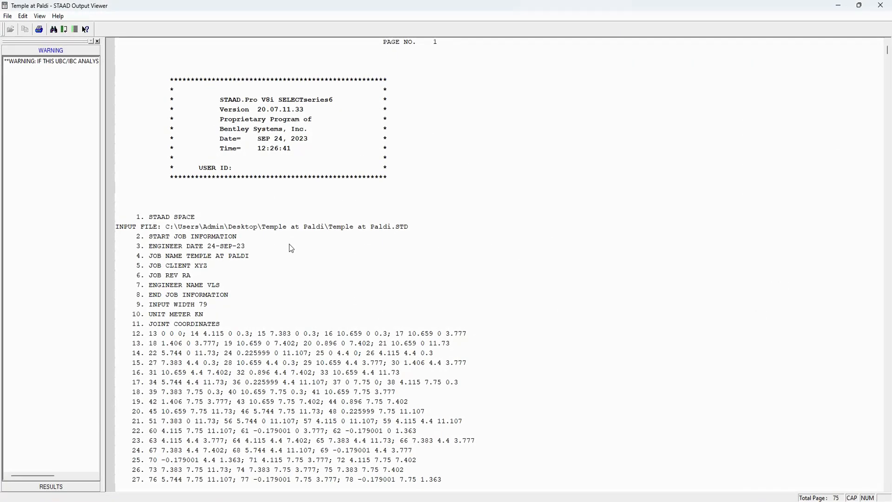
left_click(76, 63)
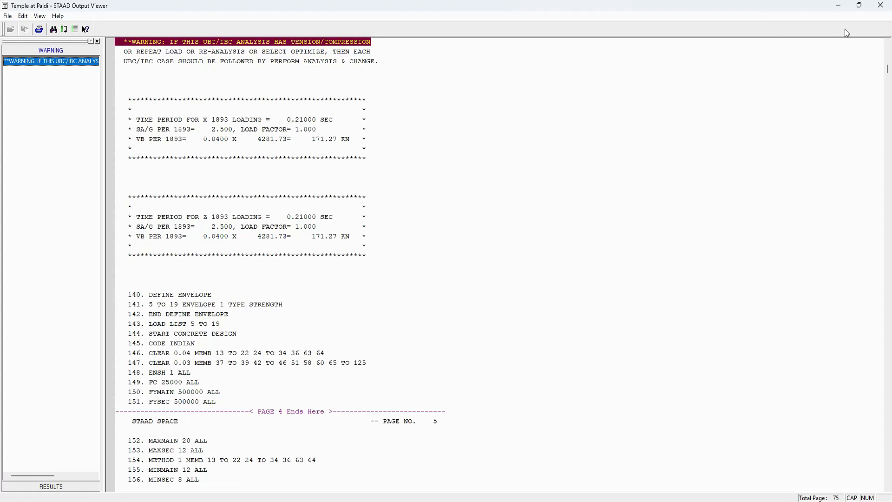
left_click(881, 6)
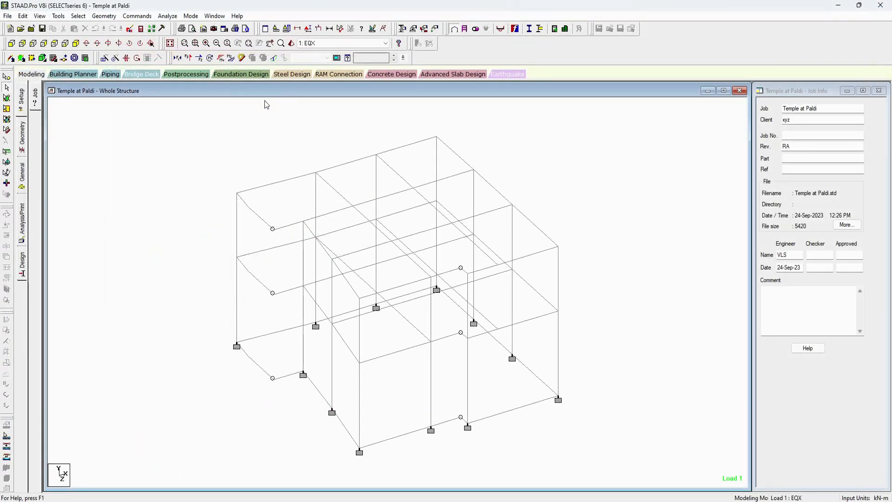
Step: Open the input file in the STAAD Editor, review its load definitions and combinations, and close it
left_click(130, 29)
scroll(149, 277, "down", 20)
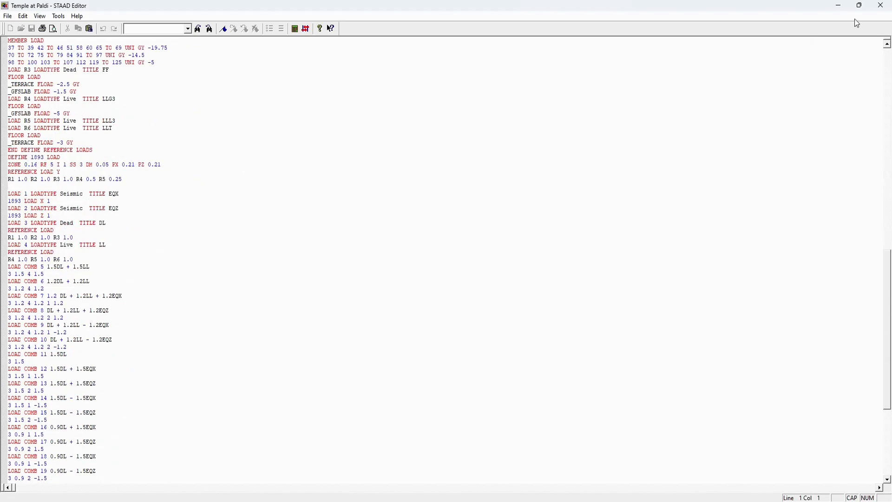
left_click(881, 5)
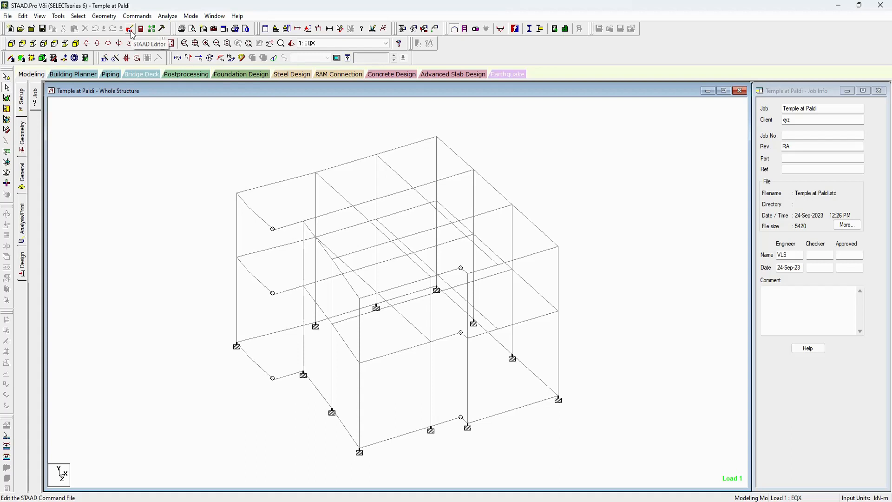
Step: View the input command file read-only in the output viewer and close it
left_click(8, 16)
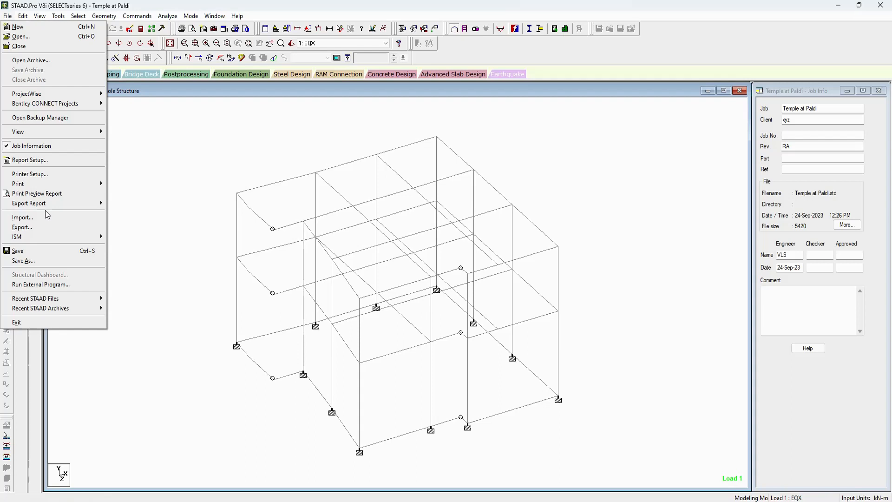
mouse_move(51, 207)
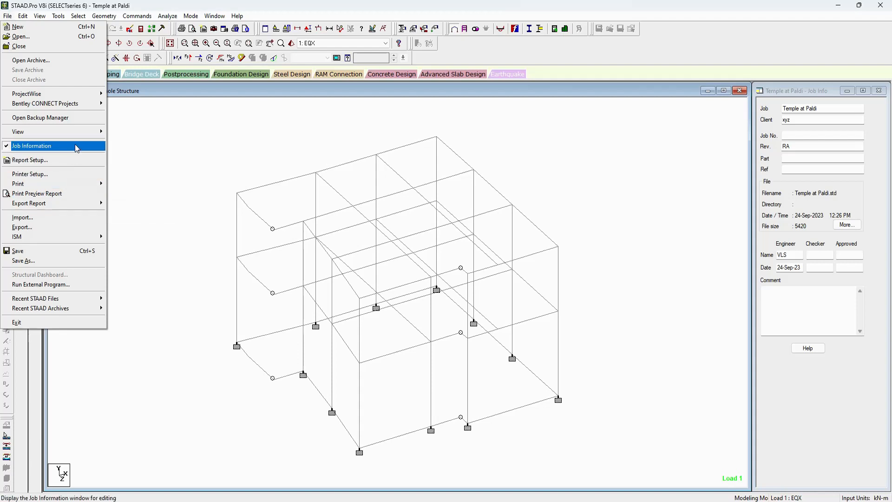
mouse_move(82, 135)
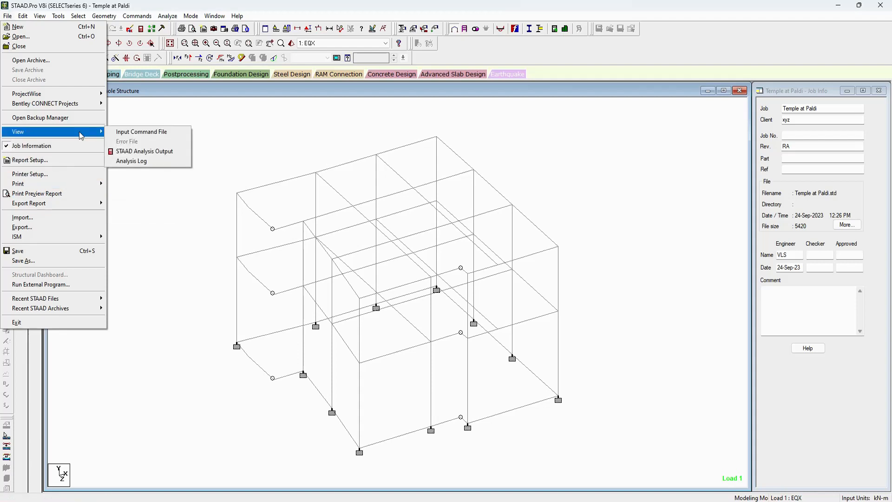
left_click(143, 132)
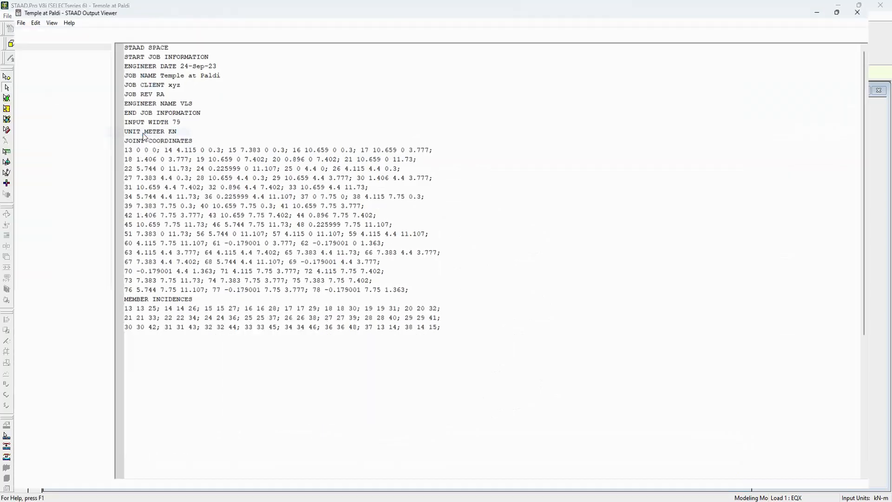
left_click(879, 6)
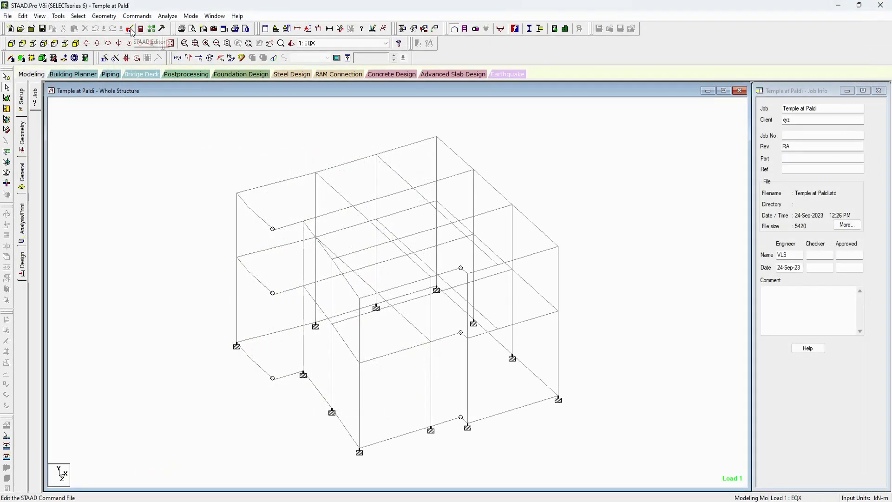
left_click(7, 16)
mouse_move(53, 133)
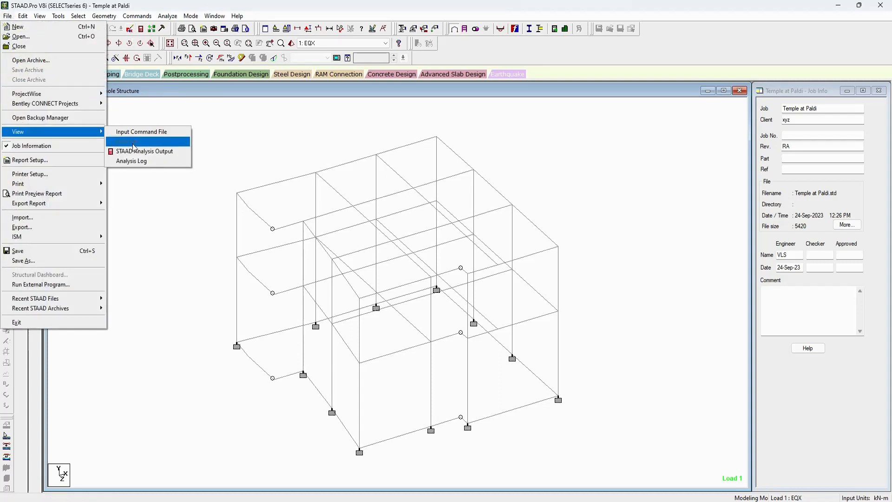
left_click(223, 121)
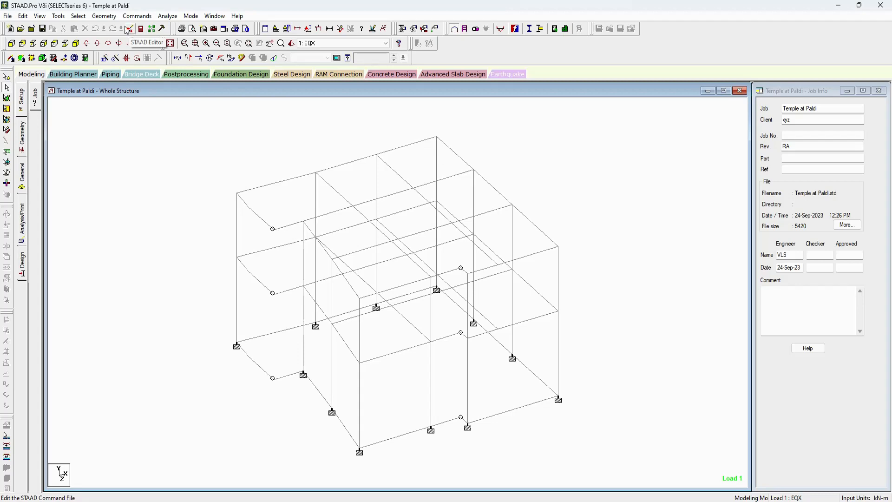
Step: Open the input command file for editing and insert the lines "PERFORM ANALYSIS" and "CHANGE" after seismic load case 1 (EQX)
left_click(22, 16)
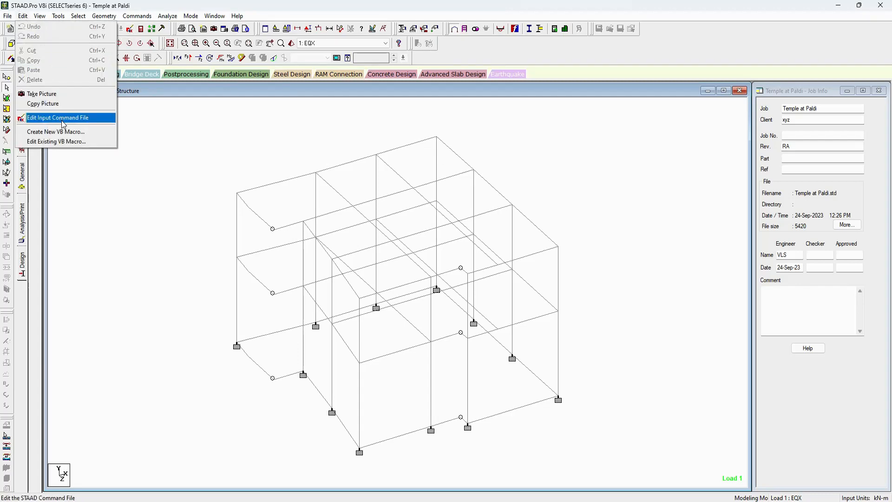
left_click(64, 120)
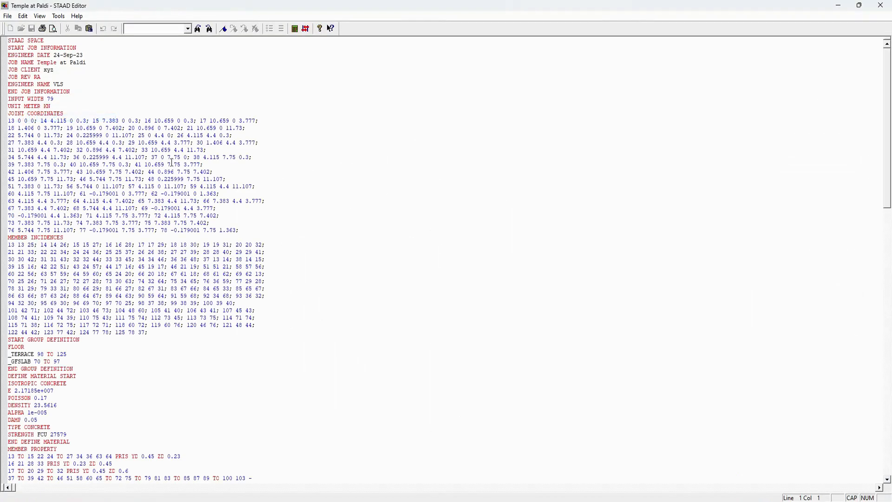
scroll(180, 165, "down", 20)
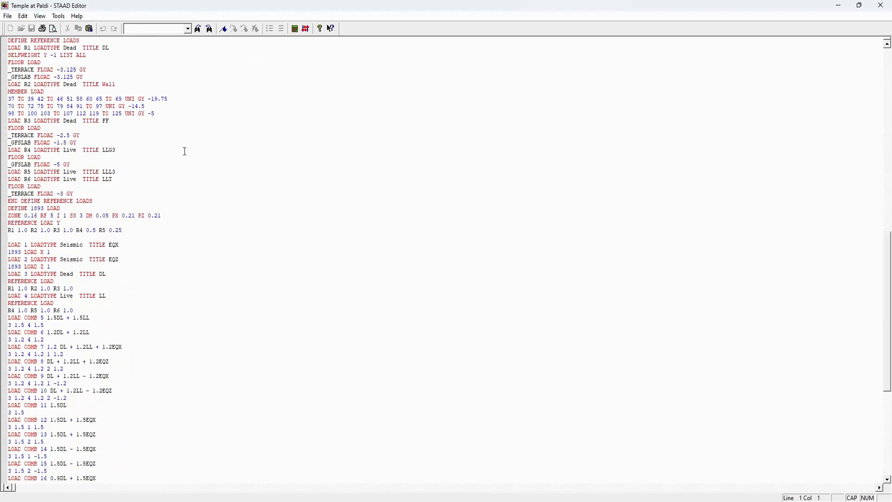
scroll(182, 169, "up", 12)
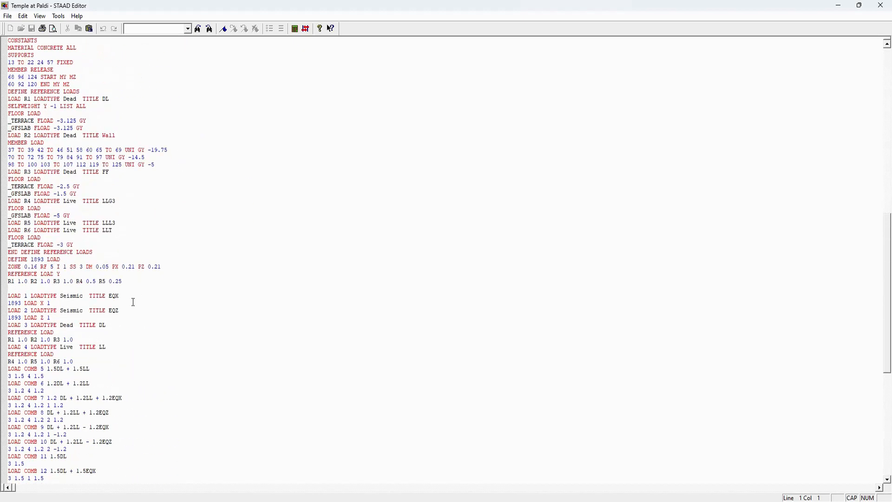
left_click(59, 304)
key("Return")
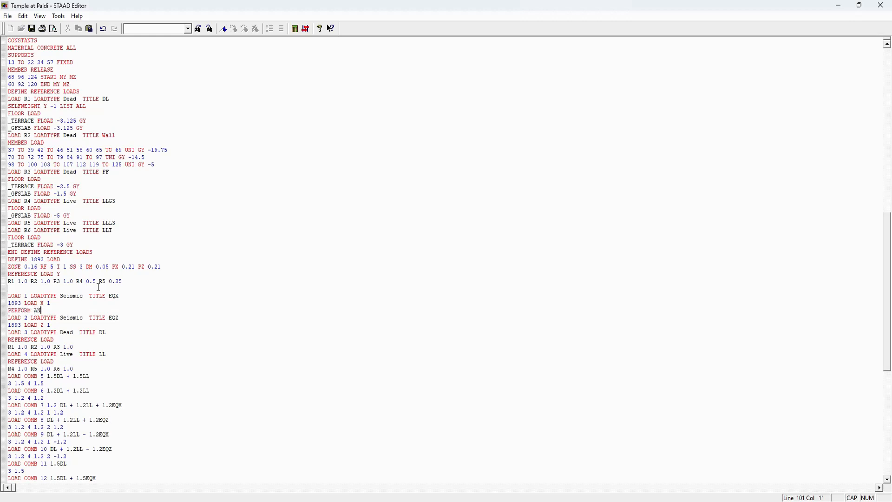
key("Return")
type("CHANGE")
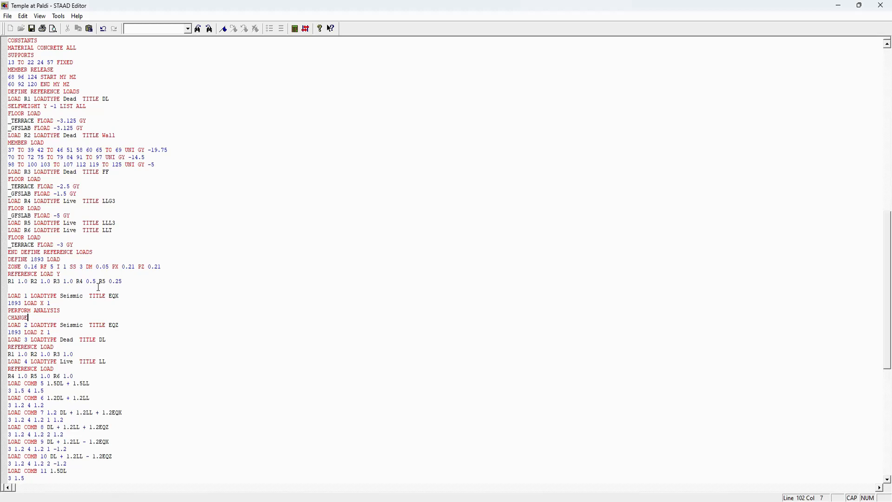
Step: Repeat the "PERFORM ANALYSIS" and "CHANGE" lines after seismic load case 2 (EQZ), then close the input file and save its changes
key("shift+Up")
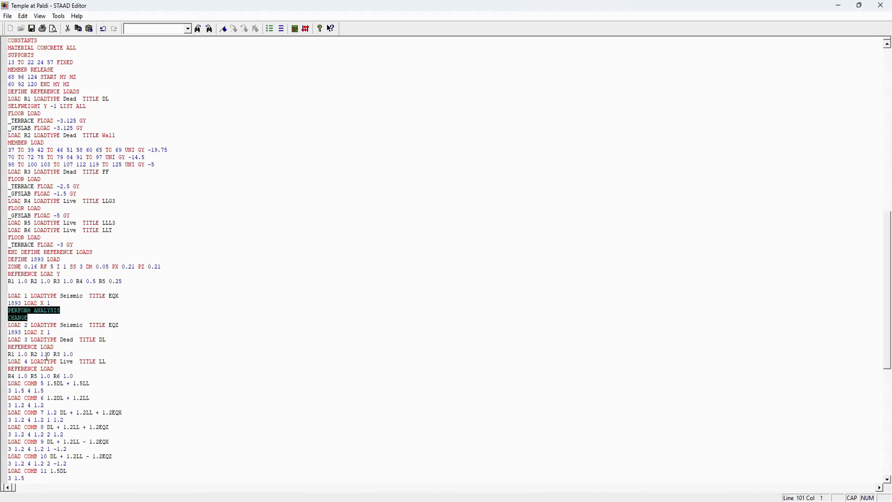
left_click(57, 330)
key("Return")
type("PERFORM ANALYSIS CHANGE")
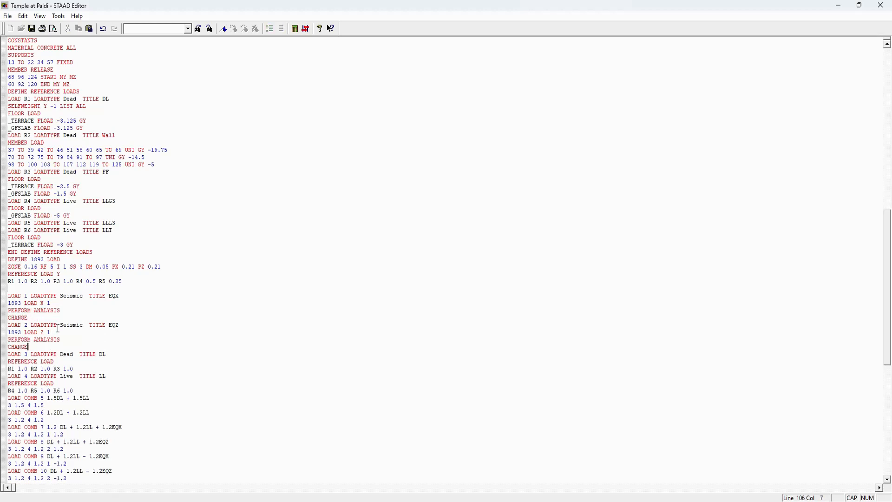
left_click(881, 5)
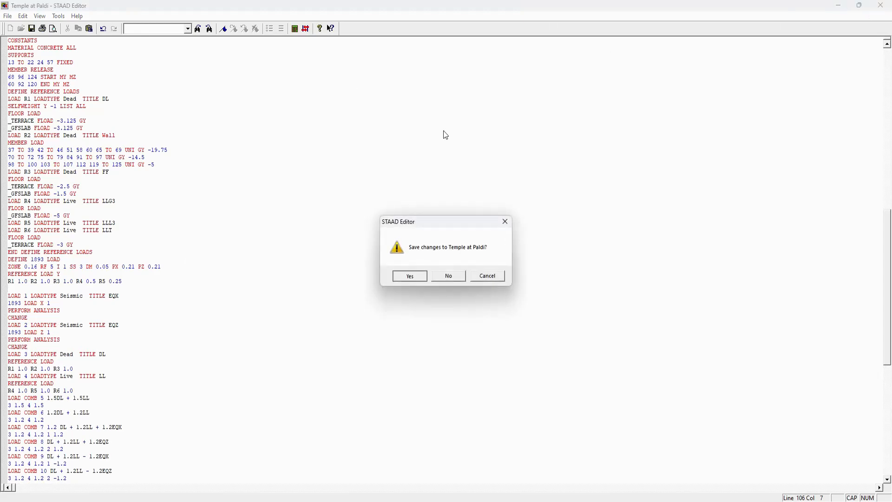
key("Return")
Step: Rerun the analysis on the edited model and stay in modeling mode
left_click(167, 15)
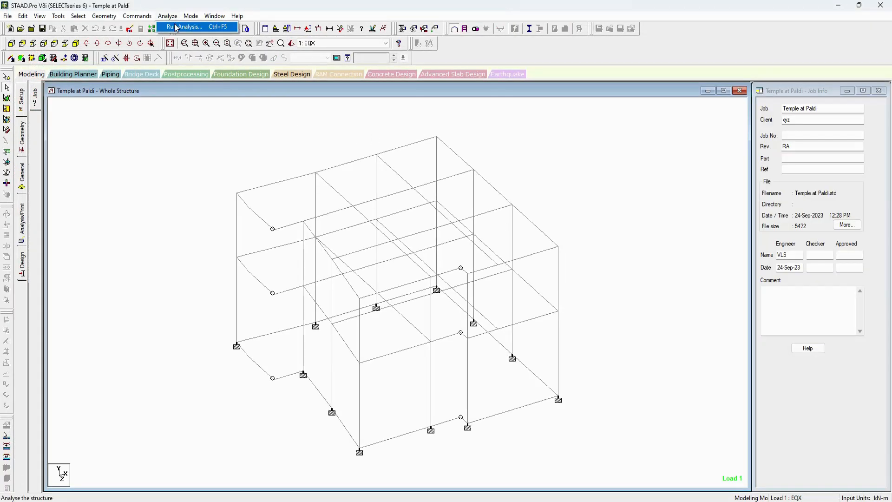
left_click(177, 28)
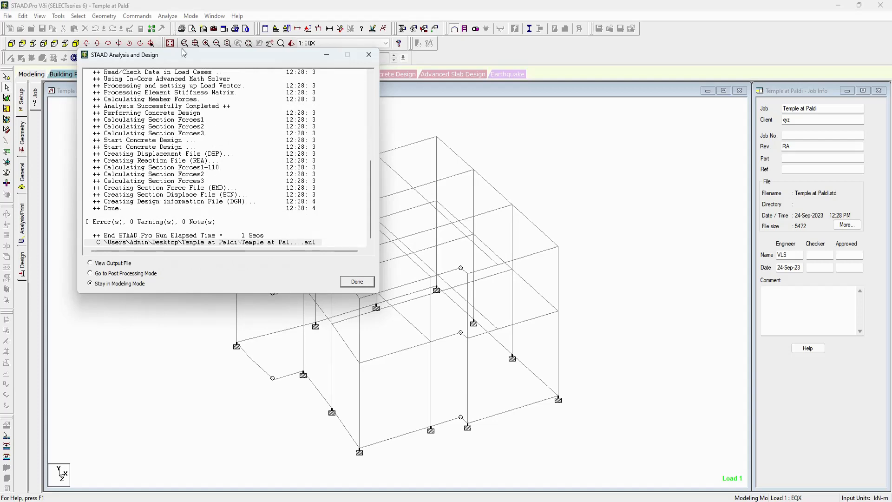
left_click(357, 282)
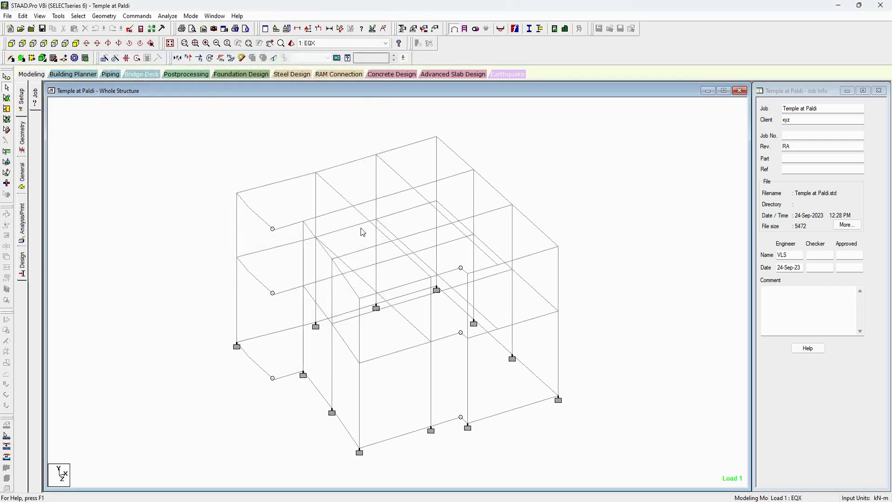
Step: Inspect the concrete design results of the upper-storey corner column, member 25
double_click(238, 227)
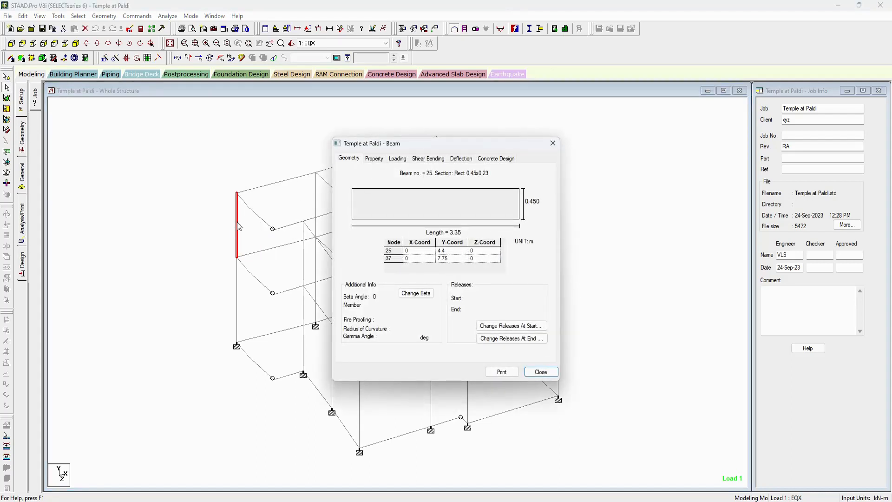
left_click(494, 158)
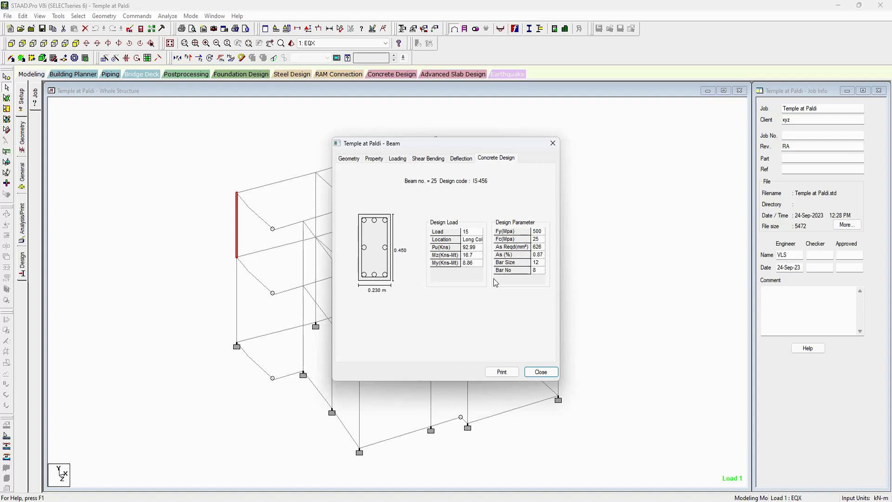
Step: Close the member results, select the beams parallel to Y and show only these columns in plan view
left_click(541, 372)
left_click(204, 163)
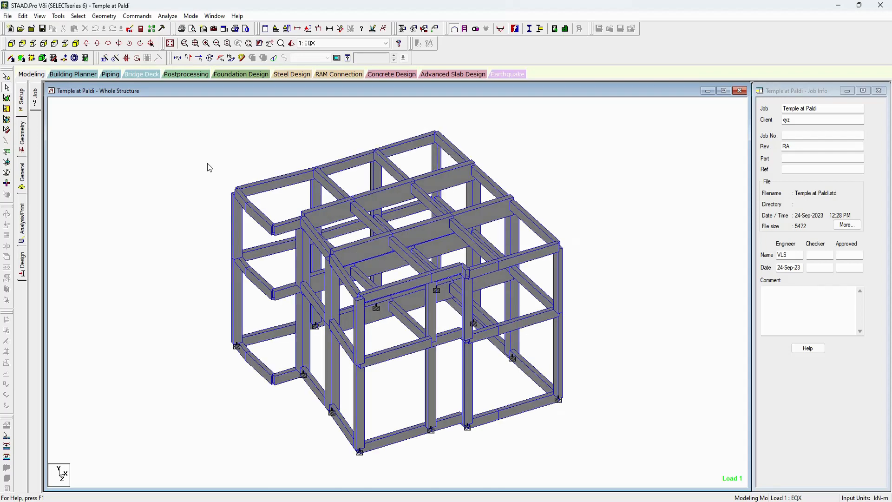
middle_click_drag(207, 163, 223, 219)
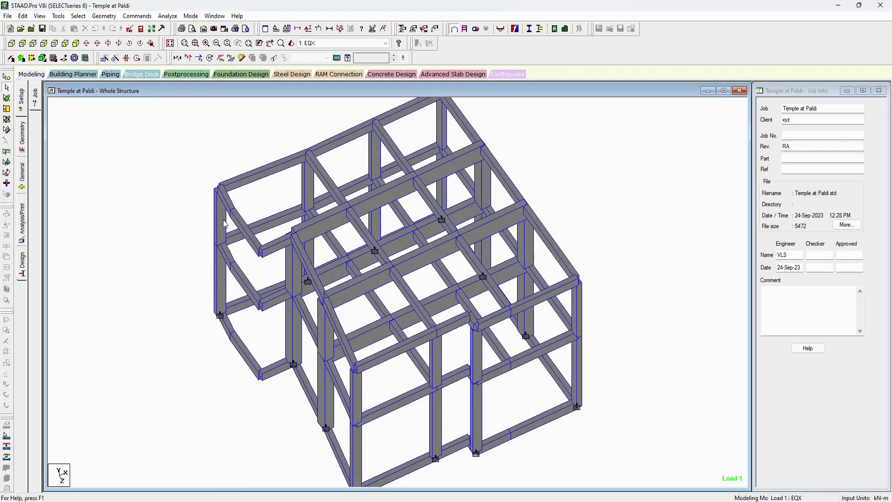
left_click(221, 217)
left_click(166, 179)
key("alt+s")
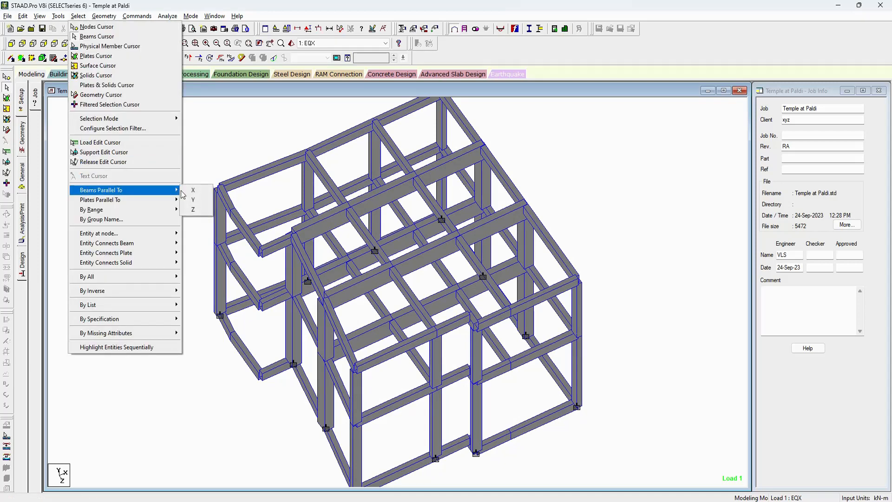
left_click(190, 200)
key("alt+v")
key("j")
left_click(190, 199)
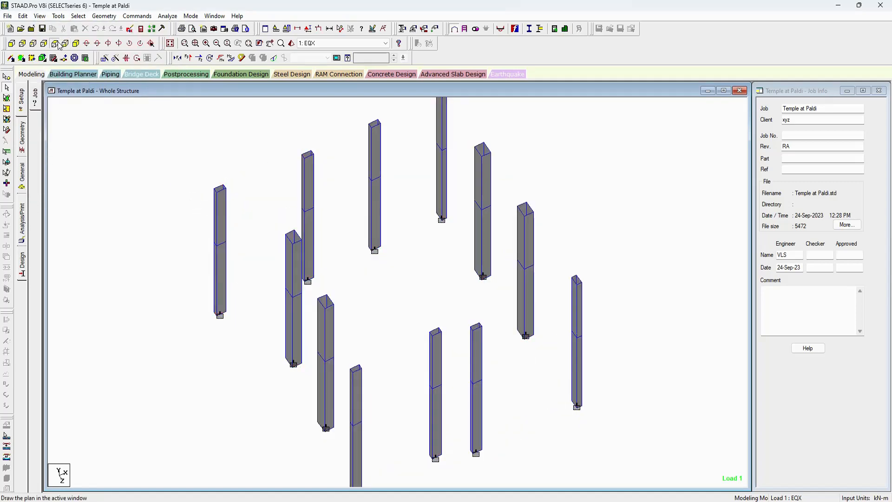
left_click(58, 44)
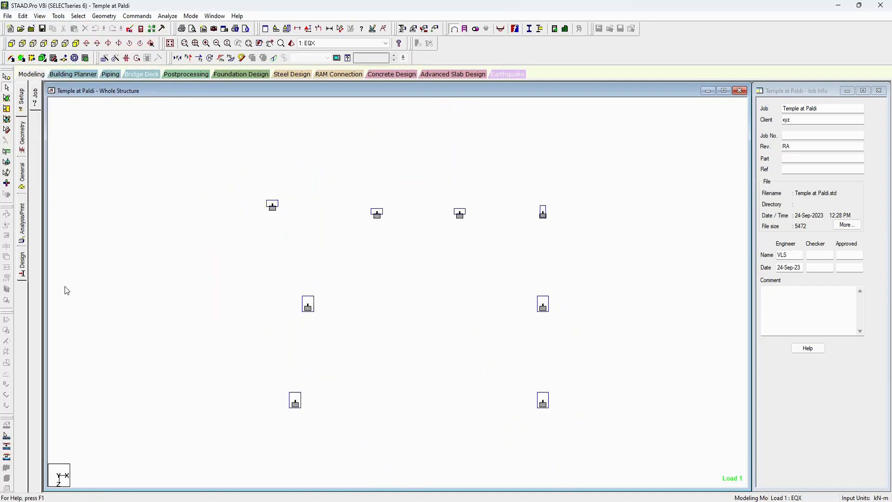
Step: Open the concrete design settings and expand the START CONCRETE DESIGN command group
left_click(23, 184)
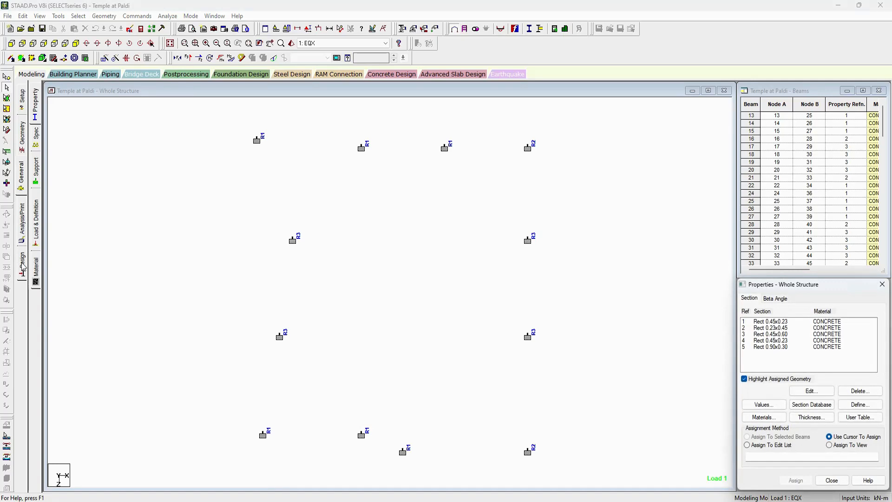
left_click(23, 267)
left_click(36, 135)
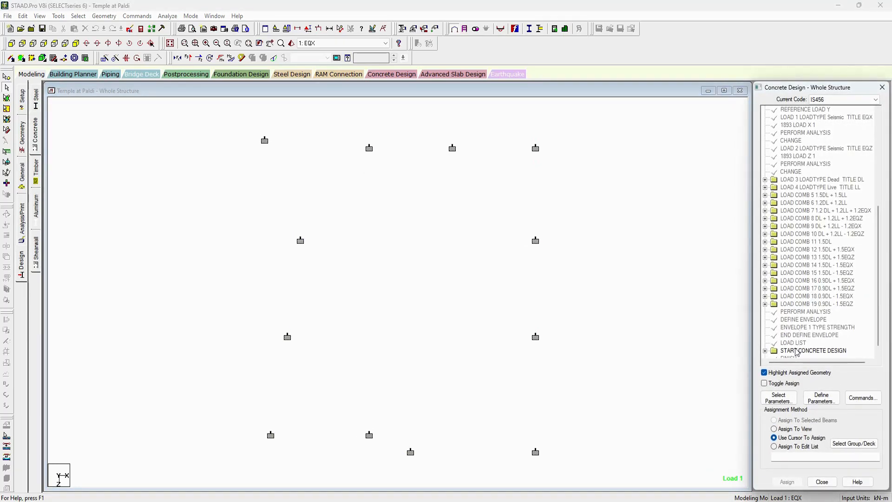
left_click(764, 351)
left_click(388, 209)
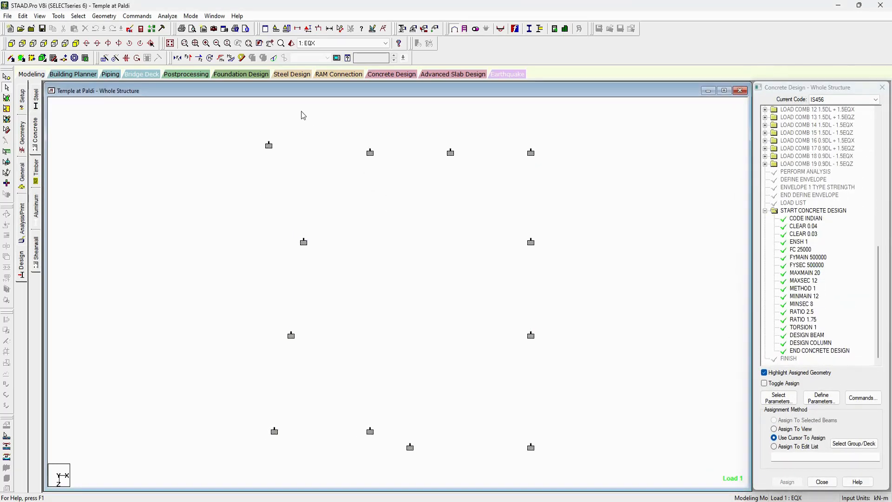
Step: Recheck the required steel and bar arrangement in the concrete design results of corner column member 25
left_click(195, 43)
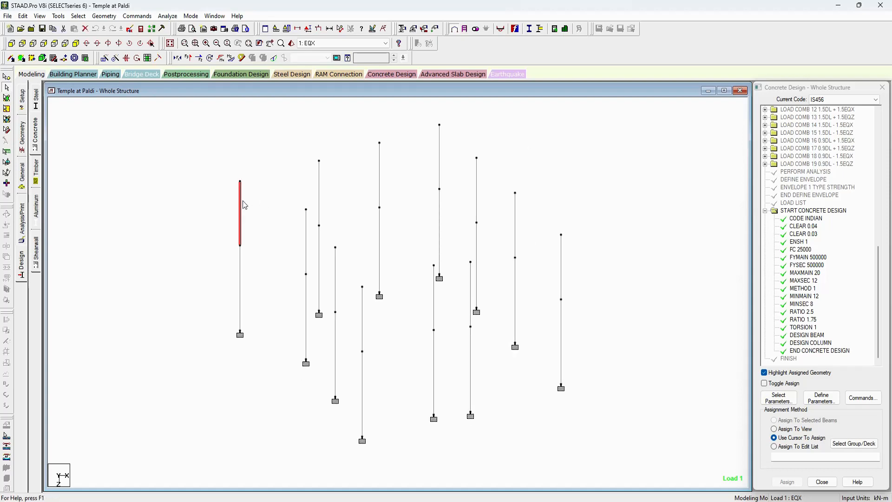
double_click(241, 204)
left_click(506, 159)
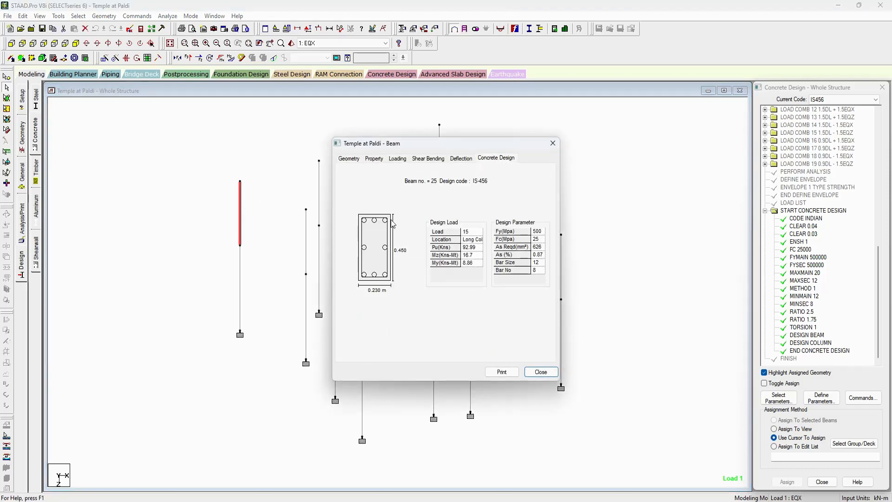
left_click_drag(541, 248, 525, 247)
left_click(540, 371)
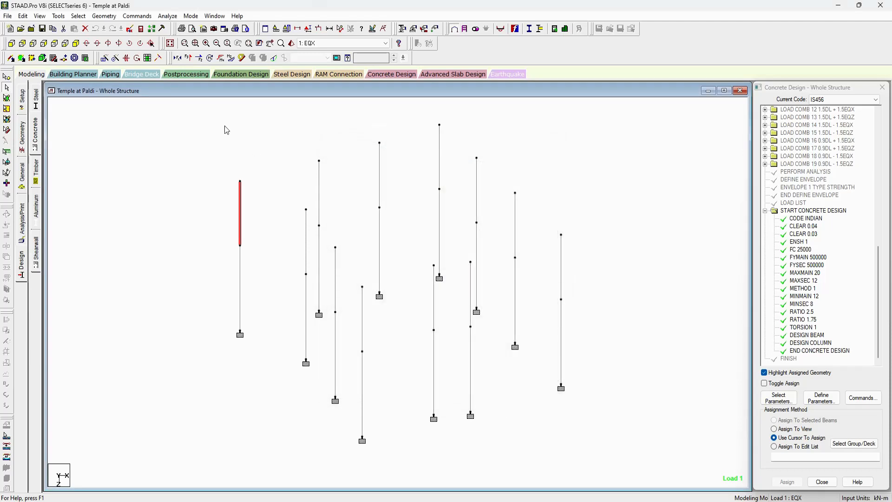
Step: Add an RFACE 3 design parameter, two-faced distribution about the minor axis, after the RATIO 1.75 parameter
left_click(55, 45)
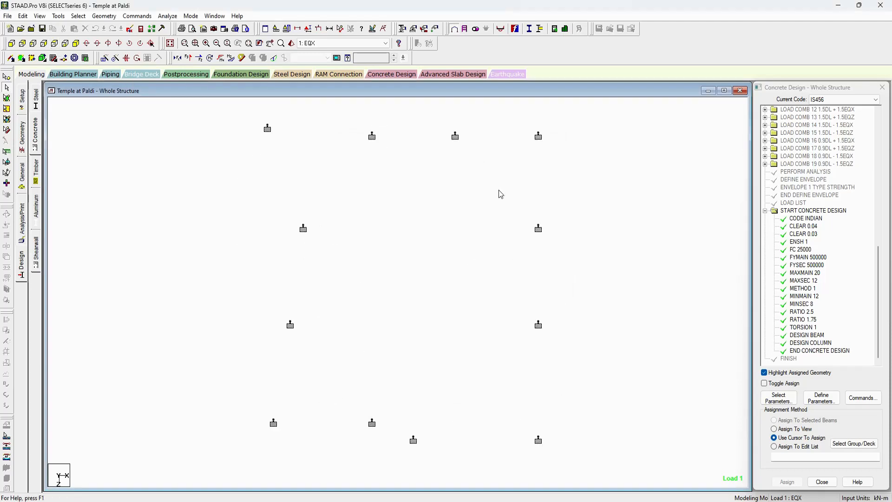
mouse_move(500, 191)
middle_mouse_down()
mouse_move(487, 245)
mouse_move(490, 195)
middle_mouse_up()
scroll(488, 246, "down", 1)
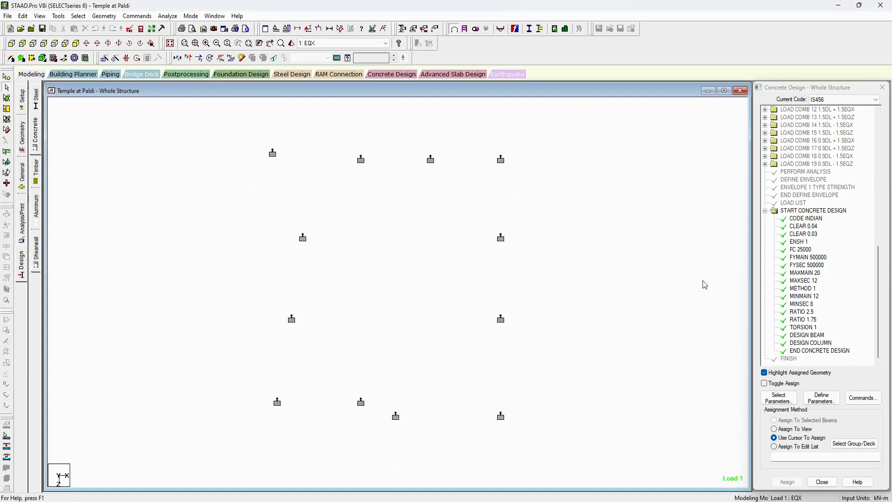
left_click(803, 305)
left_click(803, 311)
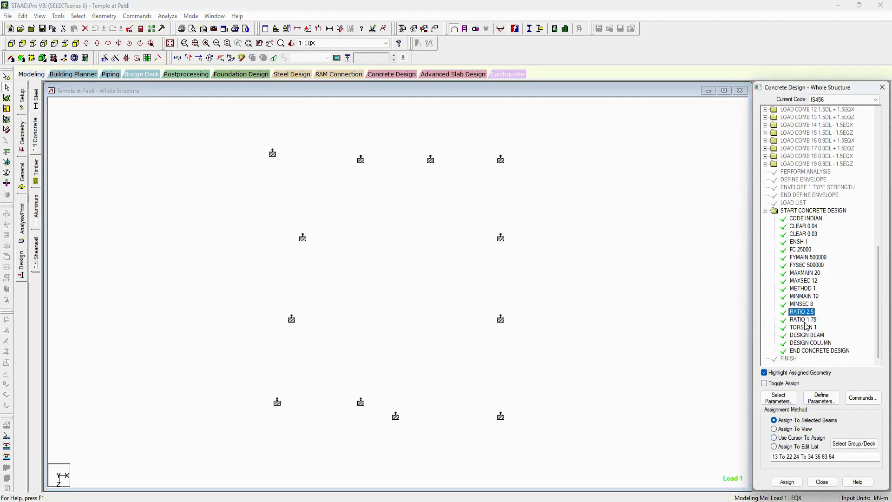
left_click(803, 319)
left_click(820, 398)
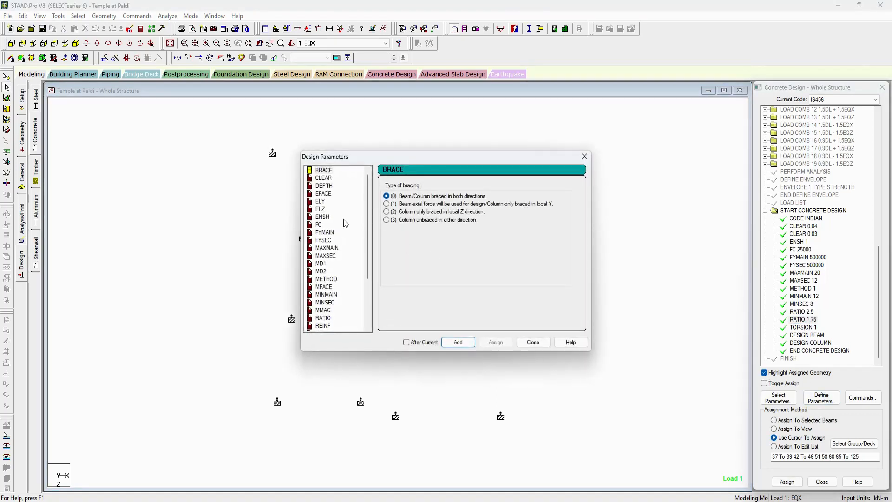
scroll(335, 279, "down", 2)
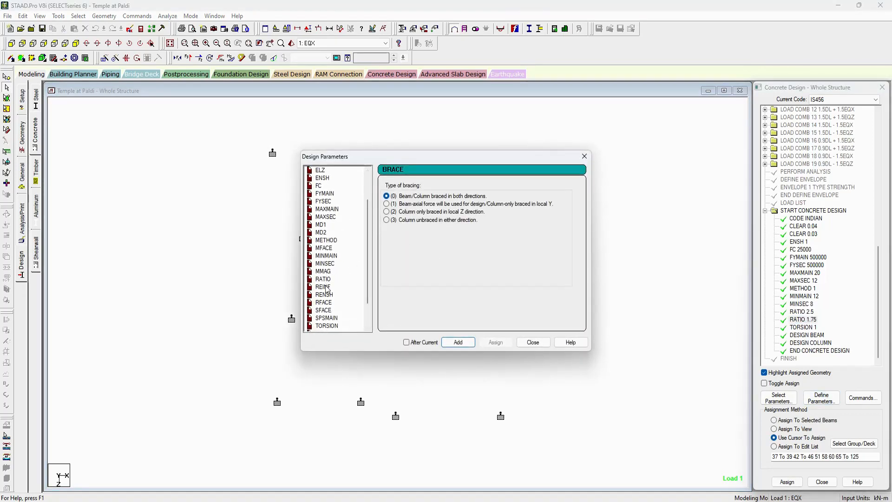
left_click(324, 302)
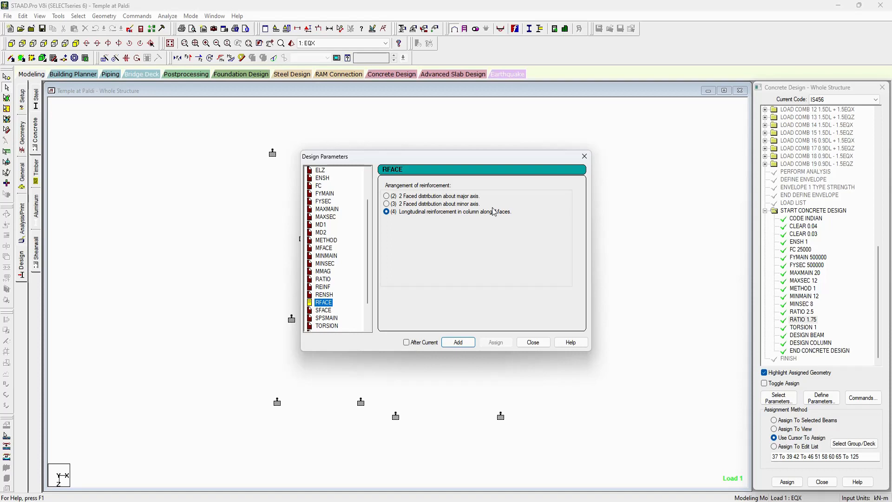
left_click(433, 204)
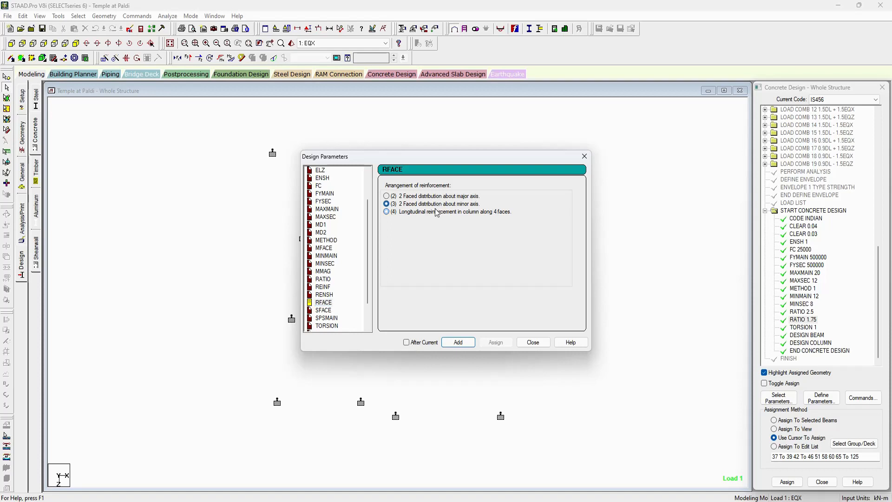
left_click(423, 343)
left_click(457, 344)
Step: Add an RFACE 2 parameter, two-faced distribution about the major axis, and close the design parameter definitions
left_click(400, 198)
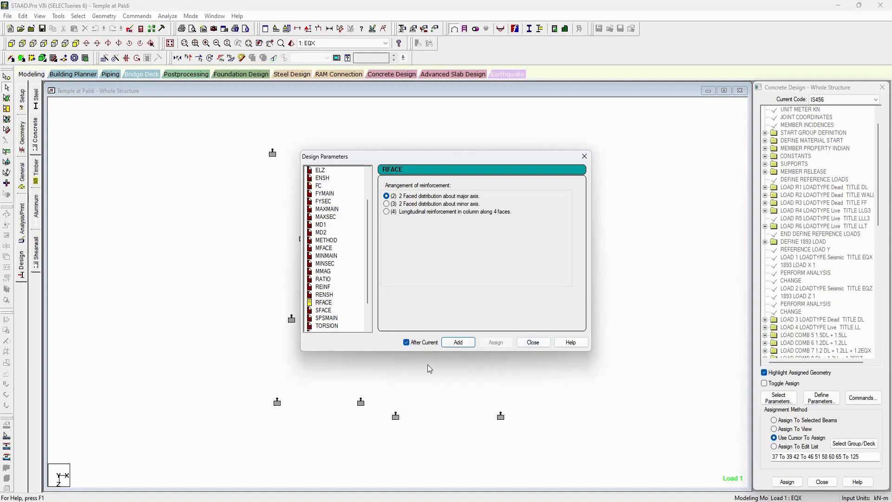
left_click(410, 344)
left_click(533, 342)
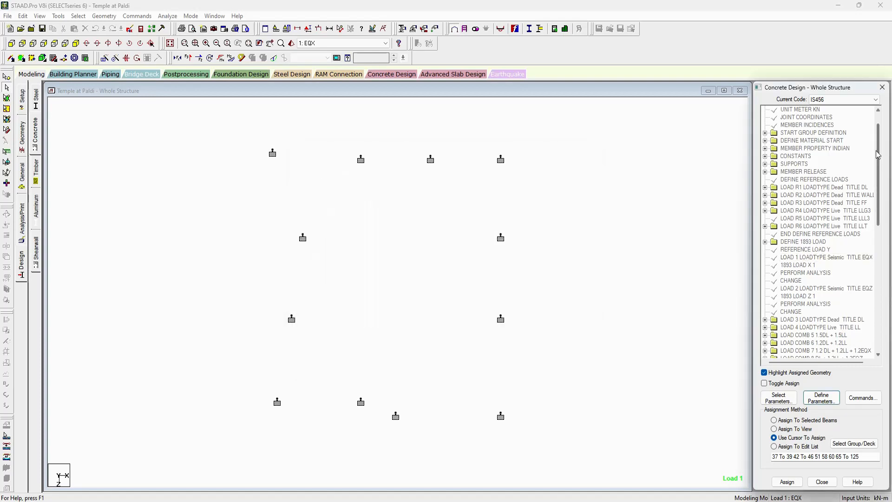
scroll(882, 252, "down", 4)
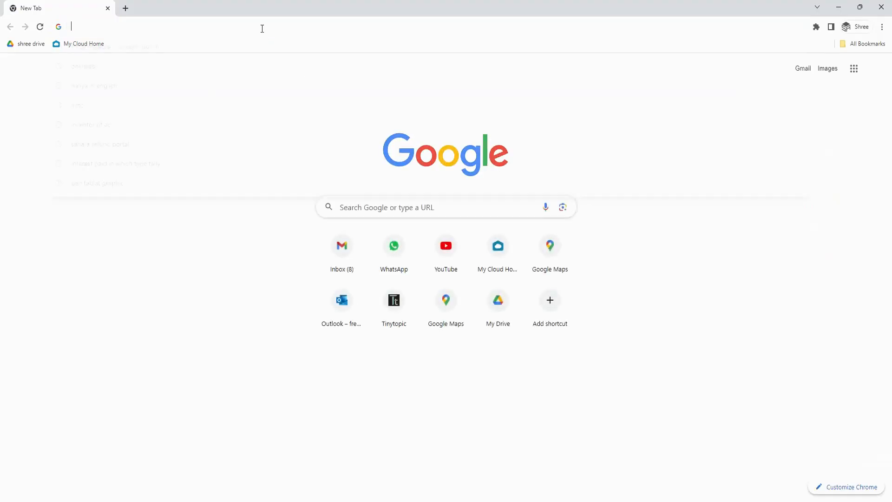
Step: Switch to Chrome and search Google for "RFACE TINYTOPIC"
left_click(264, 31)
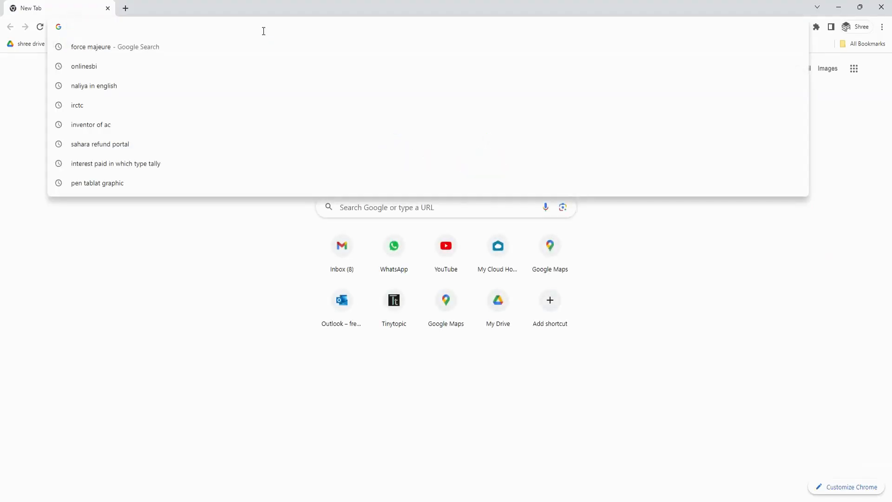
type("RFACE T")
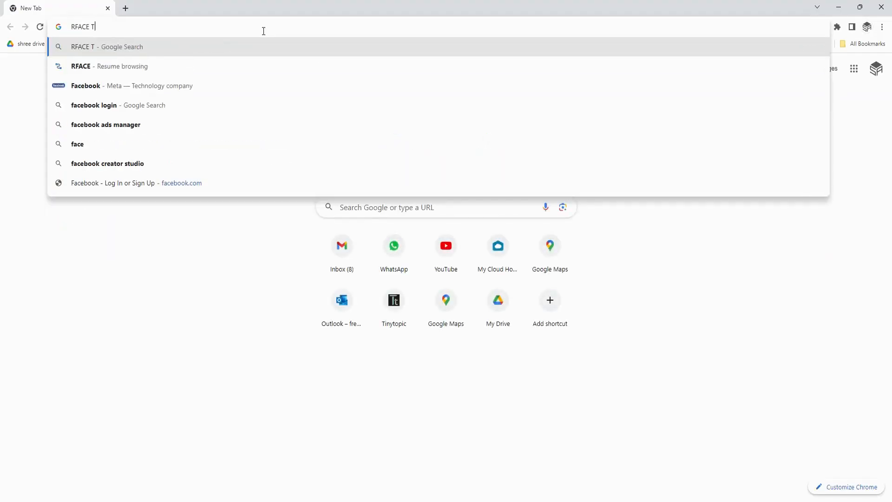
type("YNI")
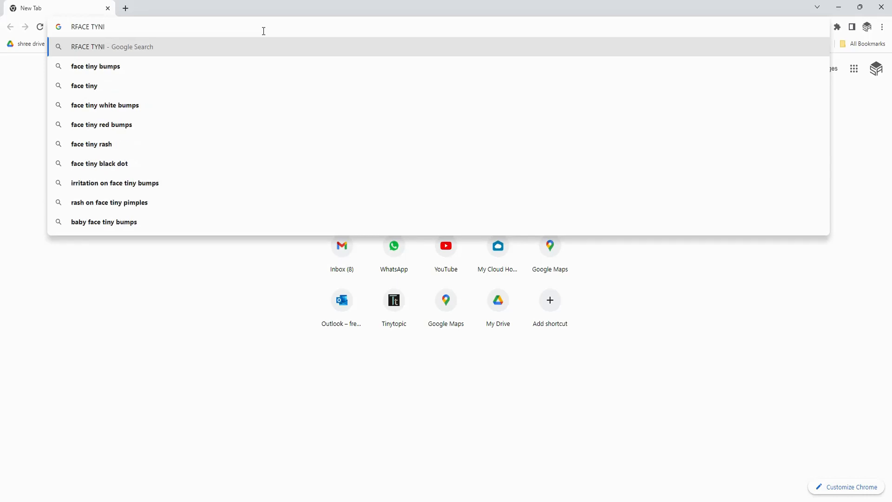
key("BackSpace")
key("BackSpace")
key("BackSpace")
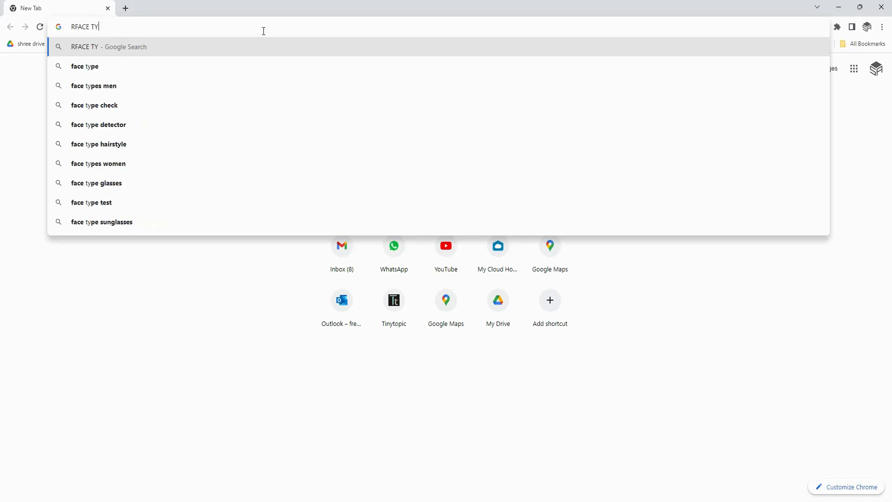
type("INYTOPIC")
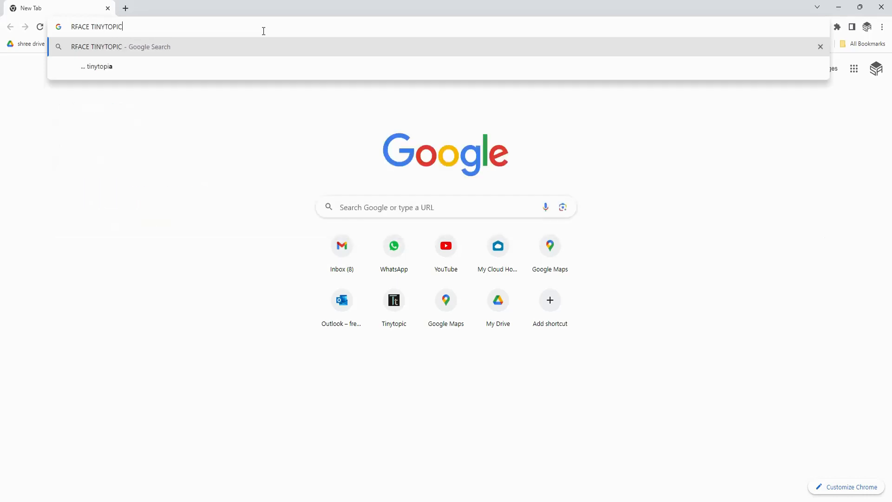
key("Return")
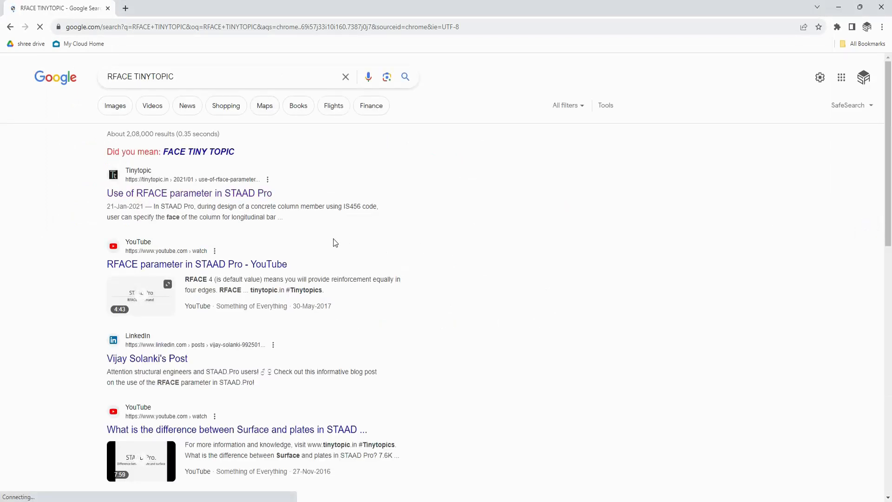
Step: Open the Tinytopic article on the RFACE parameter, read when to use RFACE 2 or RFACE 3, and close the page
left_click(234, 198)
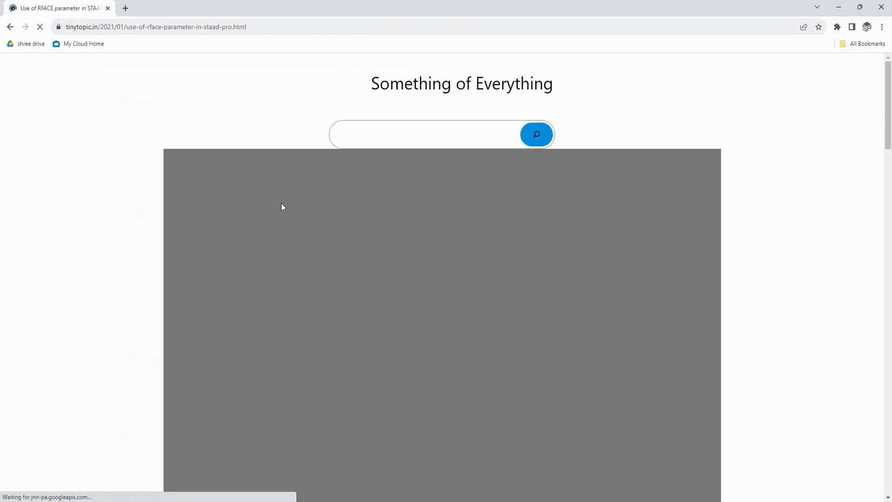
scroll(288, 211, "down", 10)
scroll(298, 220, "down", 12)
scroll(382, 225, "up", 4)
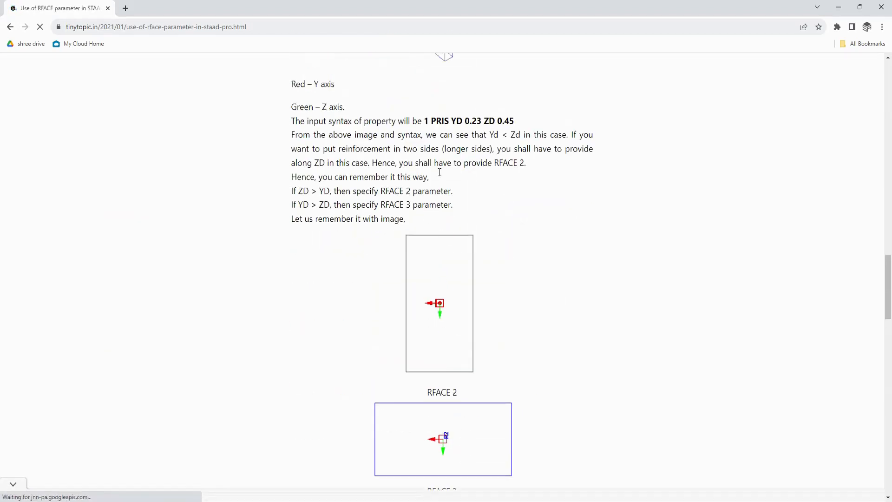
scroll(454, 336, "down", 2)
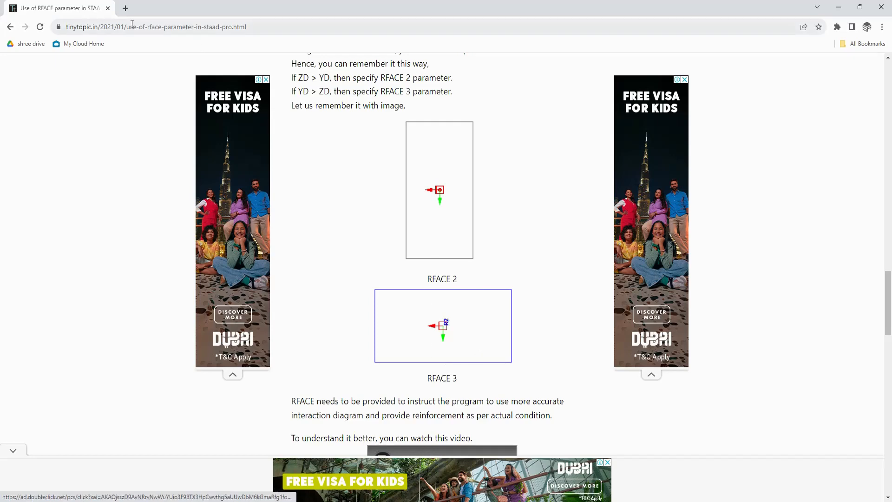
left_click(108, 8)
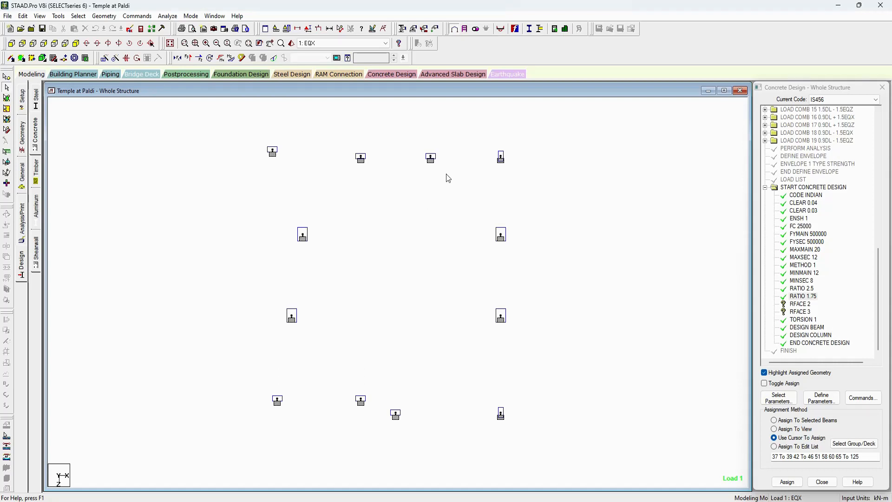
Step: Assign the RFACE 2 parameter to the 0.23x0.45 corner columns, members 16, 21, 28 and 33
left_click(805, 305)
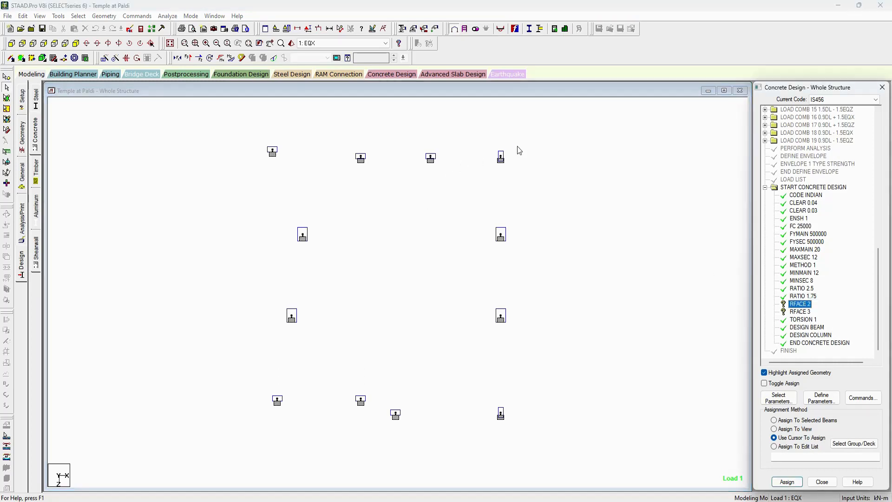
left_click_drag(520, 140, 494, 173)
left_click_drag(519, 395, 482, 442)
left_click(787, 482)
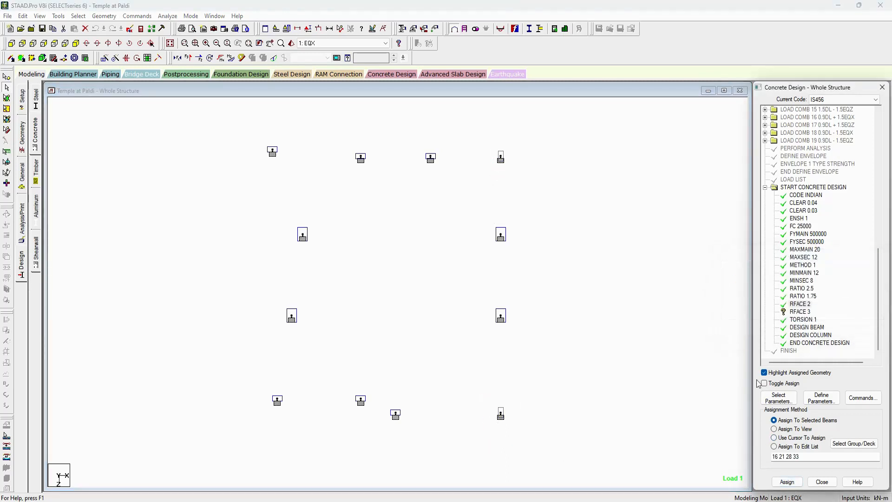
Step: Assign the RFACE 3 parameter to the 0.45x0.23 columns in the two outer rows, members 13 to 15, 22, 24 to 27, 34, 36, 63 and 64
left_click(800, 311)
left_click_drag(455, 167, 197, 112)
left_click_drag(257, 388, 416, 432)
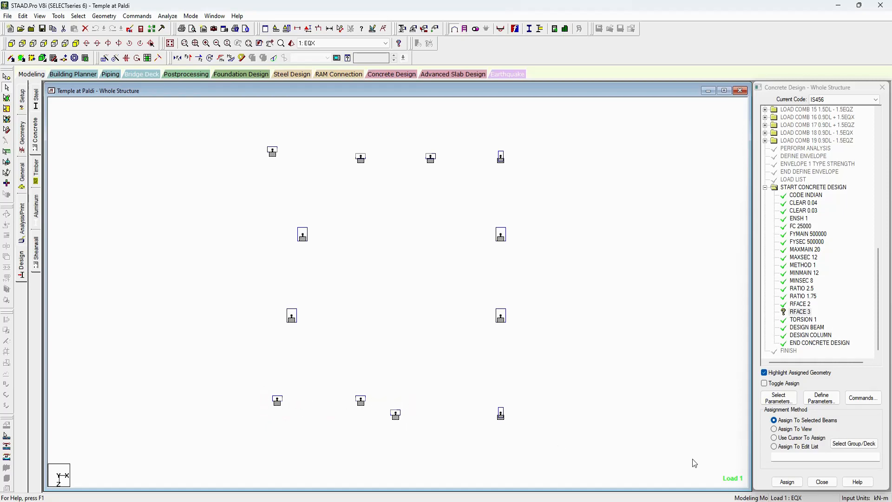
left_click(792, 481)
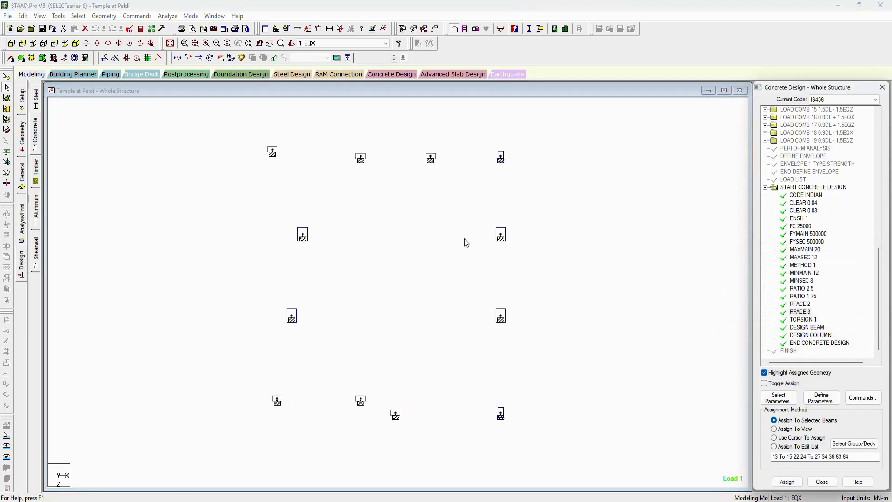
Step: Clear the column selection in the isometric view, save the modified structure over the existing results, and run the analysis and design
left_click(168, 42)
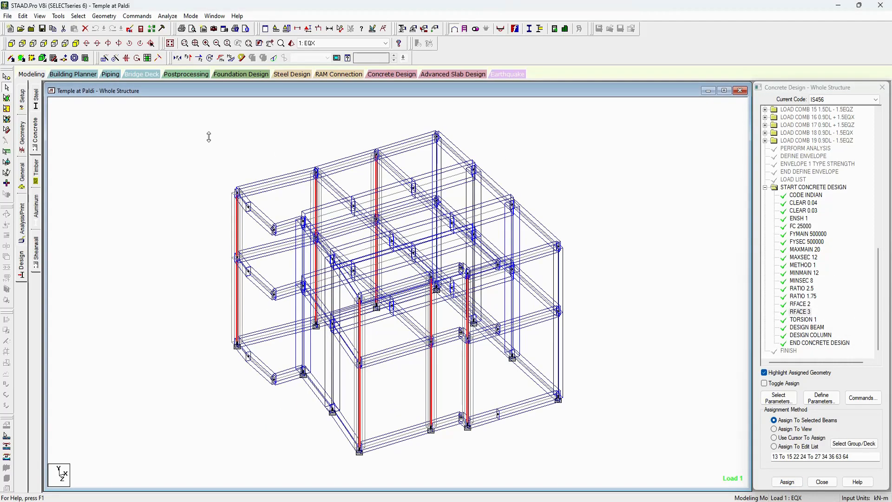
left_click(227, 182)
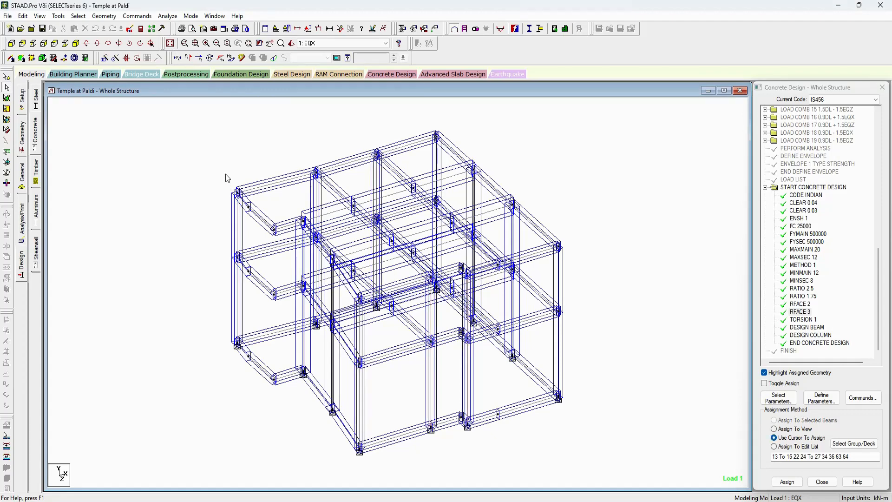
left_click(168, 16)
left_click(183, 26)
left_click(390, 276)
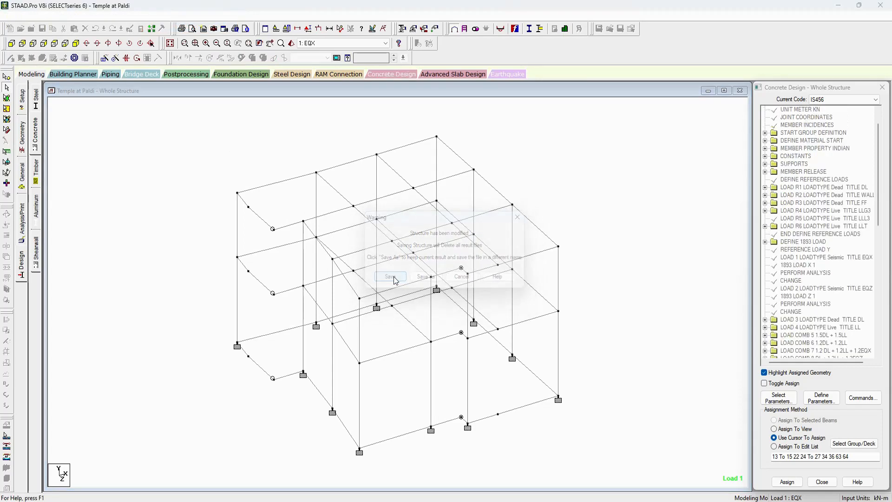
left_click(358, 280)
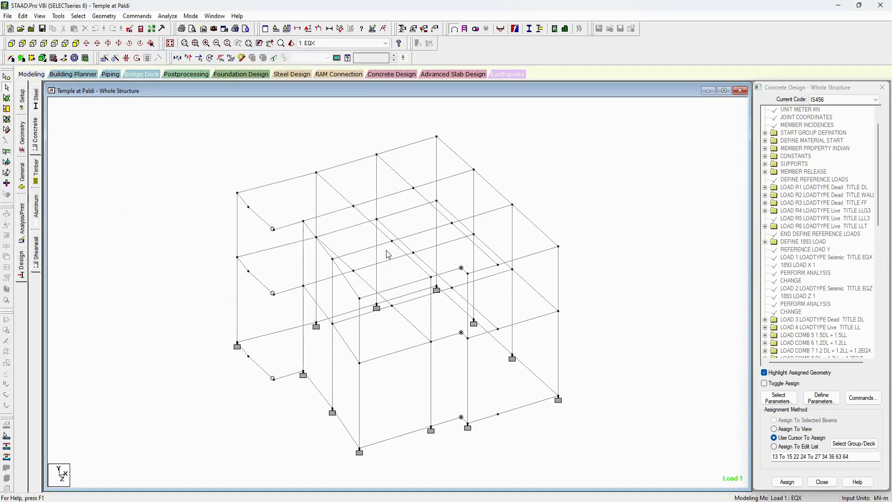
Step: Highlight the members assigned RFACE 2 and RFACE 3 in the concrete design commands to check the column assignments
left_click_drag(880, 186, 886, 341)
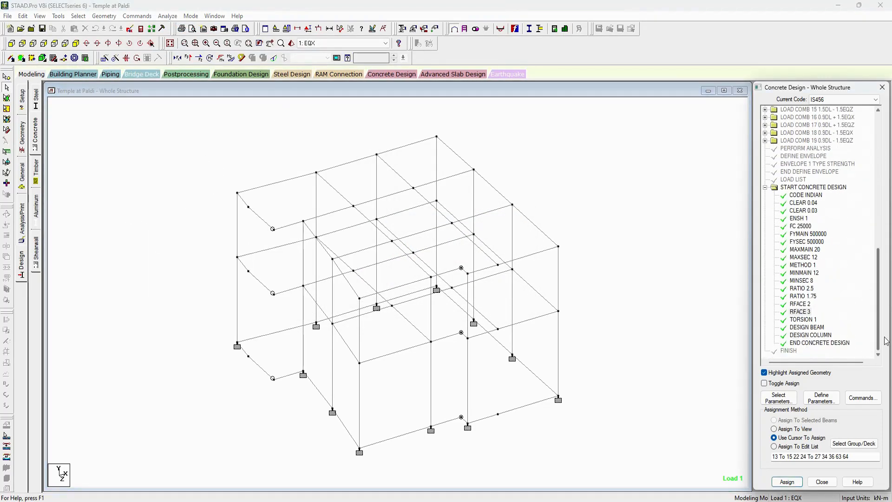
left_click(800, 305)
left_click(802, 312)
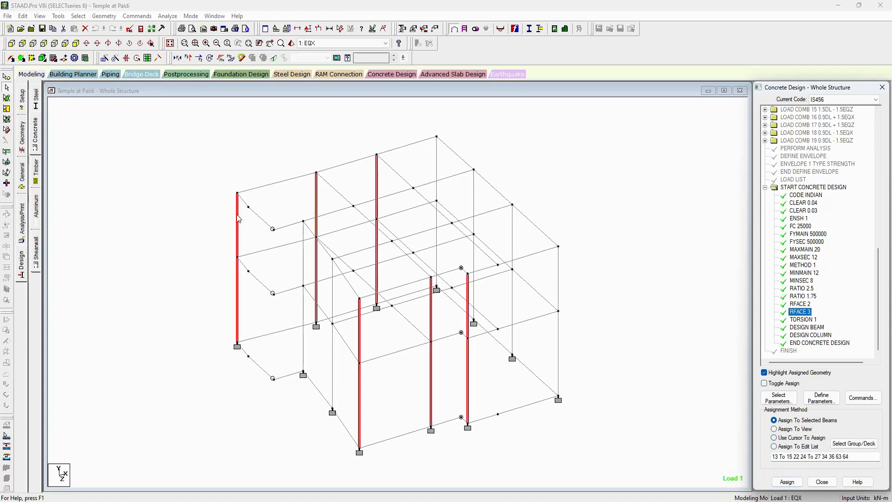
left_click(236, 121)
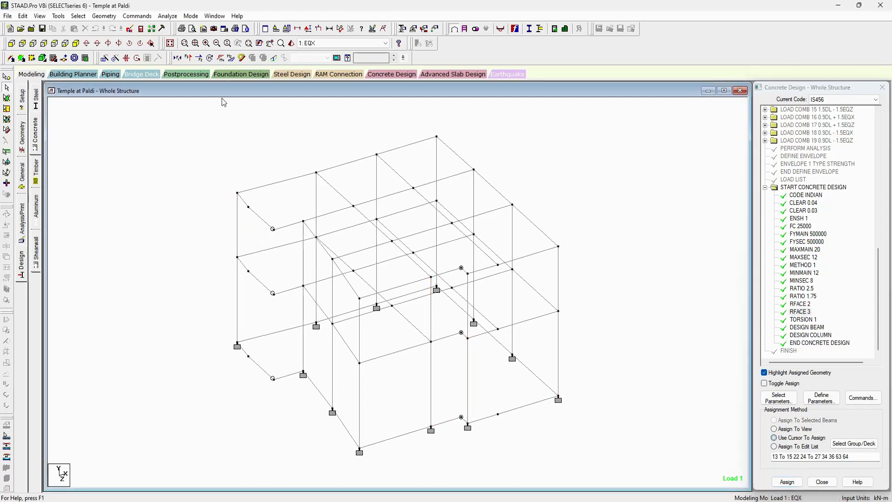
Step: Rerun the STAAD analysis and design of the temple model and let it complete
left_click(168, 16)
left_click(176, 28)
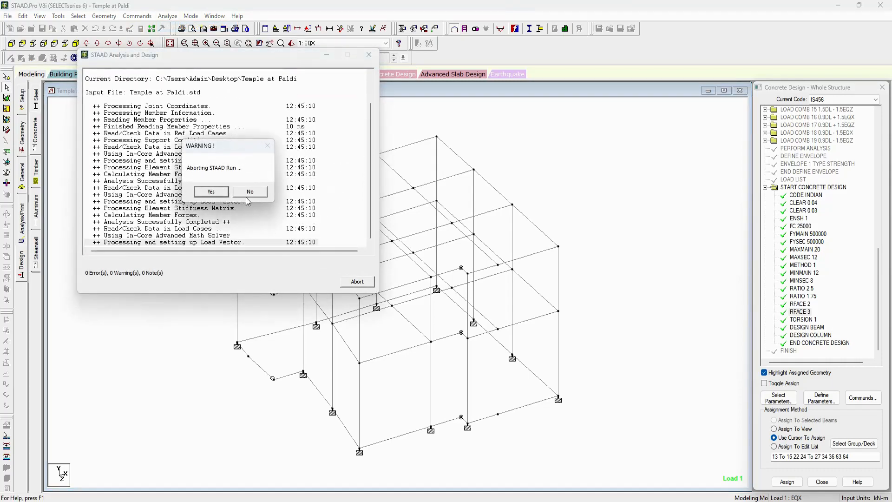
left_click(356, 281)
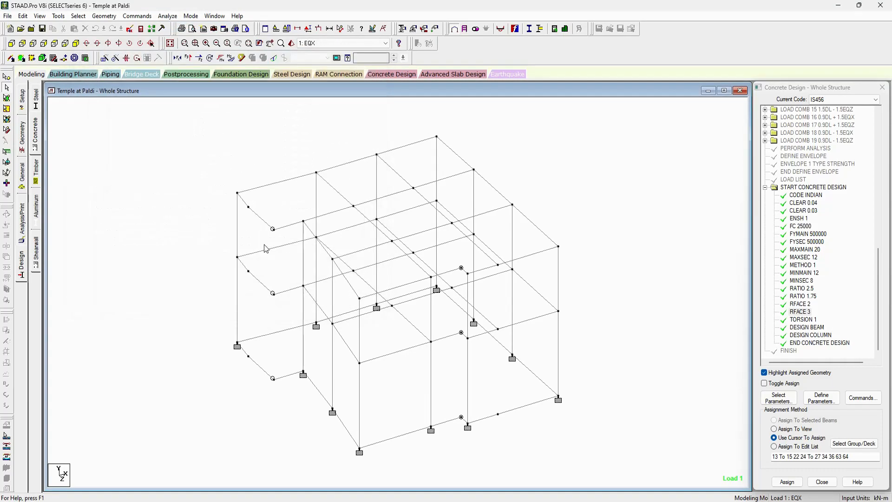
Step: Review the concrete design results of upper-storey columns 25 and 31, checking their reinforcement and governing design loads
double_click(237, 218)
left_click(495, 160)
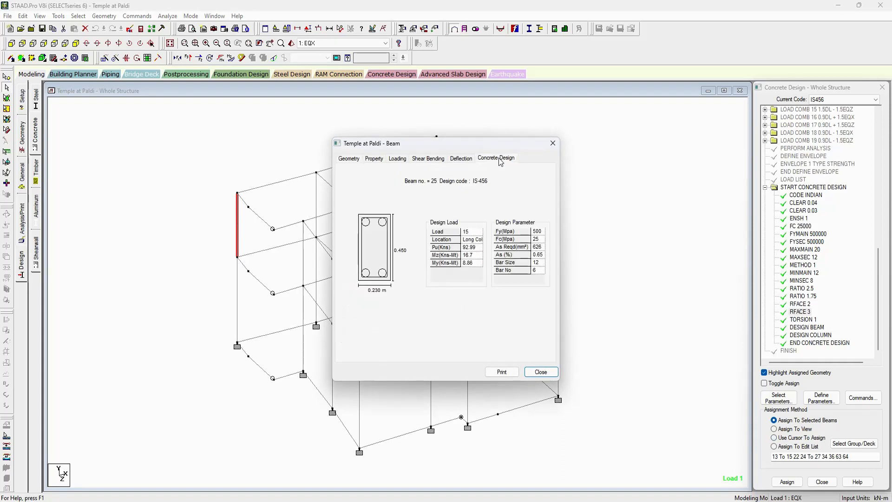
left_click_drag(542, 247, 512, 247)
left_click(541, 372)
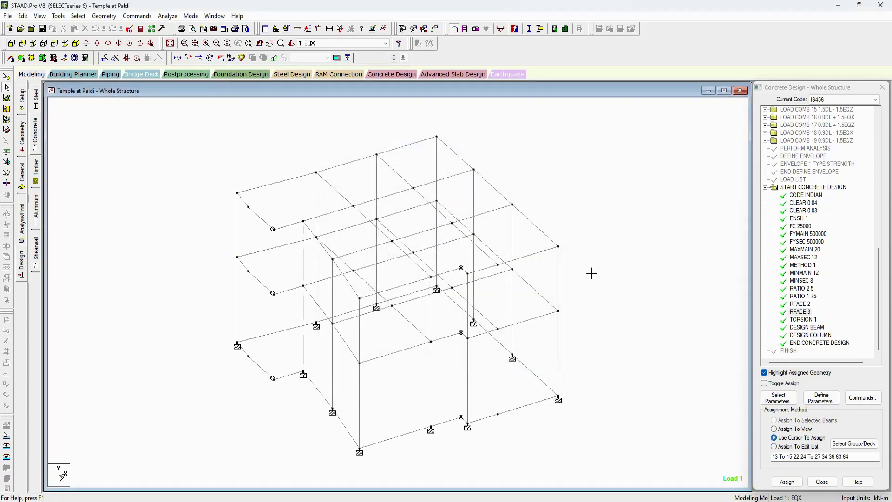
double_click(512, 238)
left_click(496, 158)
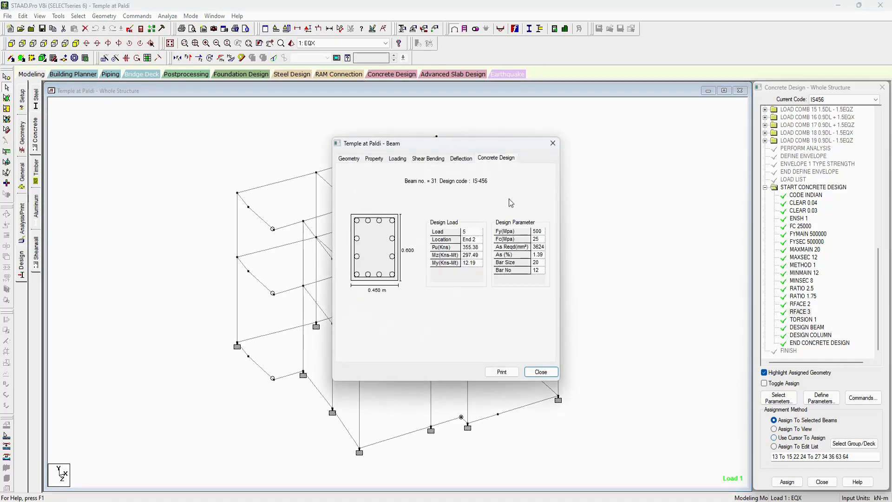
left_click(541, 371)
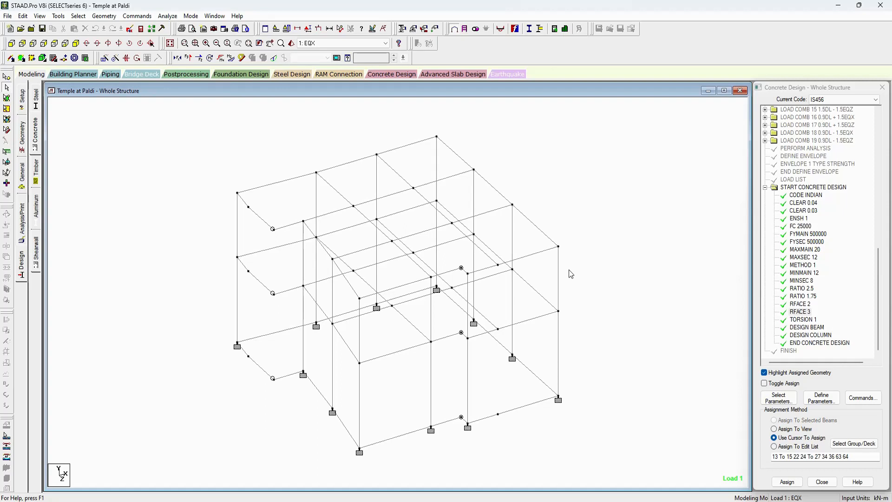
Step: Examine the concrete design of roof beam 98, including its reinforcement layout and design moments
double_click(277, 182)
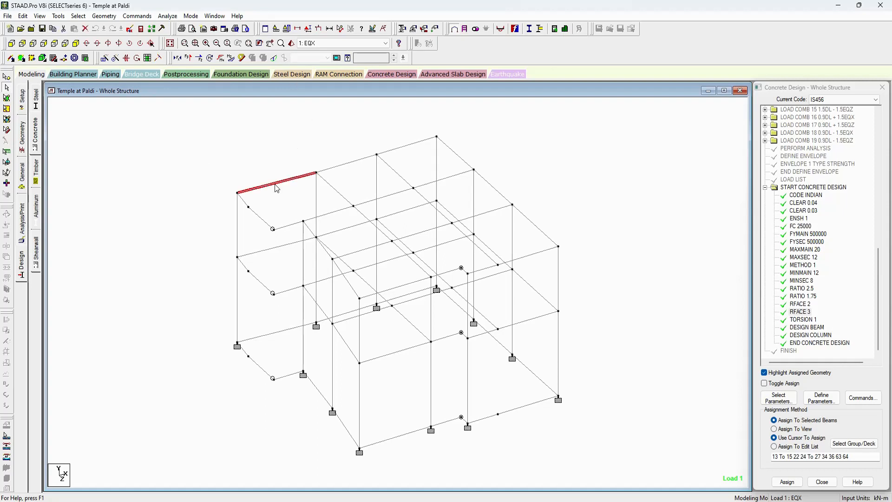
left_click(496, 158)
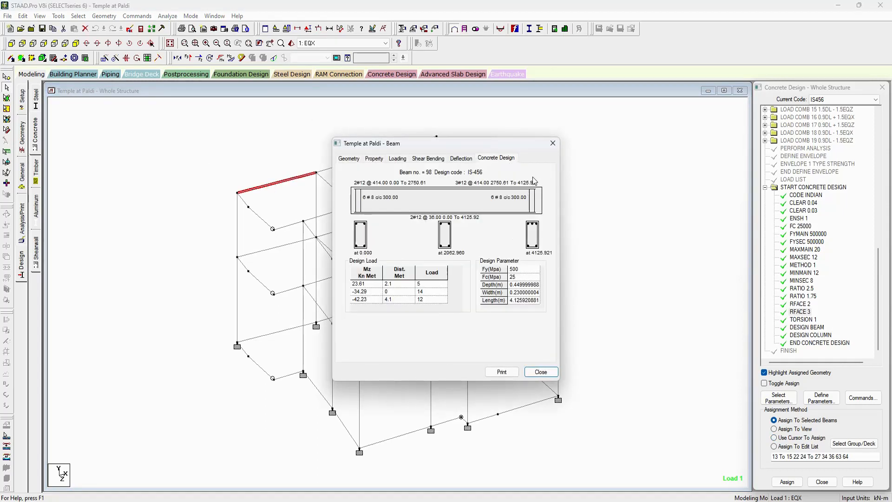
left_click(553, 144)
Step: Open the analysis output file, read through the beam reinforcement summaries in the concrete design results, and close it
left_click(140, 30)
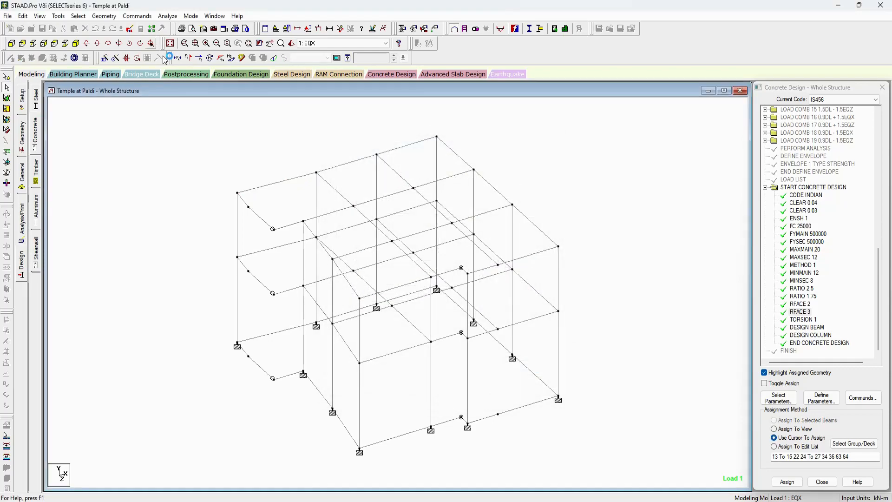
left_click(24, 63)
scroll(349, 325, "down", 20)
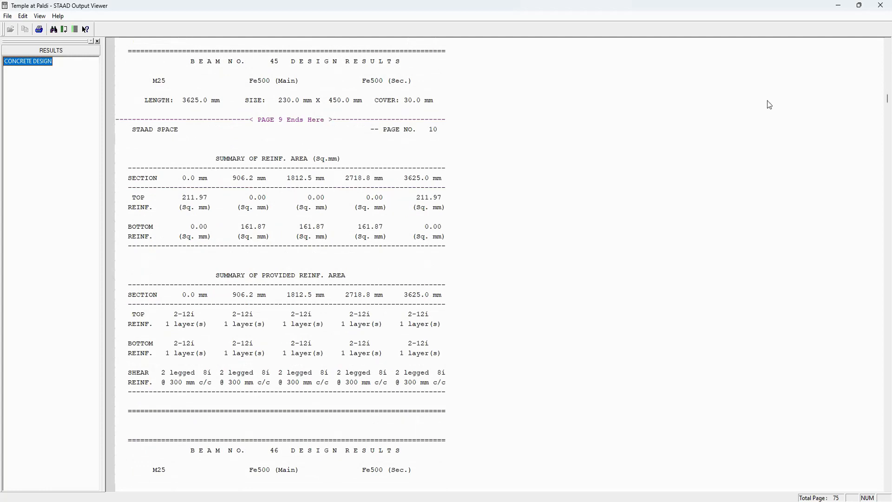
left_click(881, 5)
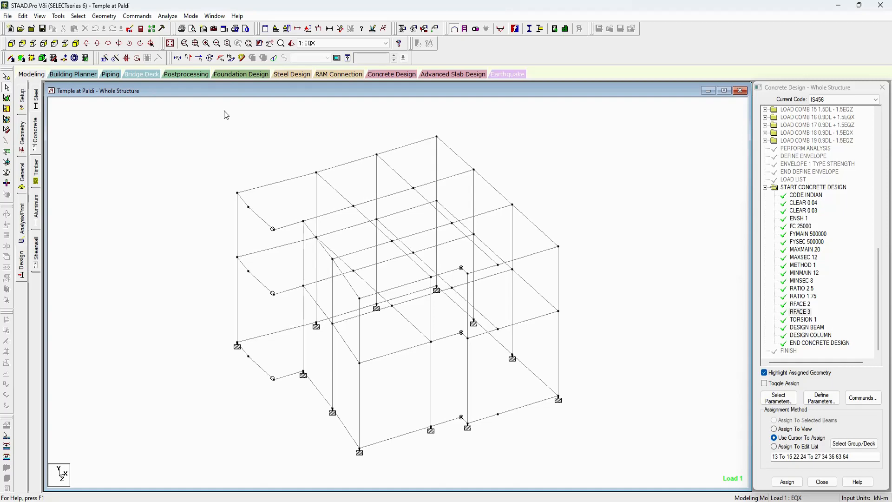
Step: Switch to postprocessing with the ENVELOPE 1 load cases and show the summary of node displacements
left_click(190, 76)
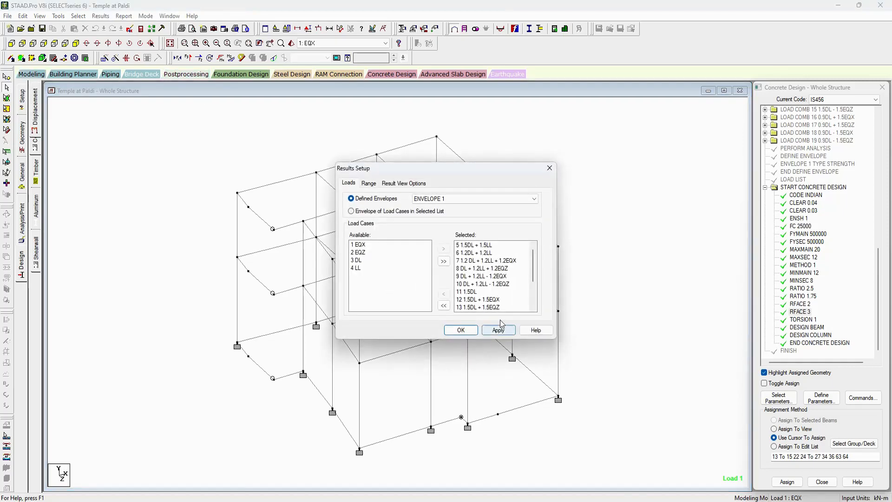
left_click(461, 330)
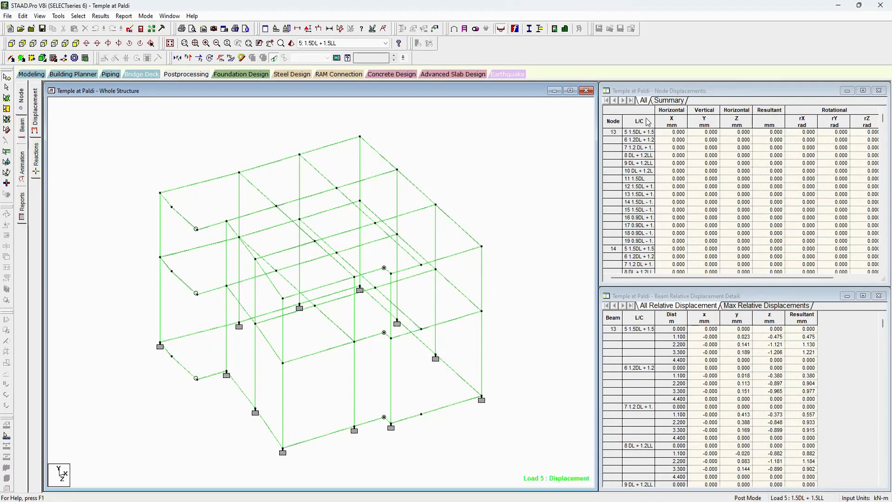
left_click(669, 102)
left_click(523, 161)
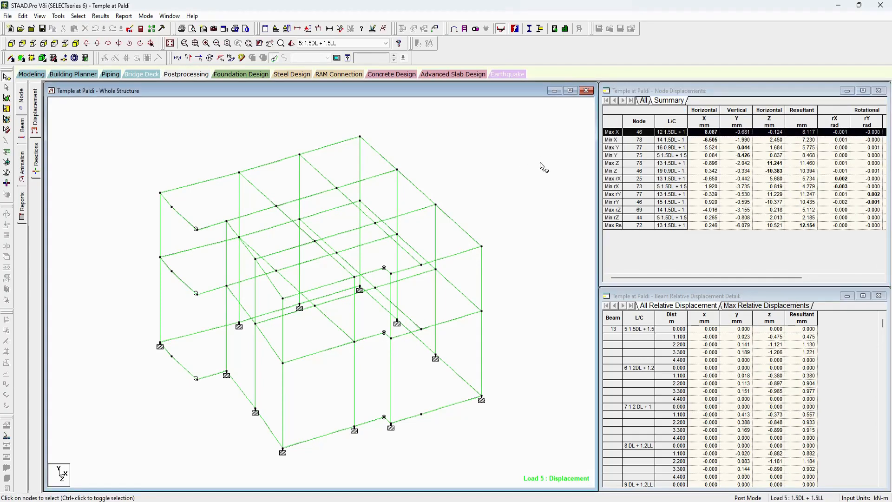